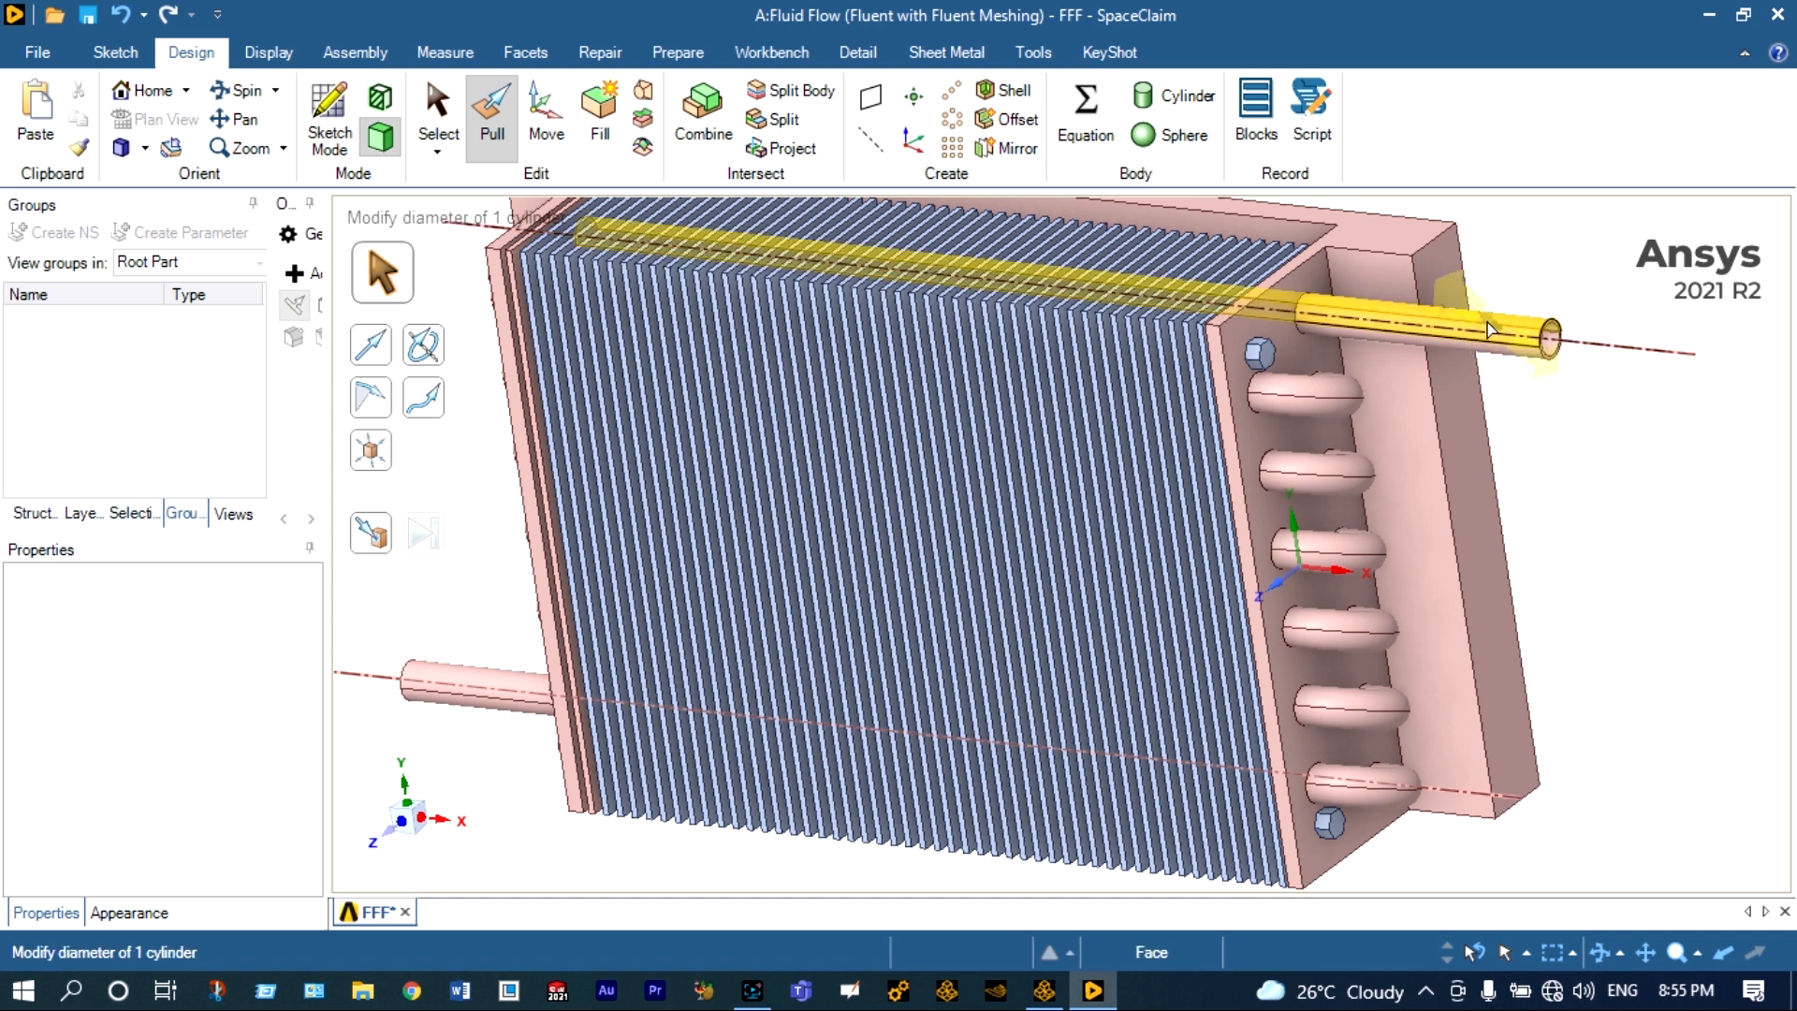
Examine the condenser model's end plates, pipe ends, bent tubes, fins and fan housing opening from several angles.
click(1254, 440)
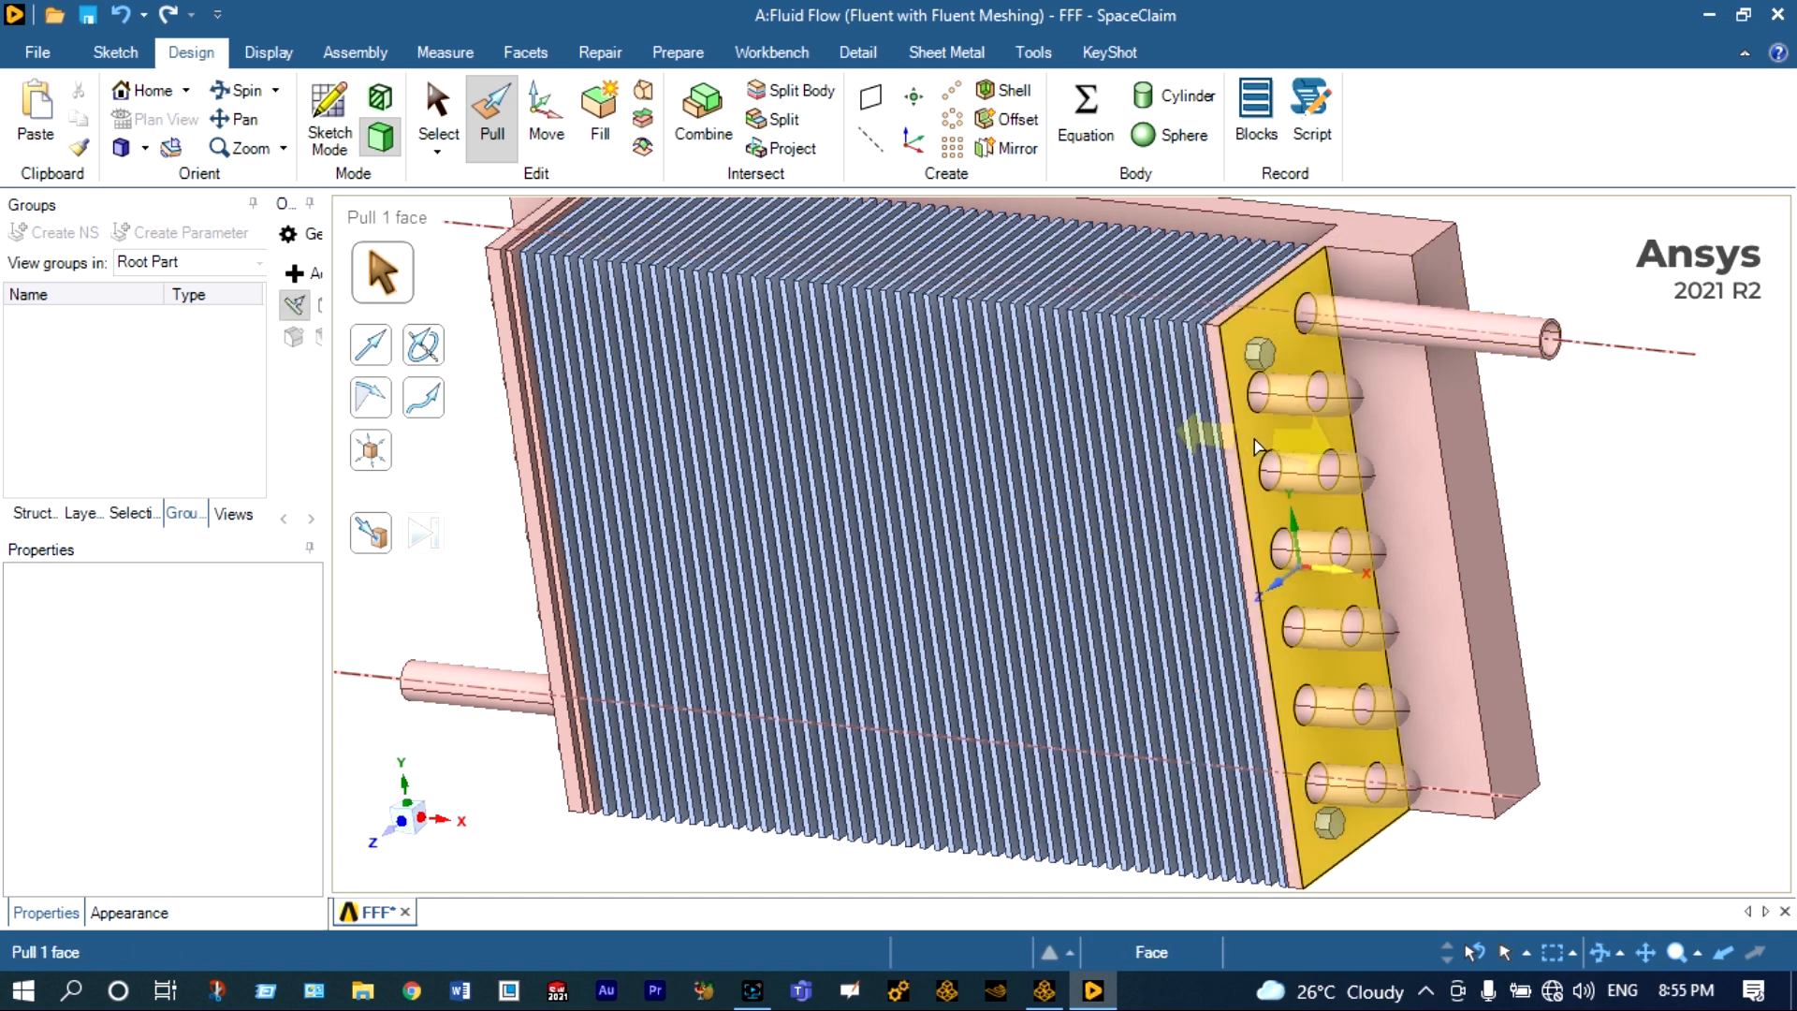
scroll(1258, 445, up, 2)
scroll(1259, 448, down, 3)
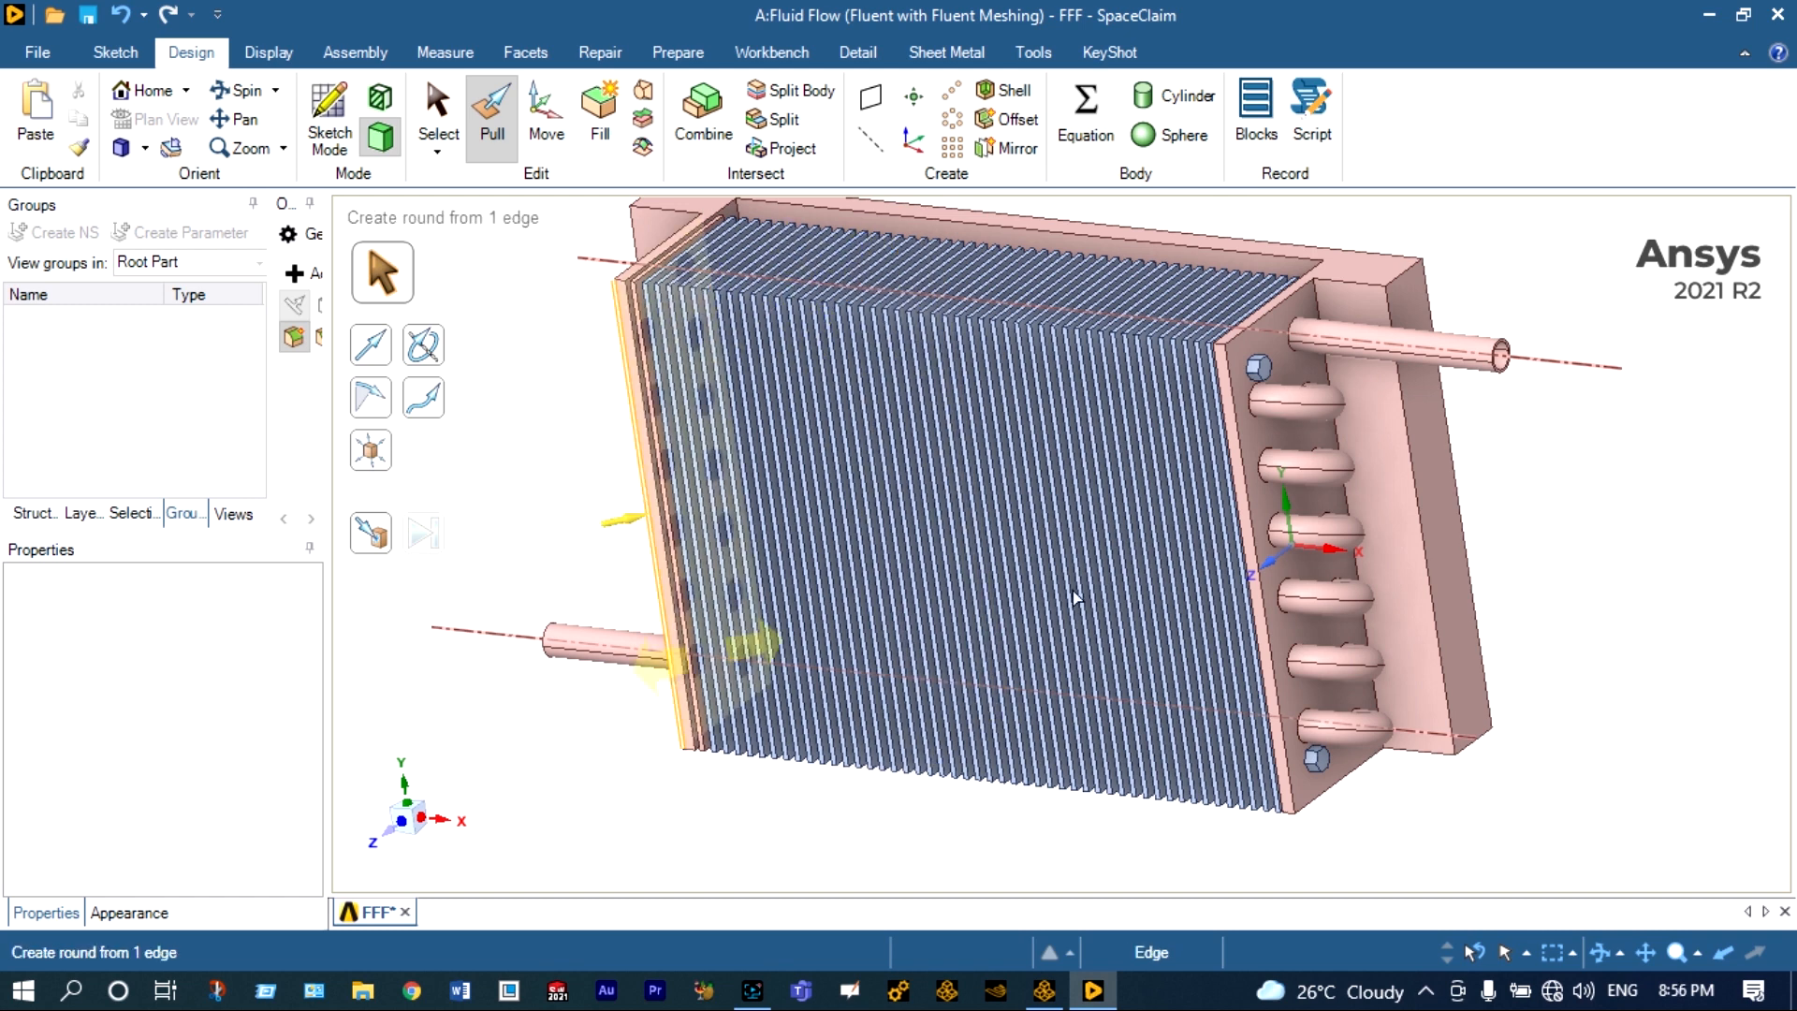
click(637, 664)
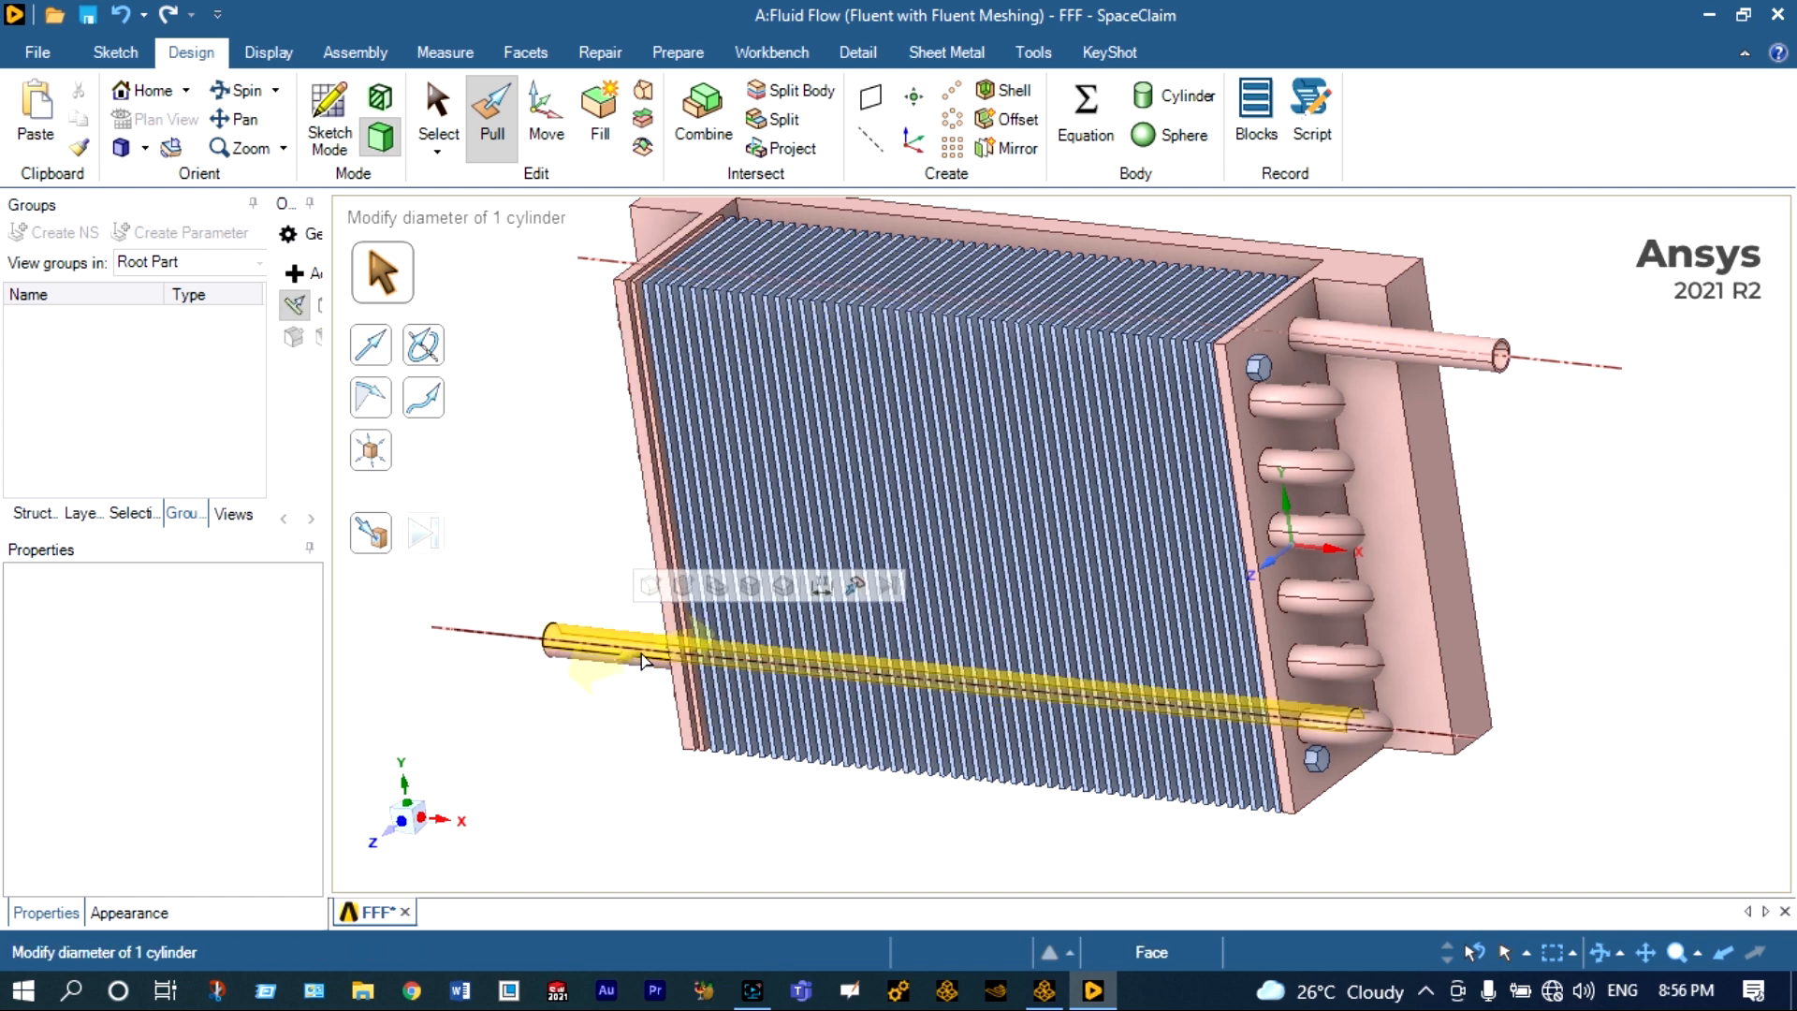
click(1456, 602)
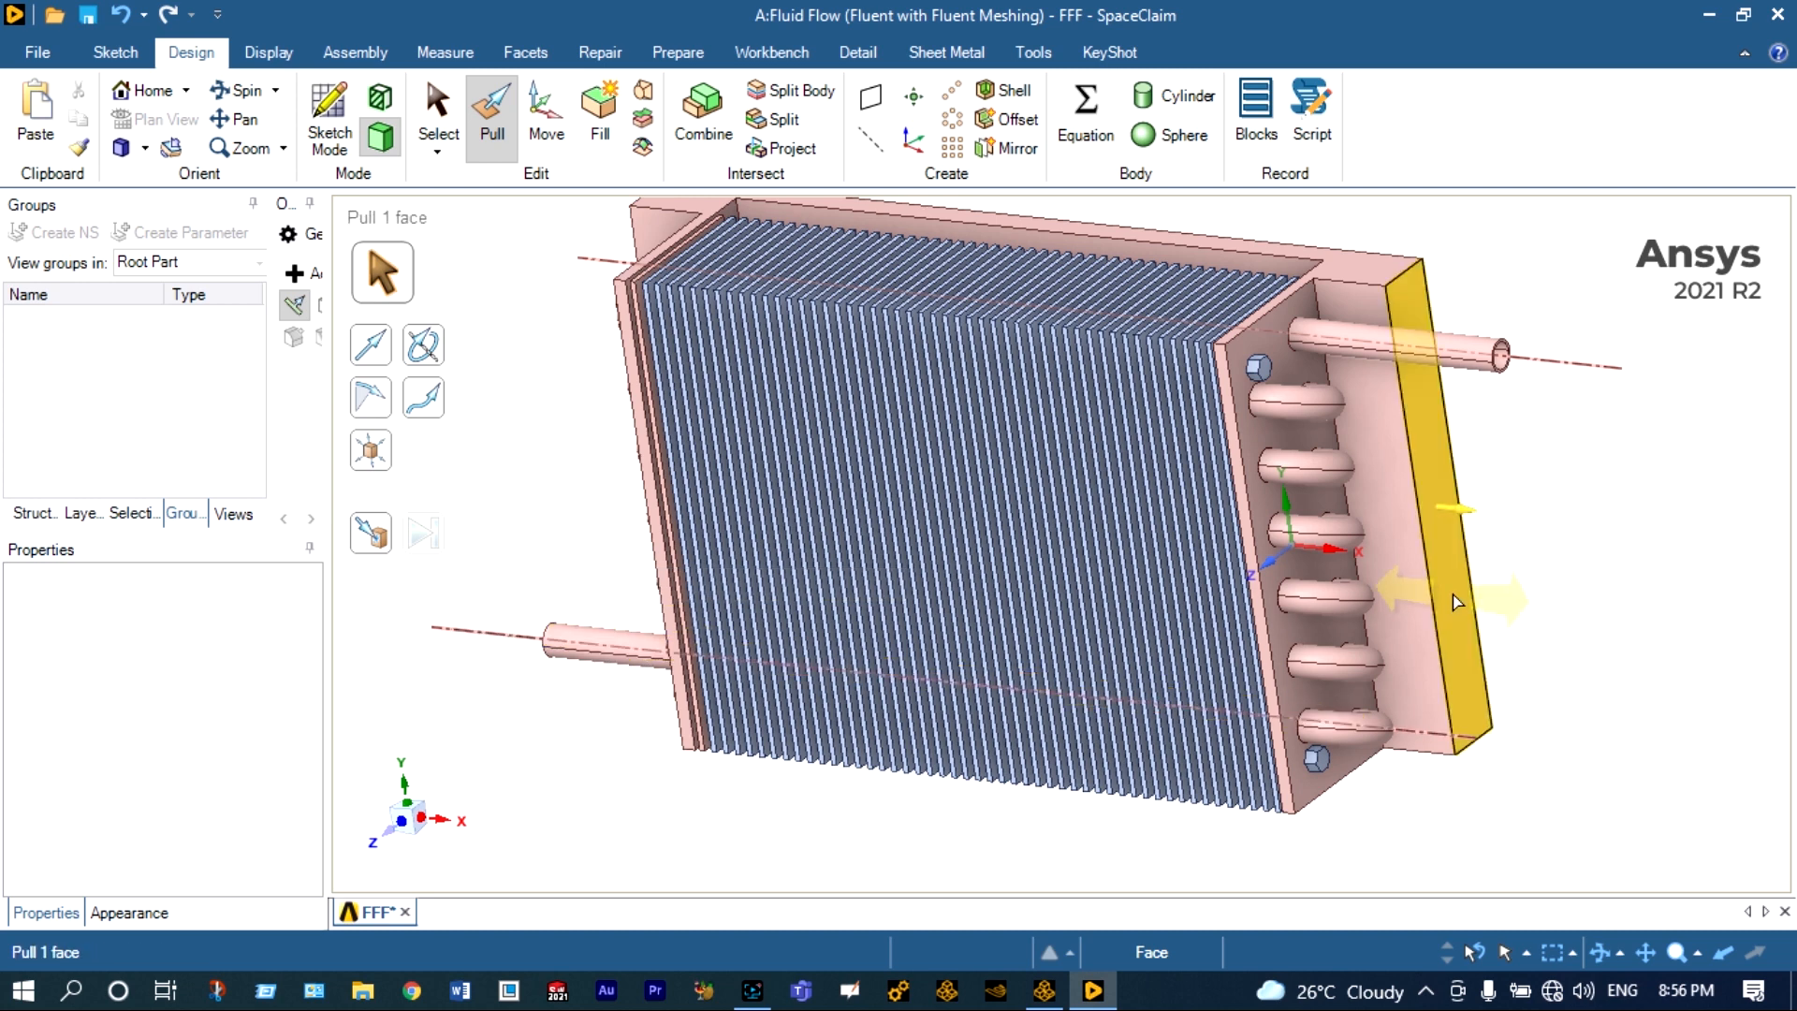
scroll(1457, 602, down, 3)
click(1629, 440)
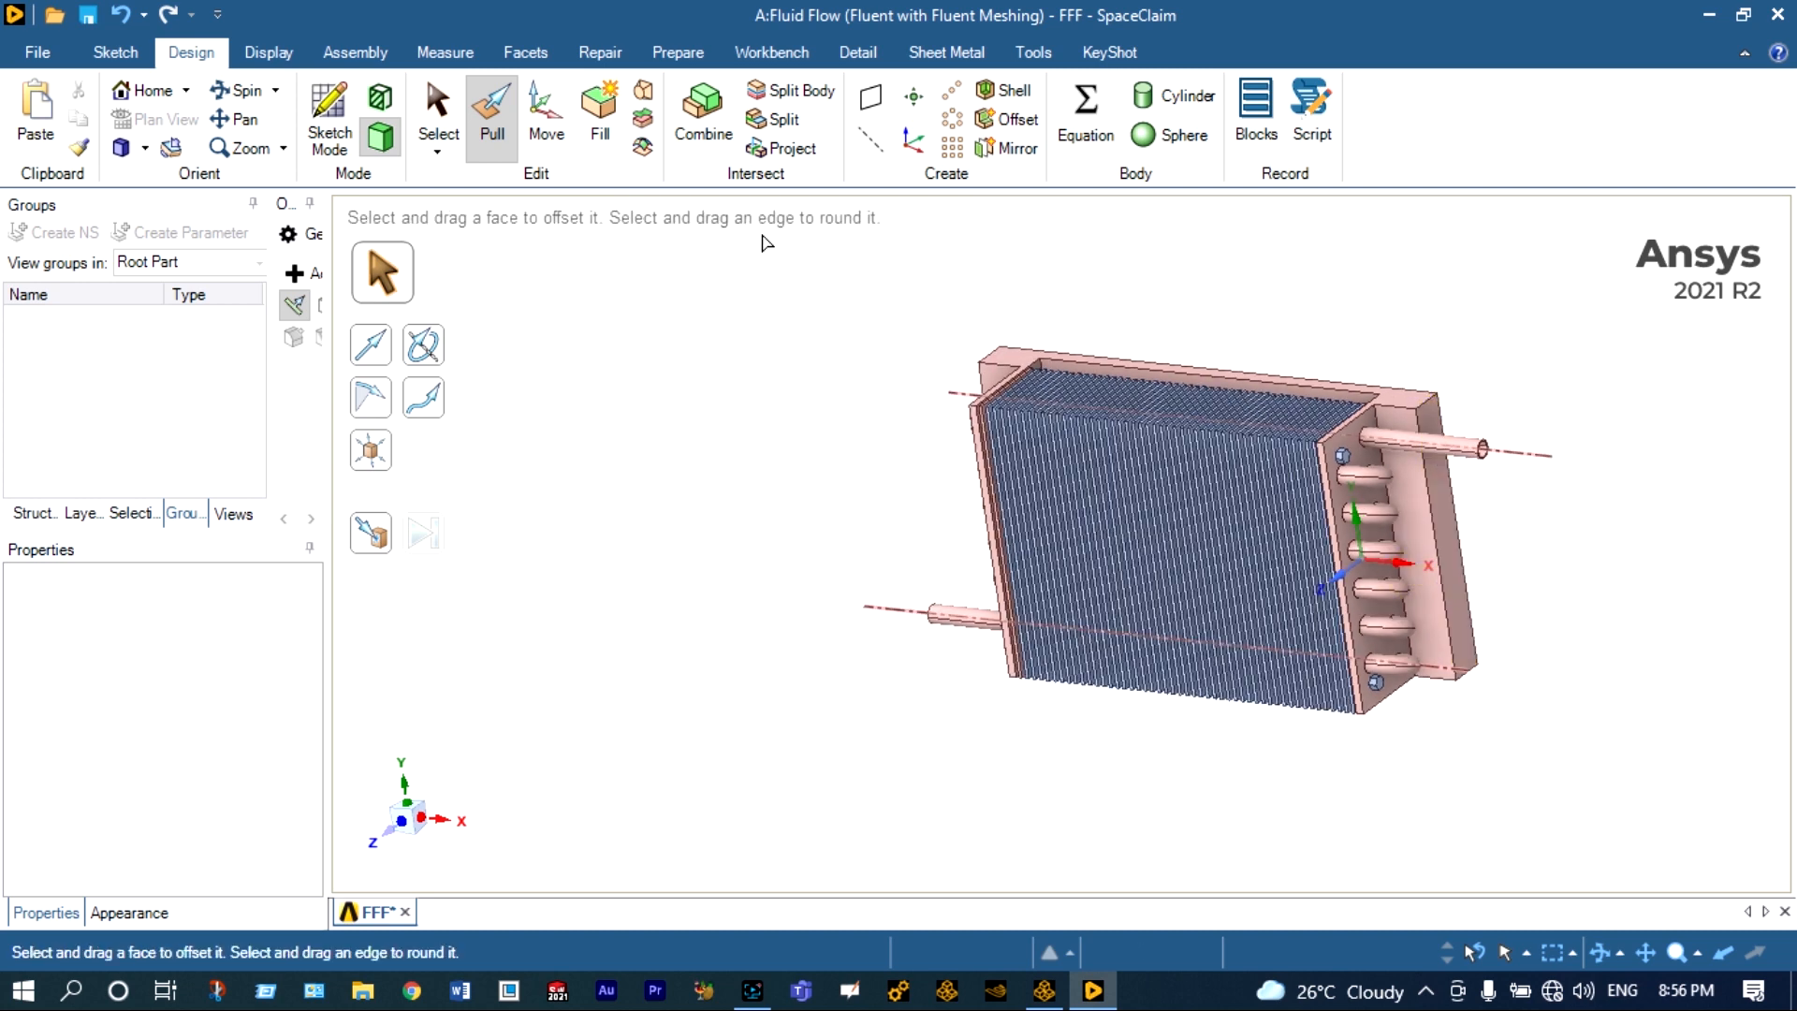
click(245, 91)
scroll(1533, 366, up, 3)
drag(1591, 328, 1222, 352)
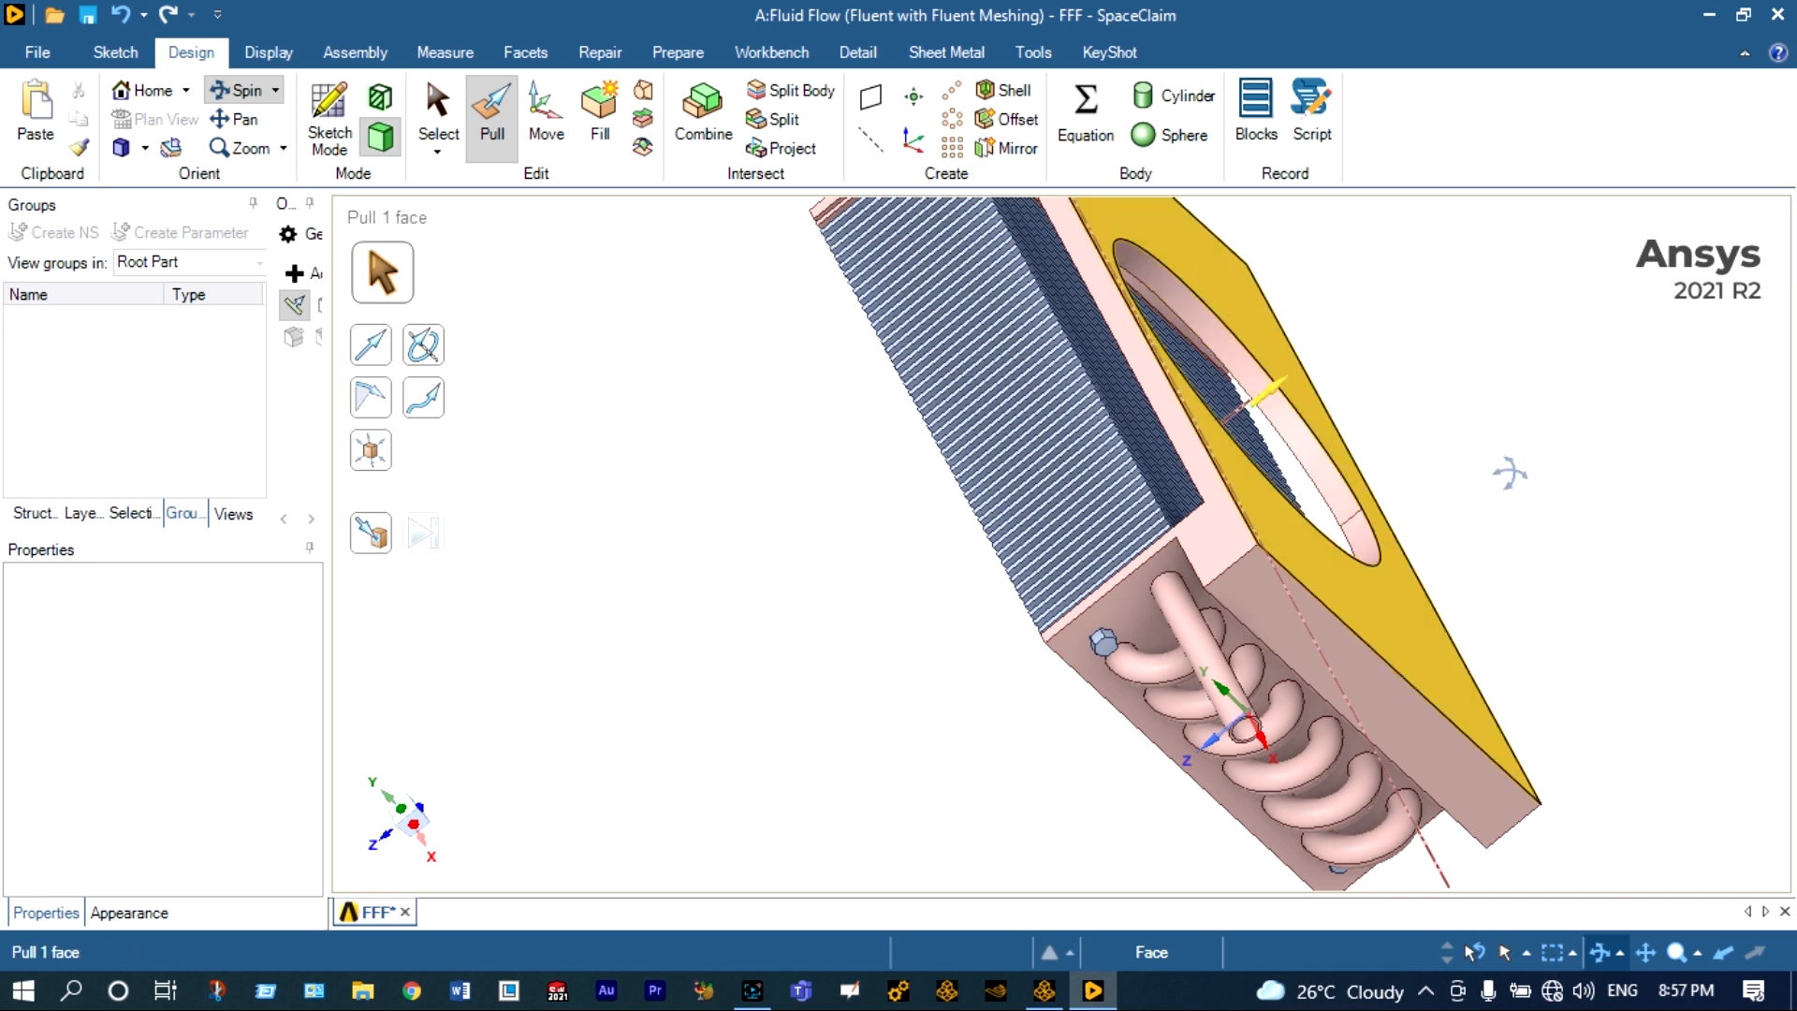
drag(1576, 534, 1588, 438)
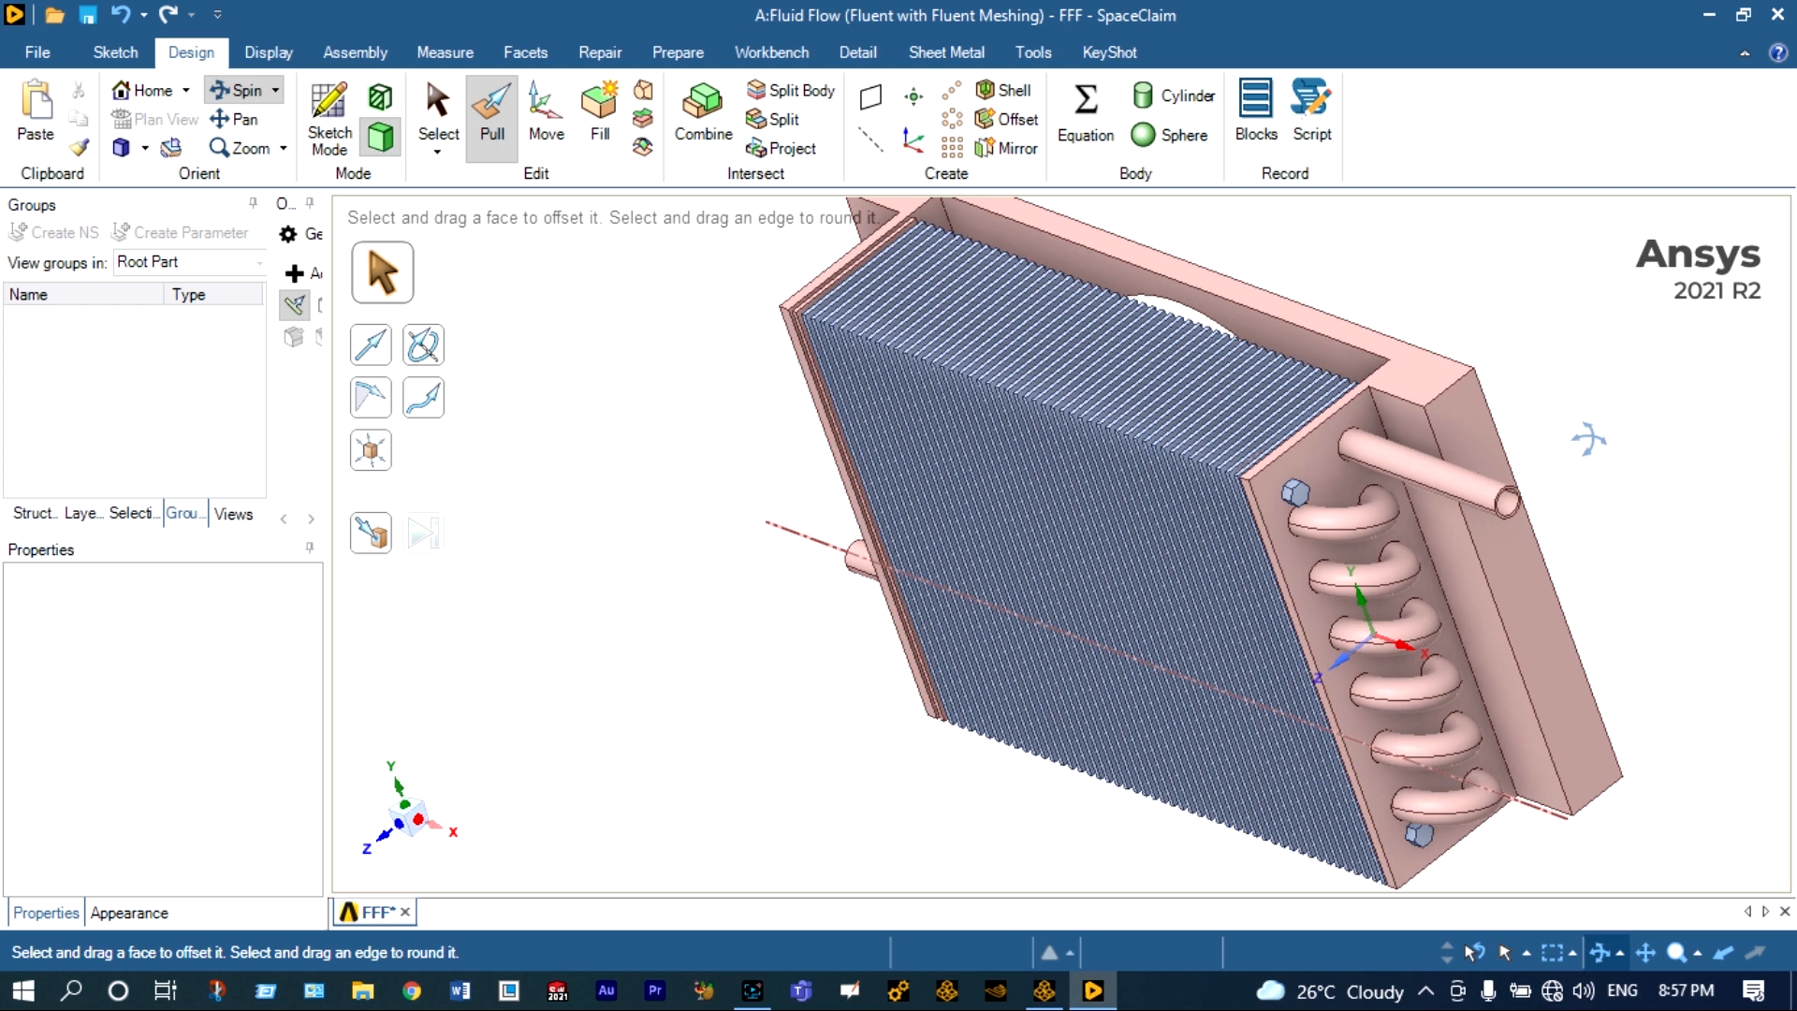
scroll(1589, 438, down, 1)
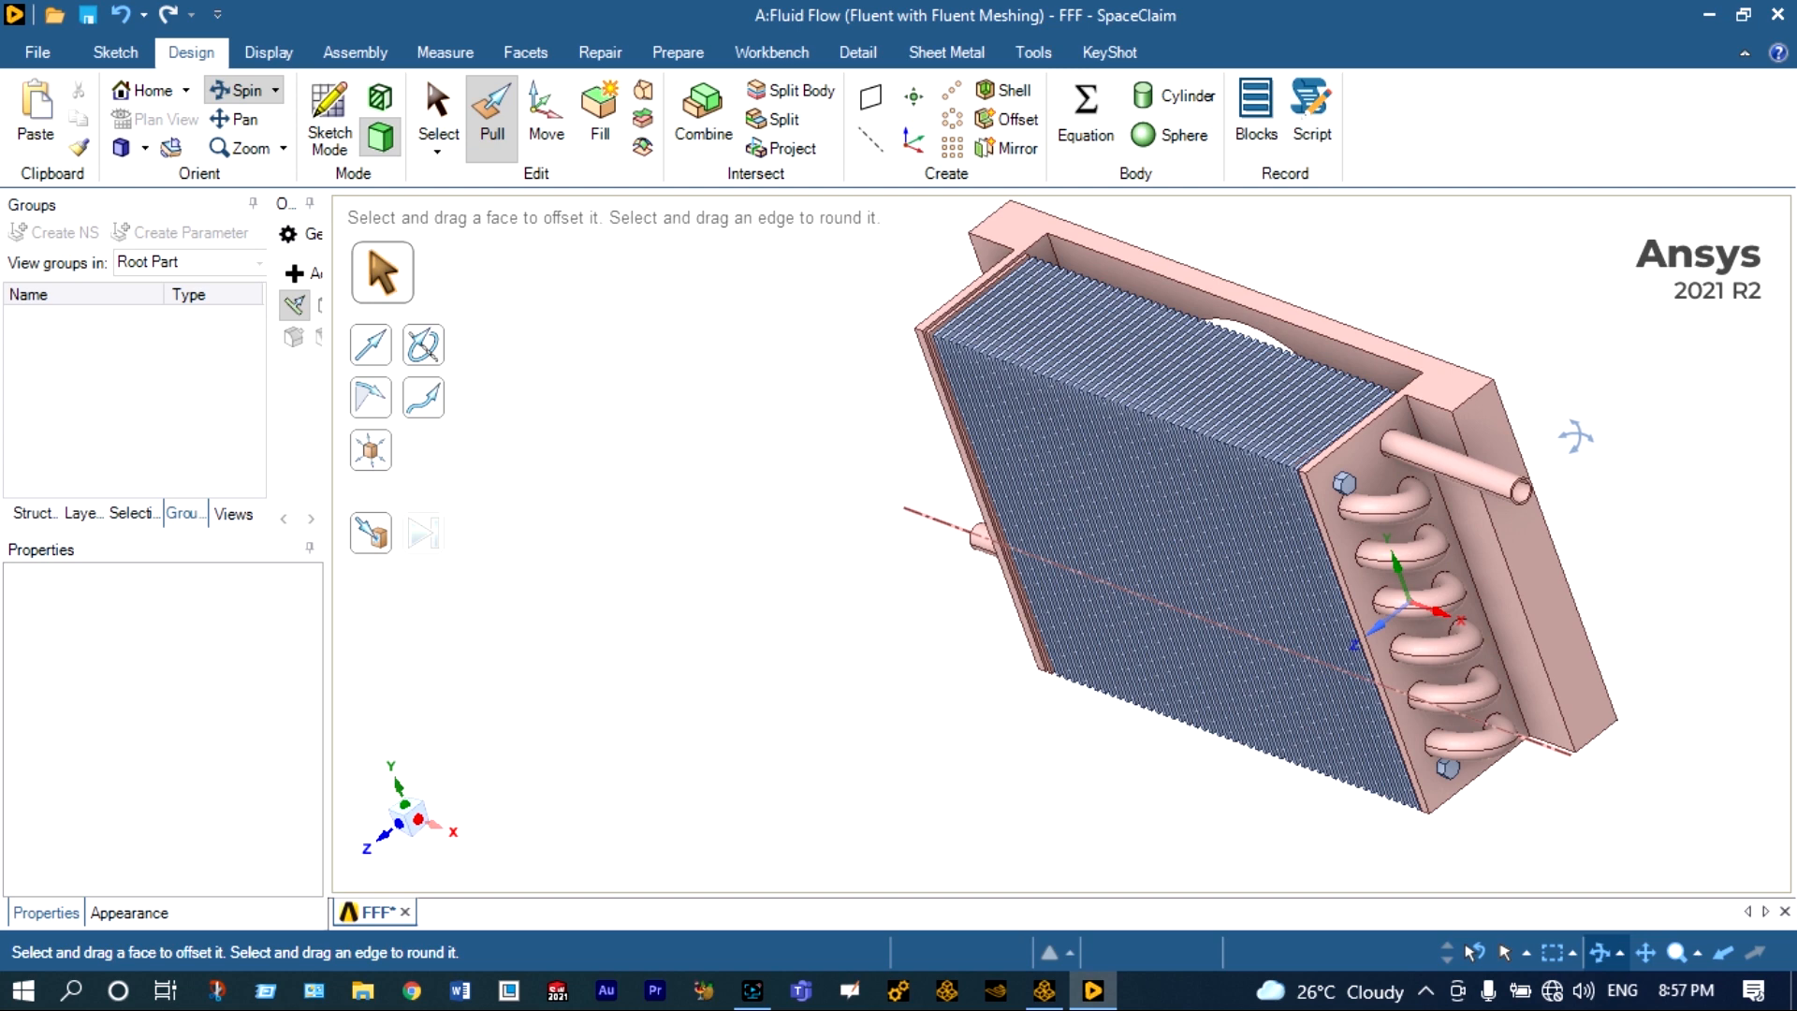
Show all hidden bodies of the condenser model, including the surrounding casing.
scroll(1582, 438, up, 1)
right_click(1457, 440)
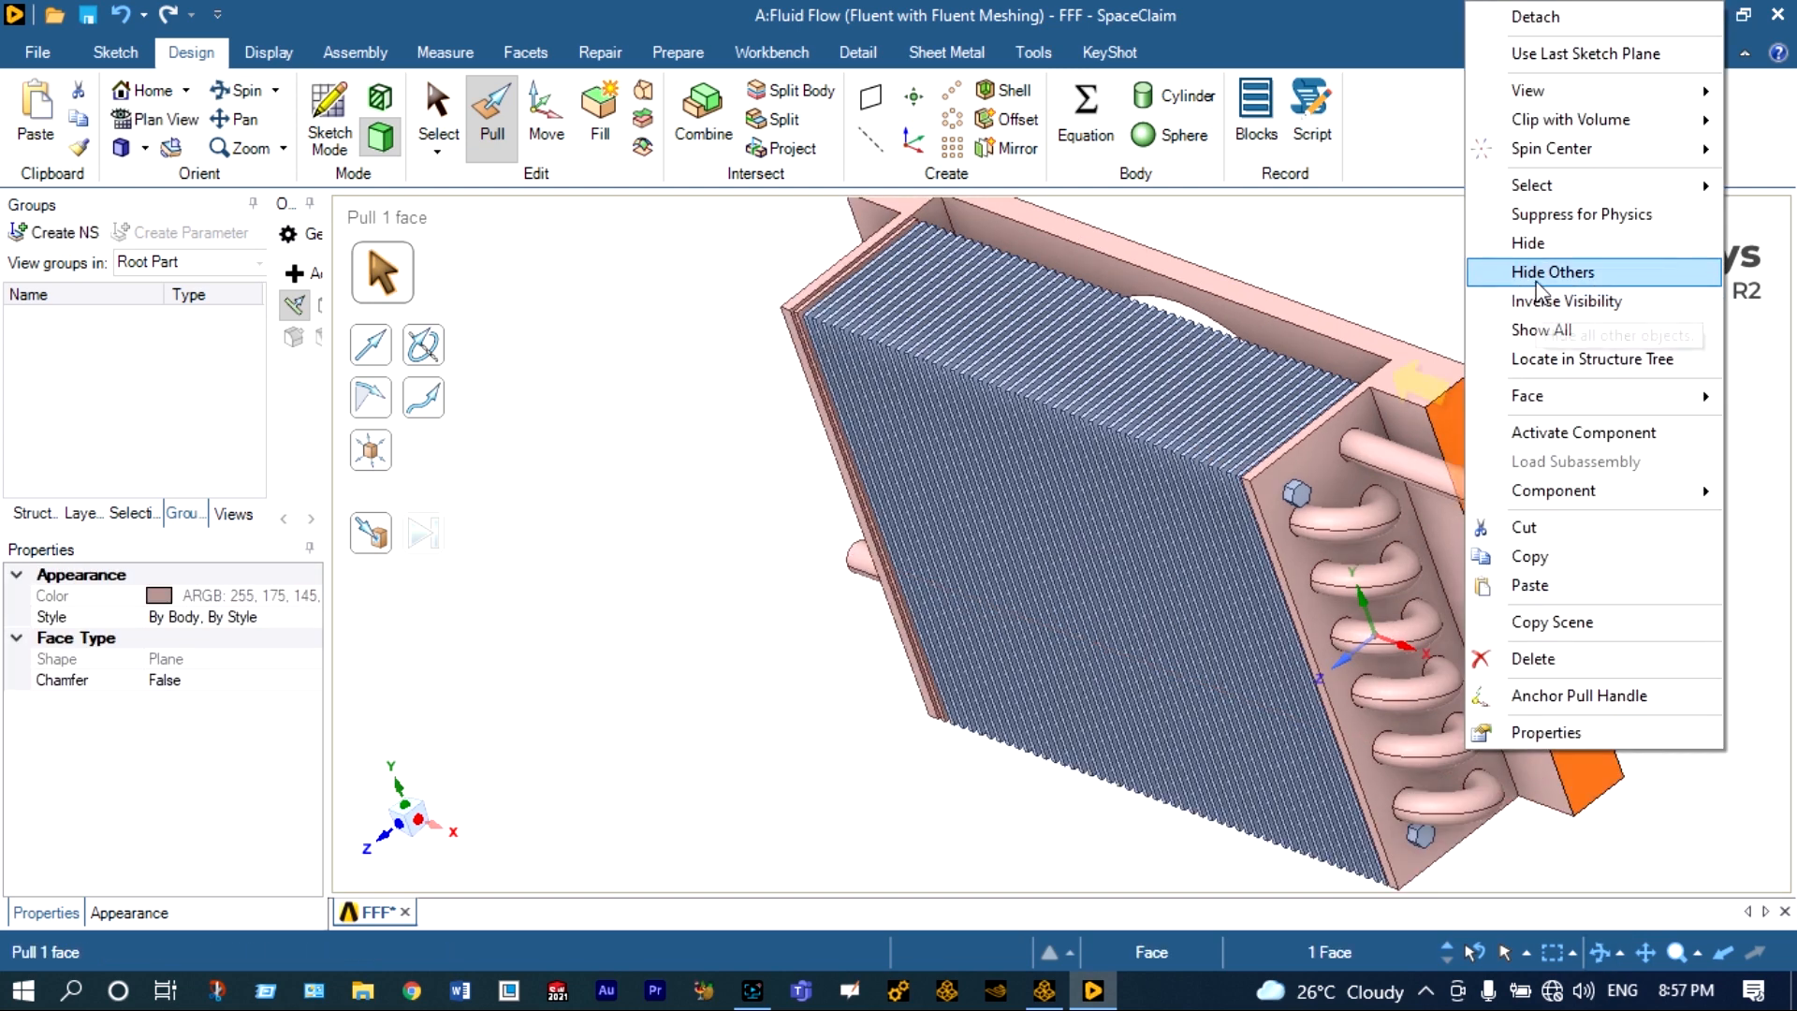
click(1540, 329)
Examine the casing around the condenser from the front, side and back, including the pipe outlets and fan opening.
scroll(1545, 280, up, 3)
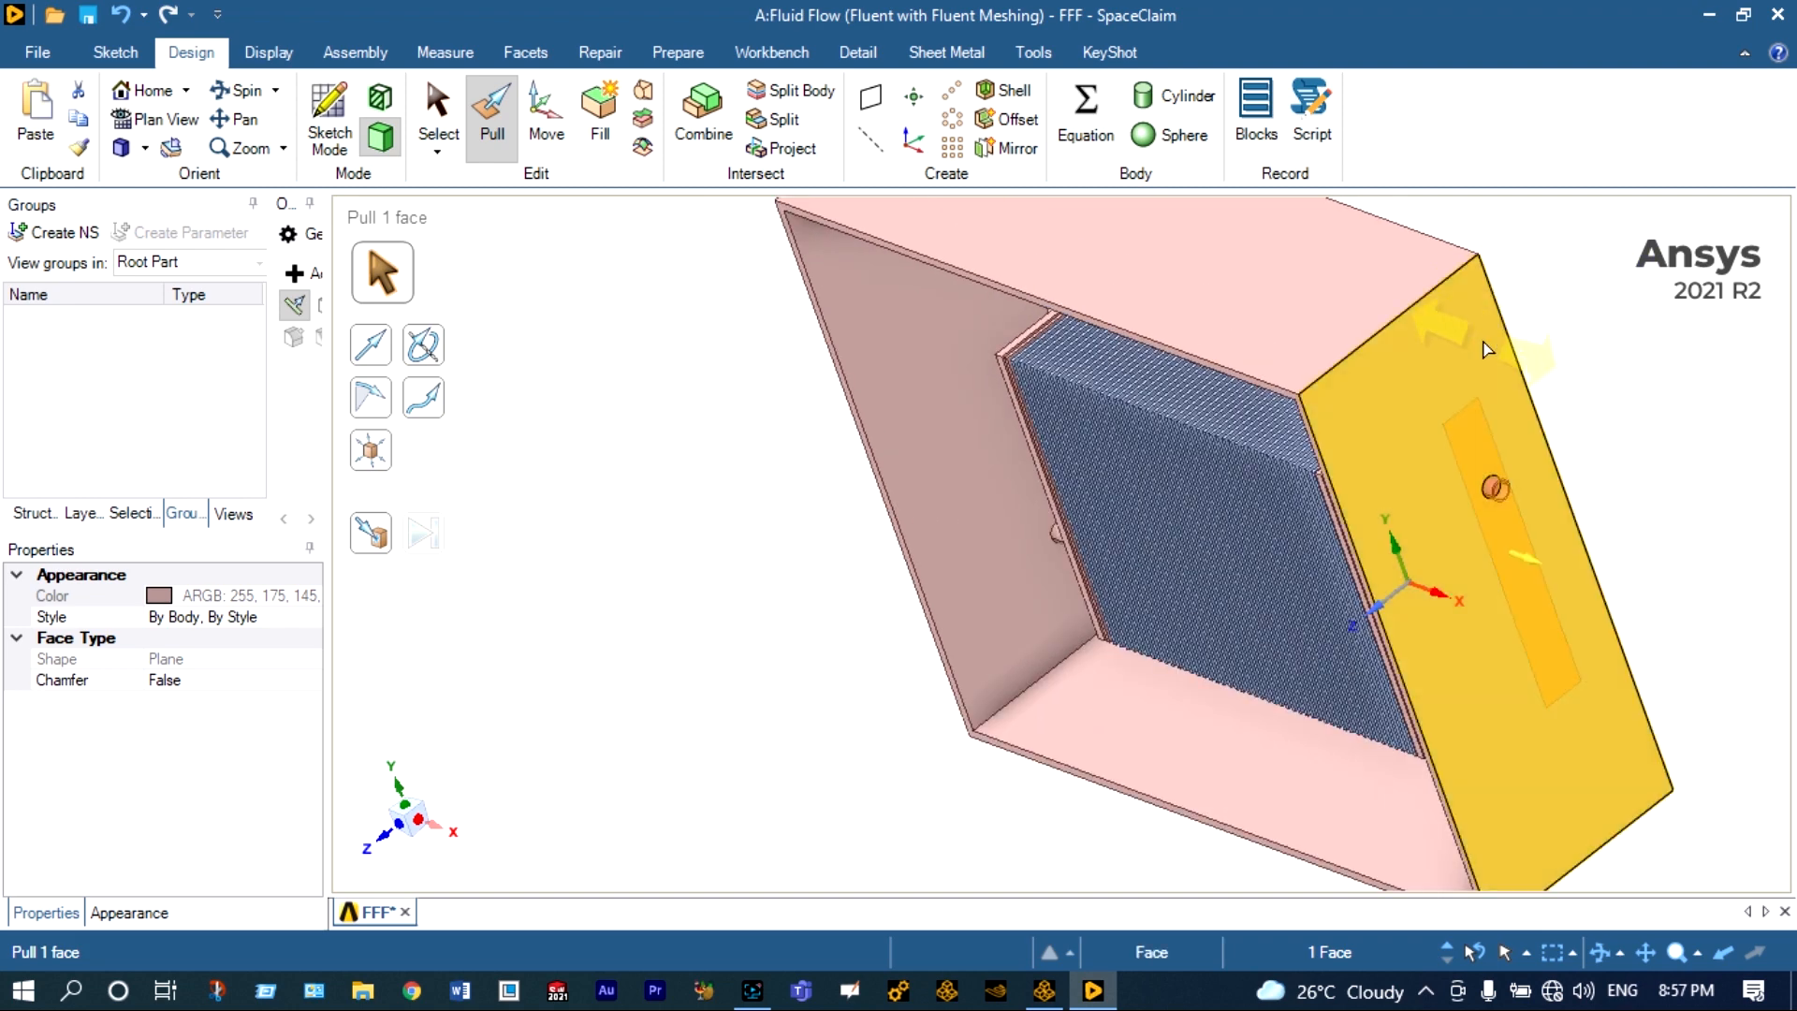
scroll(1534, 330, down, 1)
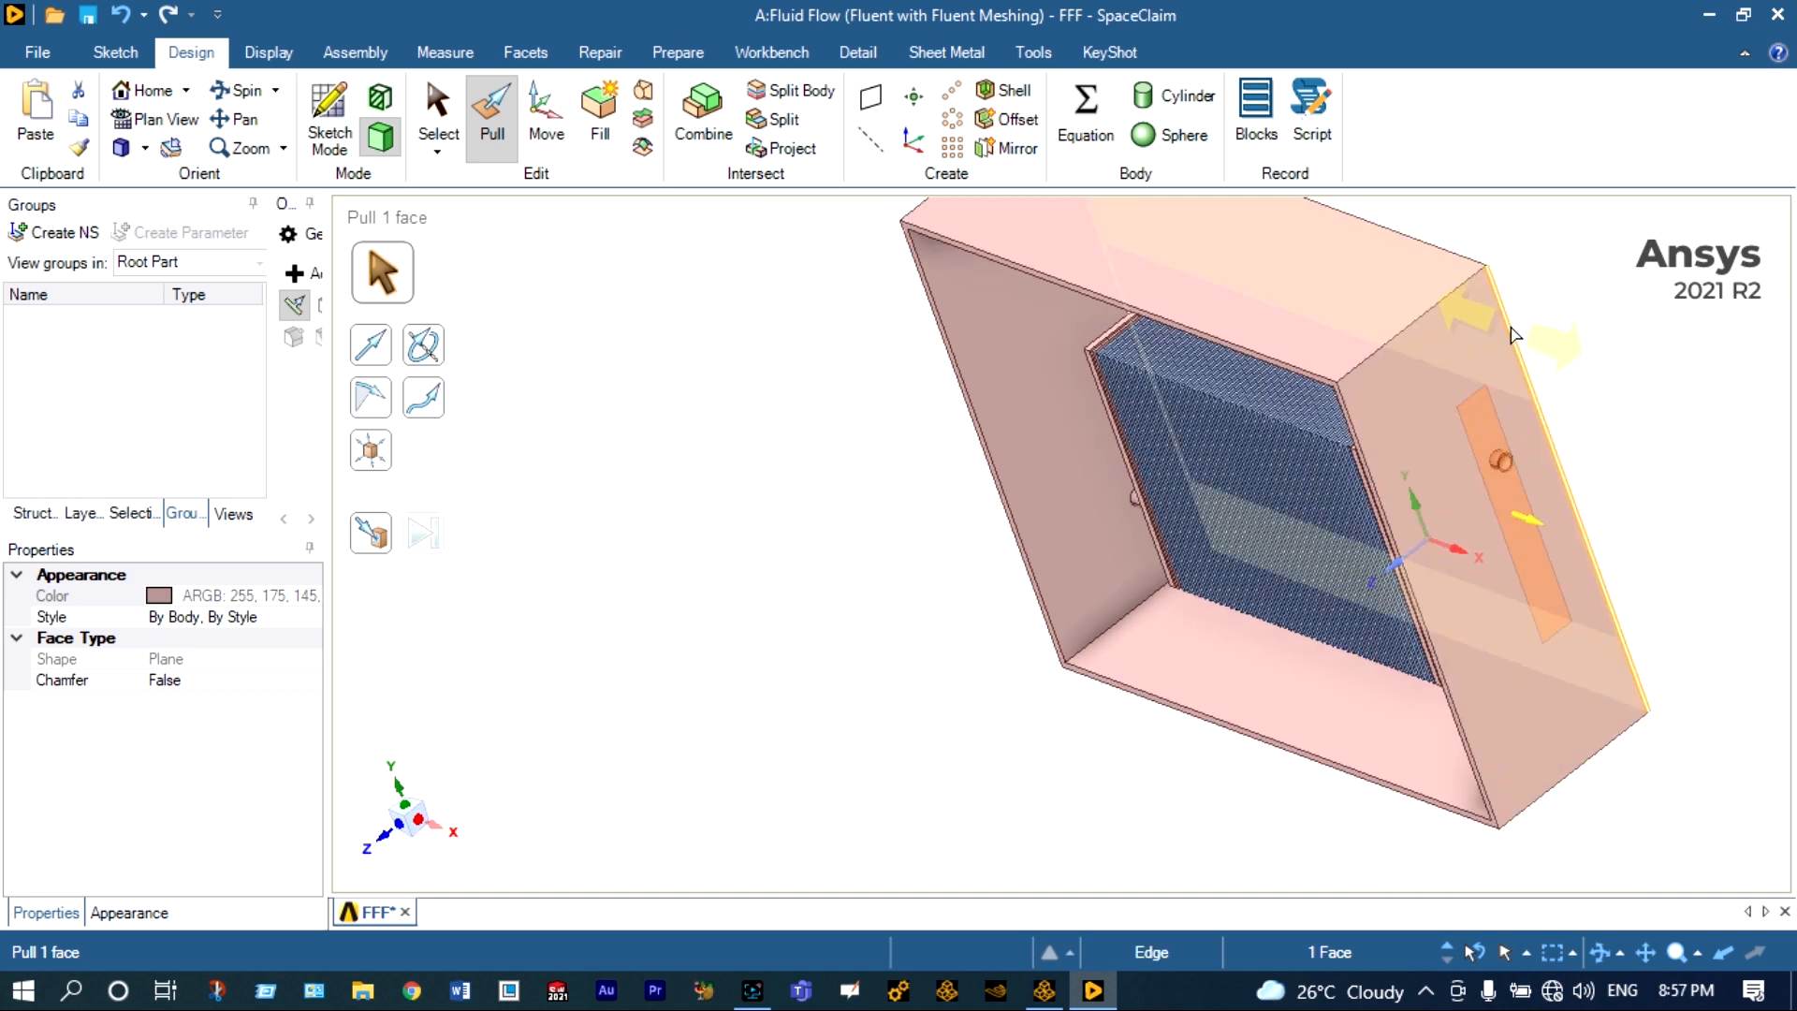
click(236, 90)
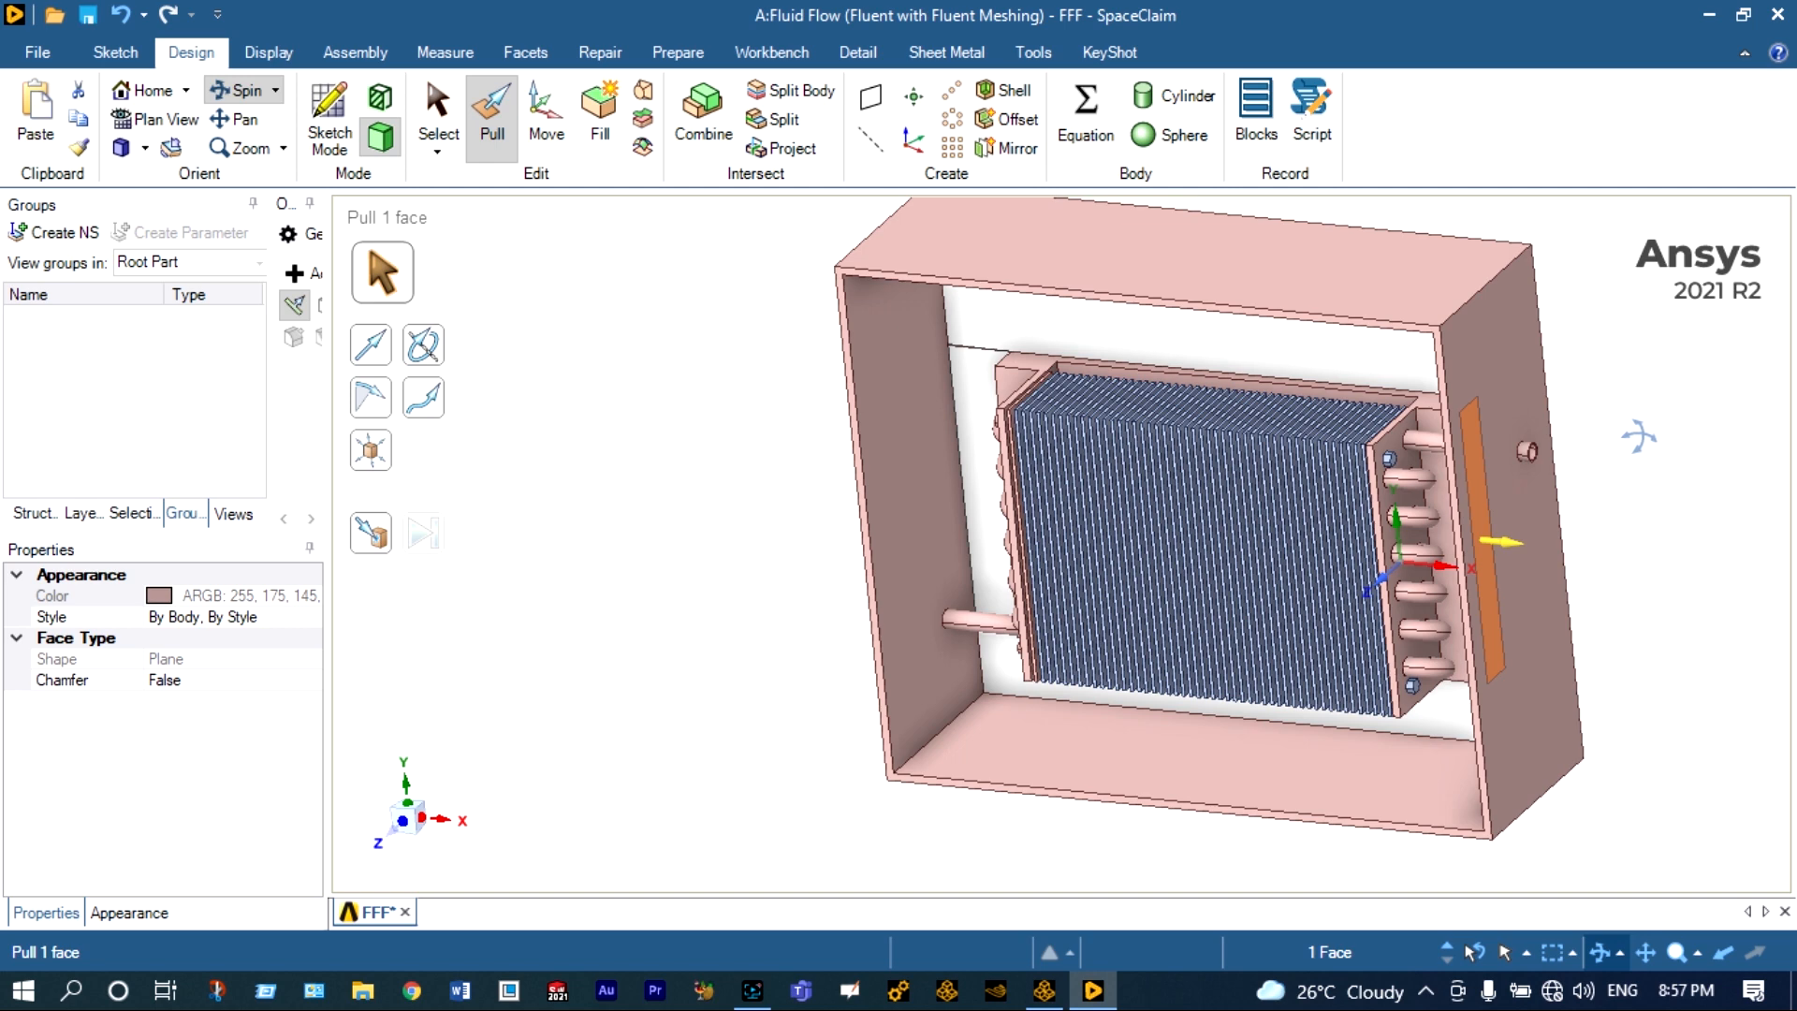
scroll(1597, 446, up, 3)
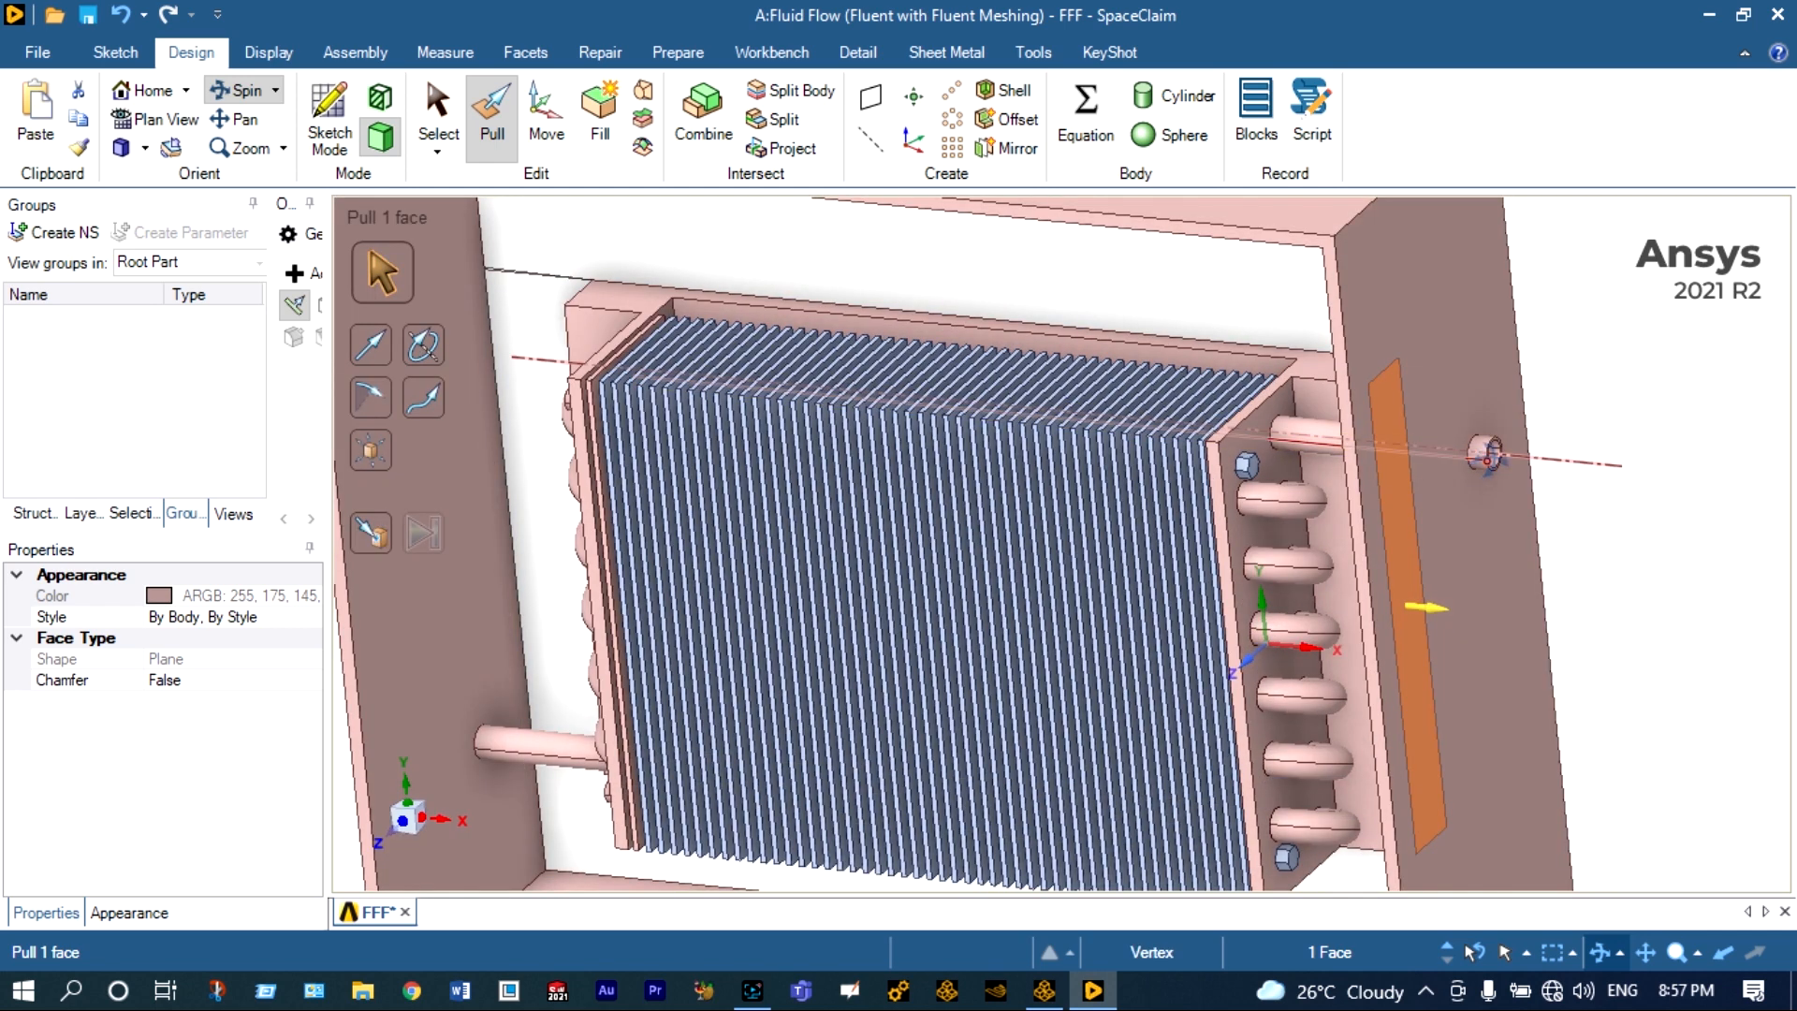
scroll(1487, 457, down, 3)
mouse_move(1571, 398)
mouse_down()
mouse_move(1437, 546)
mouse_move(1455, 435)
mouse_up()
scroll(1512, 367, up, 2)
drag(1559, 356, 1591, 248)
scroll(1610, 220, up, 5)
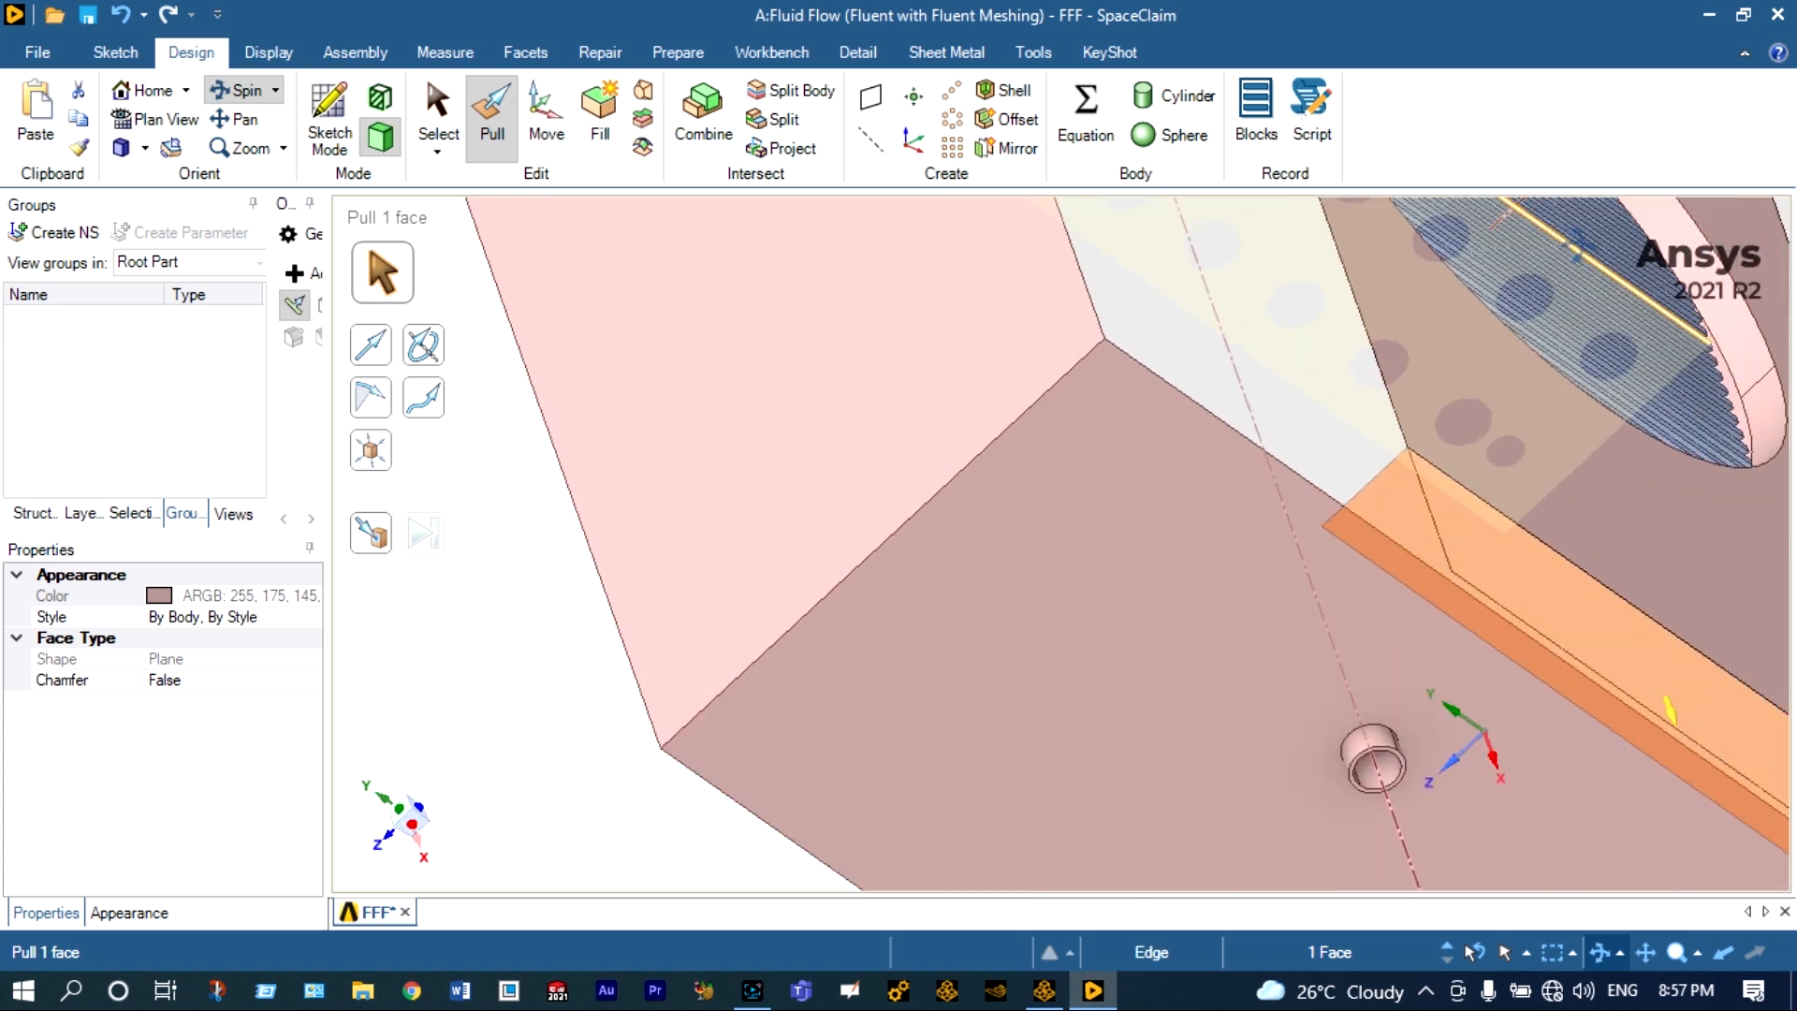
scroll(1461, 514, down, 5)
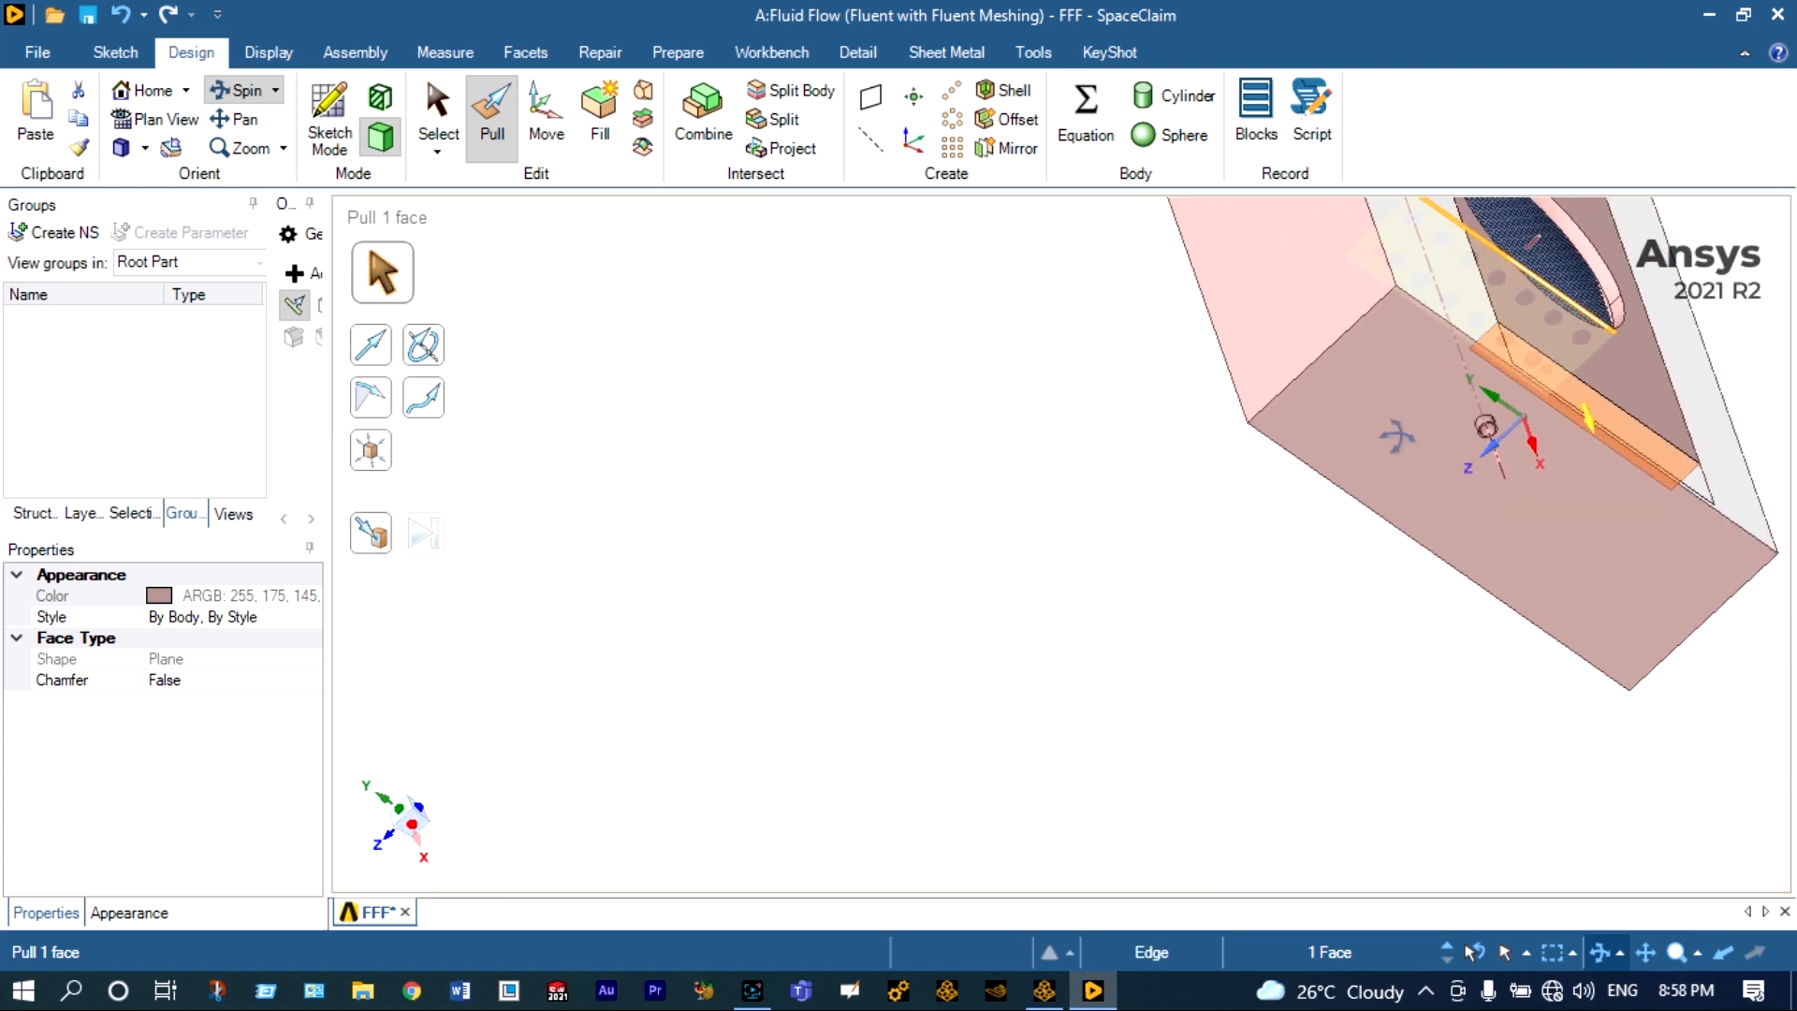
drag(1297, 568, 1420, 454)
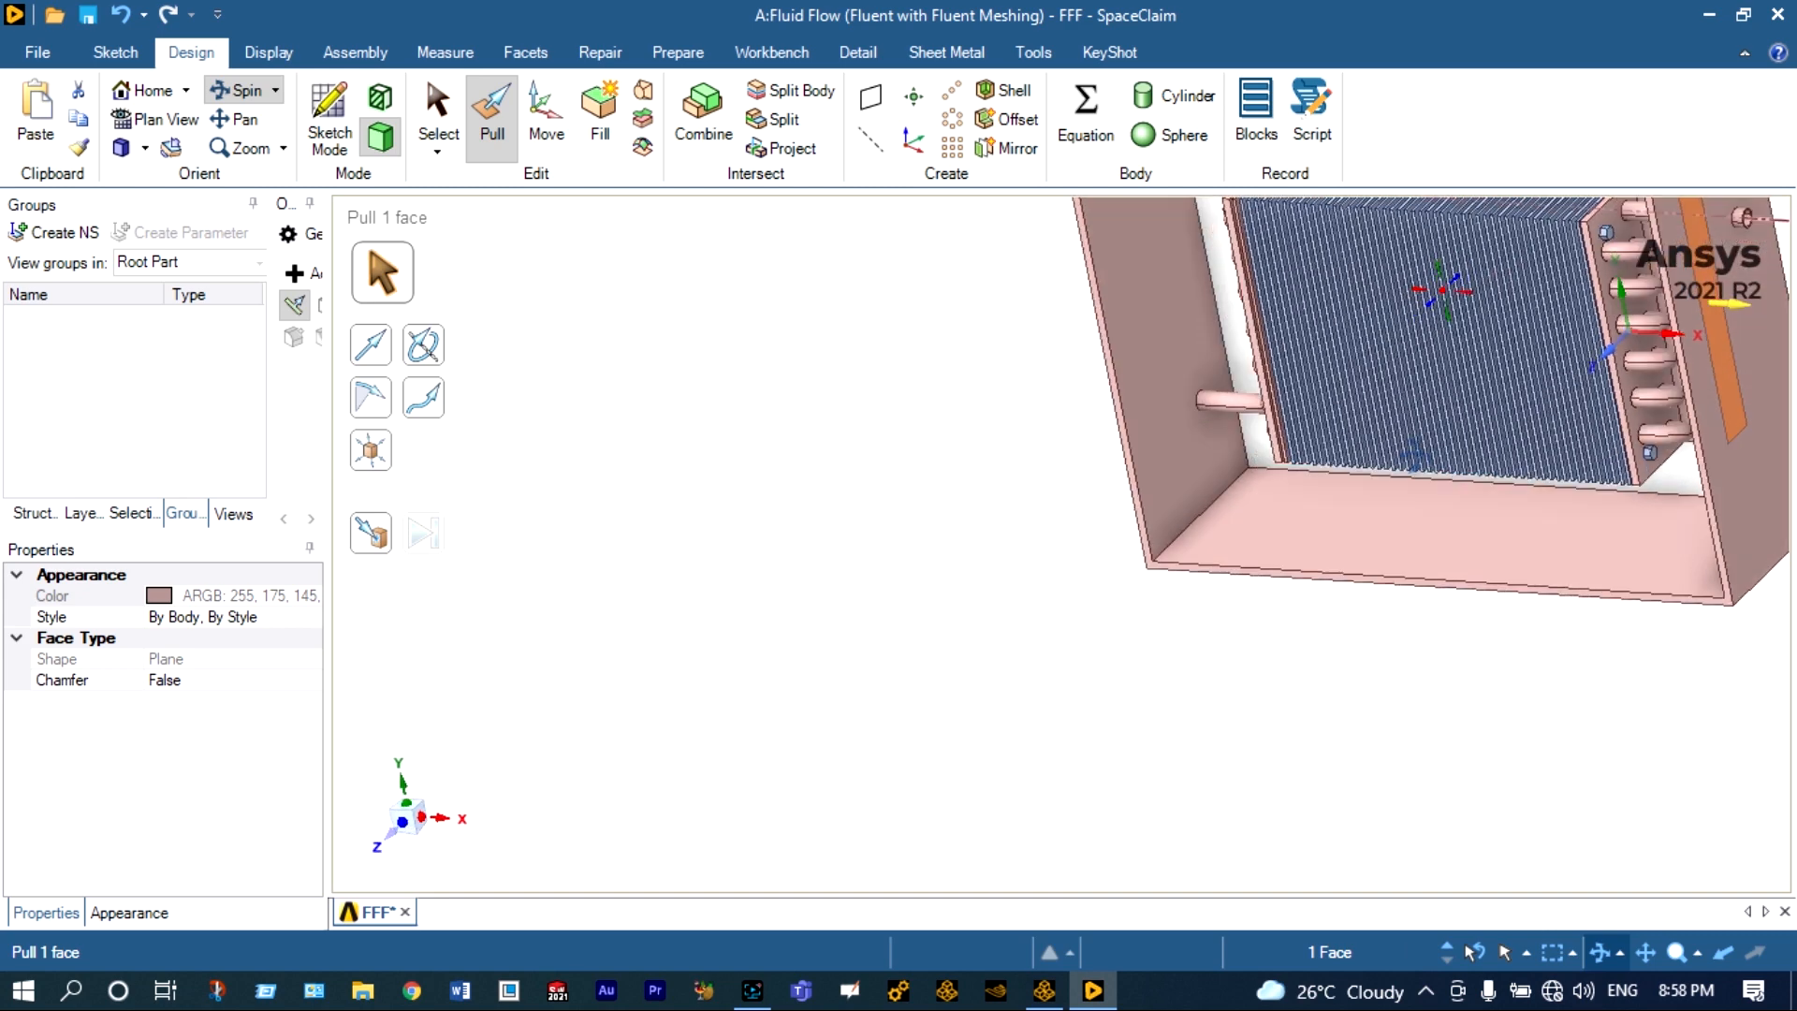
scroll(1418, 435, down, 2)
scroll(1582, 300, up, 3)
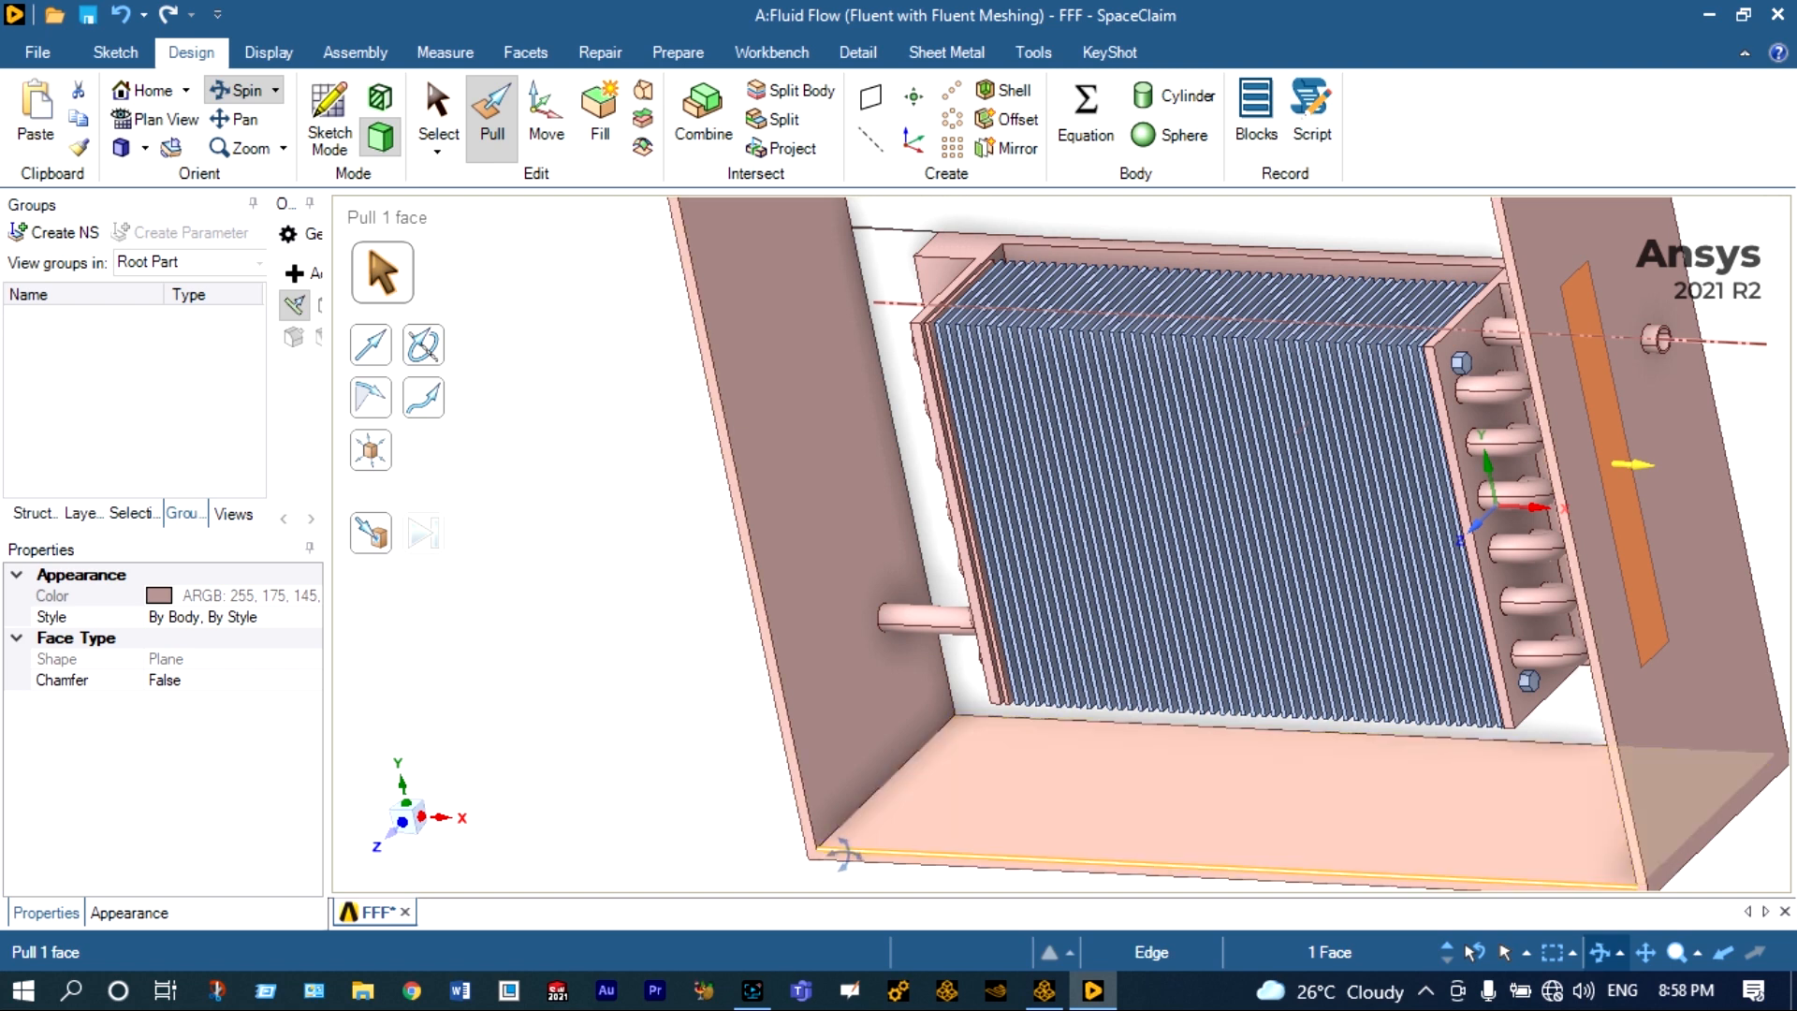
scroll(844, 853, down, 3)
drag(803, 777, 1028, 777)
drag(735, 707, 1334, 478)
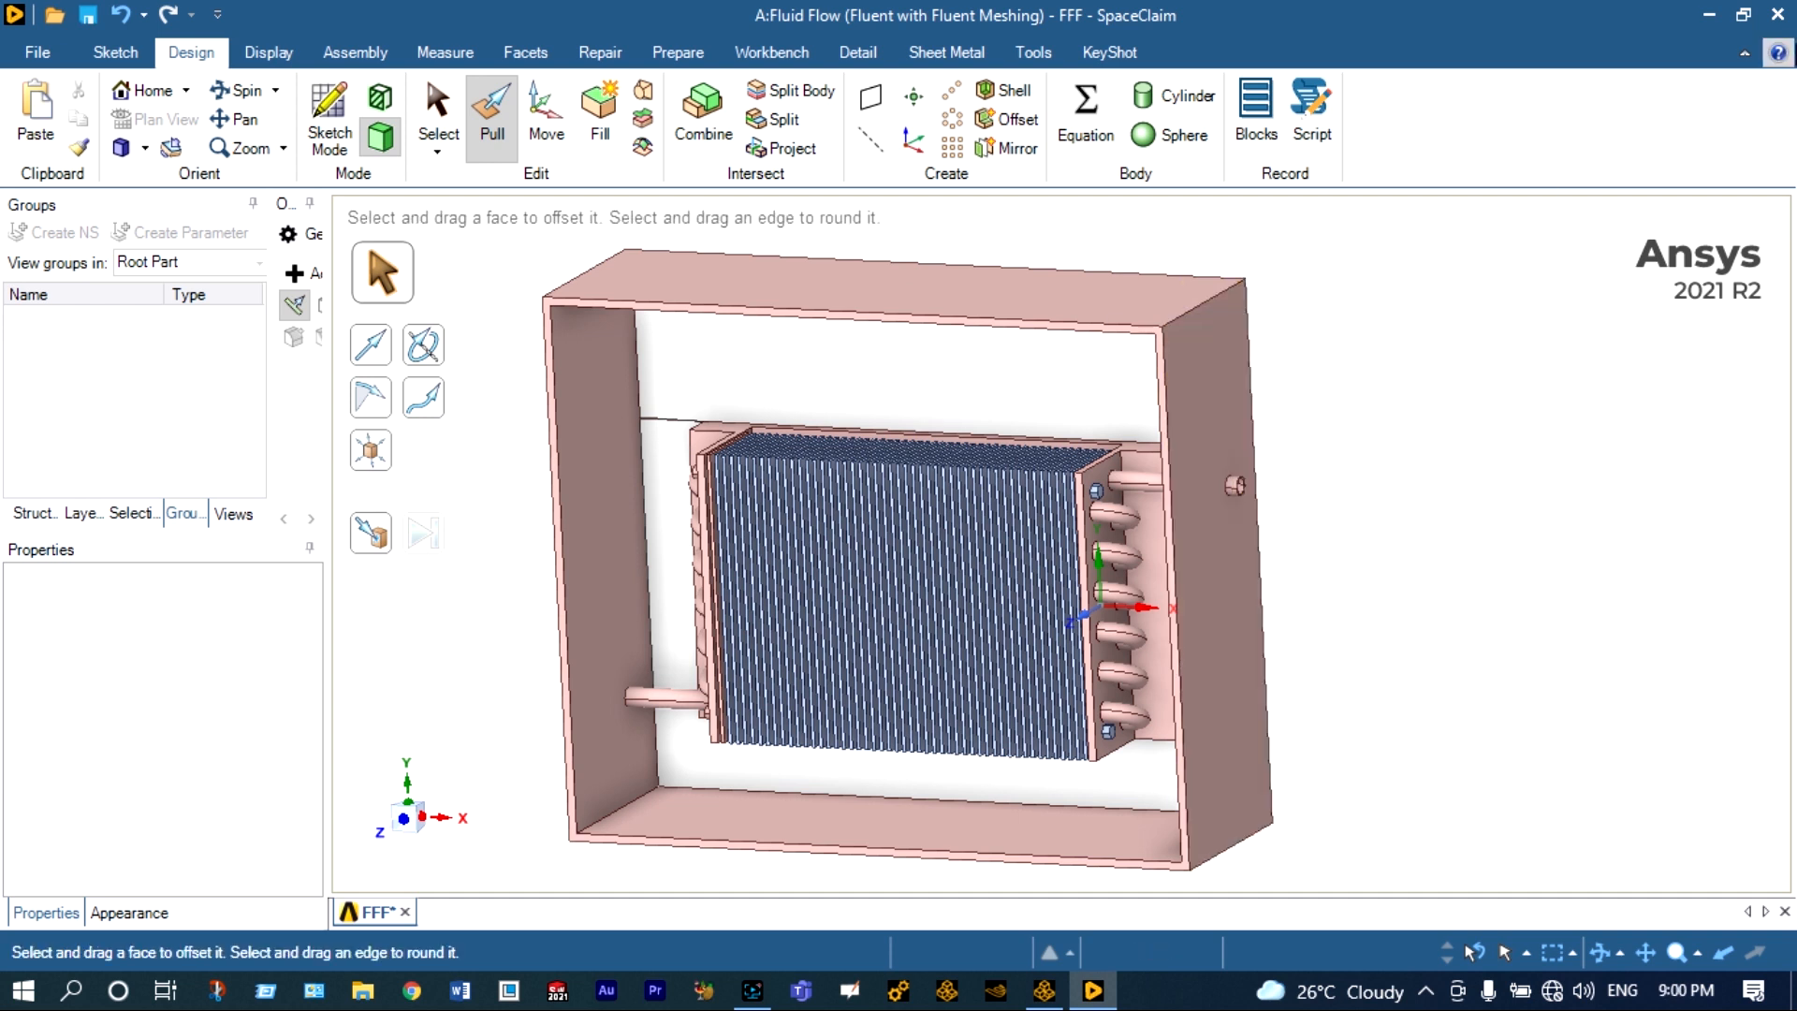
Close SpaceClaim and start Fluent in Meshing mode with double precision and 4 meshing processes.
click(1778, 14)
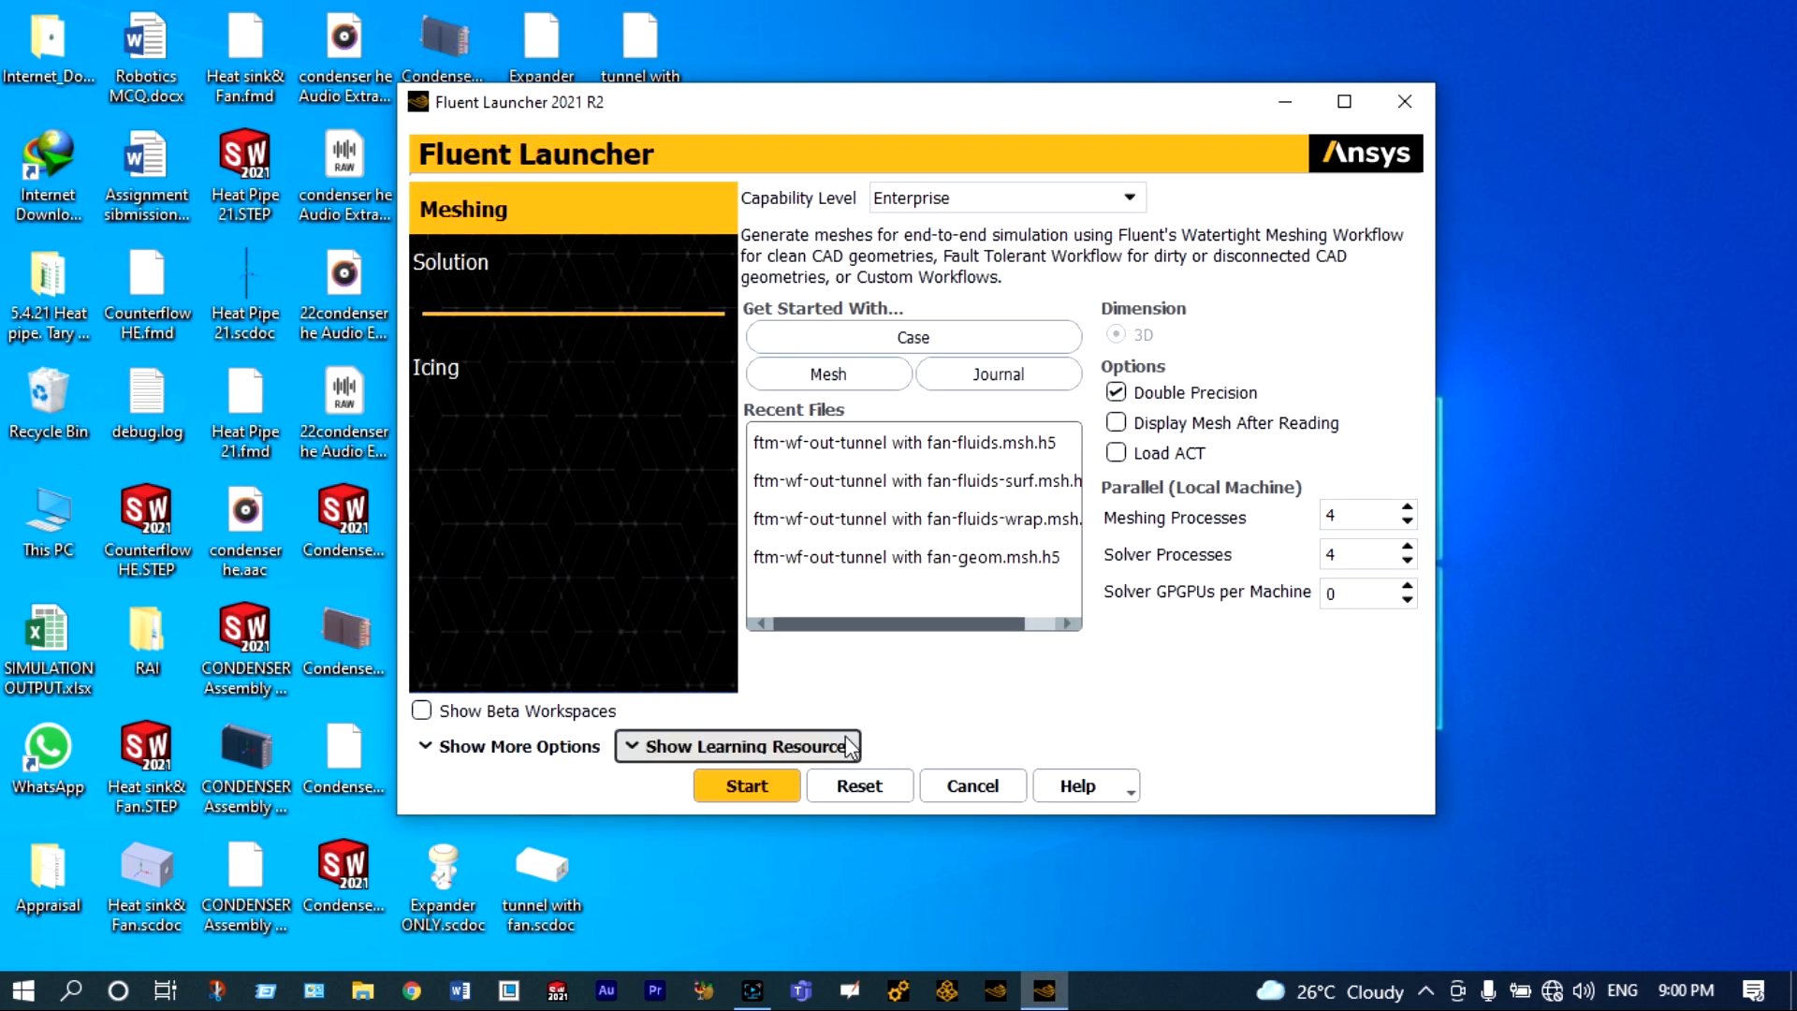
click(765, 788)
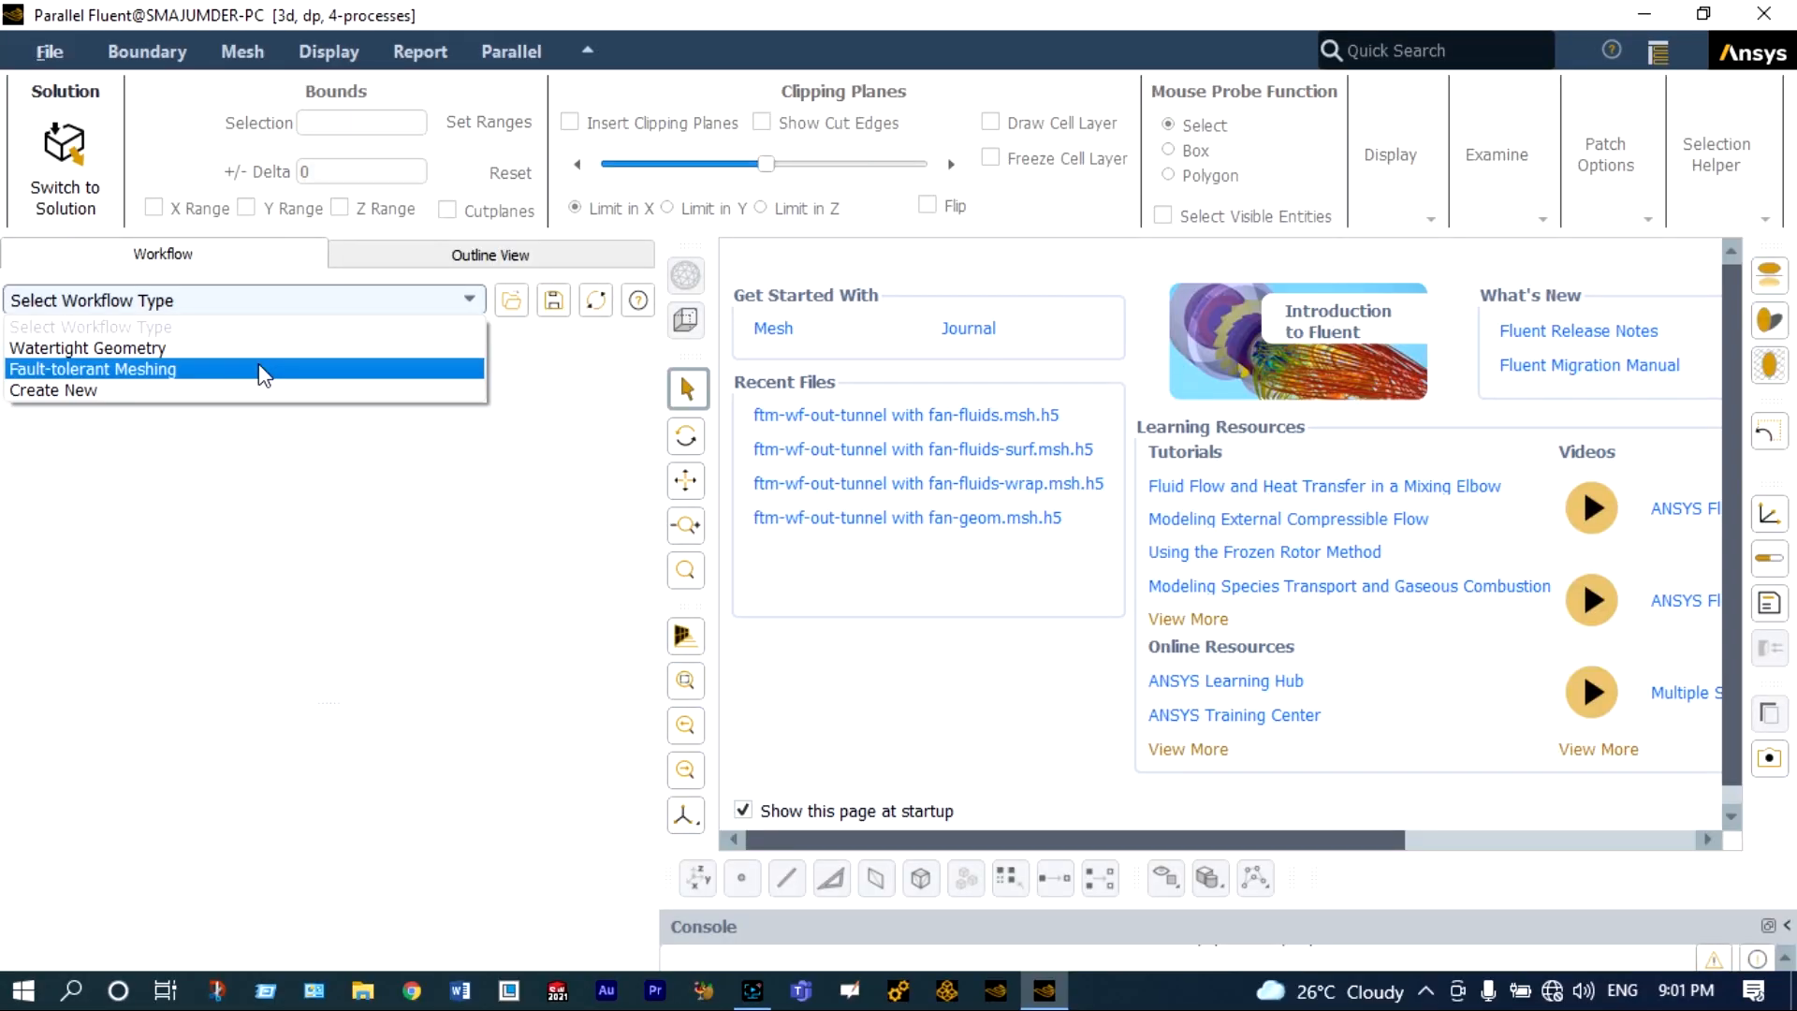
Load Condenser with Fan.fmd in the Fault-tolerant Meshing workflow and create custom meshing objects from it.
click(259, 368)
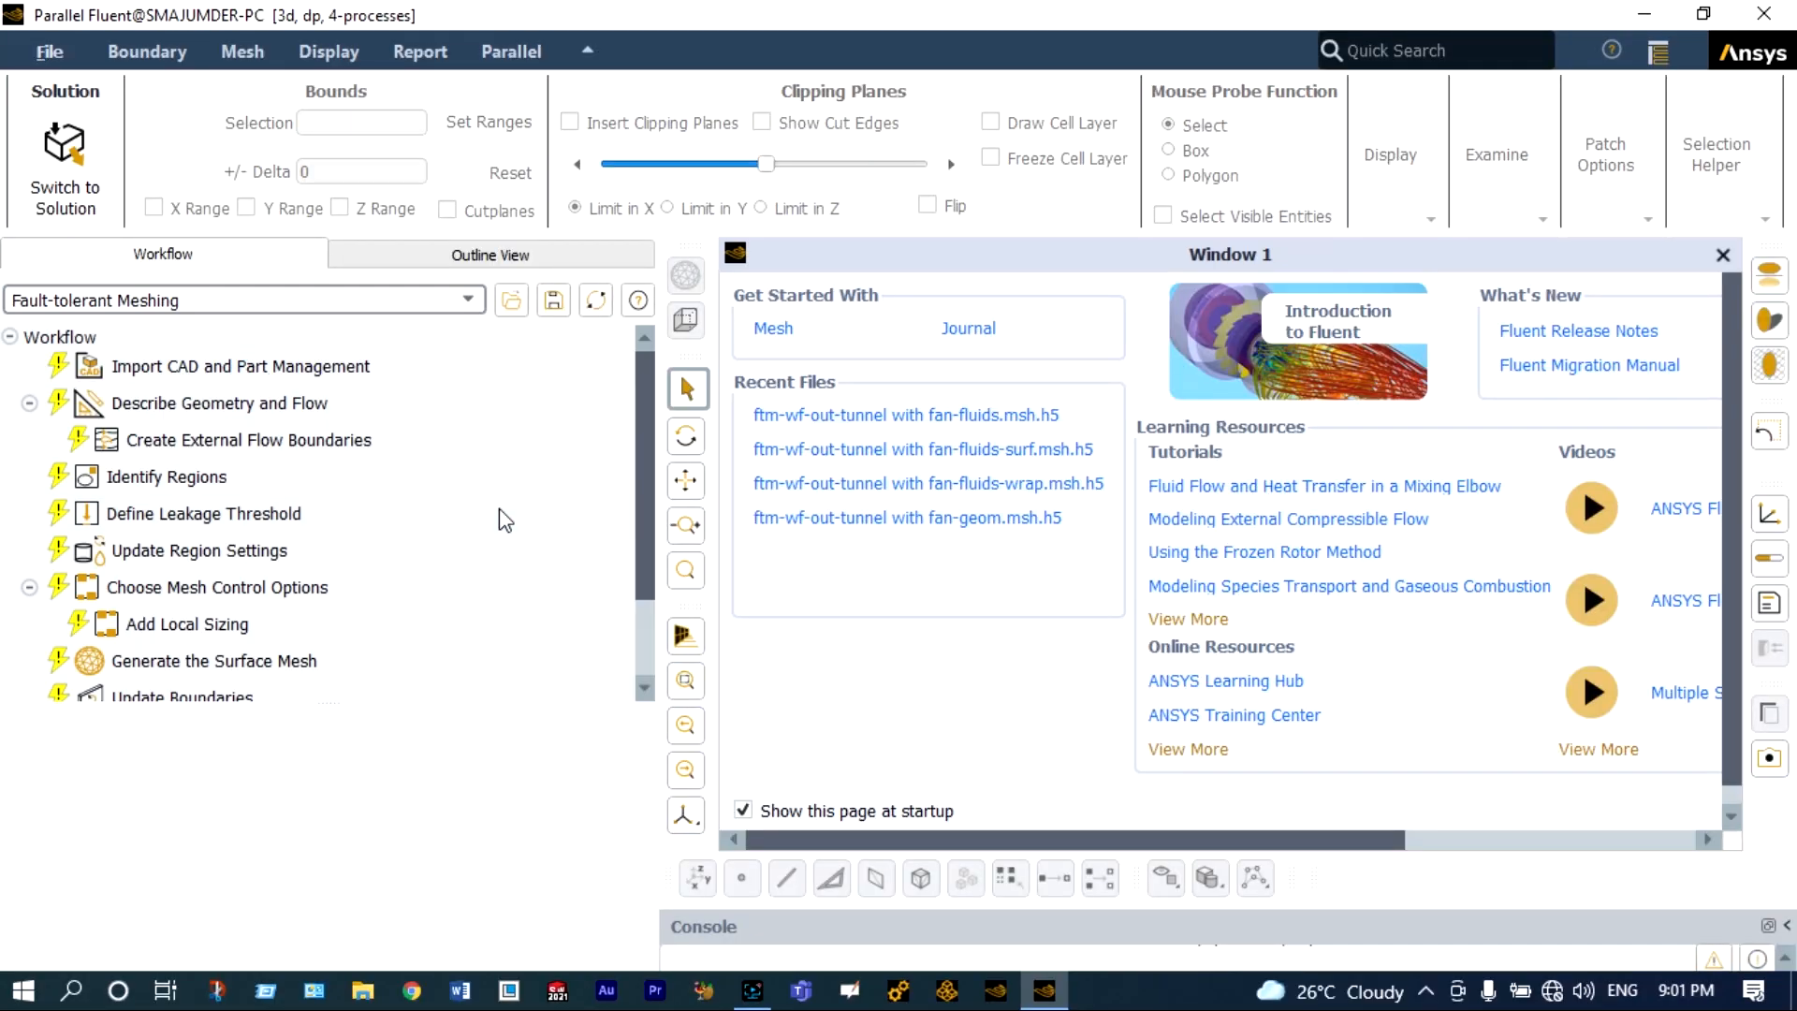
click(336, 375)
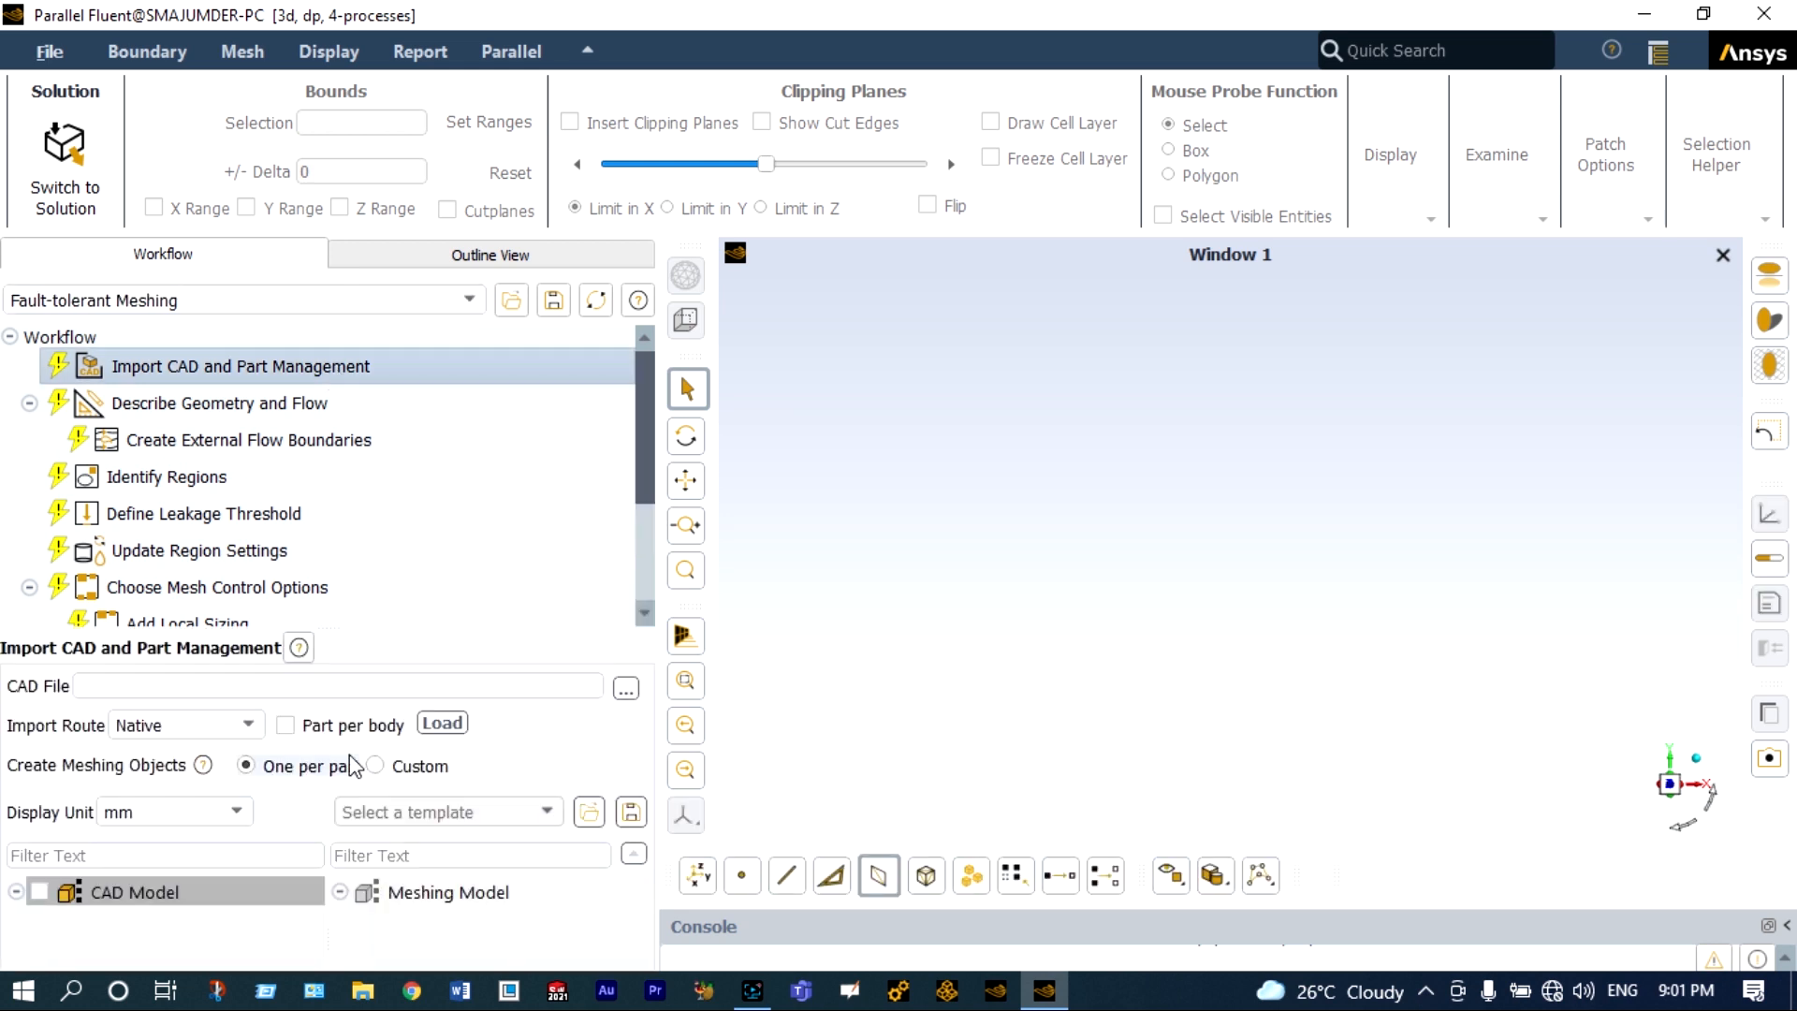
click(375, 766)
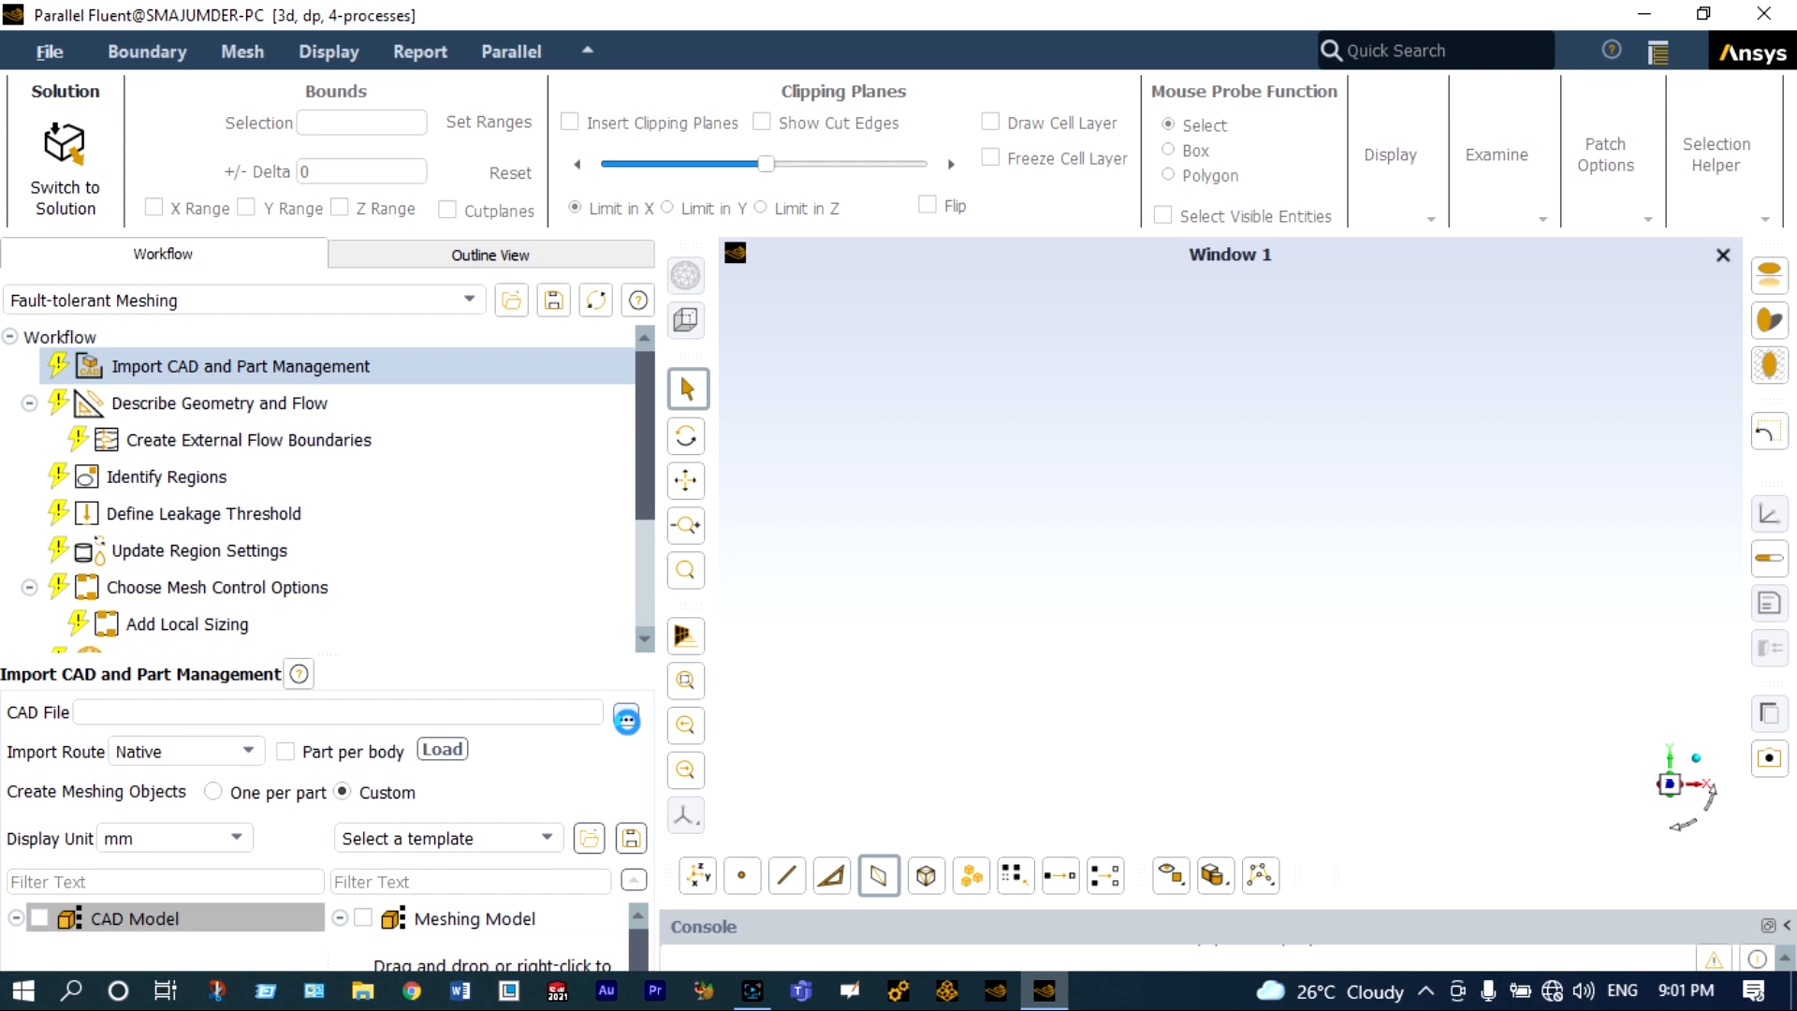
click(442, 749)
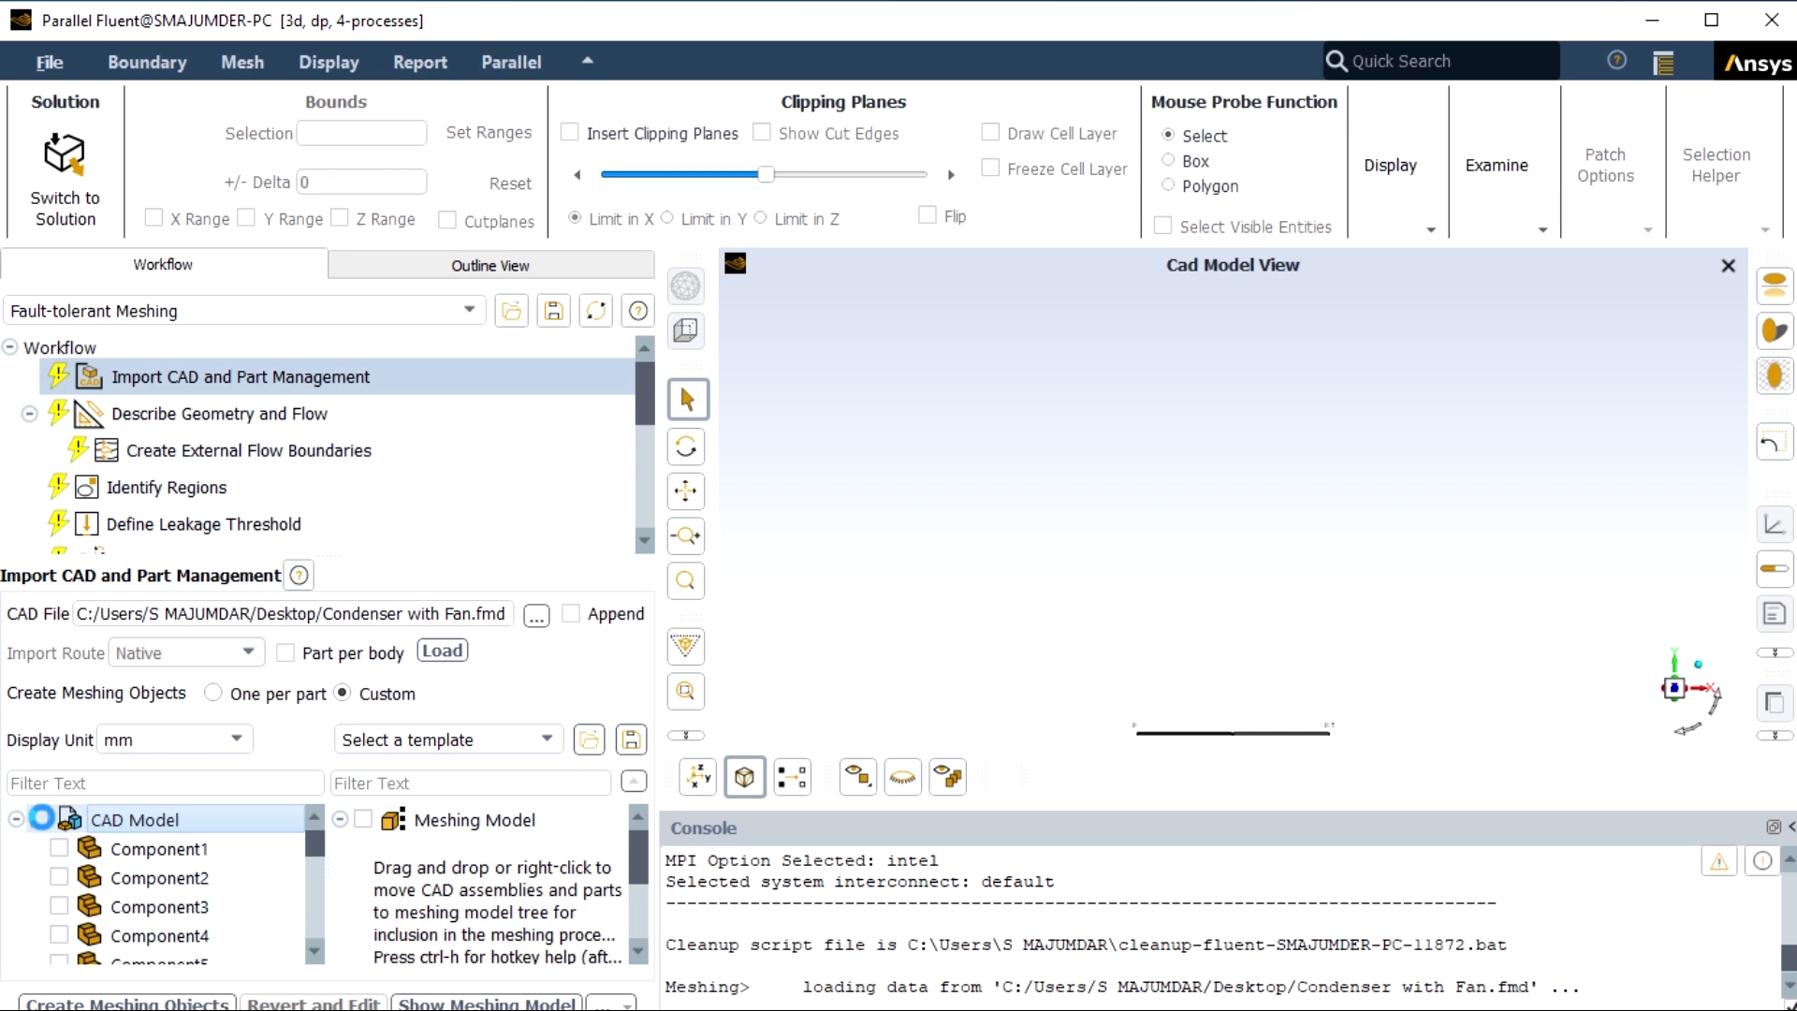
click(206, 1004)
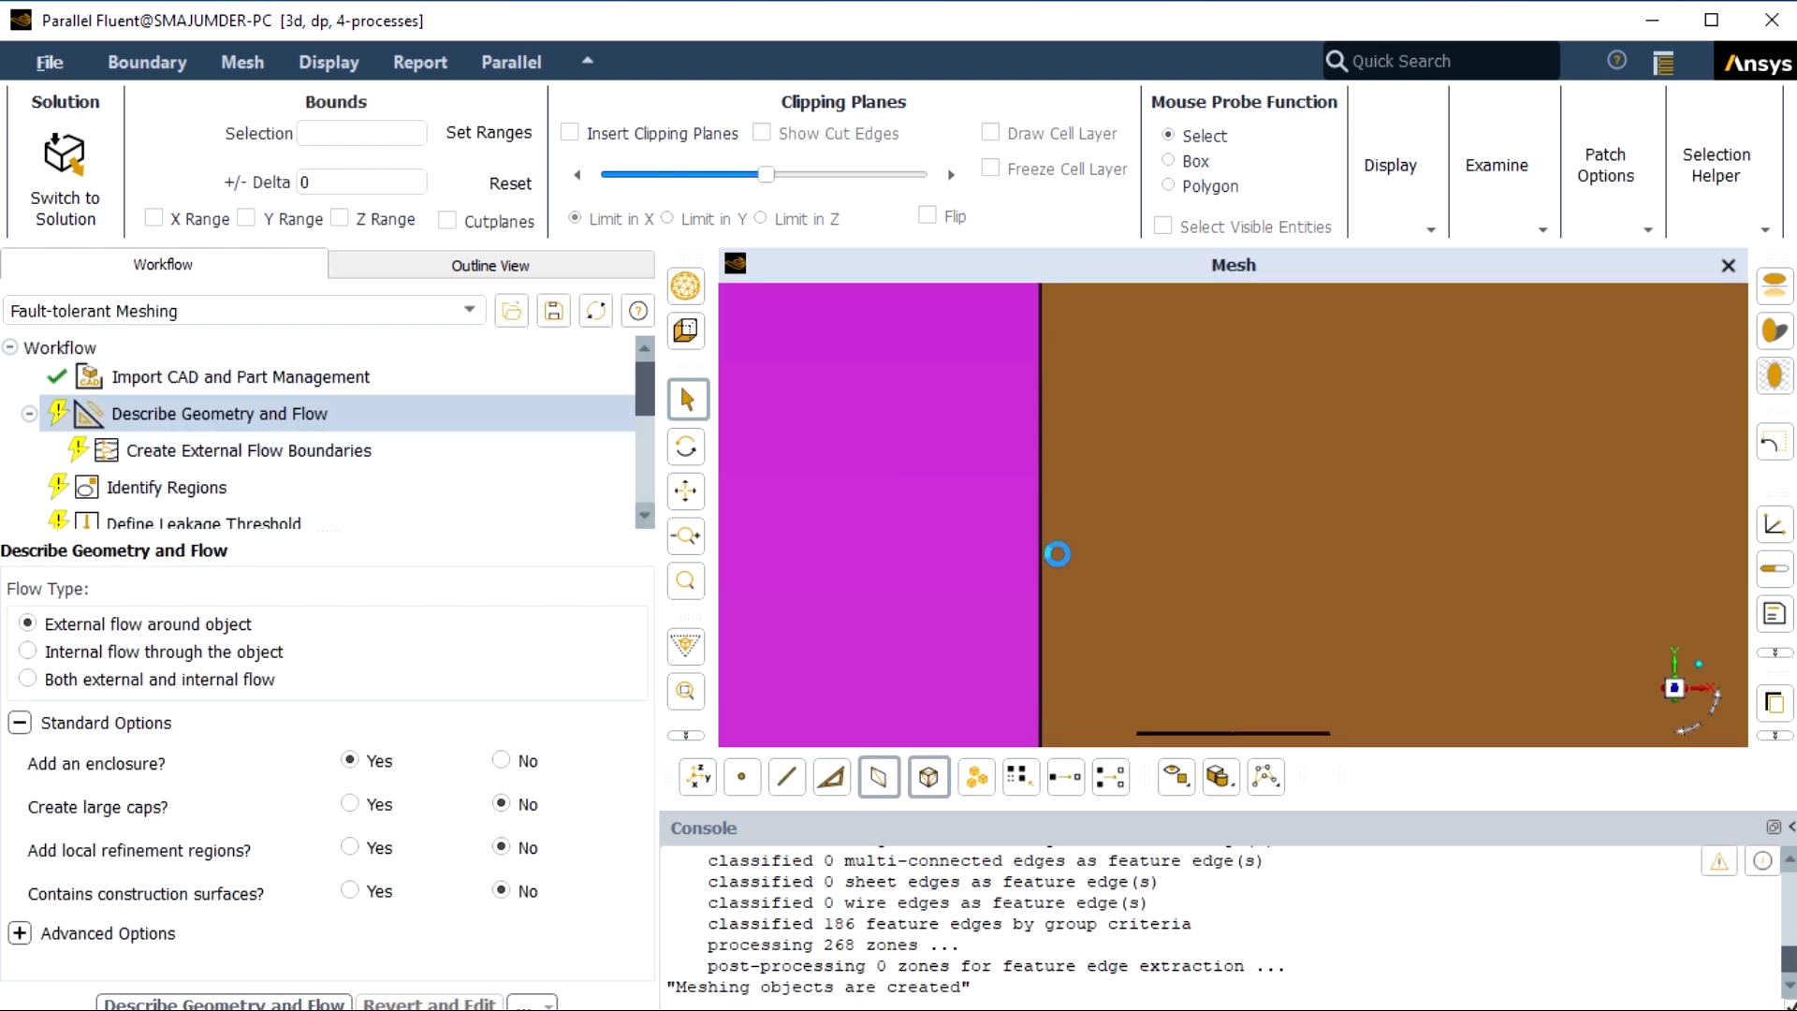
Describe the imported condenser geometry with the flow type set to internal flow through the object.
scroll(1059, 554, down, 1)
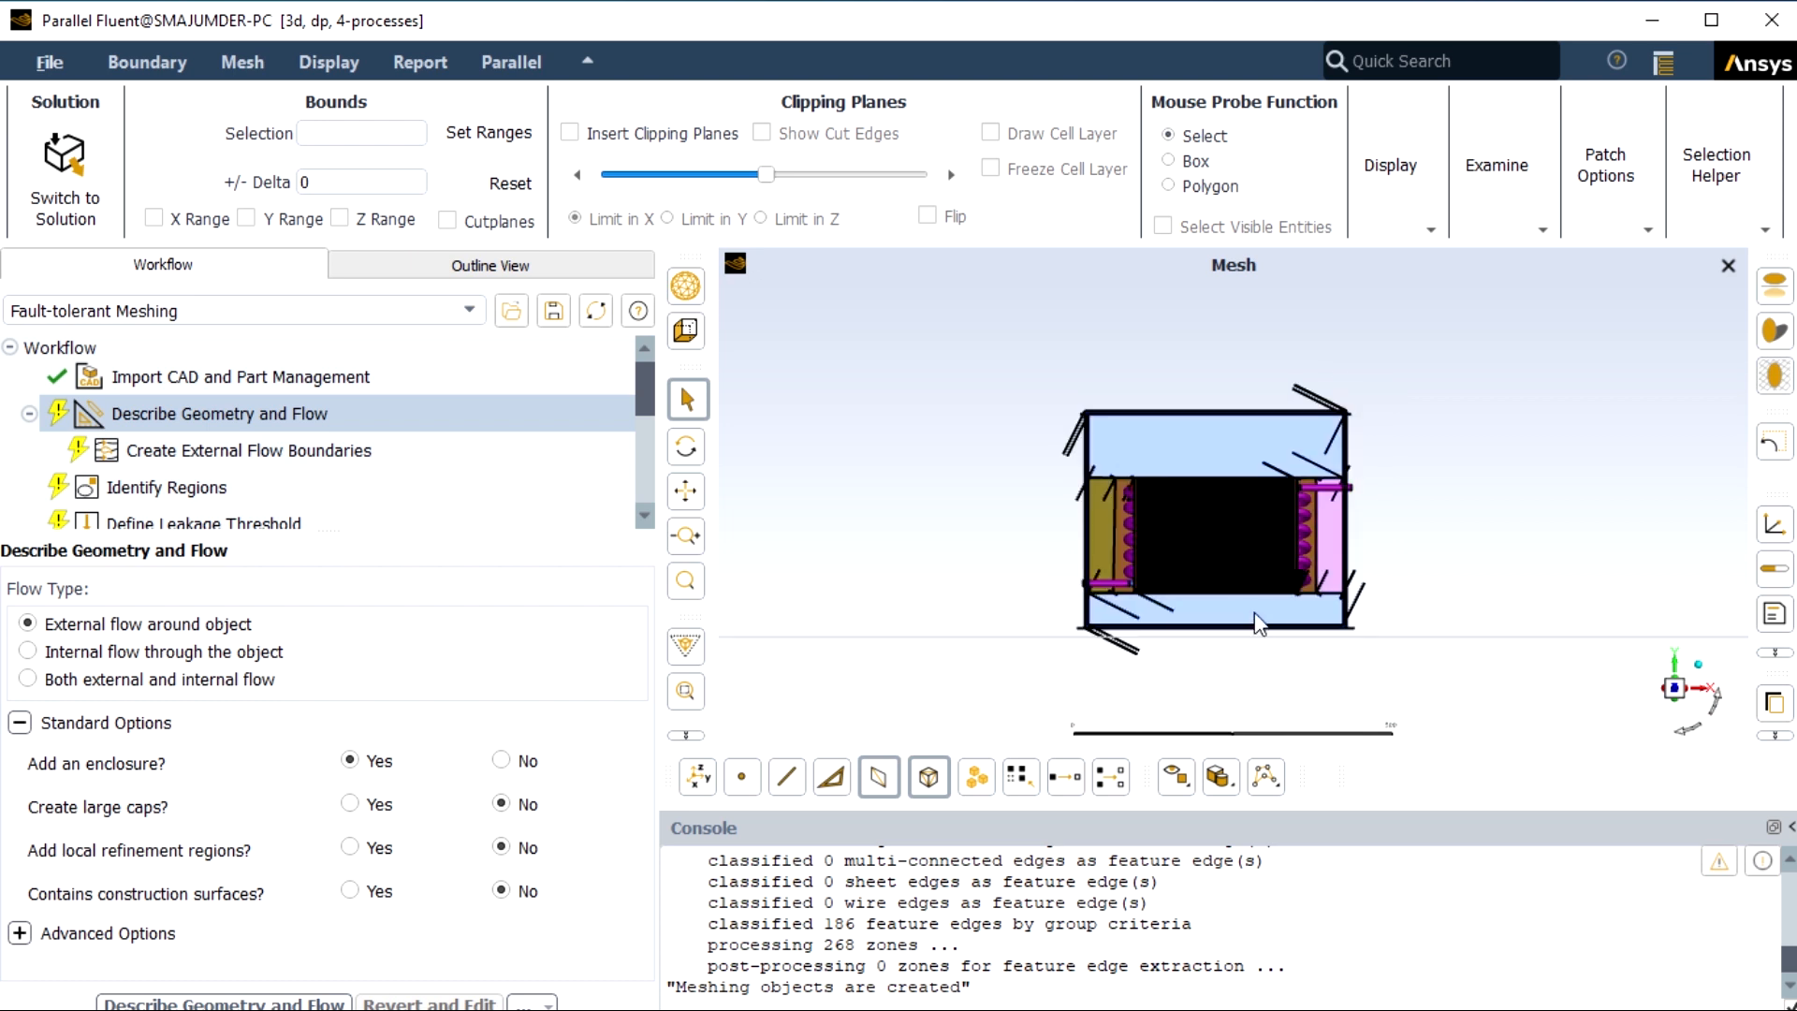
scroll(1253, 627, up, 1)
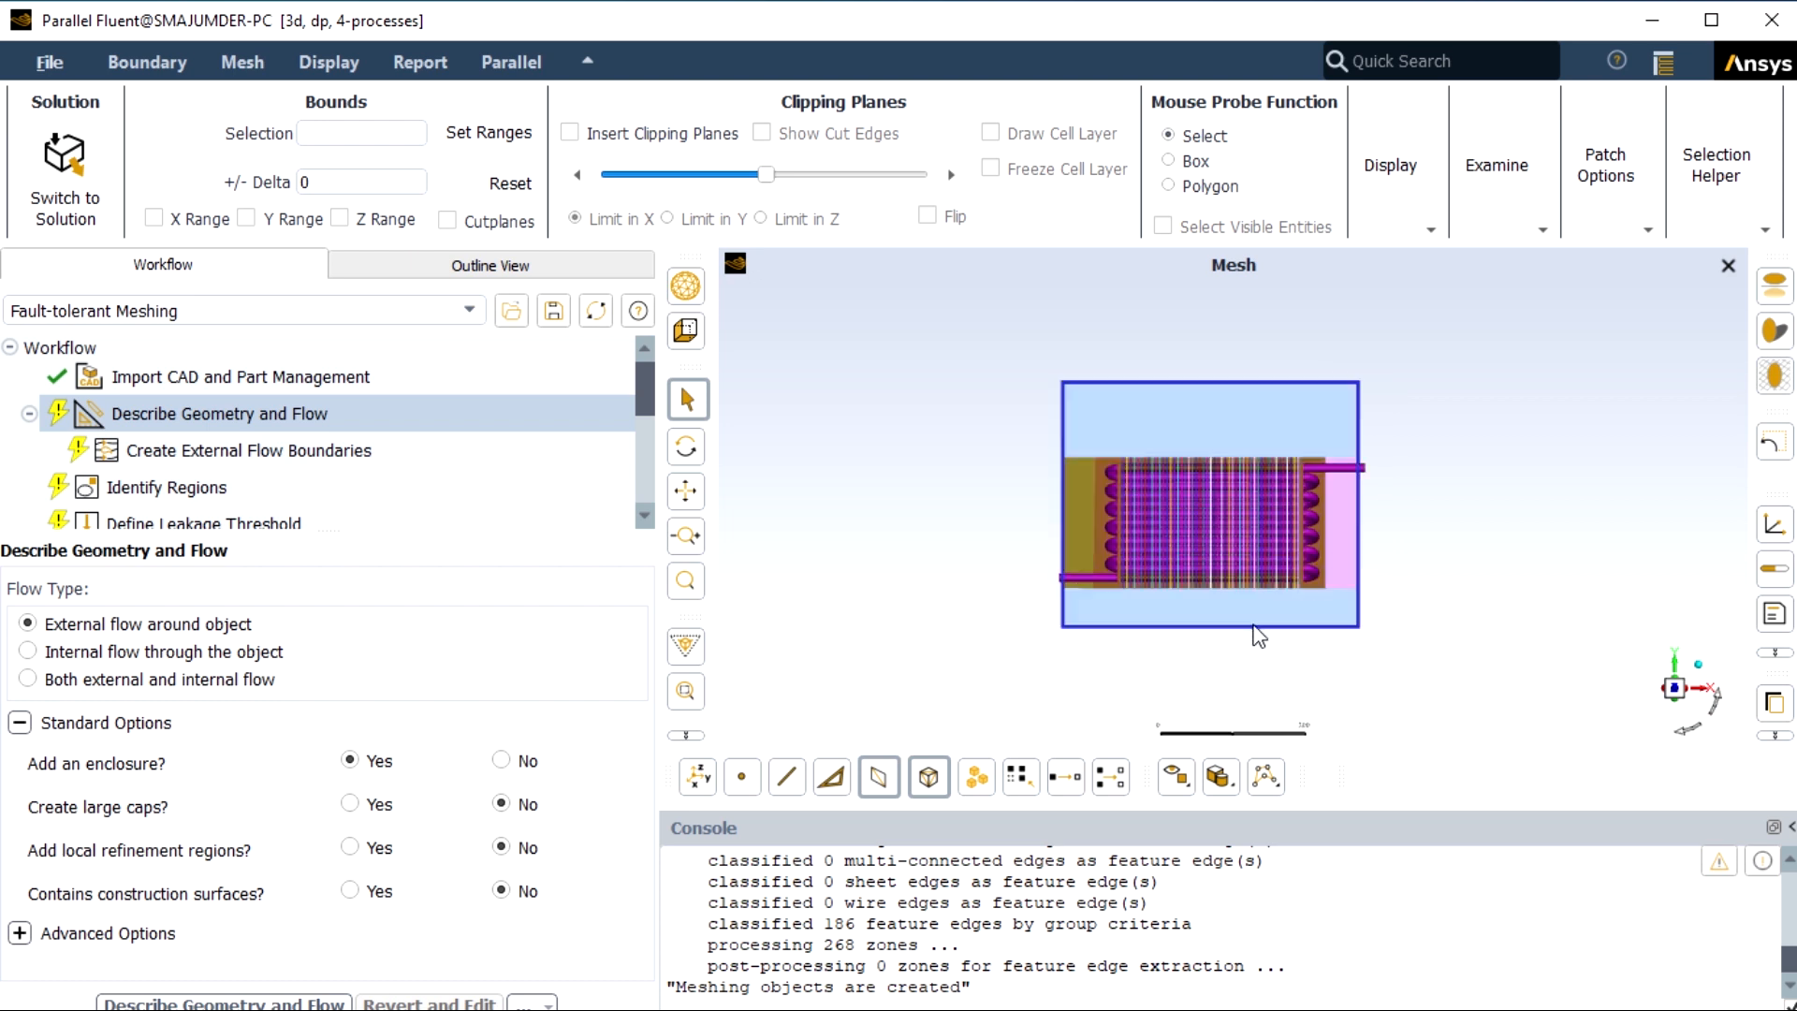
click(1680, 735)
drag(1672, 737, 1670, 742)
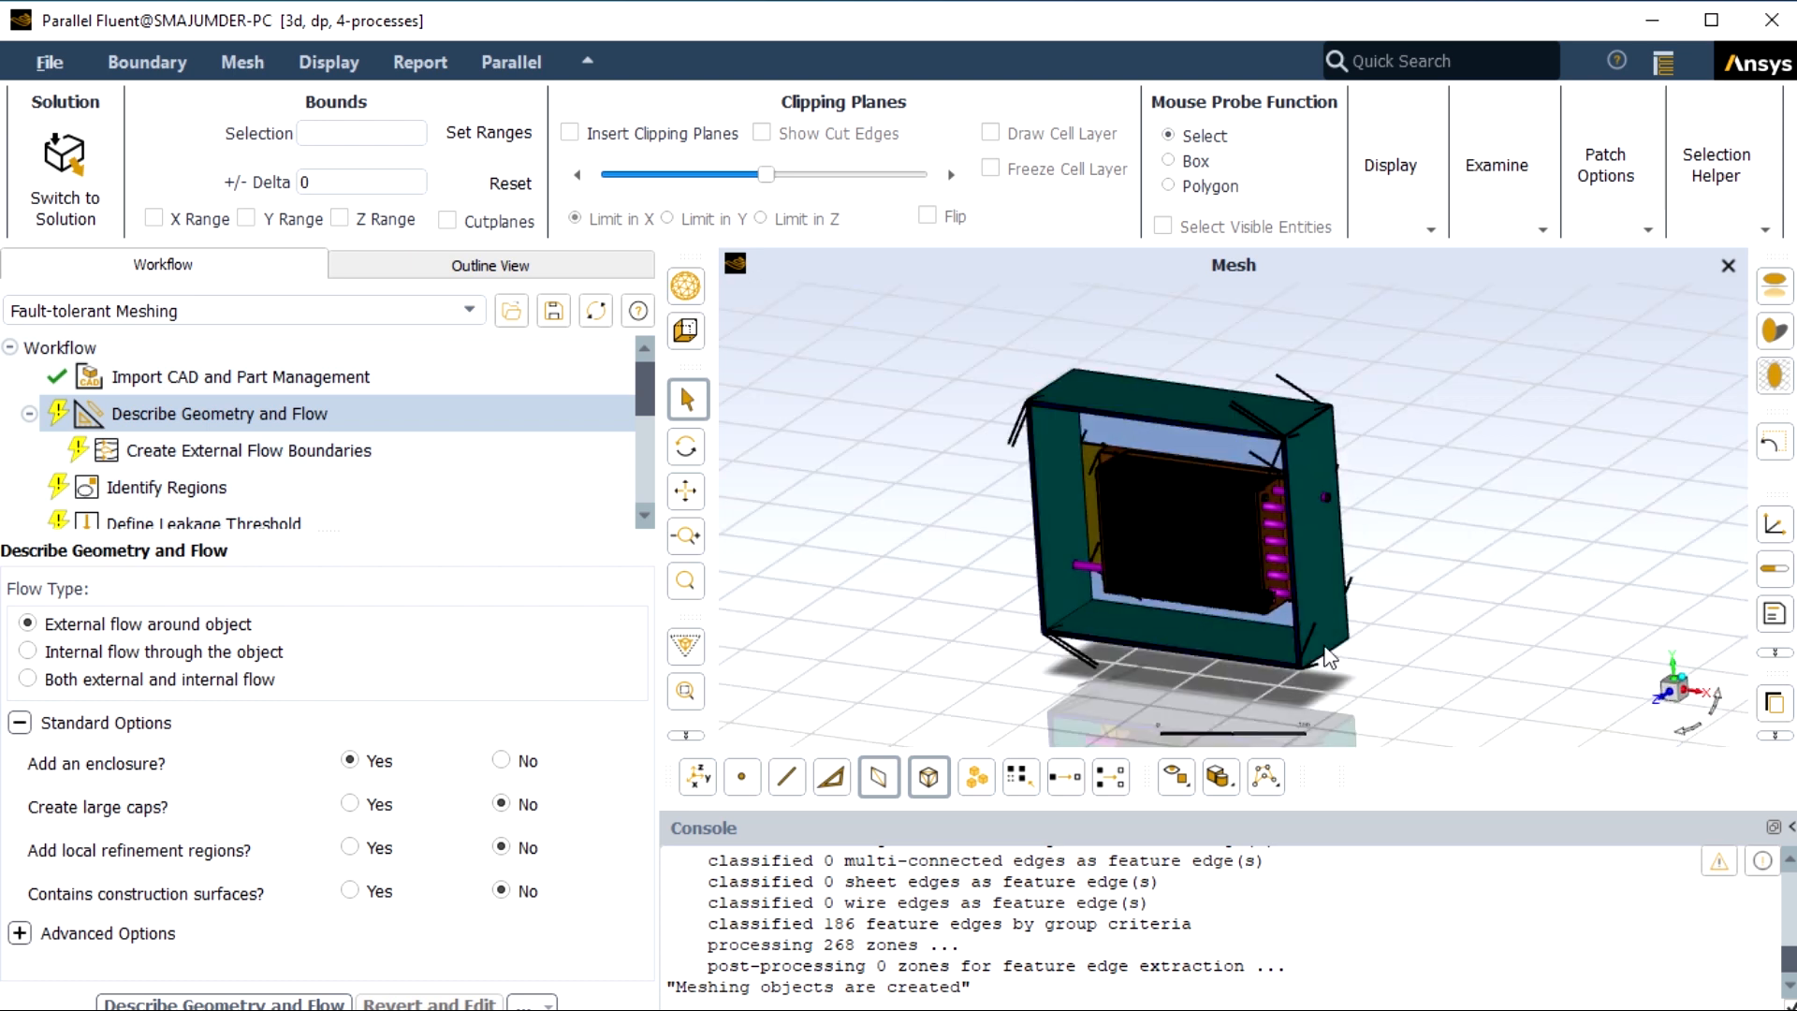
scroll(1278, 610, up, 1)
scroll(1268, 529, up, 1)
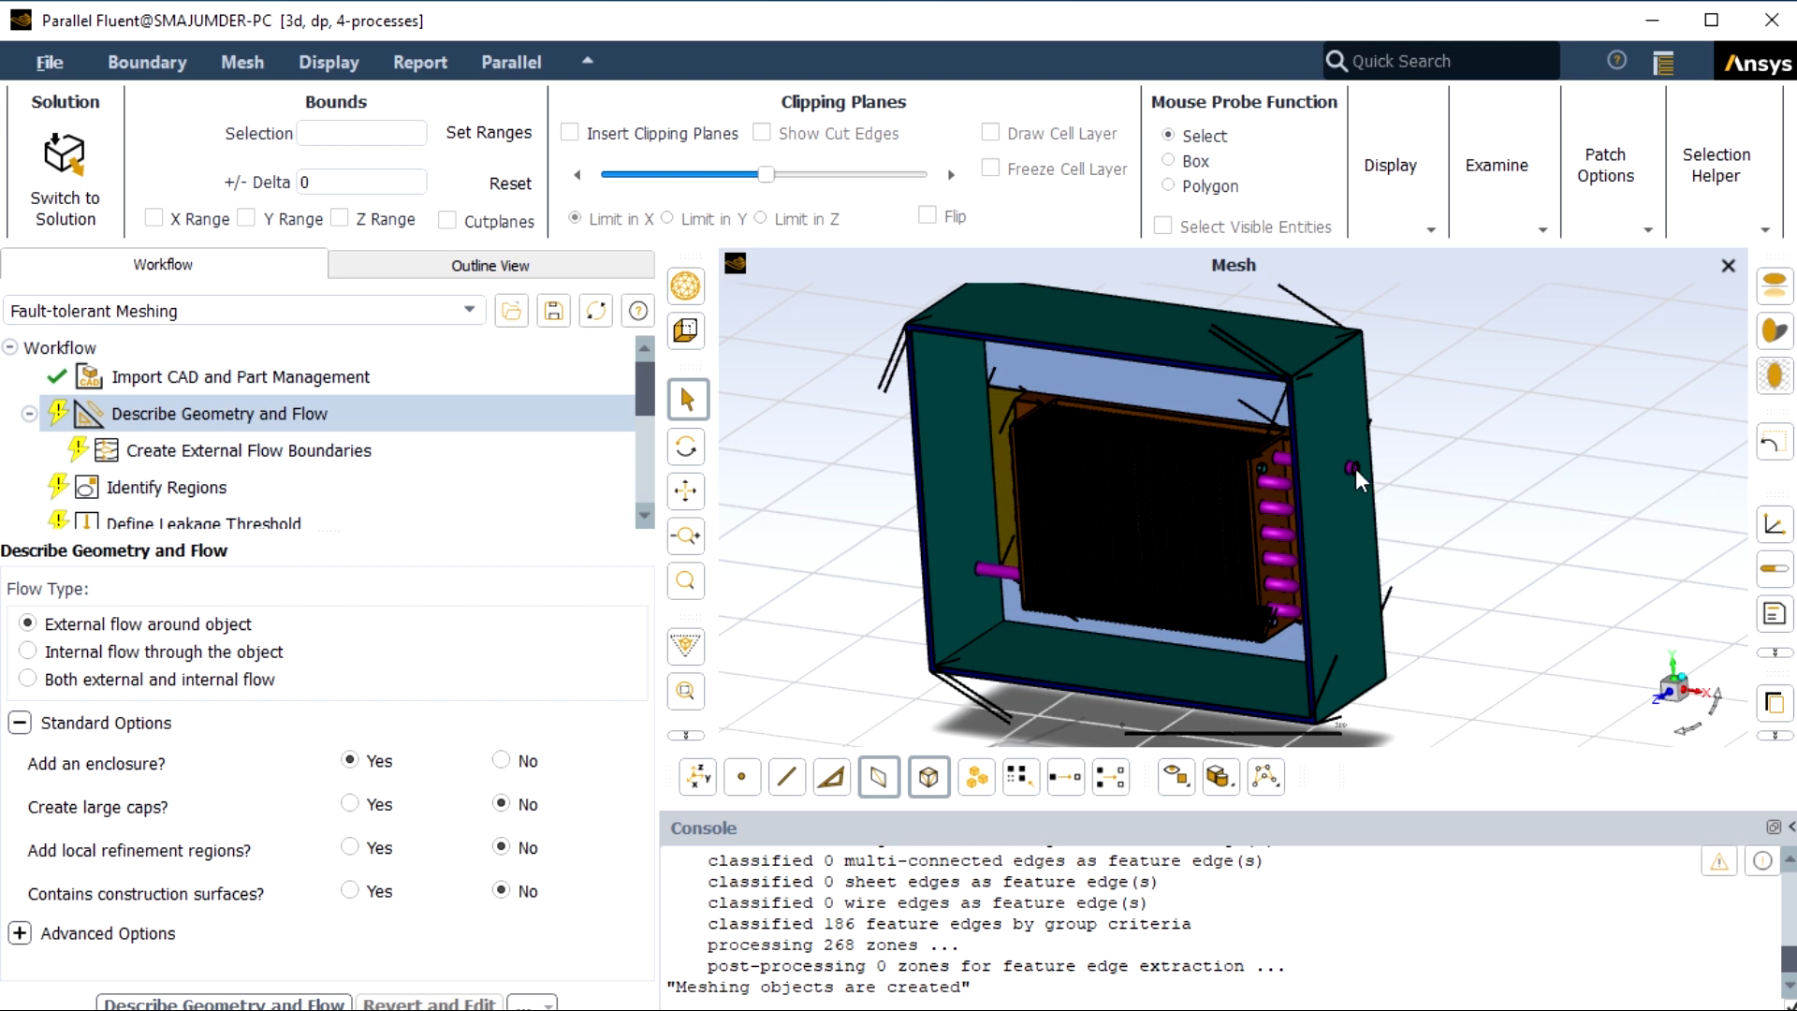
scroll(1356, 468, up, 5)
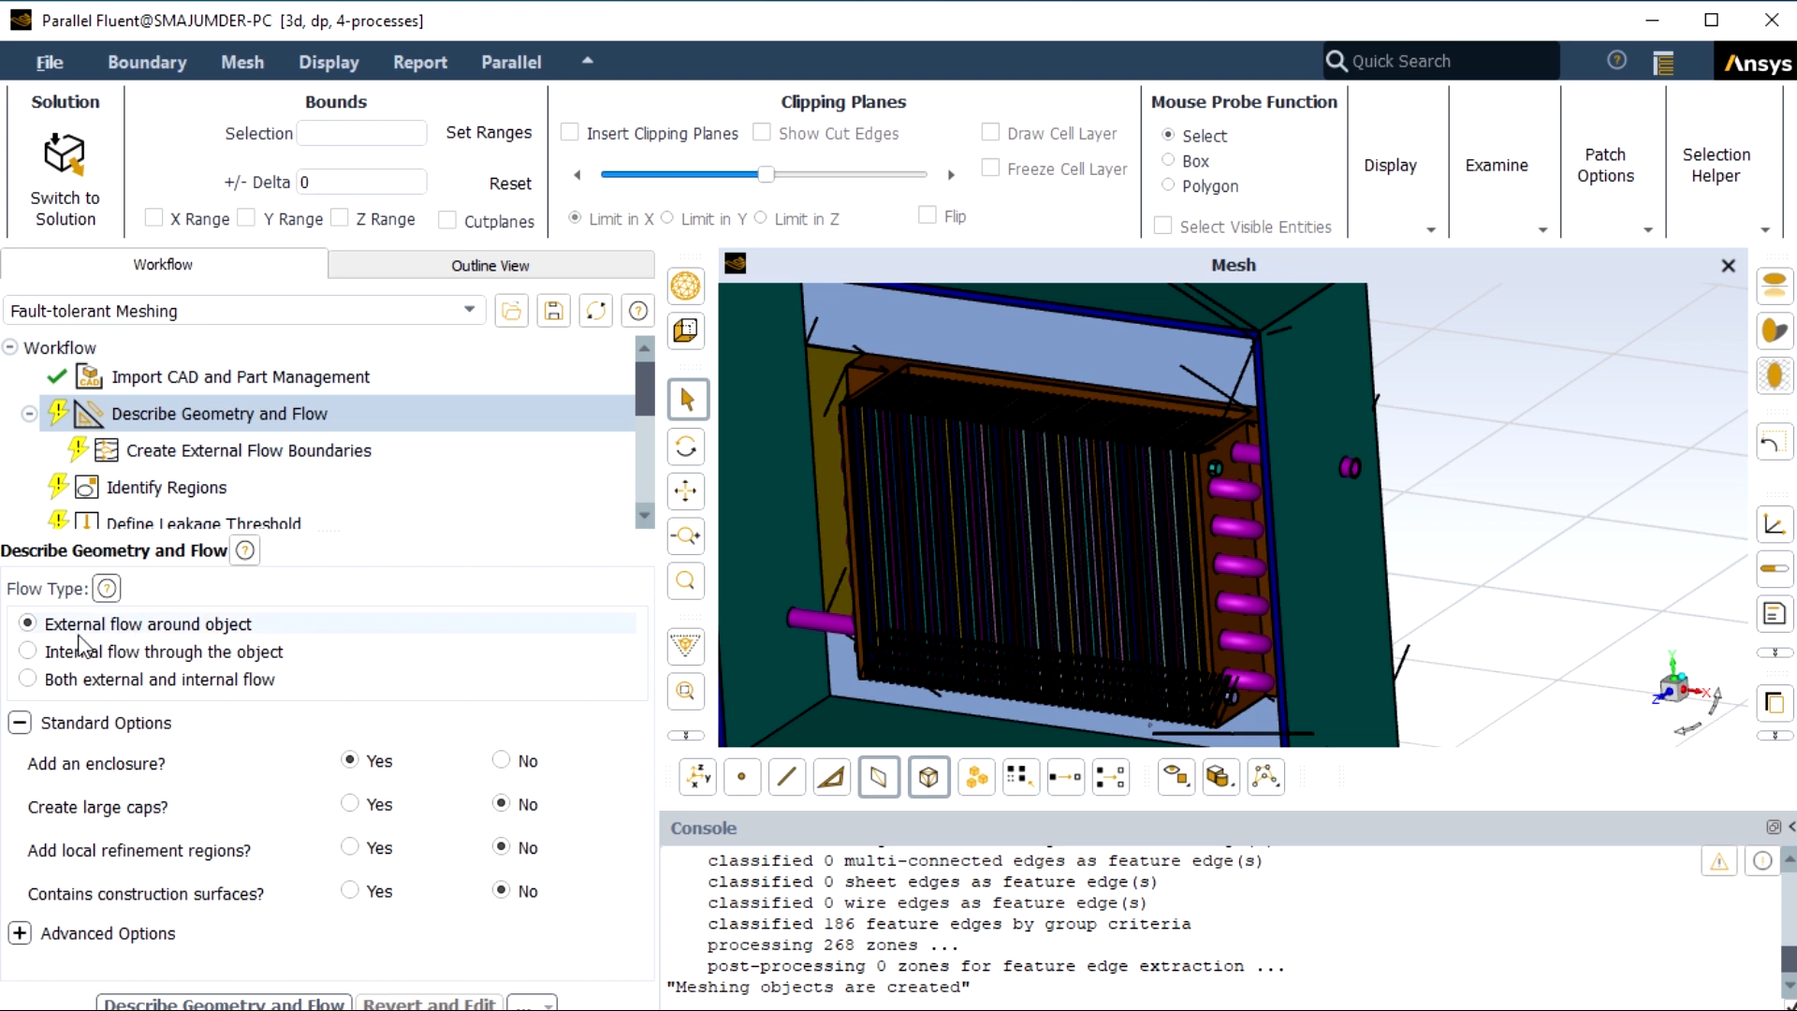
click(30, 651)
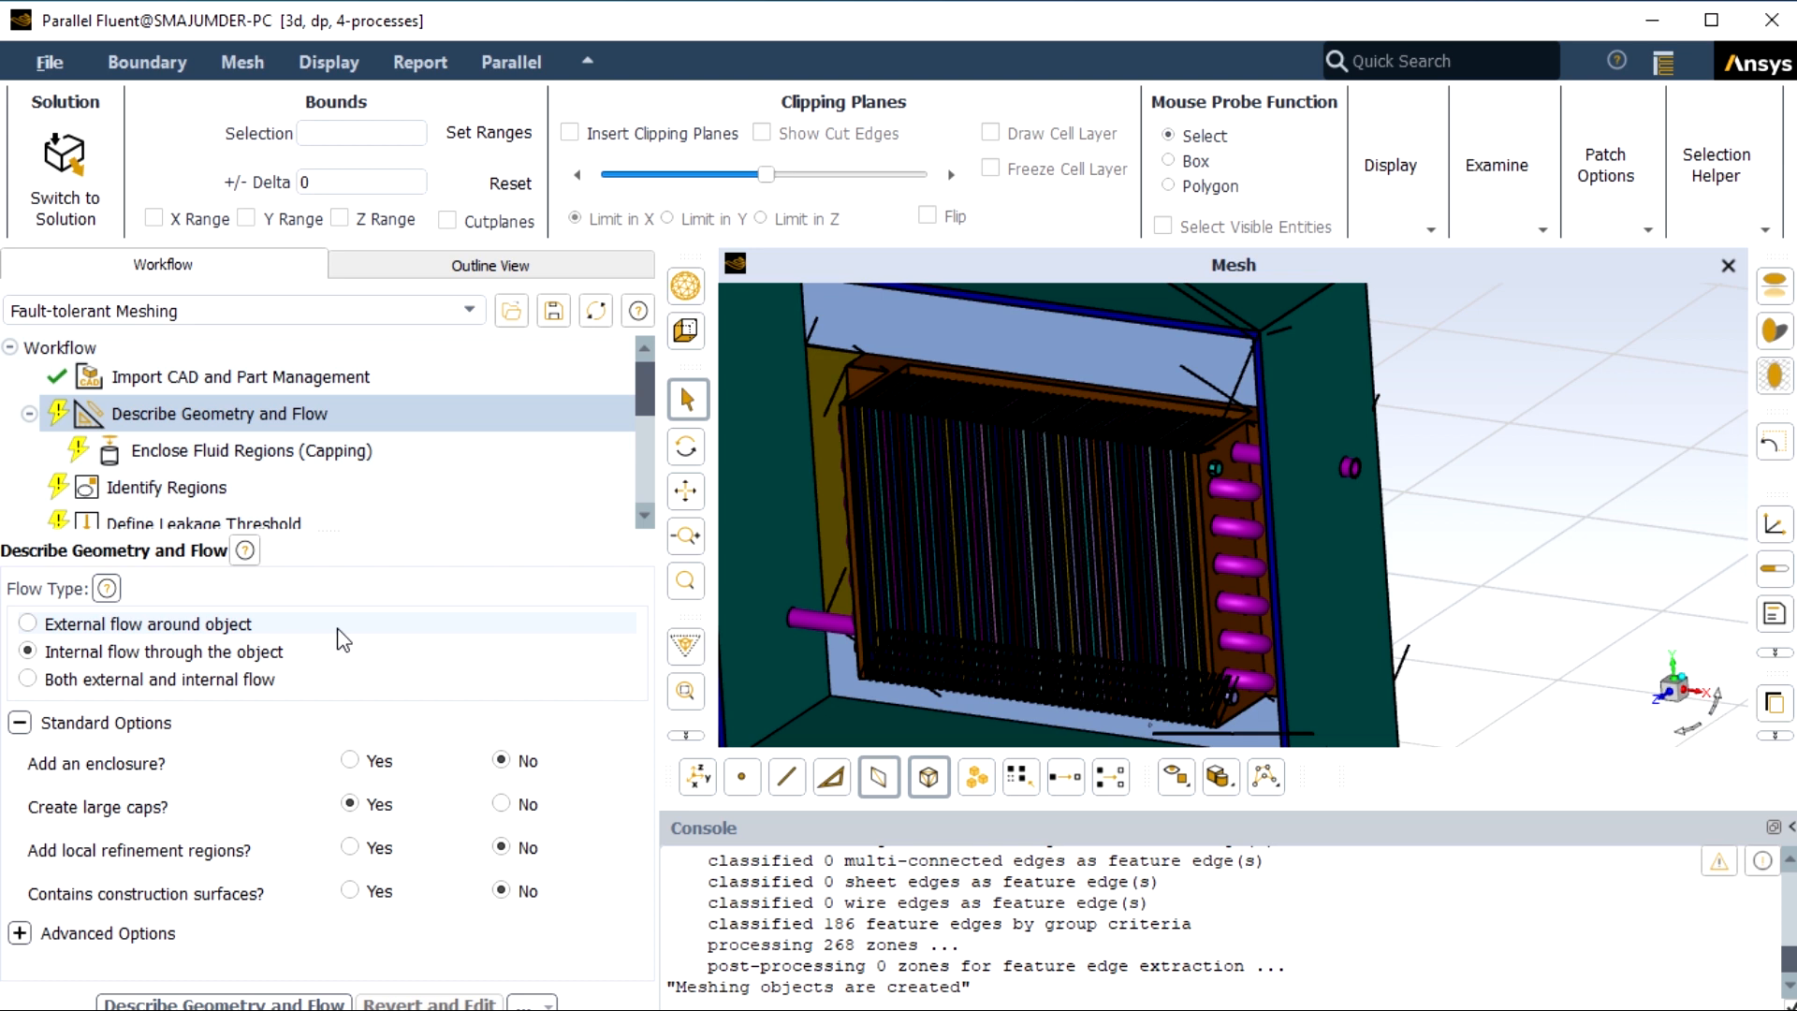
click(281, 1003)
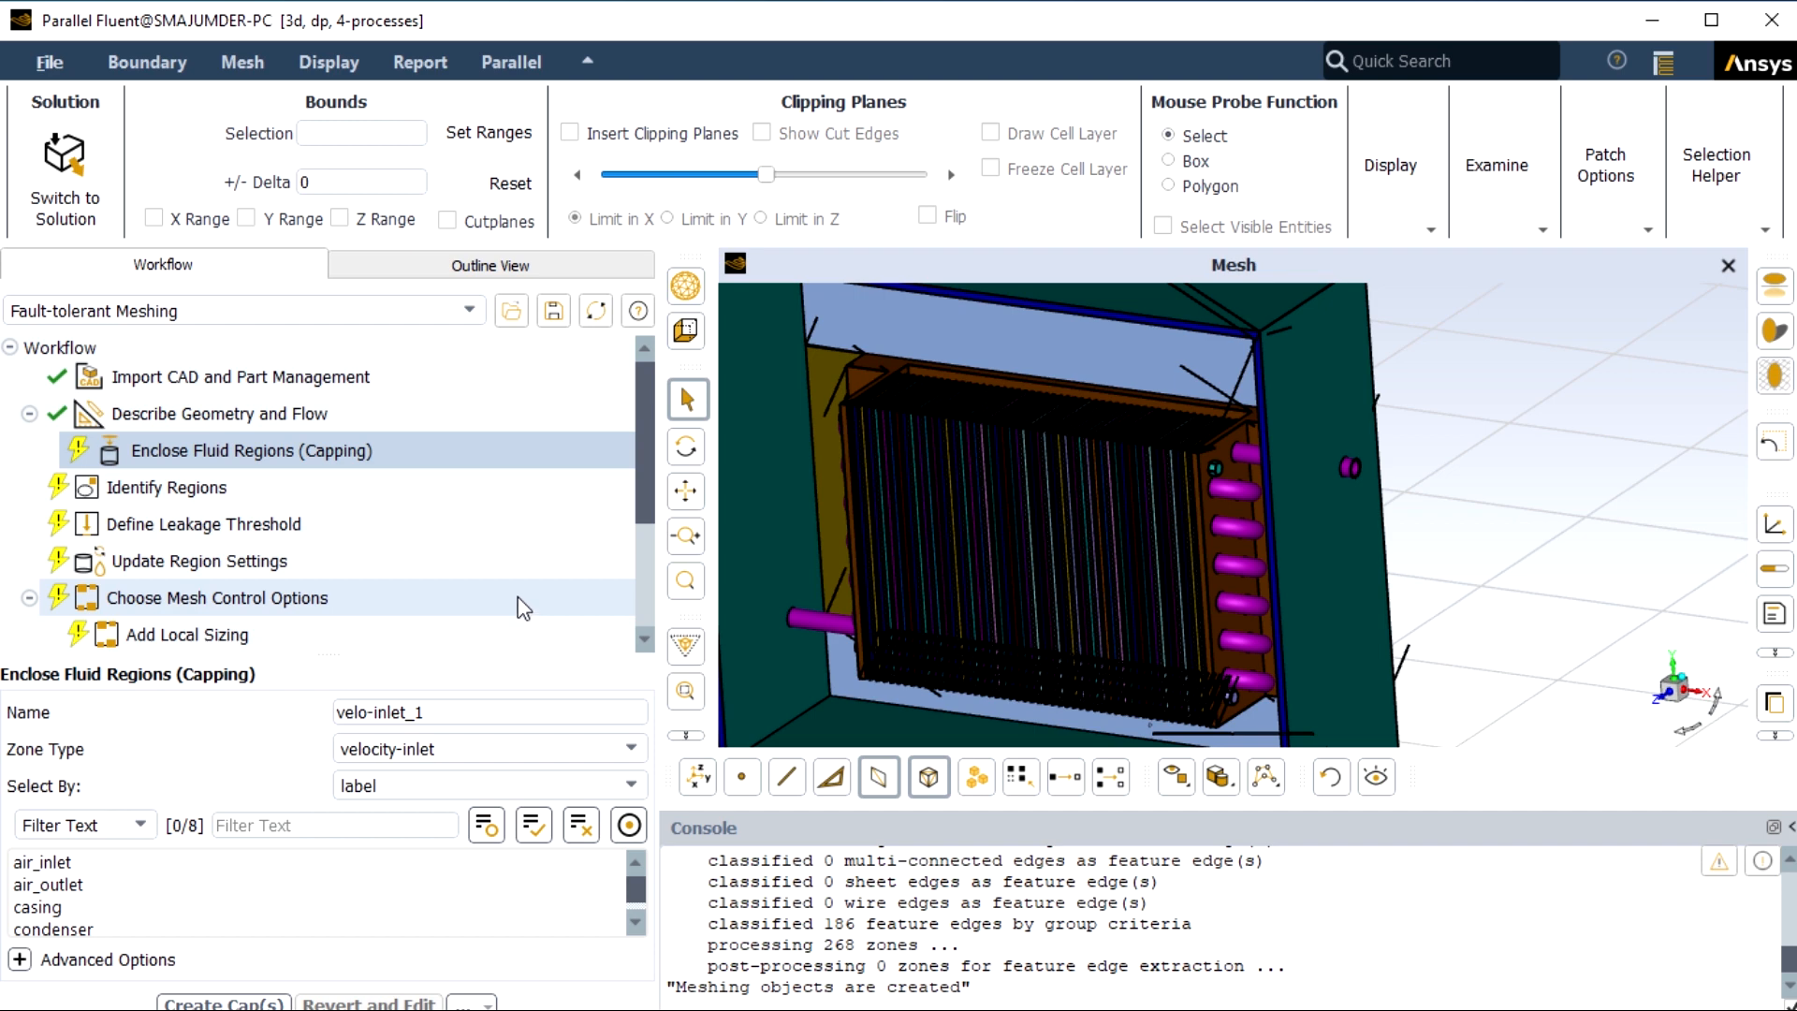
Cap the freon_inlet label with a velocity-inlet cap named cap1.
scroll(1362, 467, up, 2)
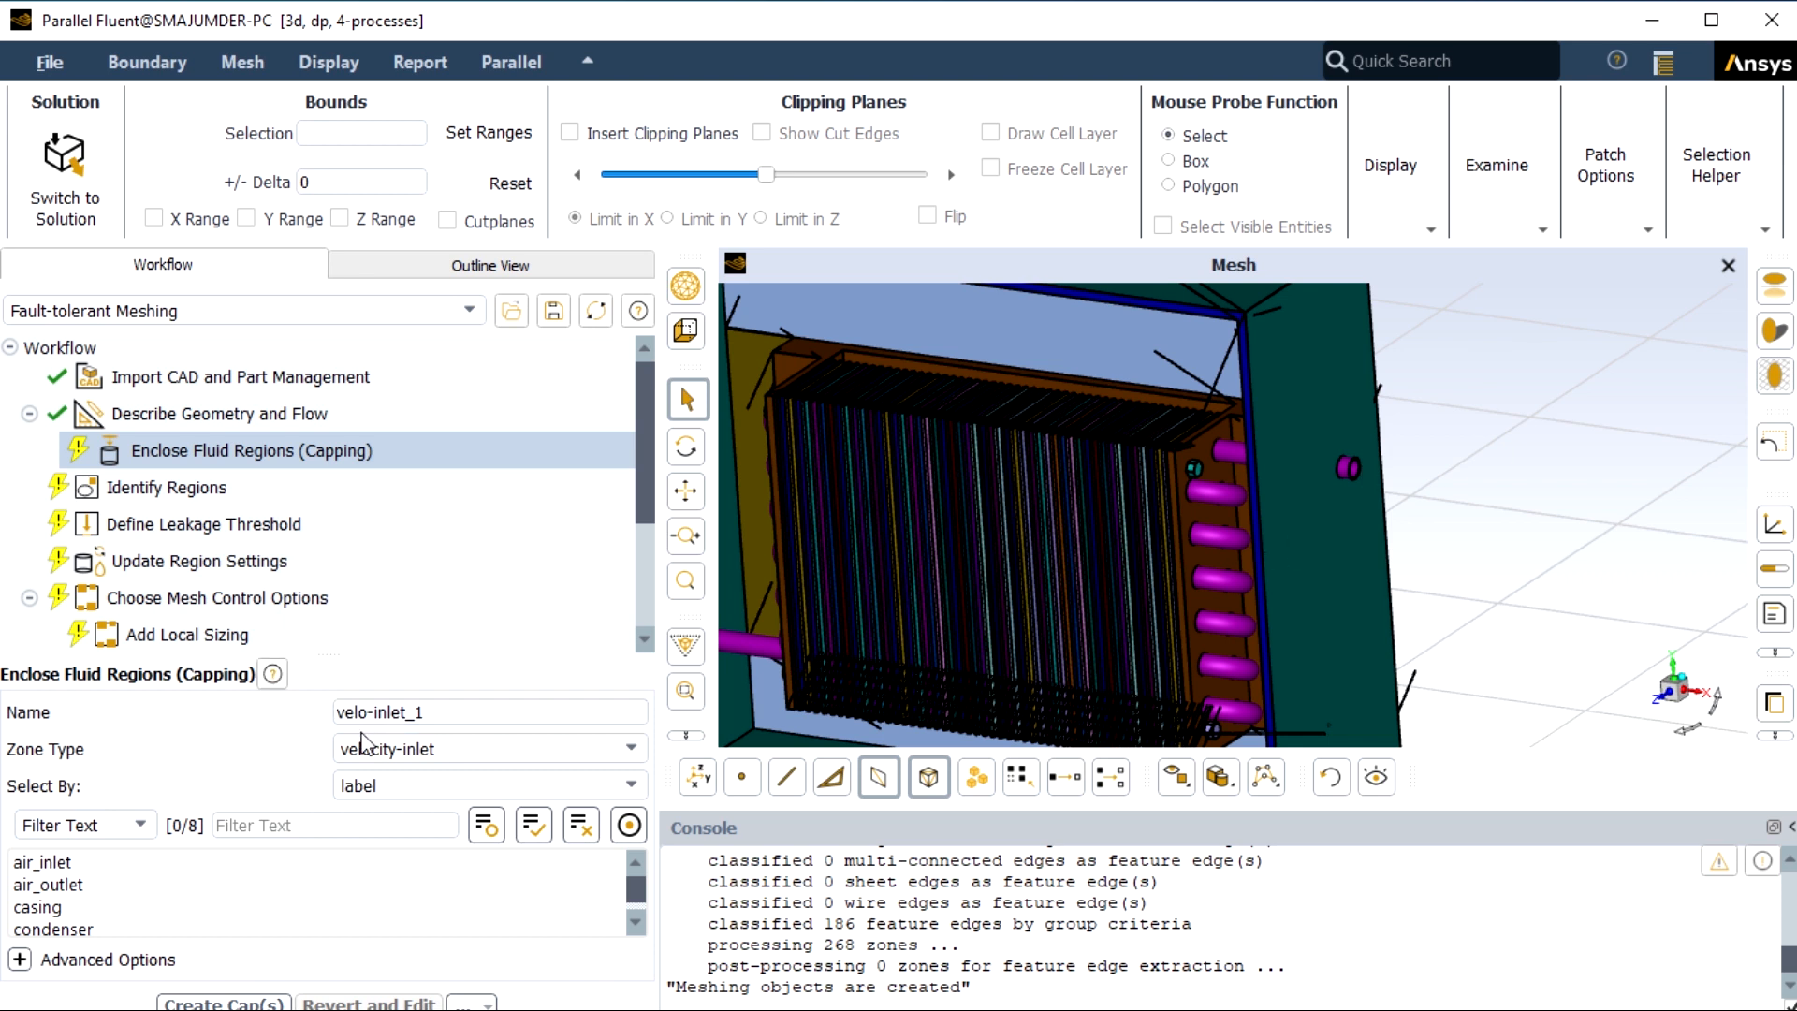
click(1348, 468)
click(84, 908)
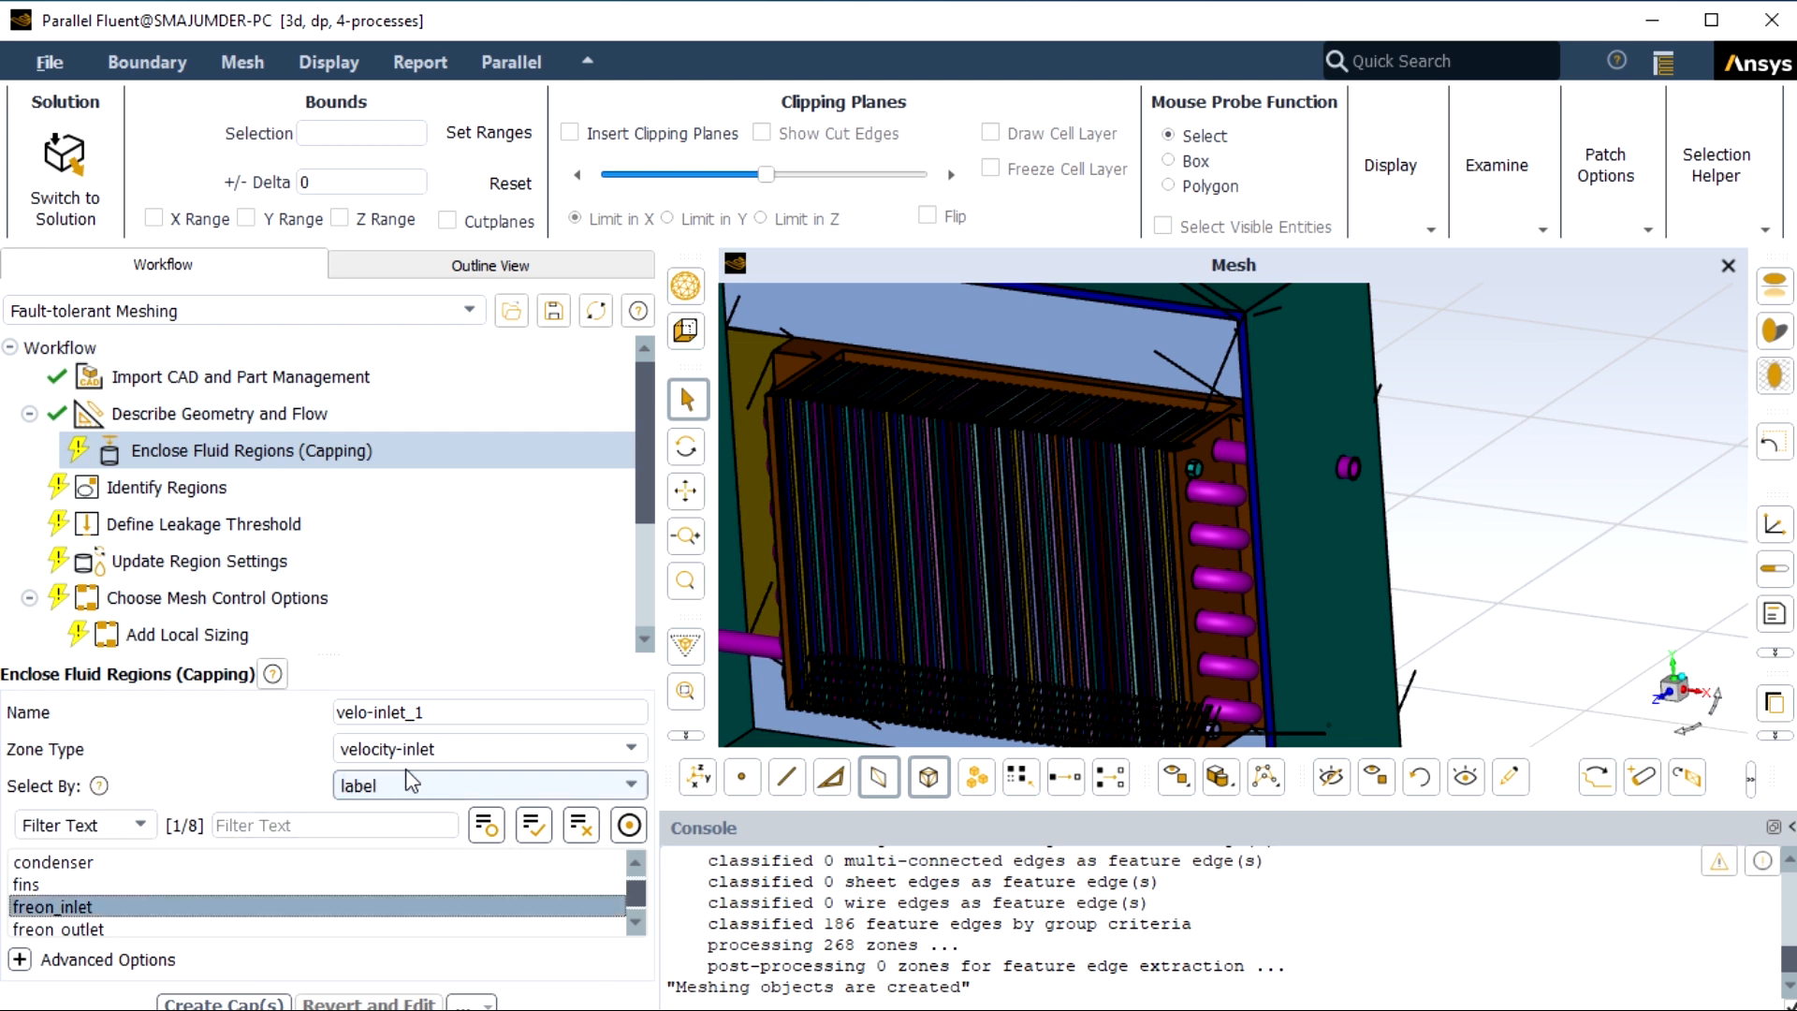
click(444, 713)
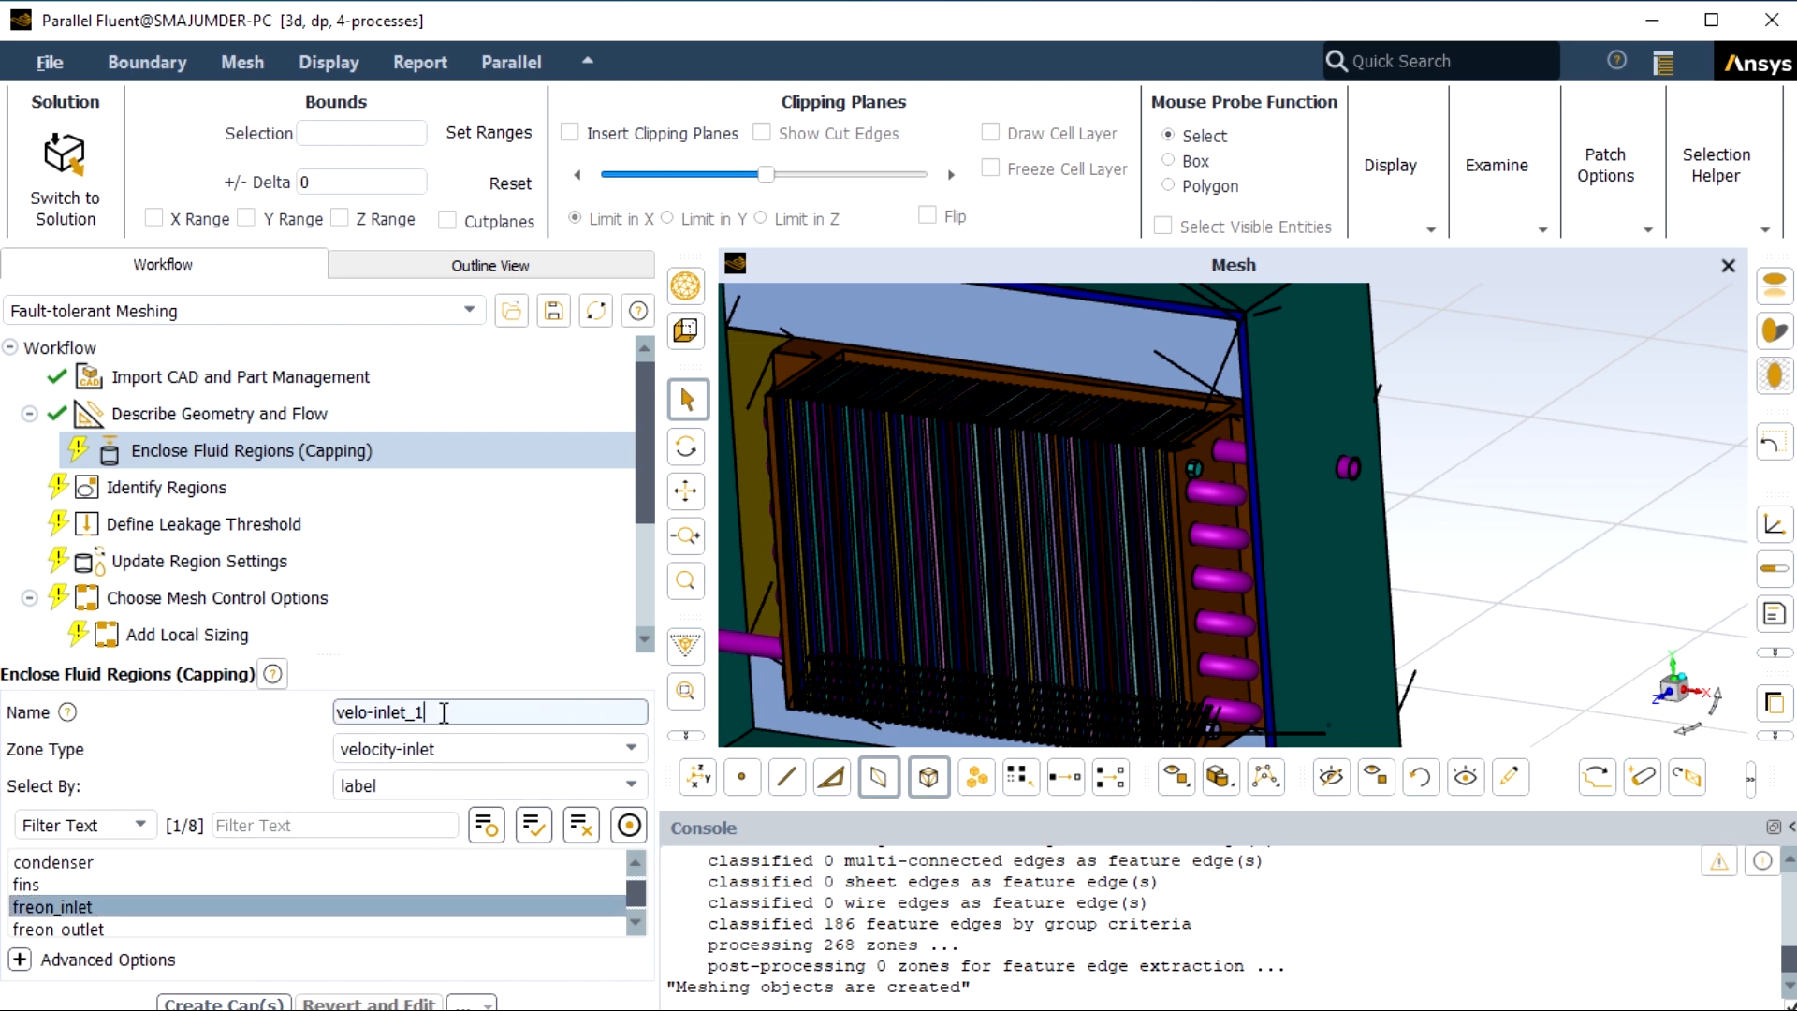
key(BackSpace)
key(BackSpace)
key(BackSpace)
key(BackSpace)
key(BackSpace)
key(BackSpace)
key(BackSpace)
key(BackSpace)
key(BackSpace)
key(BackSpace)
key(BackSpace)
key(BackSpace)
text(cap1)
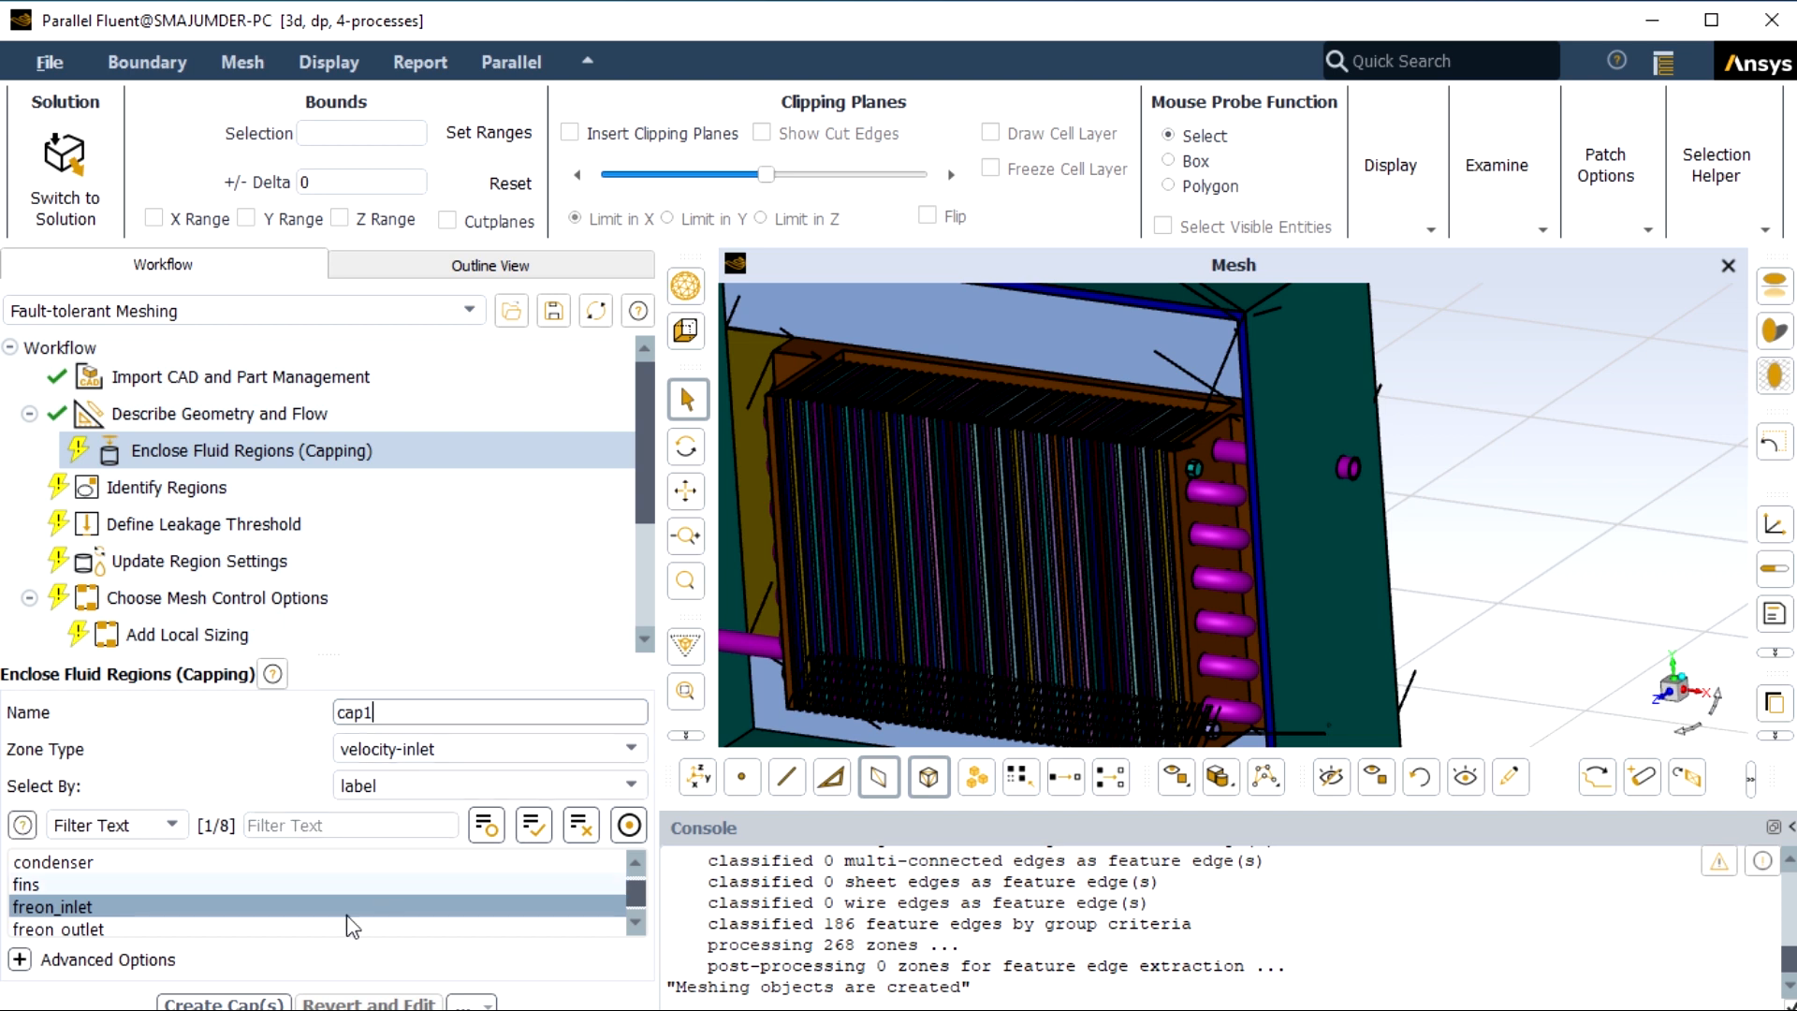
click(246, 1003)
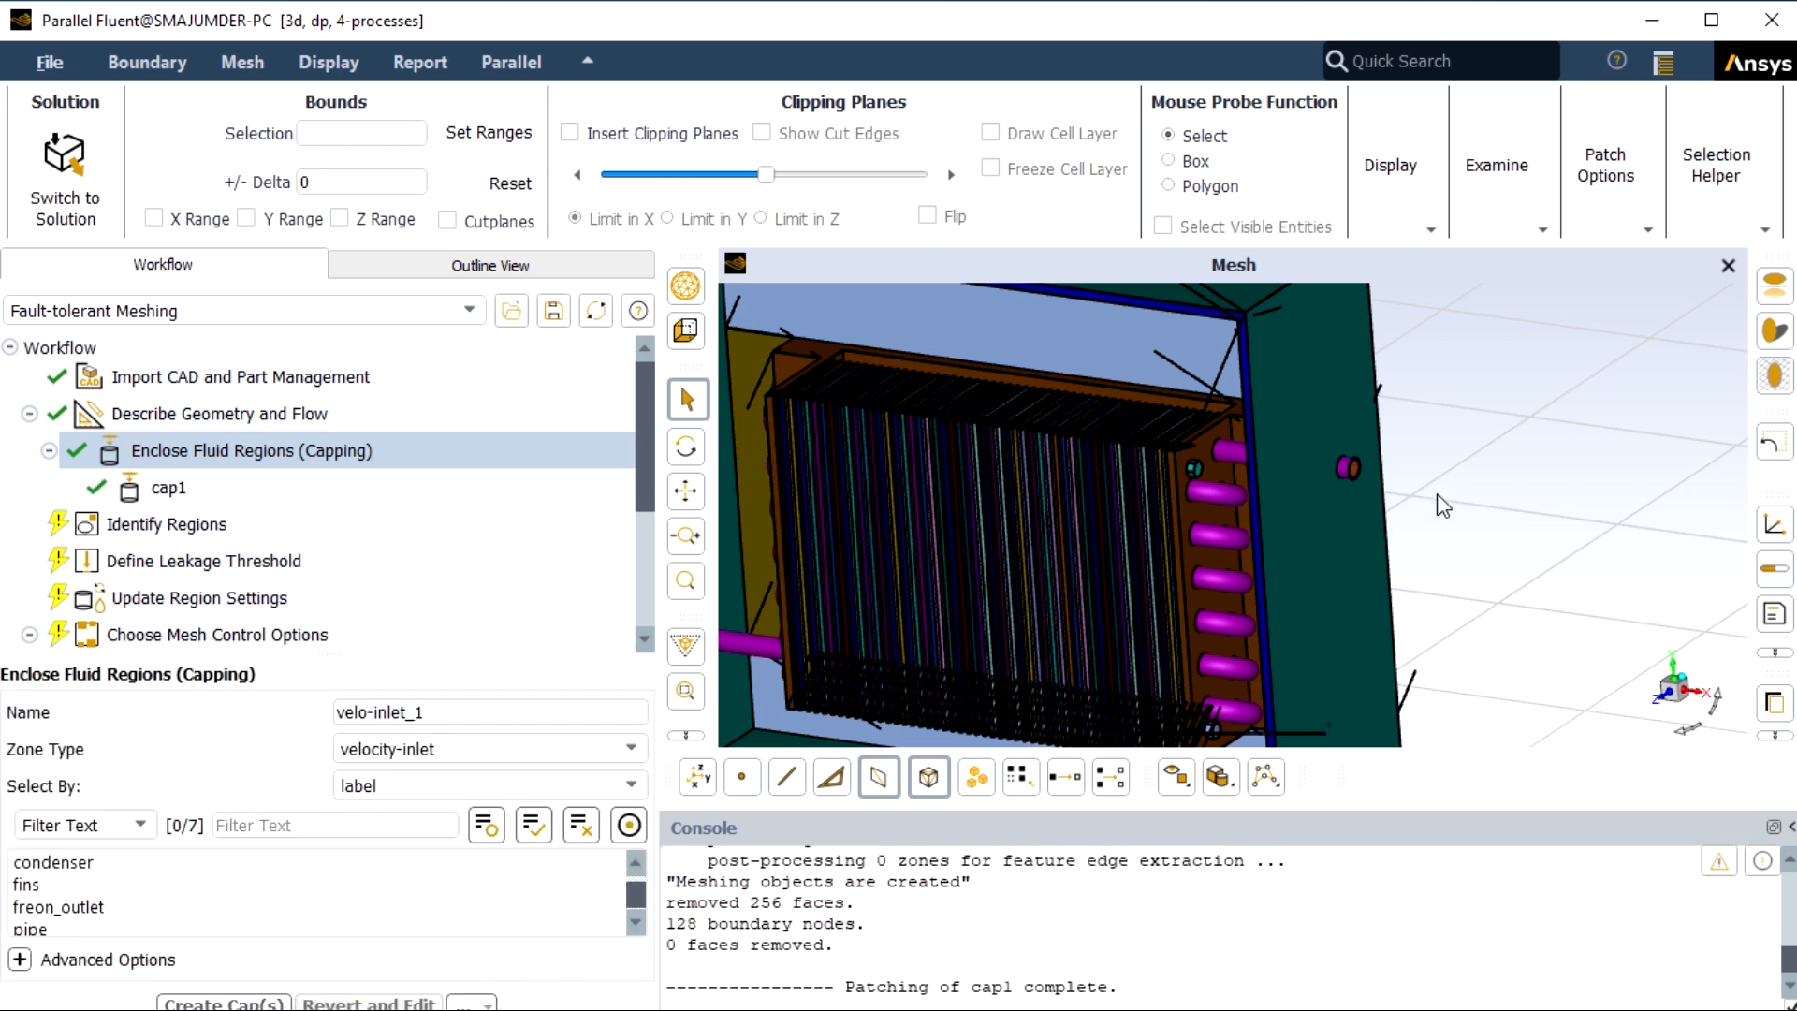
Create a velocity-inlet cap named cap2 over the air_inlet label.
scroll(1365, 488, up, 6)
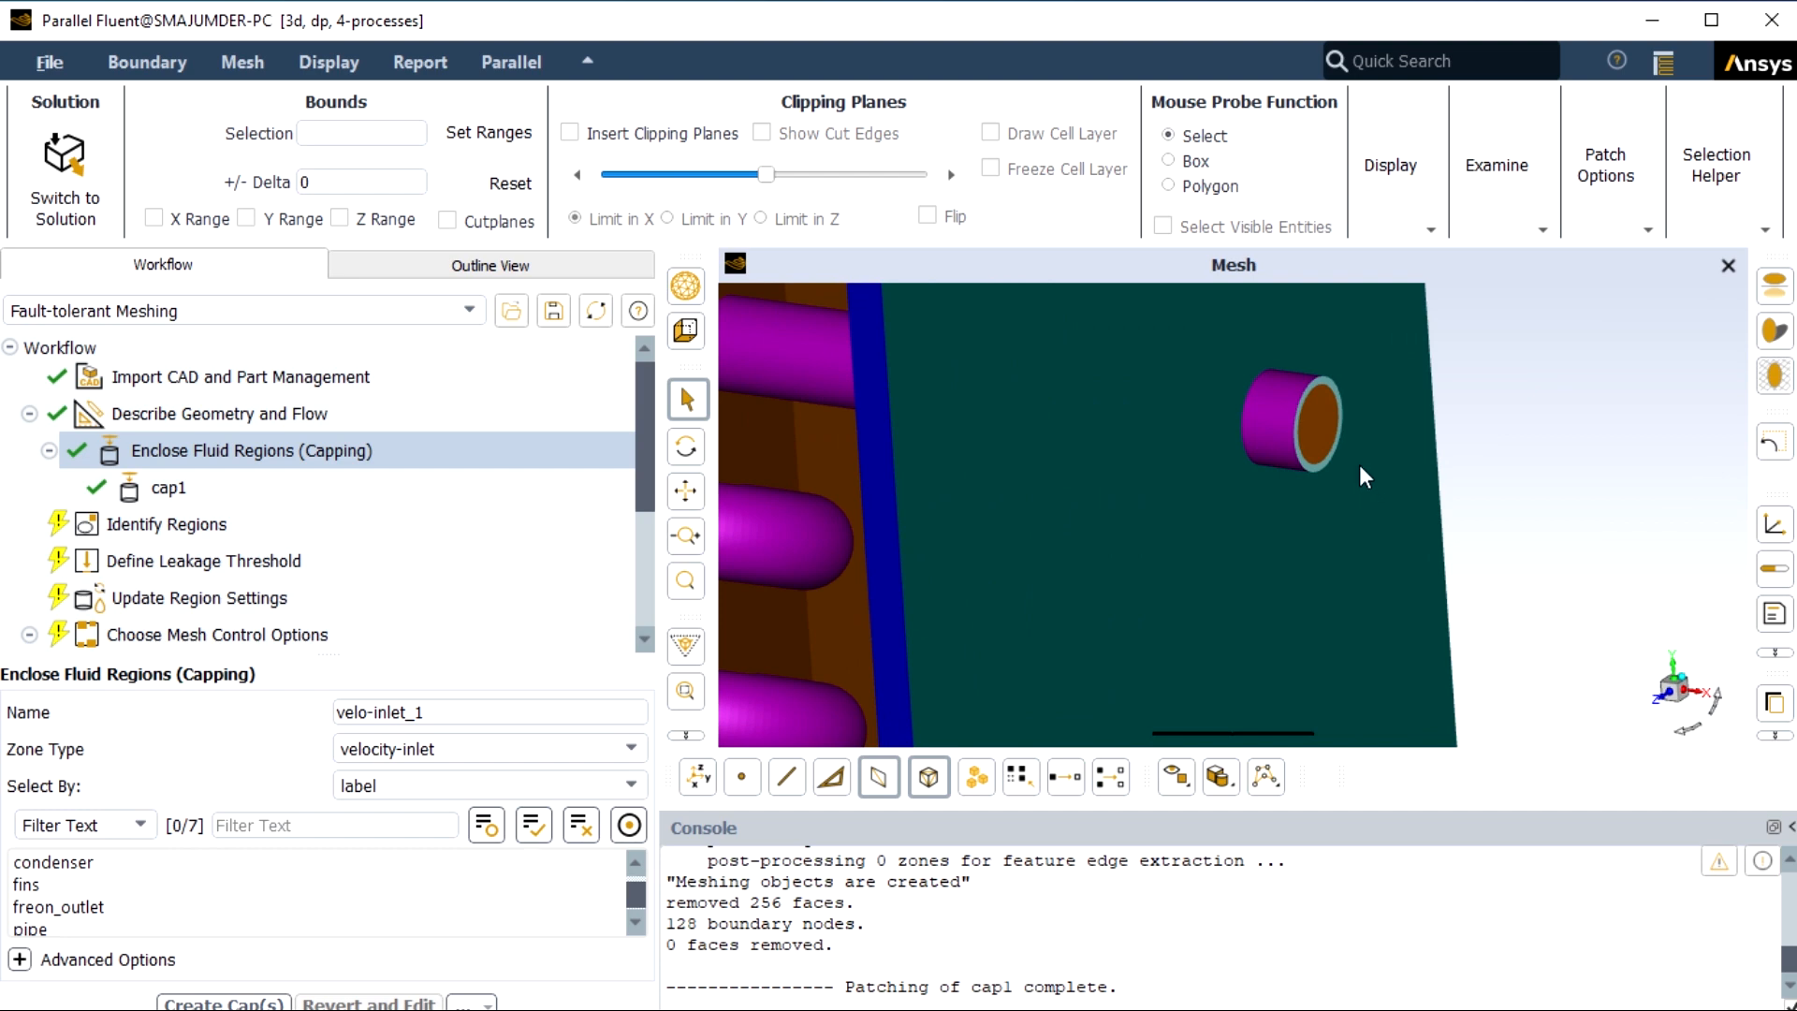
scroll(1325, 425, down, 6)
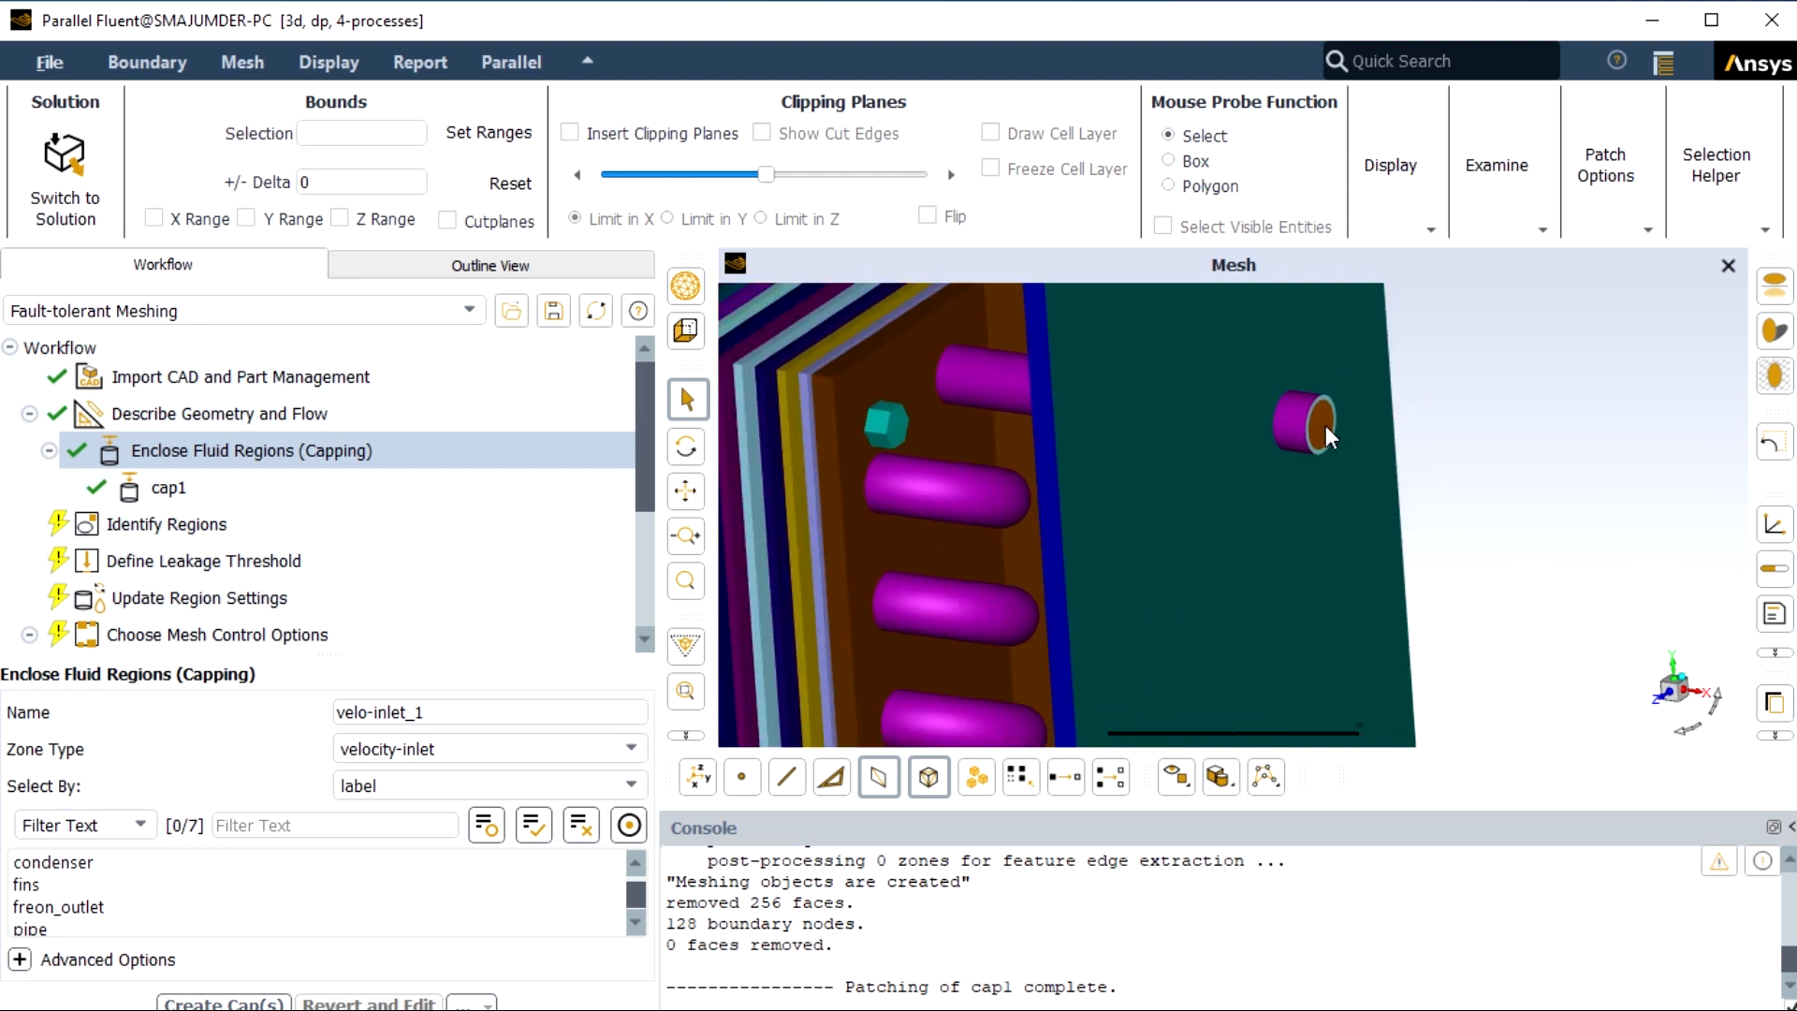
scroll(1325, 425, down, 5)
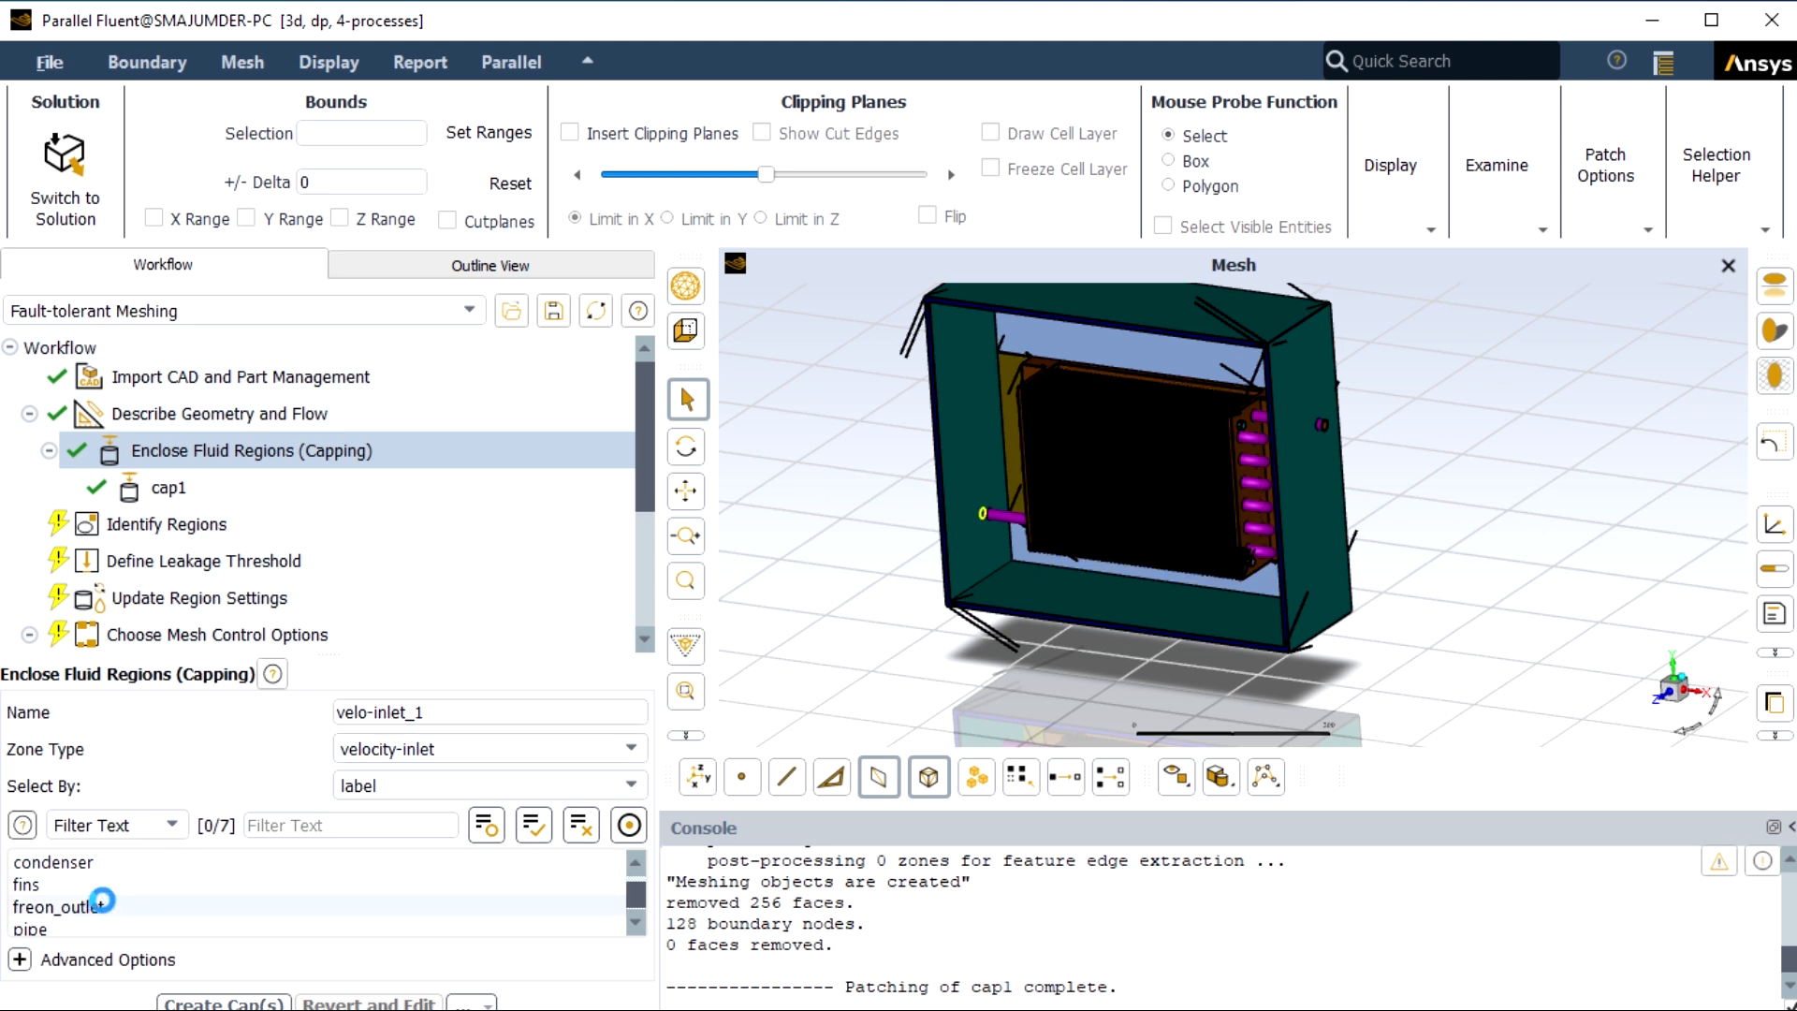
scroll(108, 894, up, 1)
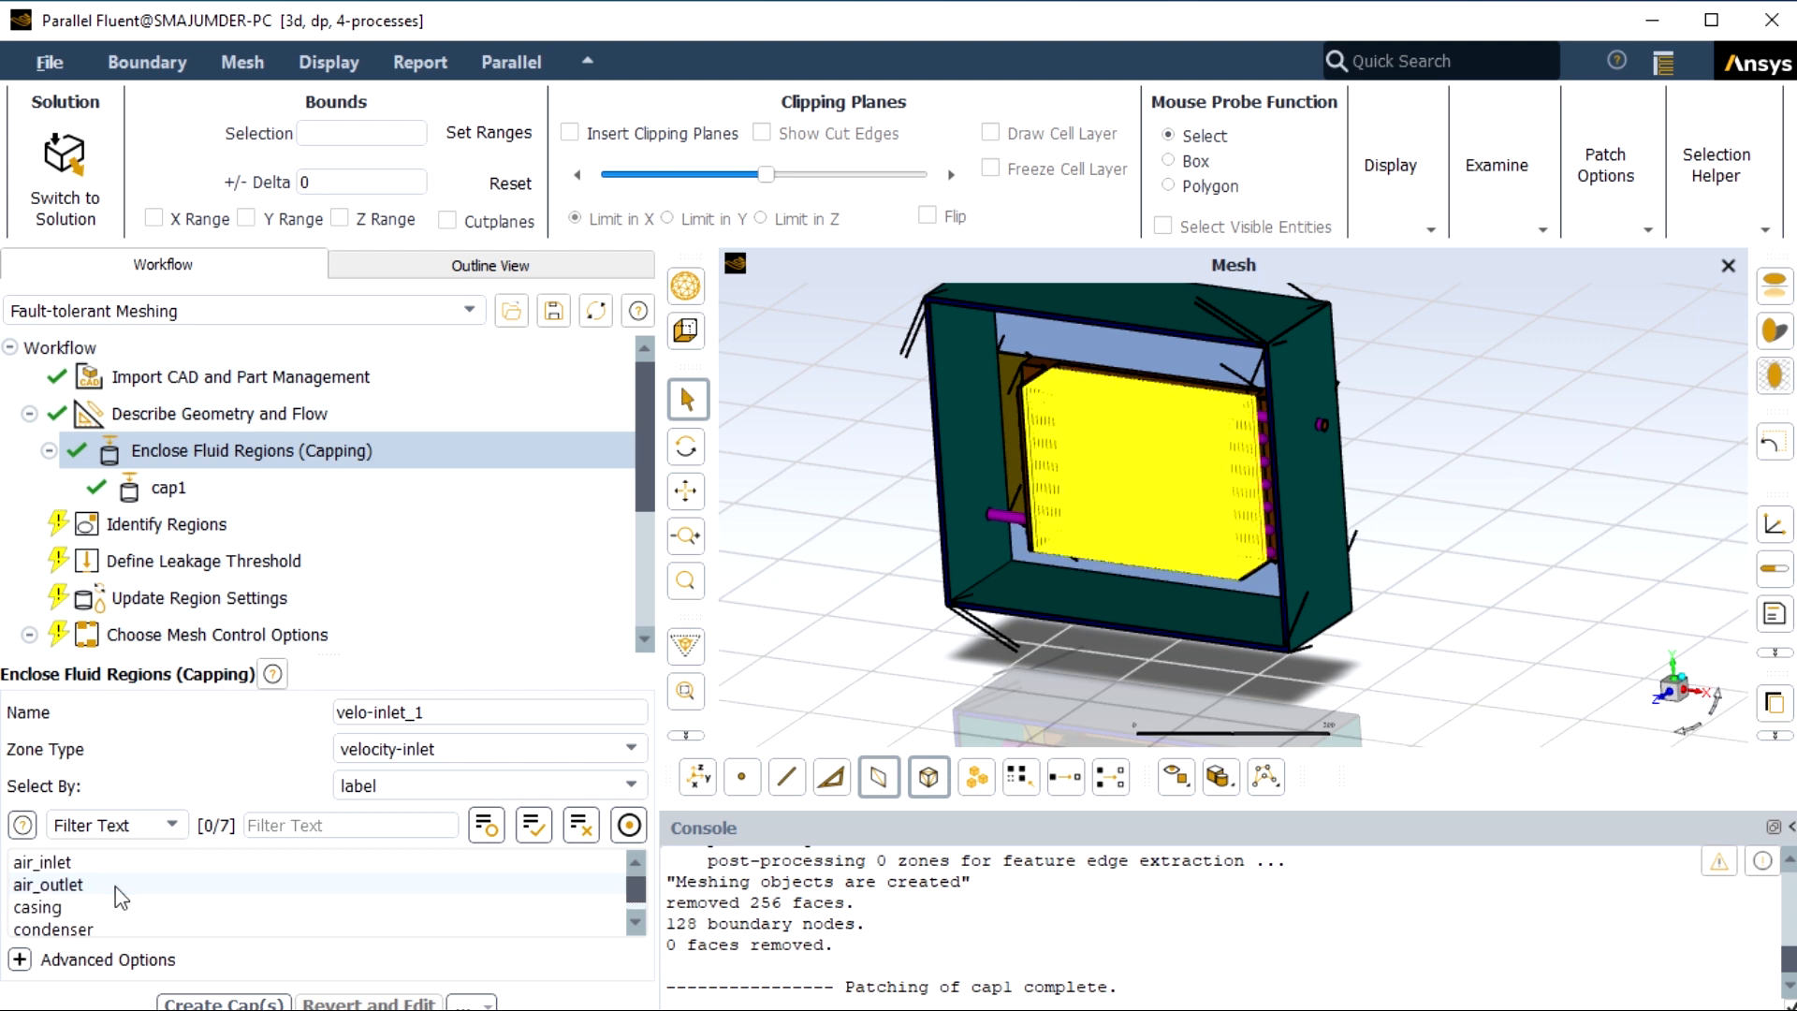
click(71, 862)
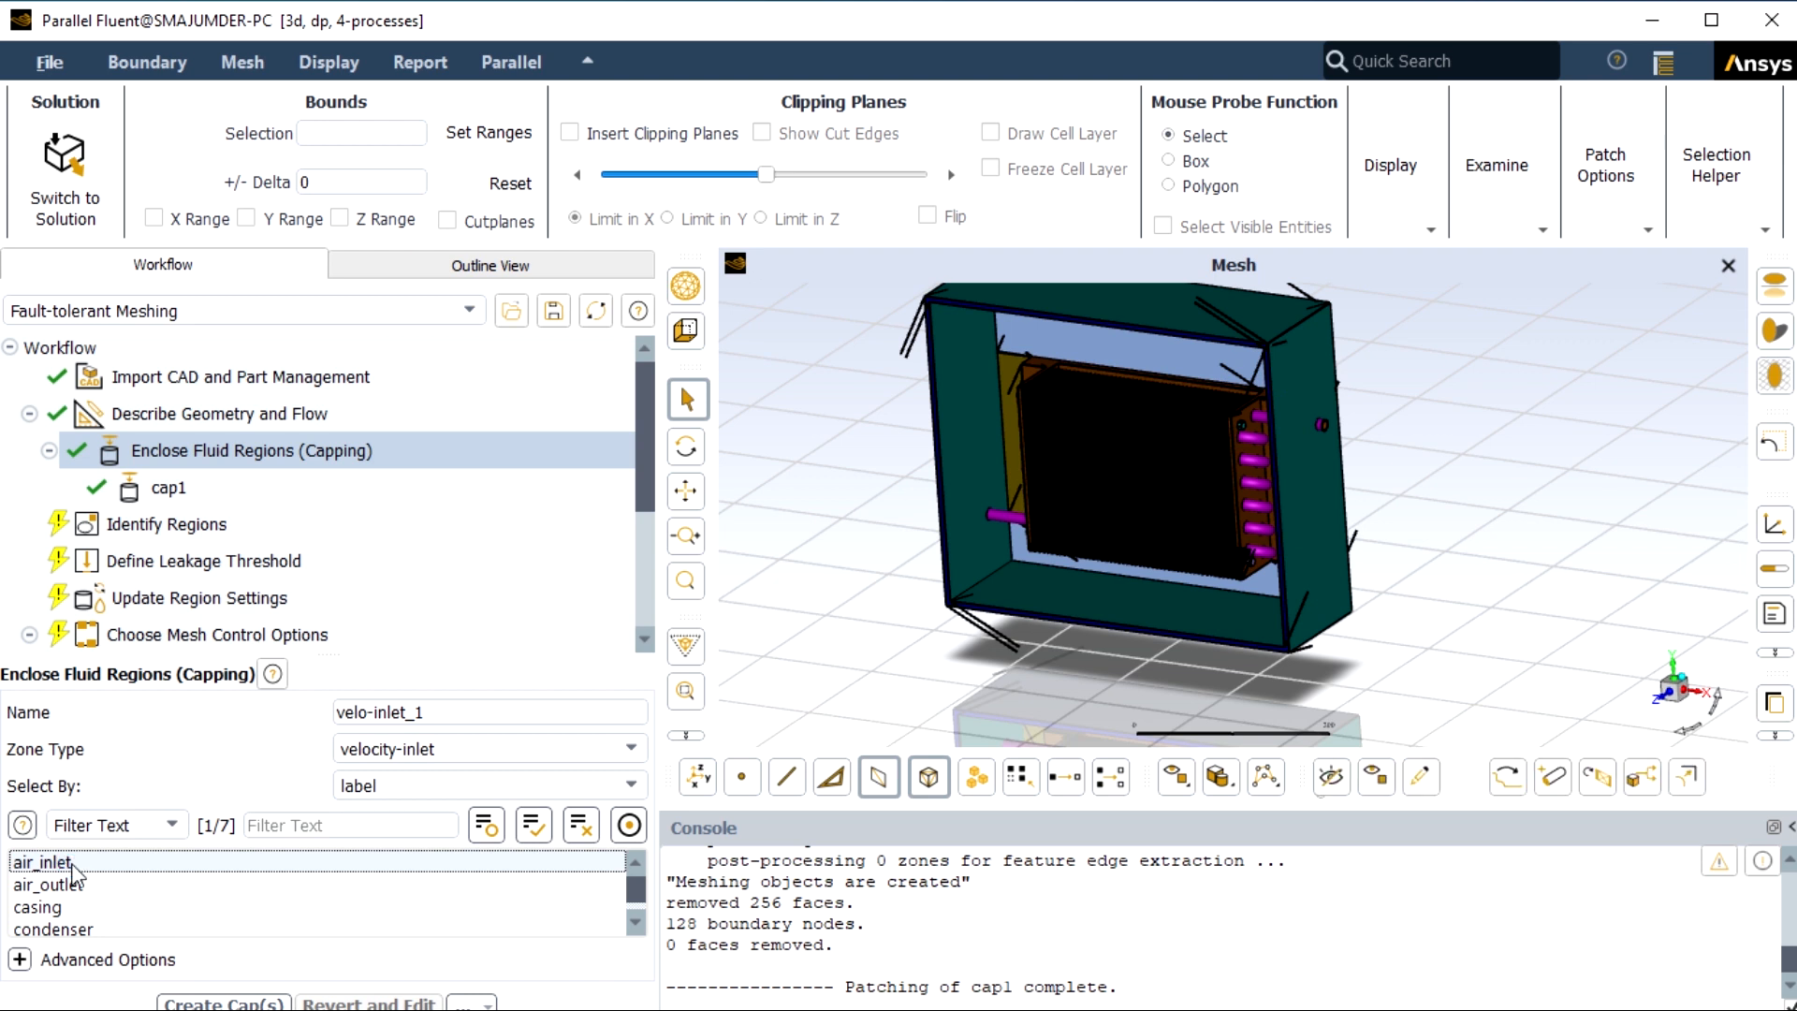
click(435, 713)
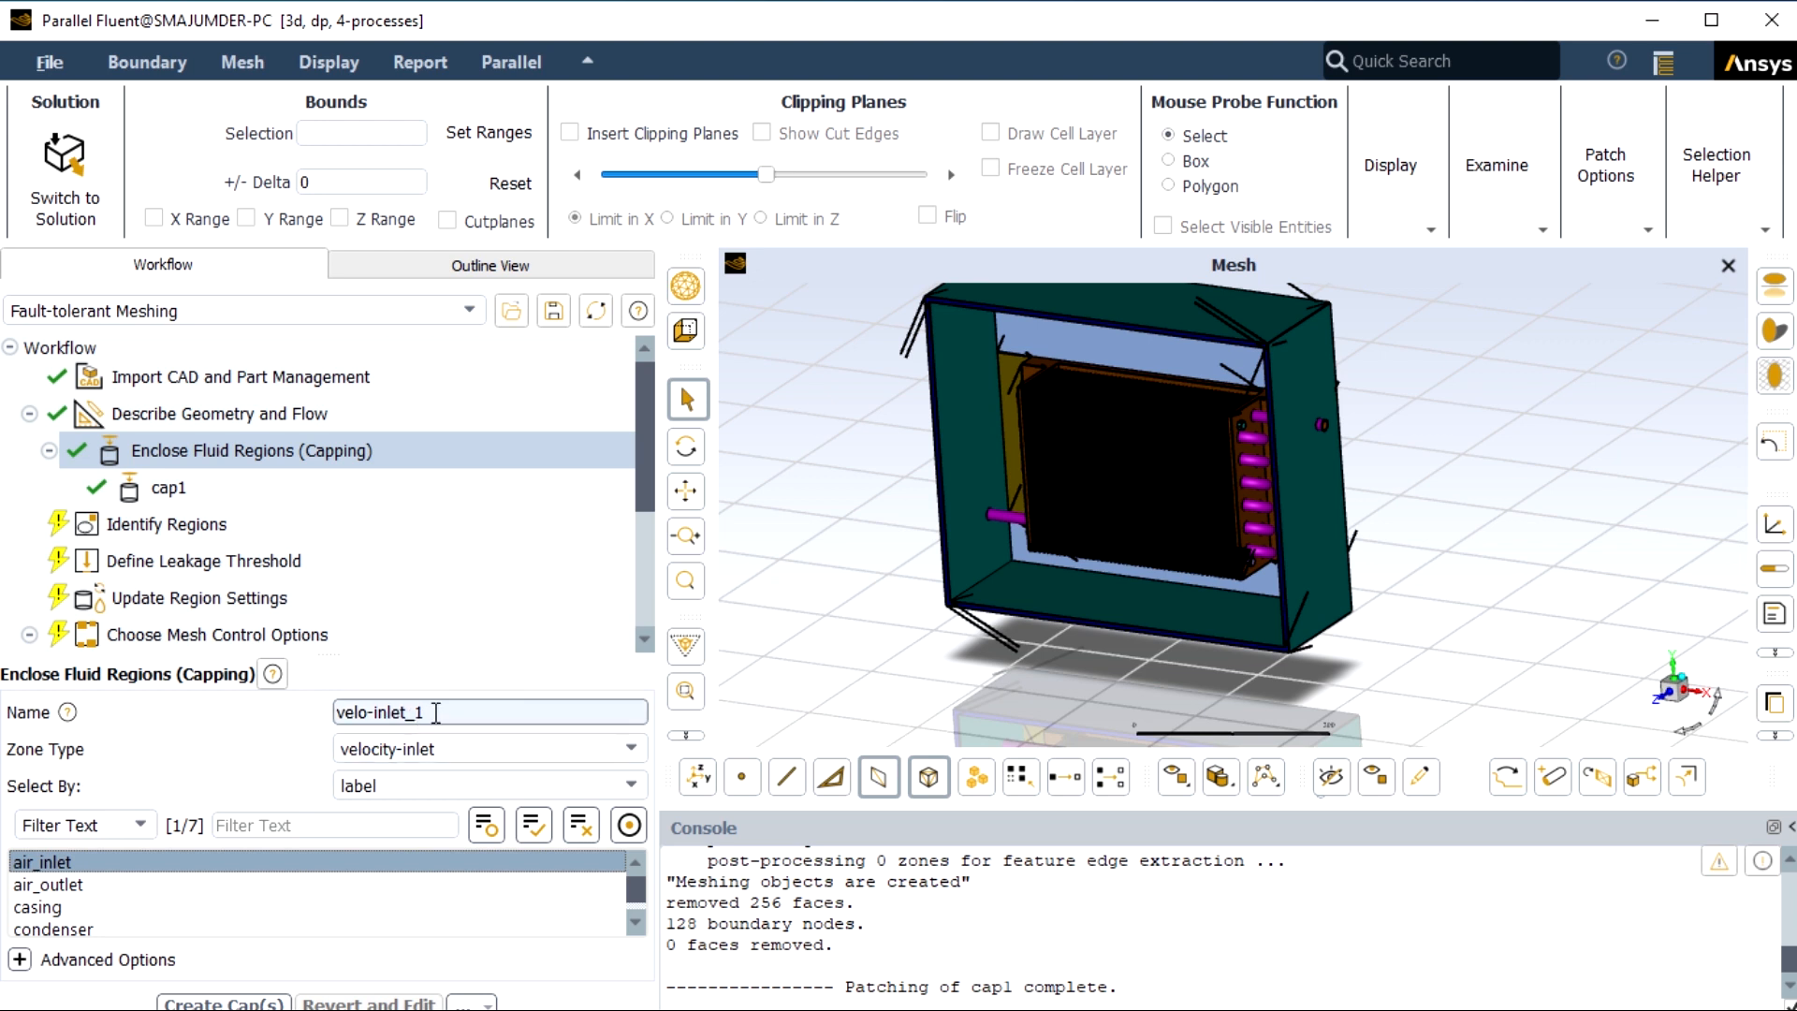
key(BackSpace)
key(BackSpace)
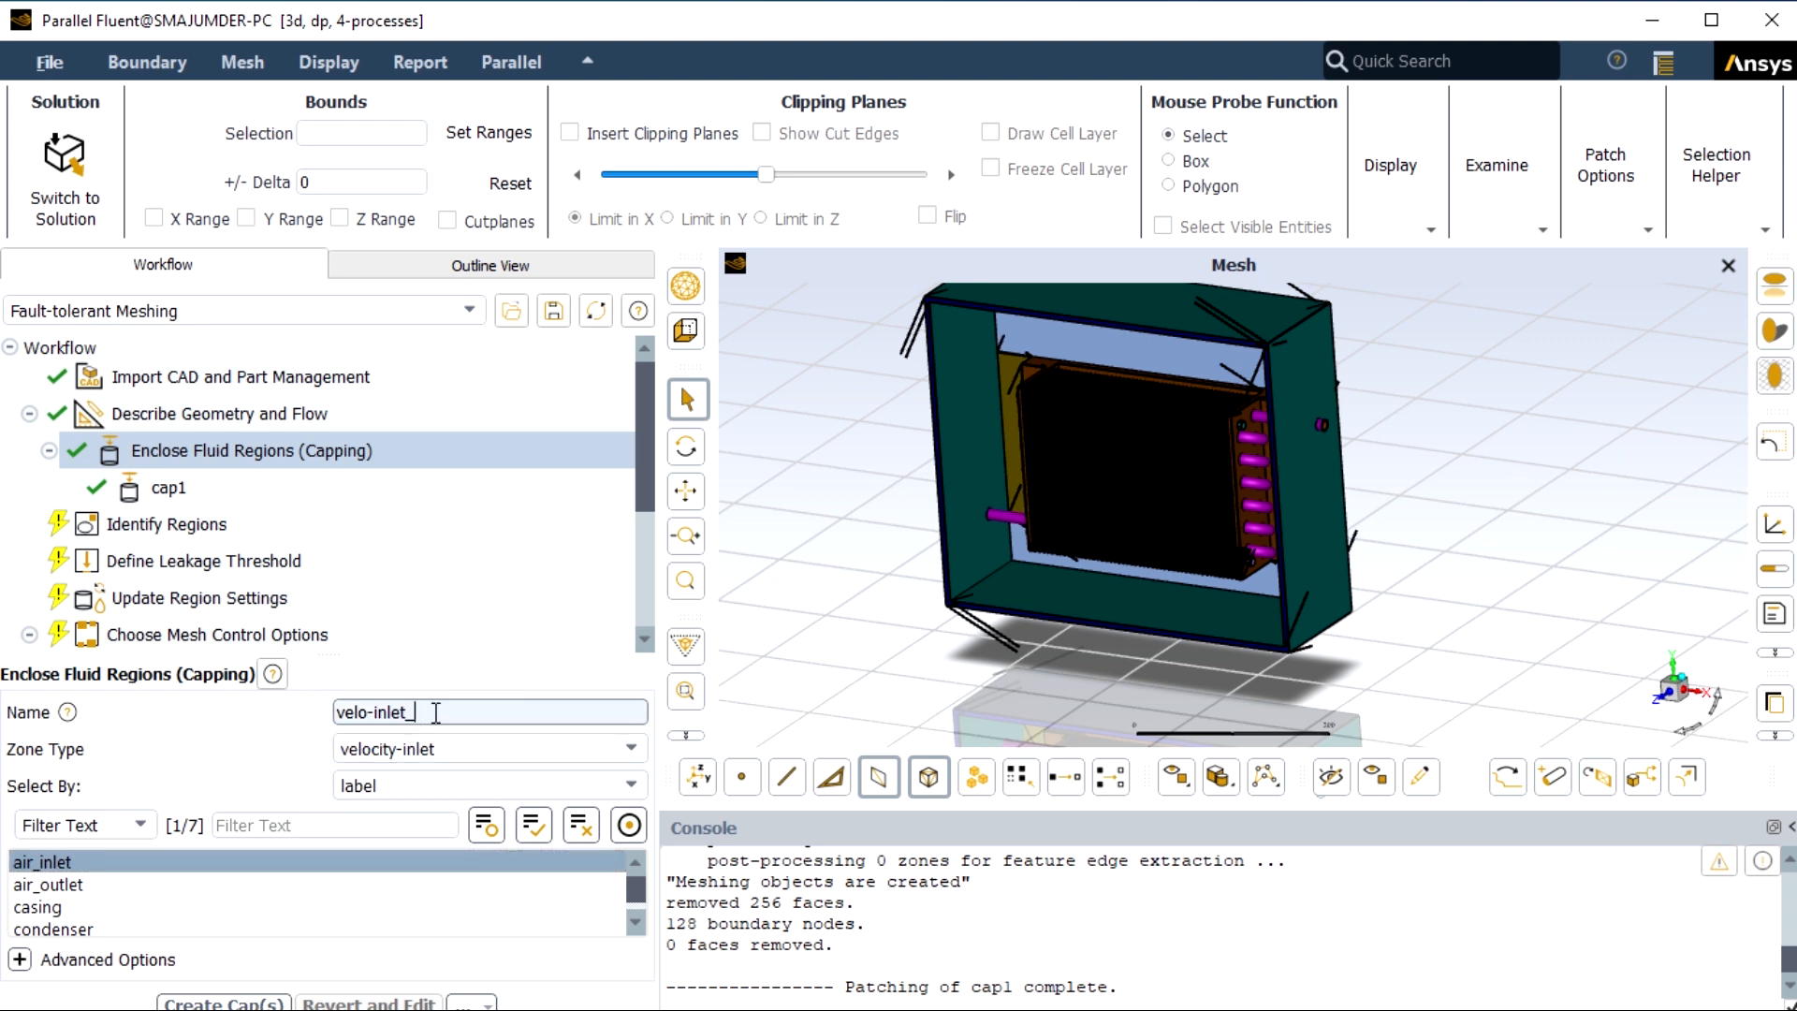
key(BackSpace)
key(BackSpace)
key(BackSpace)
key(BackSpace)
key(BackSpace)
key(BackSpace)
key(BackSpace)
key(BackSpace)
key(BackSpace)
key(BackSpace)
text(cap2)
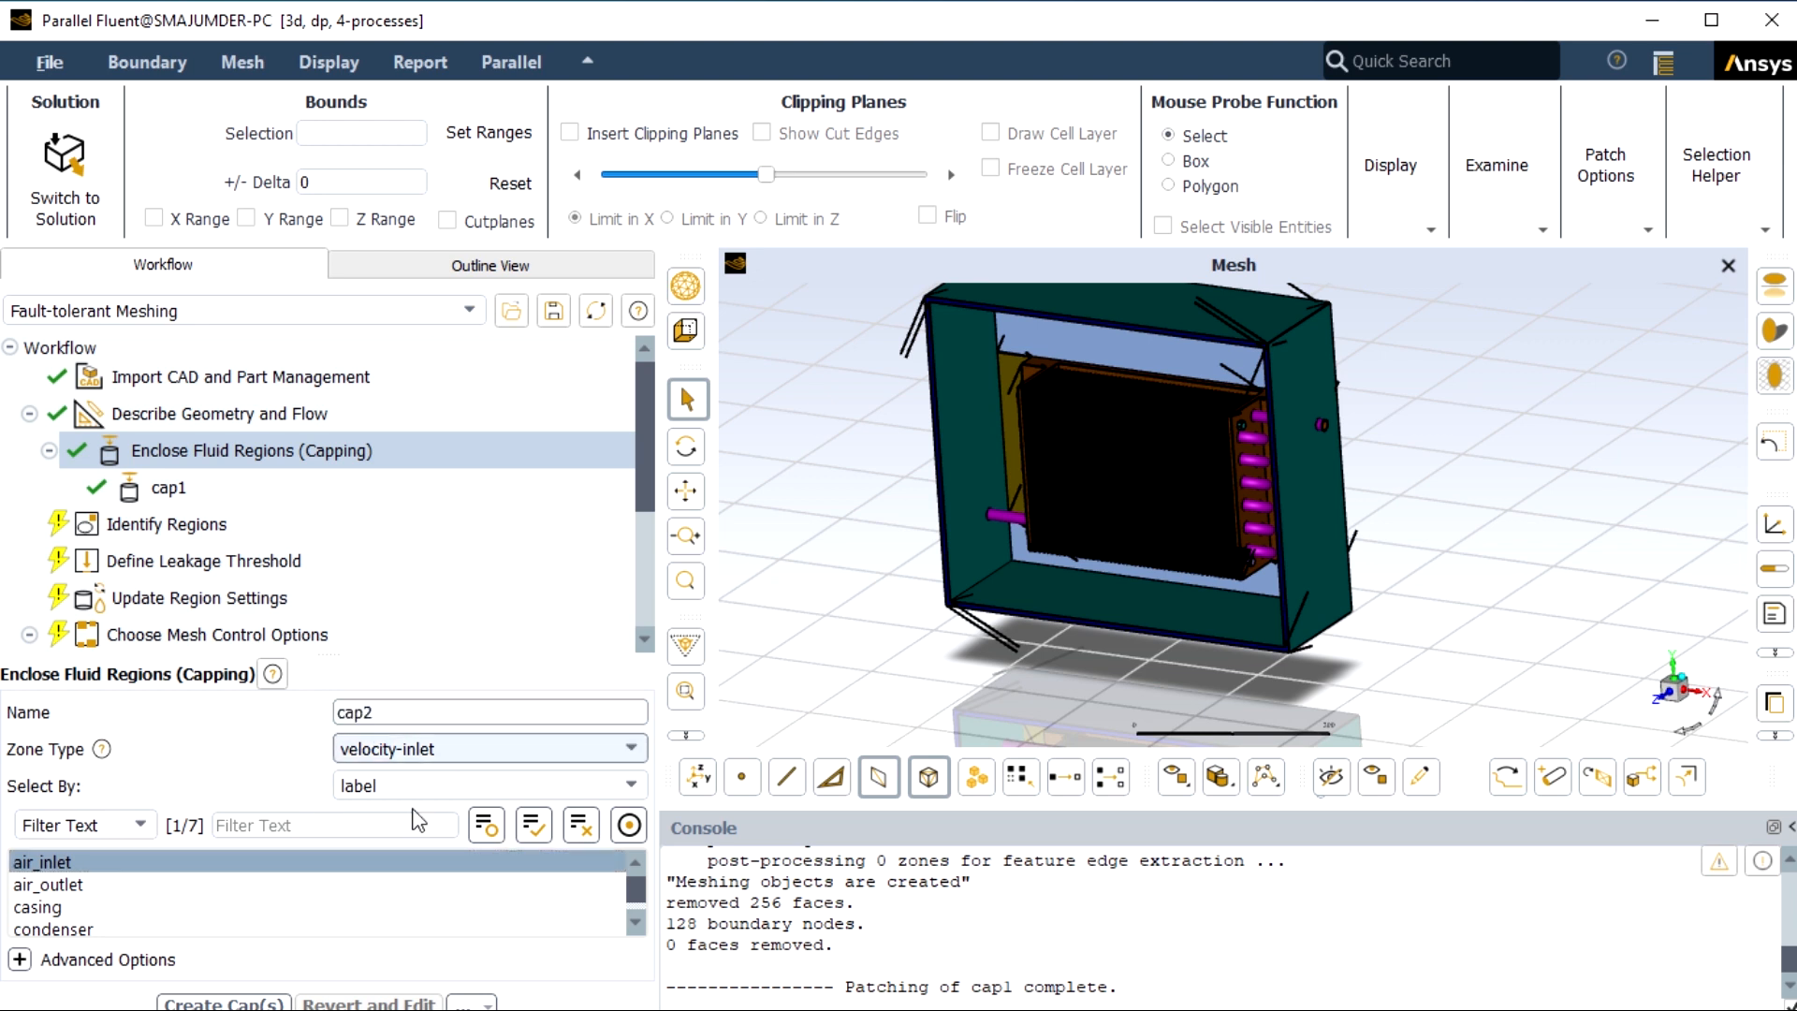
click(276, 1001)
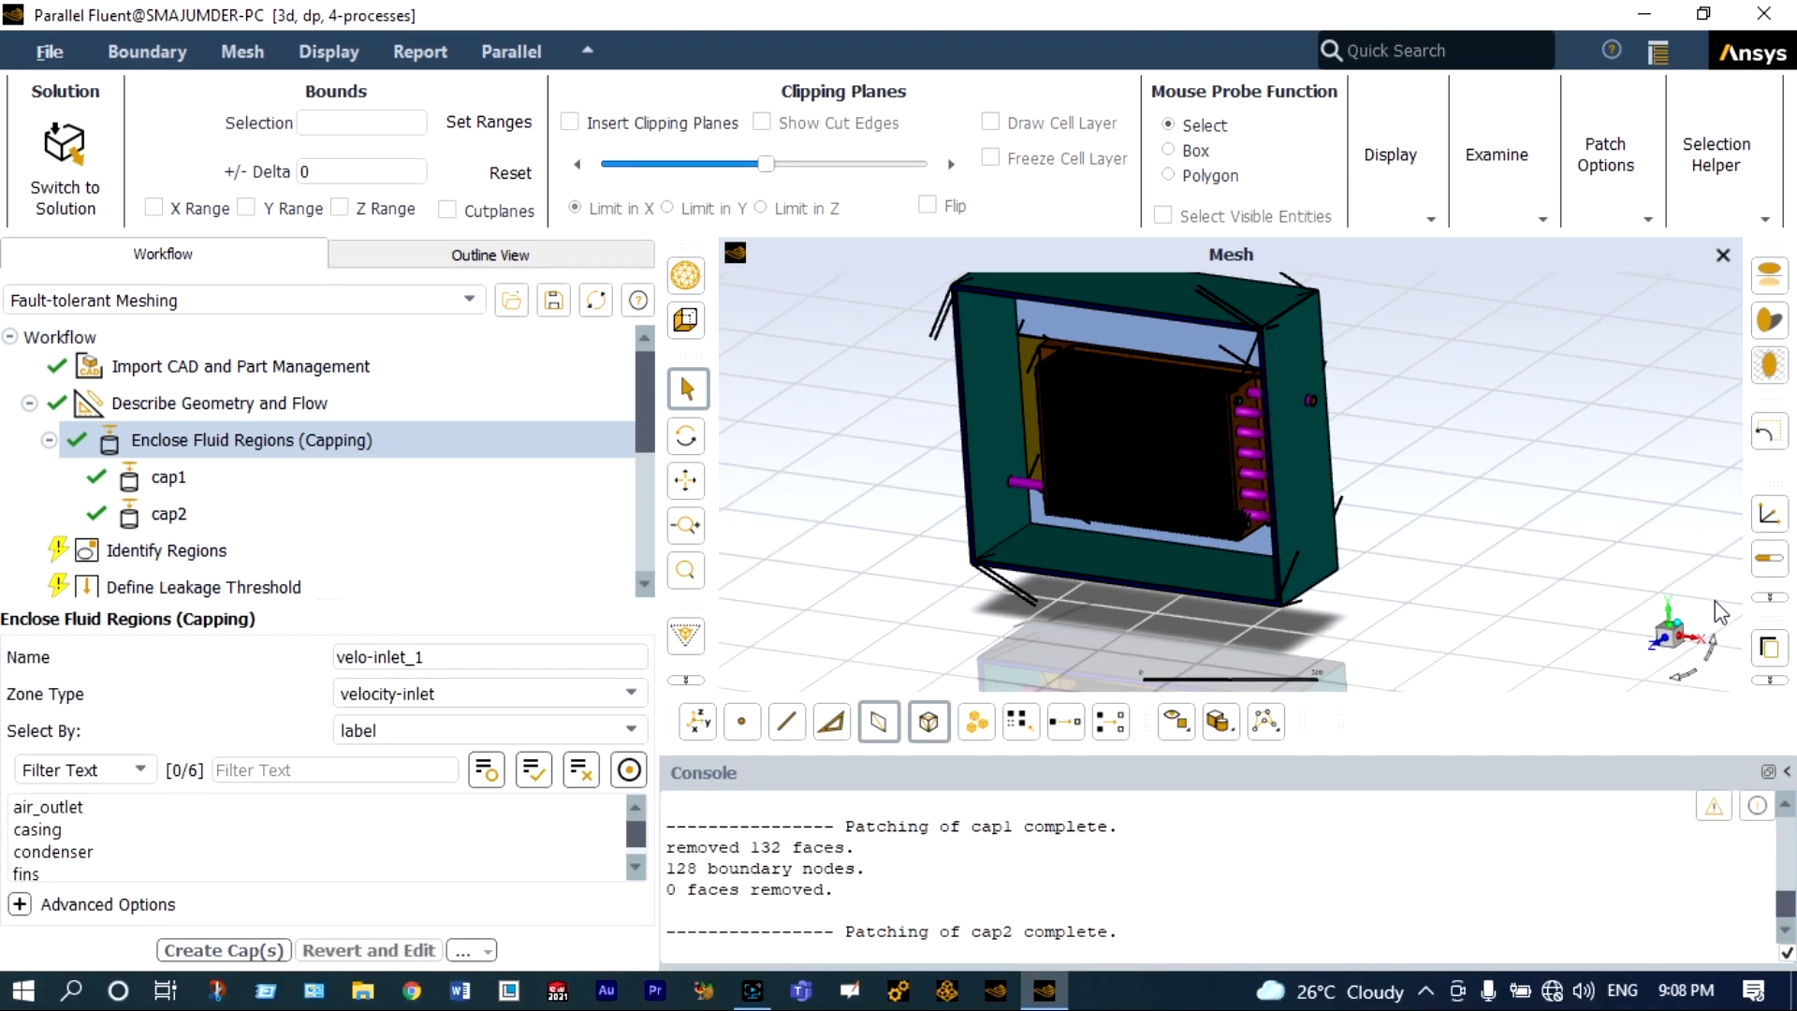
Create a cap named cap3 on the freon_outlet label with the zone type pressure-outlet.
click(1680, 674)
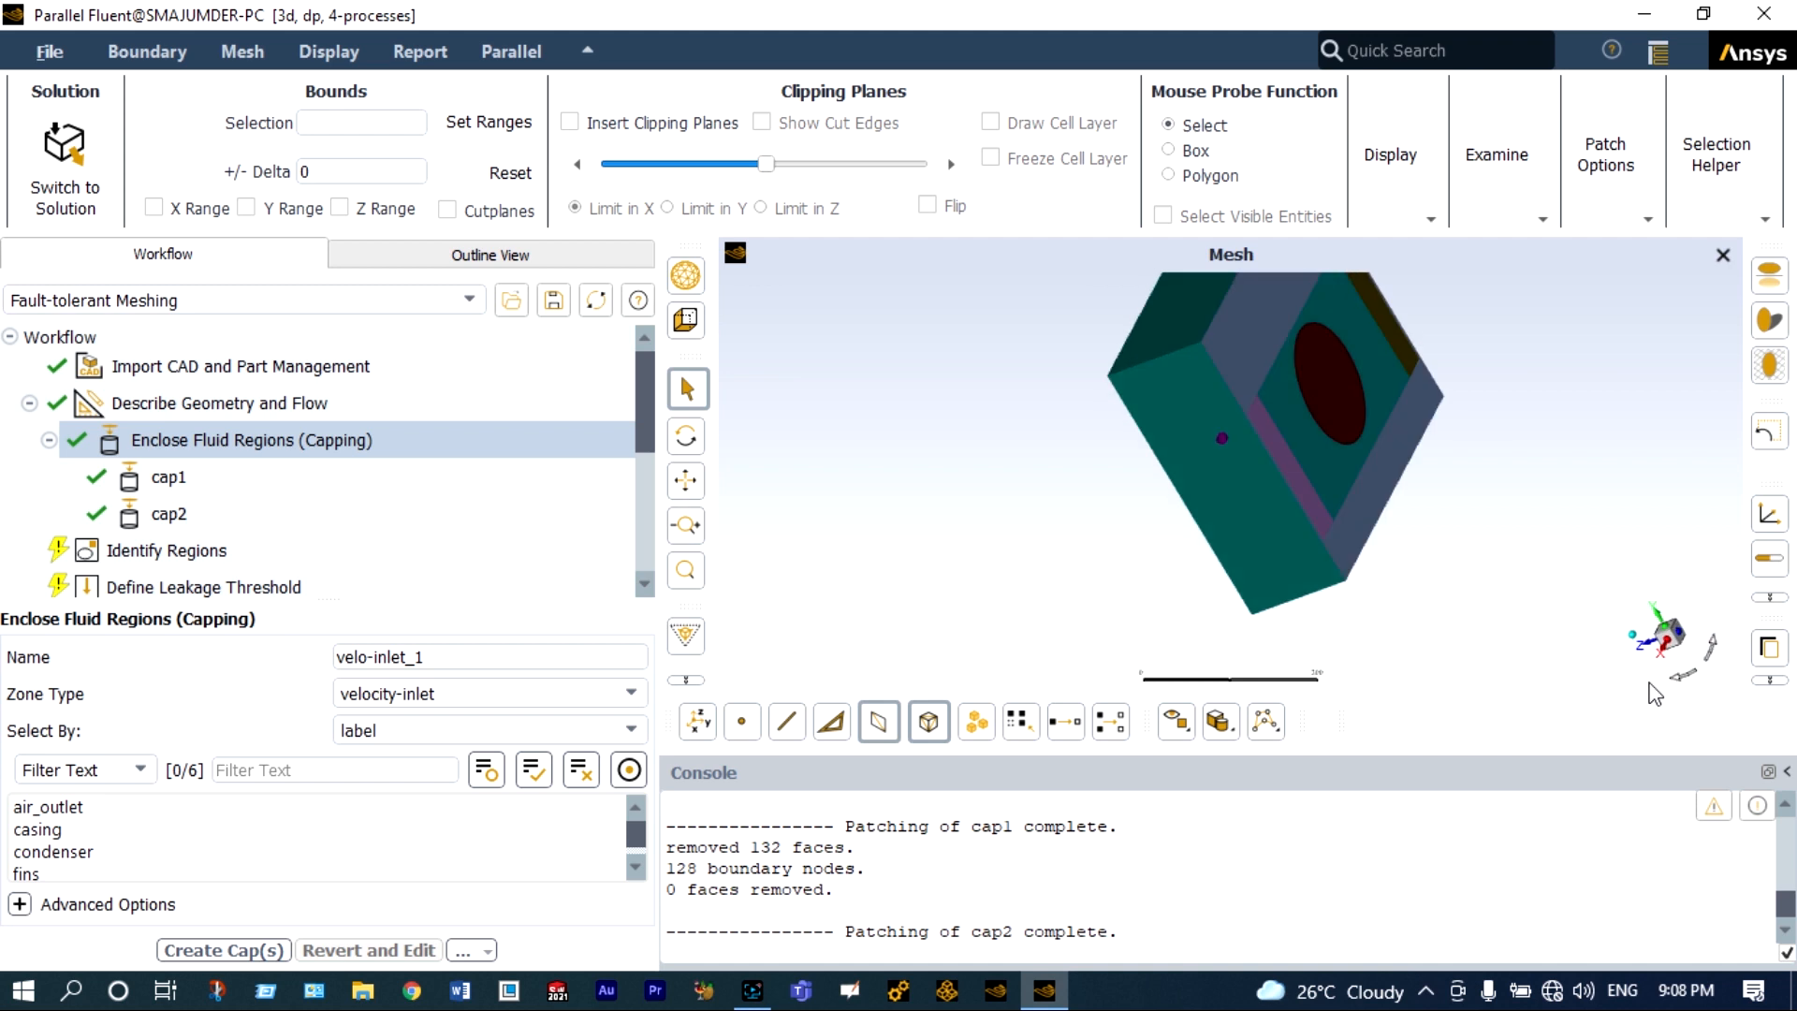
scroll(1340, 374, up, 2)
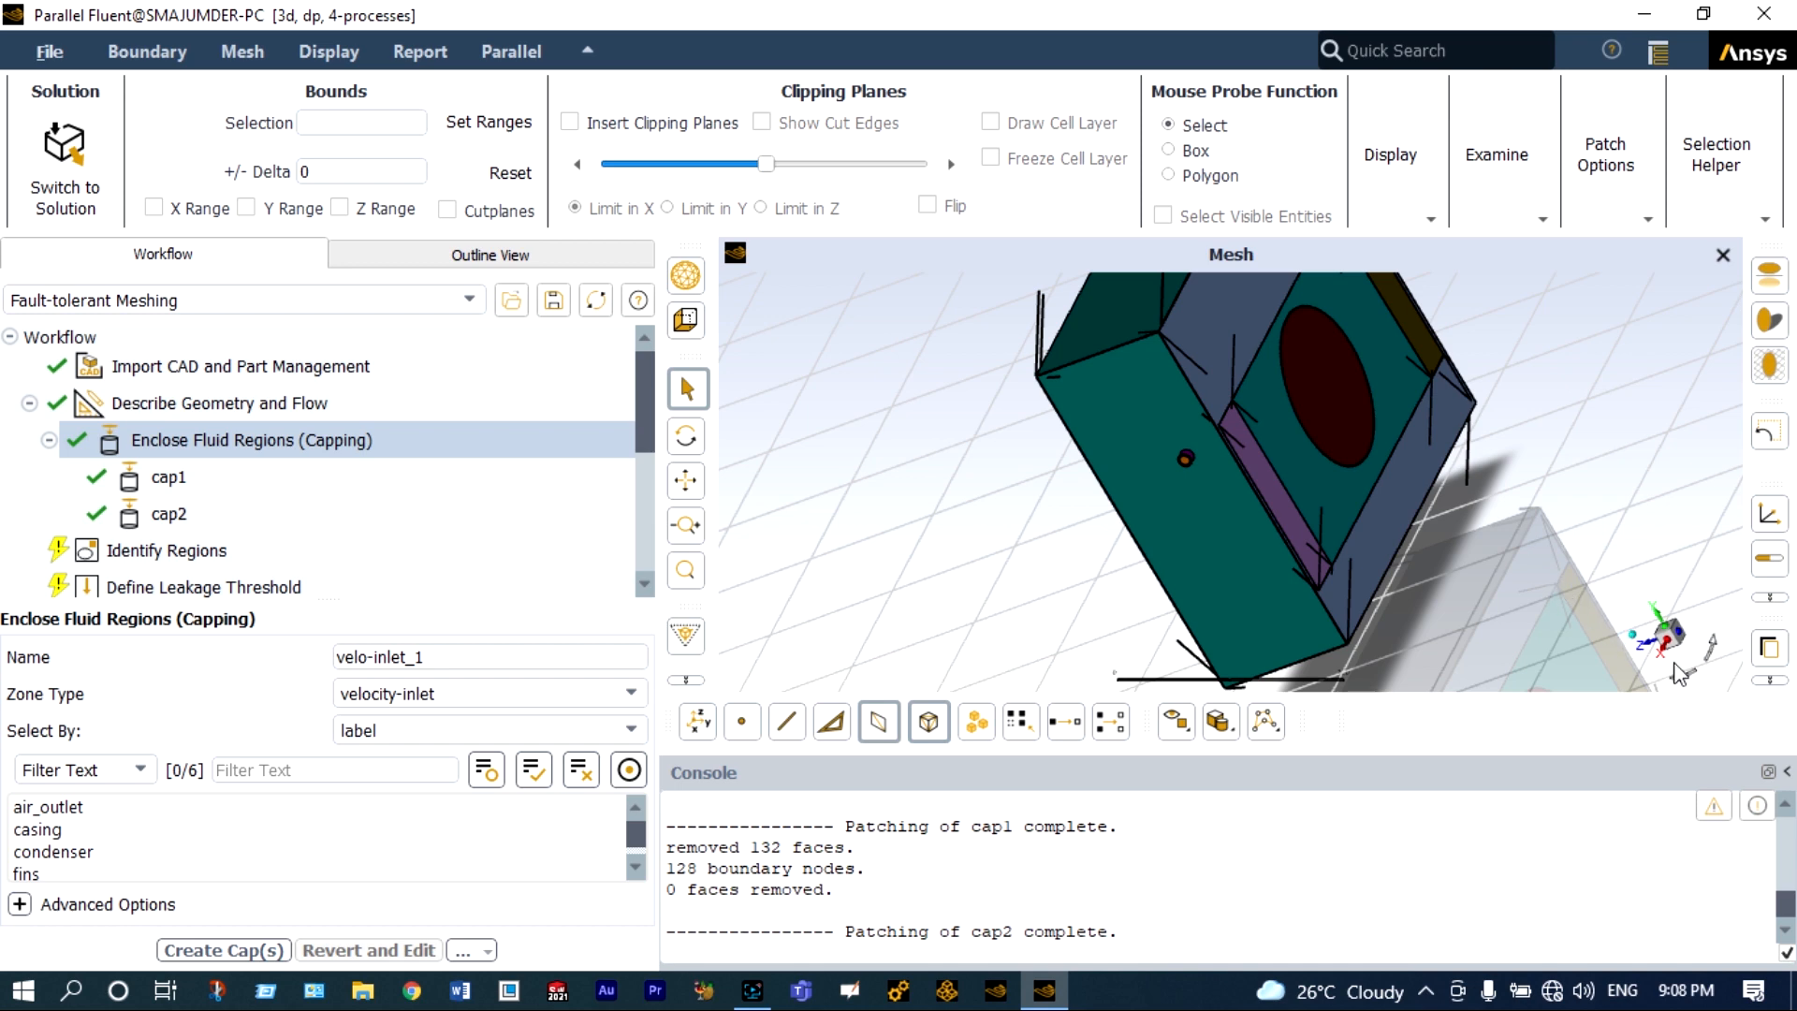
click(1682, 686)
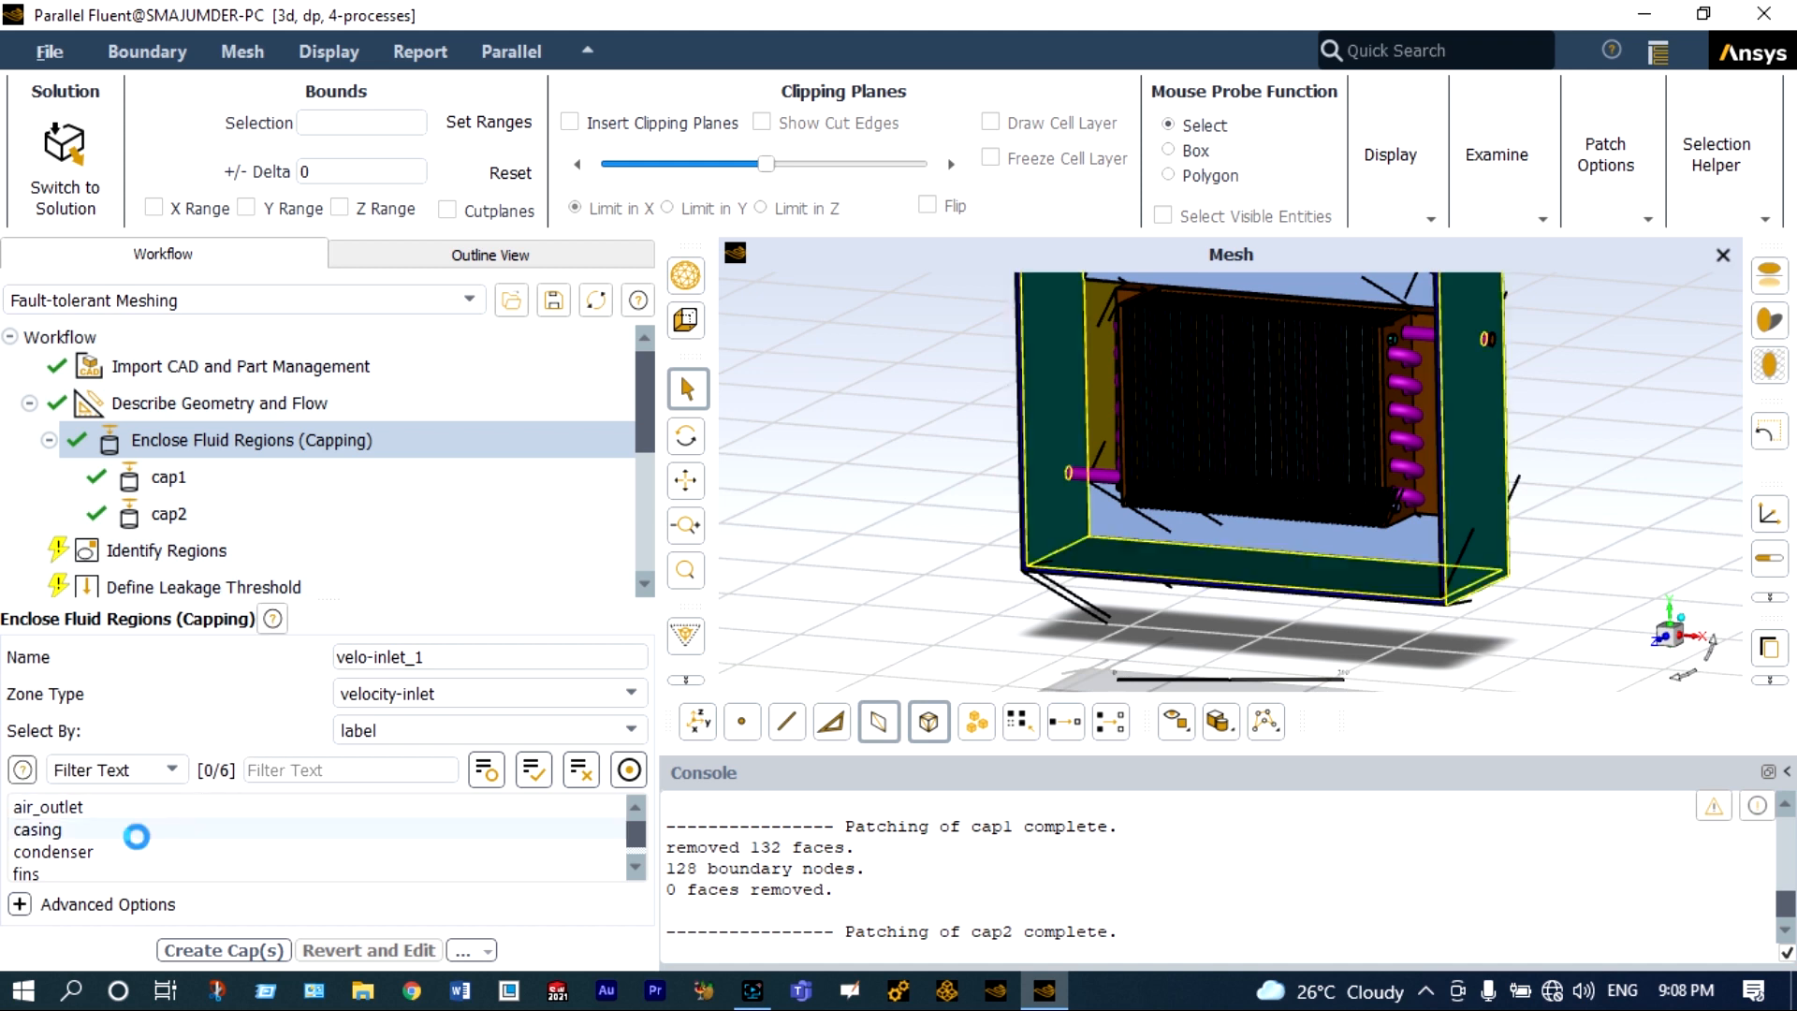
scroll(135, 839, down, 1)
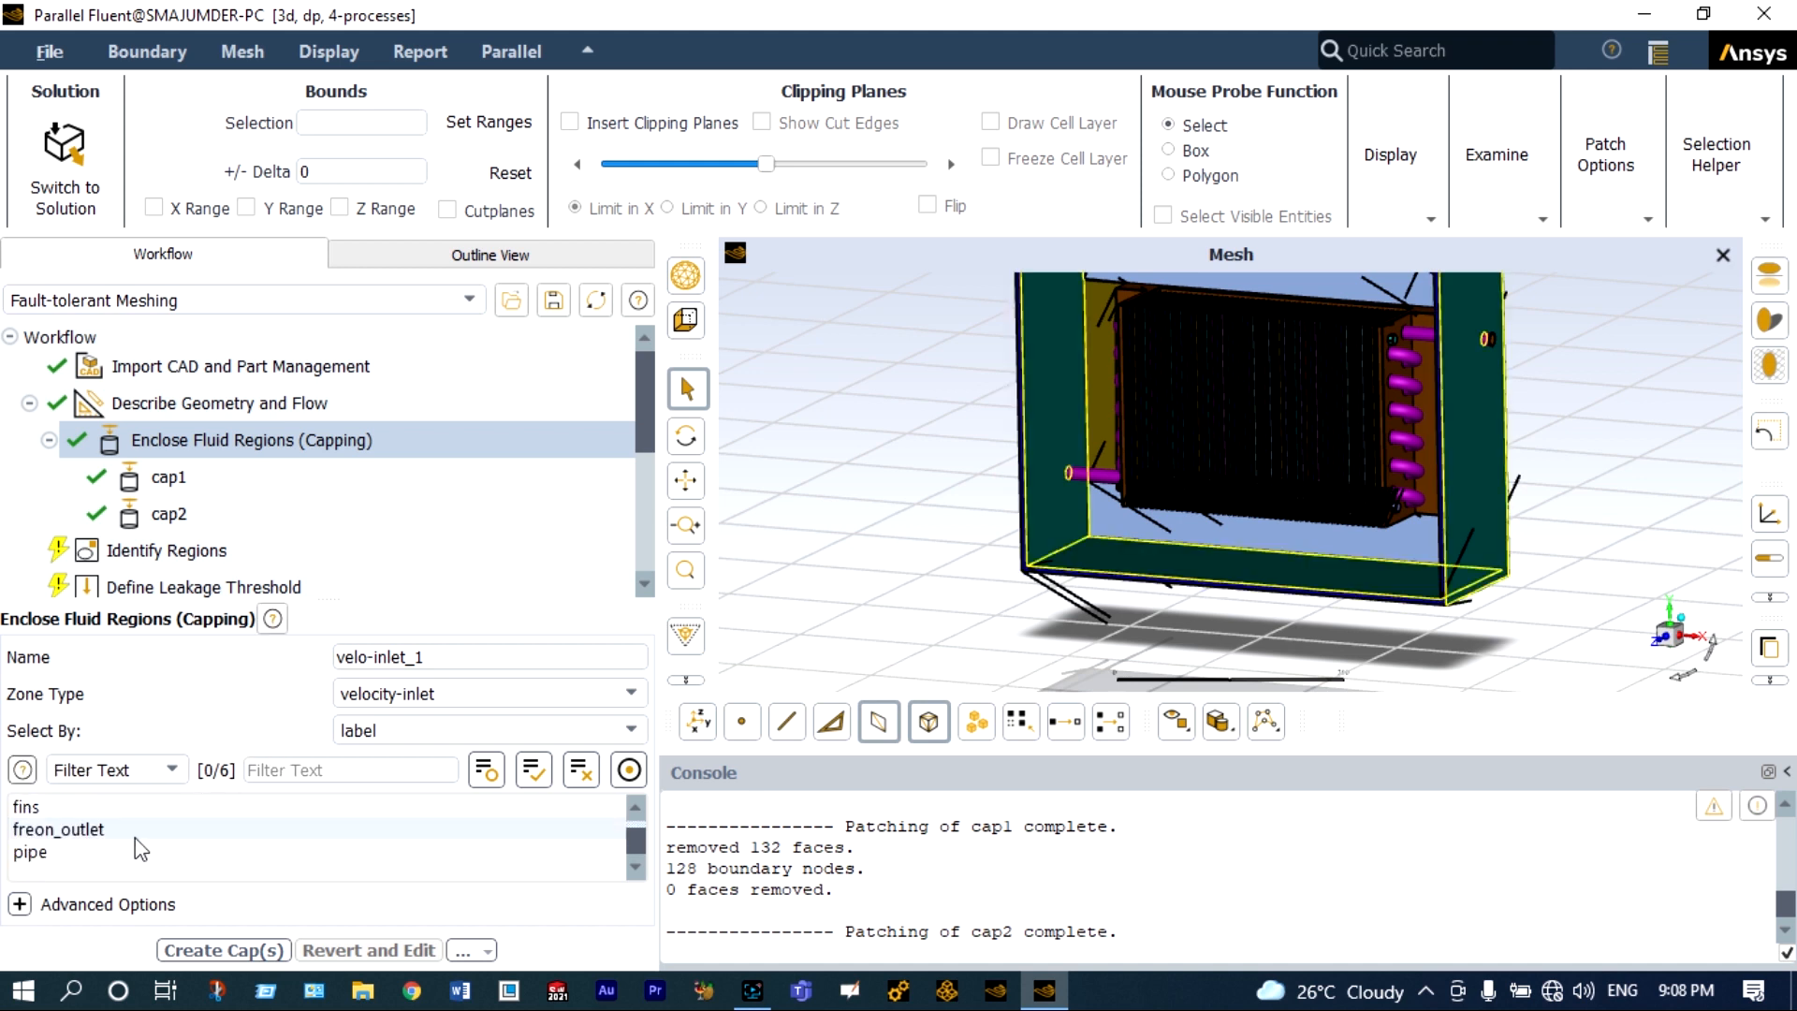
click(108, 831)
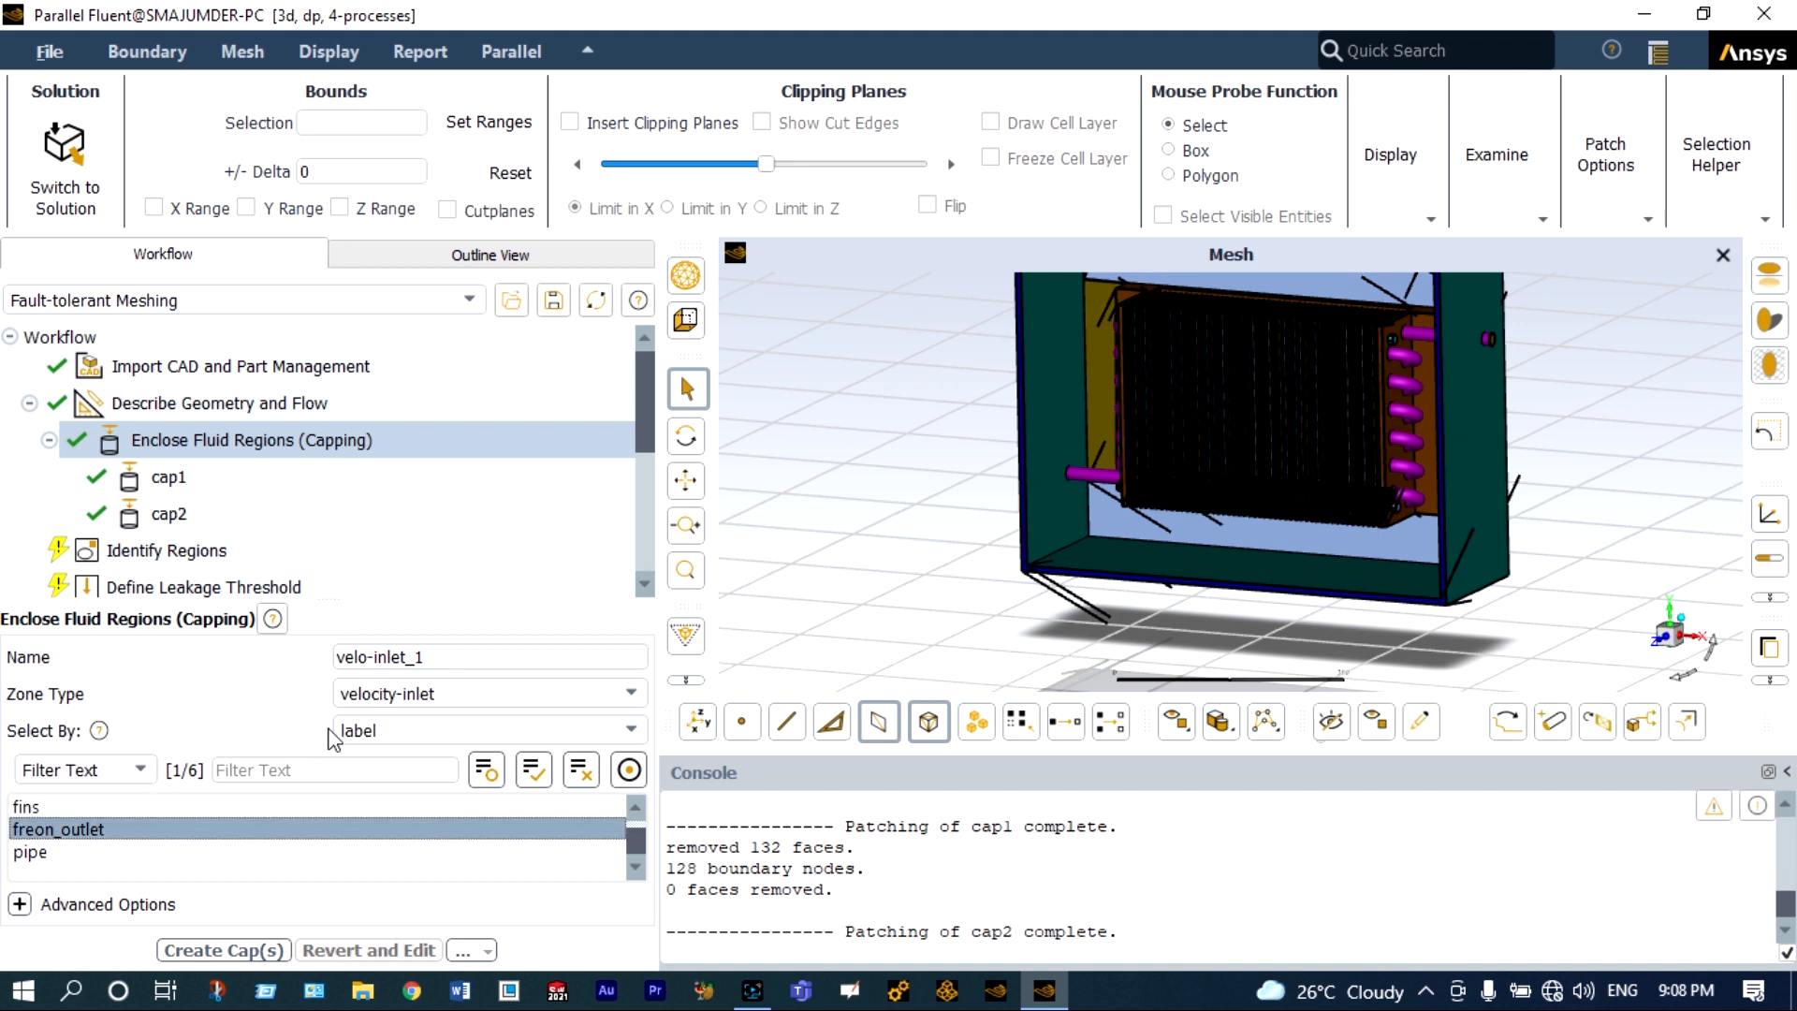
click(630, 695)
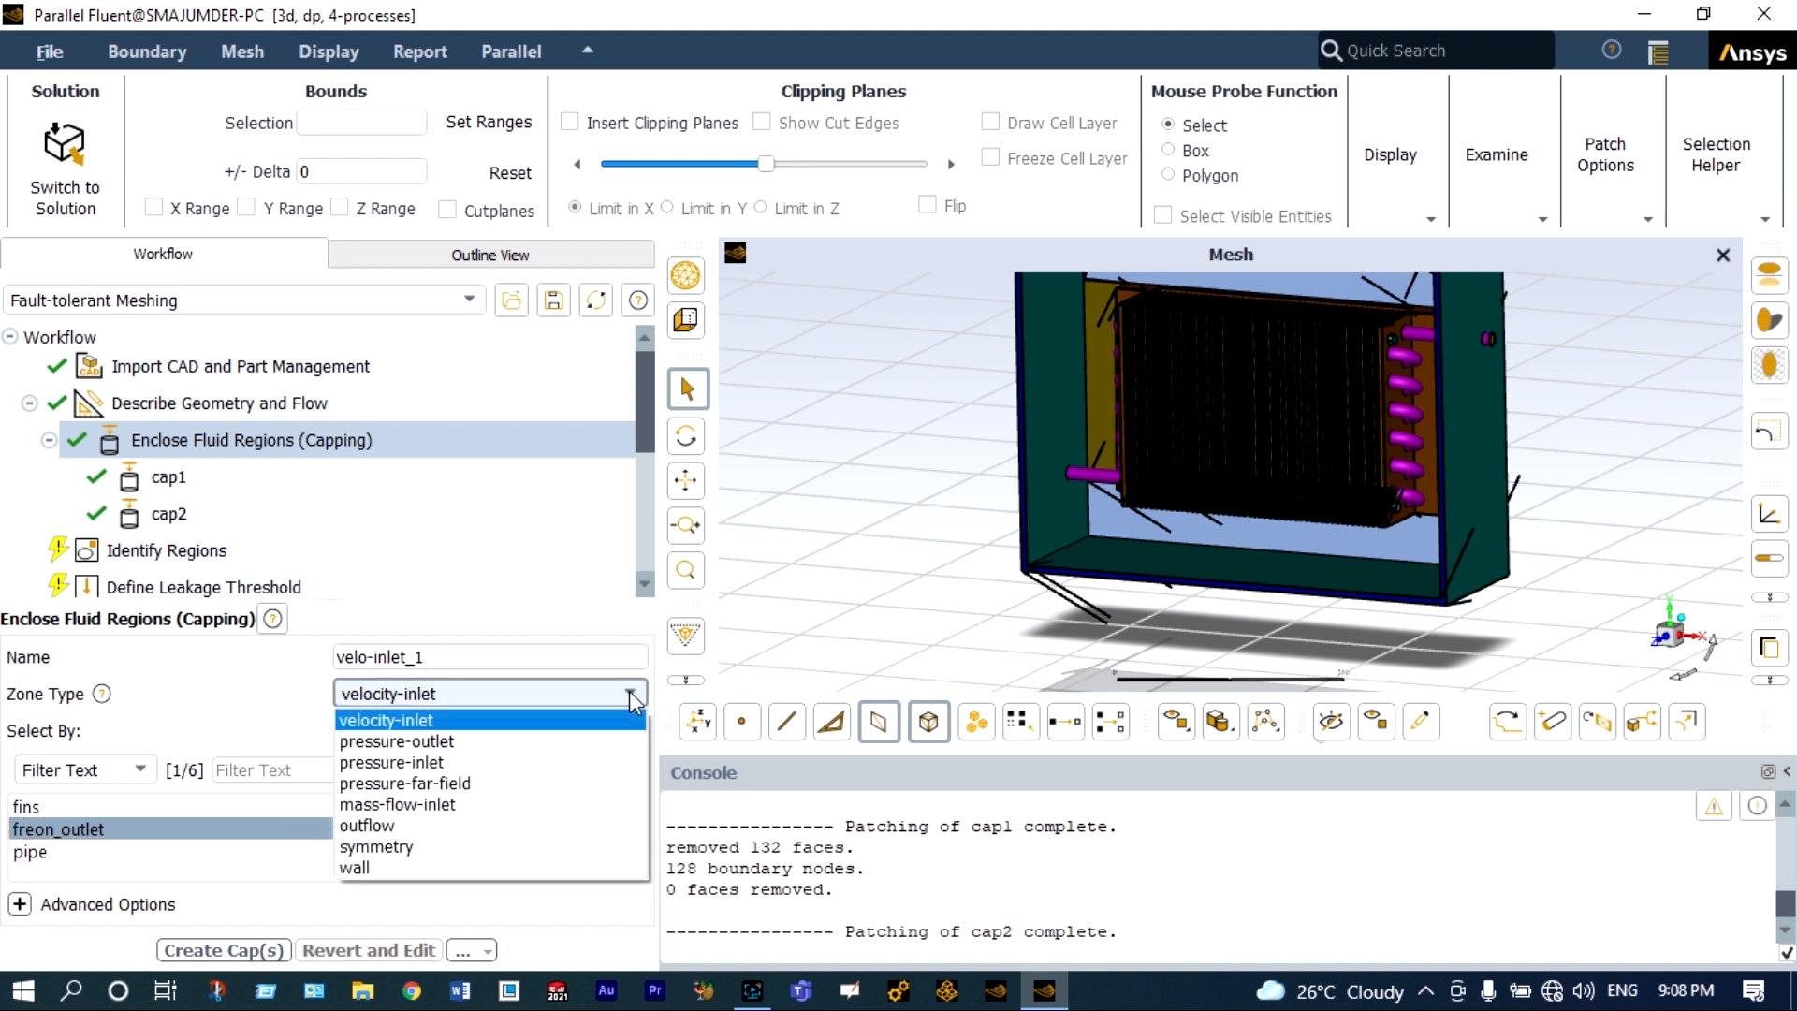
click(482, 752)
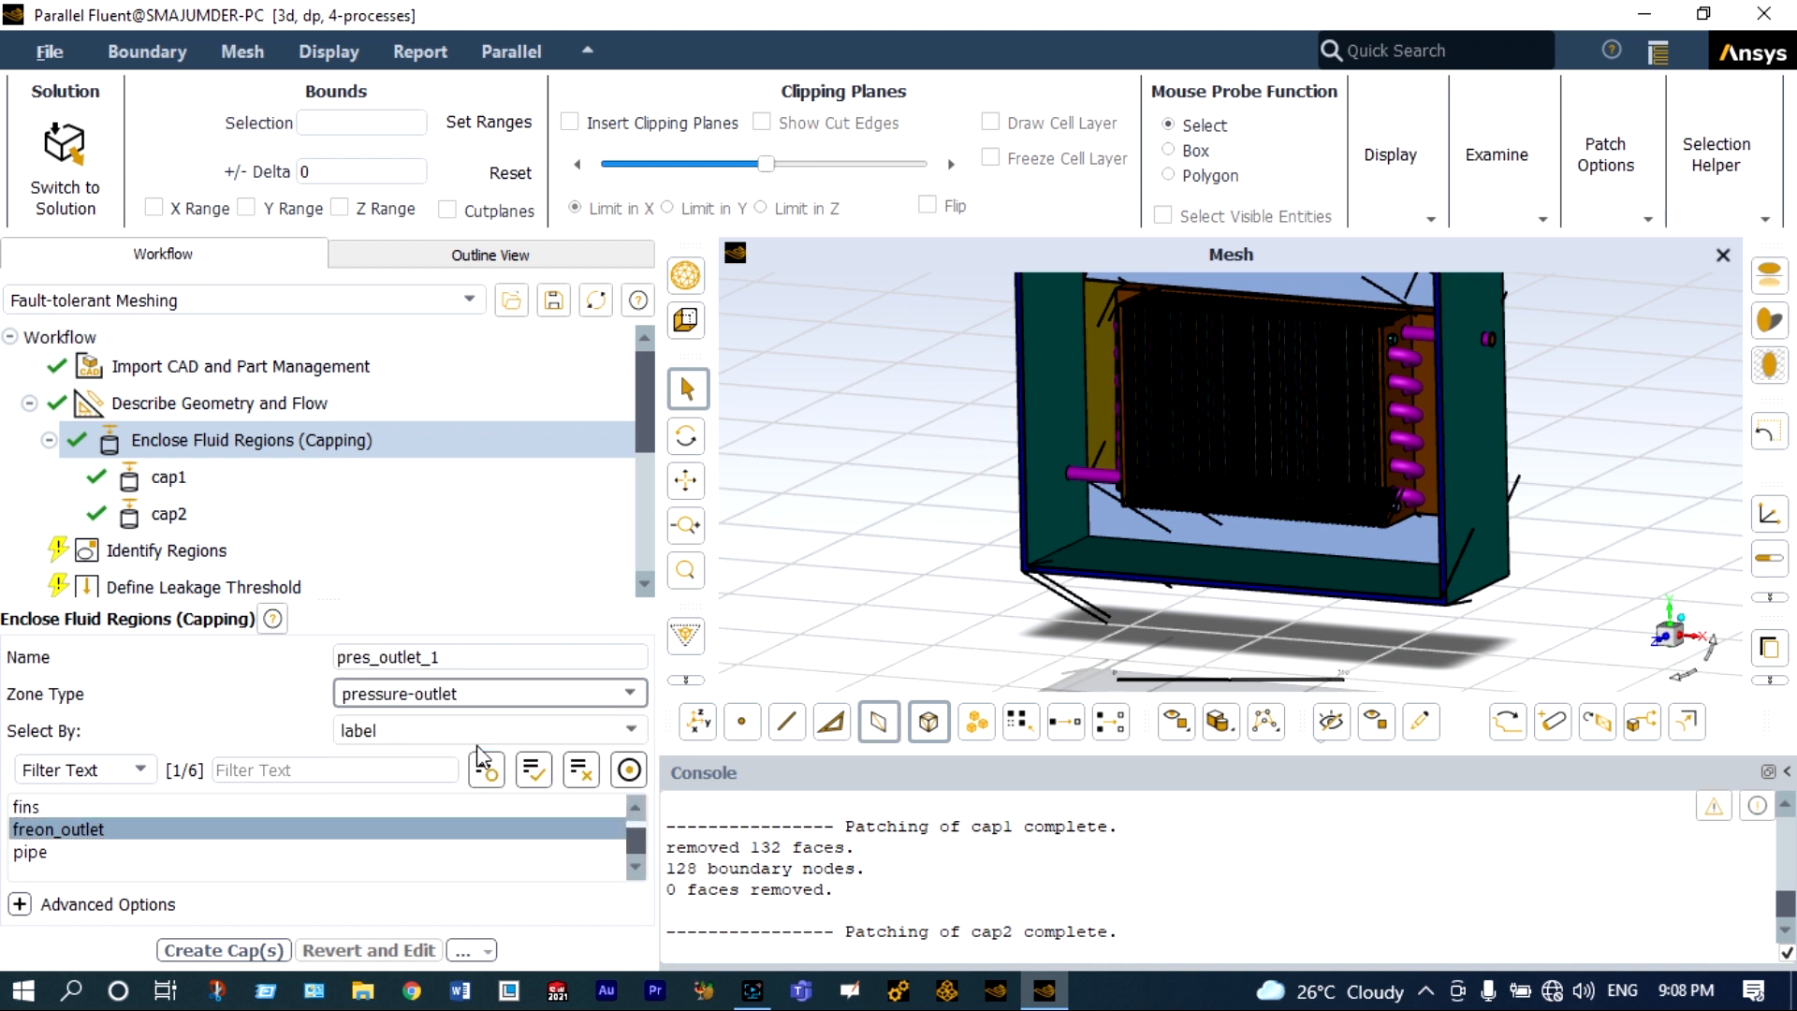
click(457, 659)
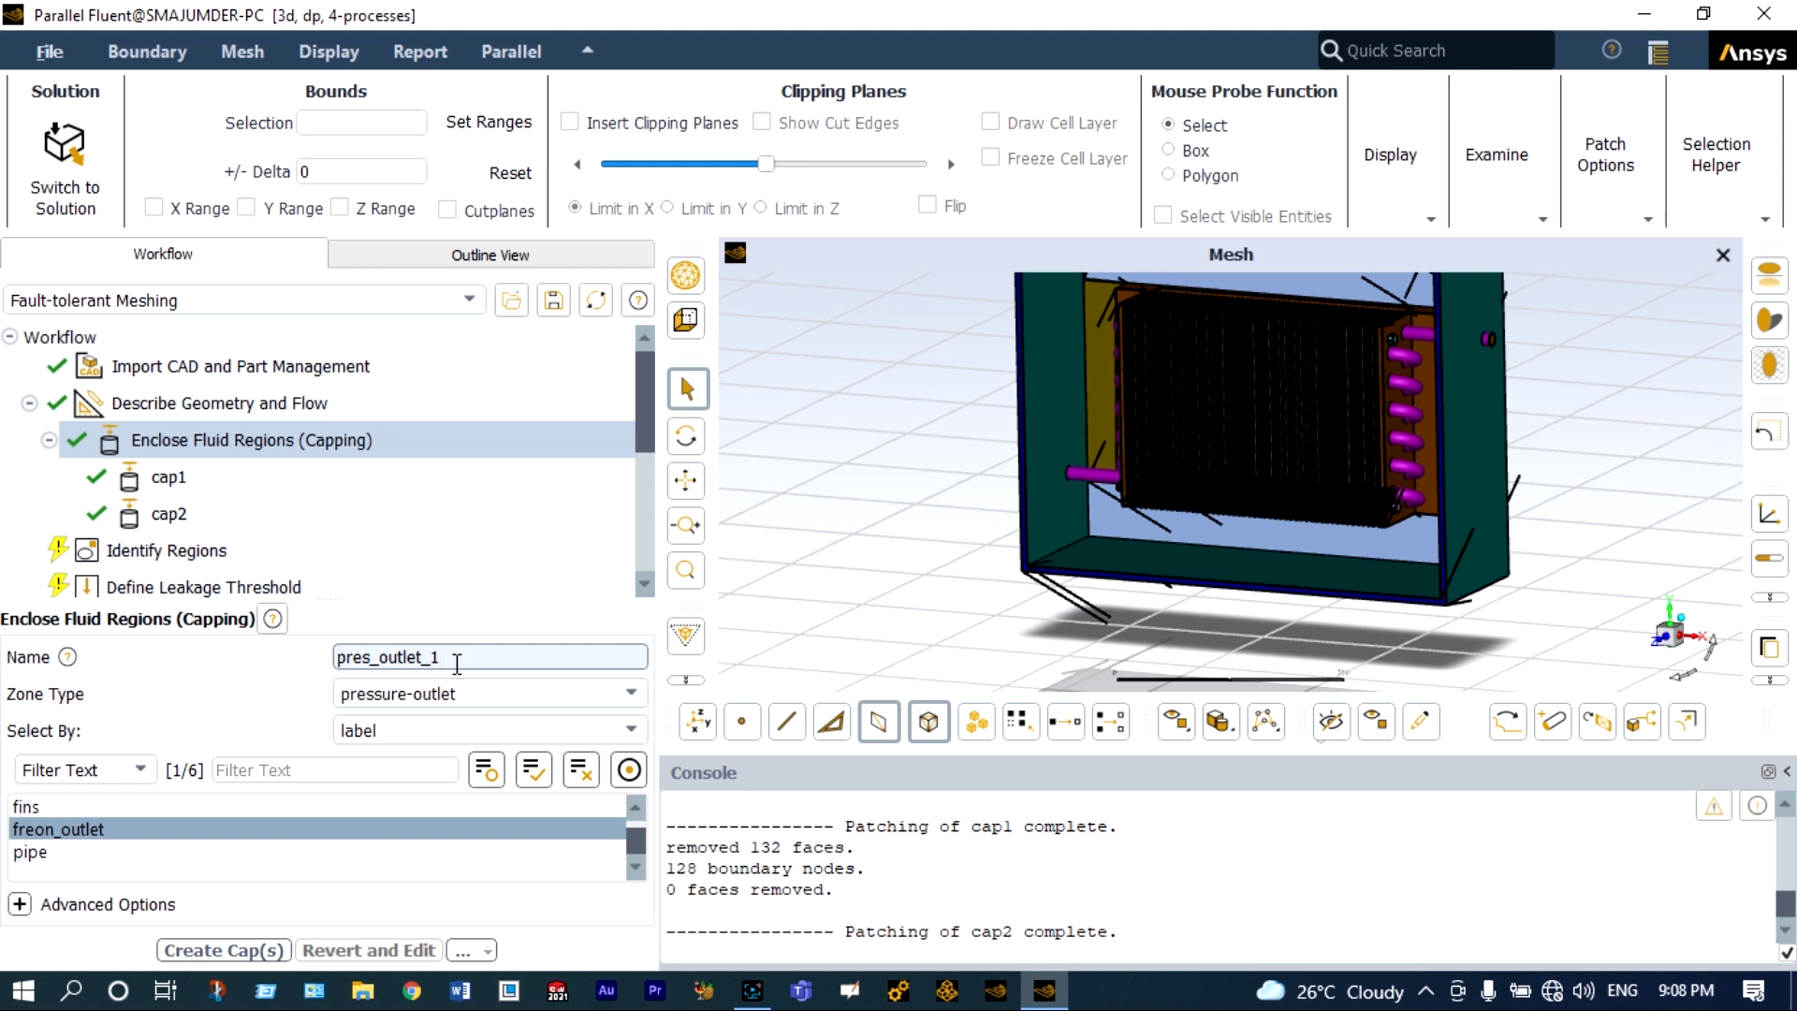
key(BackSpace)
key(BackSpace)
key(BackSpace)
key(BackSpace)
key(BackSpace)
key(BackSpace)
key(BackSpace)
key(BackSpace)
key(BackSpace)
key(BackSpace)
key(BackSpace)
key(BackSpace)
key(BackSpace)
text(cap3)
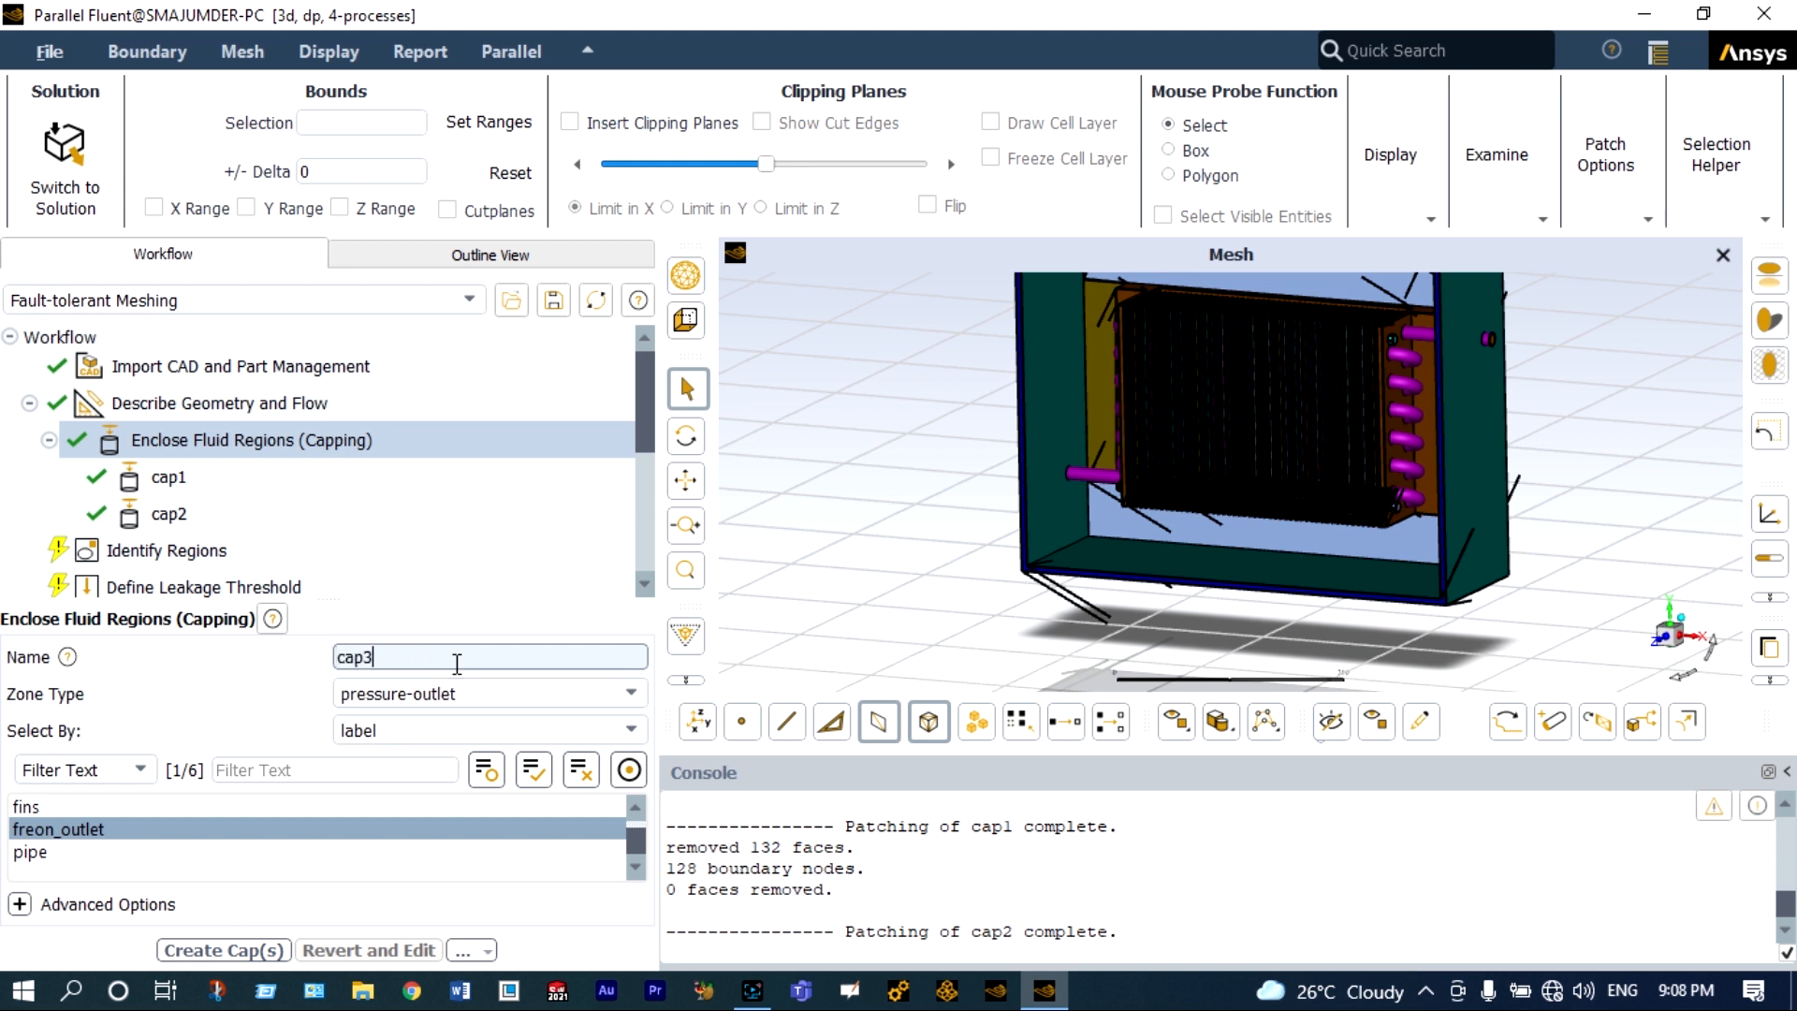
click(243, 951)
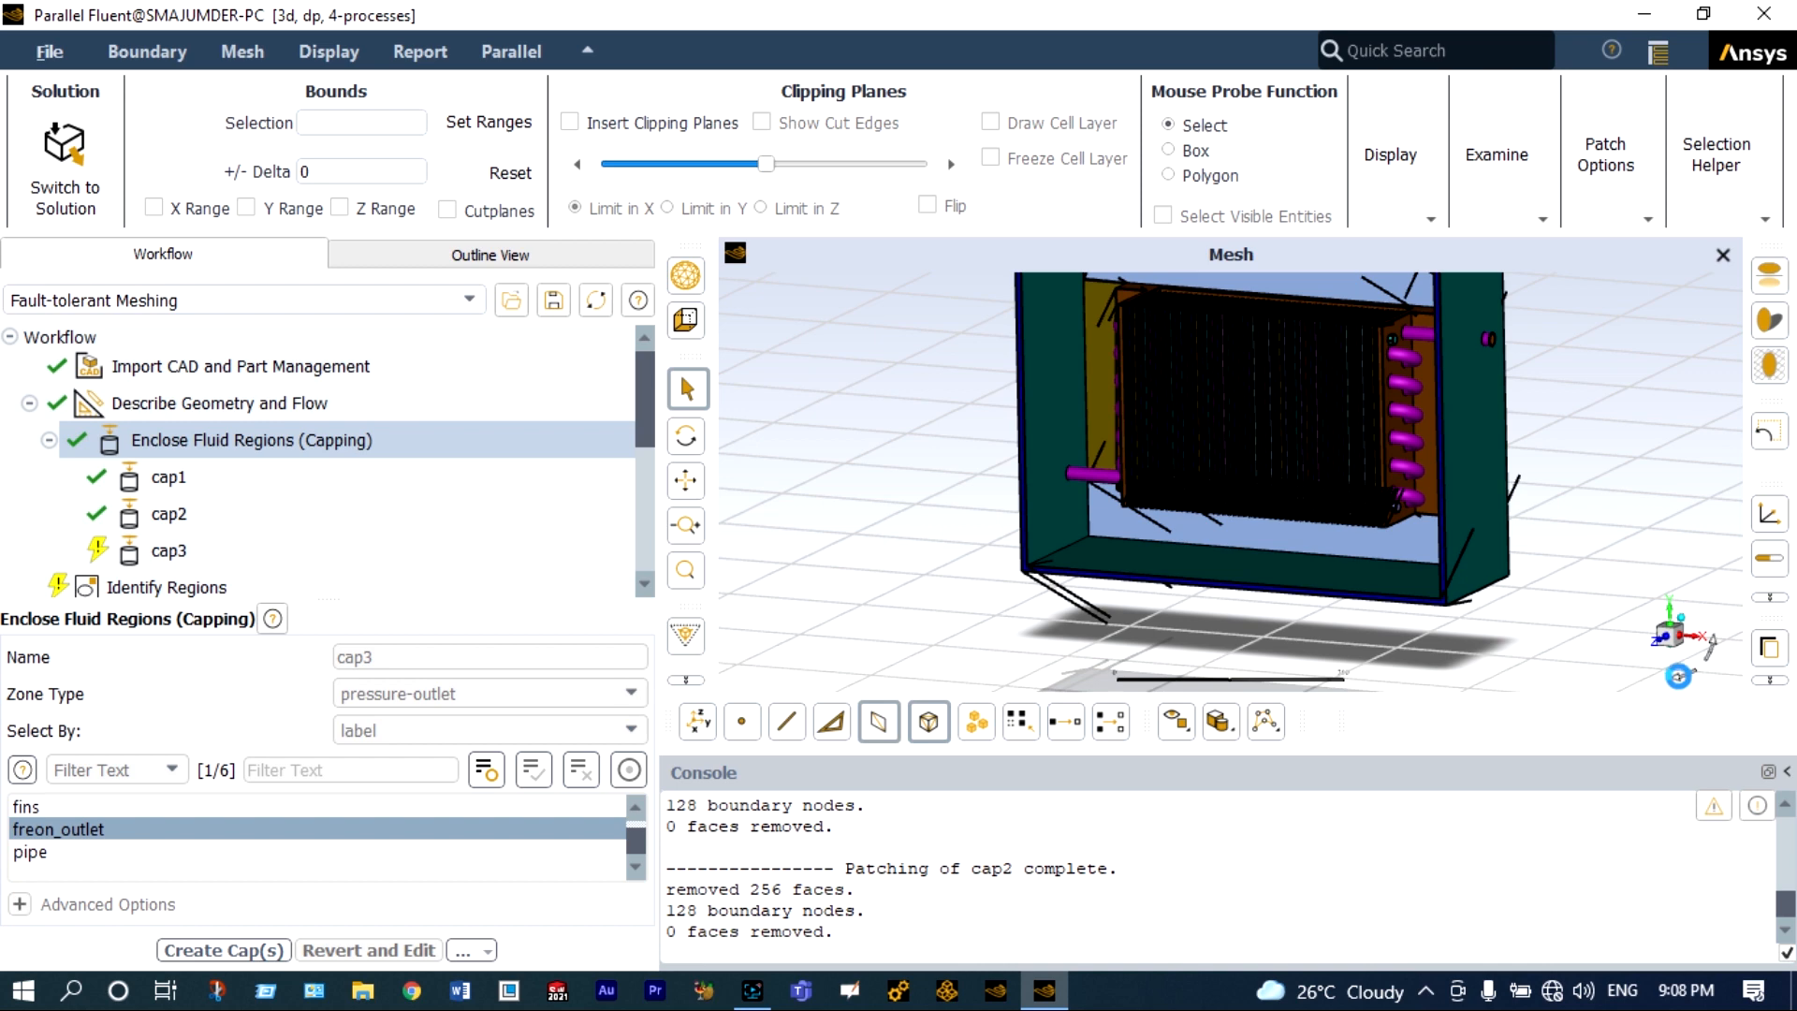
Cap the air_outlet label with a pressure-outlet cap named cap4.
drag(1668, 688, 1719, 697)
scroll(1069, 468, up, 10)
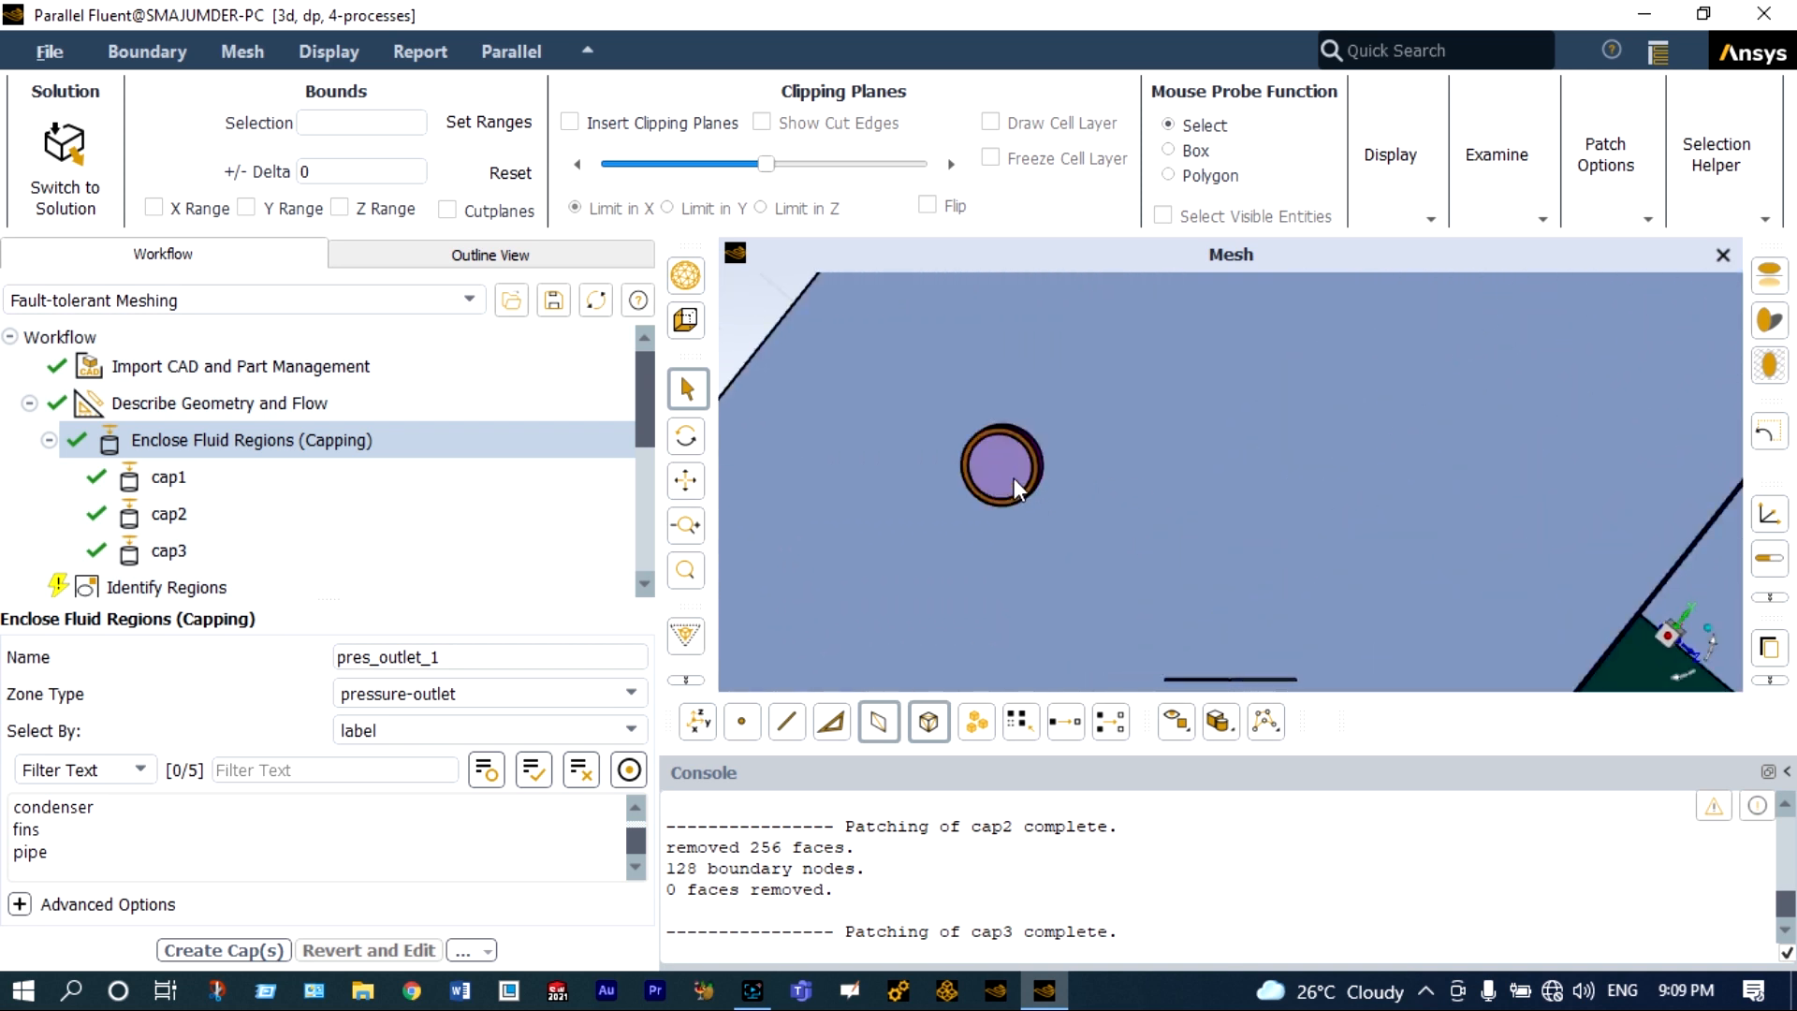
scroll(1014, 479, down, 10)
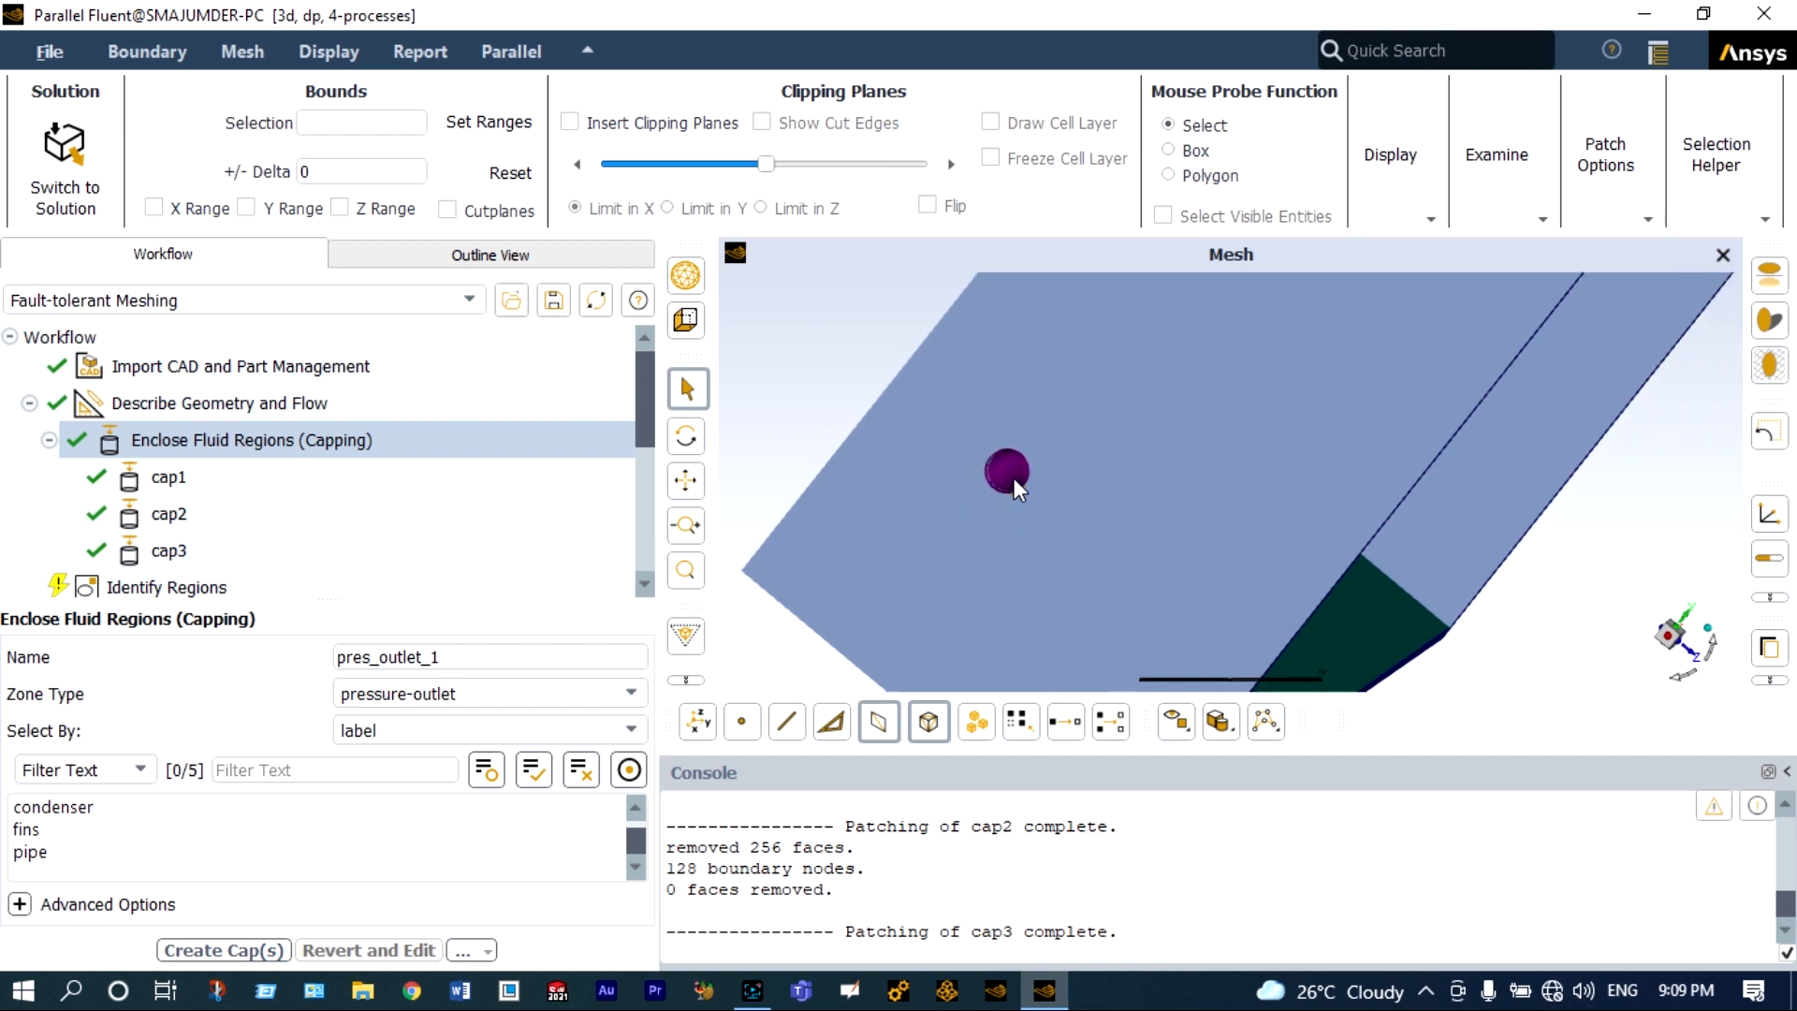
click(1683, 676)
middle_drag(1639, 672, 1632, 665)
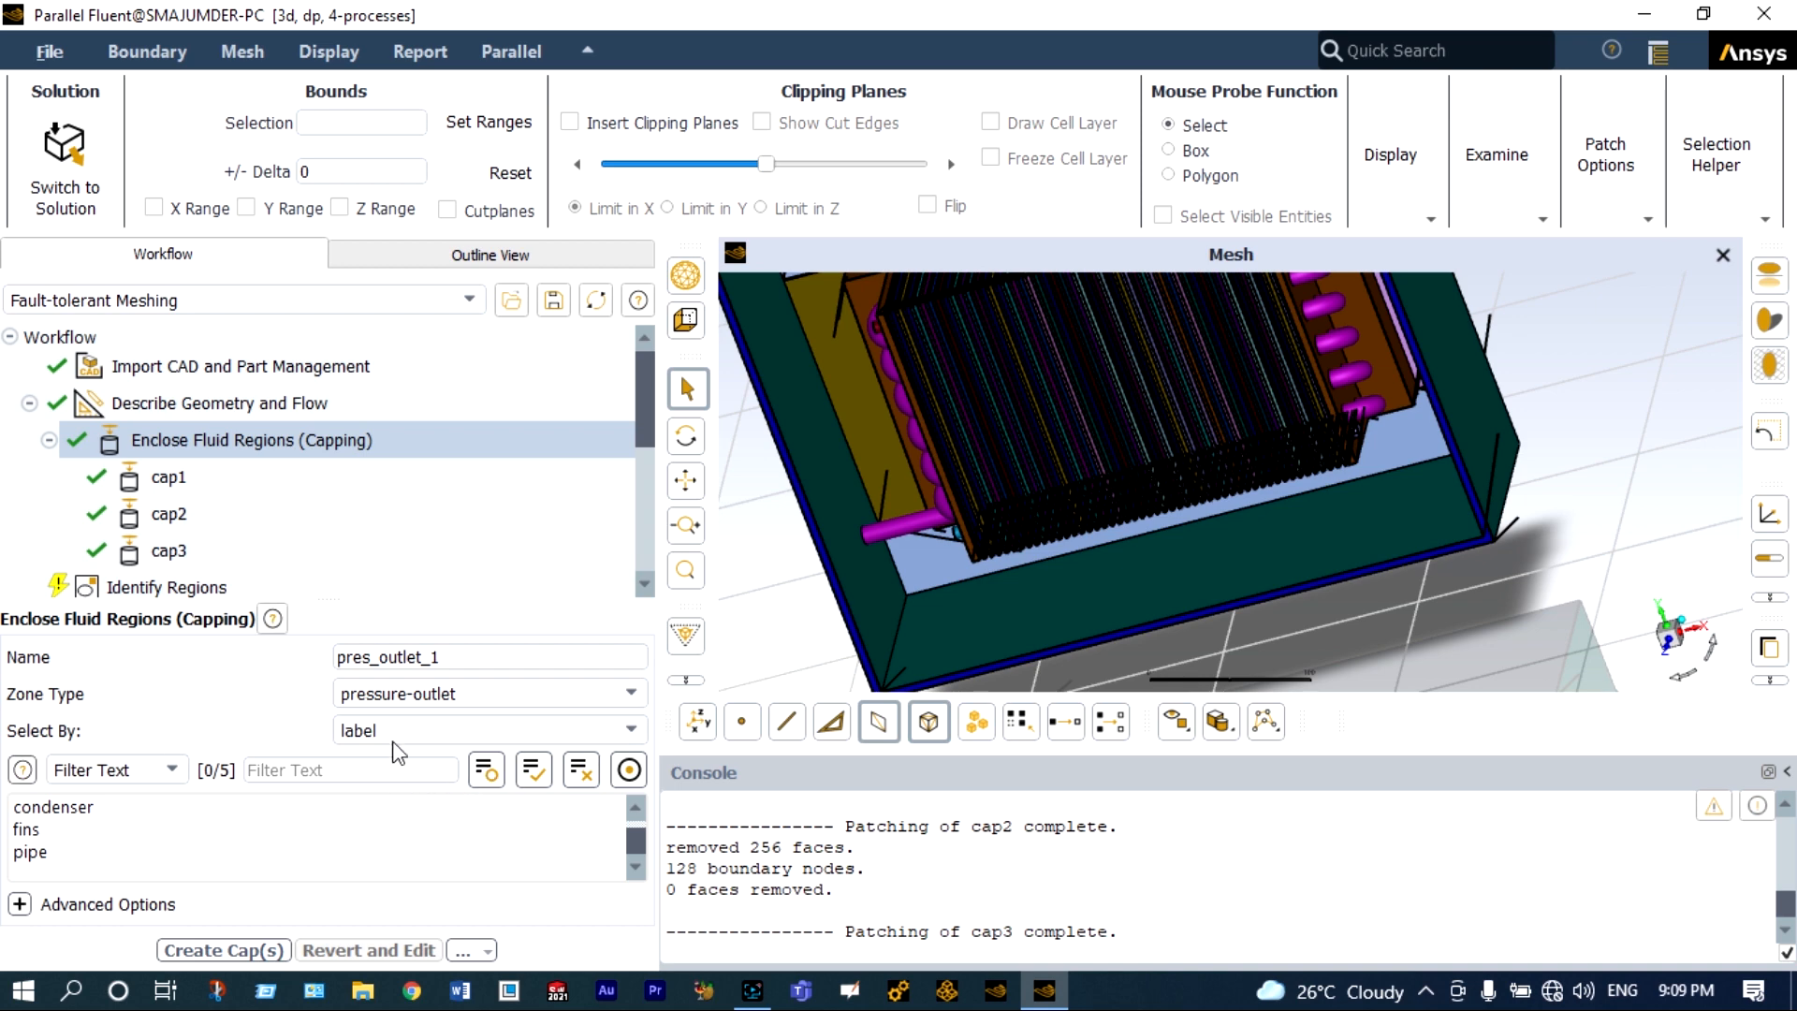
scroll(122, 817, up, 1)
click(116, 811)
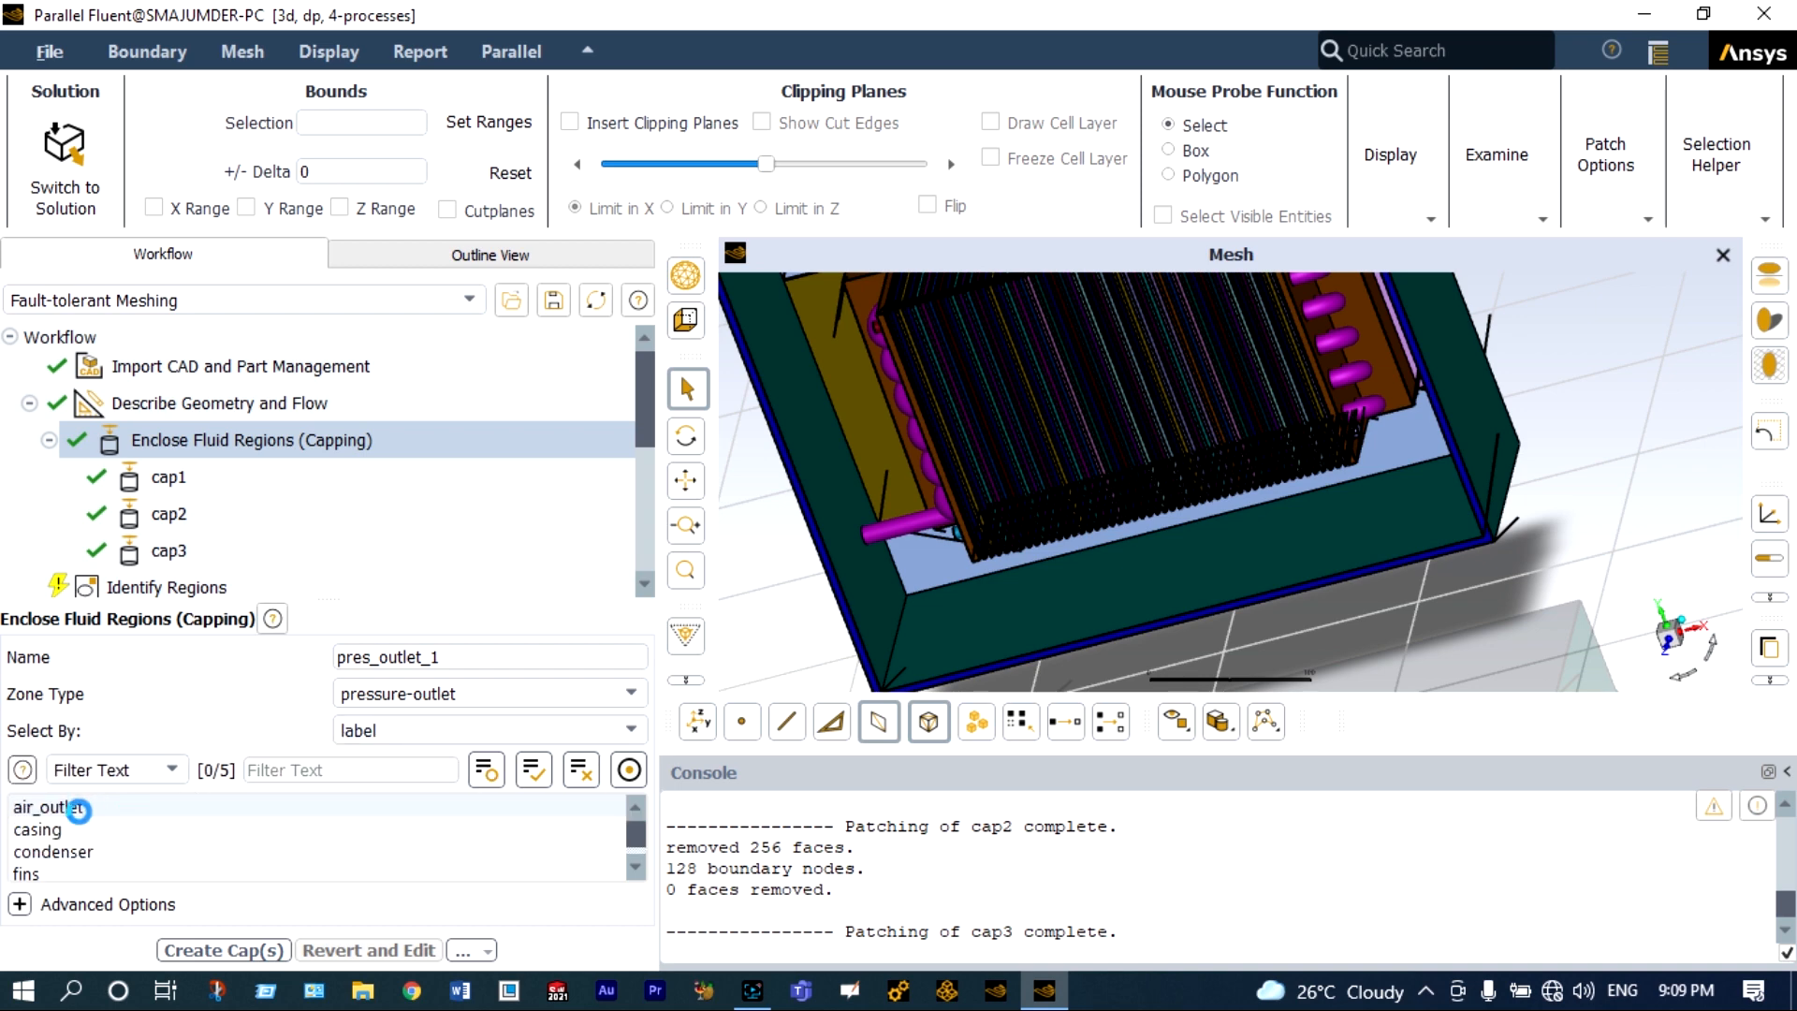
click(73, 810)
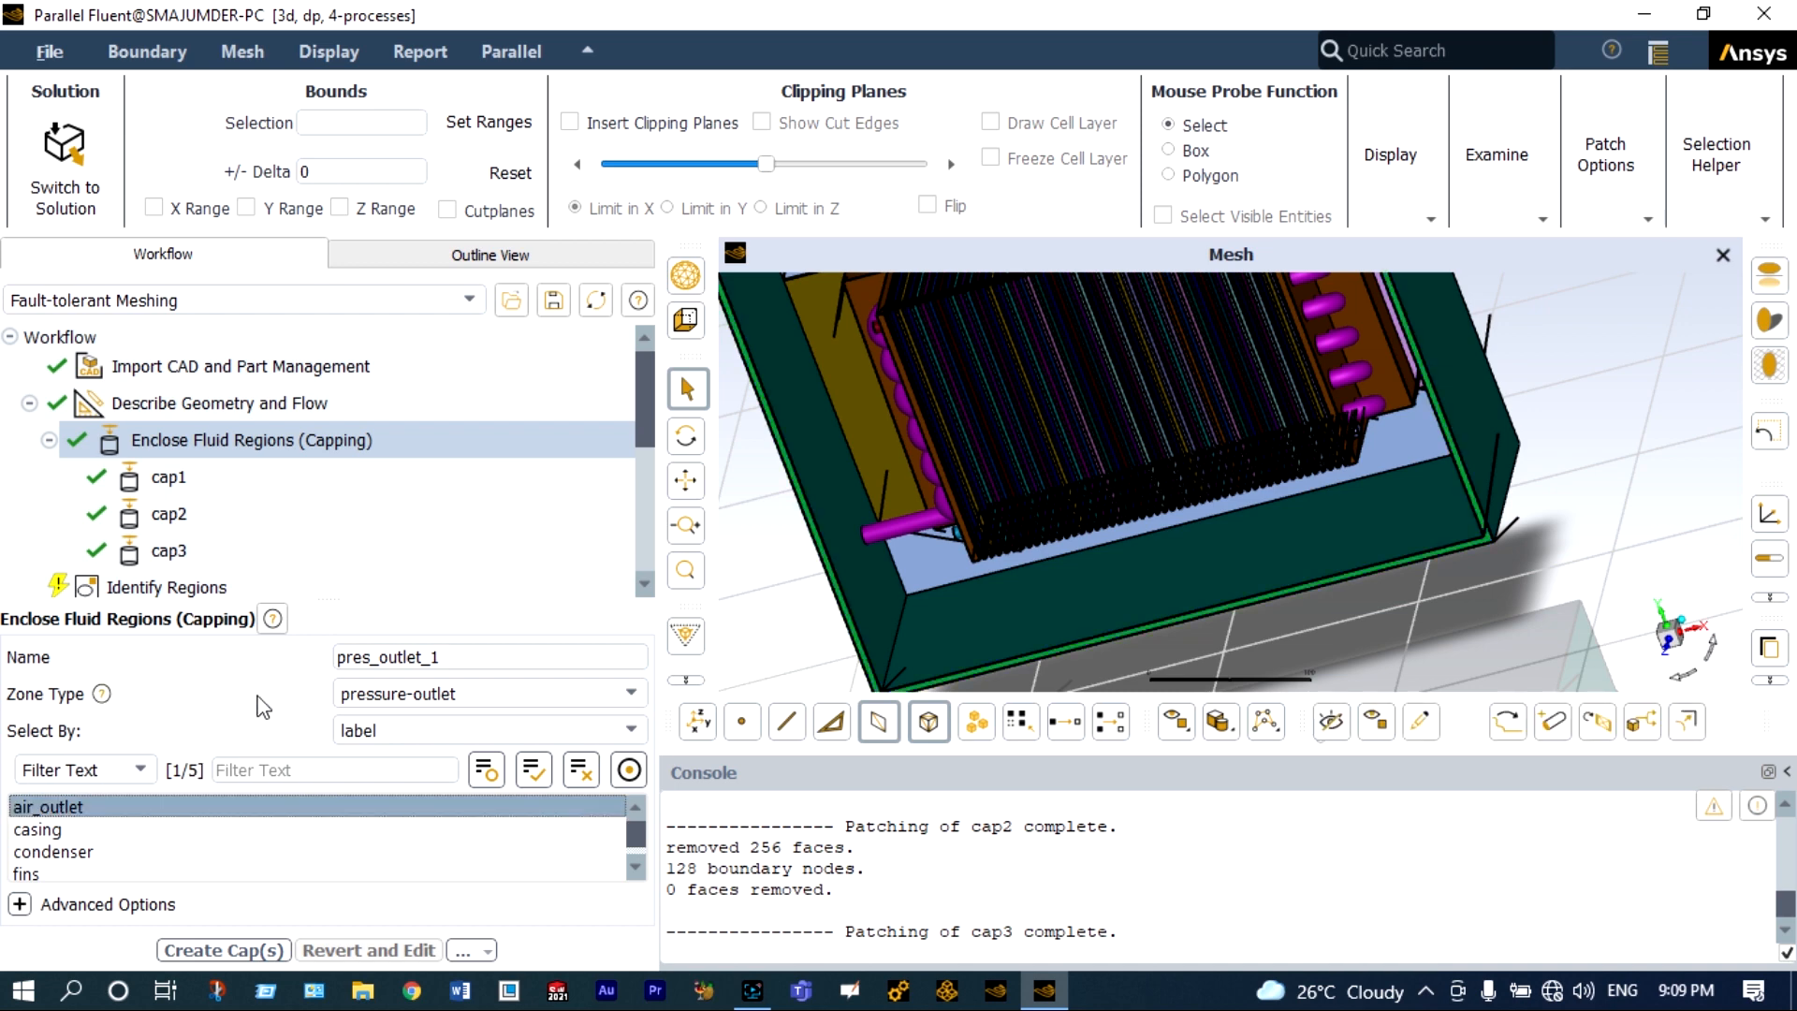
click(448, 657)
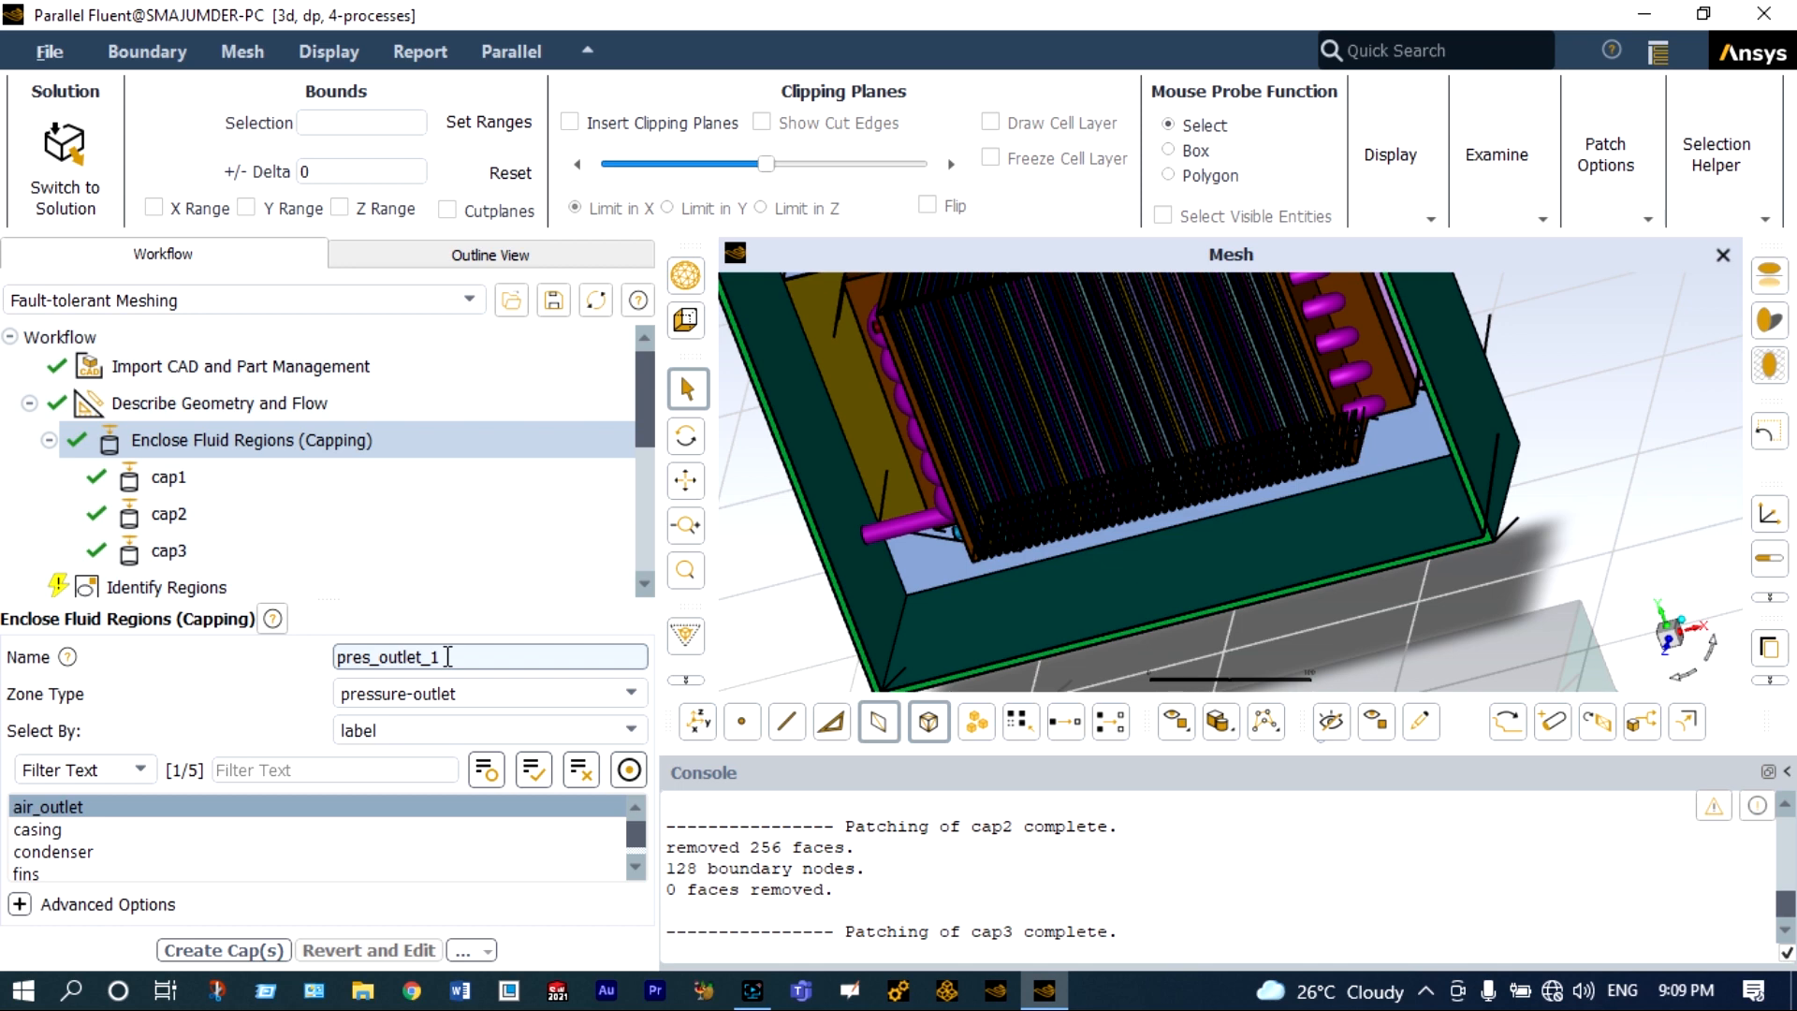
key(ctrl+a)
text(cap4)
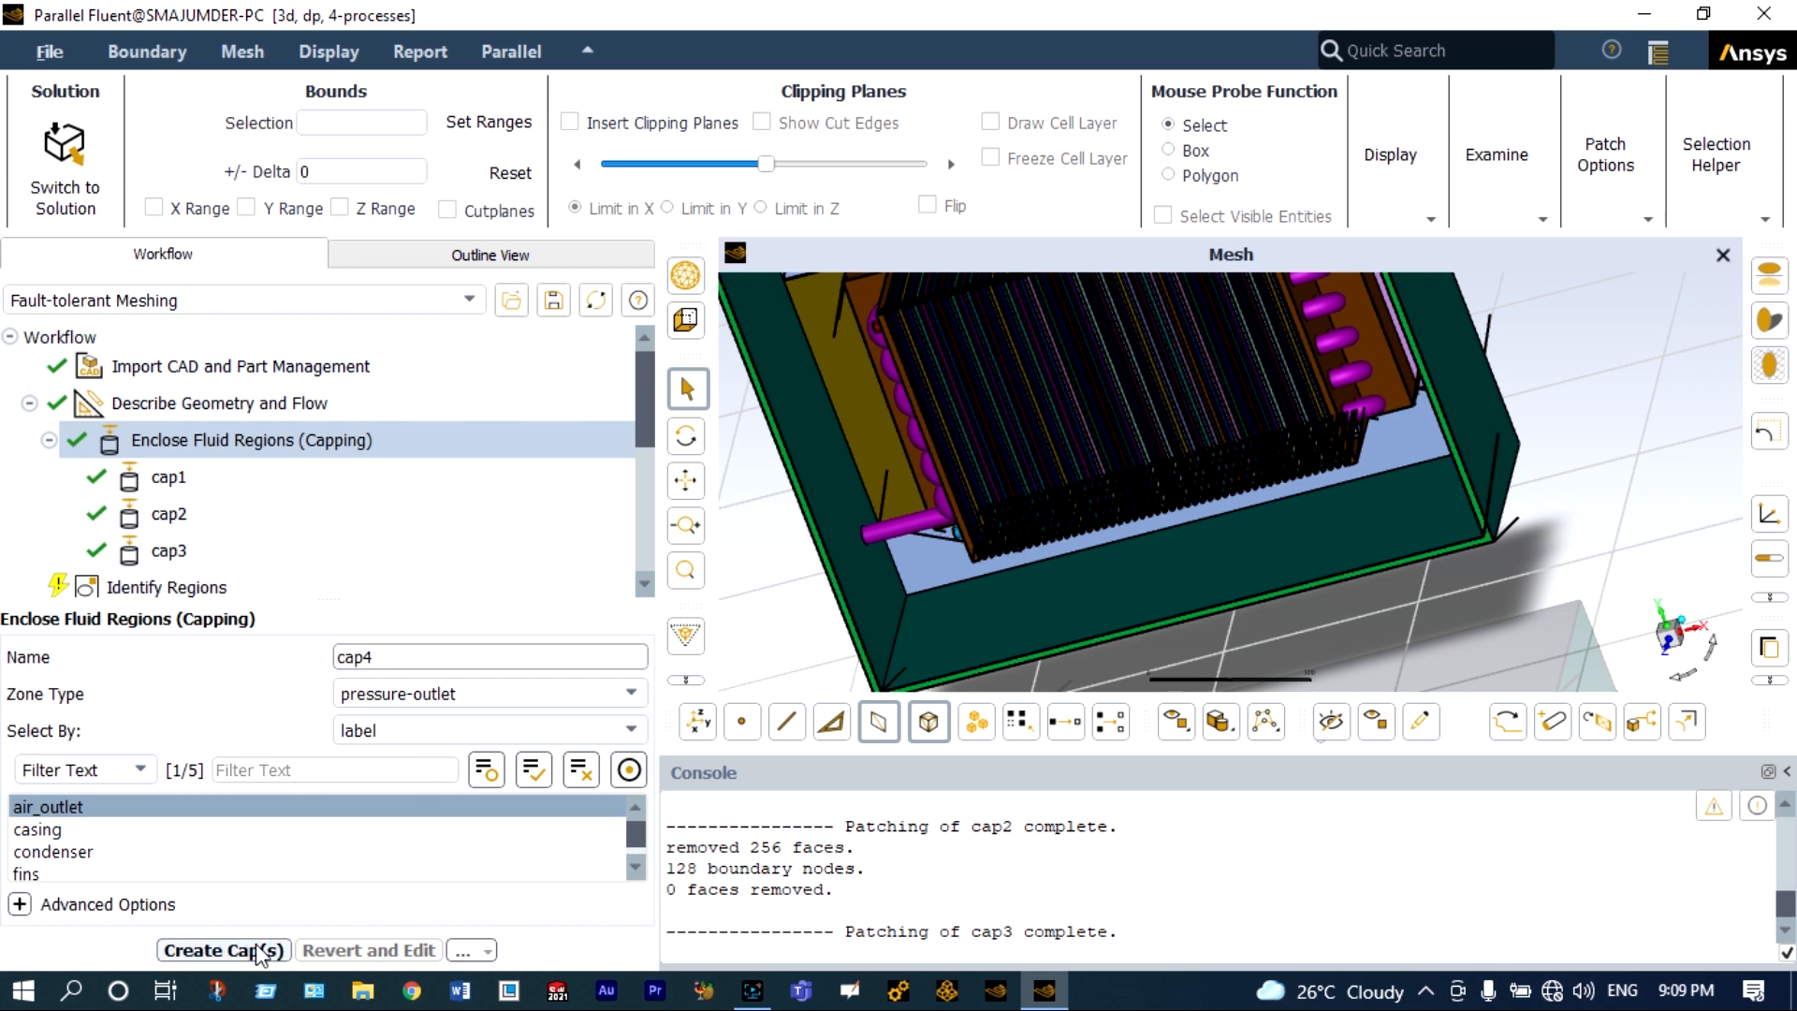
click(261, 953)
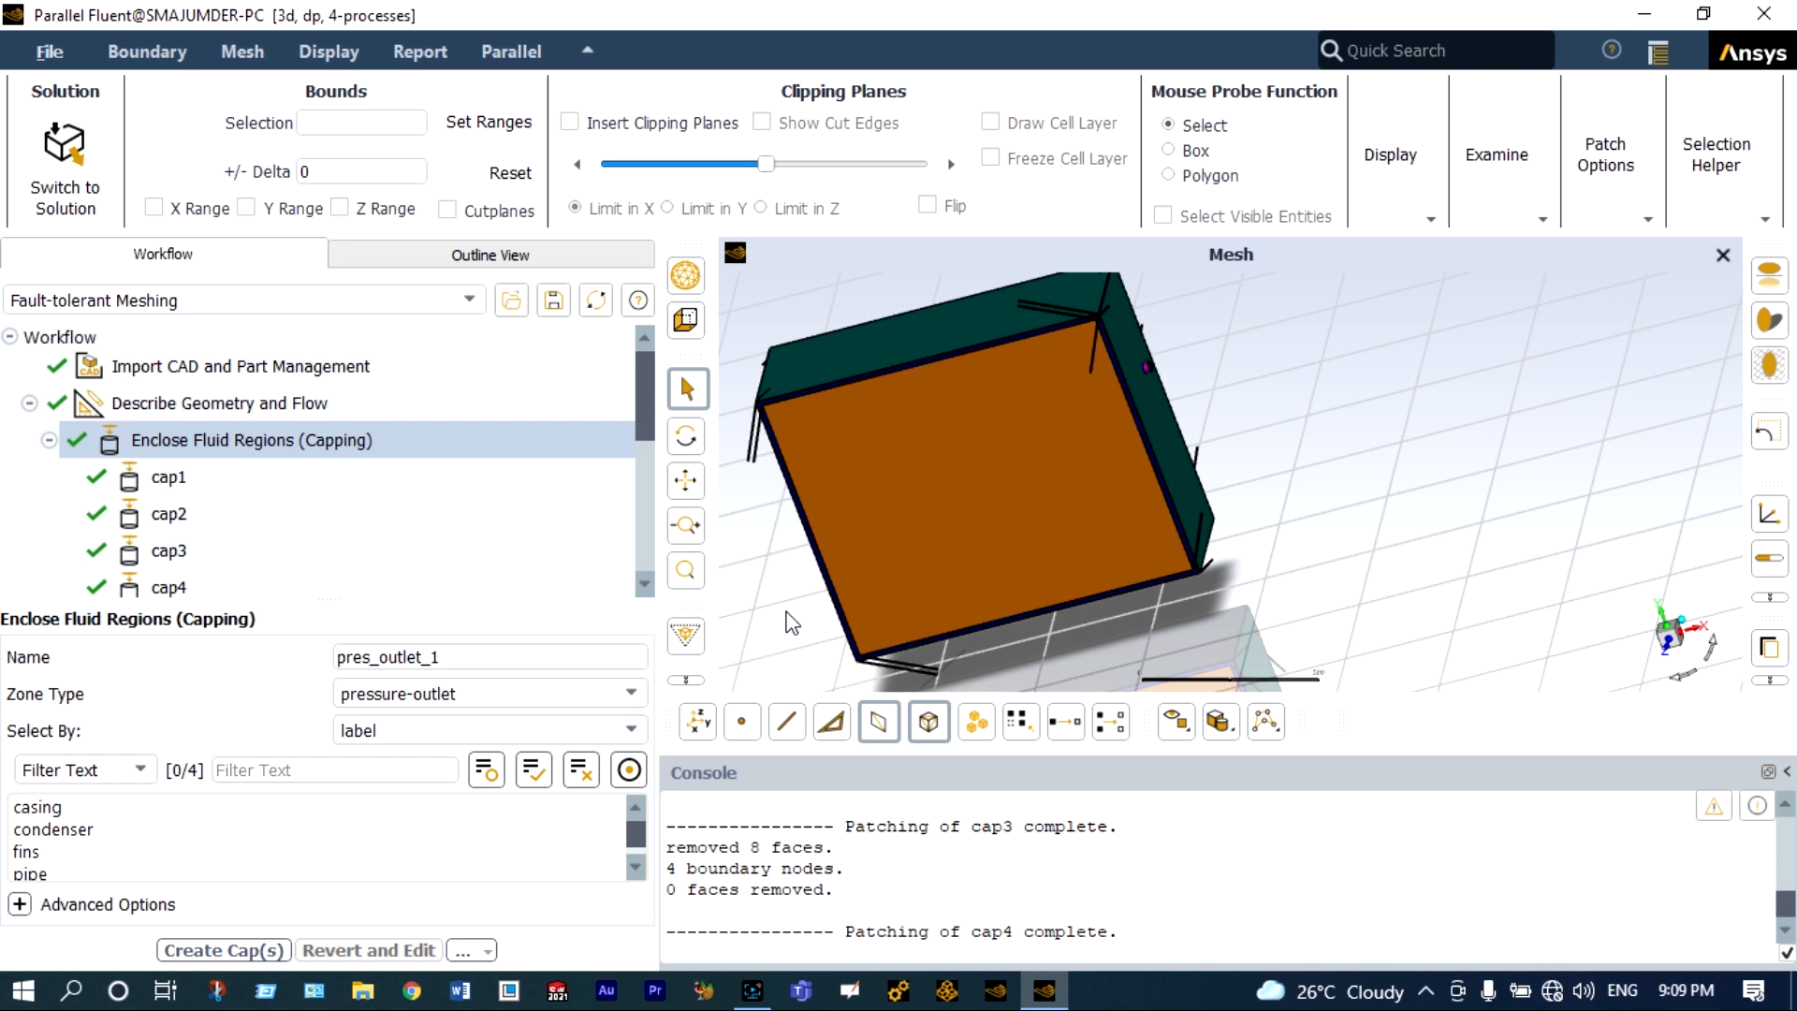
Open the Identify Regions task and select the cap1 object as the location reference for the fluid region.
scroll(747, 596, up, 1)
scroll(775, 579, up, 1)
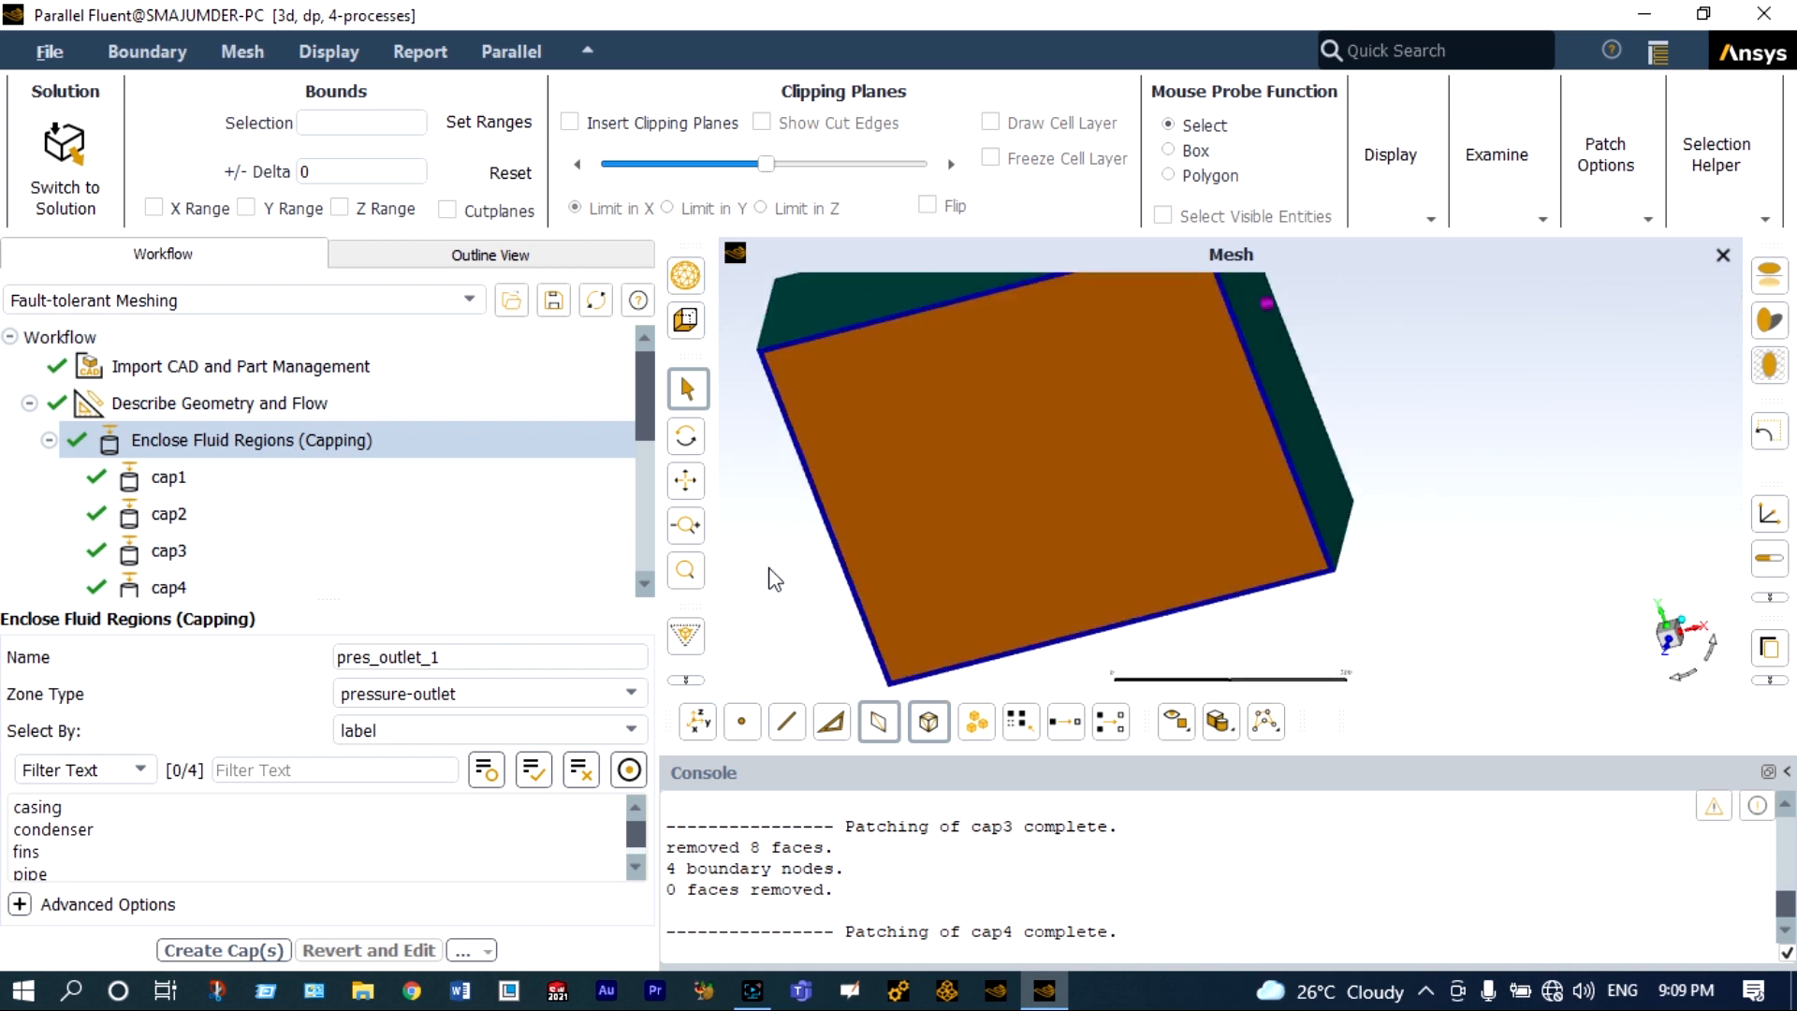
scroll(243, 536, down, 1)
click(243, 526)
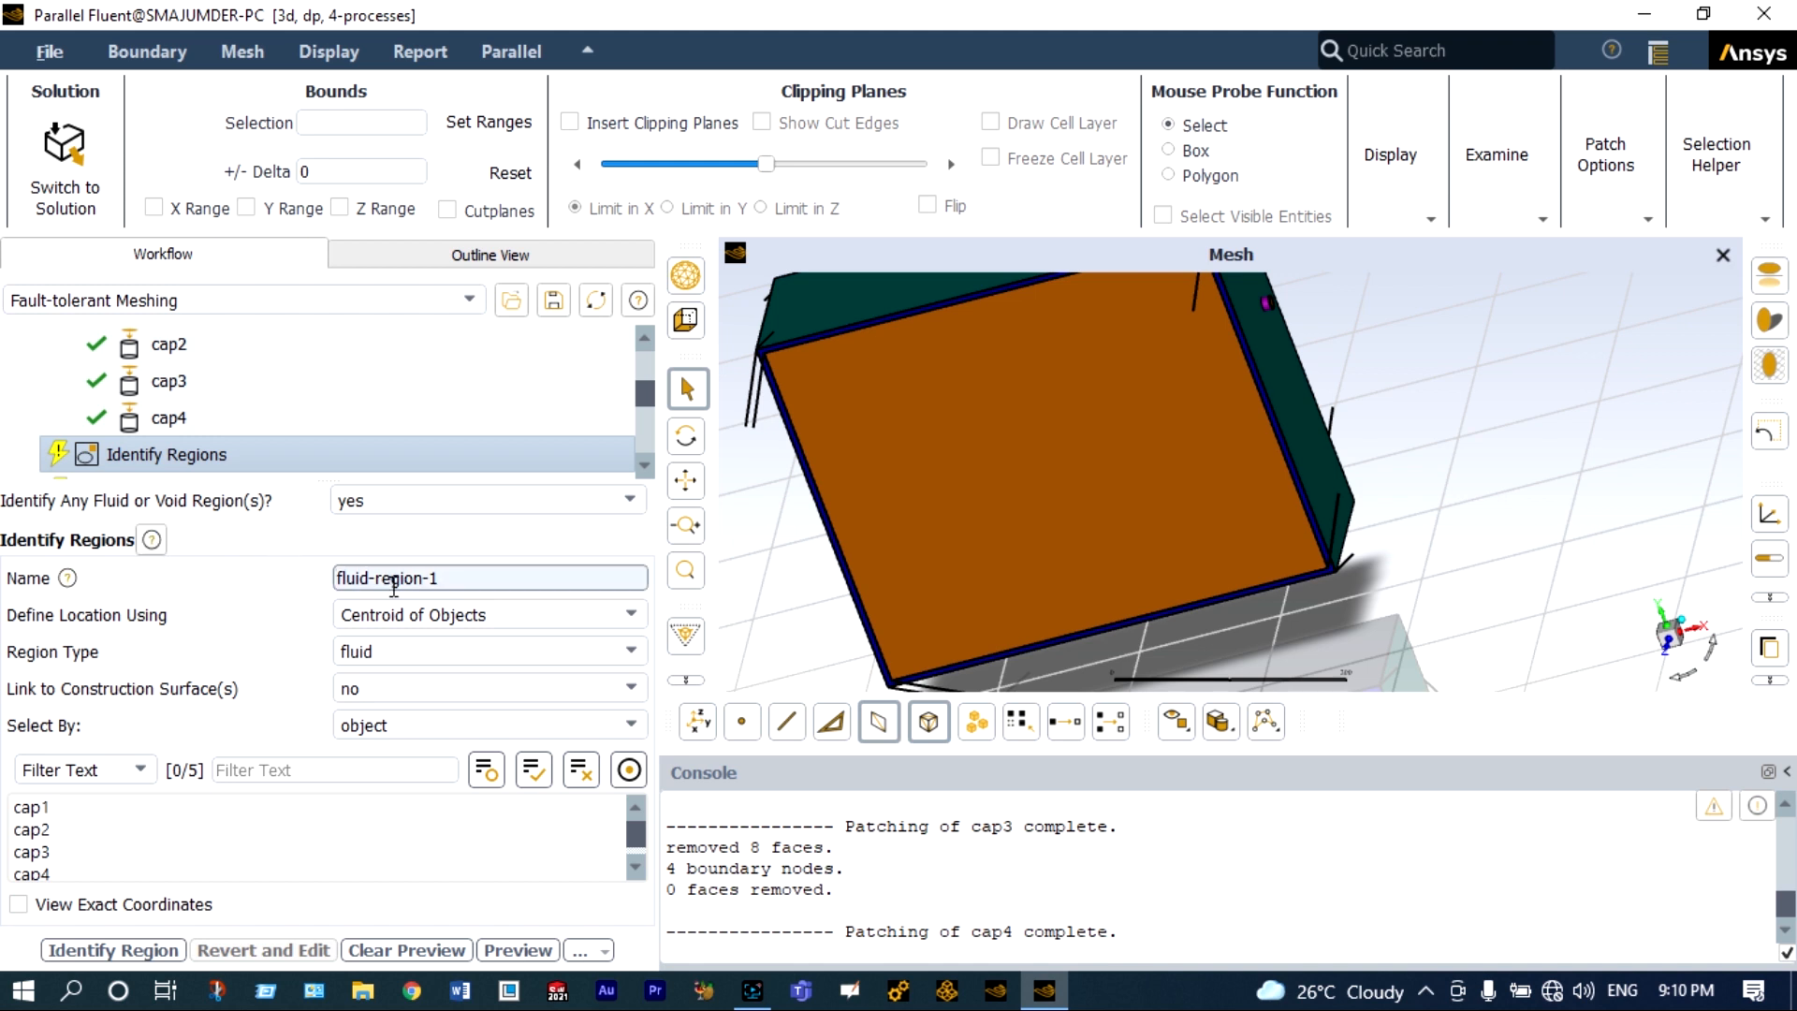
click(519, 613)
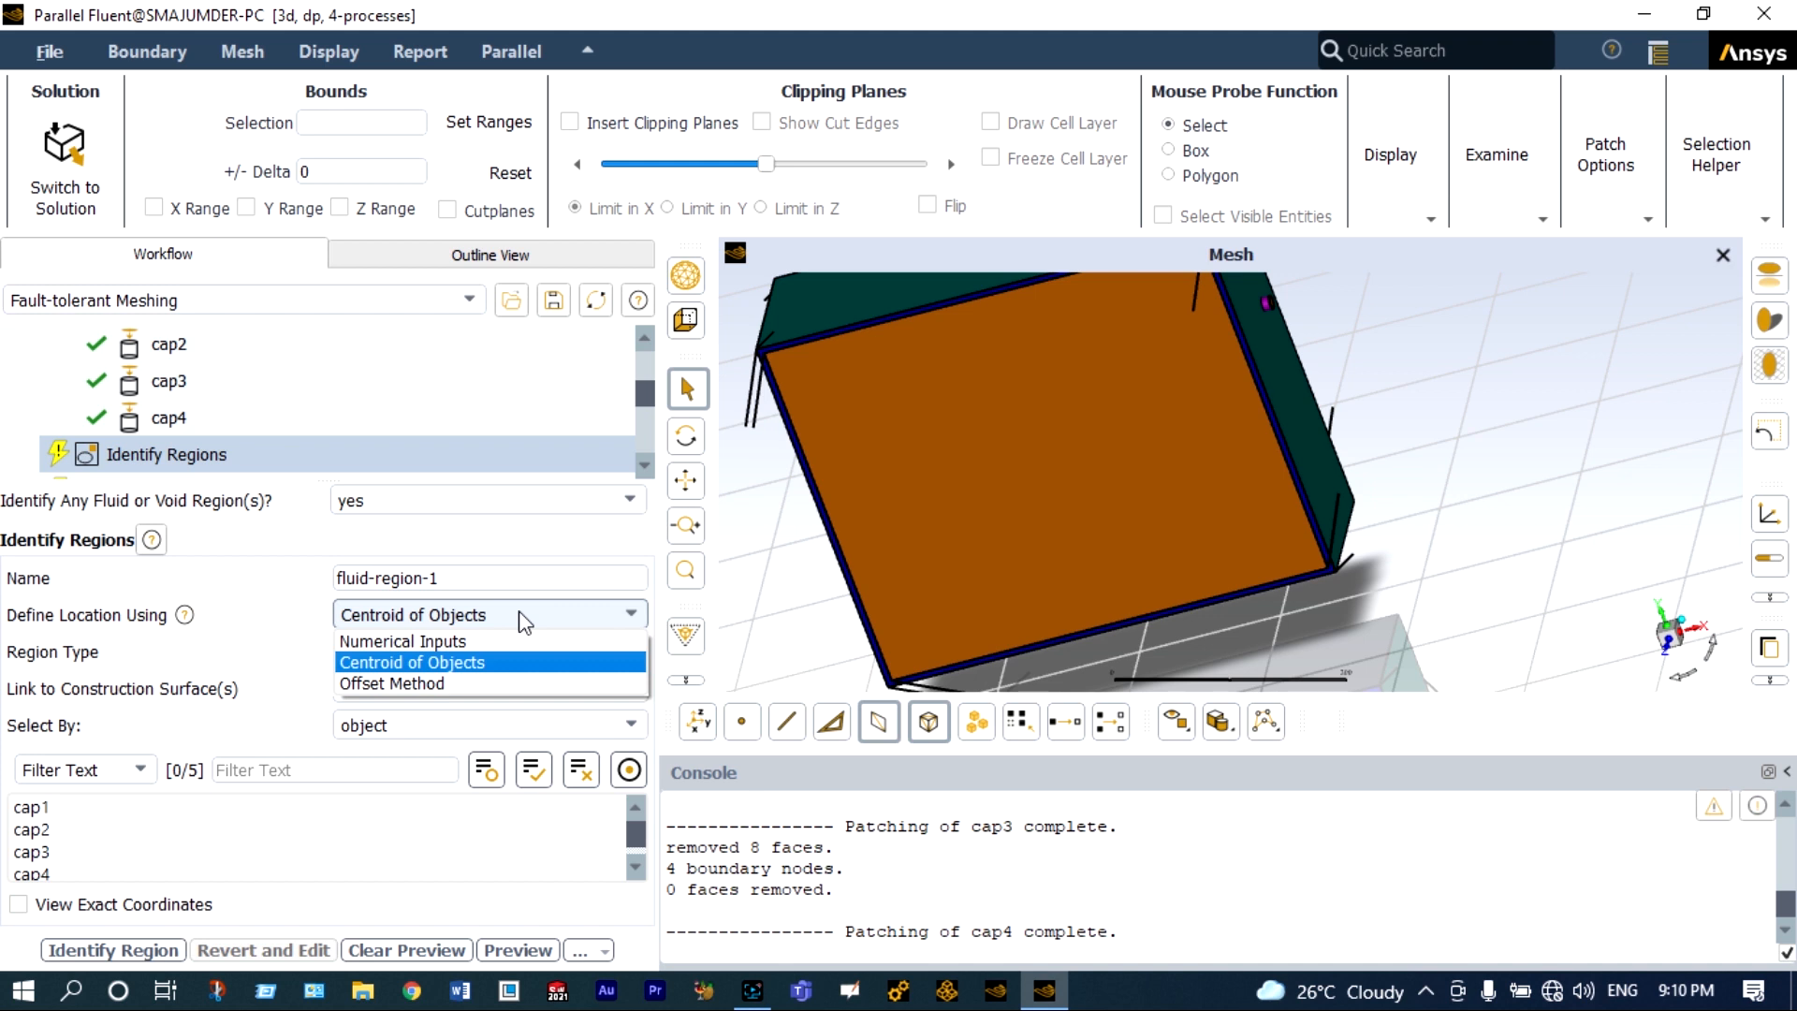
click(63, 800)
click(63, 805)
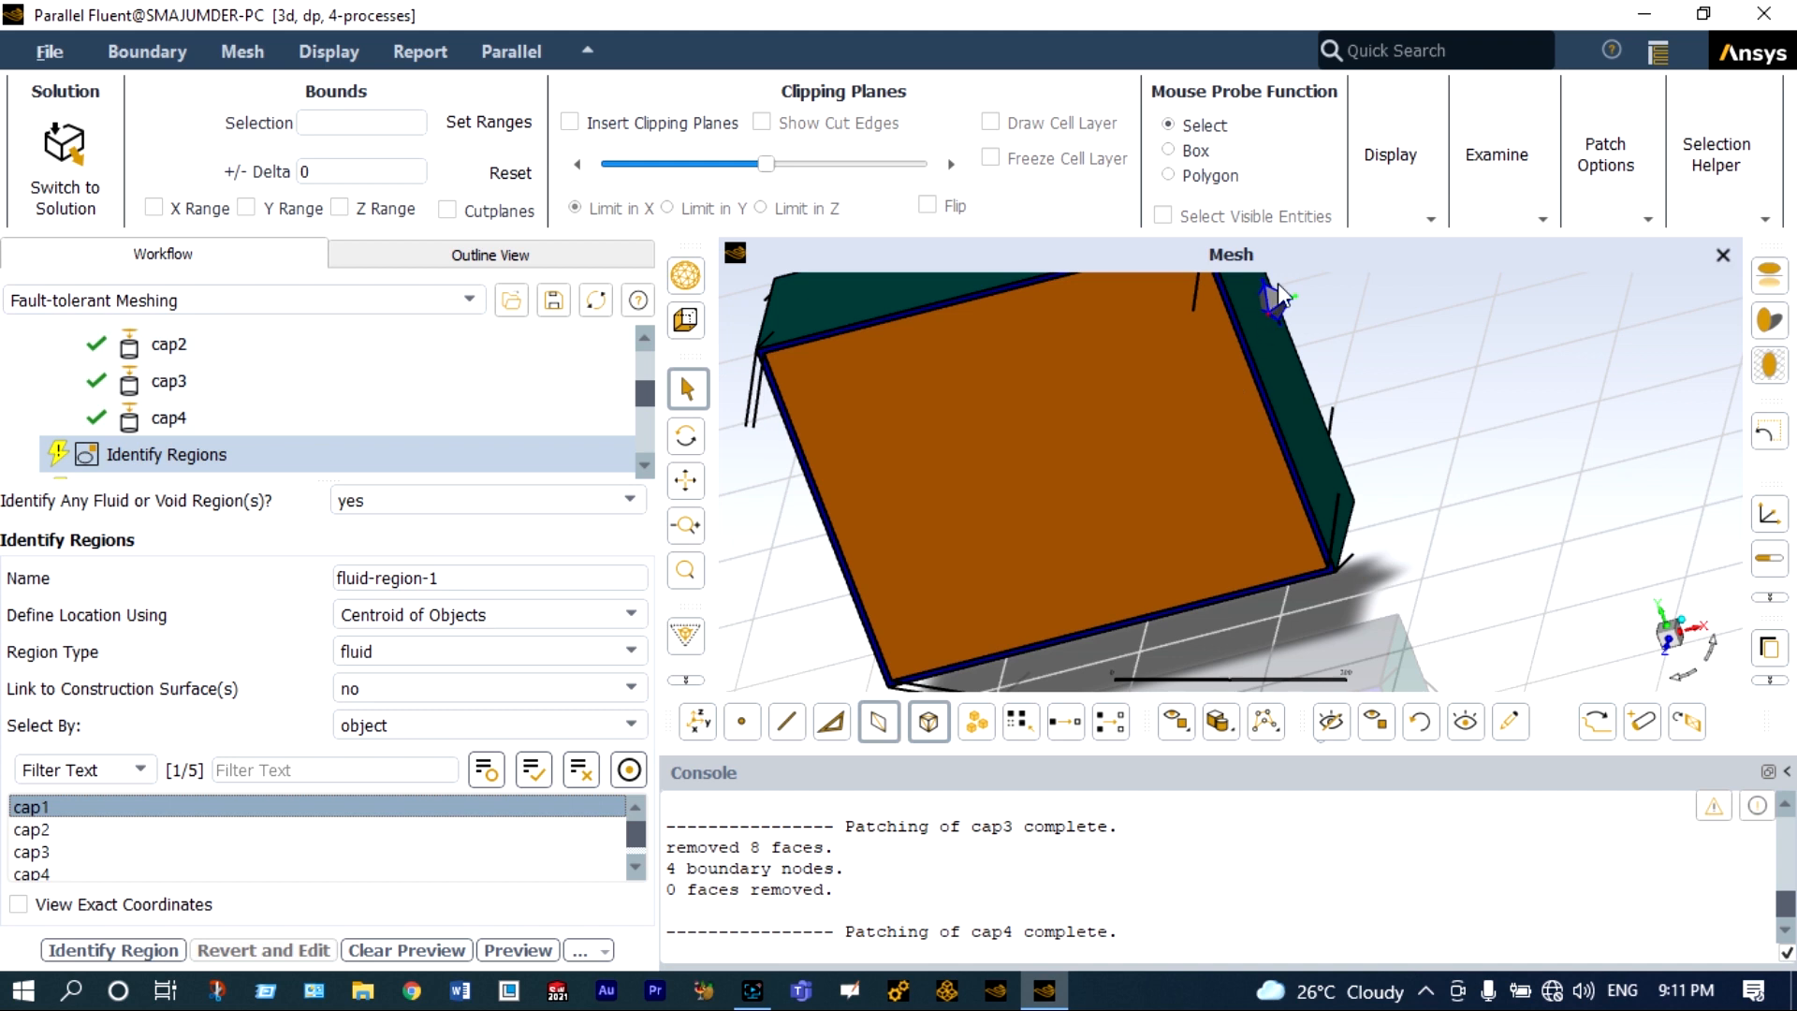
scroll(1278, 283, up, 3)
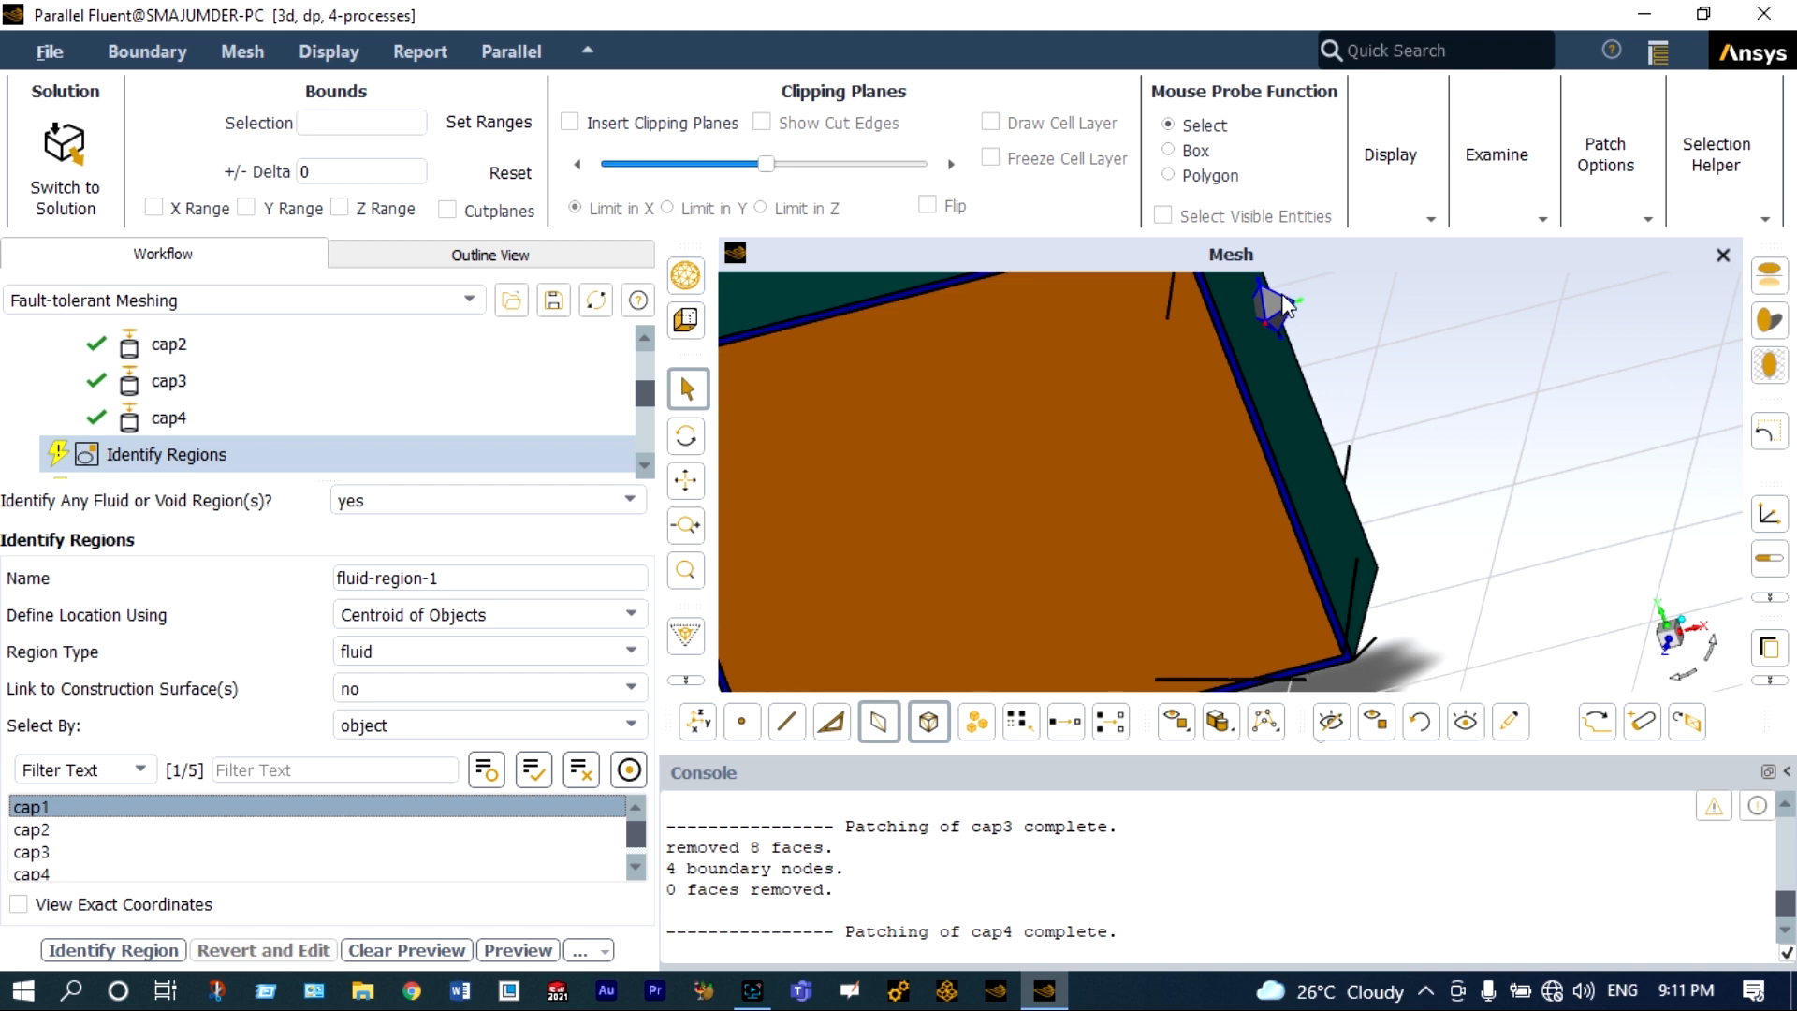
scroll(1284, 304, down, 2)
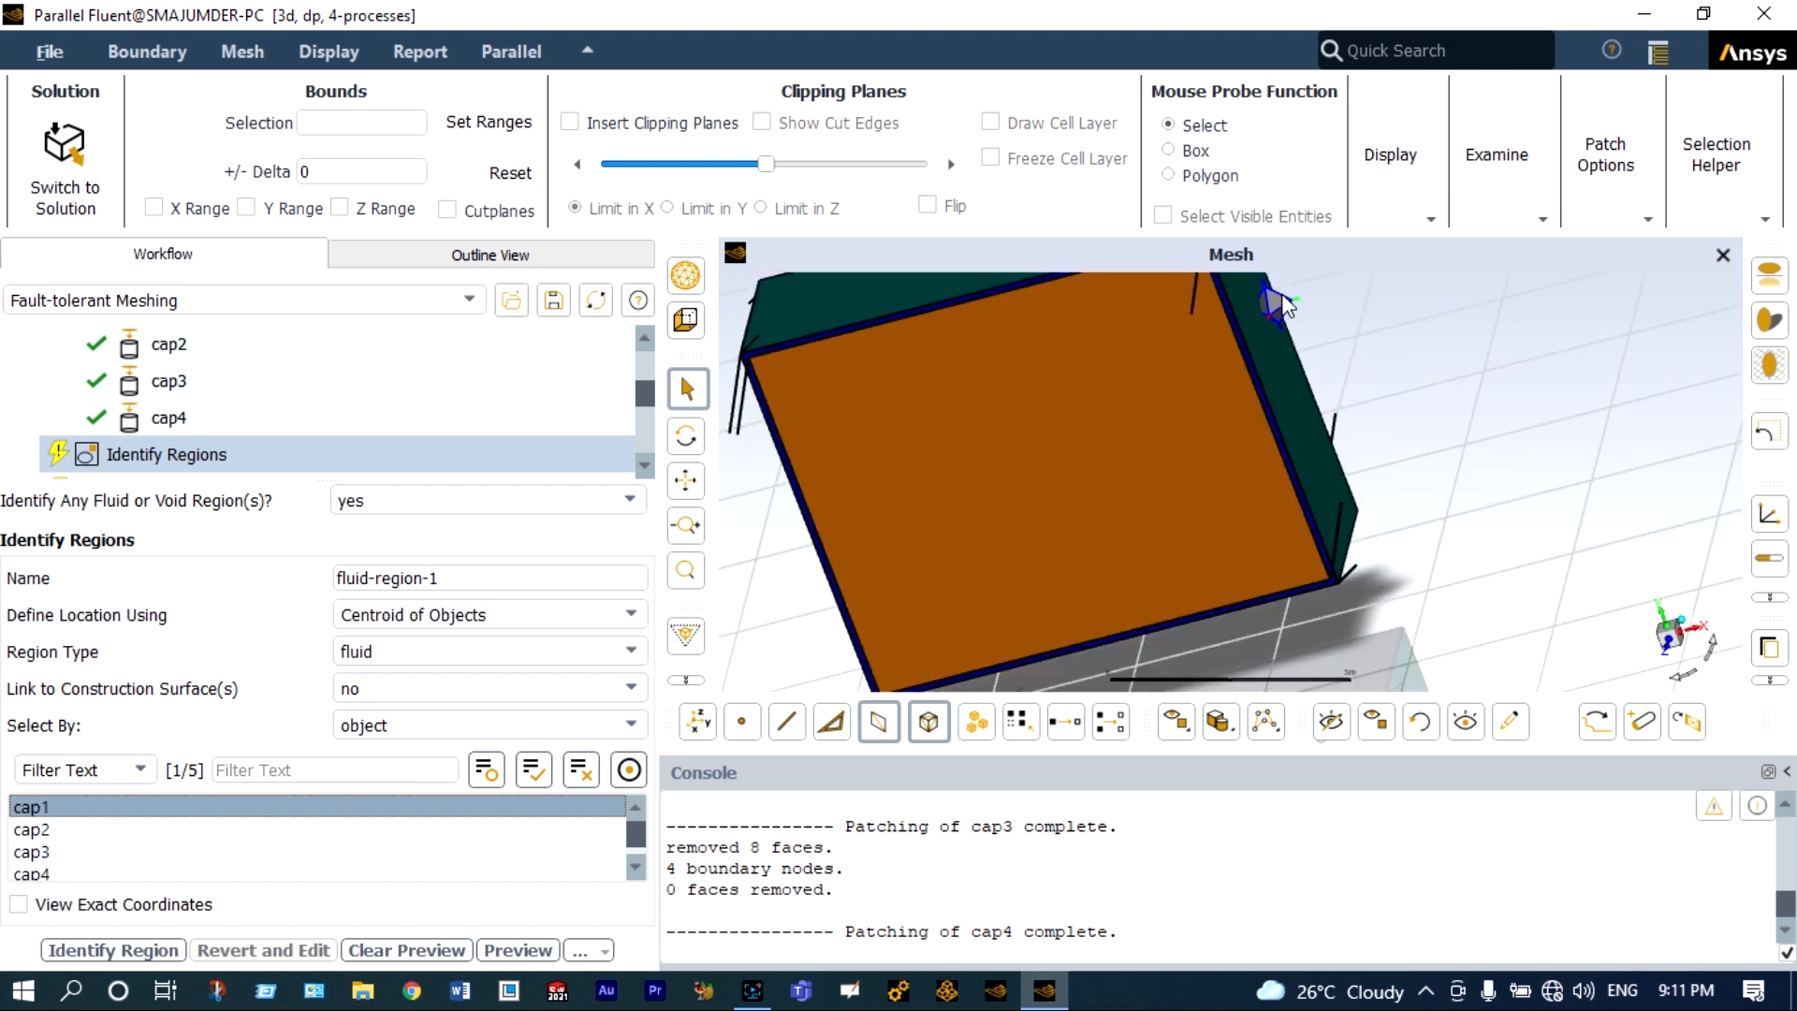
click(1667, 654)
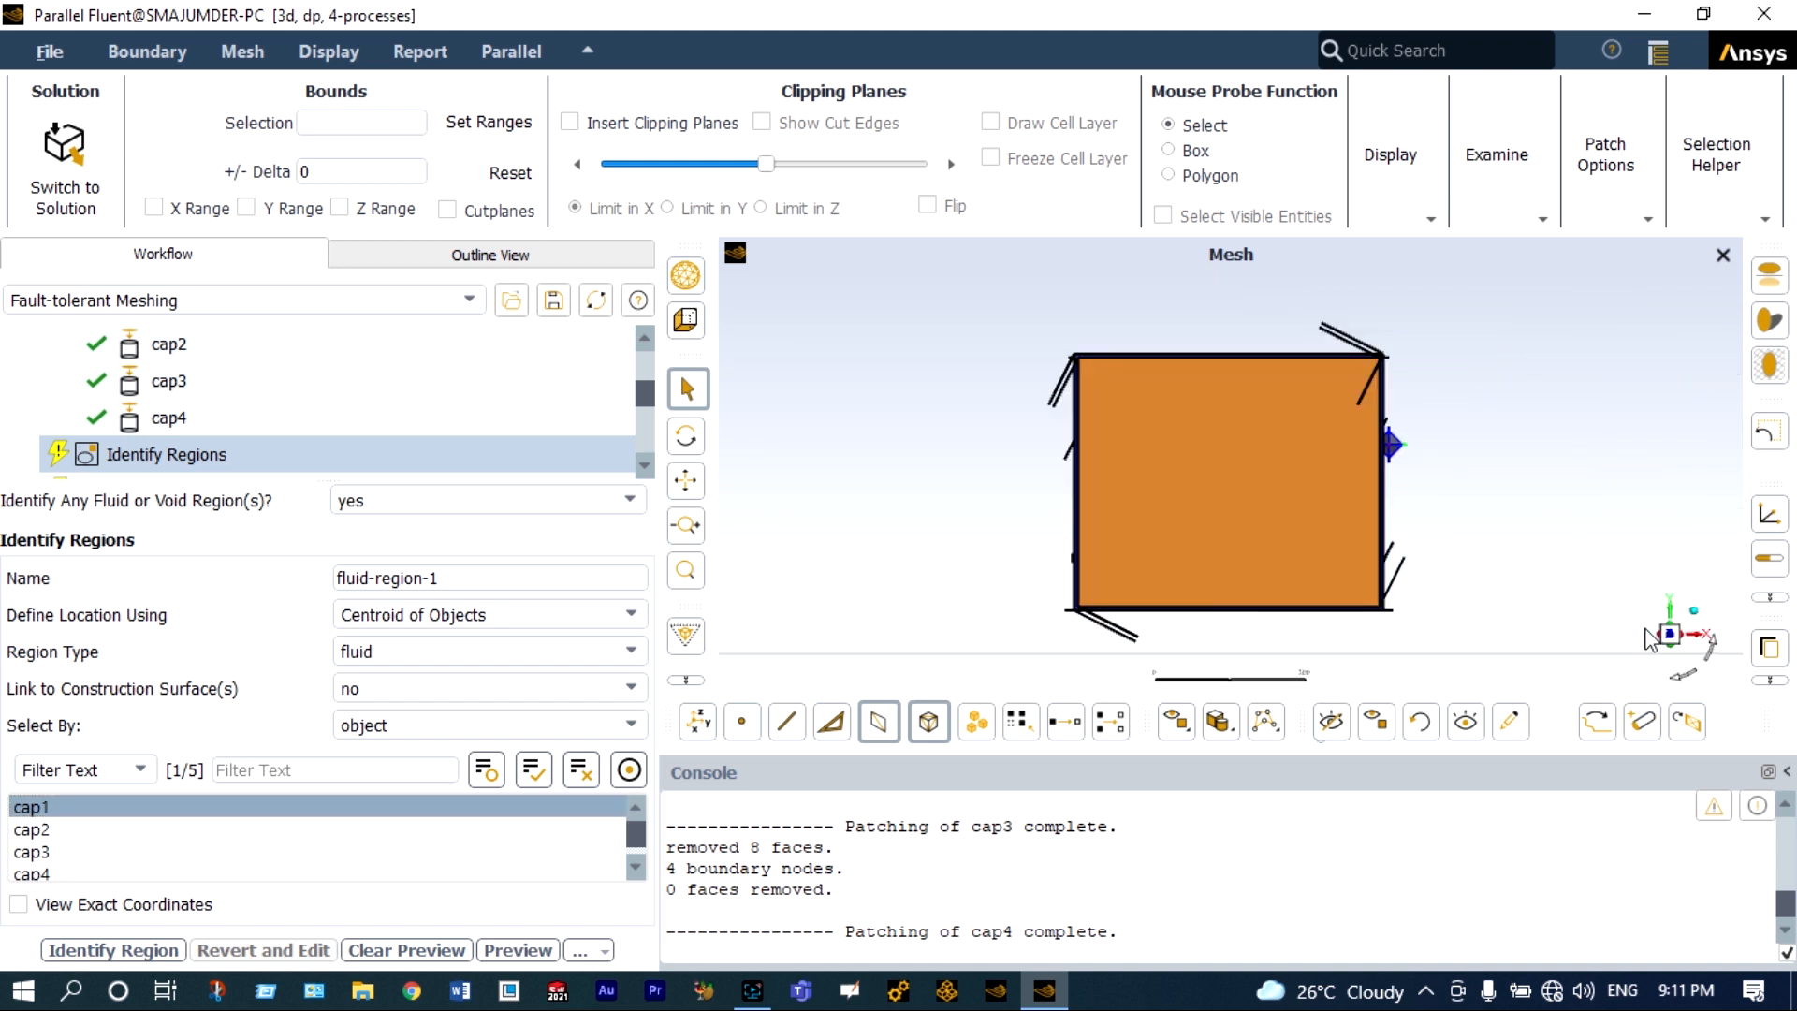
click(1704, 641)
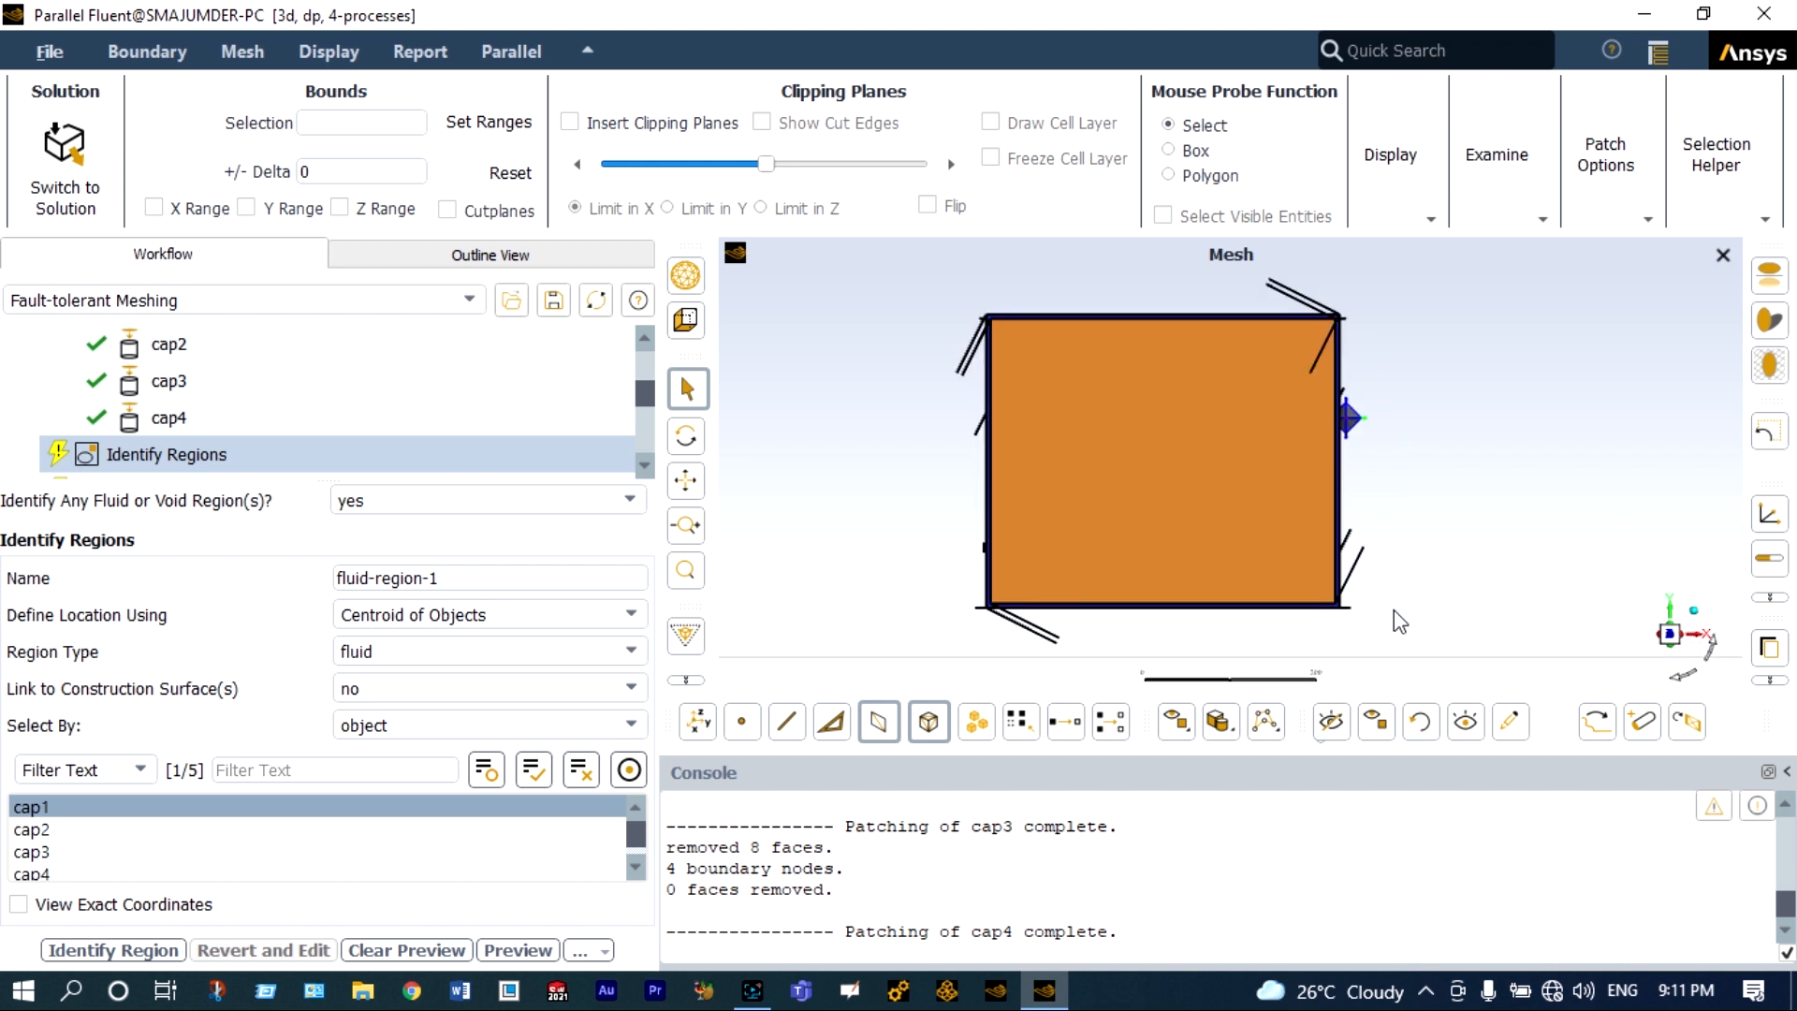
Define the region's location with the Offset Method, using an X offset of -50 from cap1.
click(620, 627)
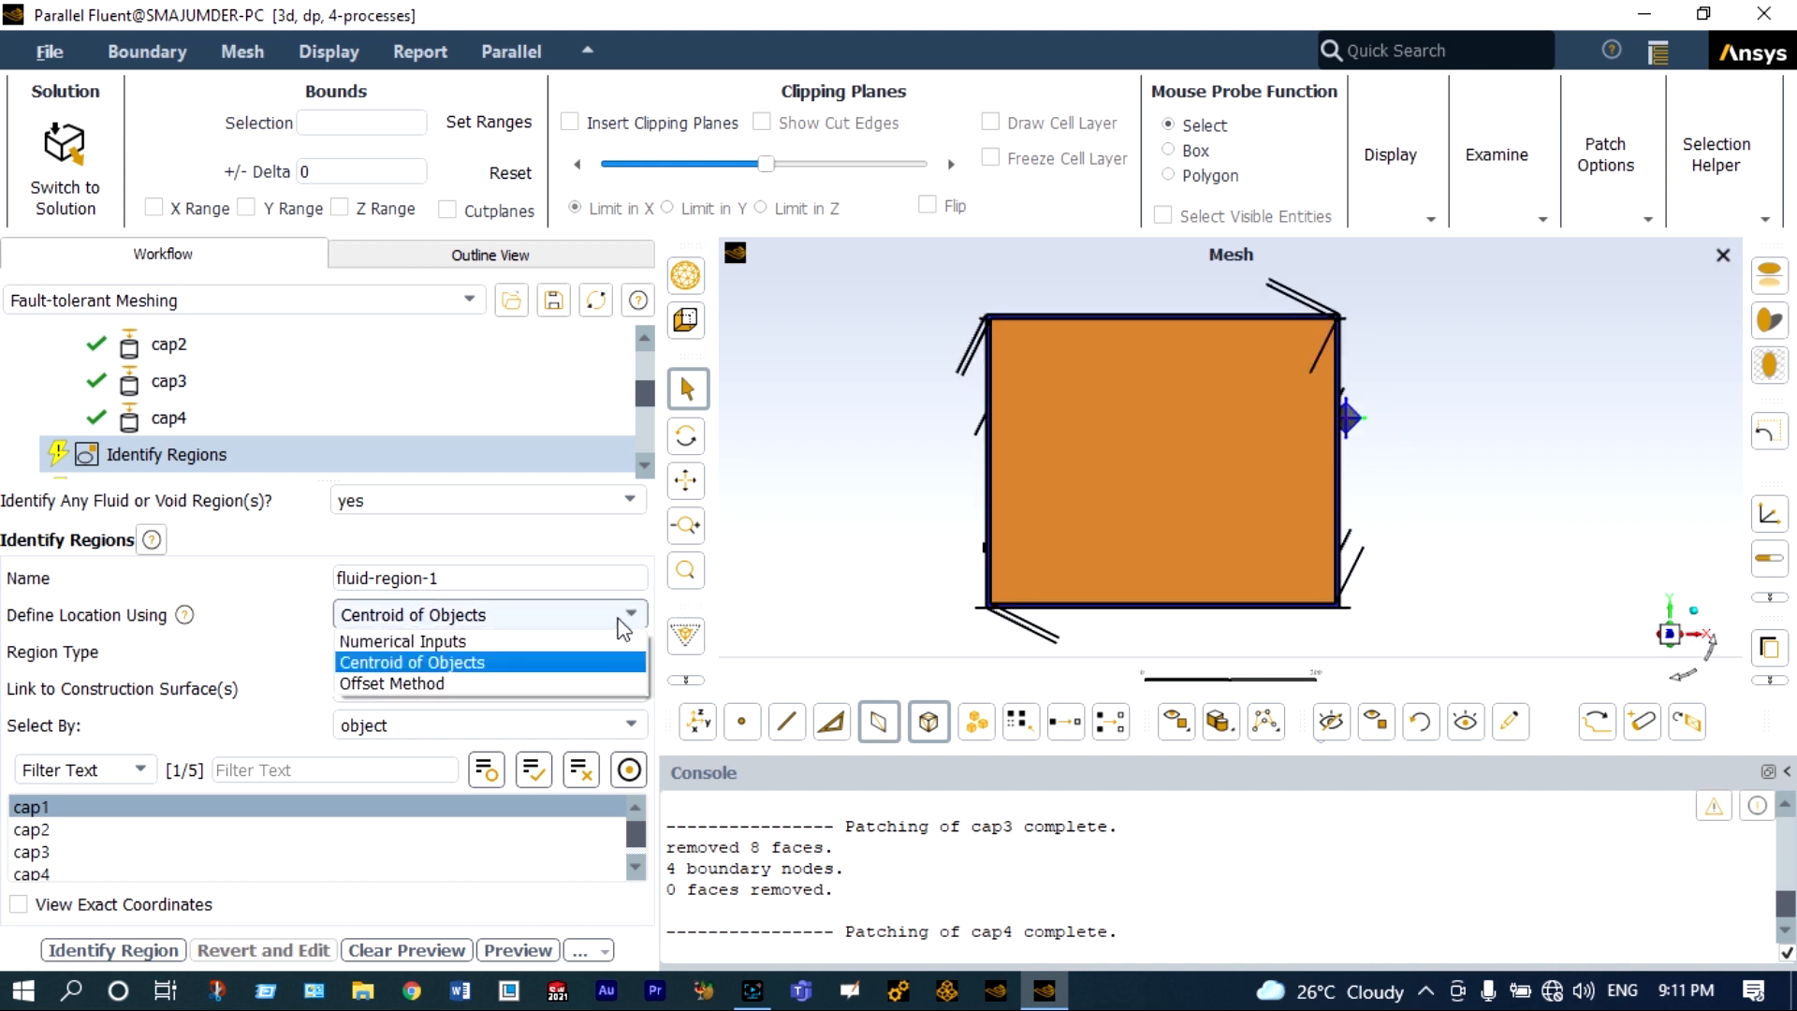
click(548, 684)
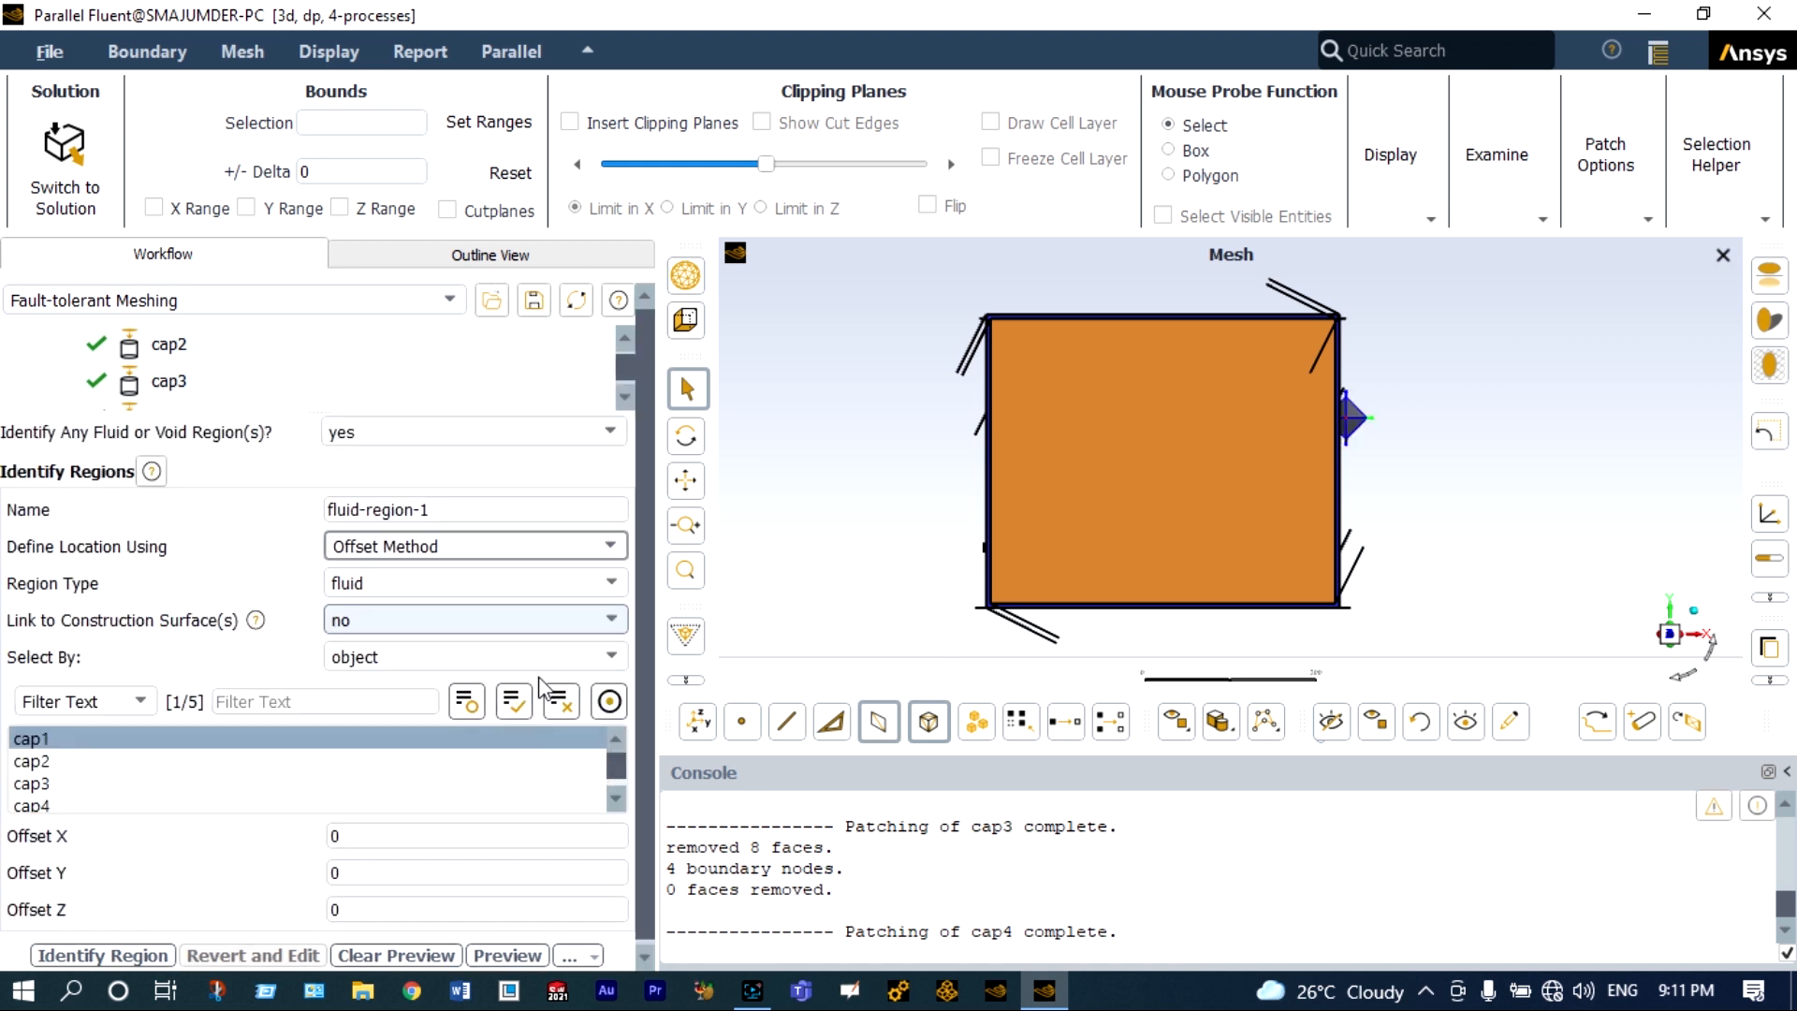
click(333, 838)
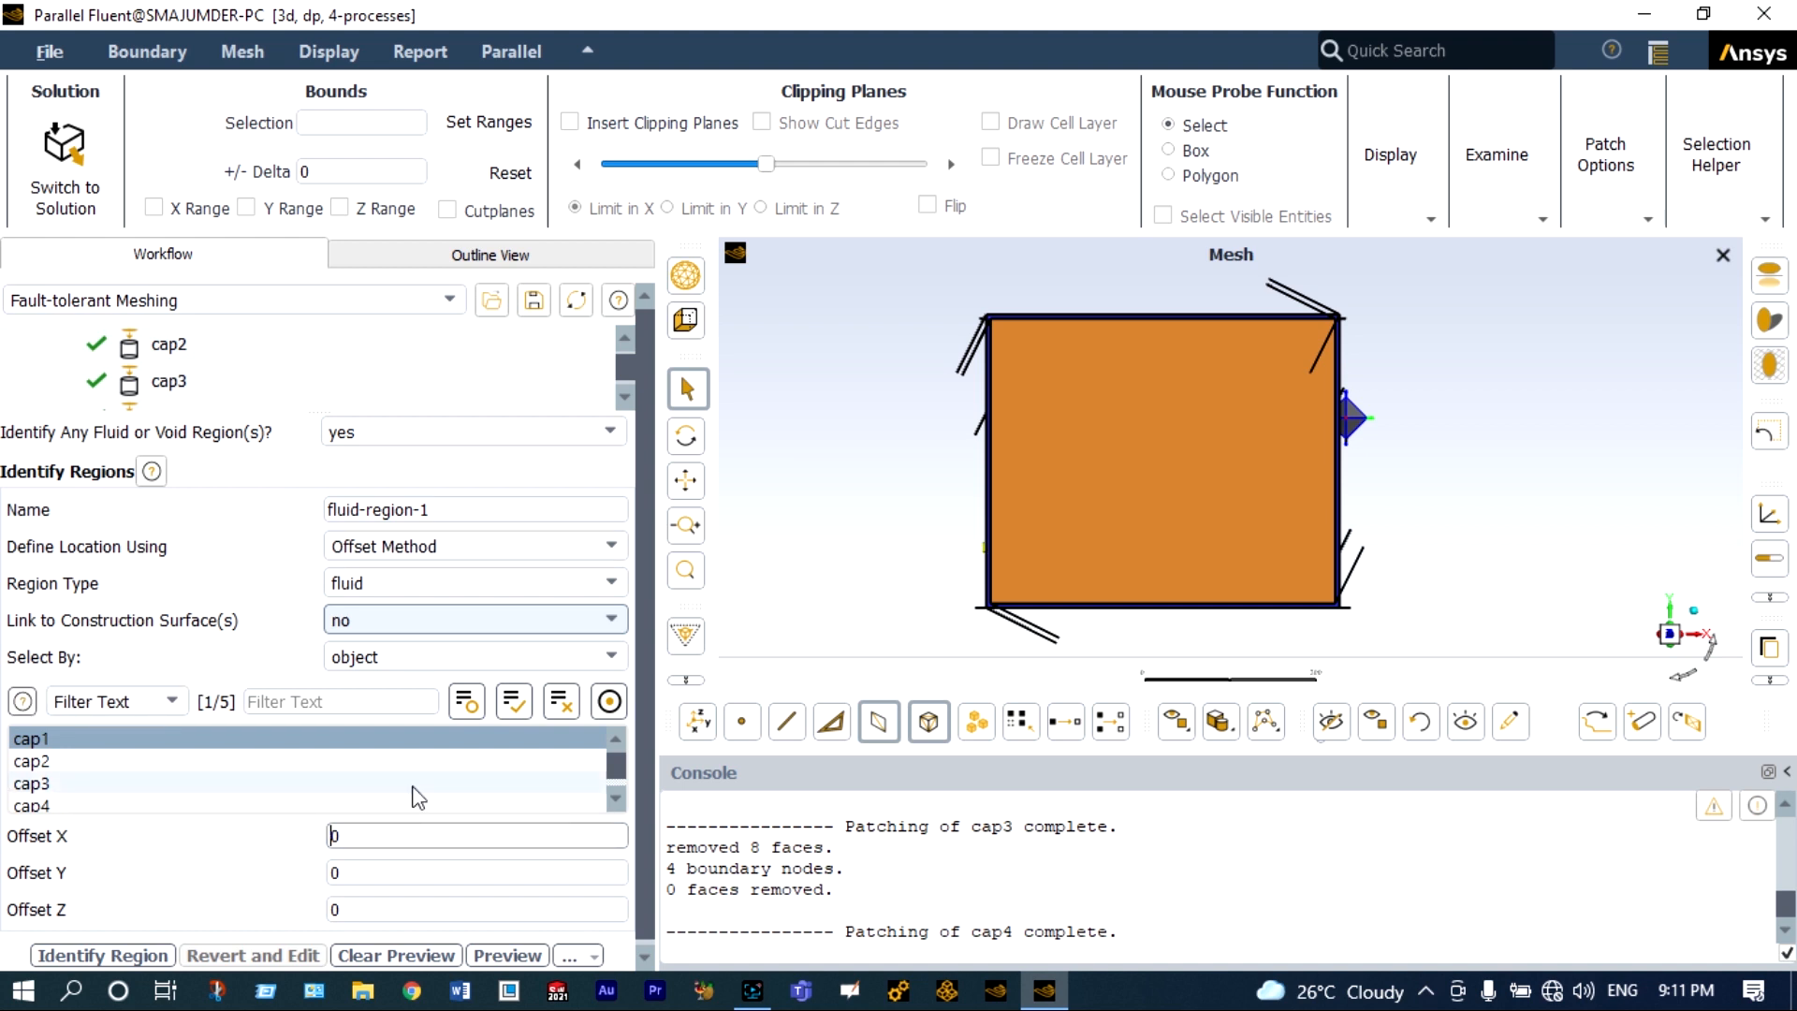
key(BackSpace)
text(-50)
key(Return)
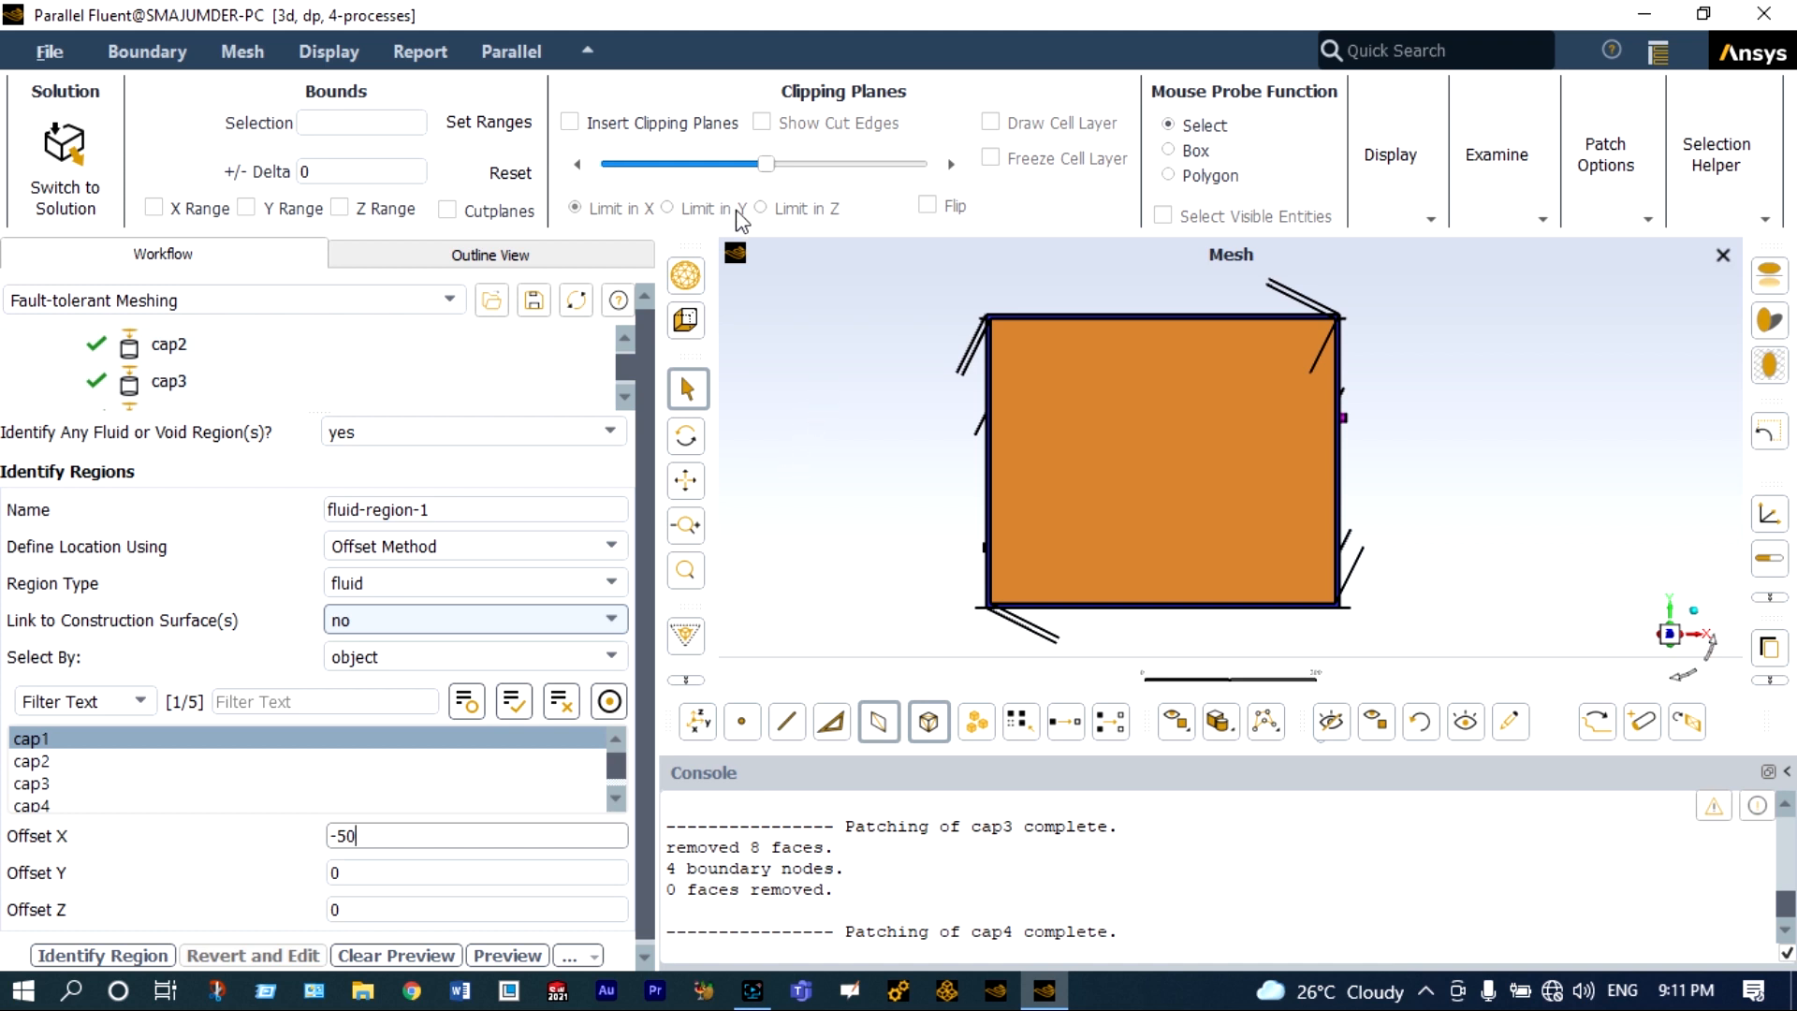
Insert a clipping plane limited in Z to expose the region point relative to the freon pipe.
click(569, 123)
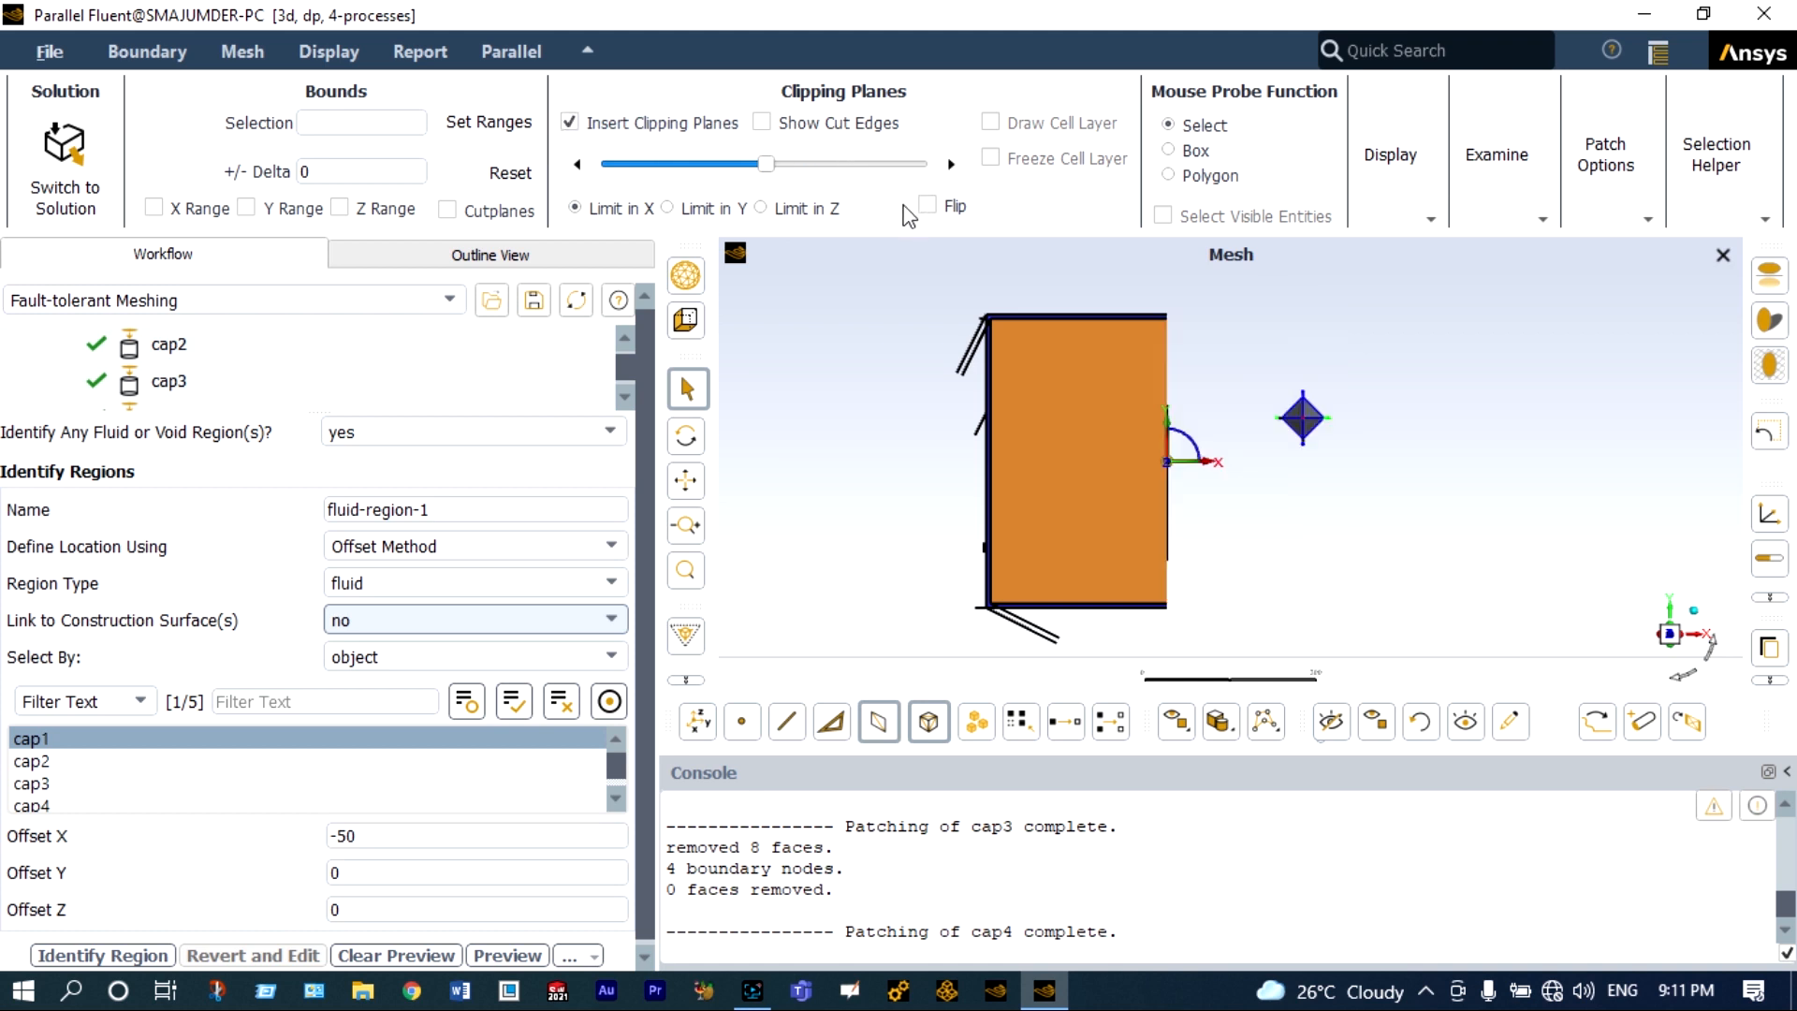
click(764, 209)
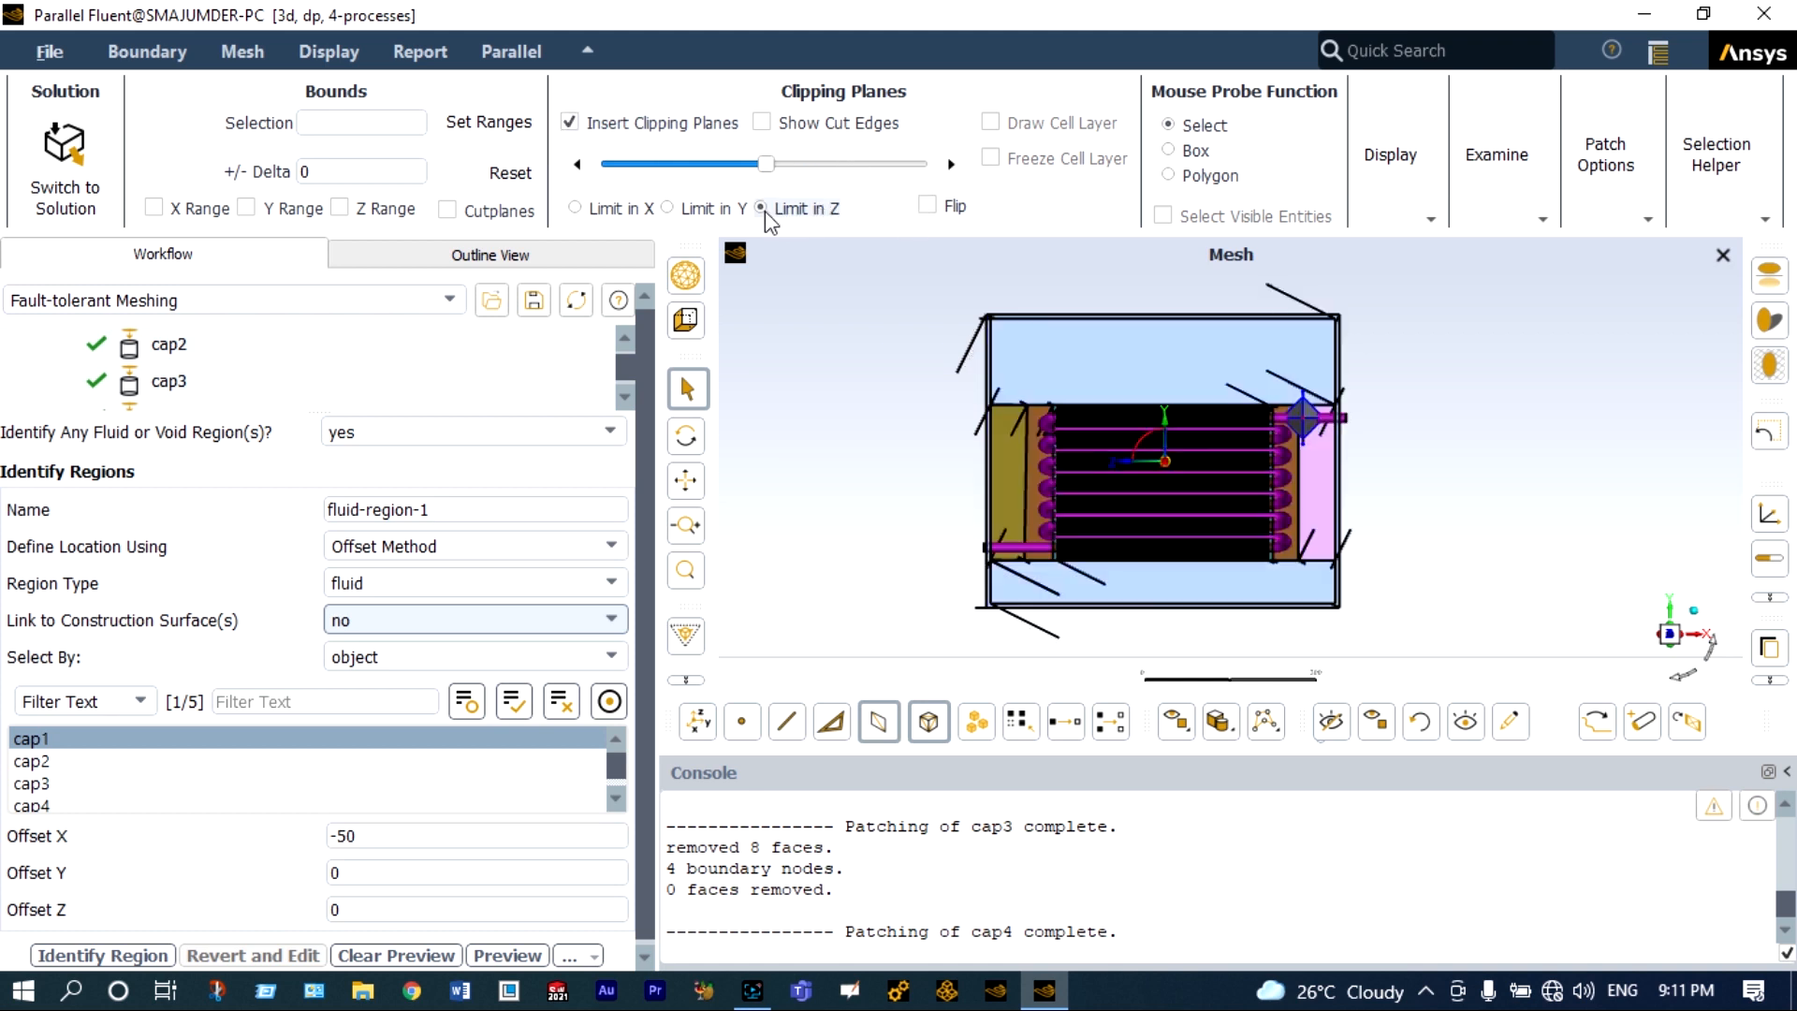
scroll(1312, 425, up, 5)
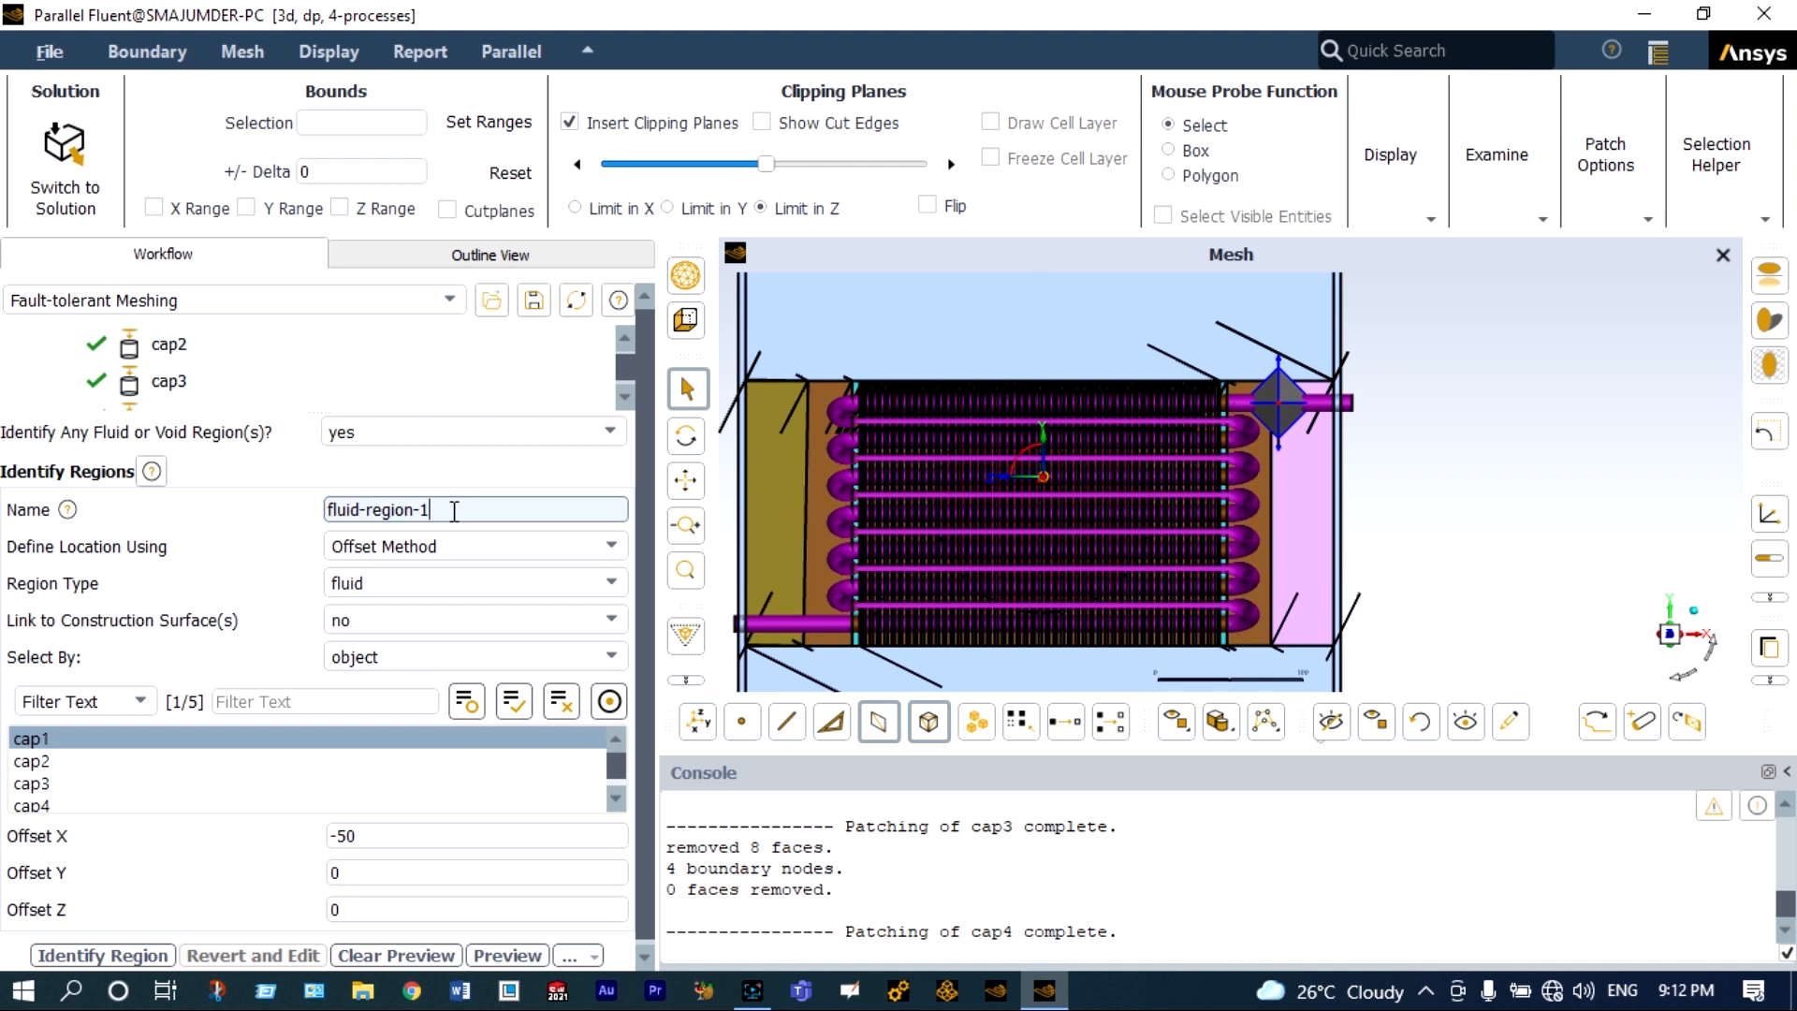
Name the fluid region freon-domain and identify it.
key(BackSpace)
key(BackSpace)
key(BackSpace)
key(BackSpace)
key(BackSpace)
key(BackSpace)
key(BackSpace)
key(BackSpace)
key(BackSpace)
key(BackSpace)
key(BackSpace)
key(BackSpace)
key(BackSpace)
key(BackSpace)
text(freon-domain)
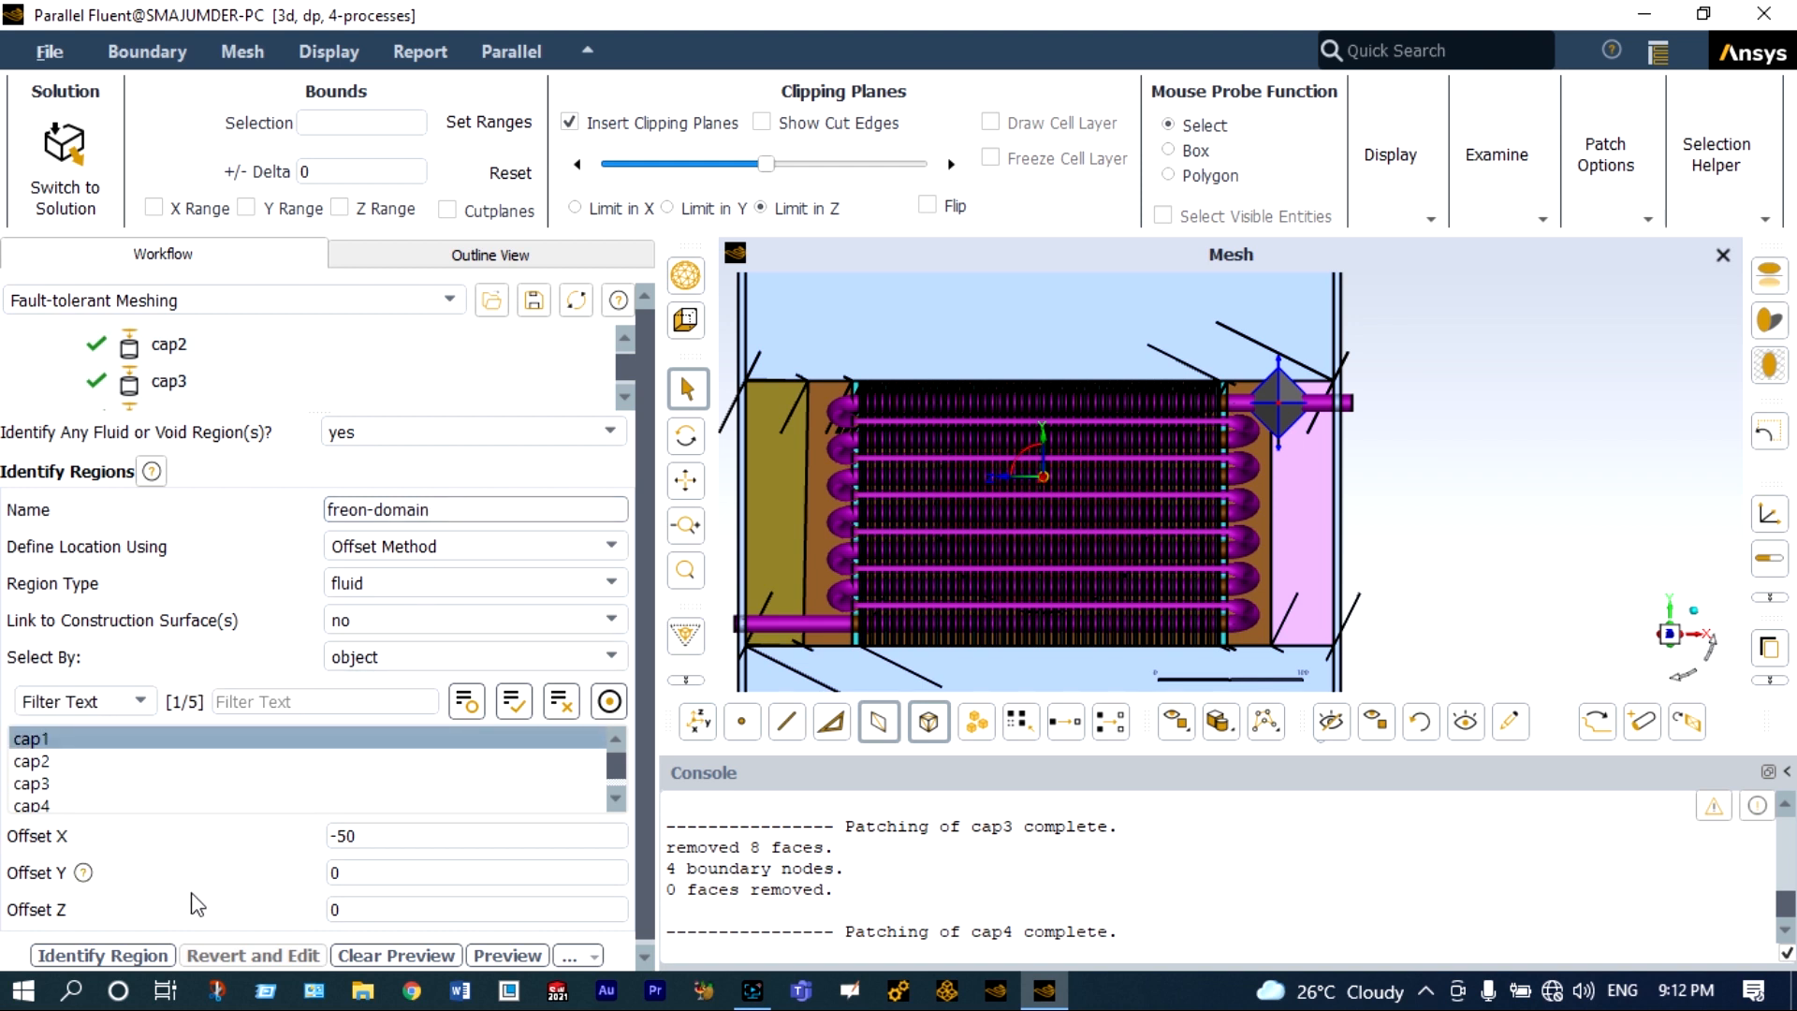
click(139, 955)
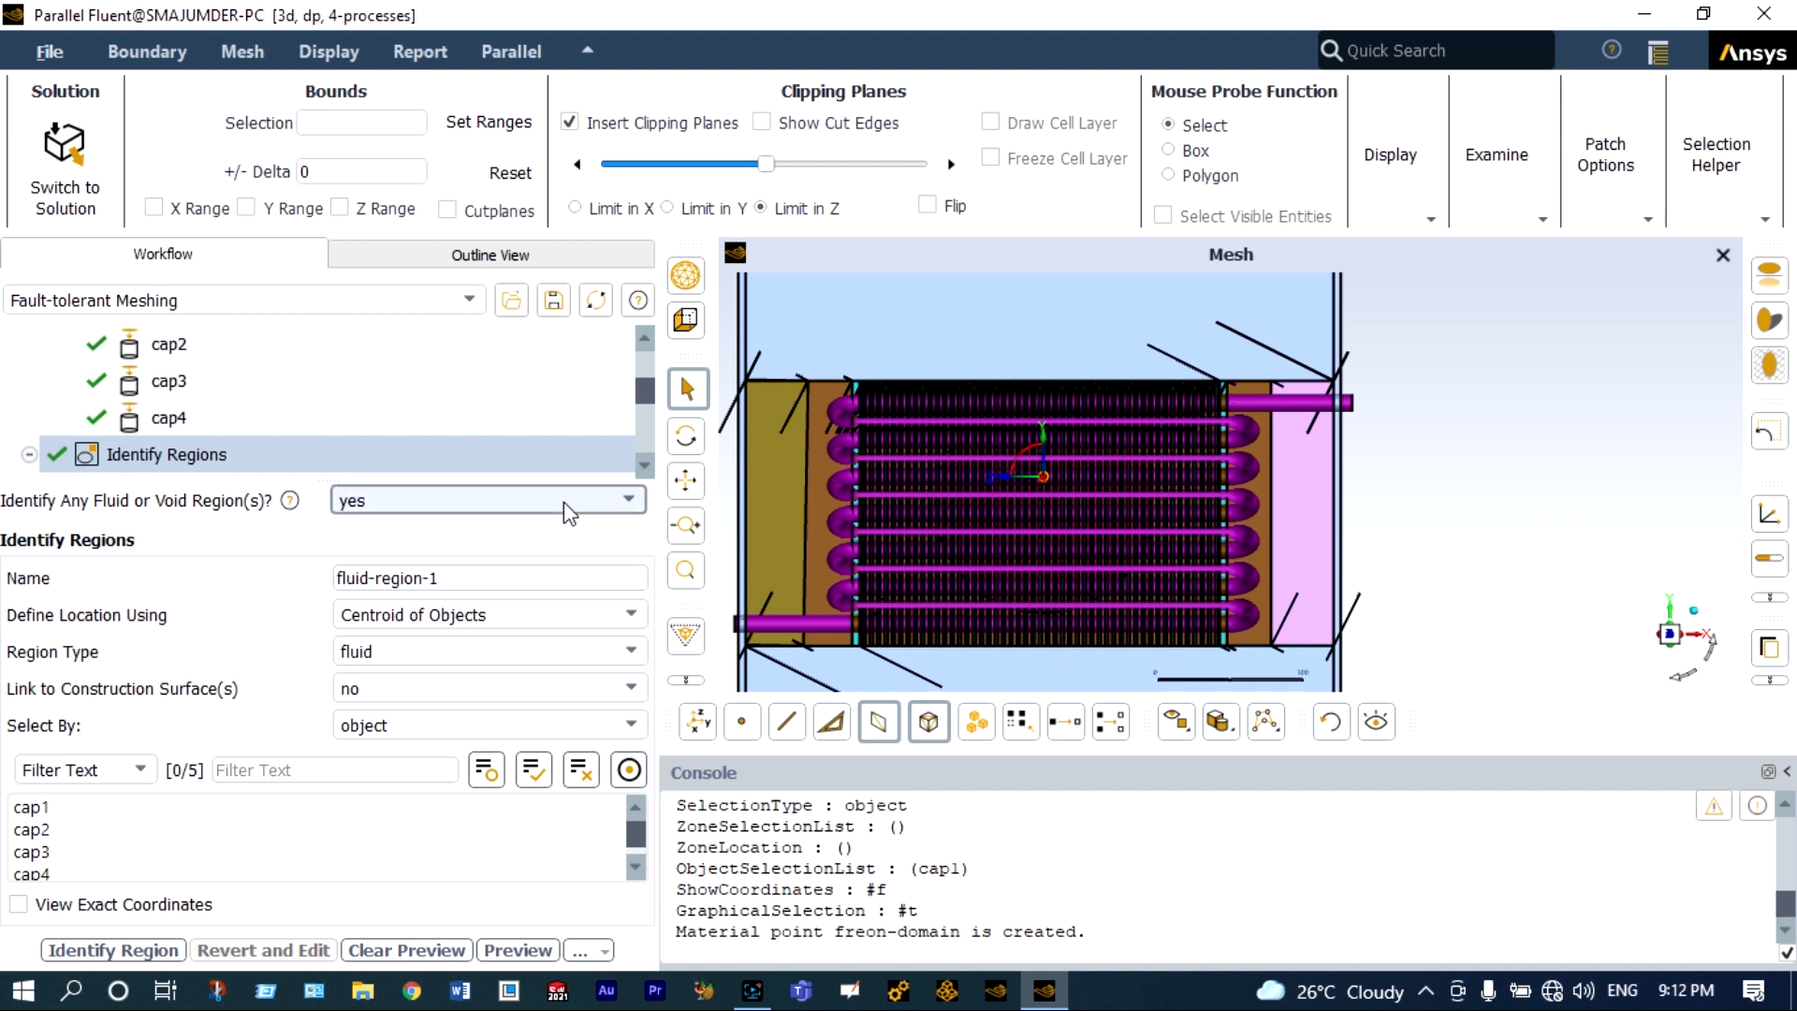
Locate a new fluid region from the cap2 object with the Offset Method and a Z offset of 17.
scroll(1468, 442, down, 5)
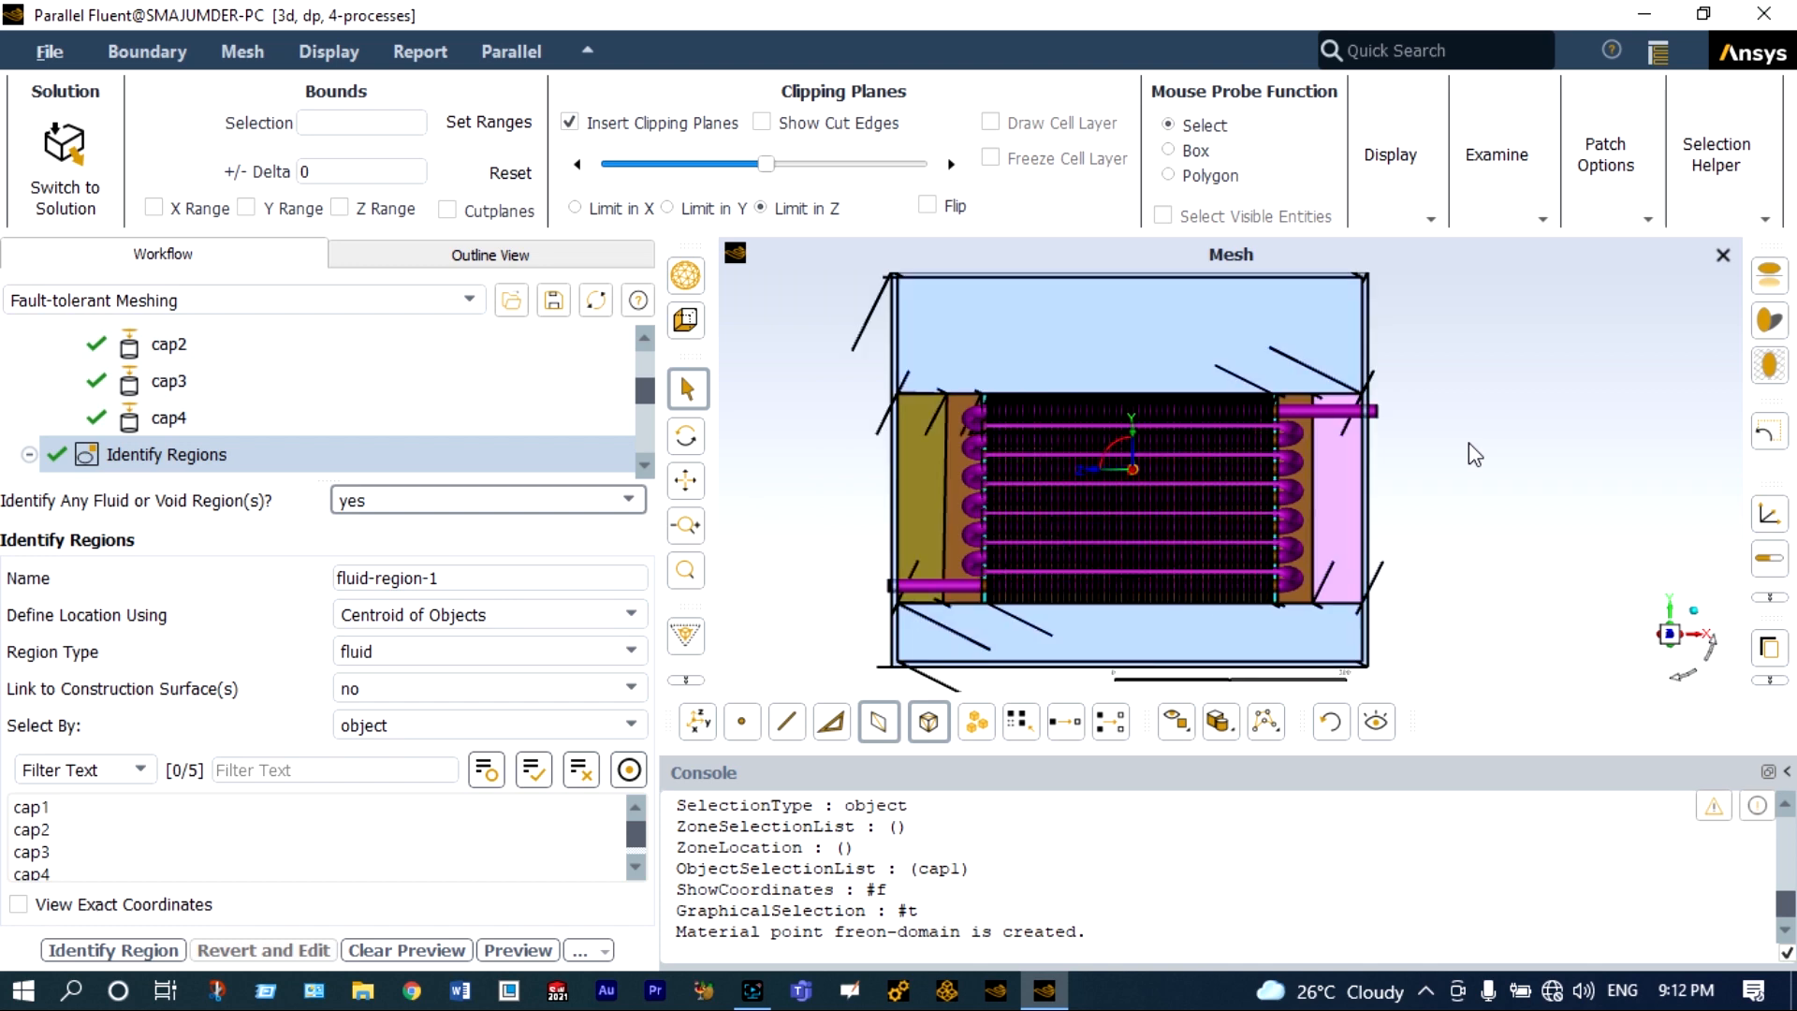
drag(1691, 666, 1658, 695)
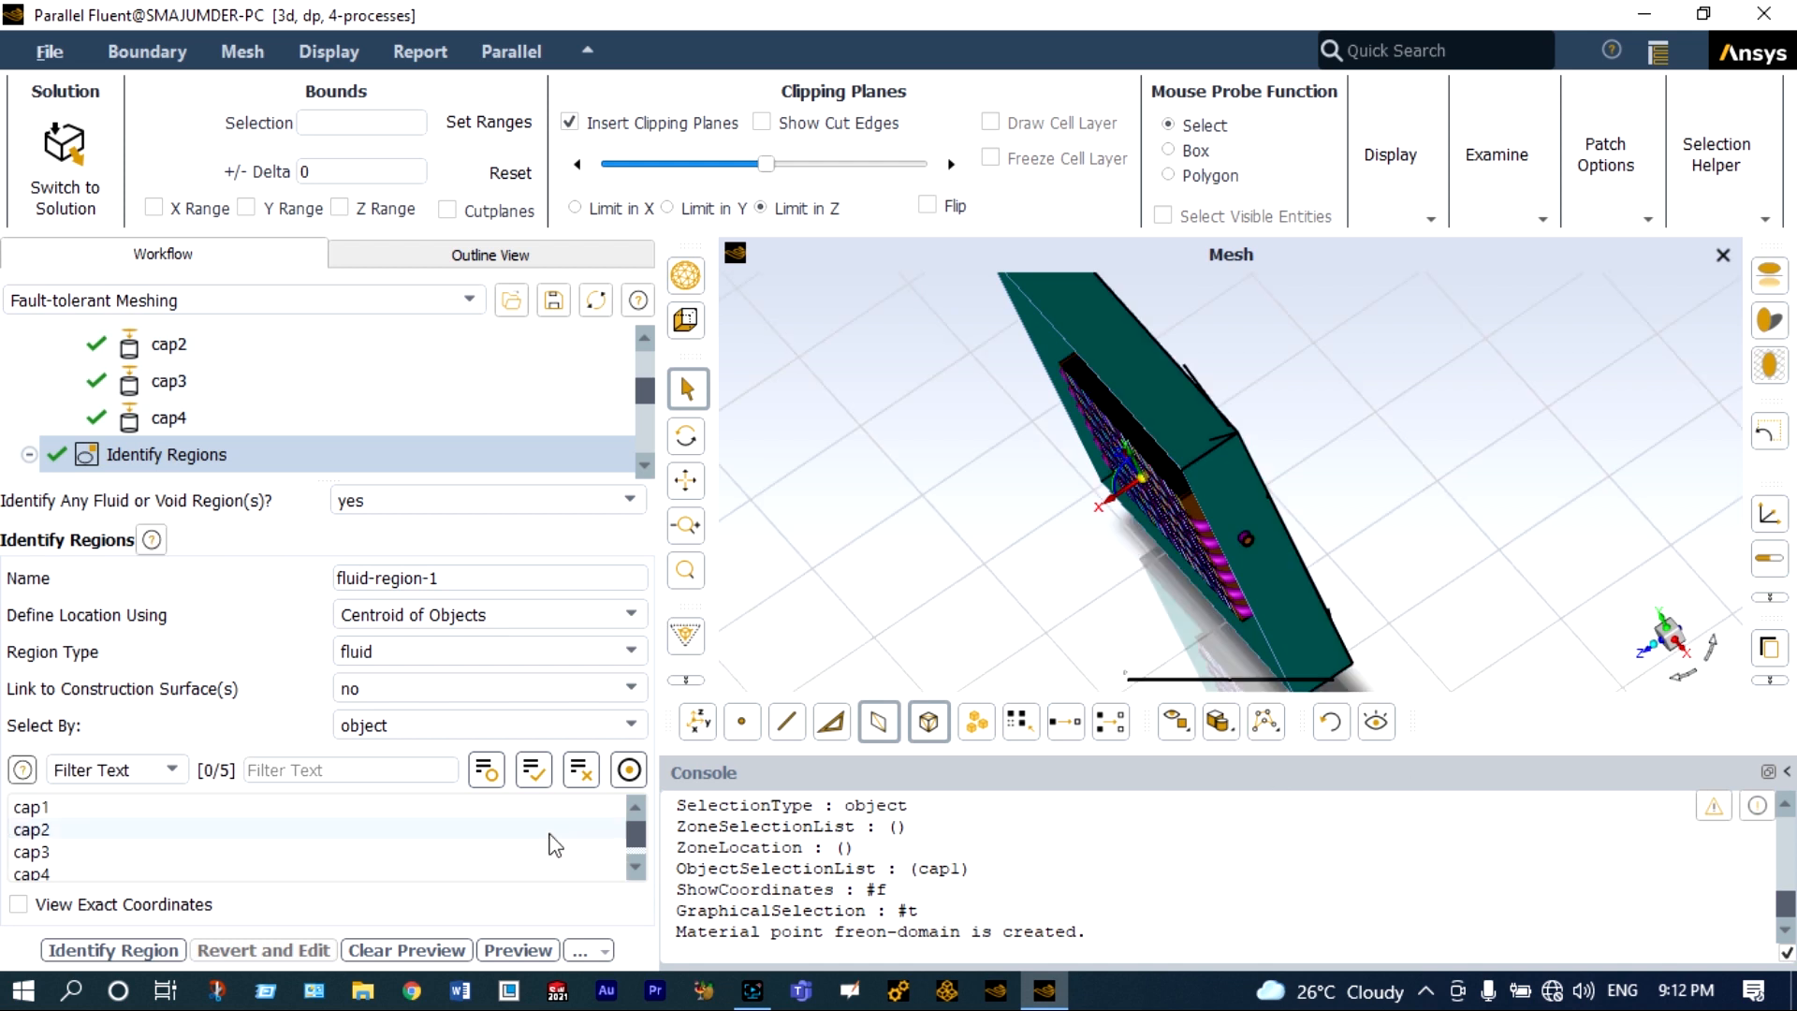
click(38, 828)
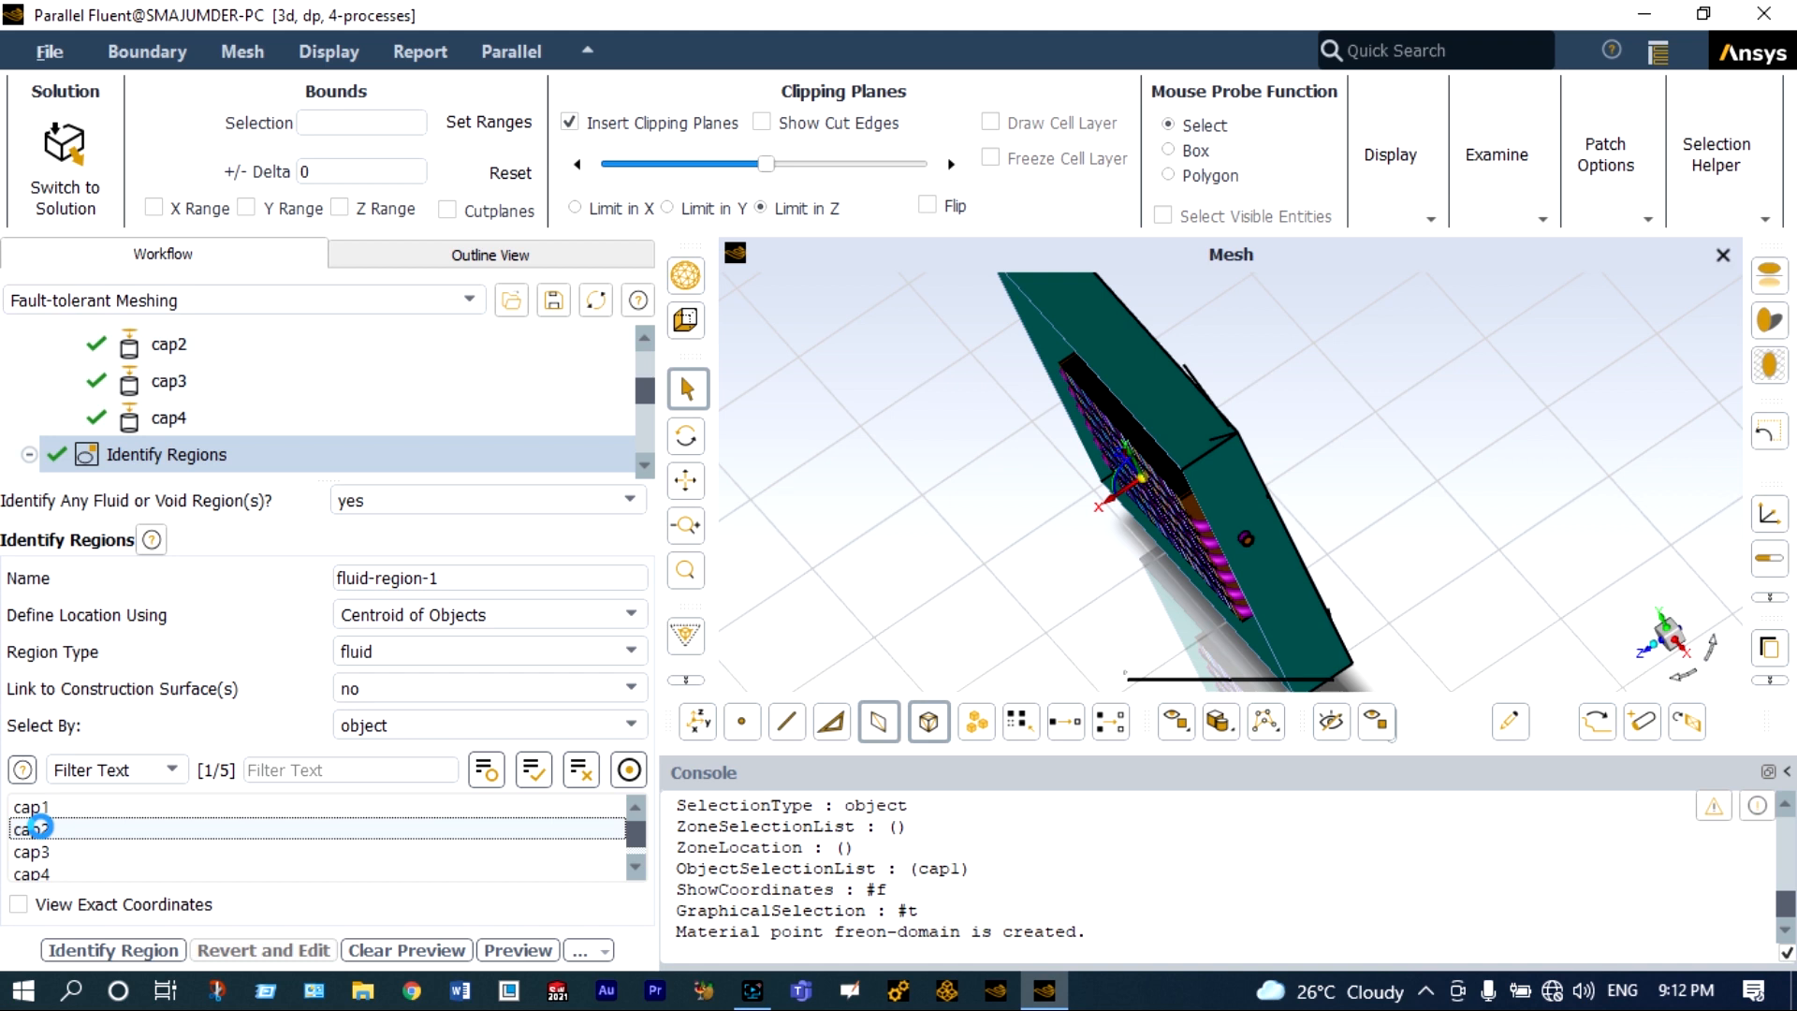
click(1683, 654)
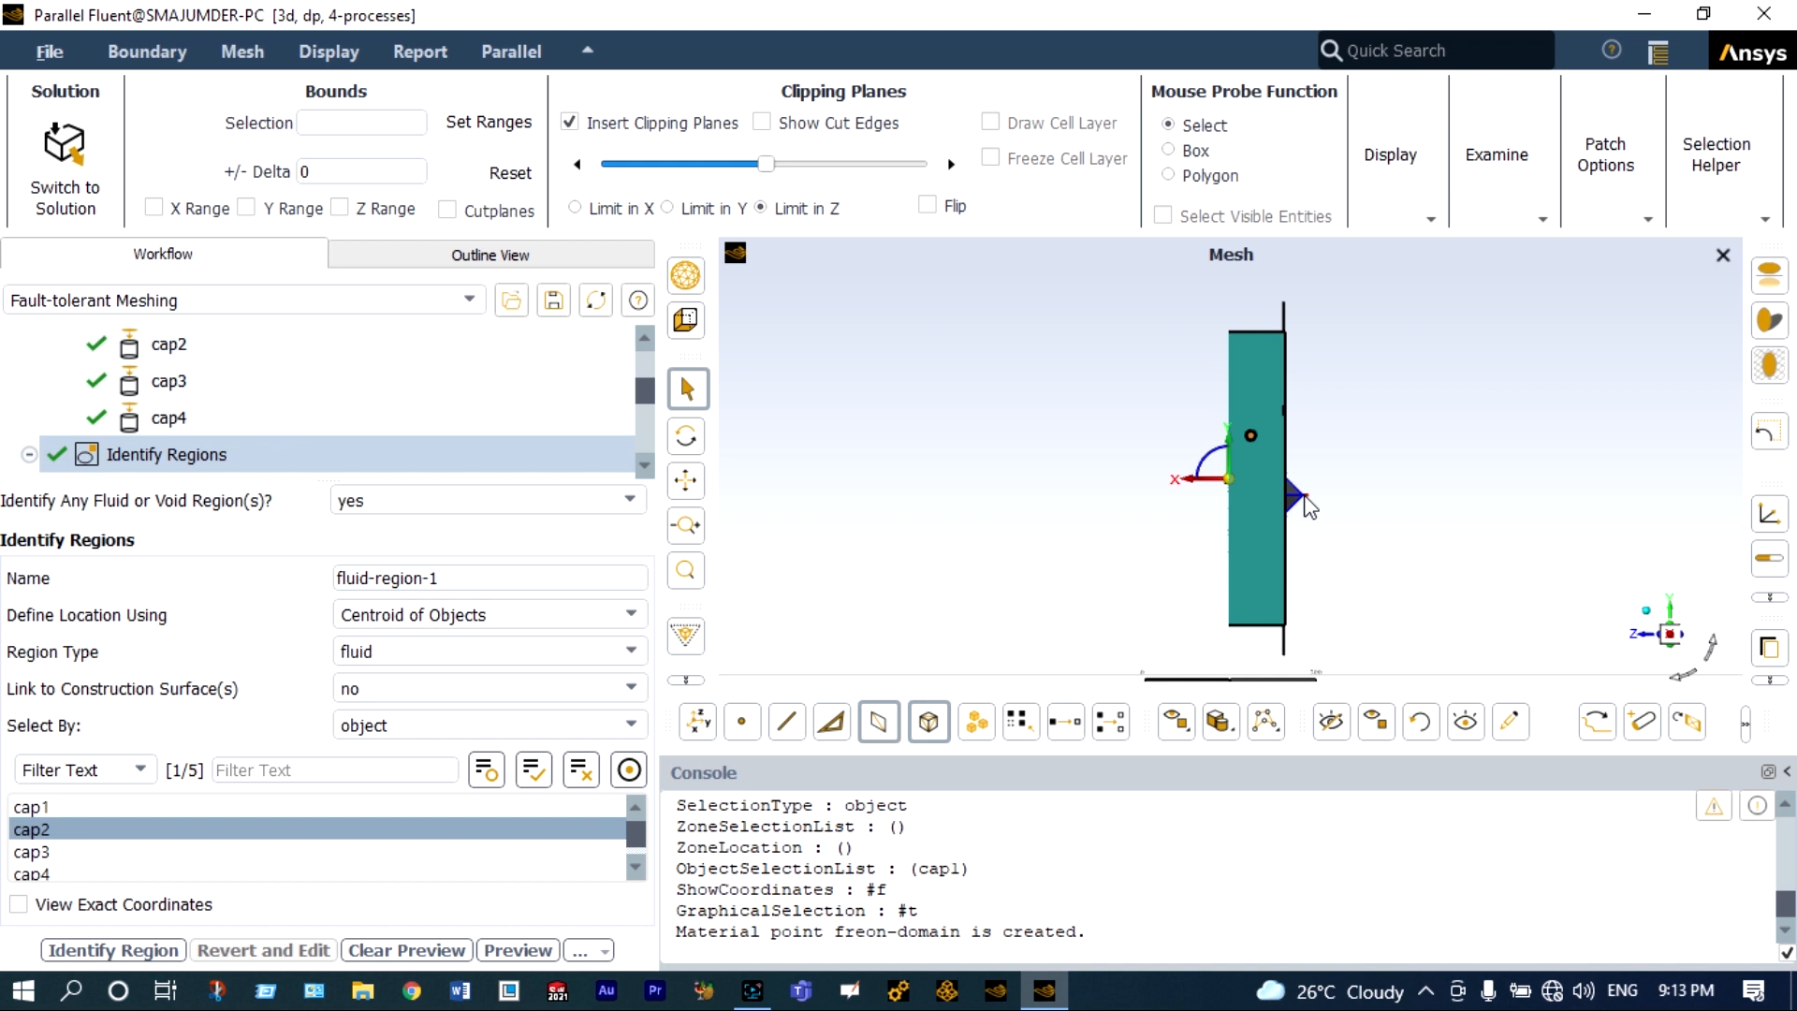
click(620, 615)
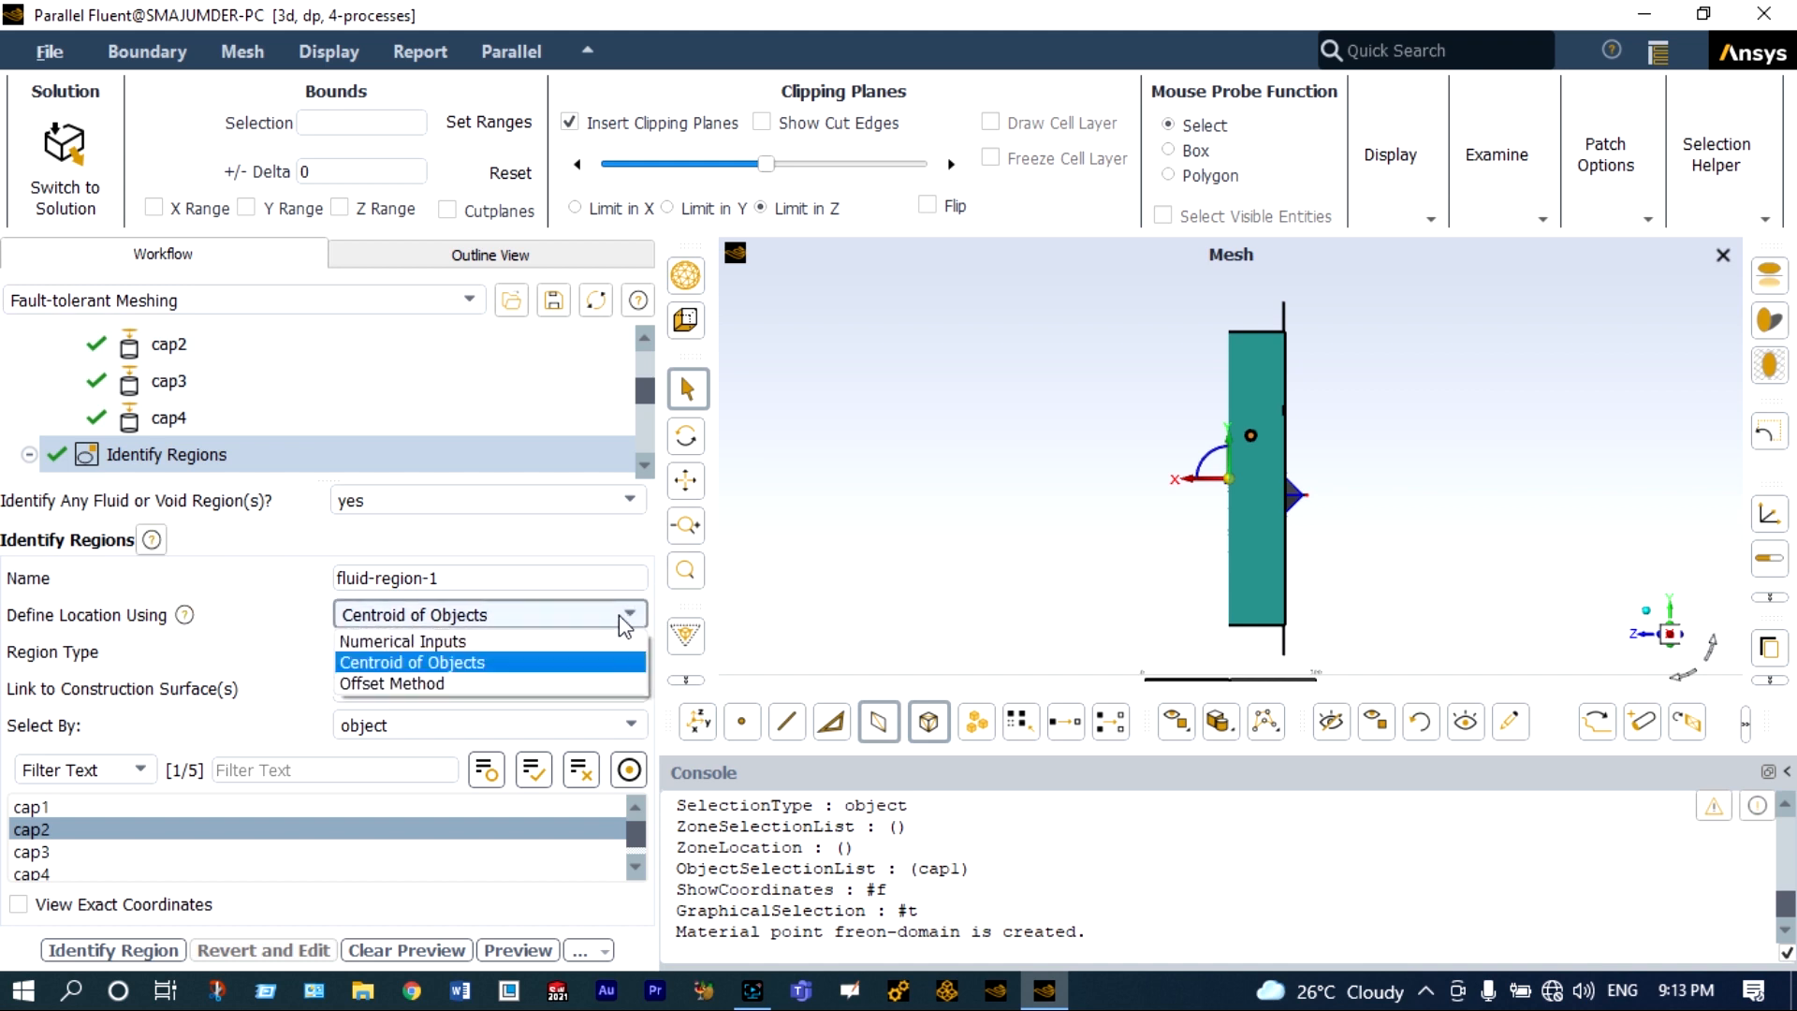
click(537, 684)
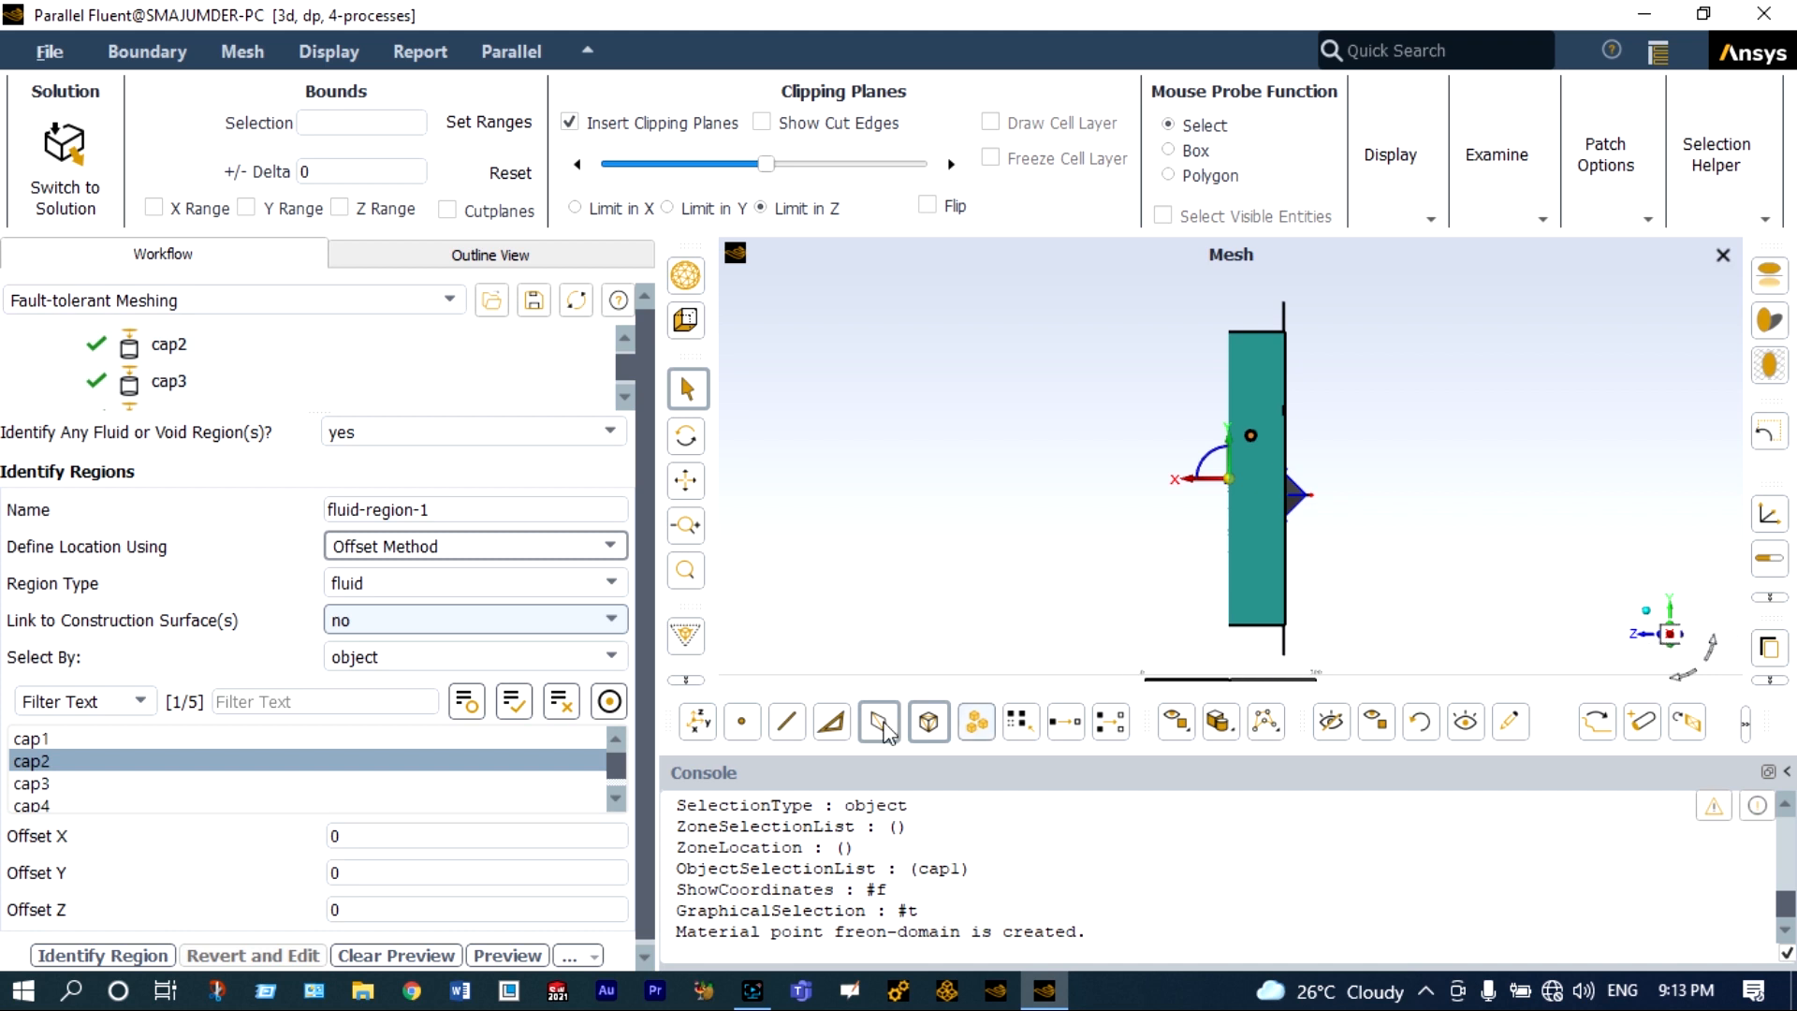
click(393, 909)
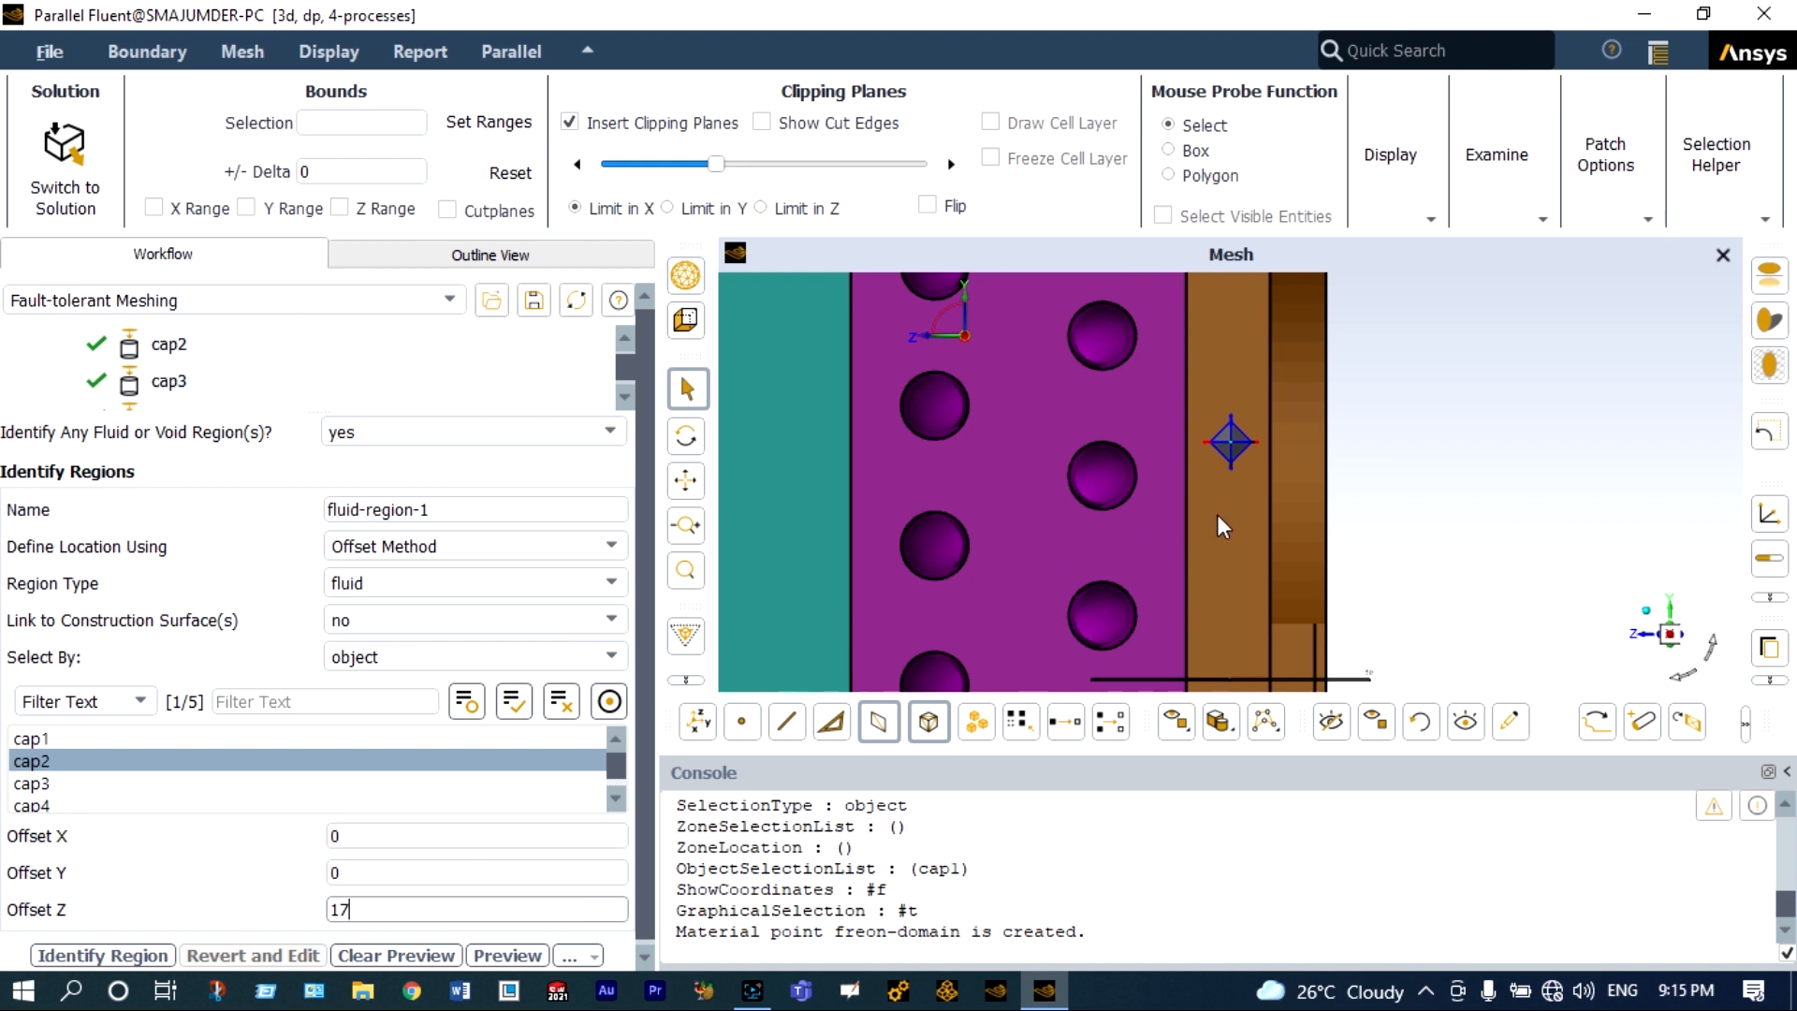
scroll(1227, 515, down, 5)
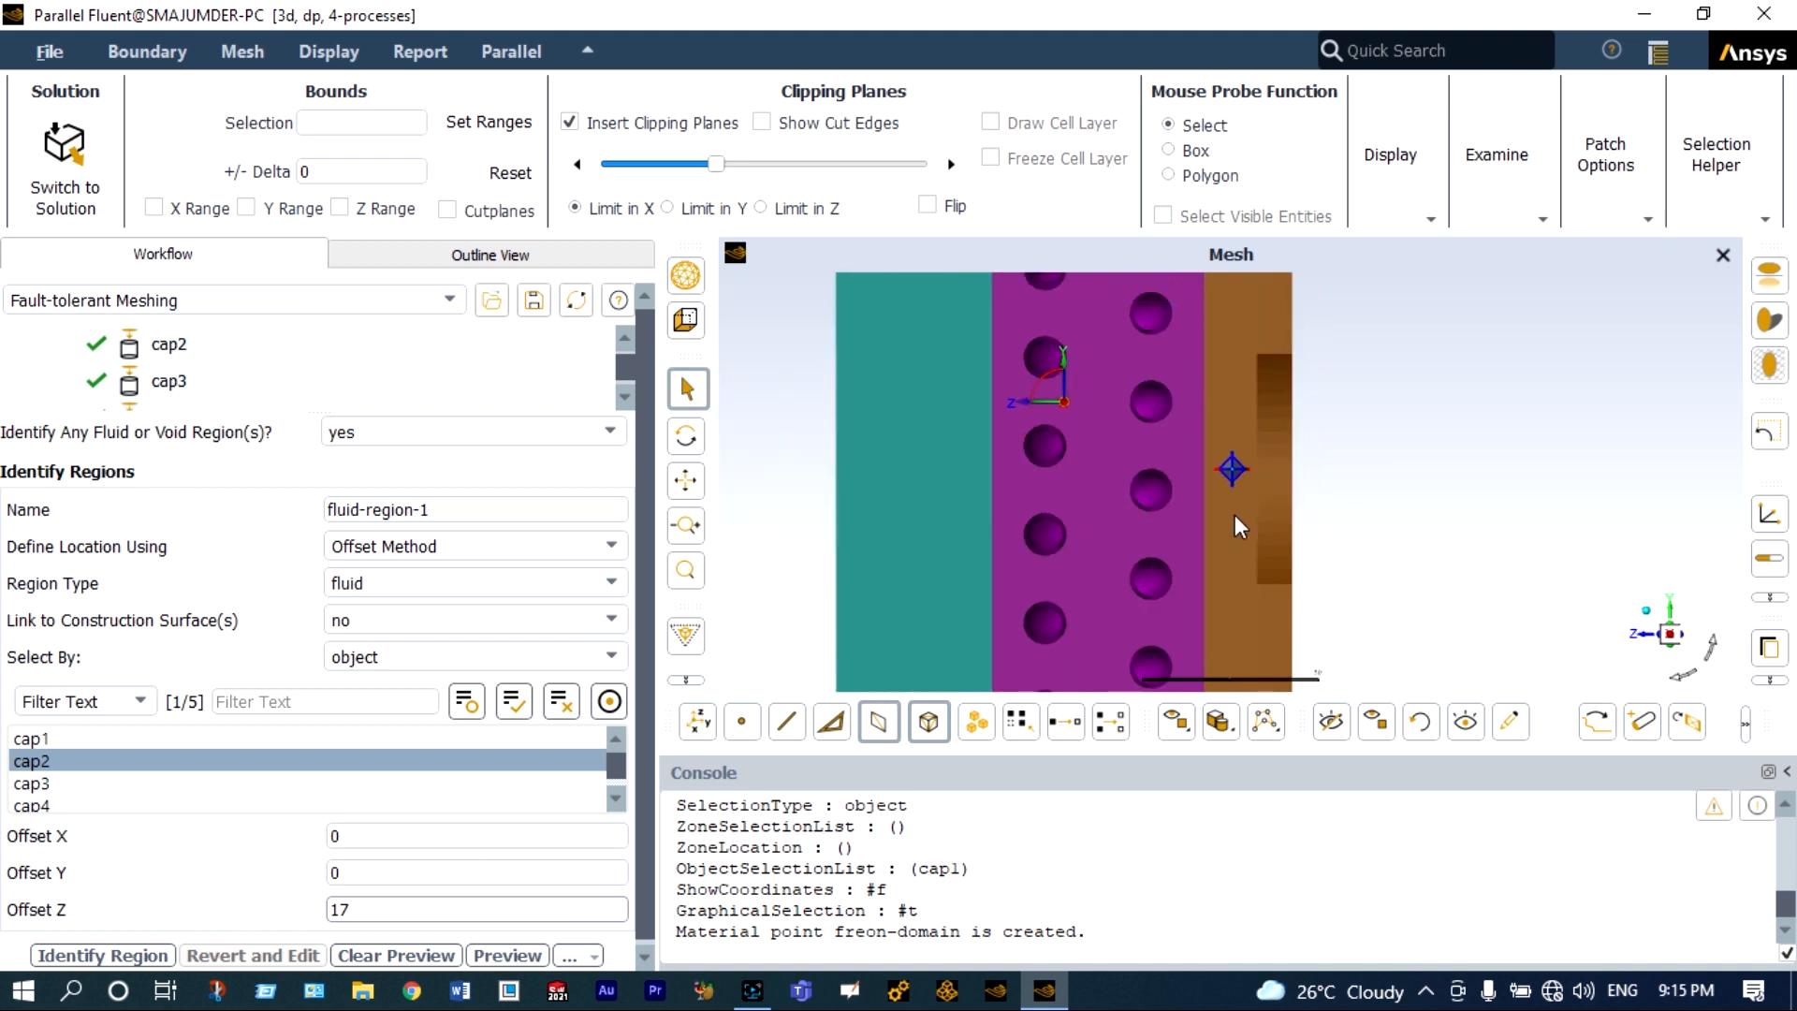
Examine the clipped model from several angles to check where the cap2 offset point lies inside the casing.
scroll(1244, 504, up, 1)
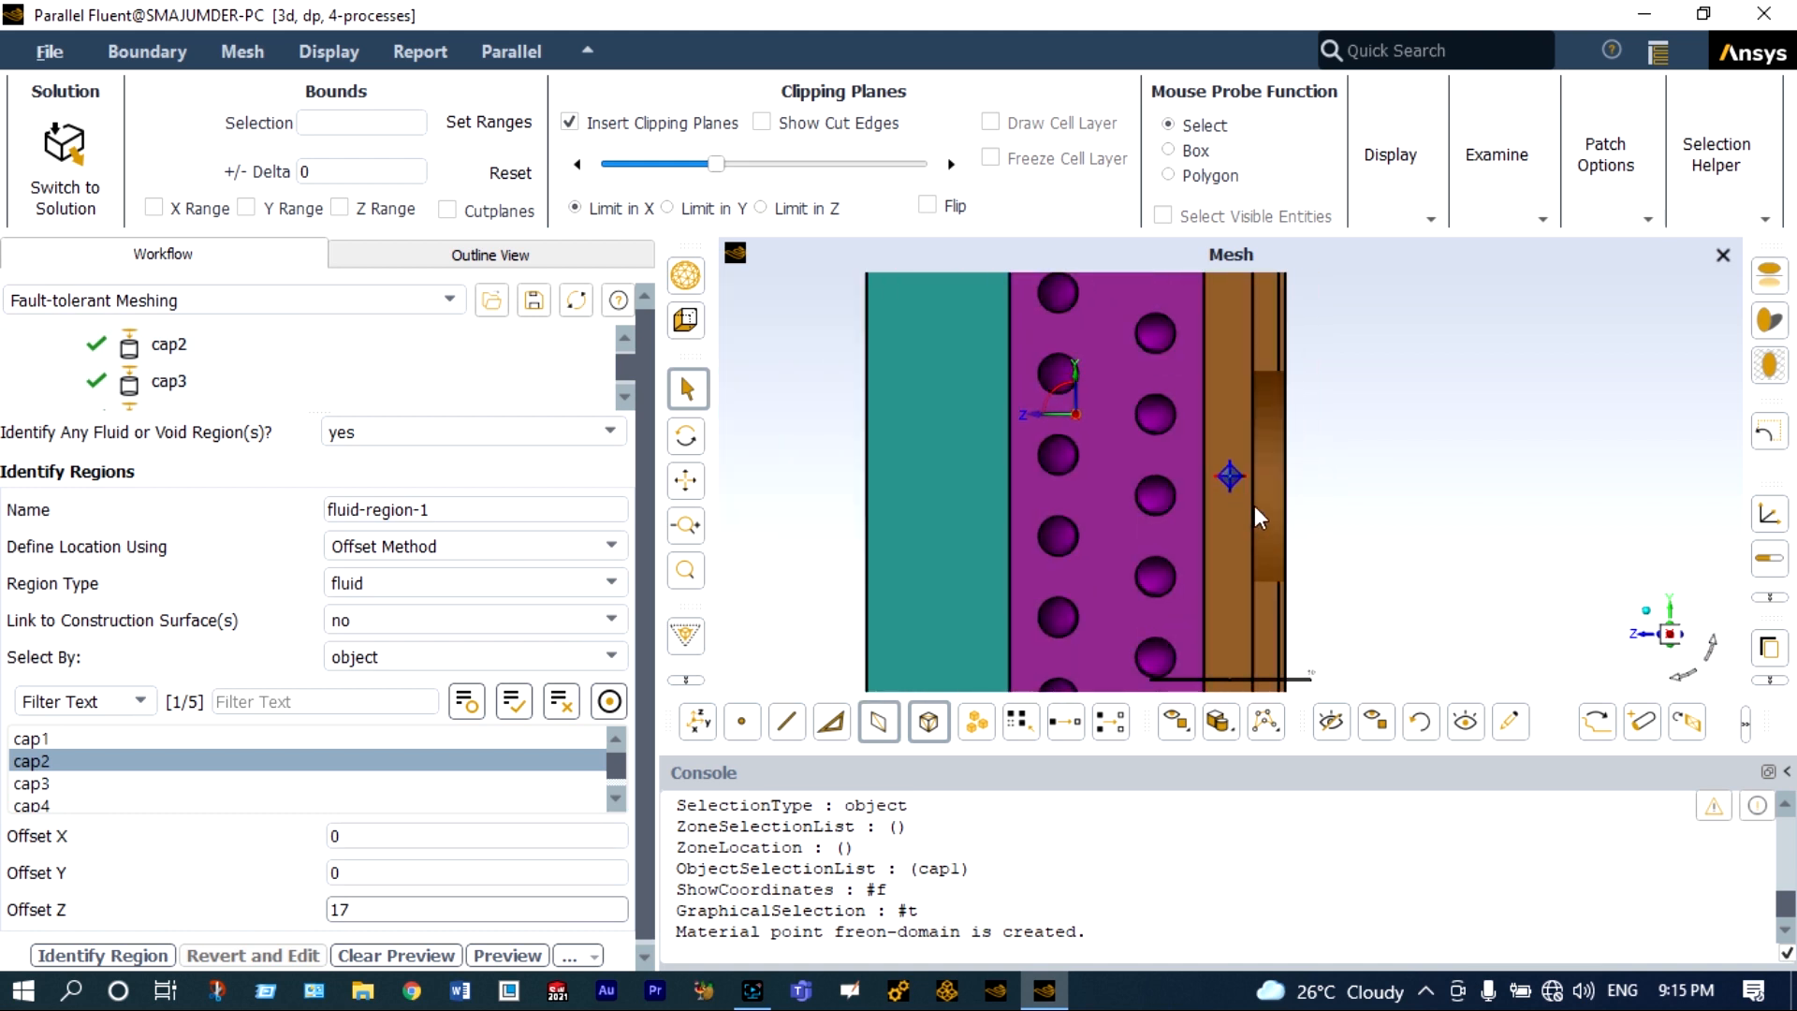
click(1682, 674)
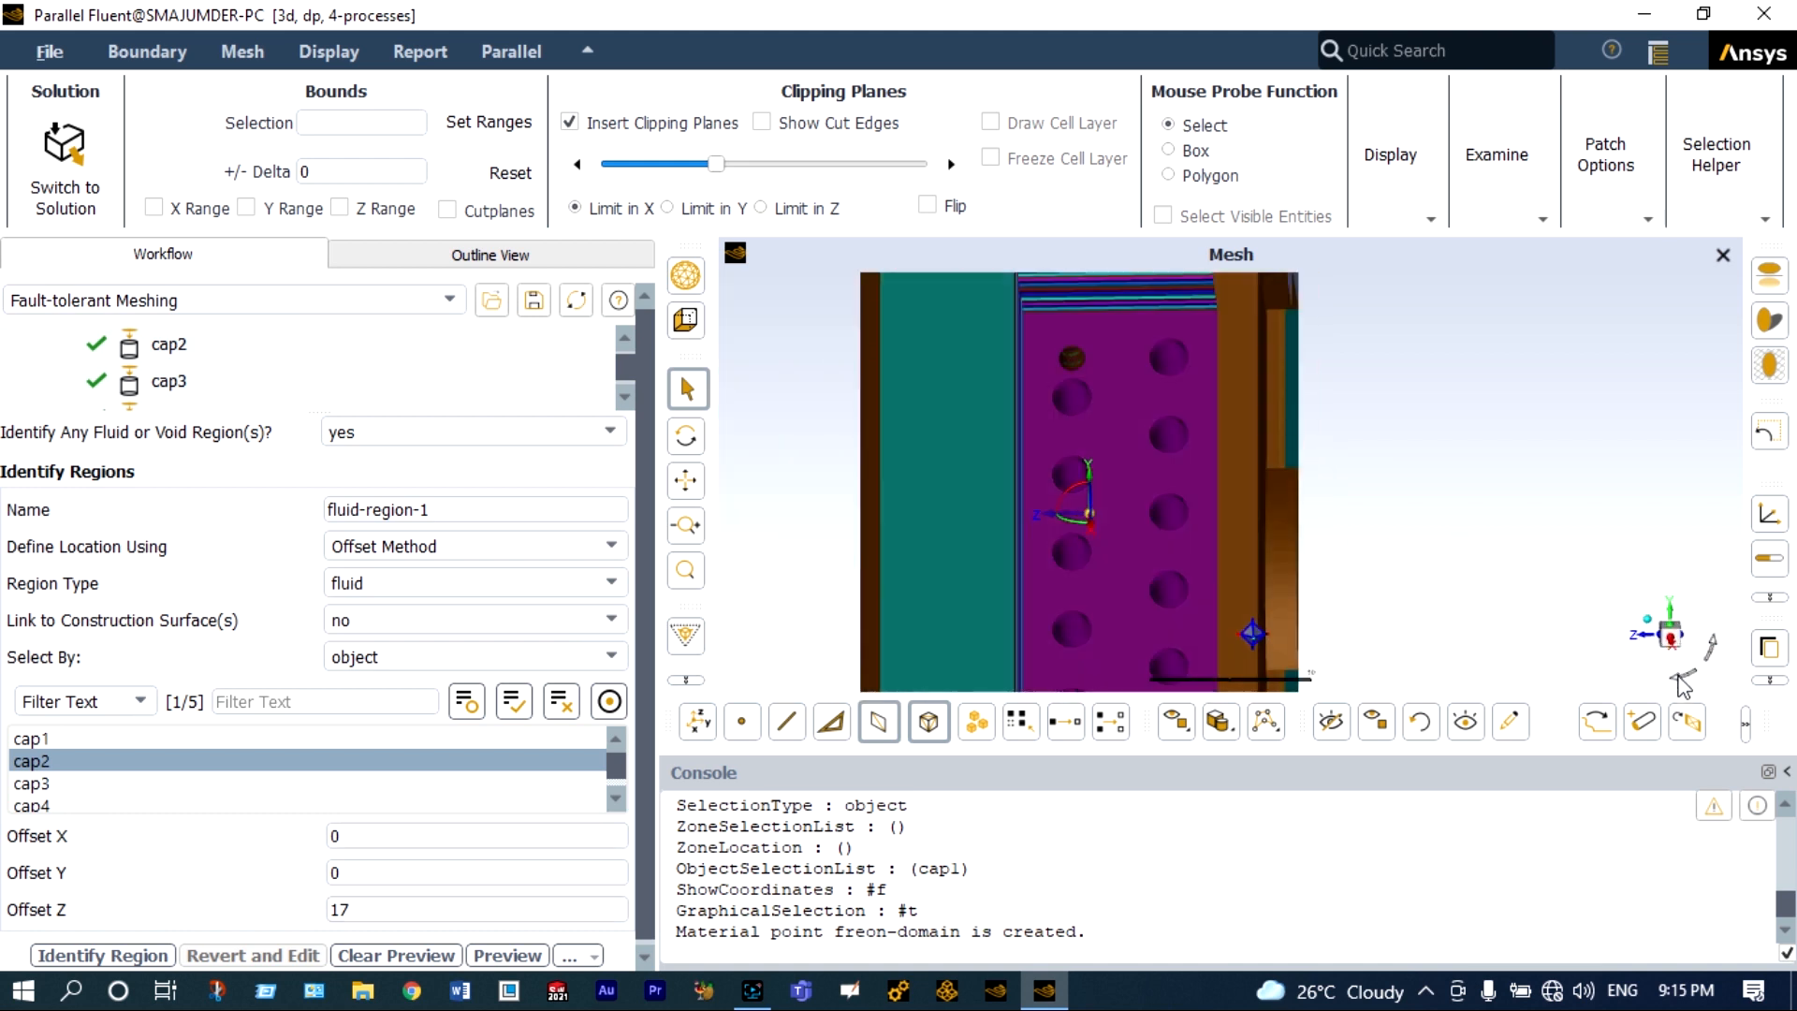
click(1682, 677)
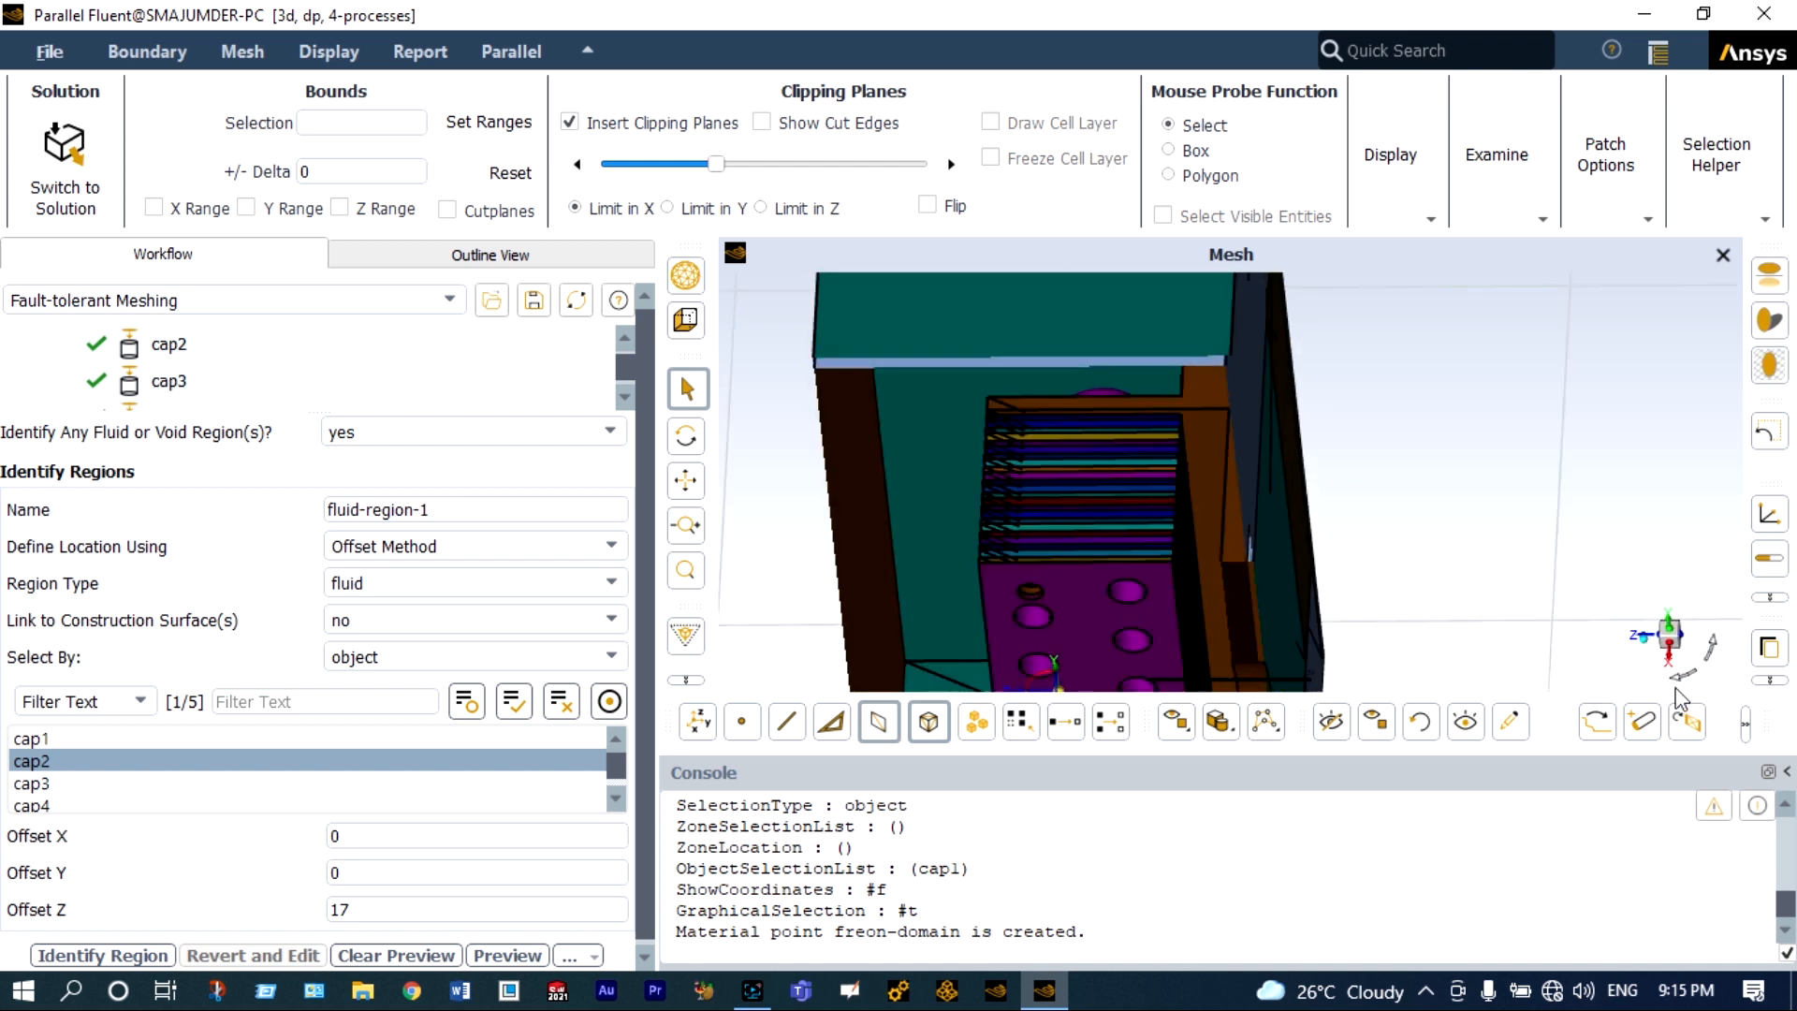
click(1682, 676)
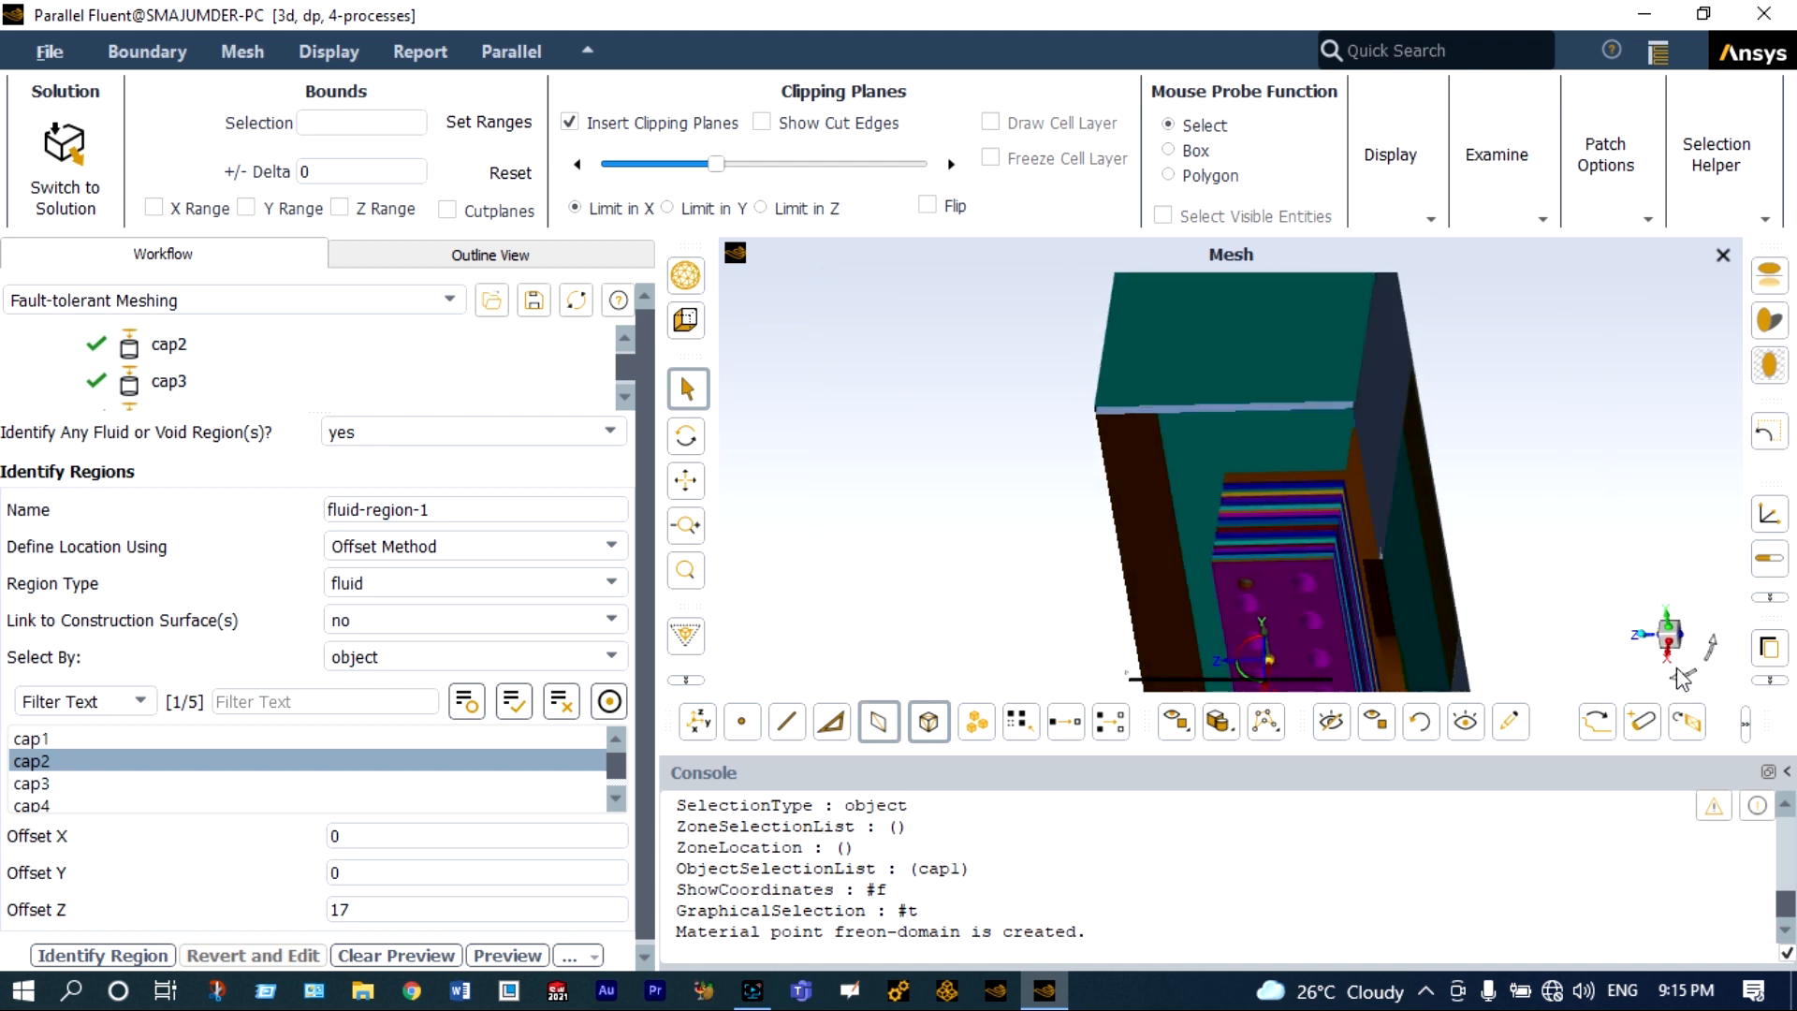
click(1682, 657)
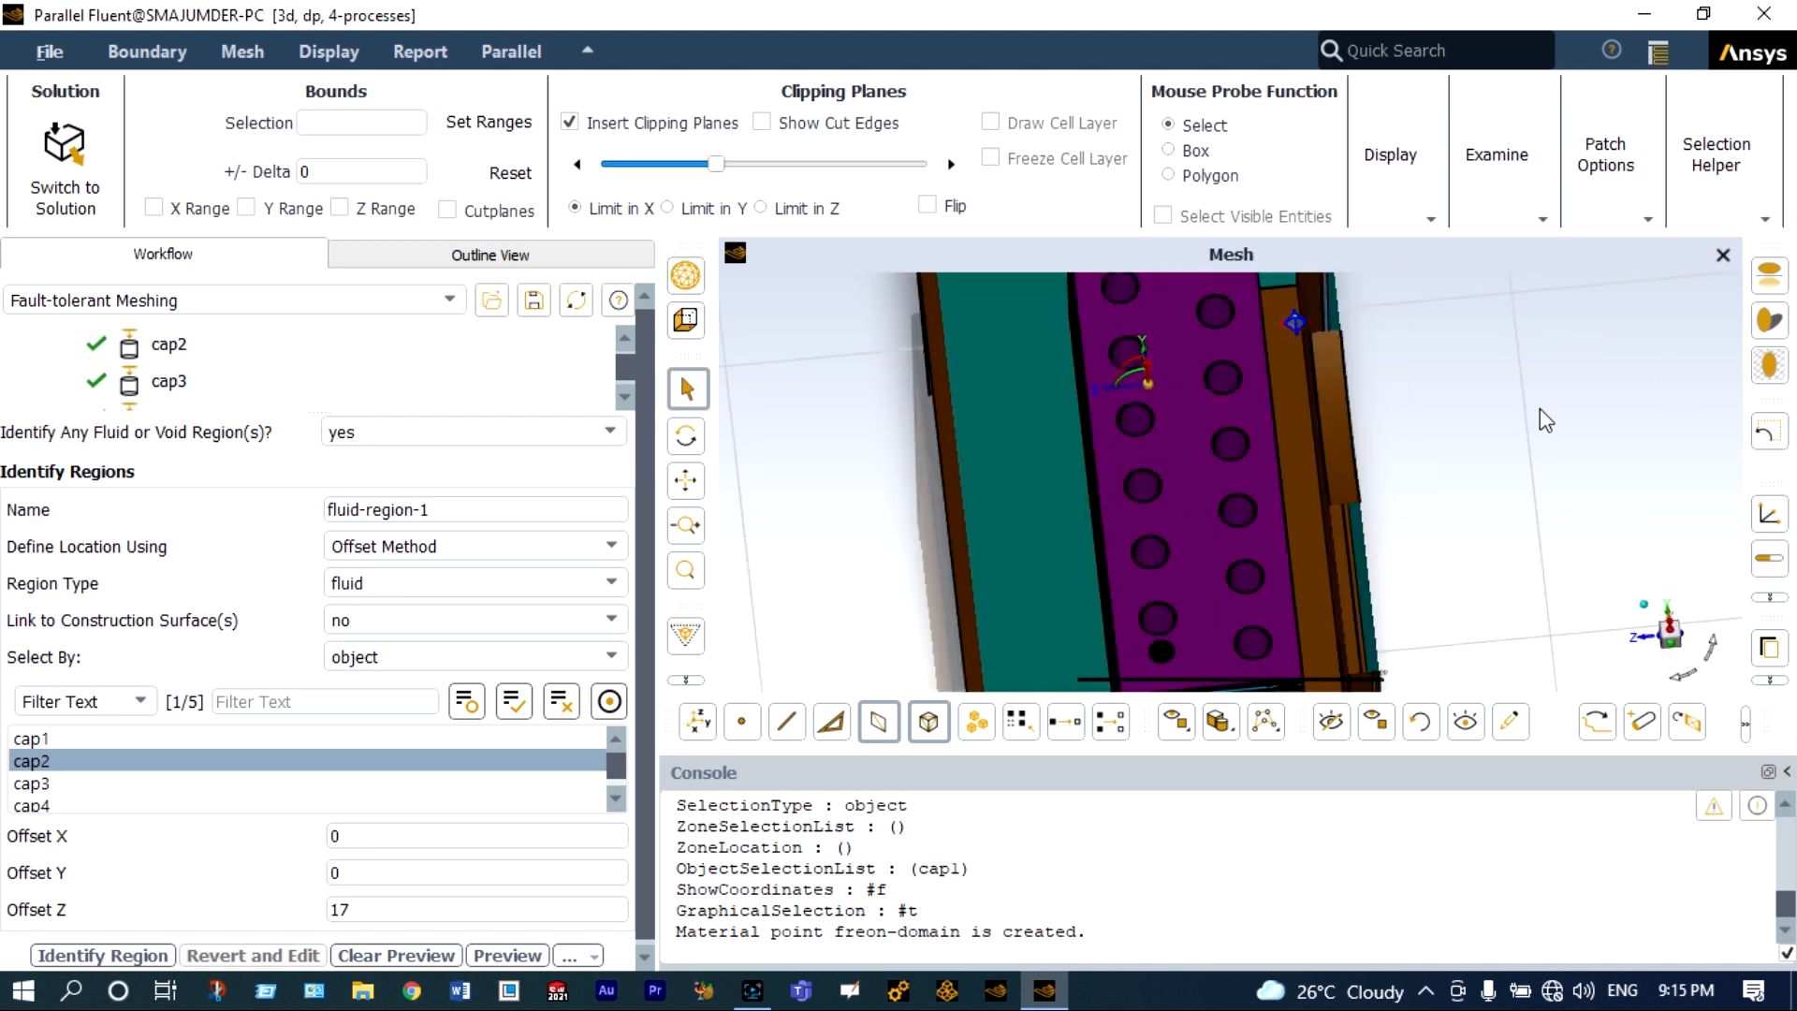
click(1494, 395)
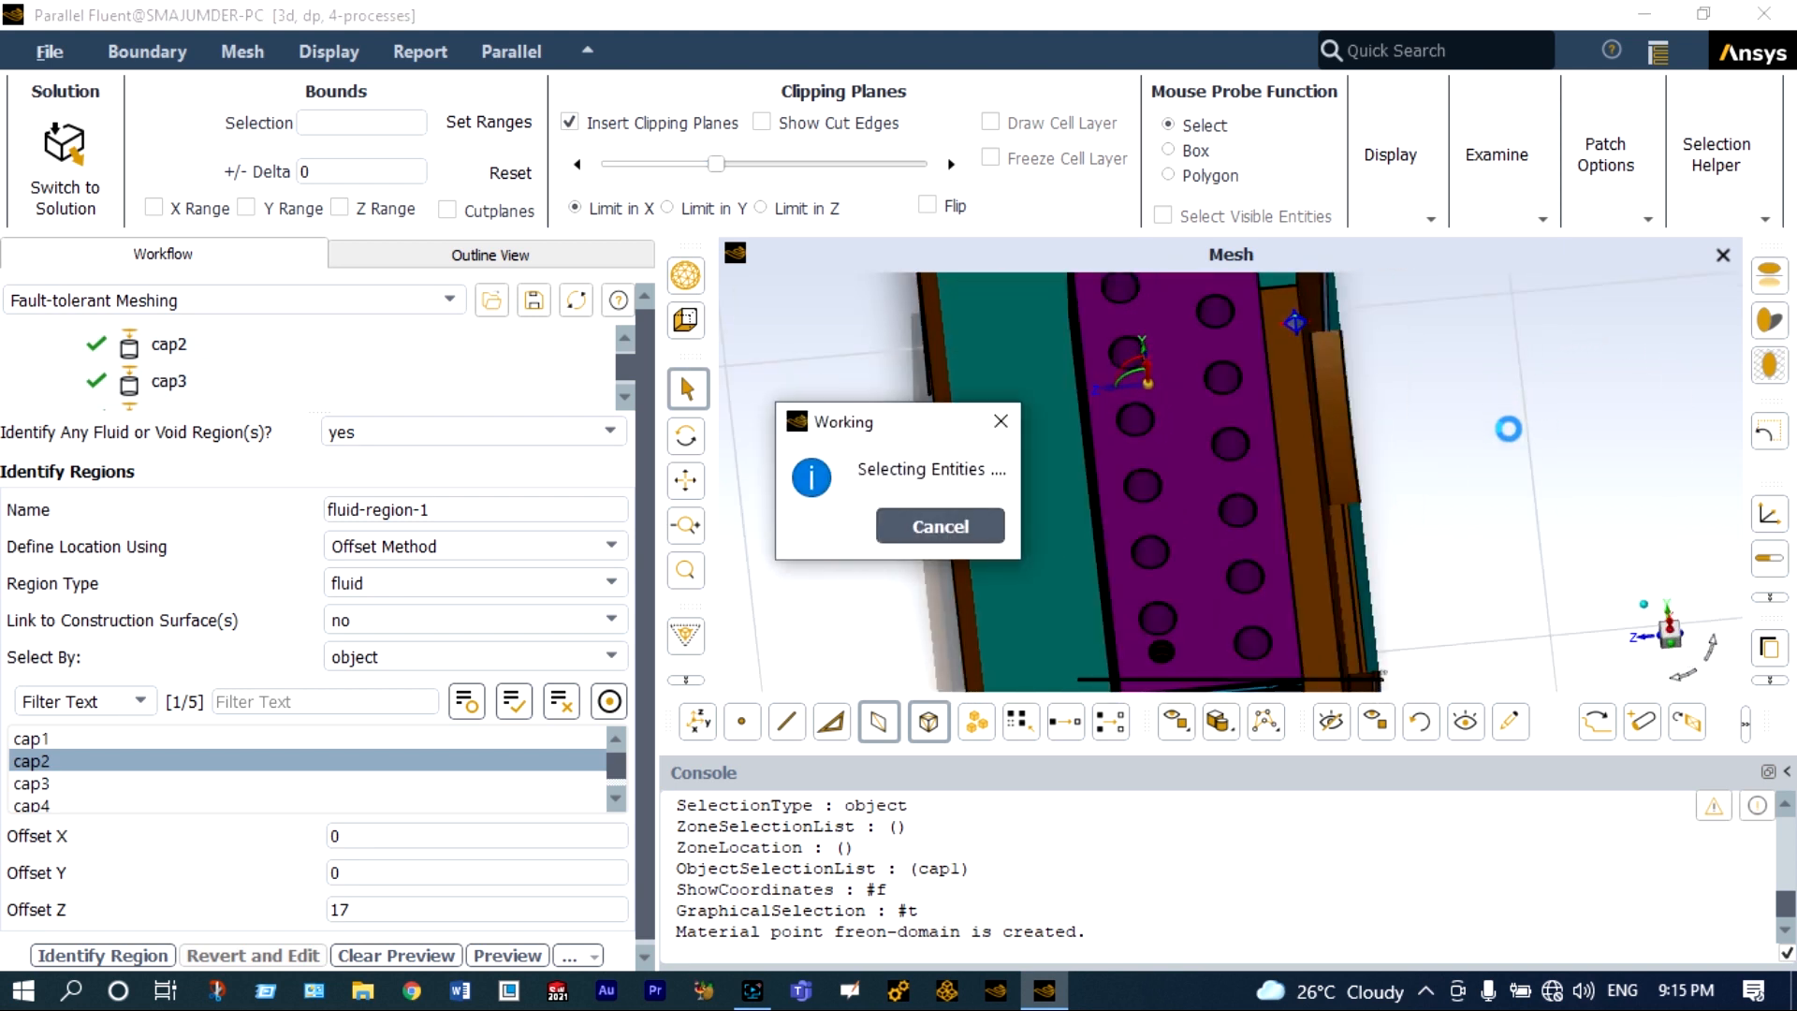
click(1682, 672)
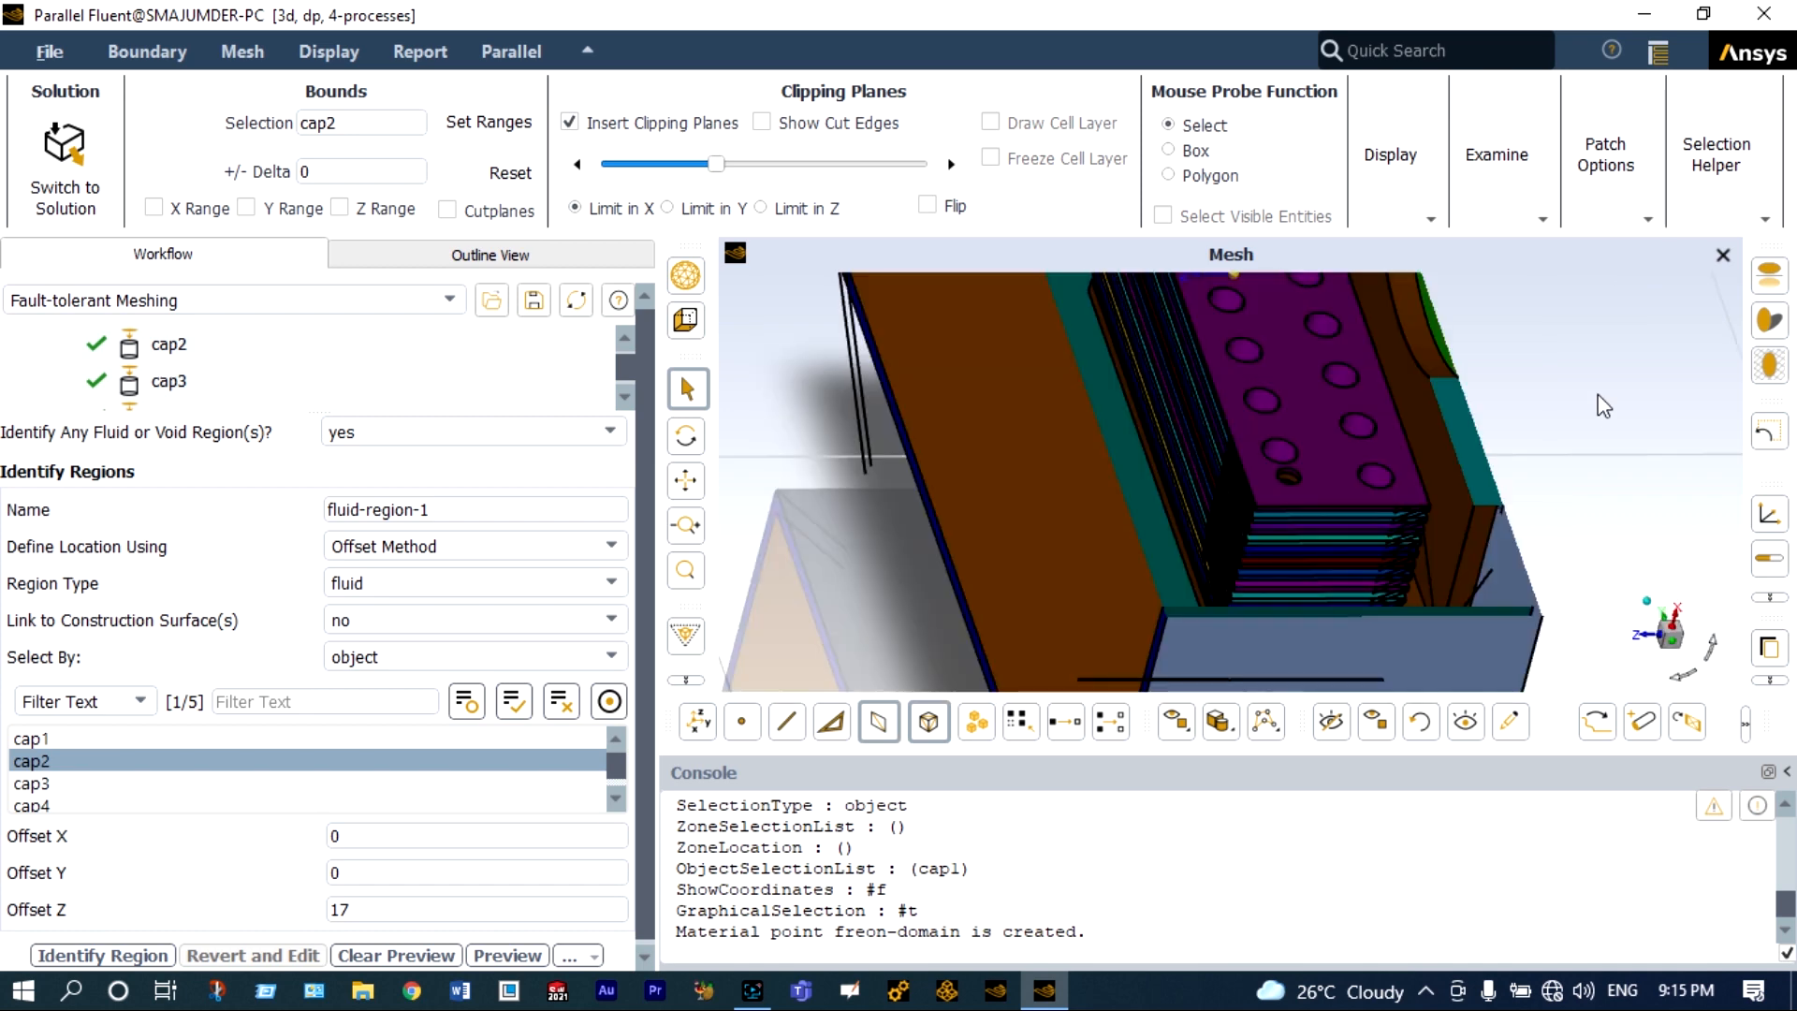
scroll(1595, 393, up, 2)
scroll(1595, 393, down, 1)
scroll(1595, 395, down, 2)
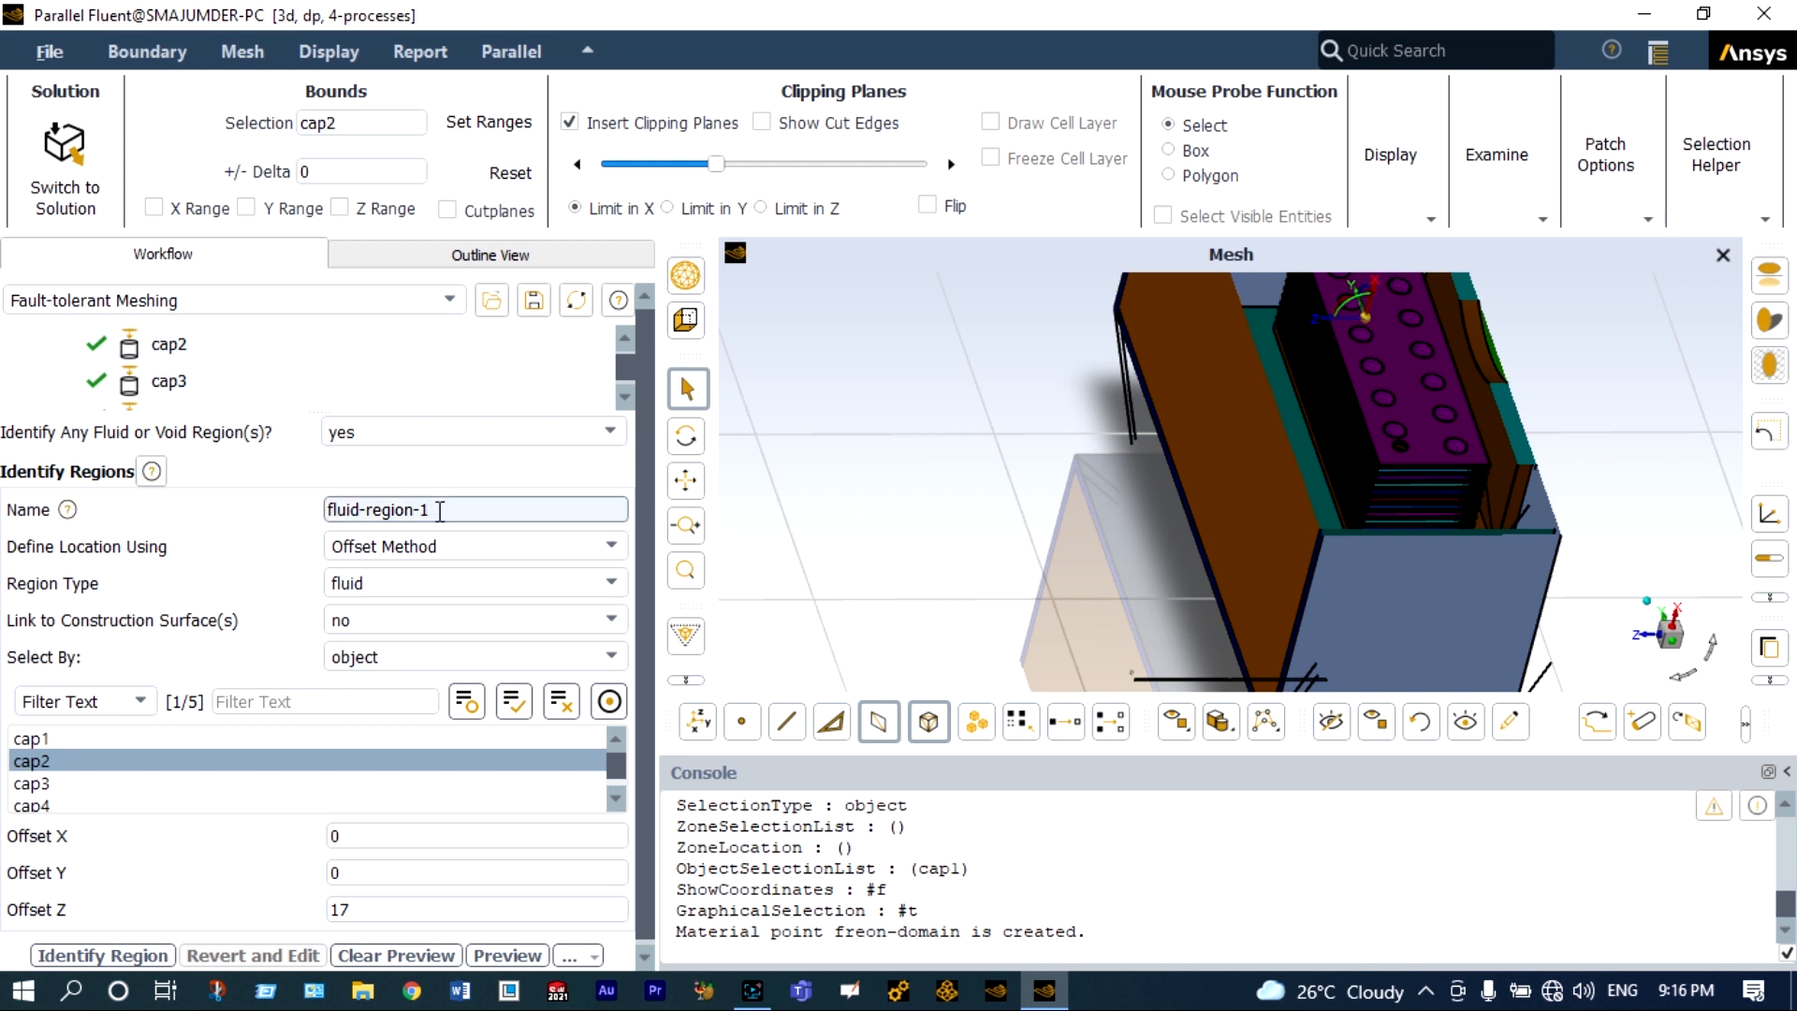
Name the second fluid region air-domain and identify it.
key(BackSpace)
key(BackSpace)
key(BackSpace)
key(BackSpace)
key(BackSpace)
key(BackSpace)
key(BackSpace)
key(BackSpace)
key(BackSpace)
key(BackSpace)
key(BackSpace)
key(BackSpace)
key(BackSpace)
key(BackSpace)
text(air-domain)
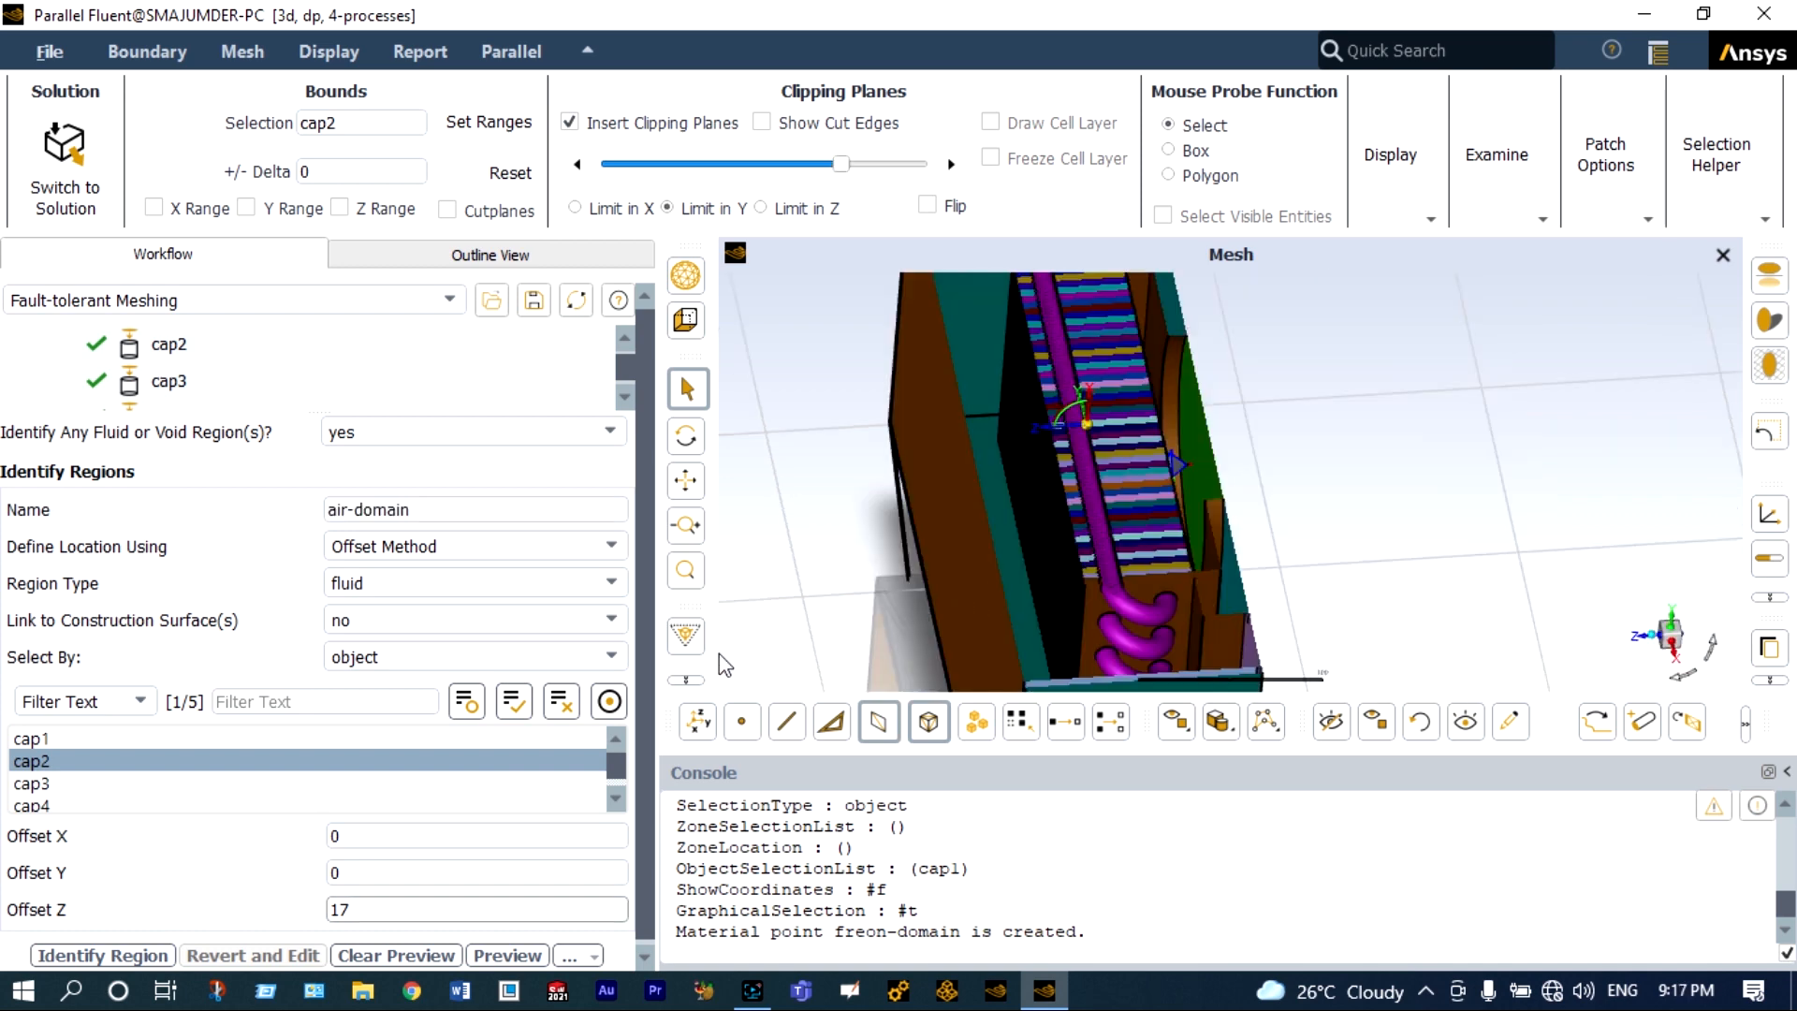
click(103, 956)
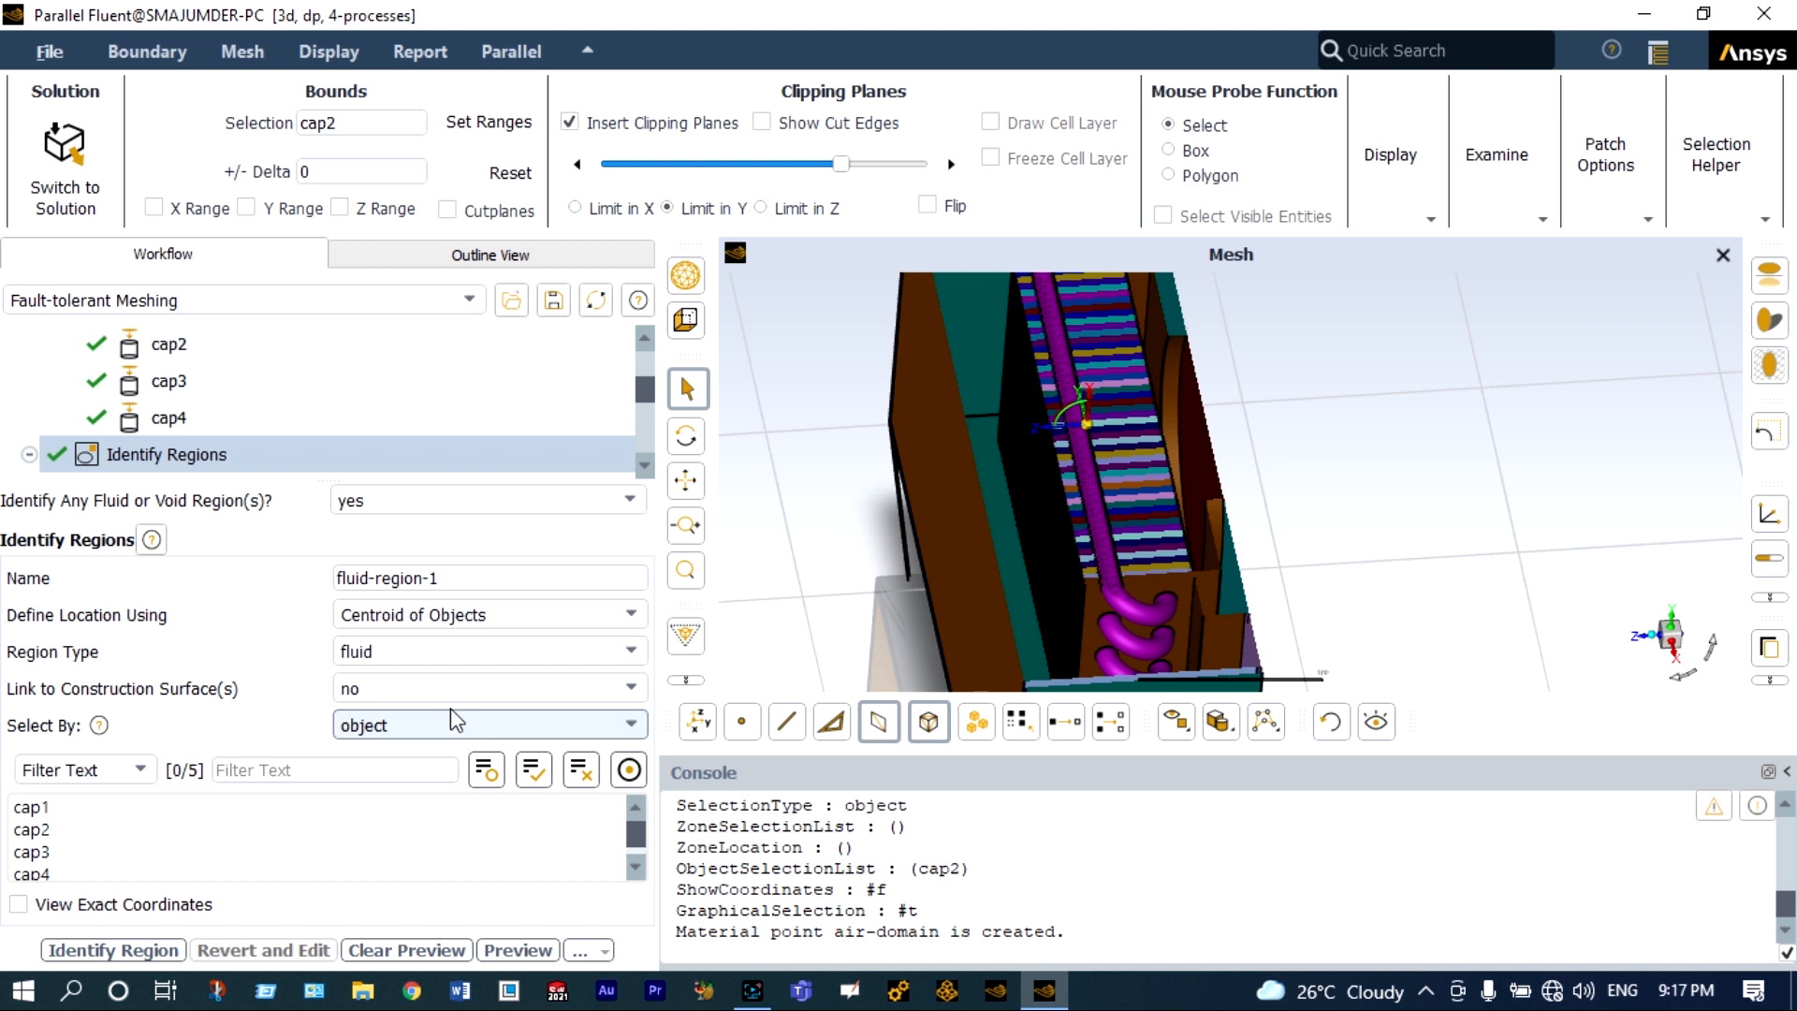
Set the new region's type to void and select object as the body it is located from.
click(439, 584)
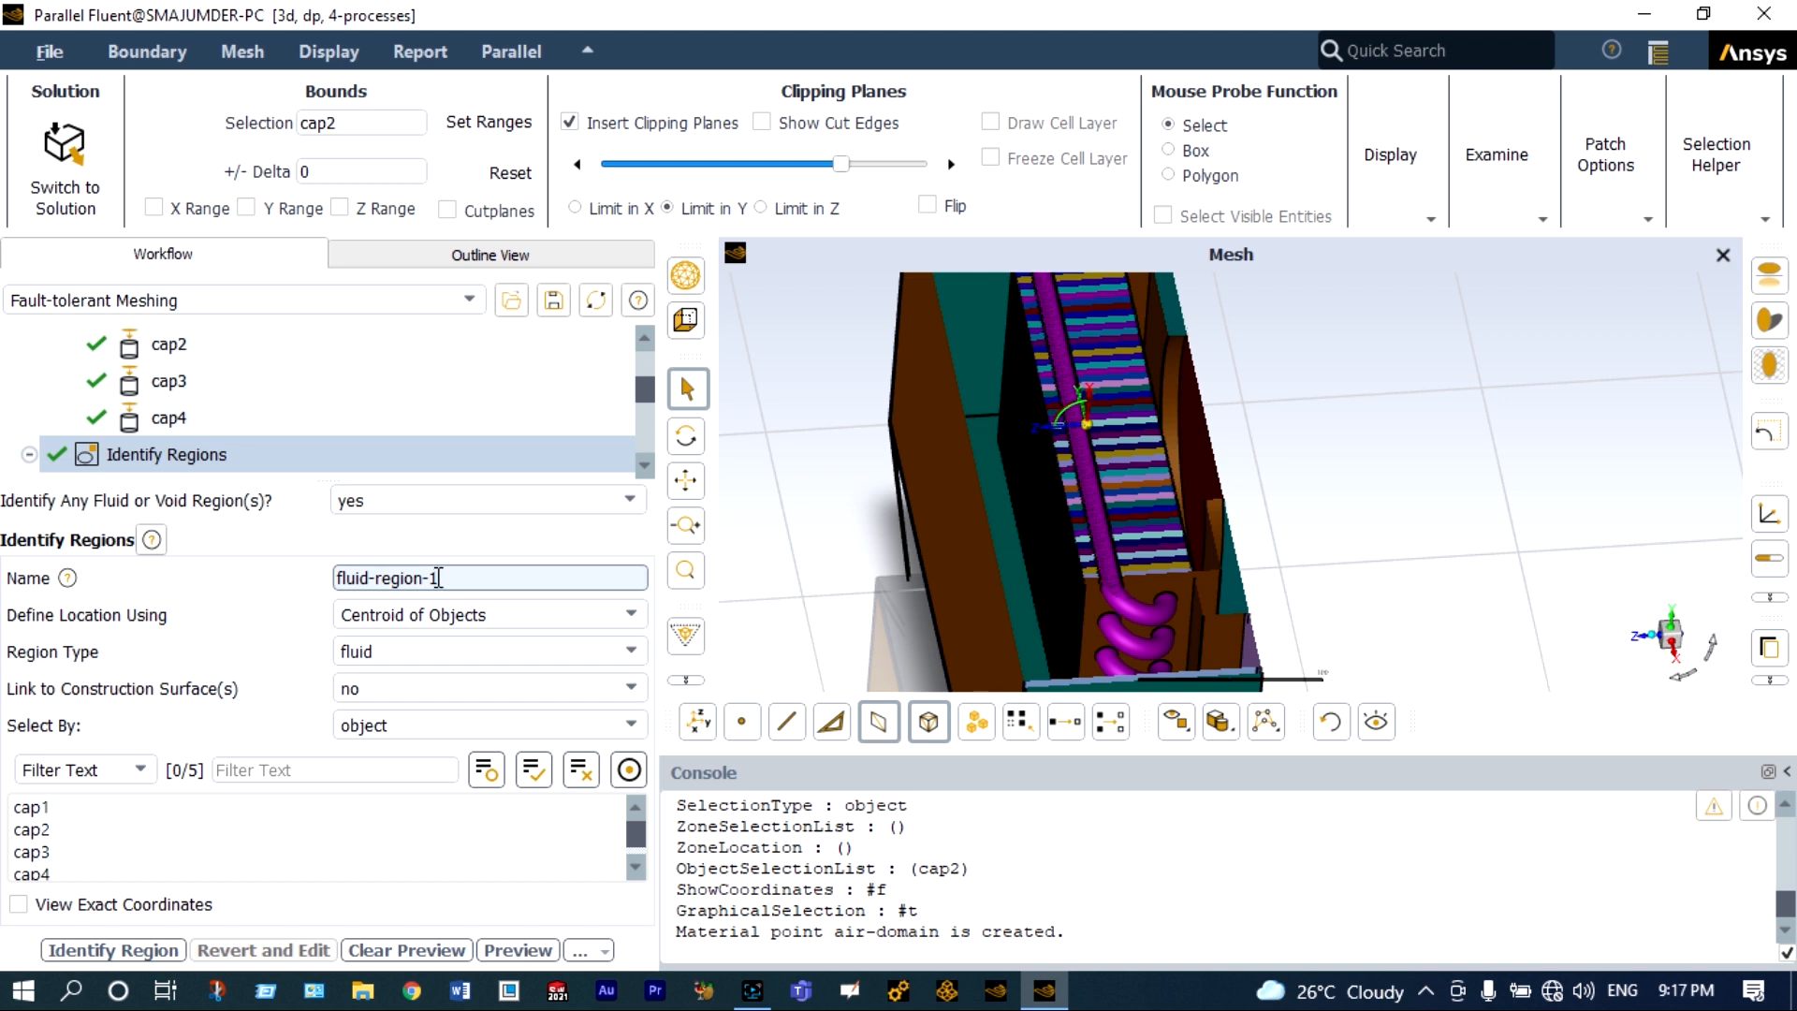
click(618, 651)
click(481, 700)
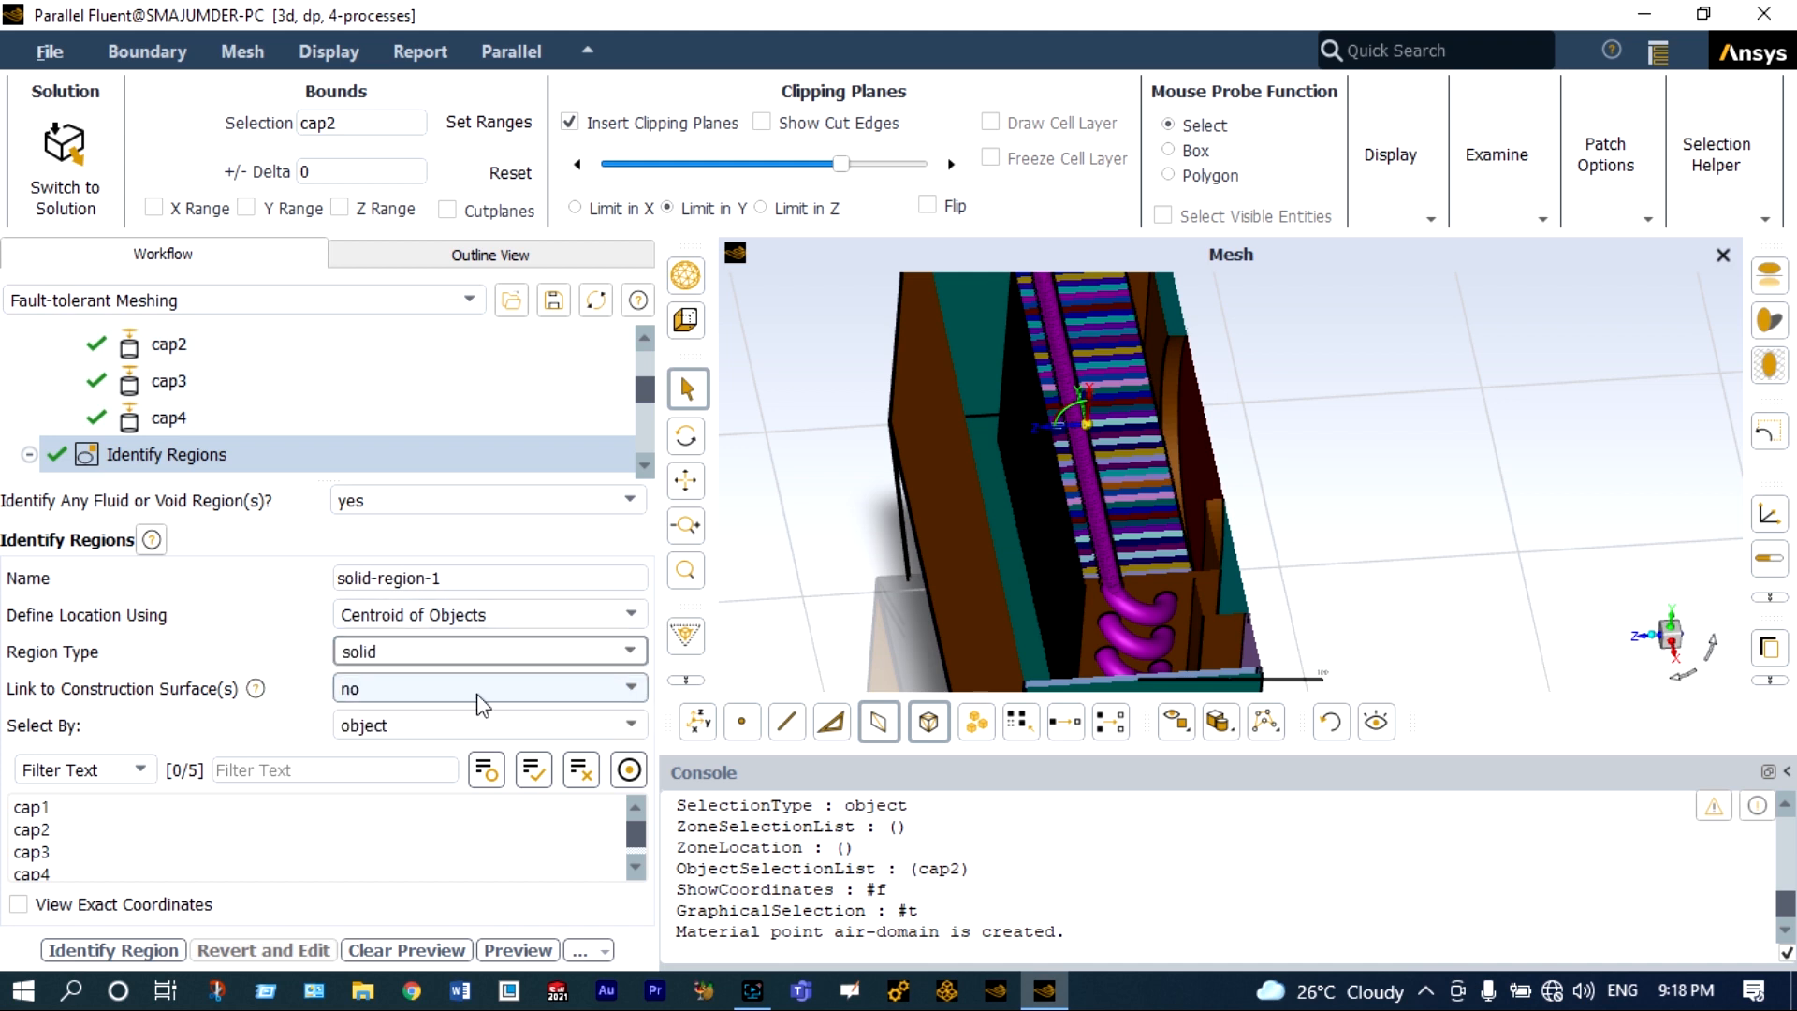
click(576, 653)
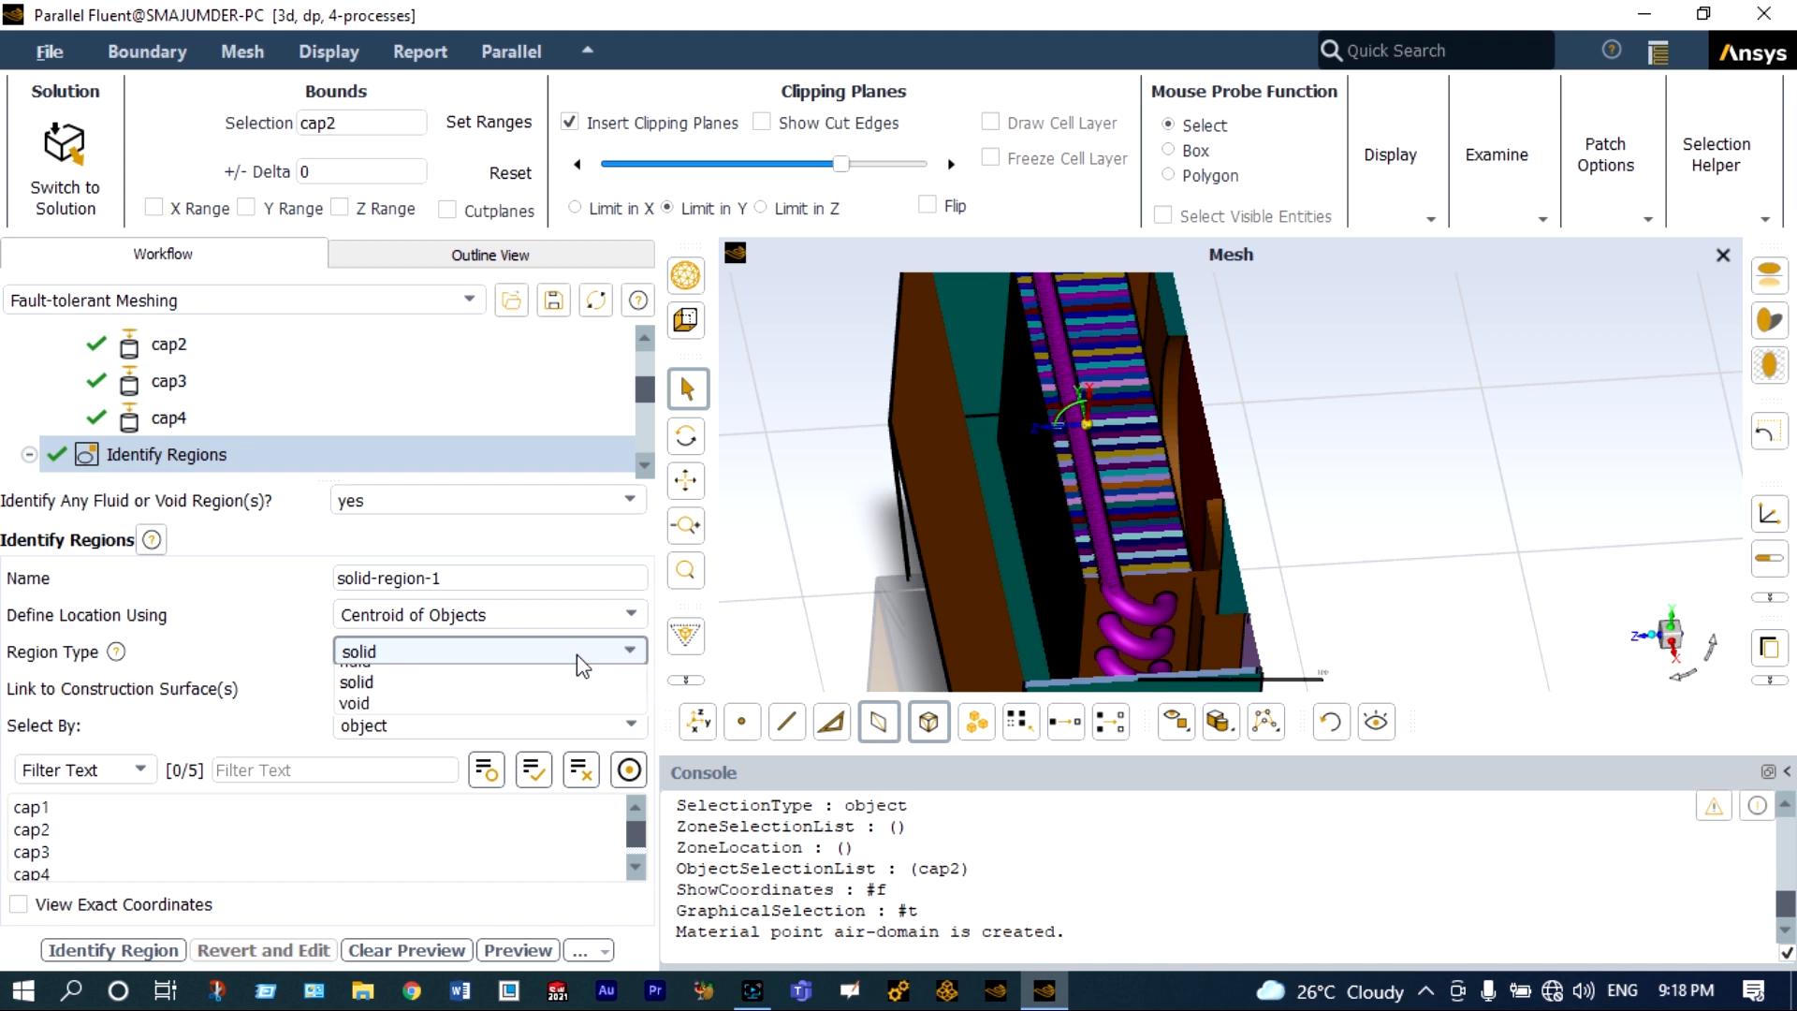
click(499, 721)
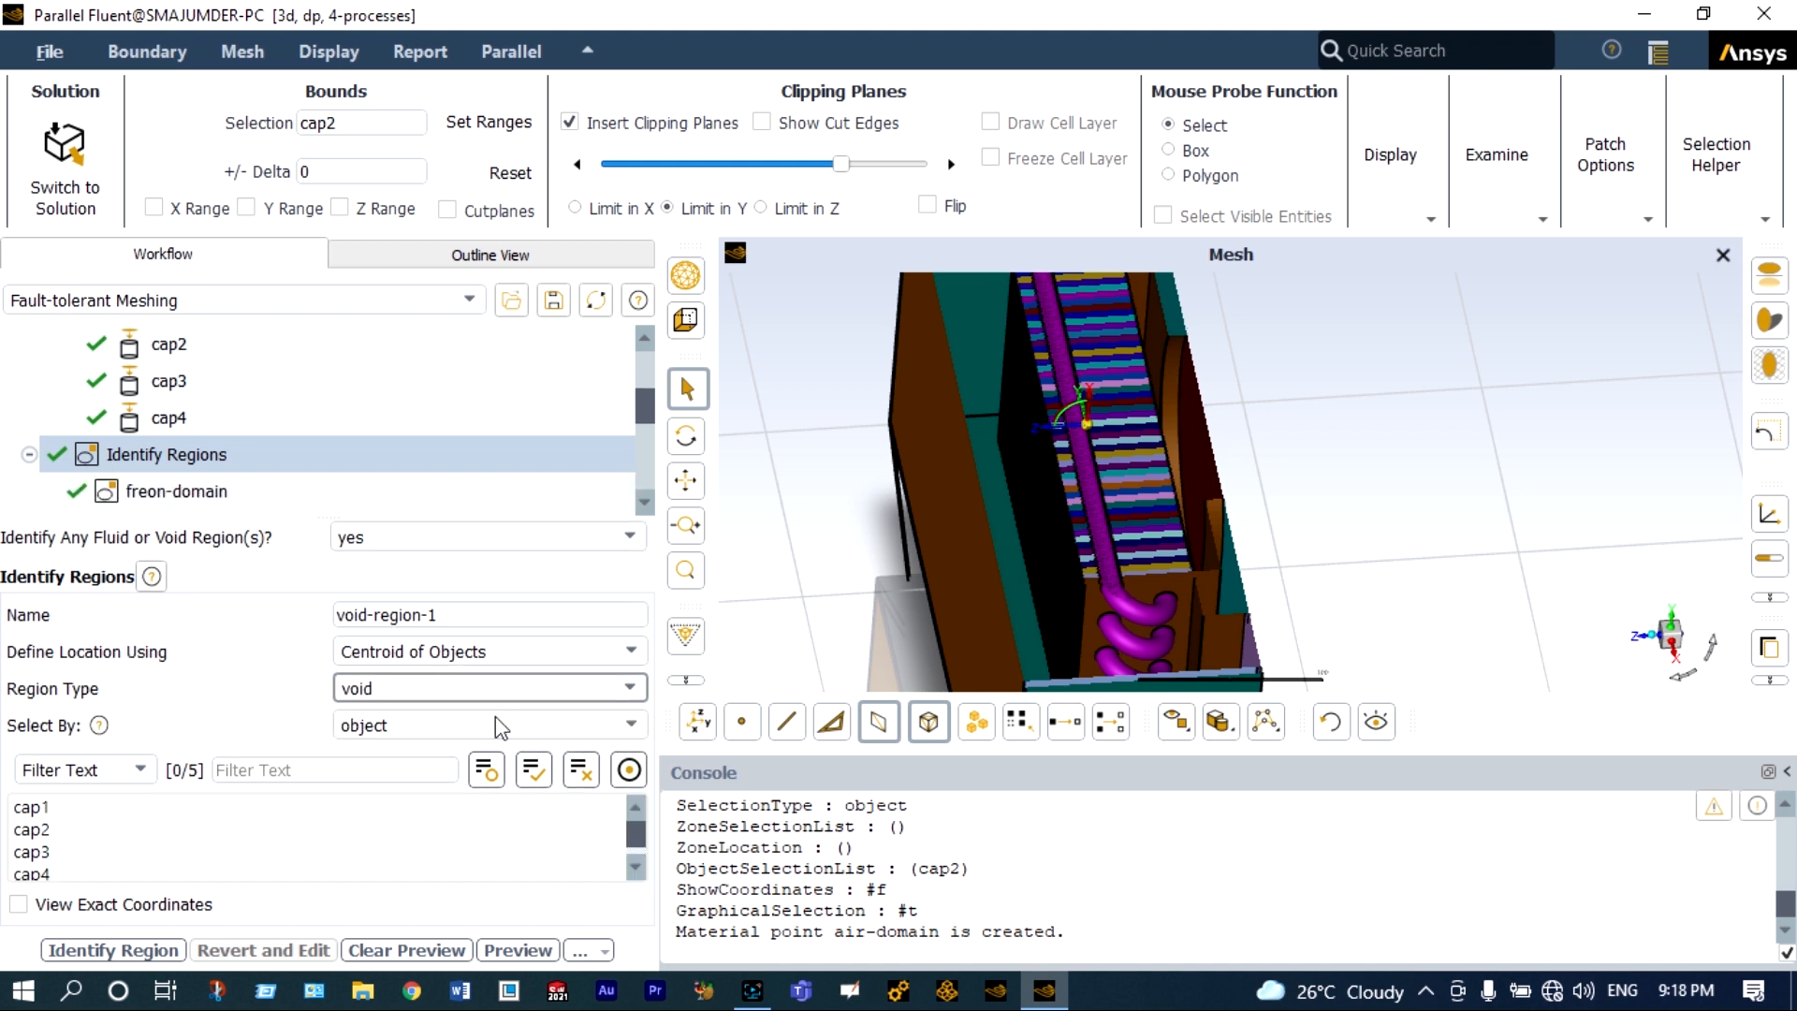
scroll(245, 836, down, 2)
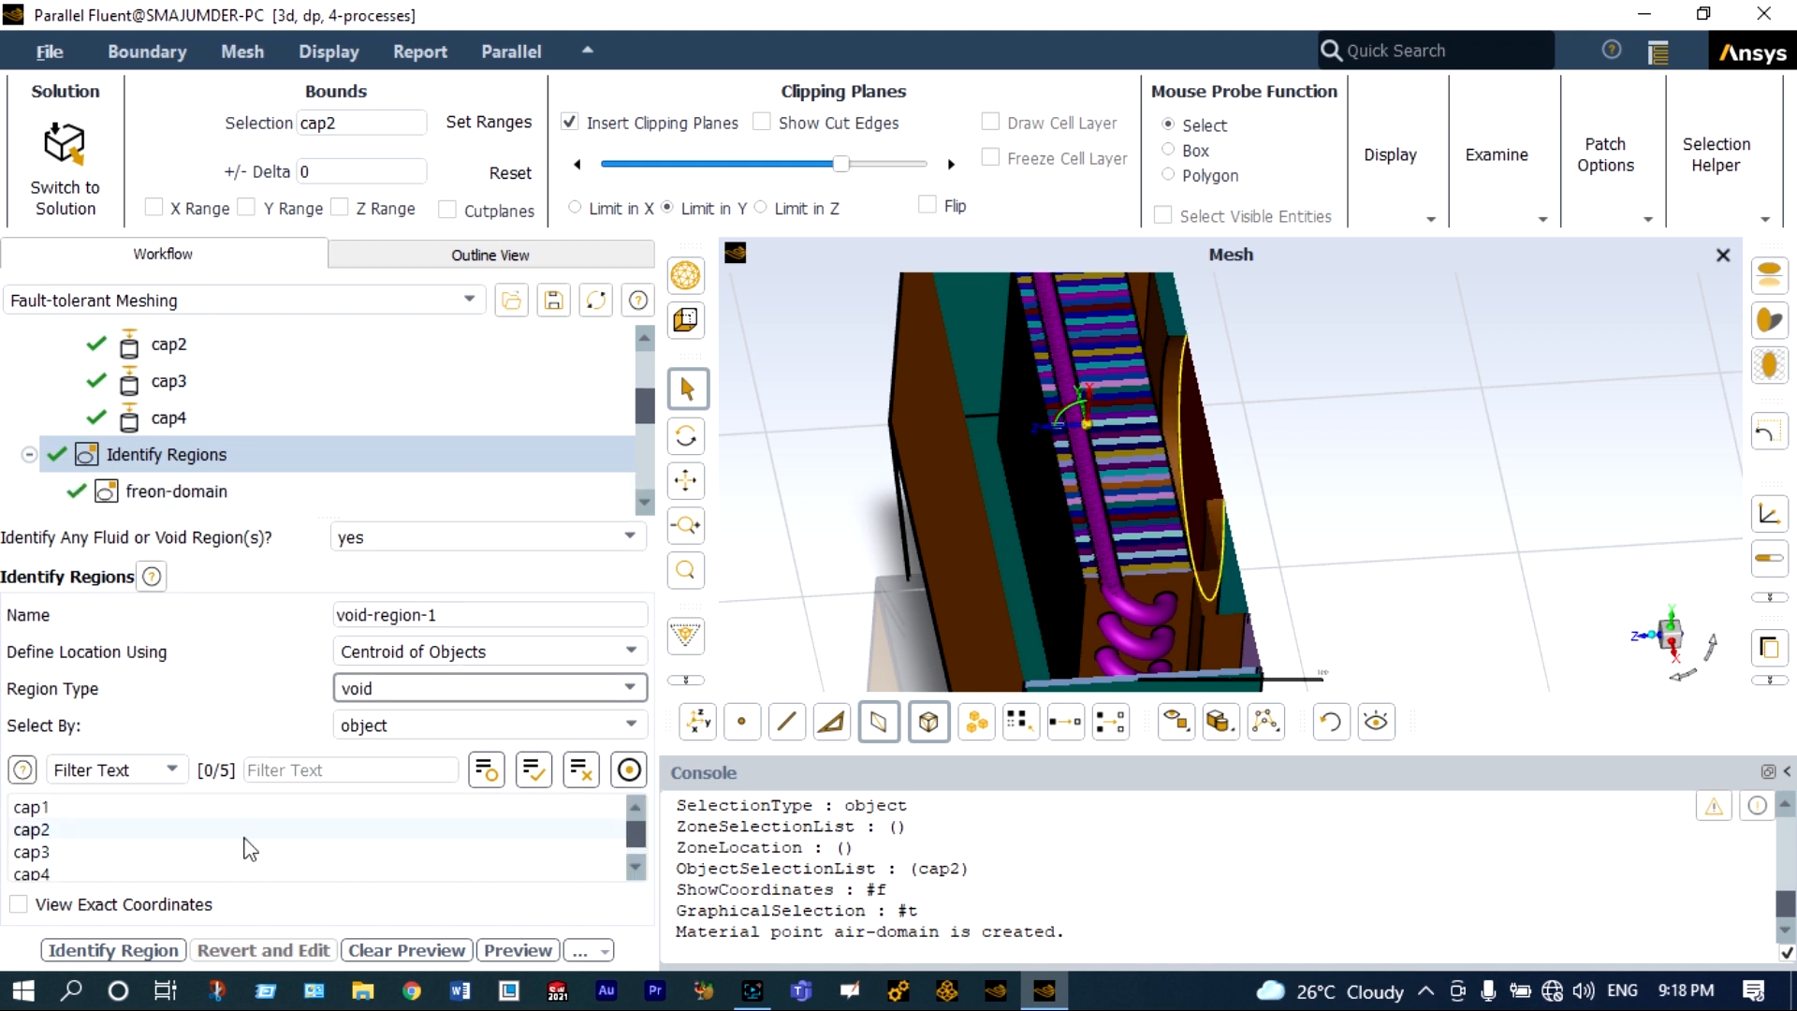
click(42, 852)
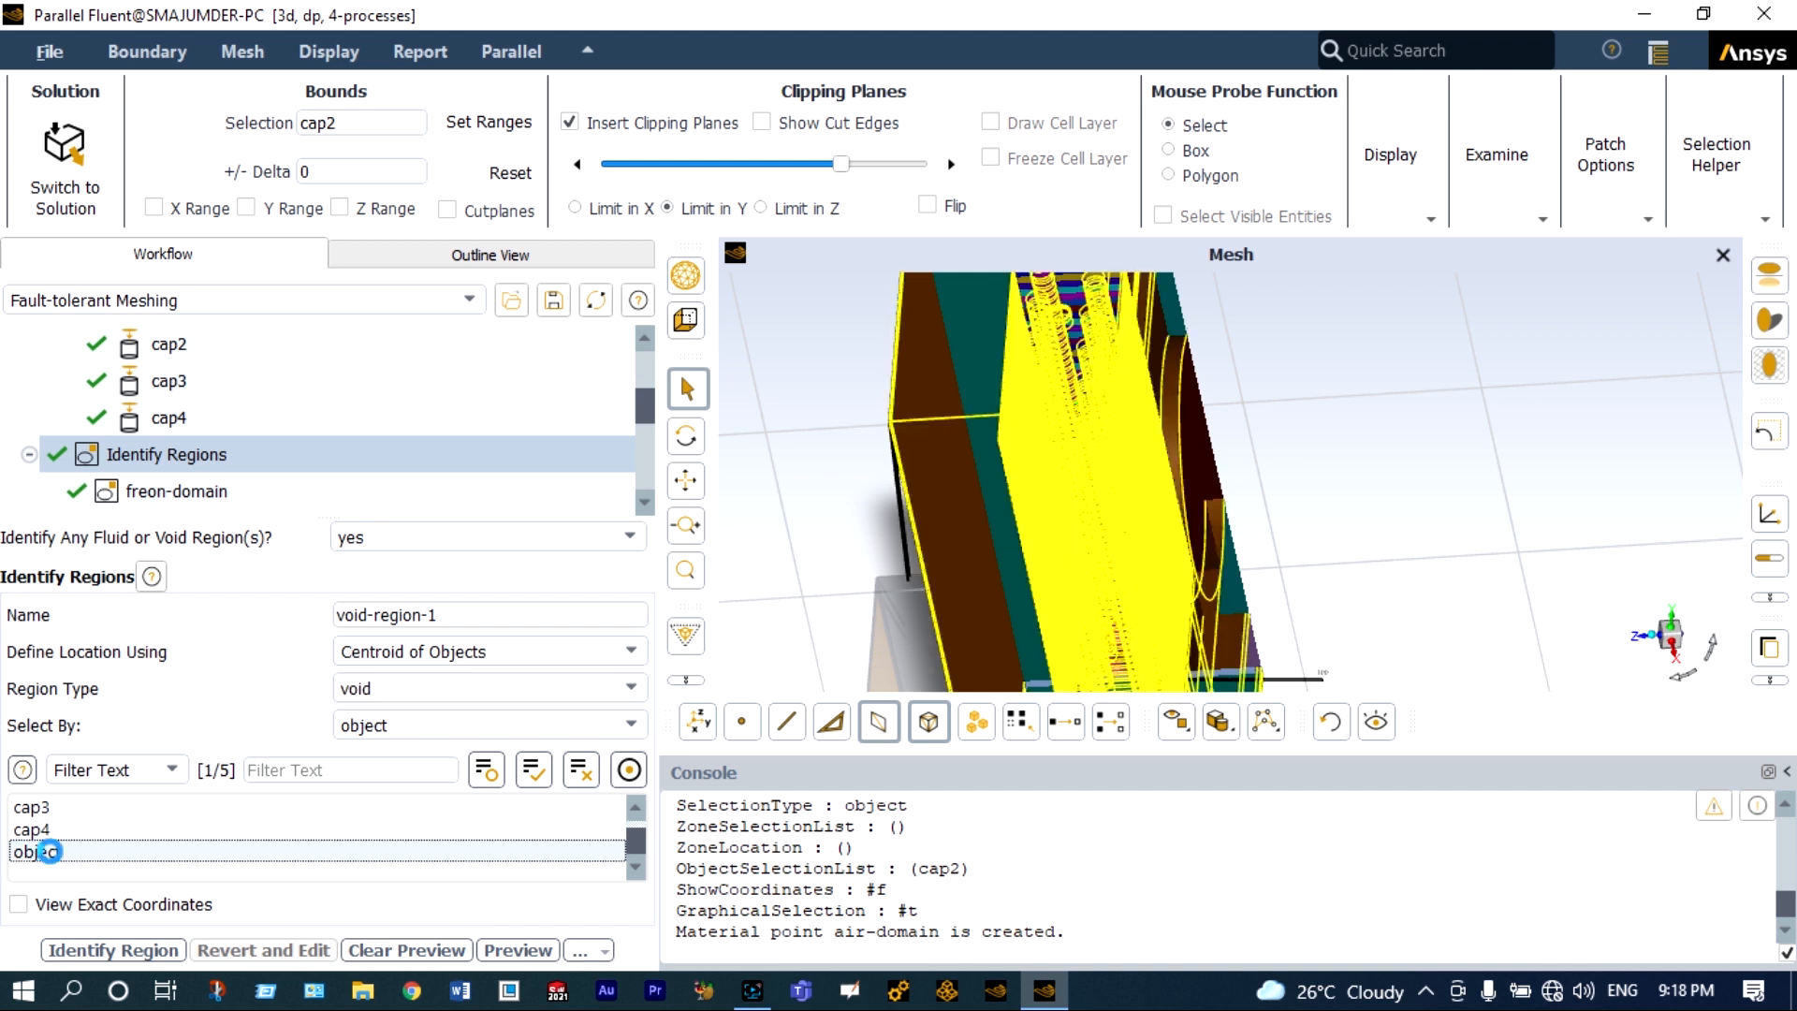
Locate the void region from the selected object using the Offset Method with a Y offset of 250.
scroll(877, 588, down, 4)
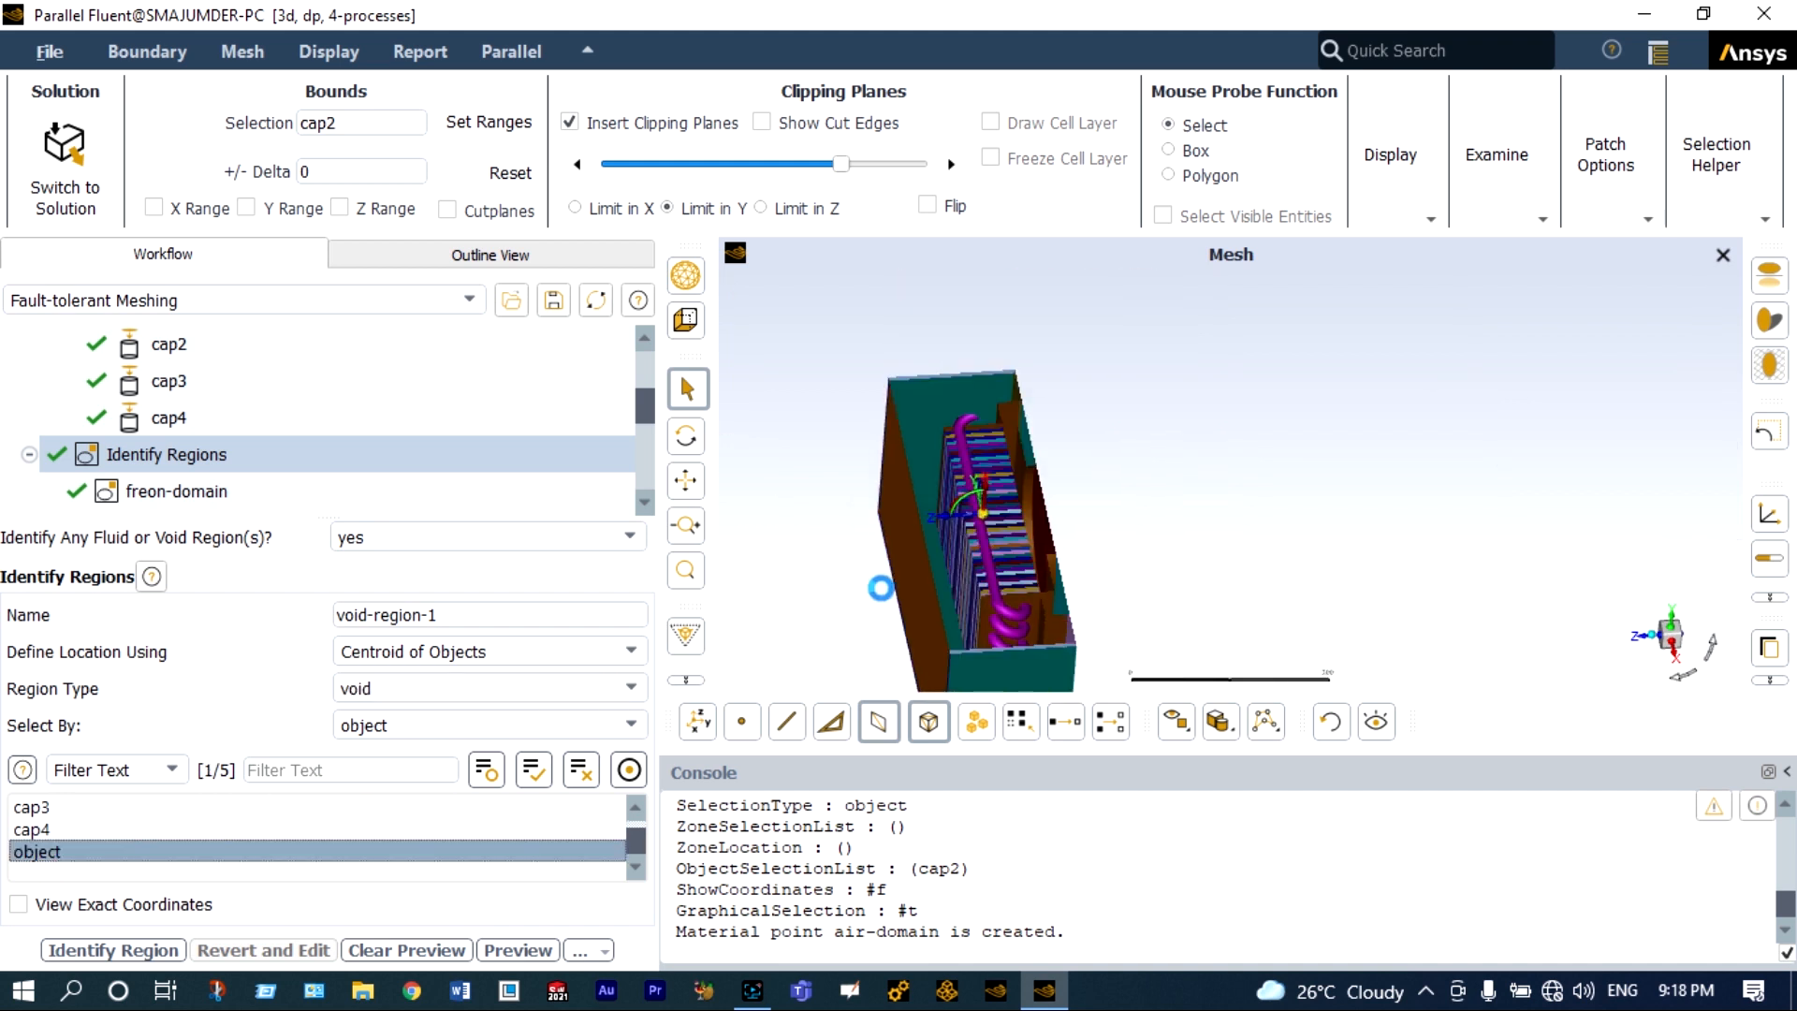
drag(1675, 664, 1707, 663)
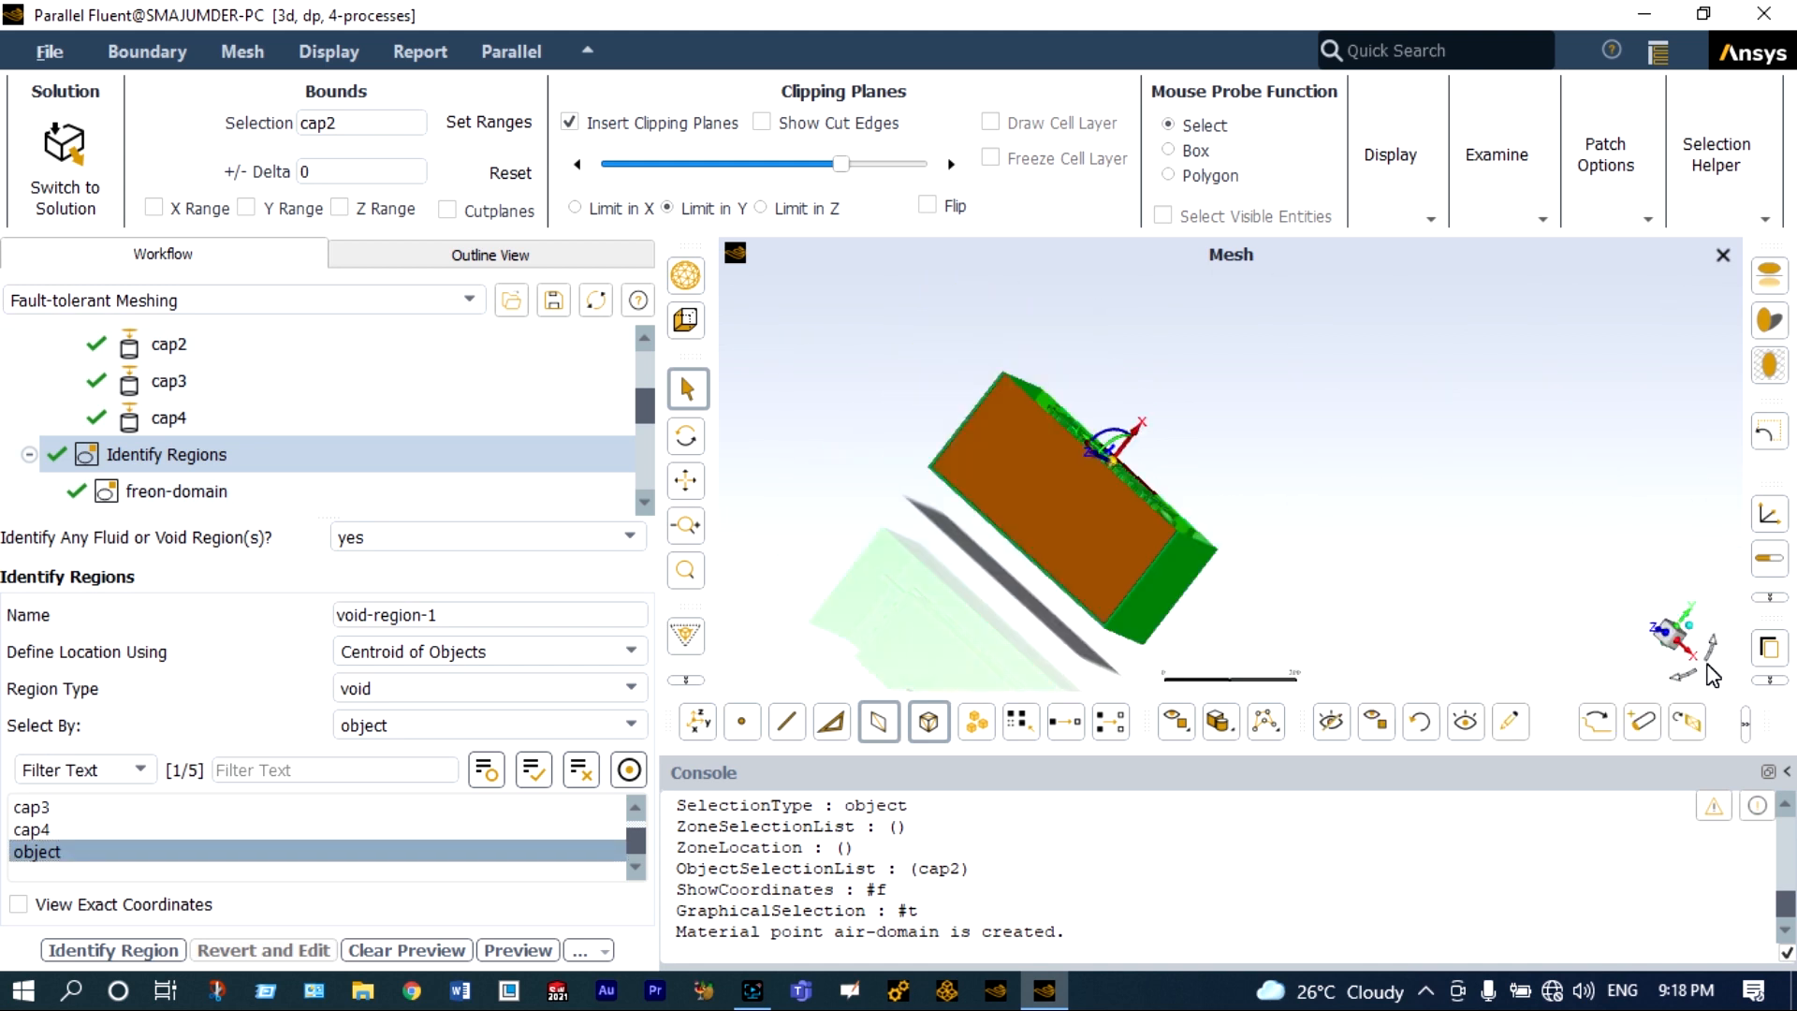
click(1660, 639)
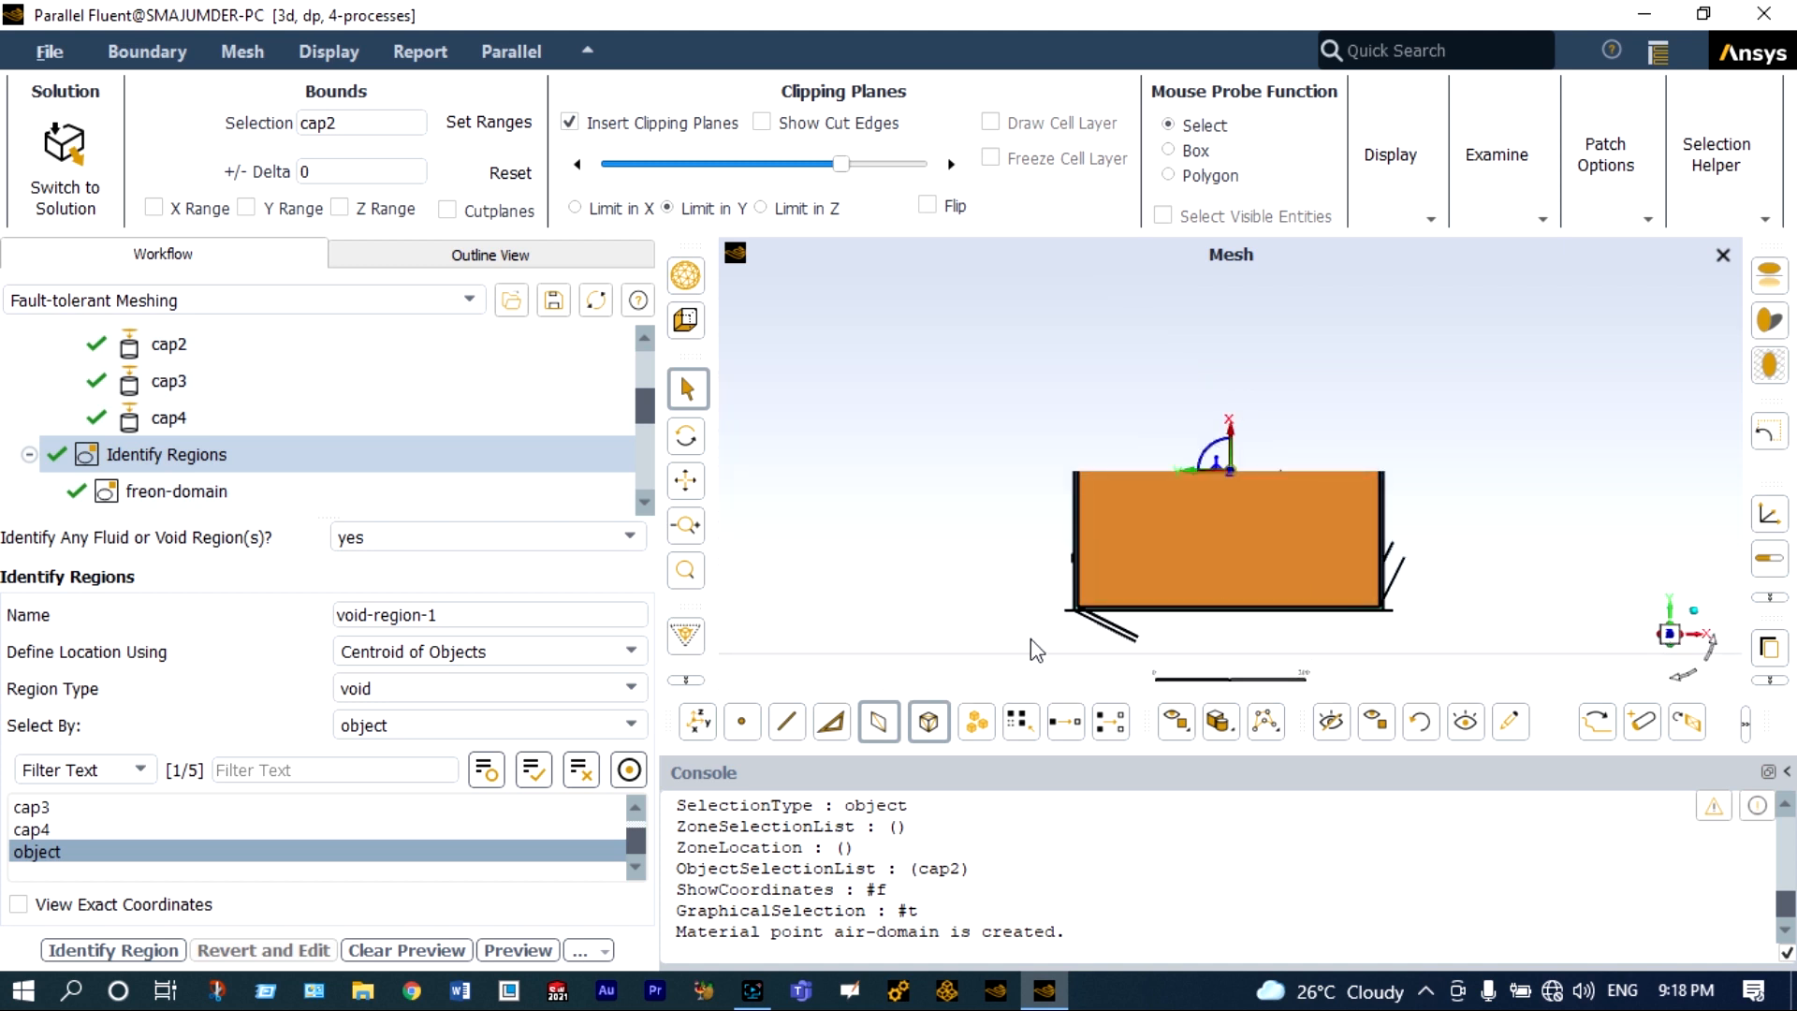
click(632, 653)
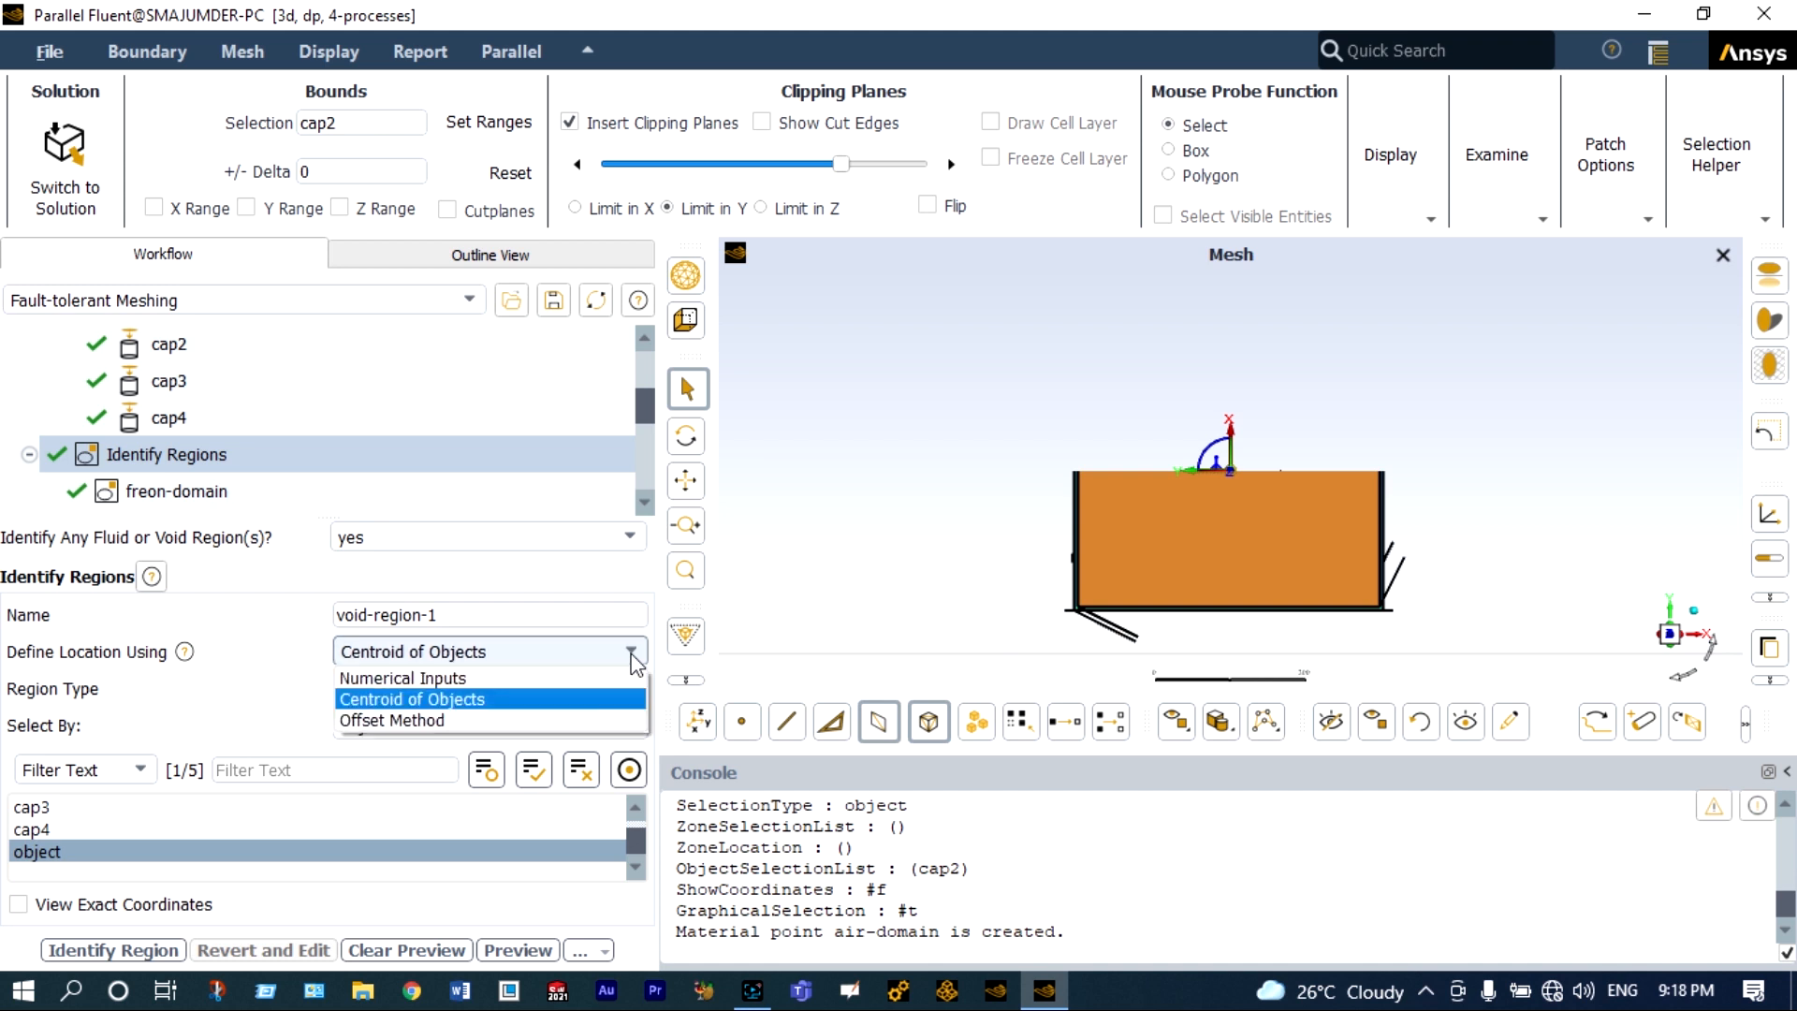
click(494, 720)
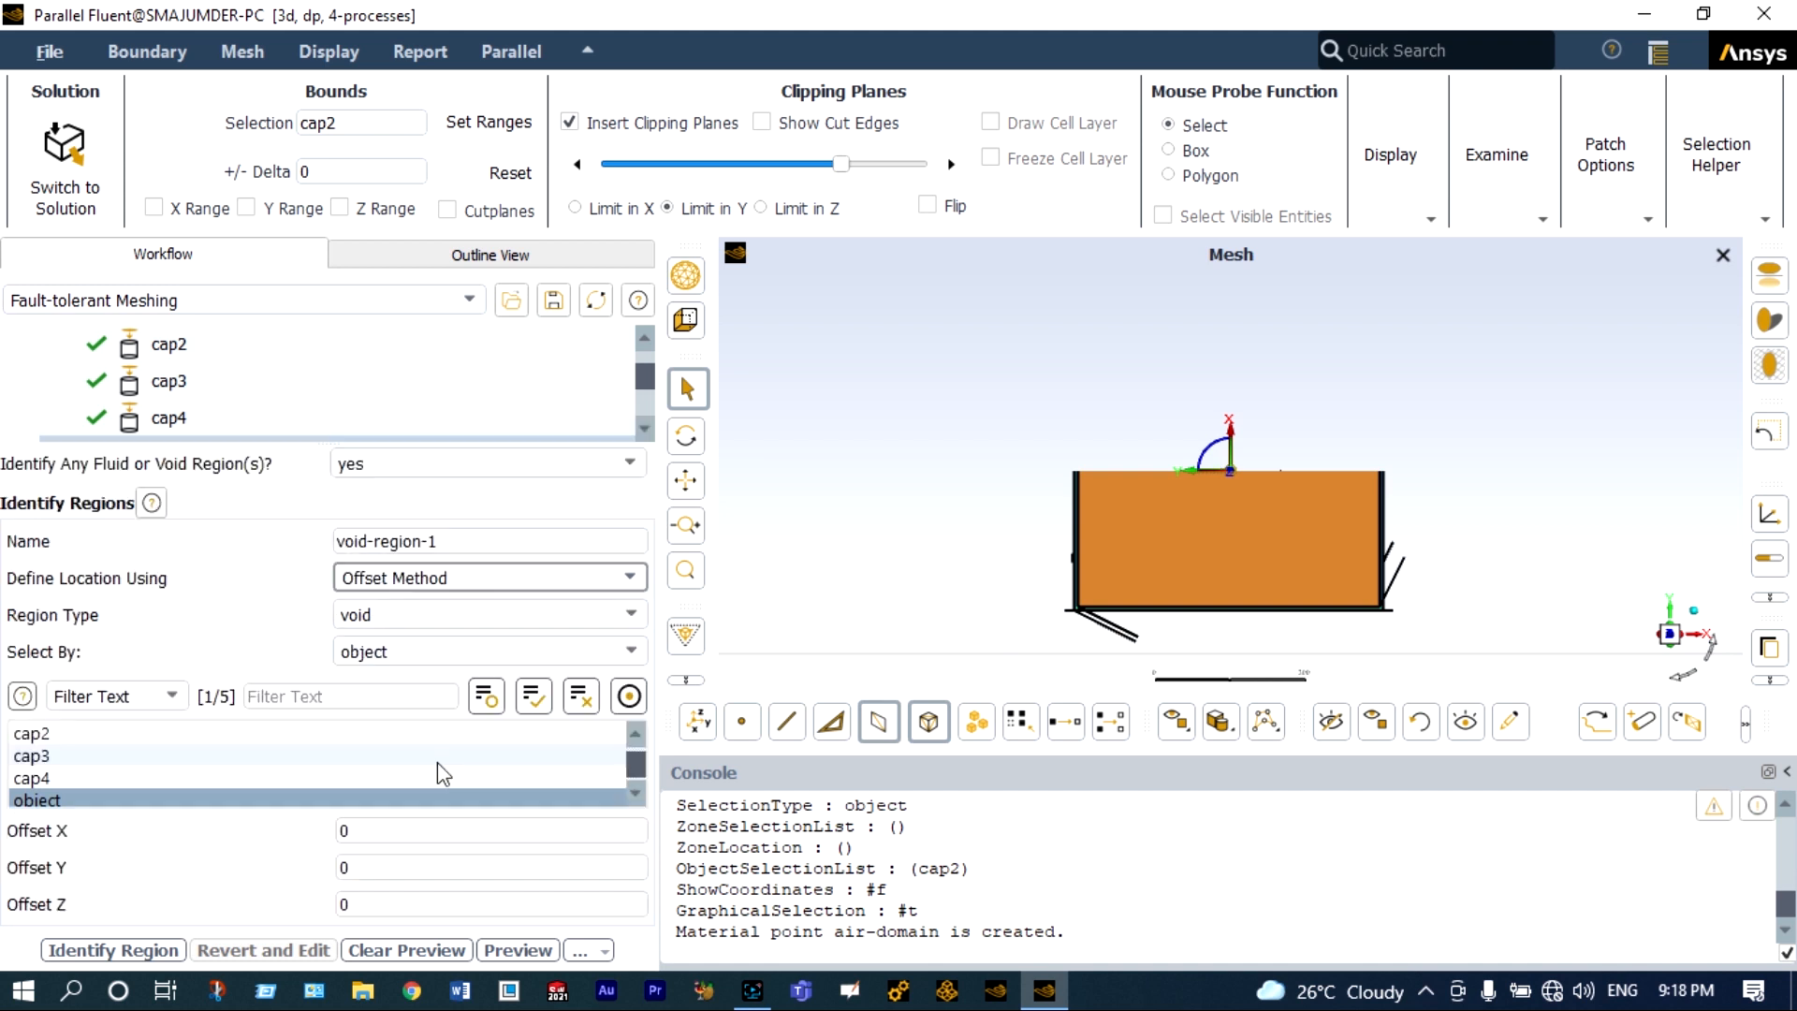
double_click(341, 869)
text(250)
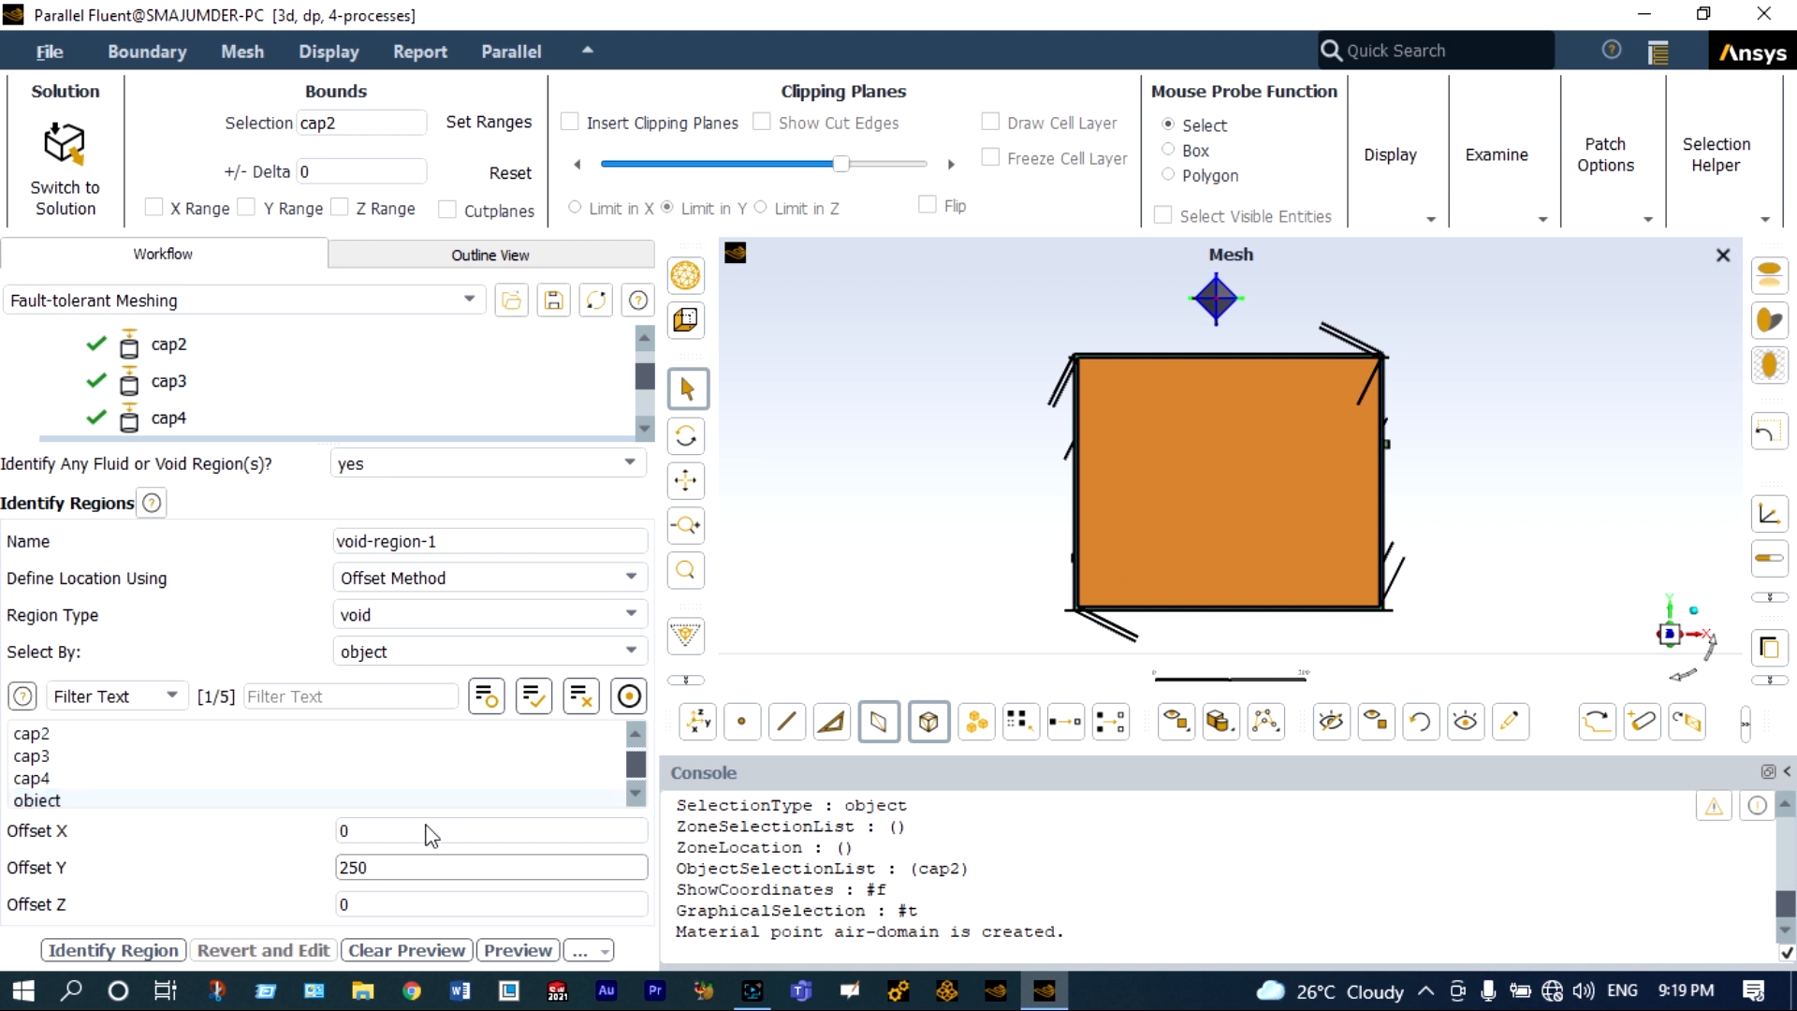
Name the void region void-region and identify it.
click(476, 544)
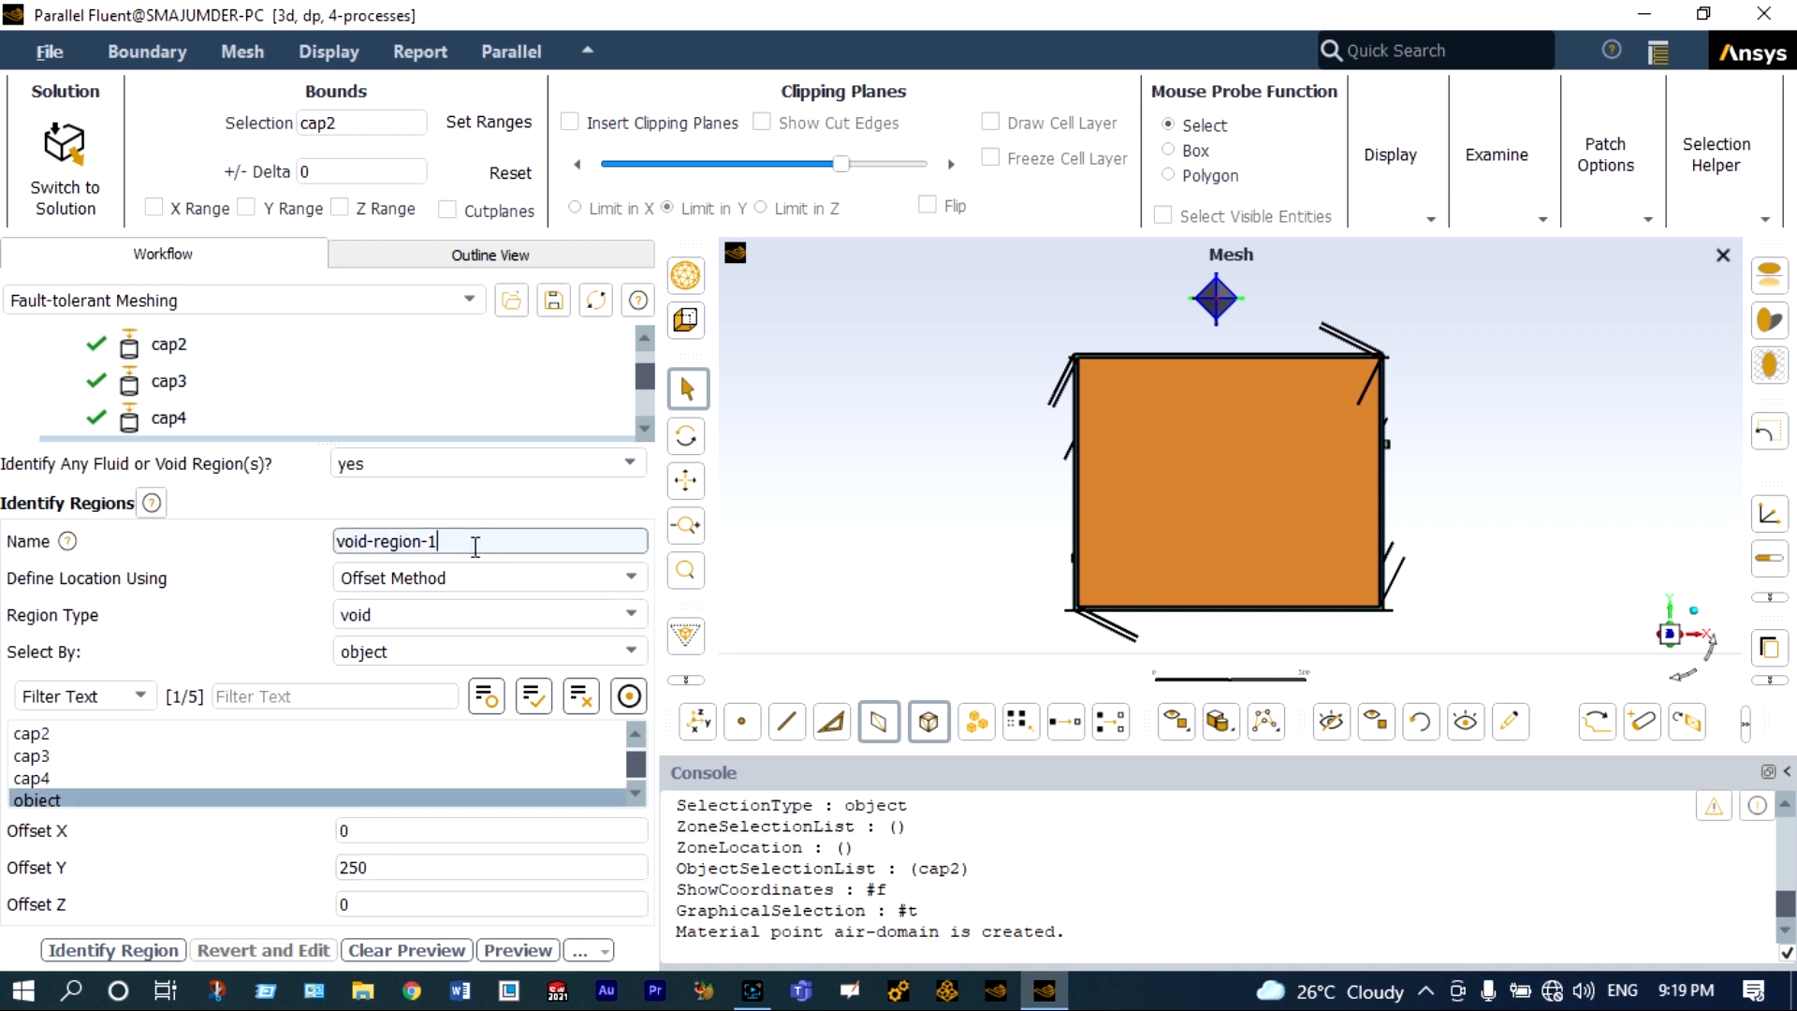
key(BackSpace)
key(BackSpace)
click(107, 951)
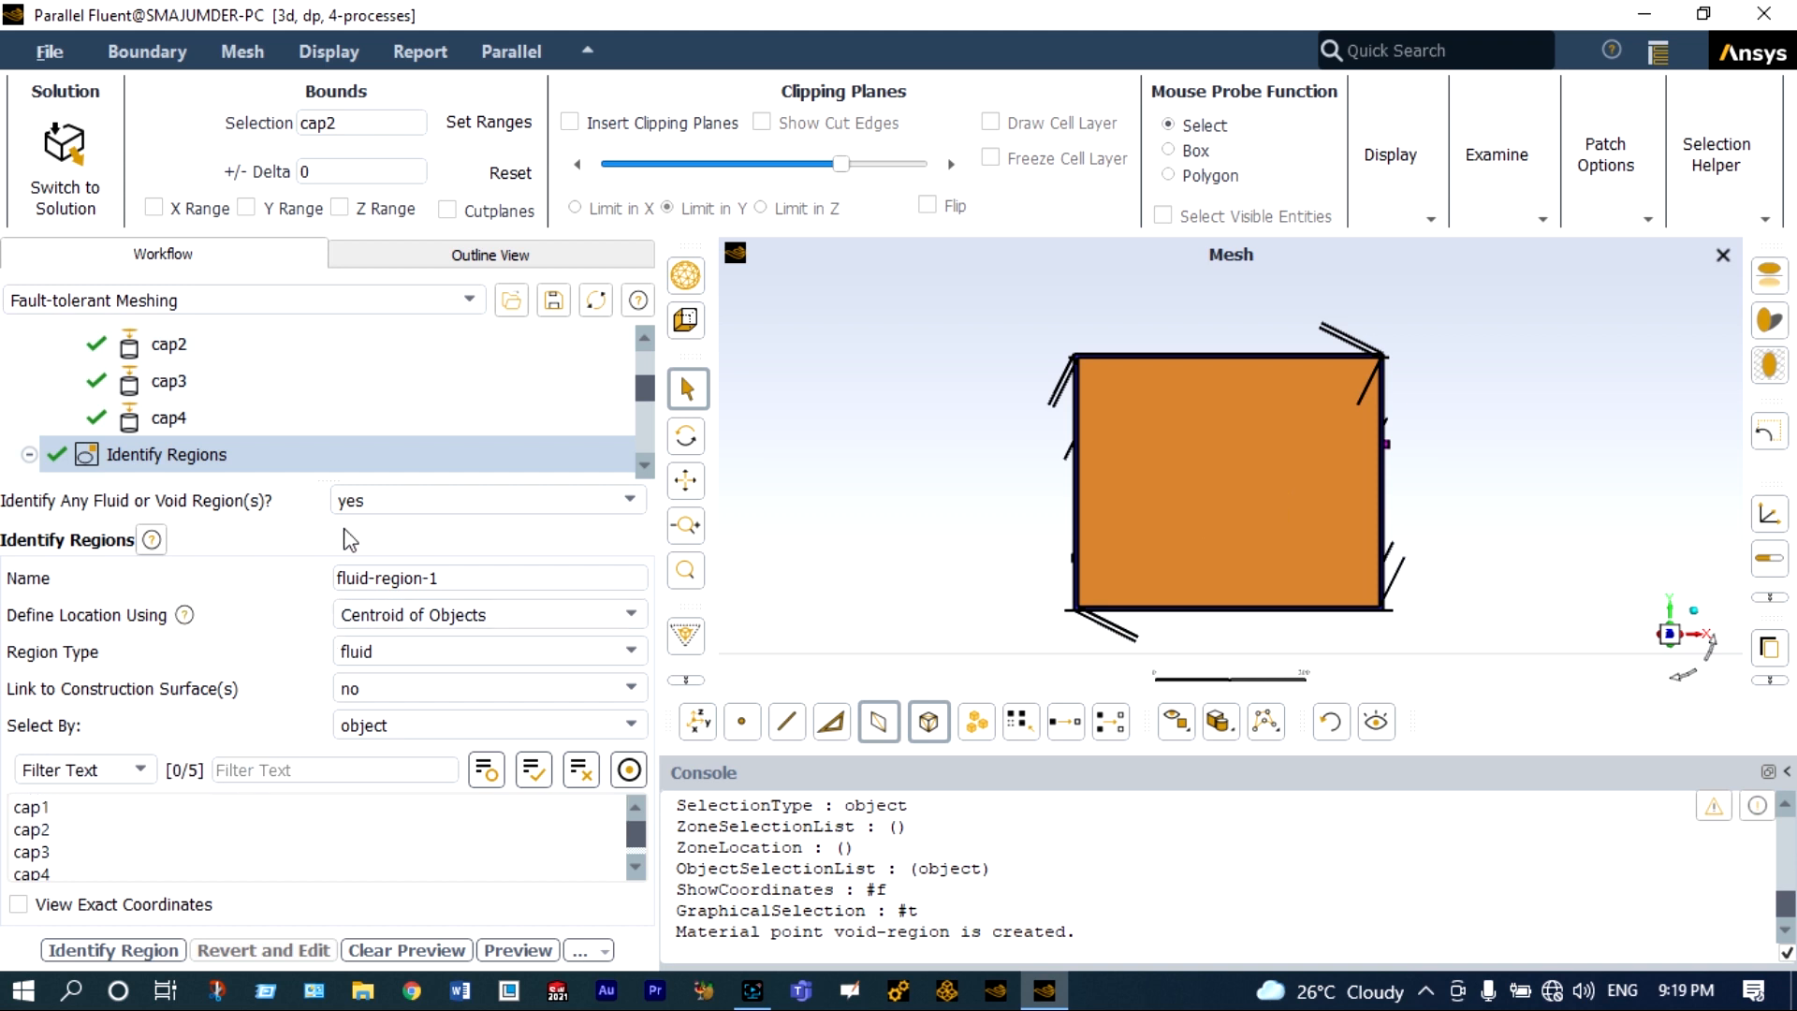
Complete the Define Leakage Threshold task with no leakages closed for the regions.
scroll(359, 434, down, 1)
scroll(363, 441, down, 1)
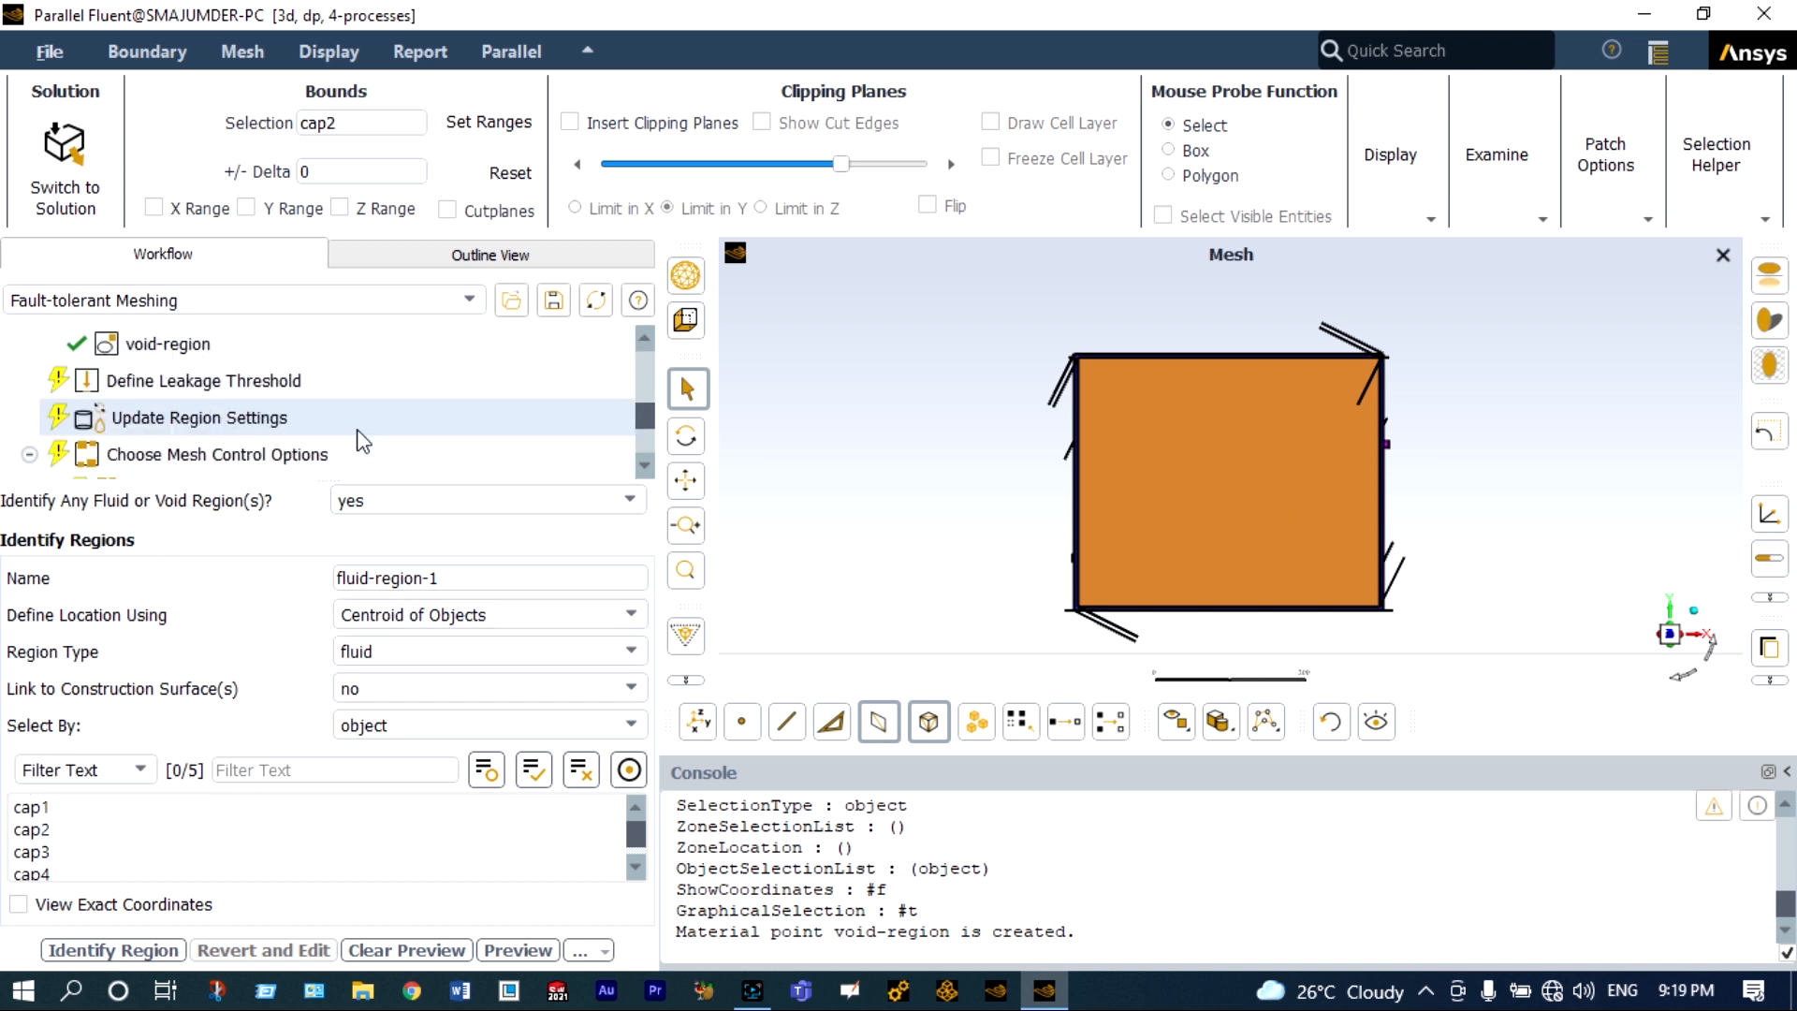
click(329, 380)
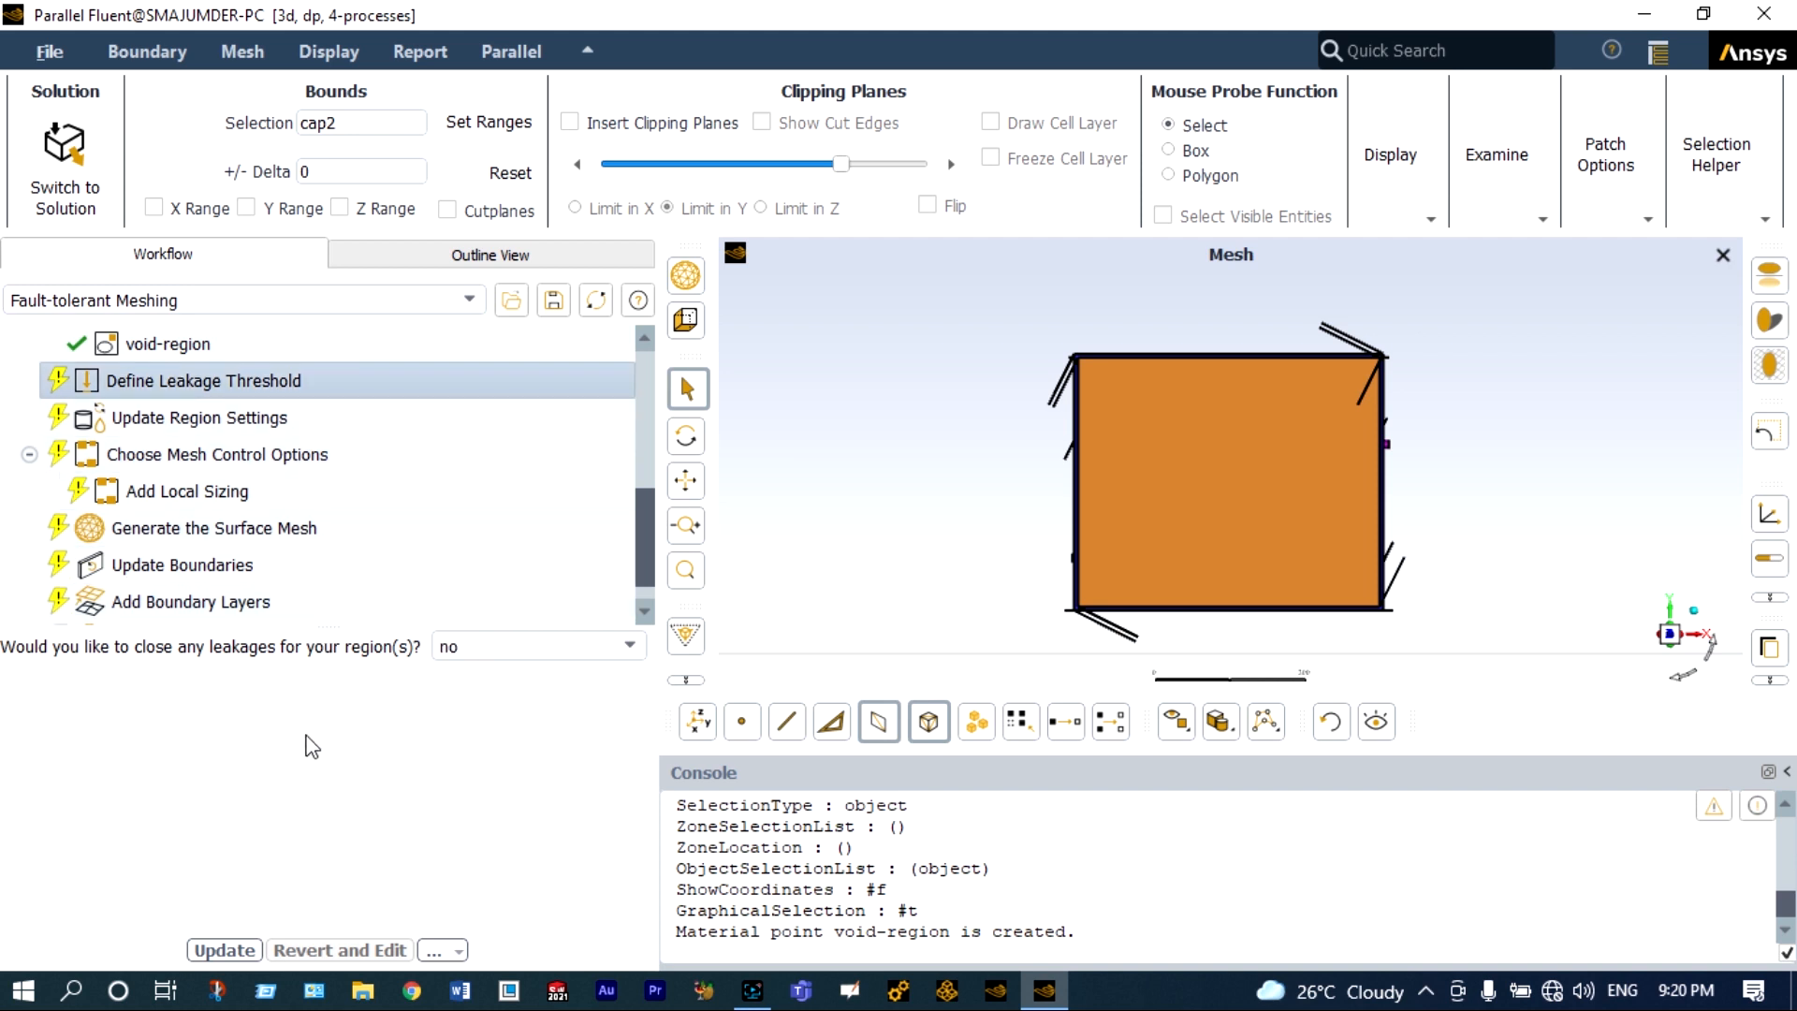
click(236, 948)
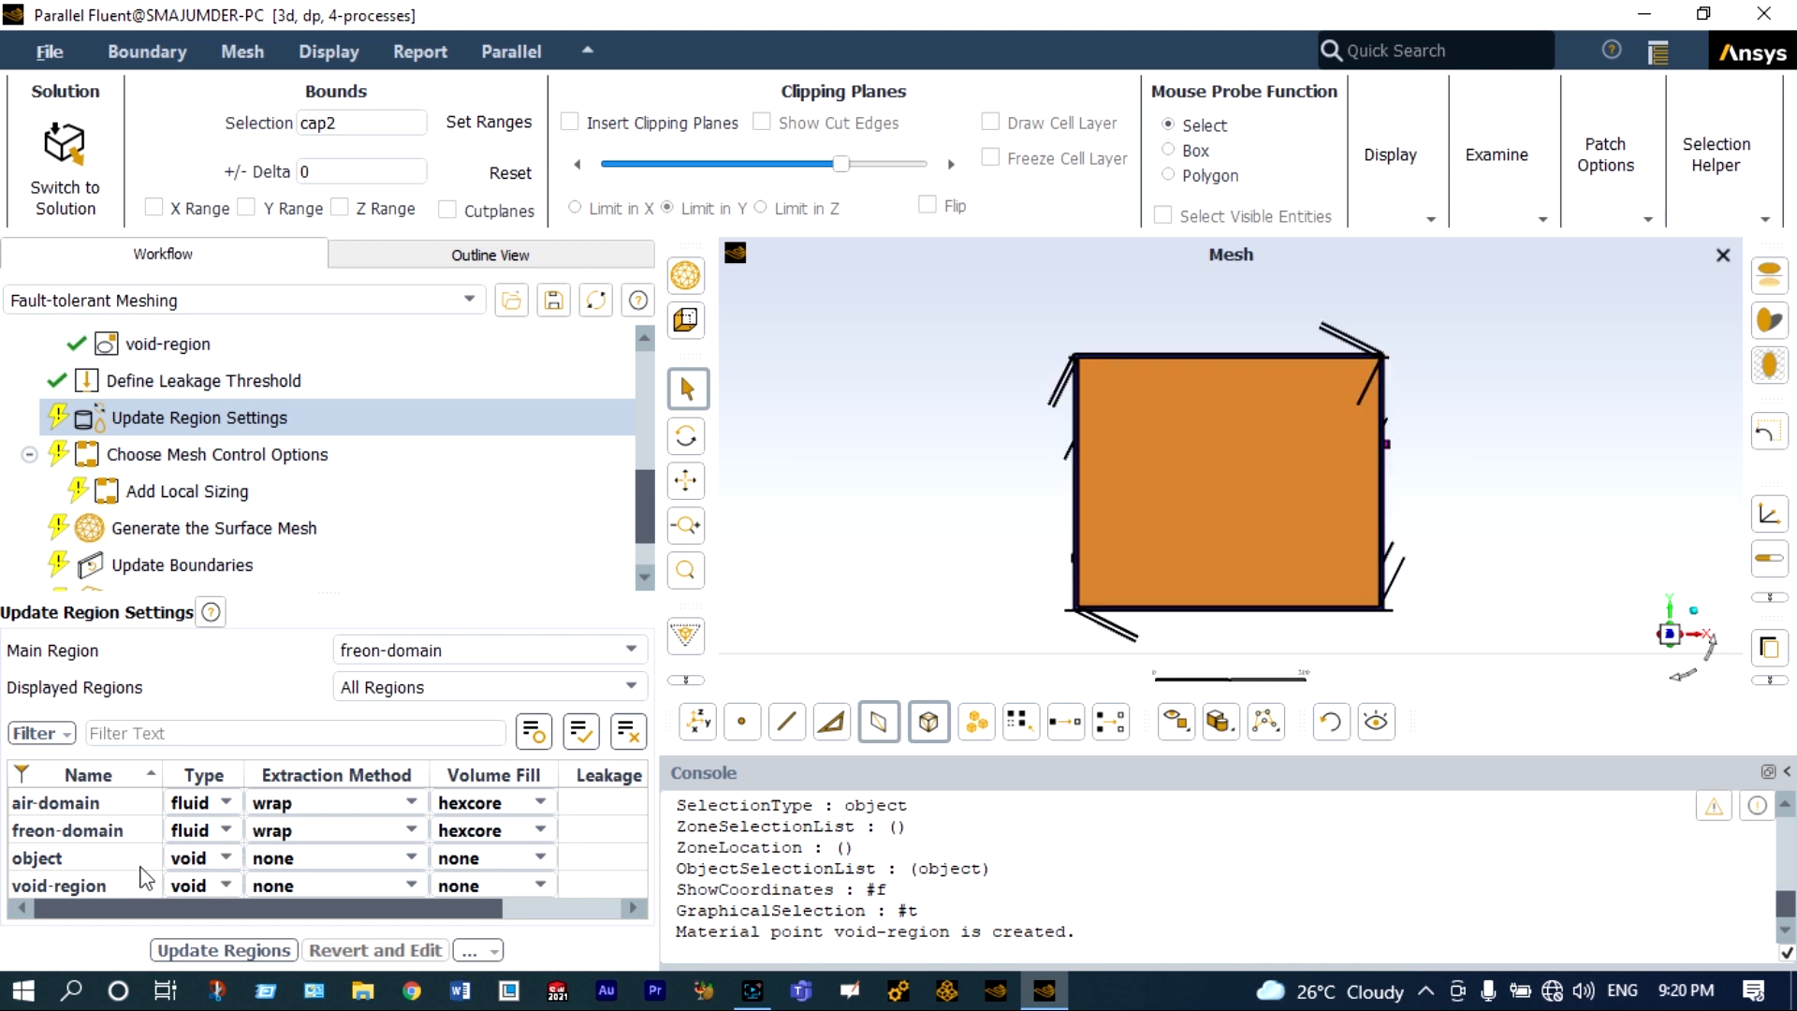
In the region settings, set the object region's type to solid and its volume fill to tet.
click(227, 858)
click(228, 859)
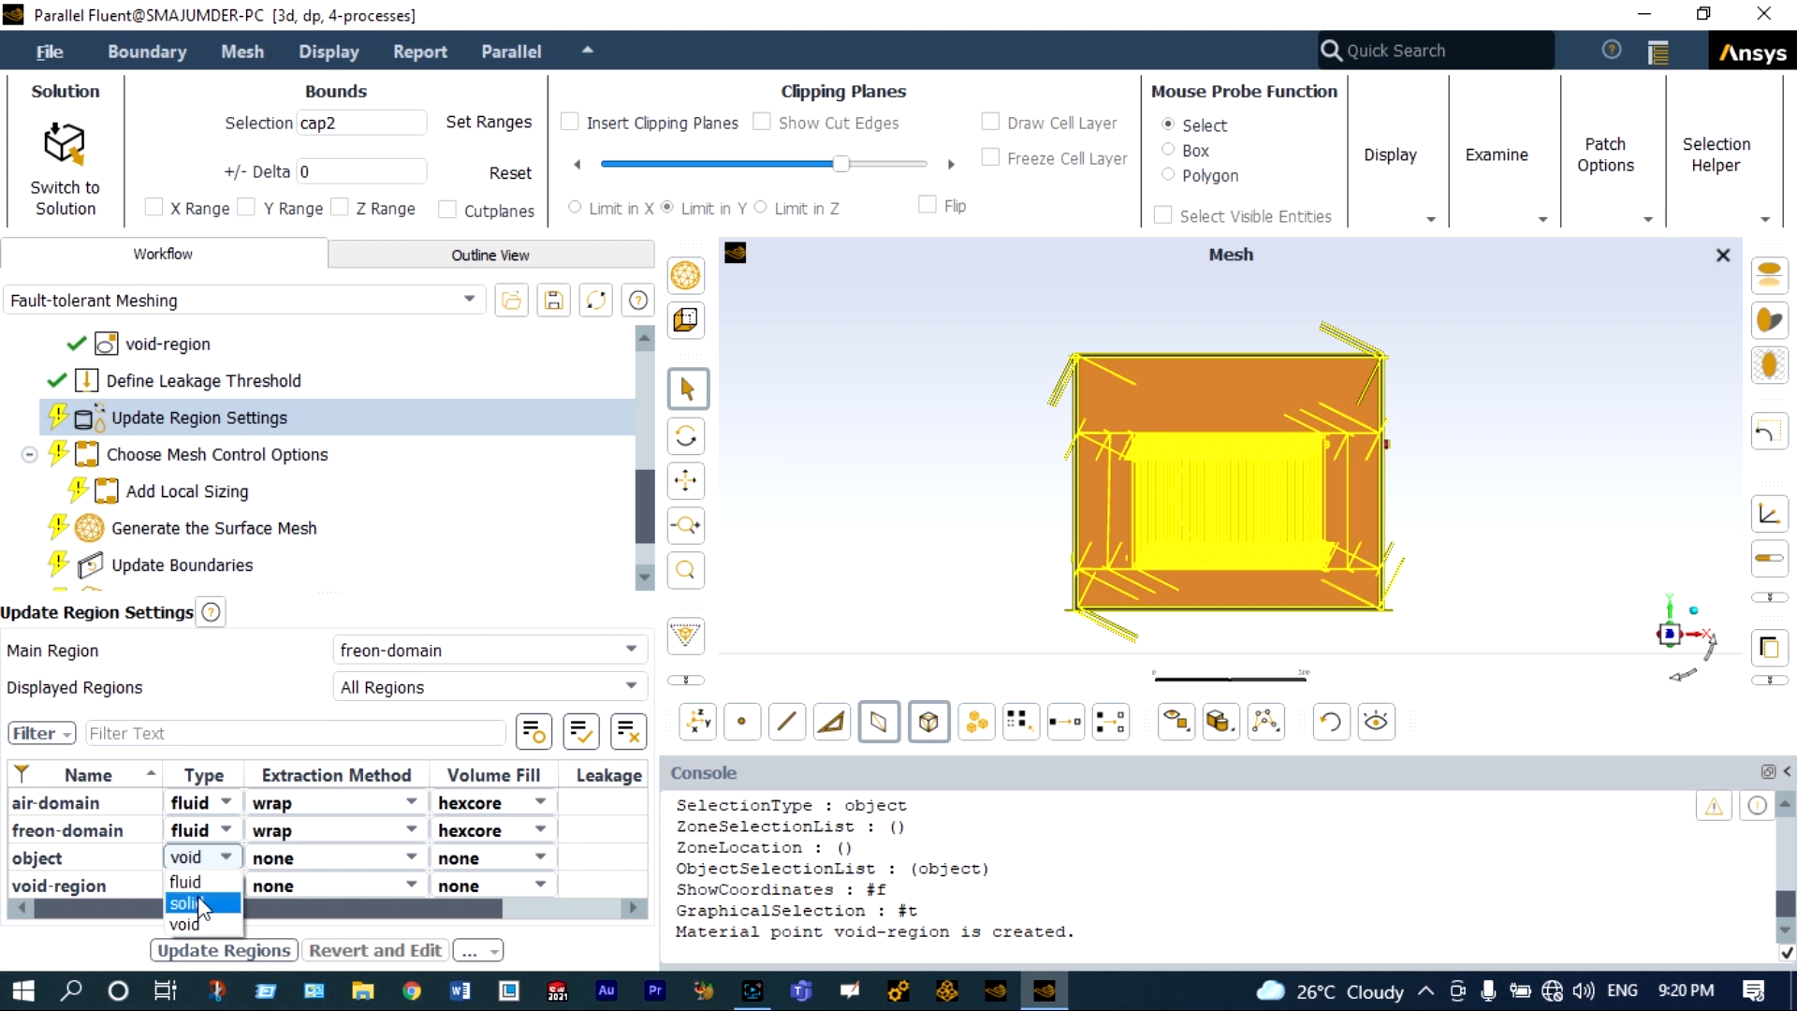
click(56, 857)
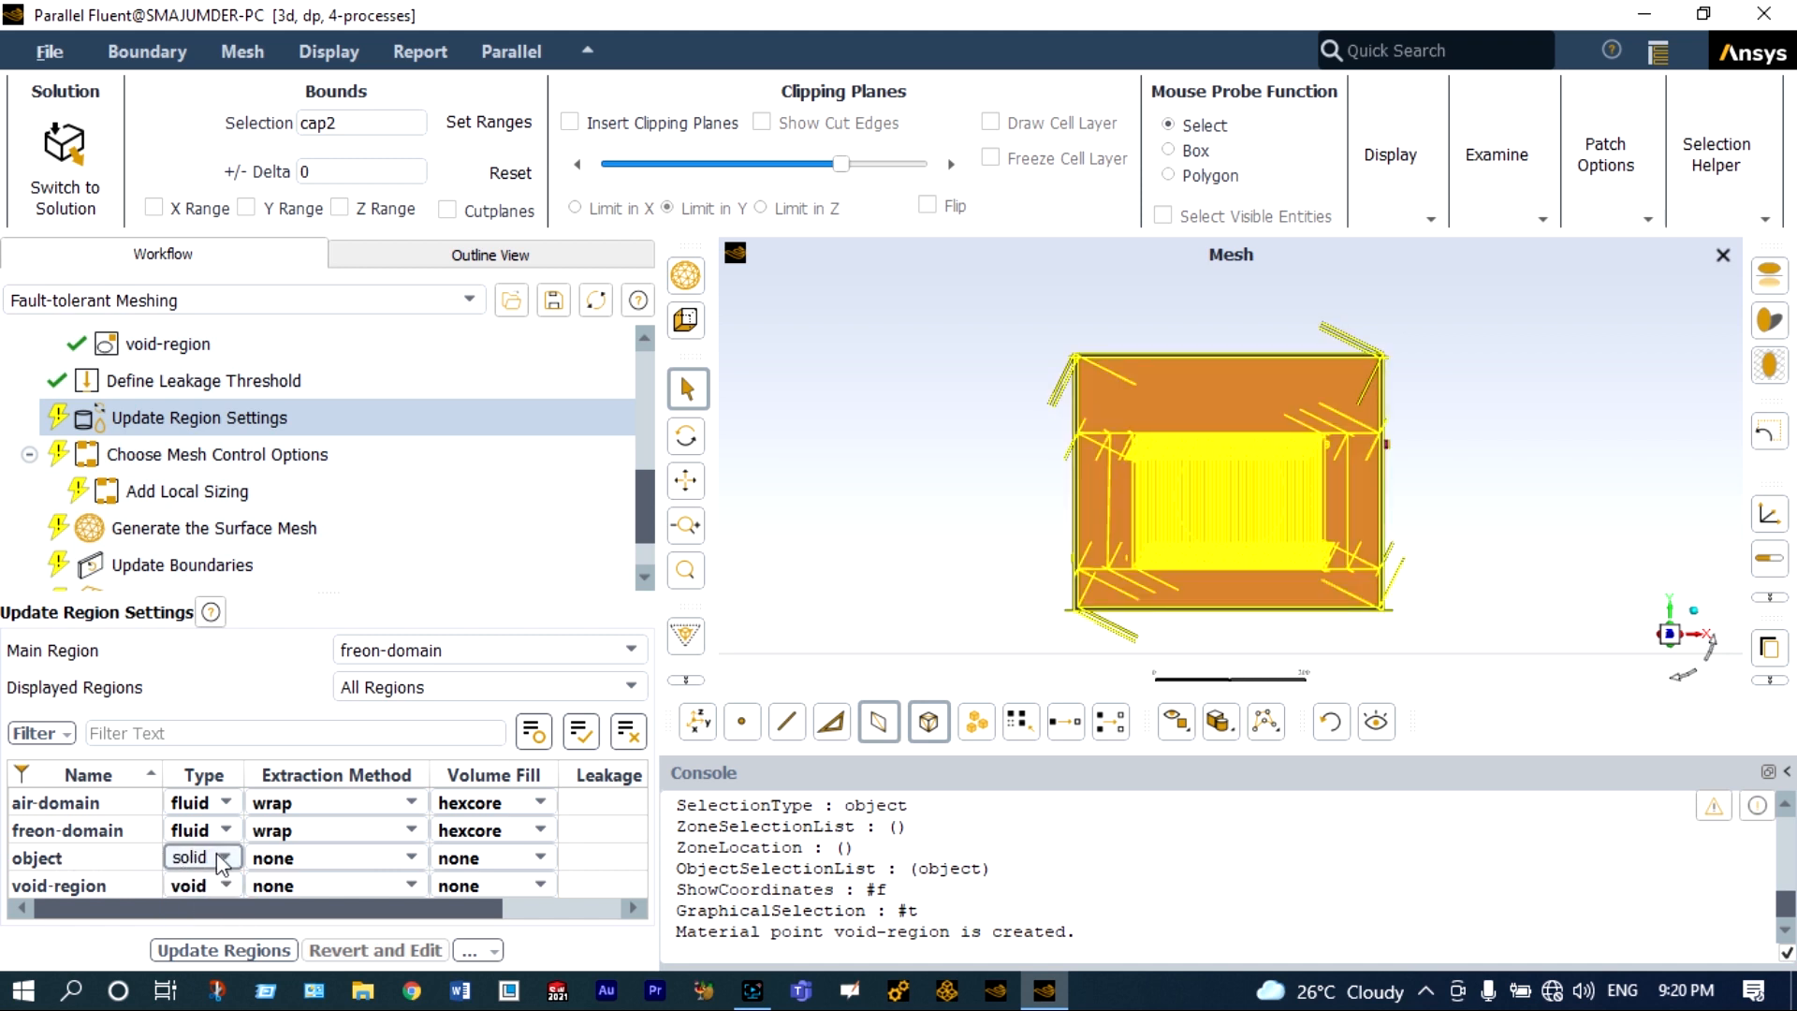
click(471, 858)
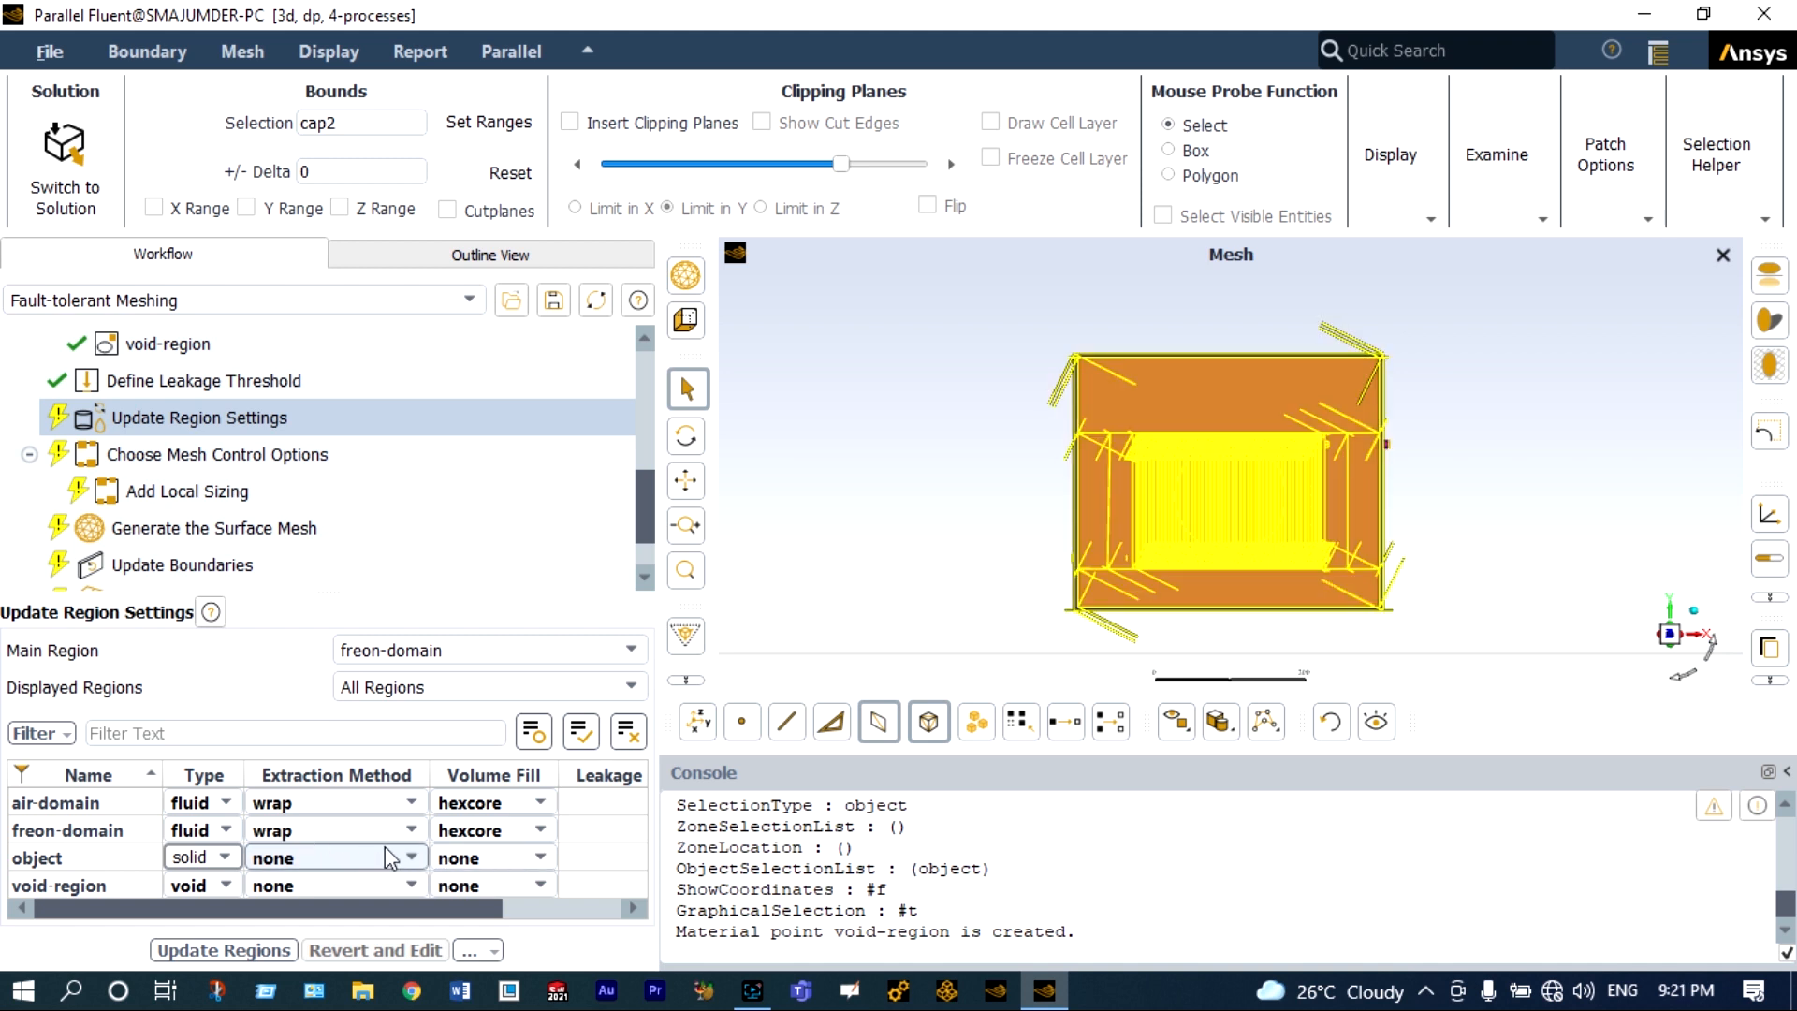
click(540, 858)
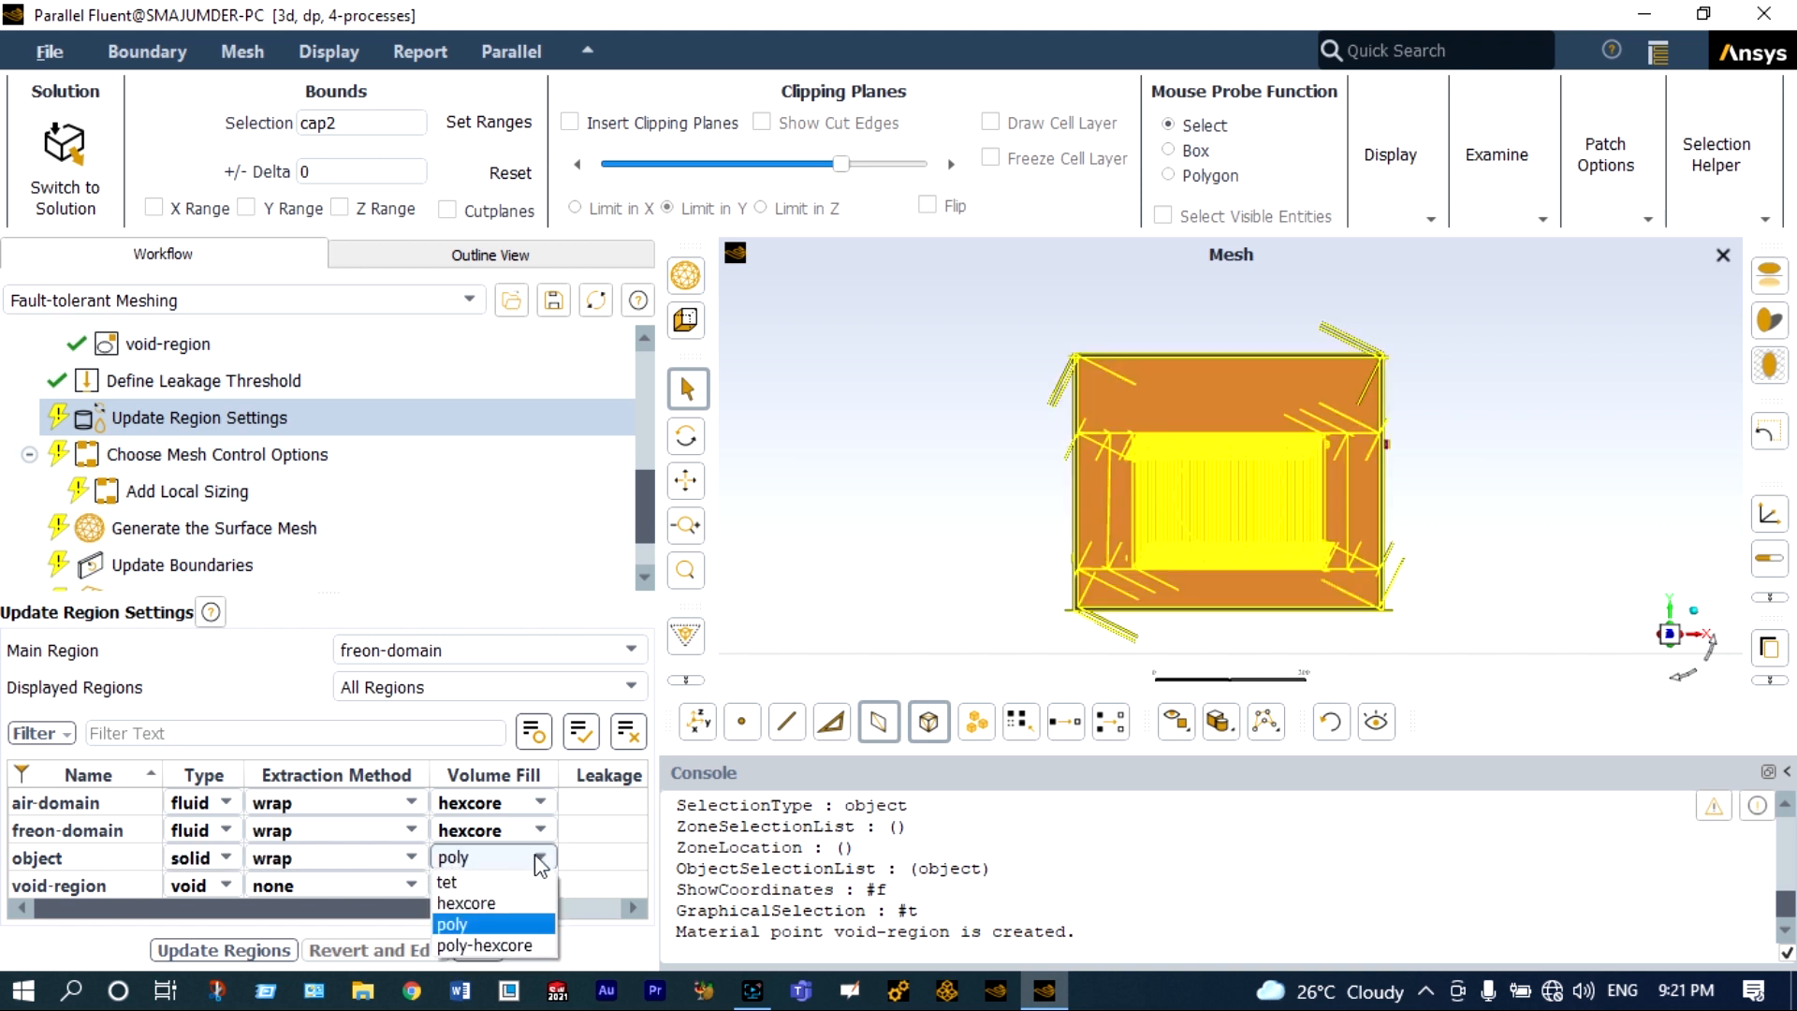
click(491, 880)
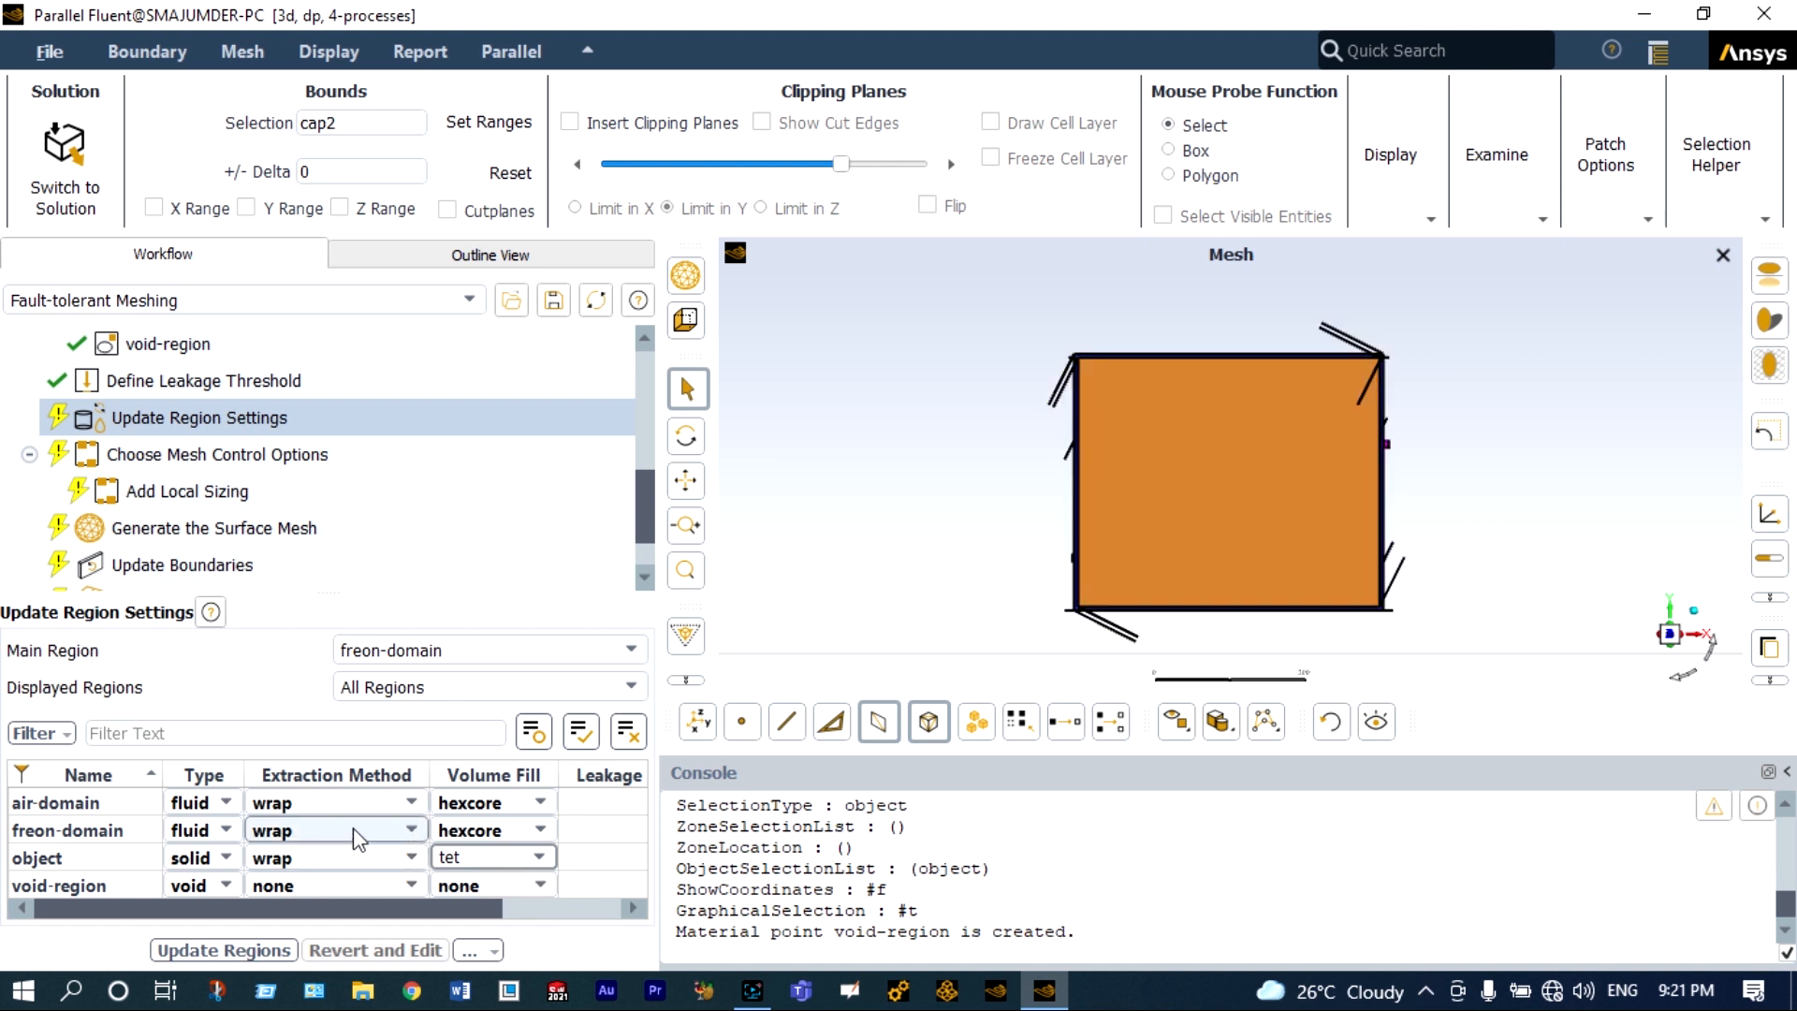
Set the volume fill of air-domain and freon-domain to poly-hexcore and update the regions.
click(538, 801)
click(535, 803)
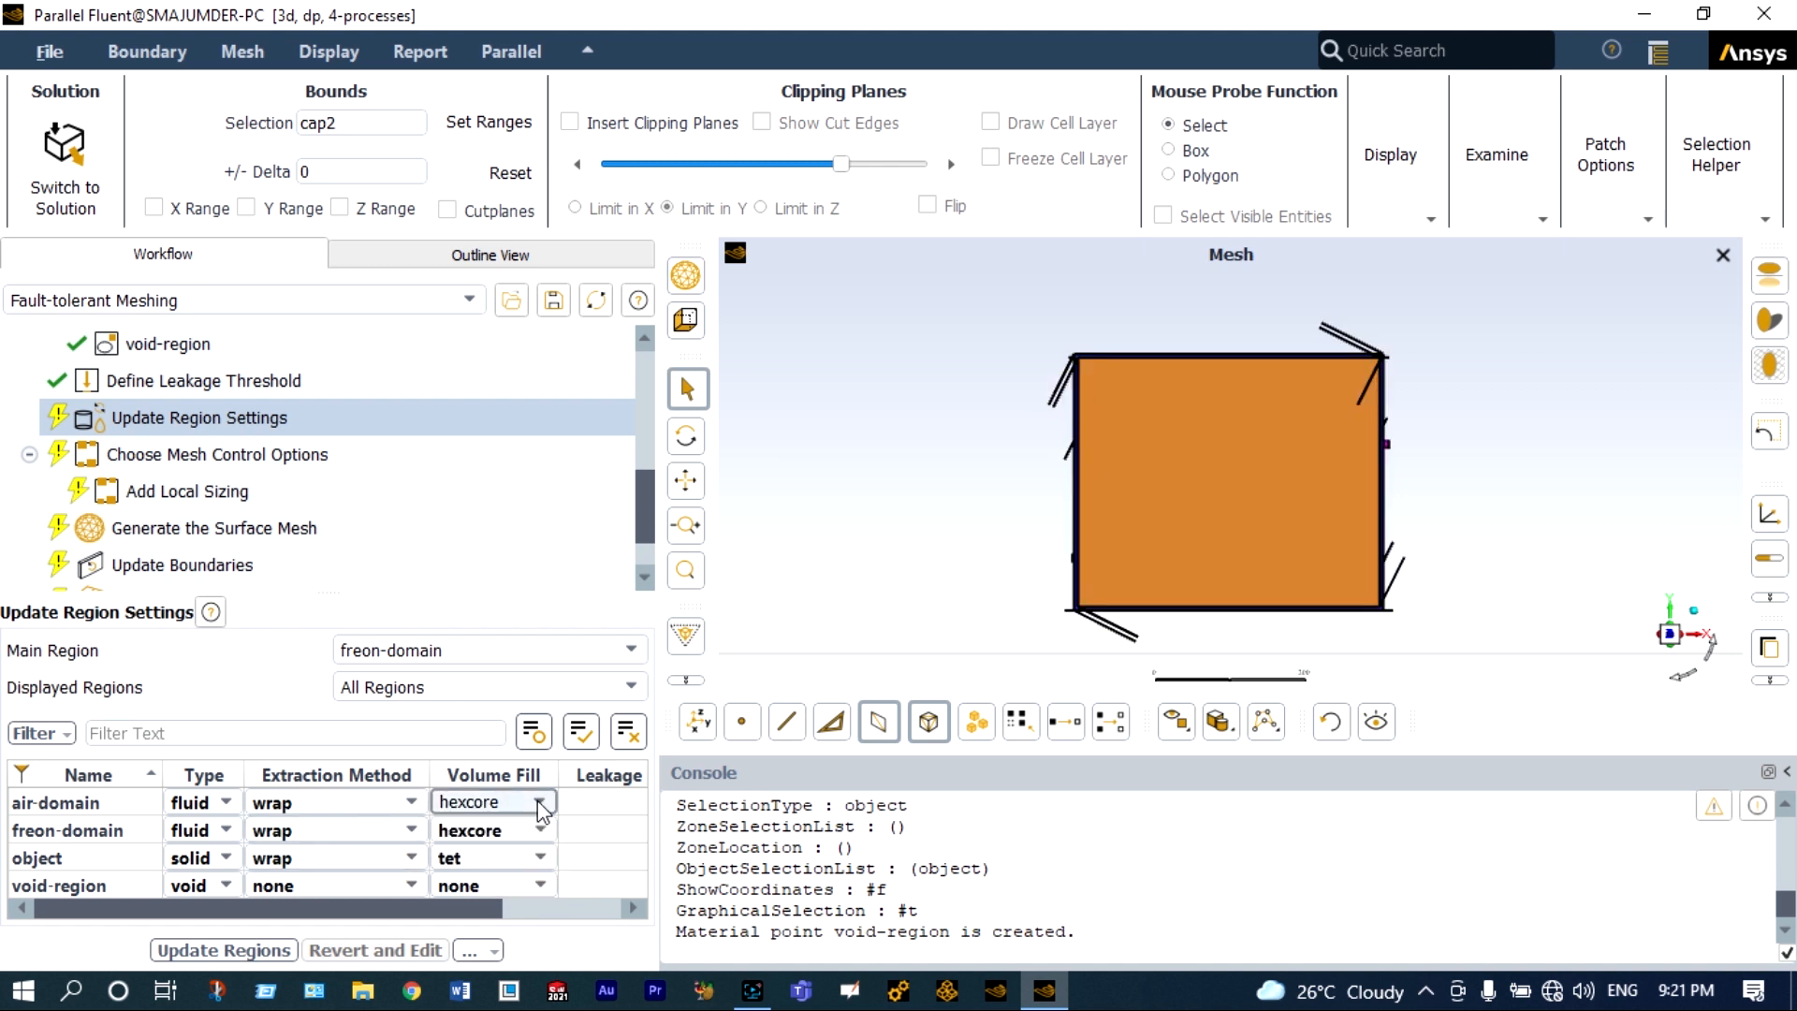
click(541, 799)
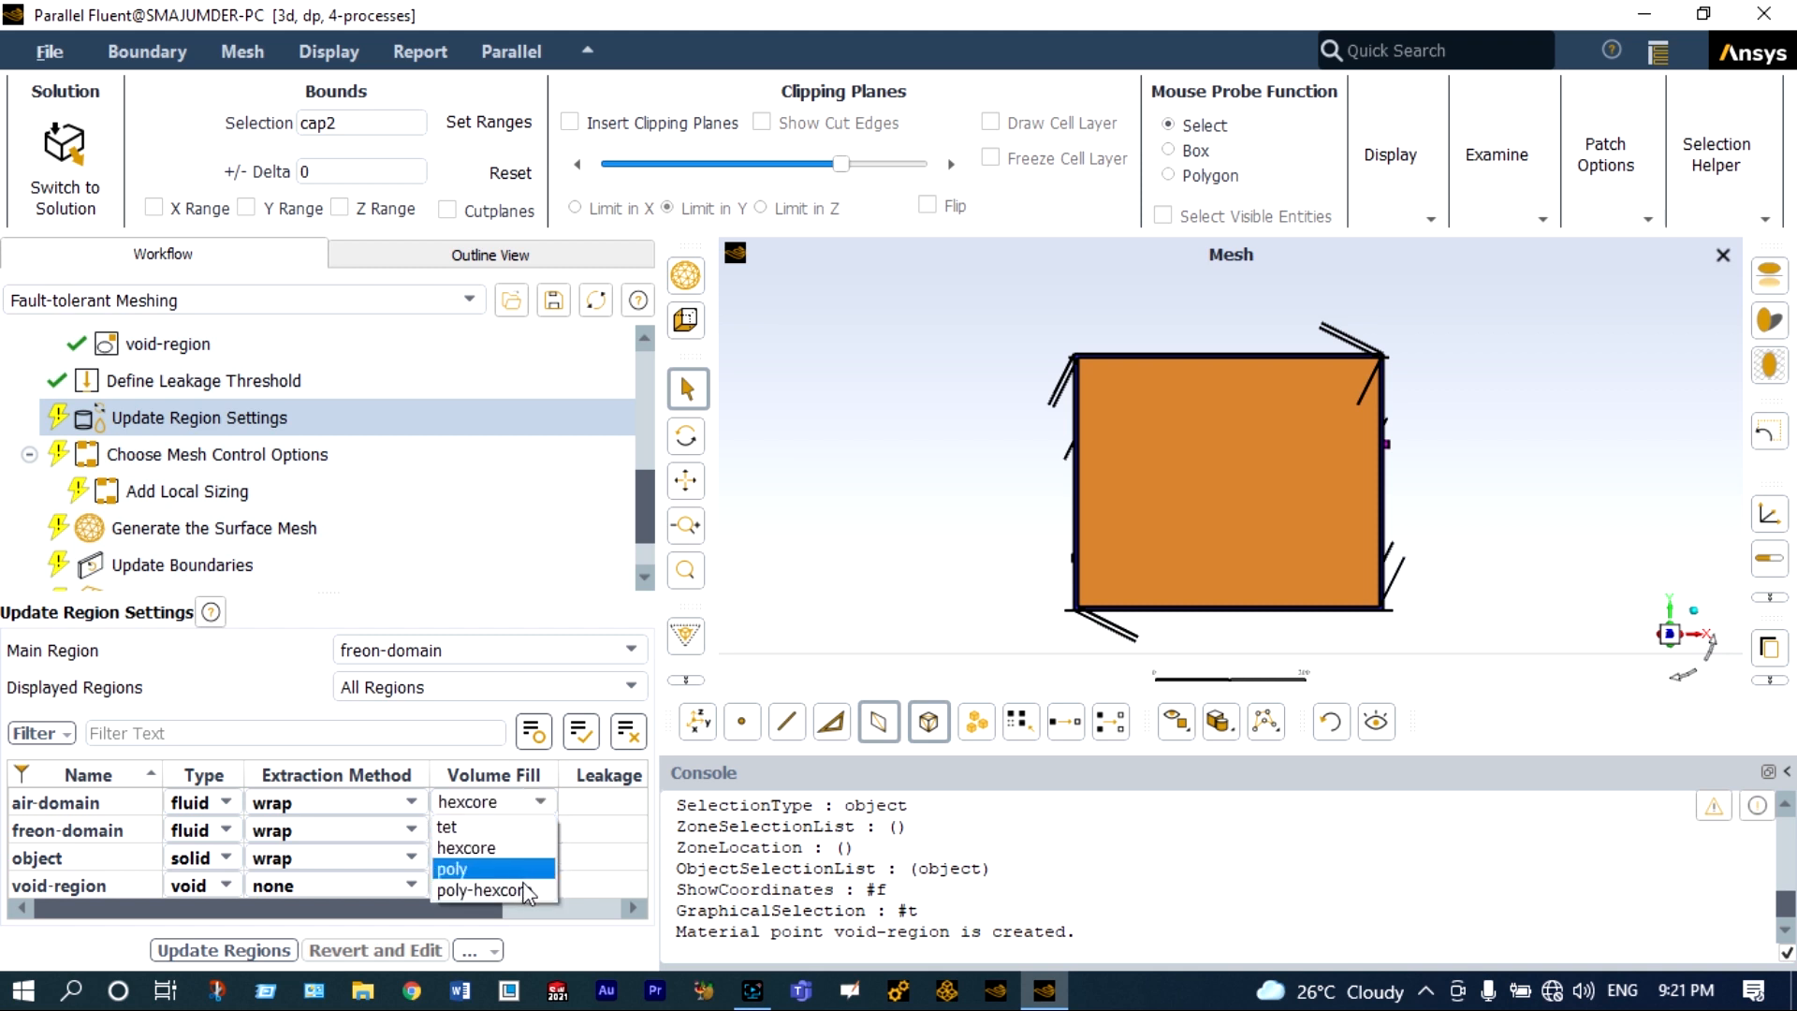
click(522, 886)
click(541, 831)
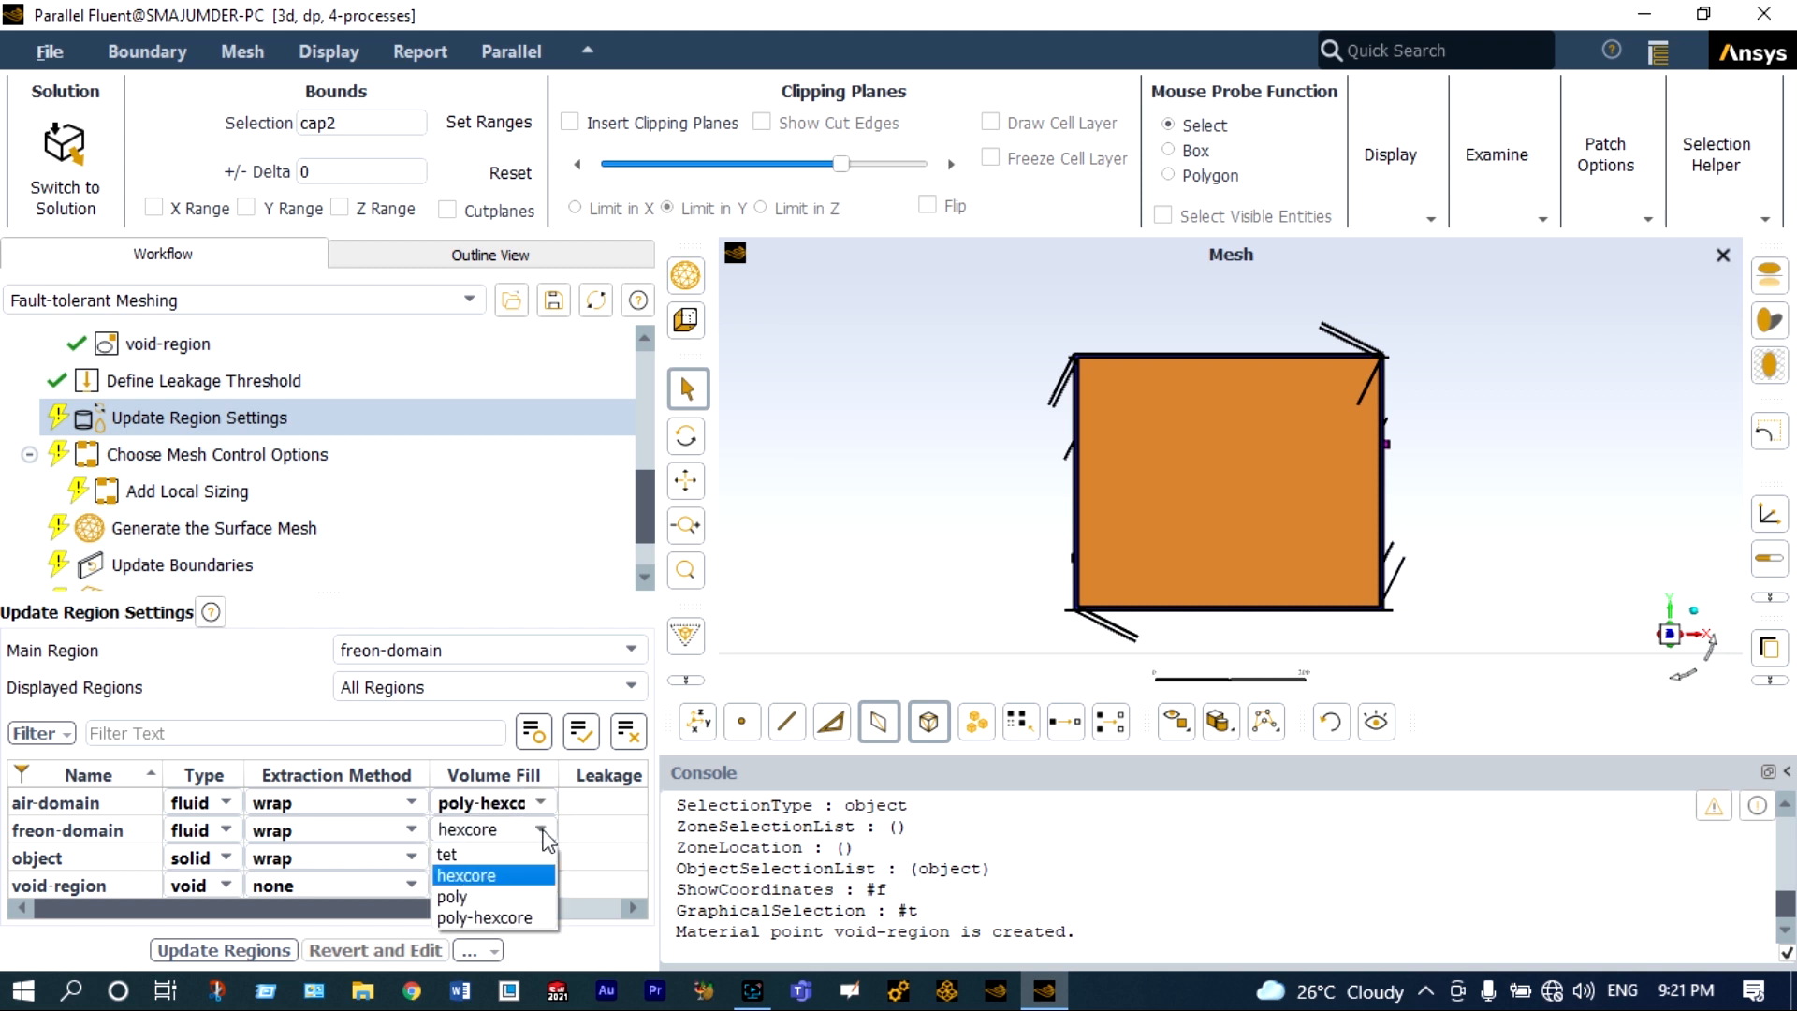
click(513, 914)
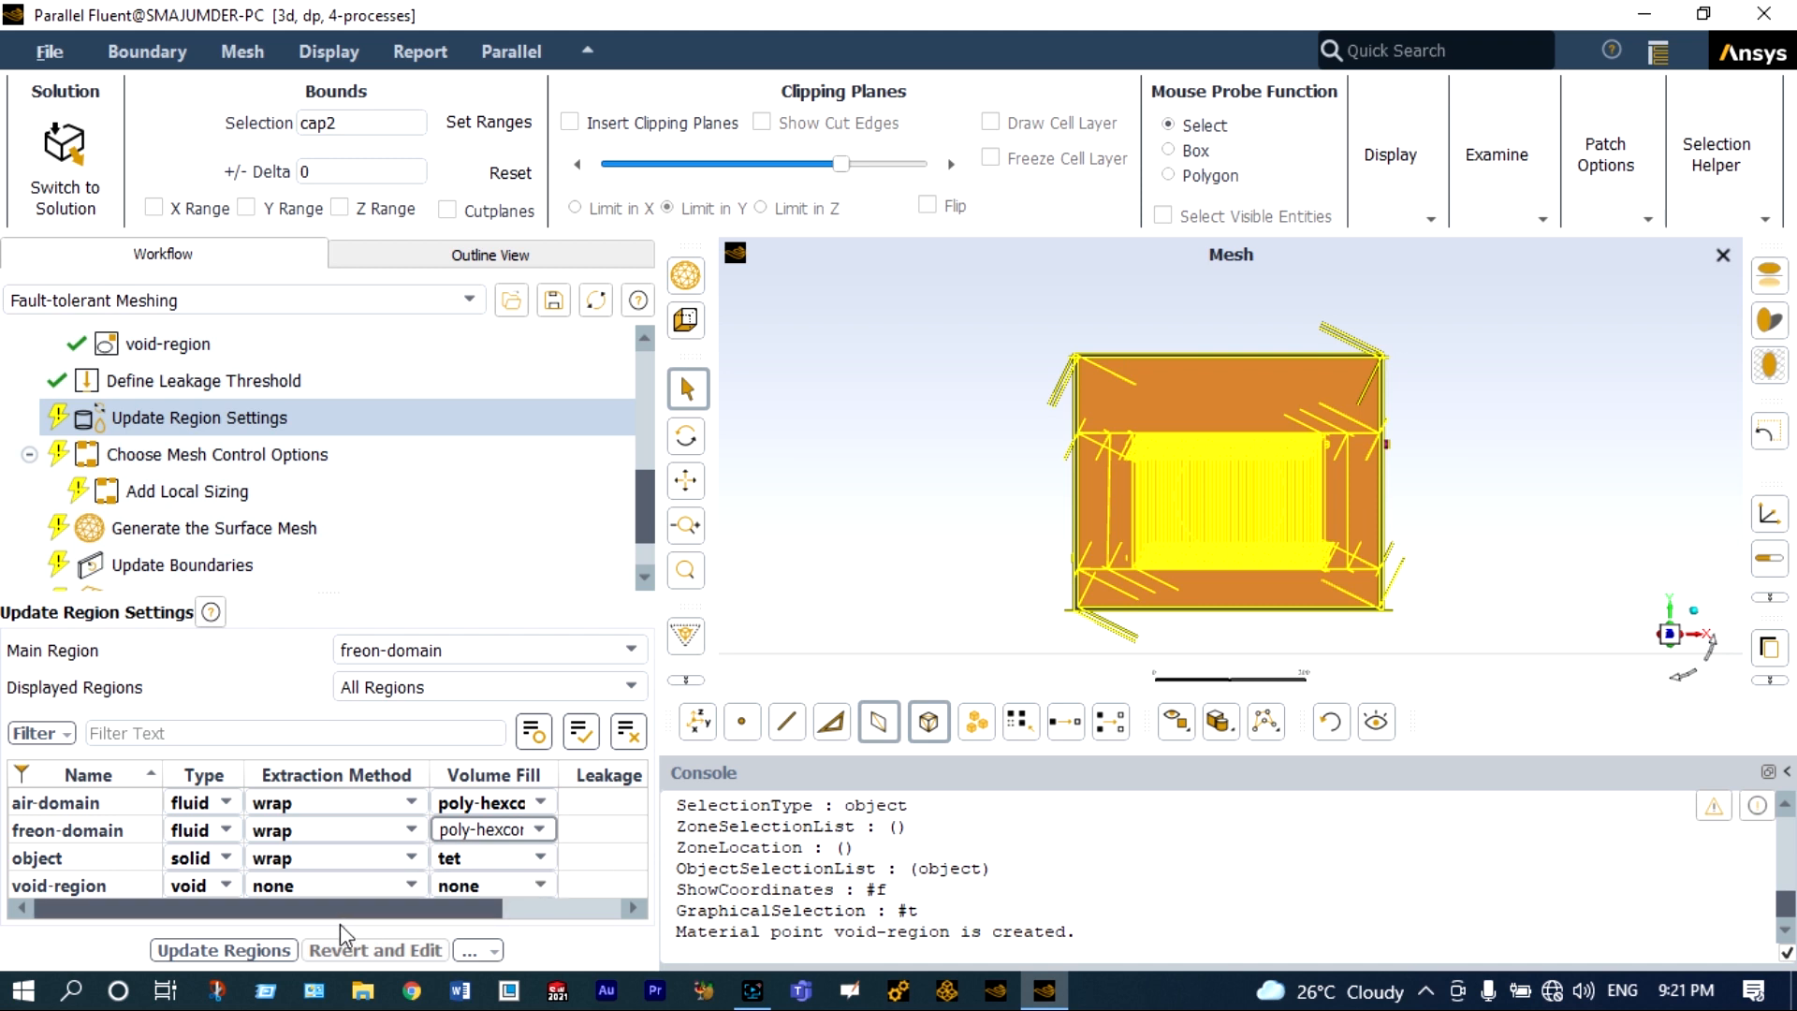
click(266, 951)
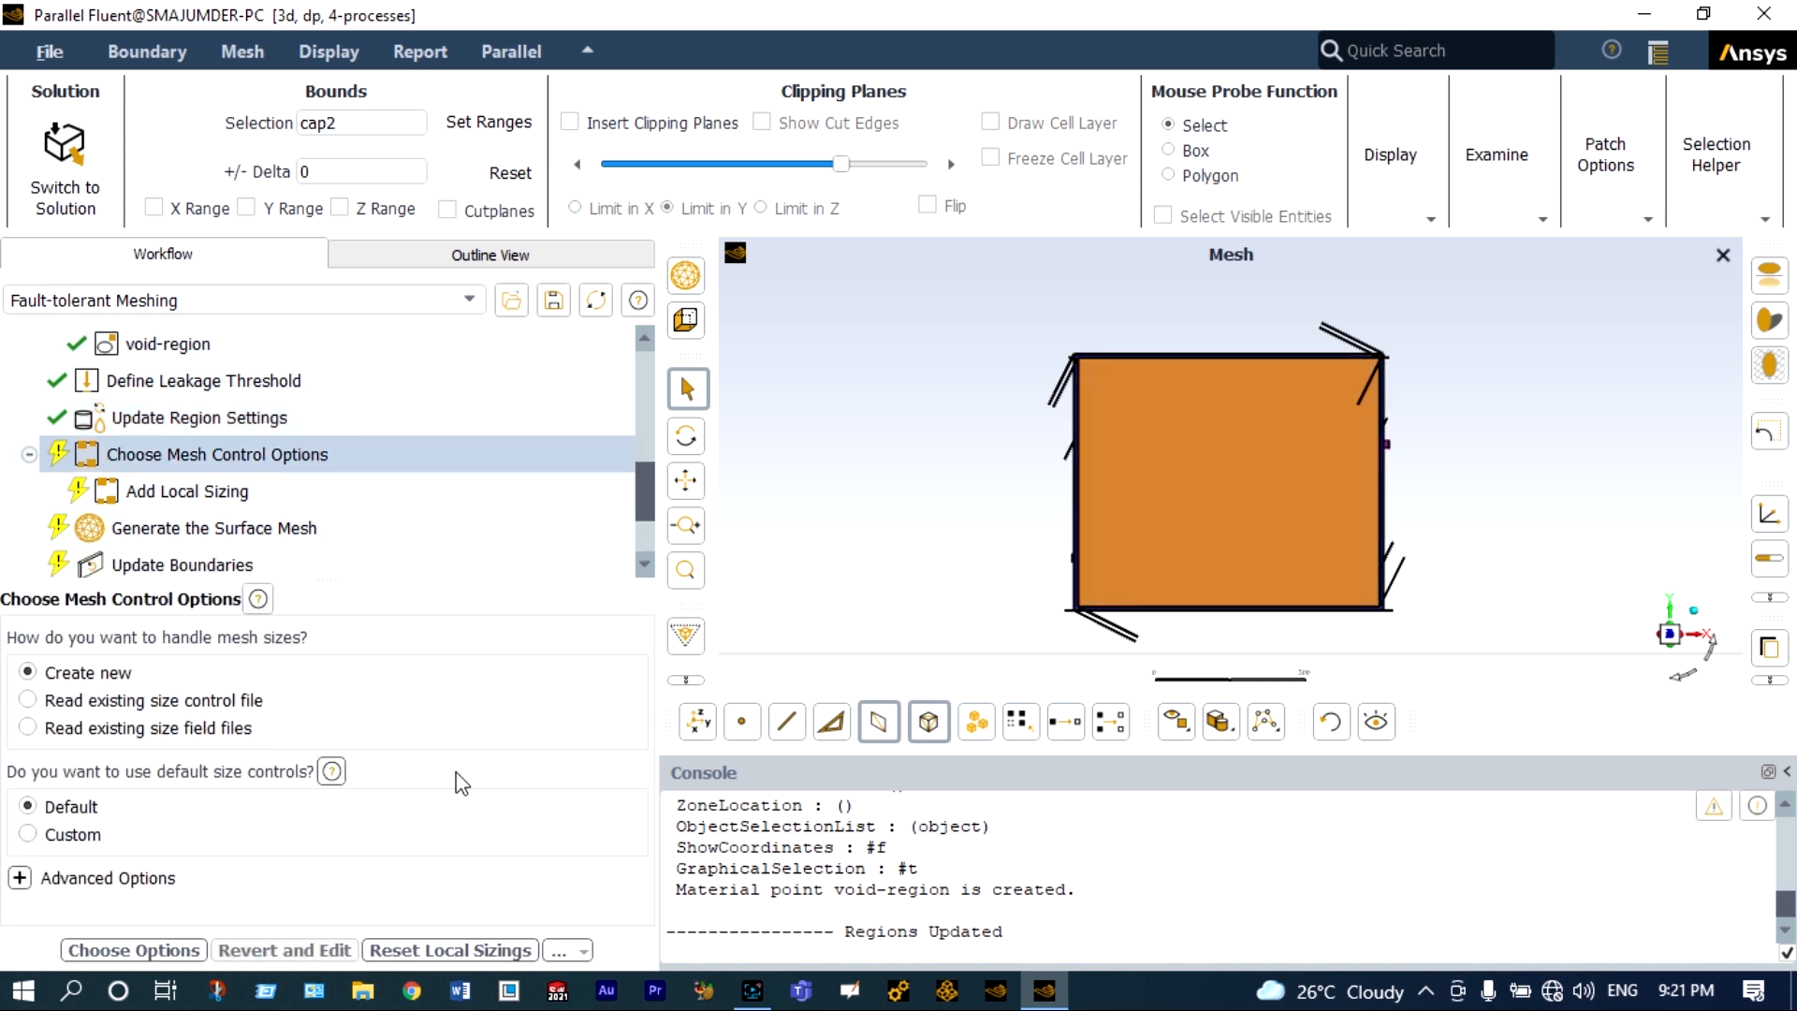
Apply new default size controls and generate the surface mesh with a target skewness of 0.8.
click(178, 947)
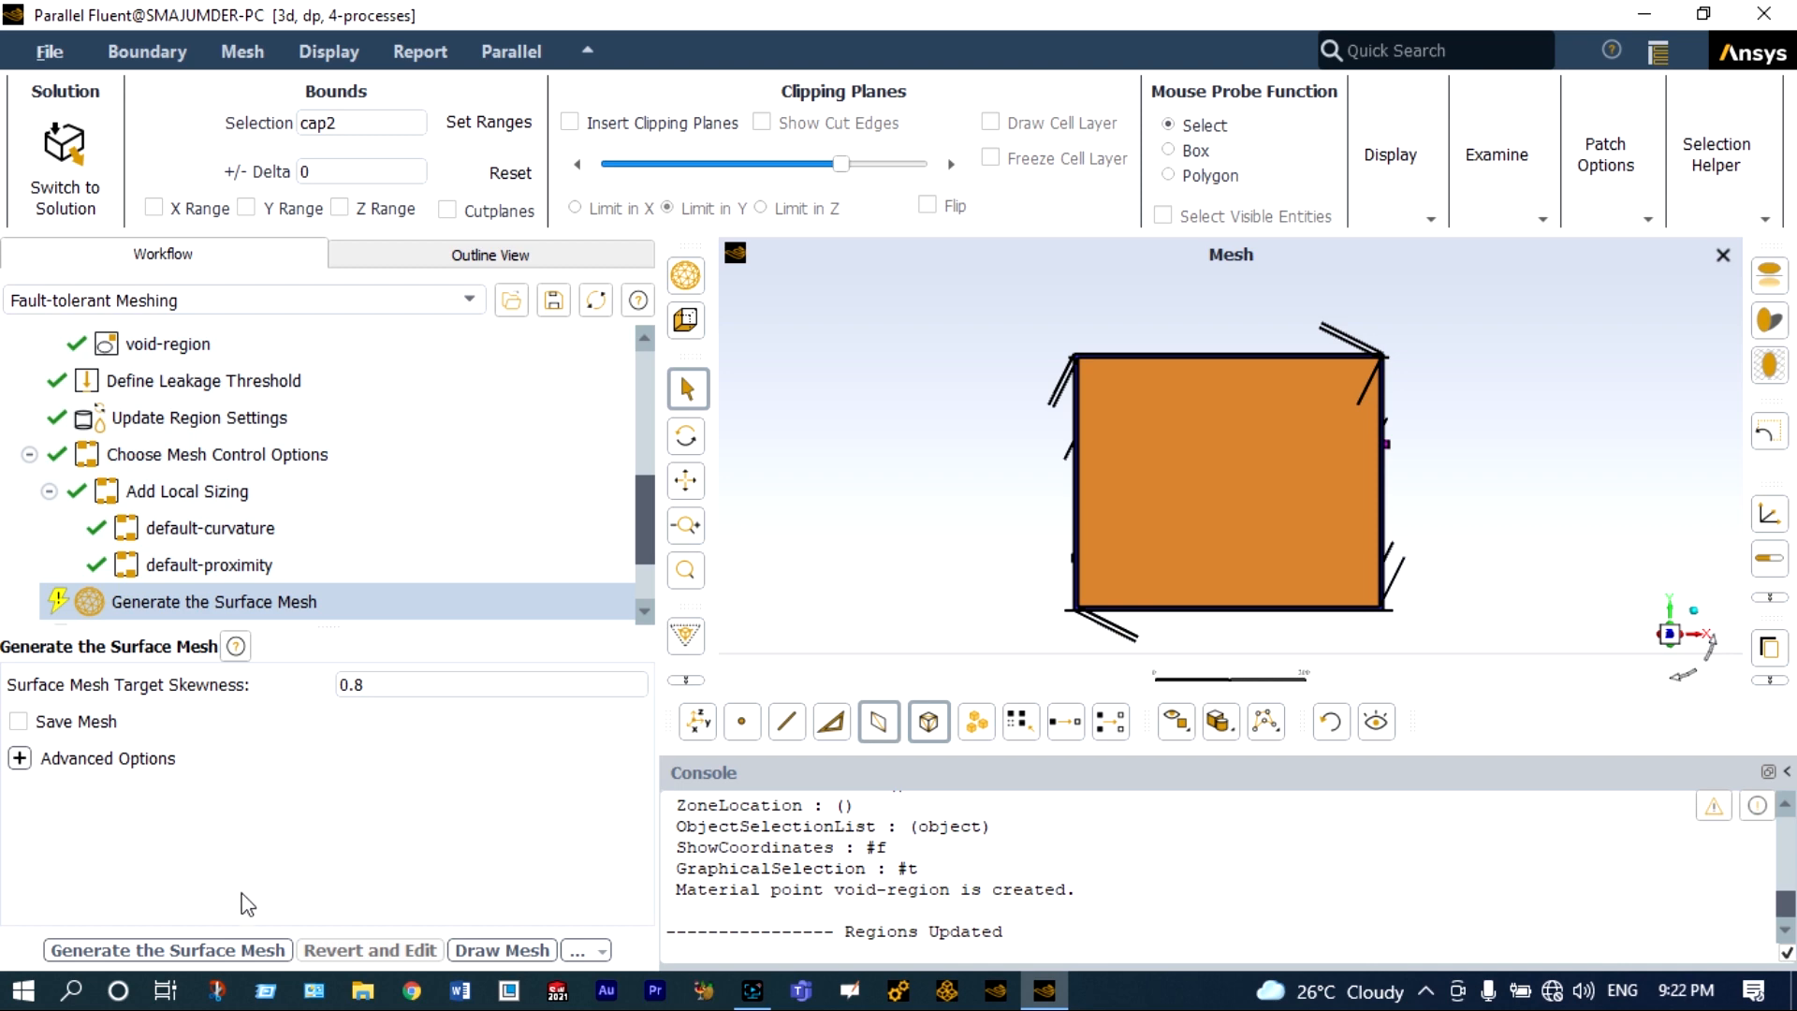
click(194, 951)
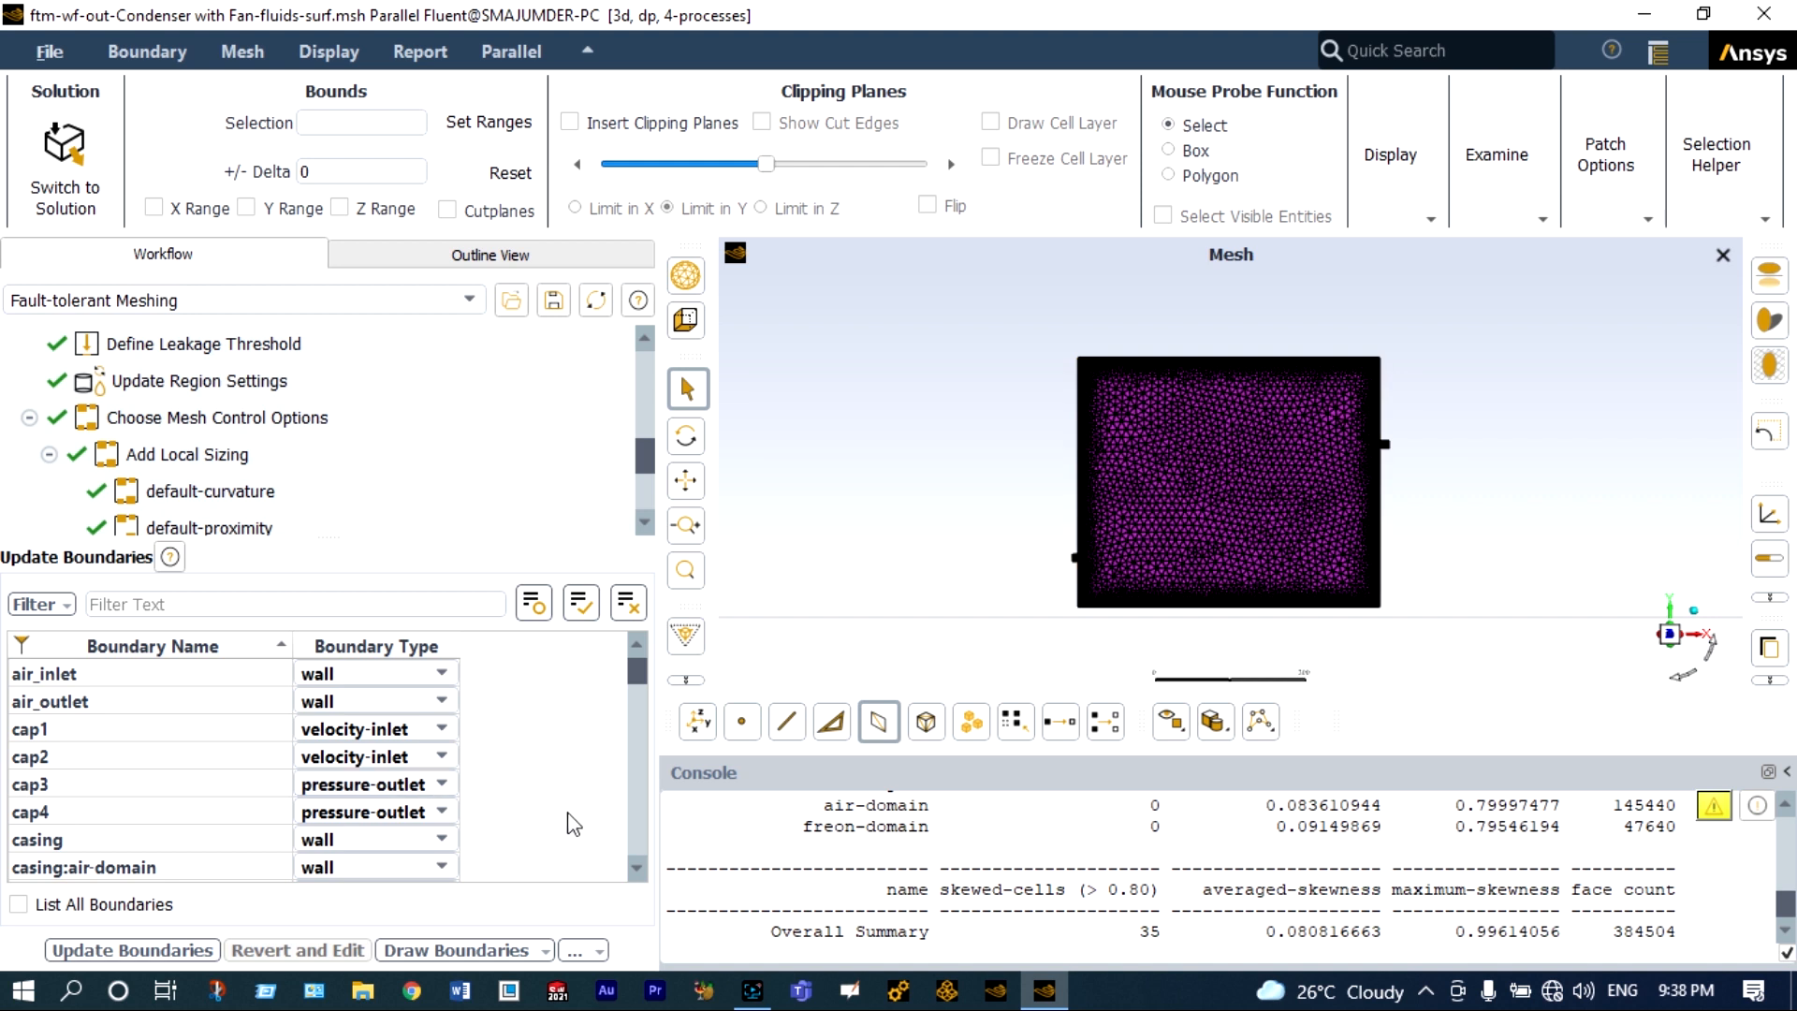
Review the boundary list and update the boundaries with their assigned types.
scroll(639, 868, down, 5)
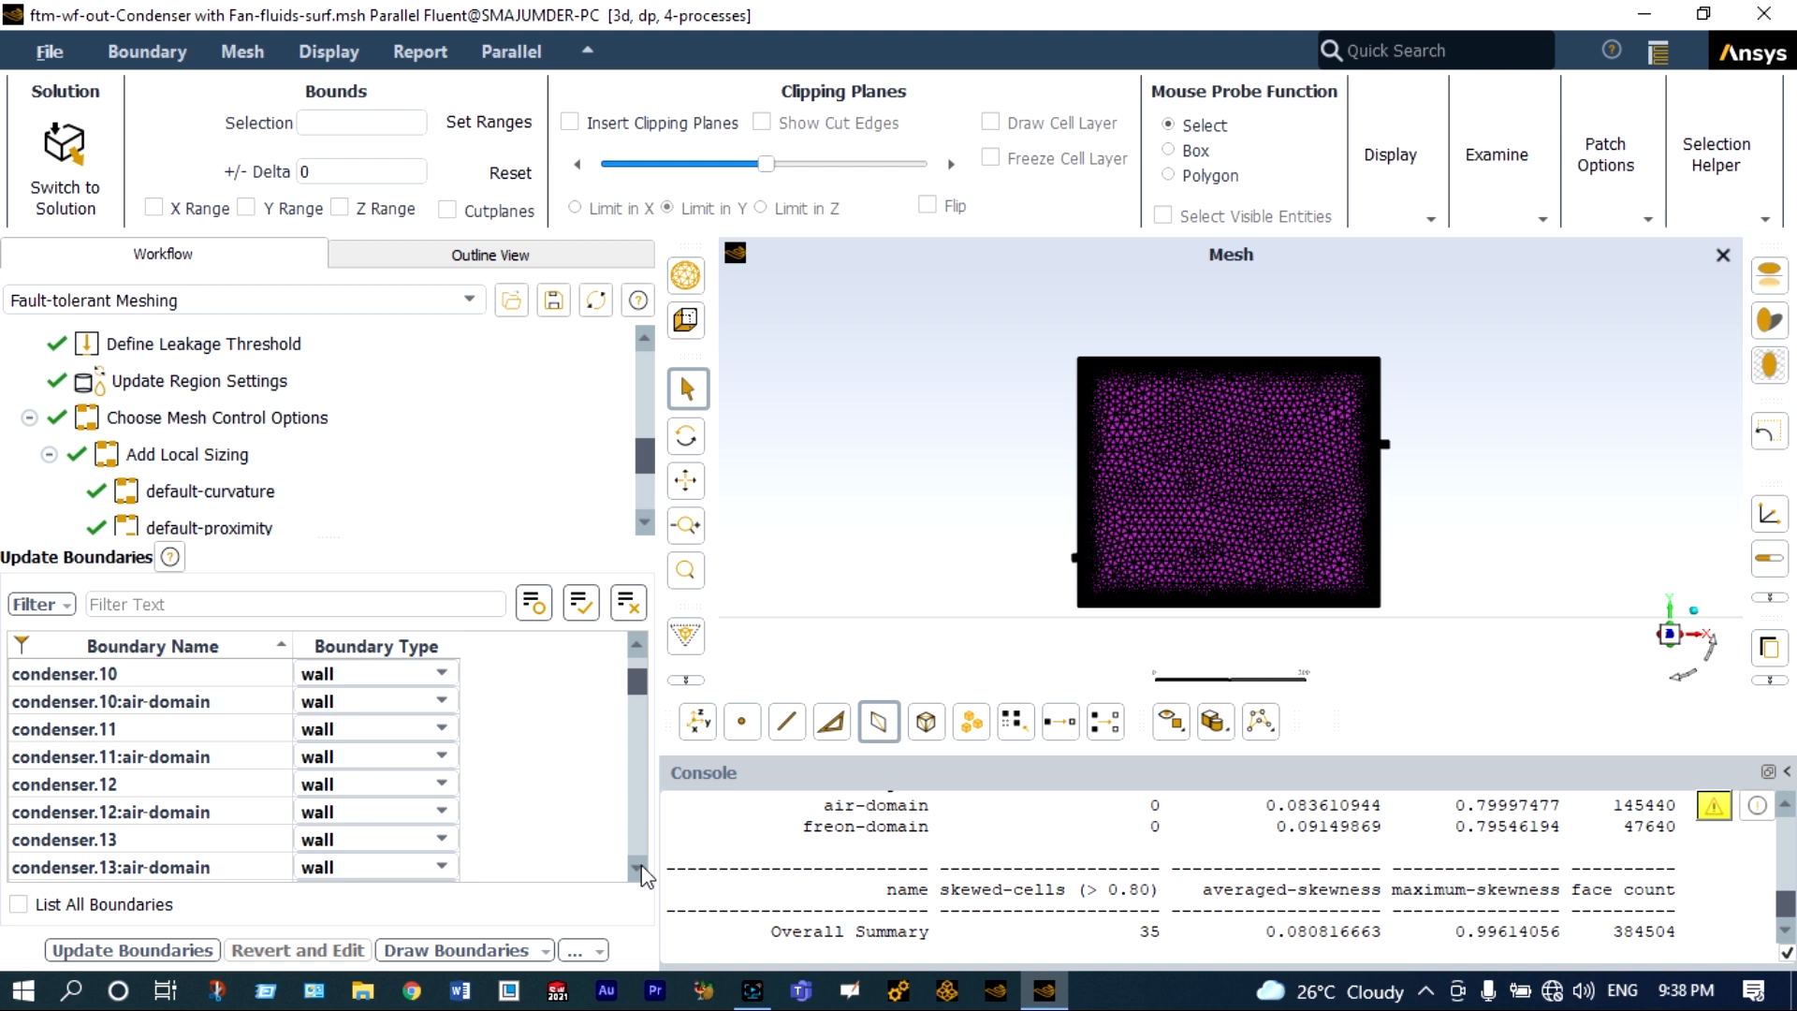
click(183, 950)
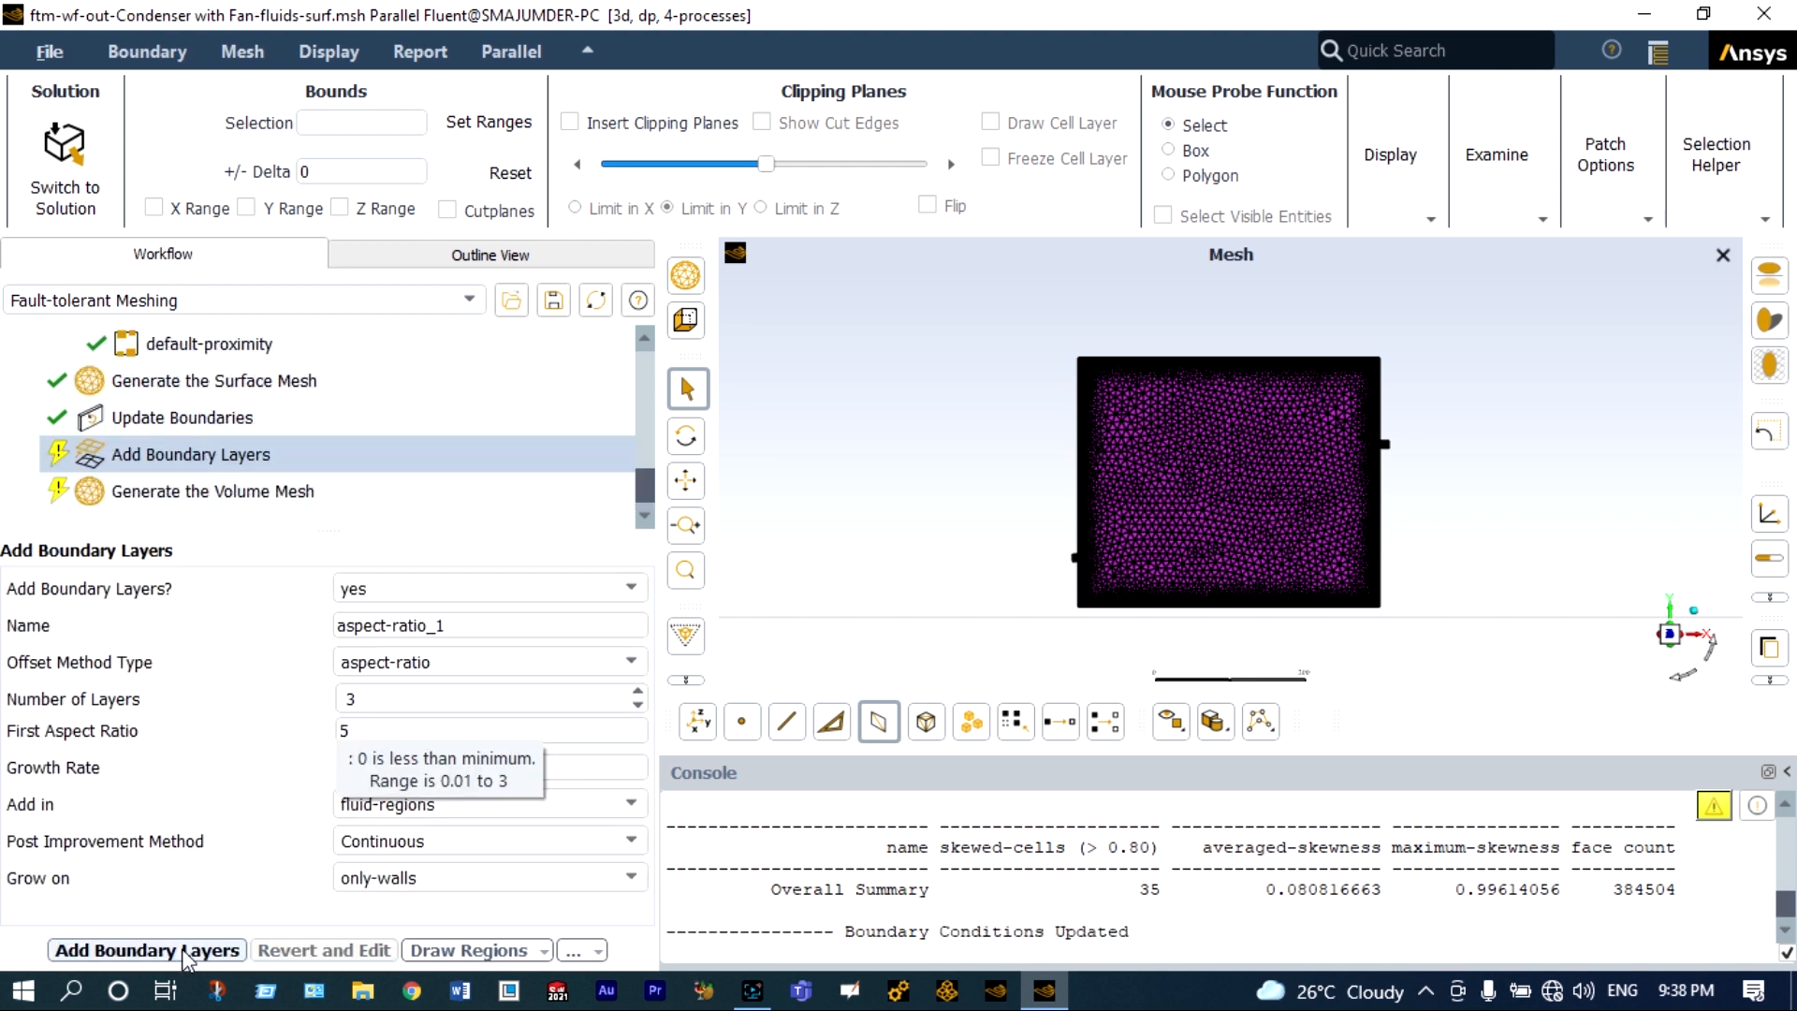
Choose no boundary layers and generate the volume mesh with a quality improve limit of 0.04.
click(629, 588)
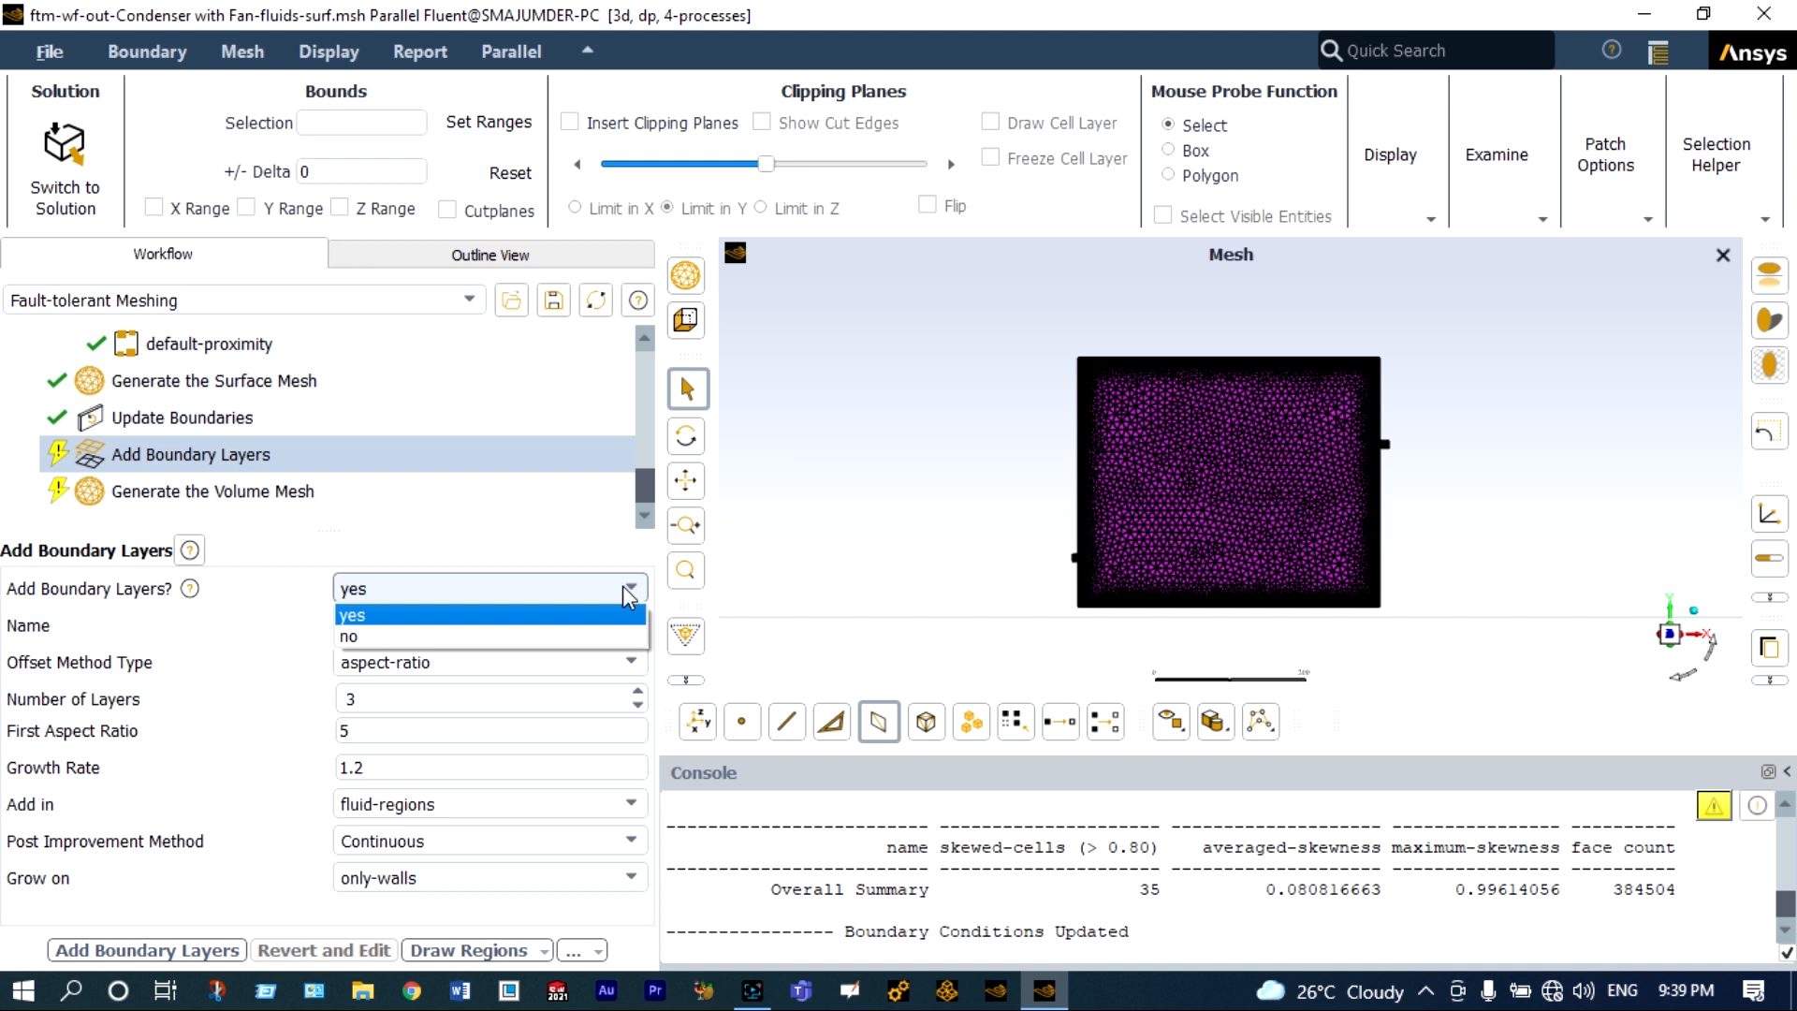
click(586, 648)
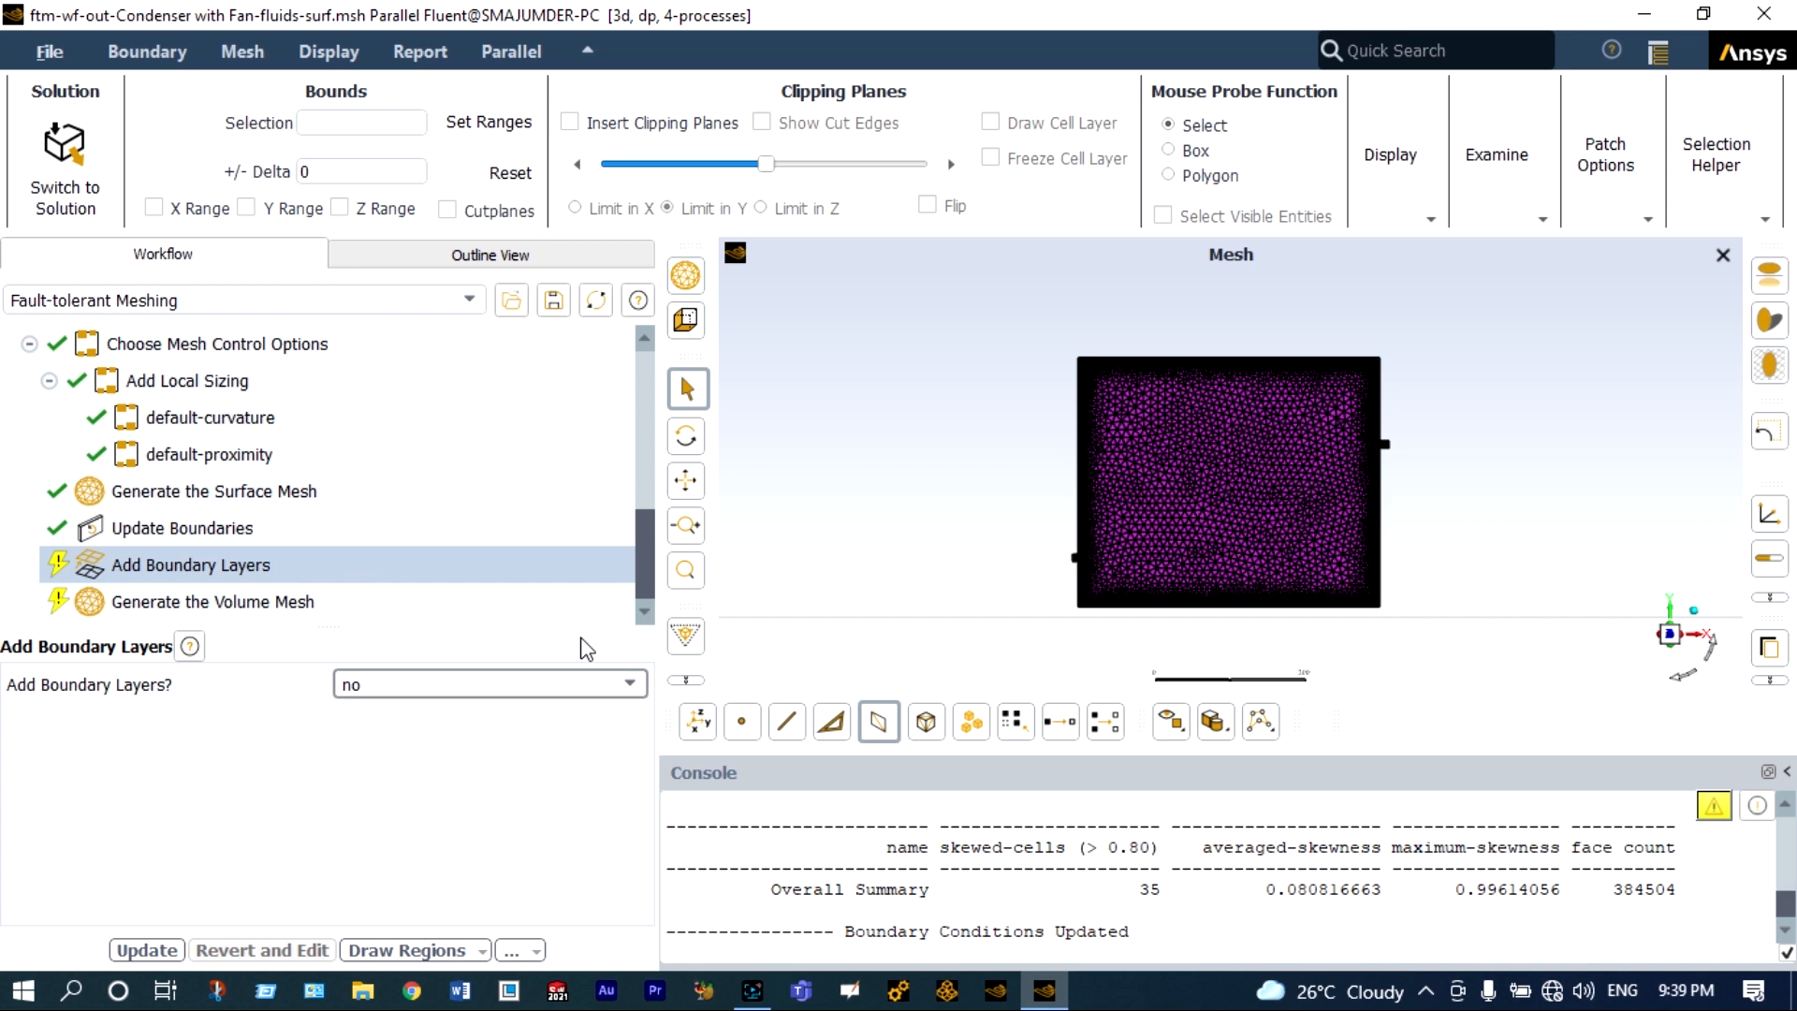
click(169, 951)
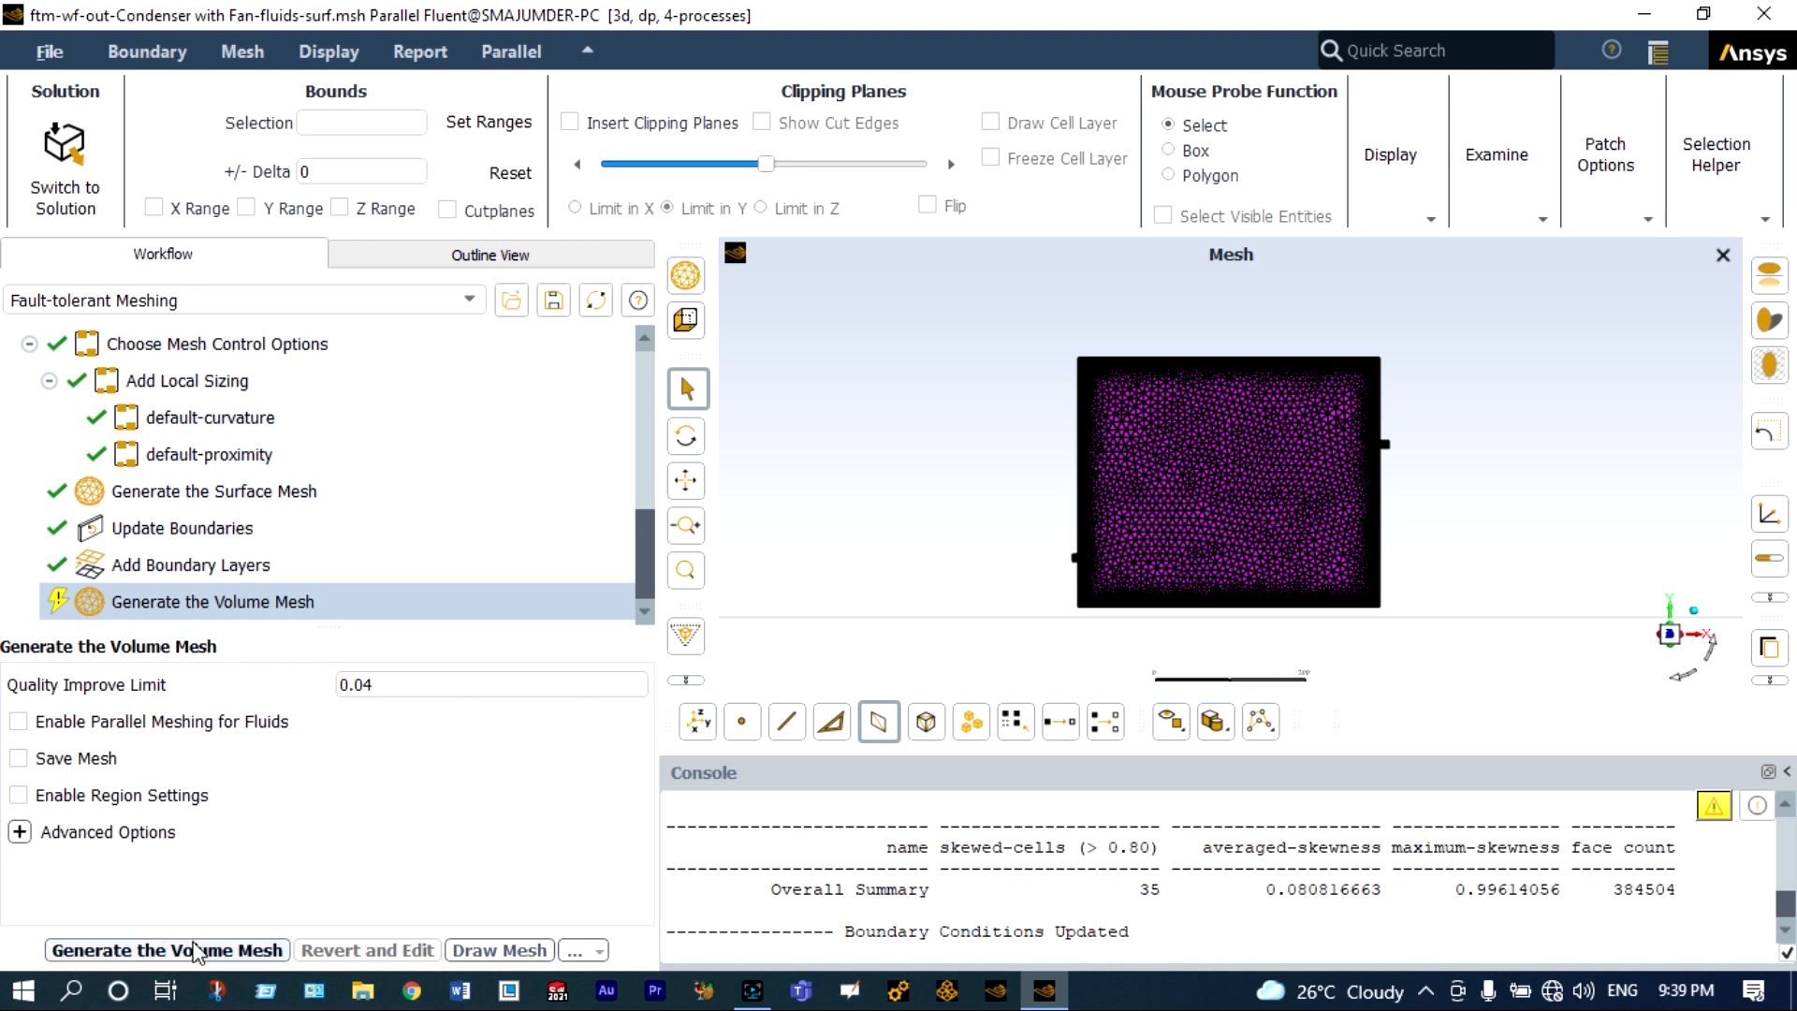
click(192, 951)
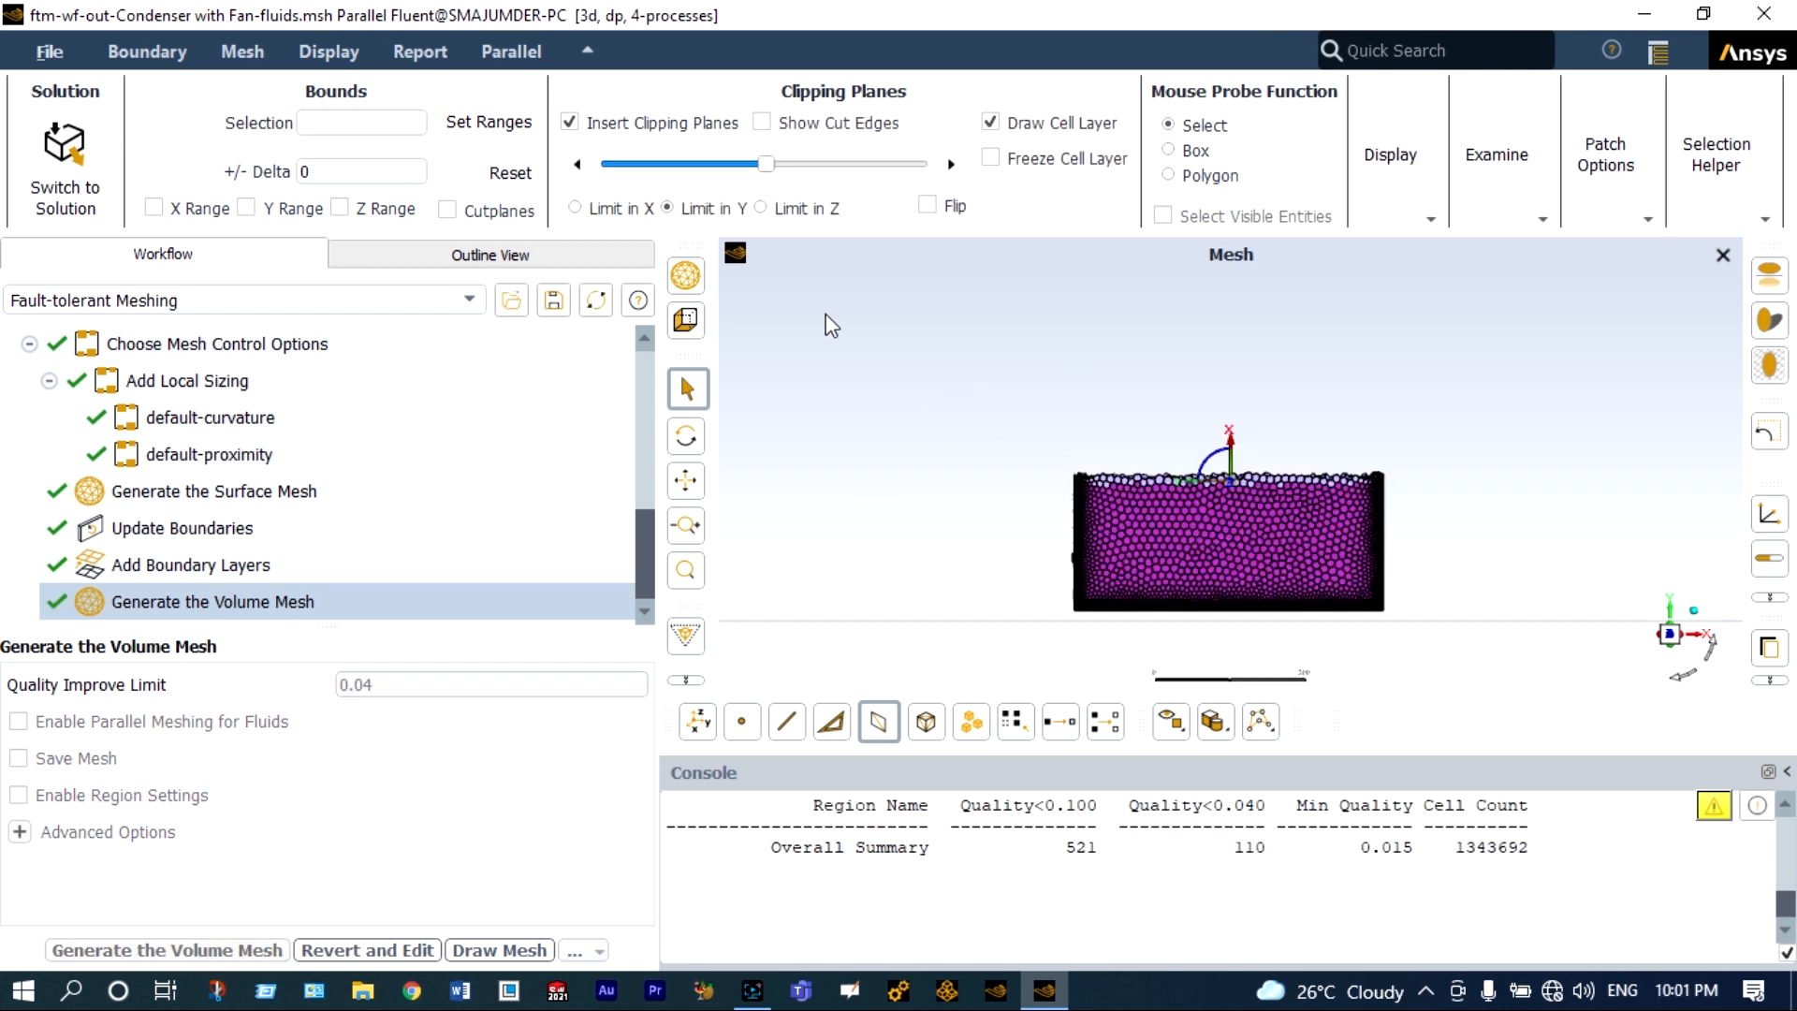
Examine the volume mesh on a clipping plane limited in Z, with a close look at the tubes and fins.
click(796, 208)
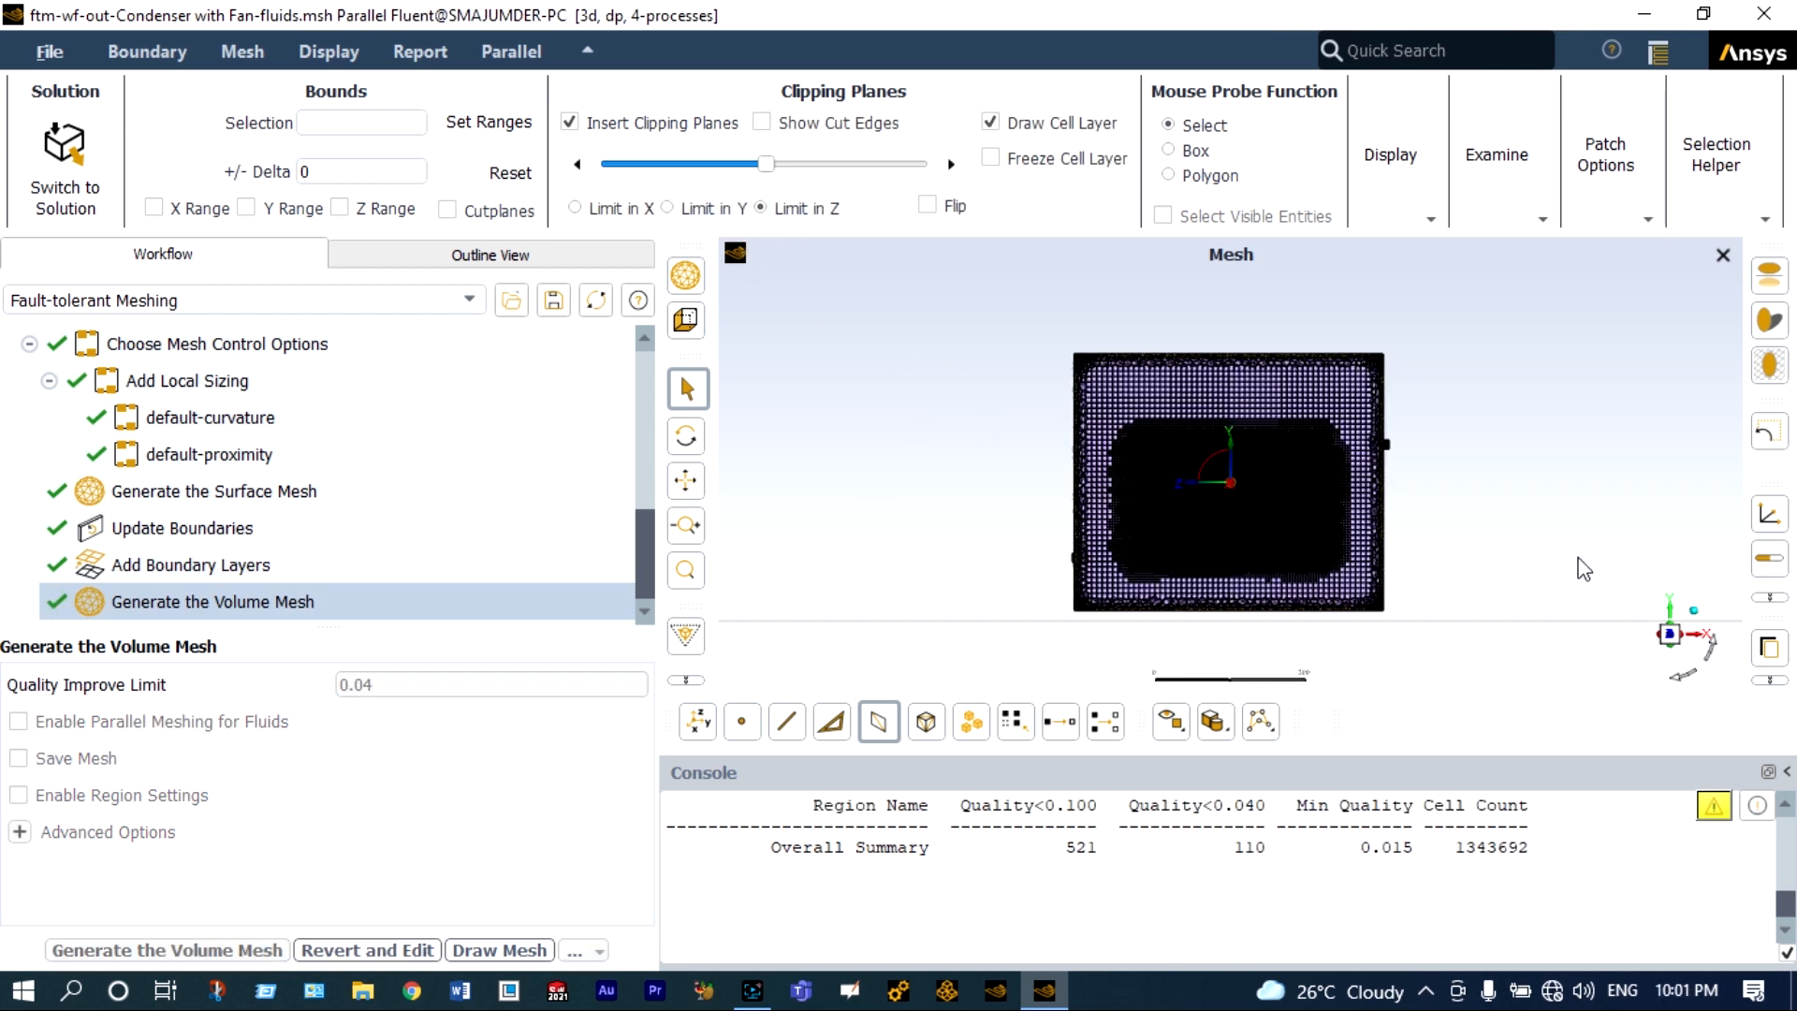
click(1670, 661)
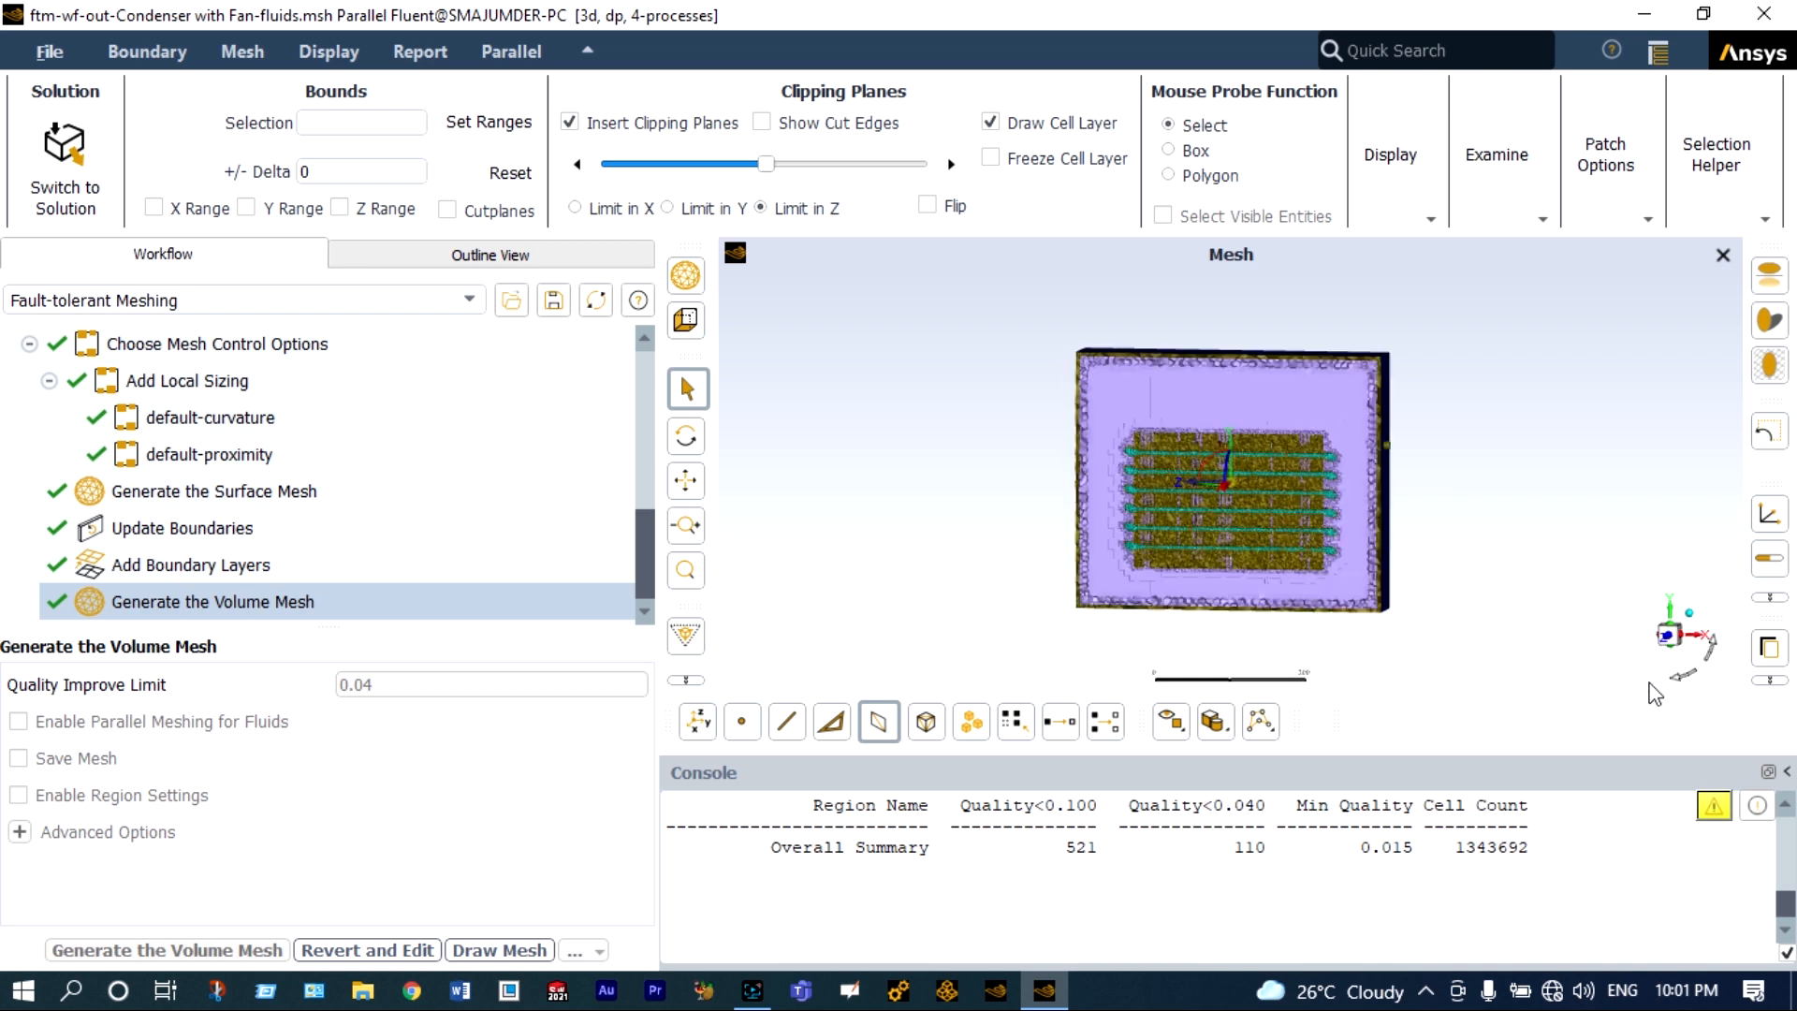
drag(1642, 689, 1661, 684)
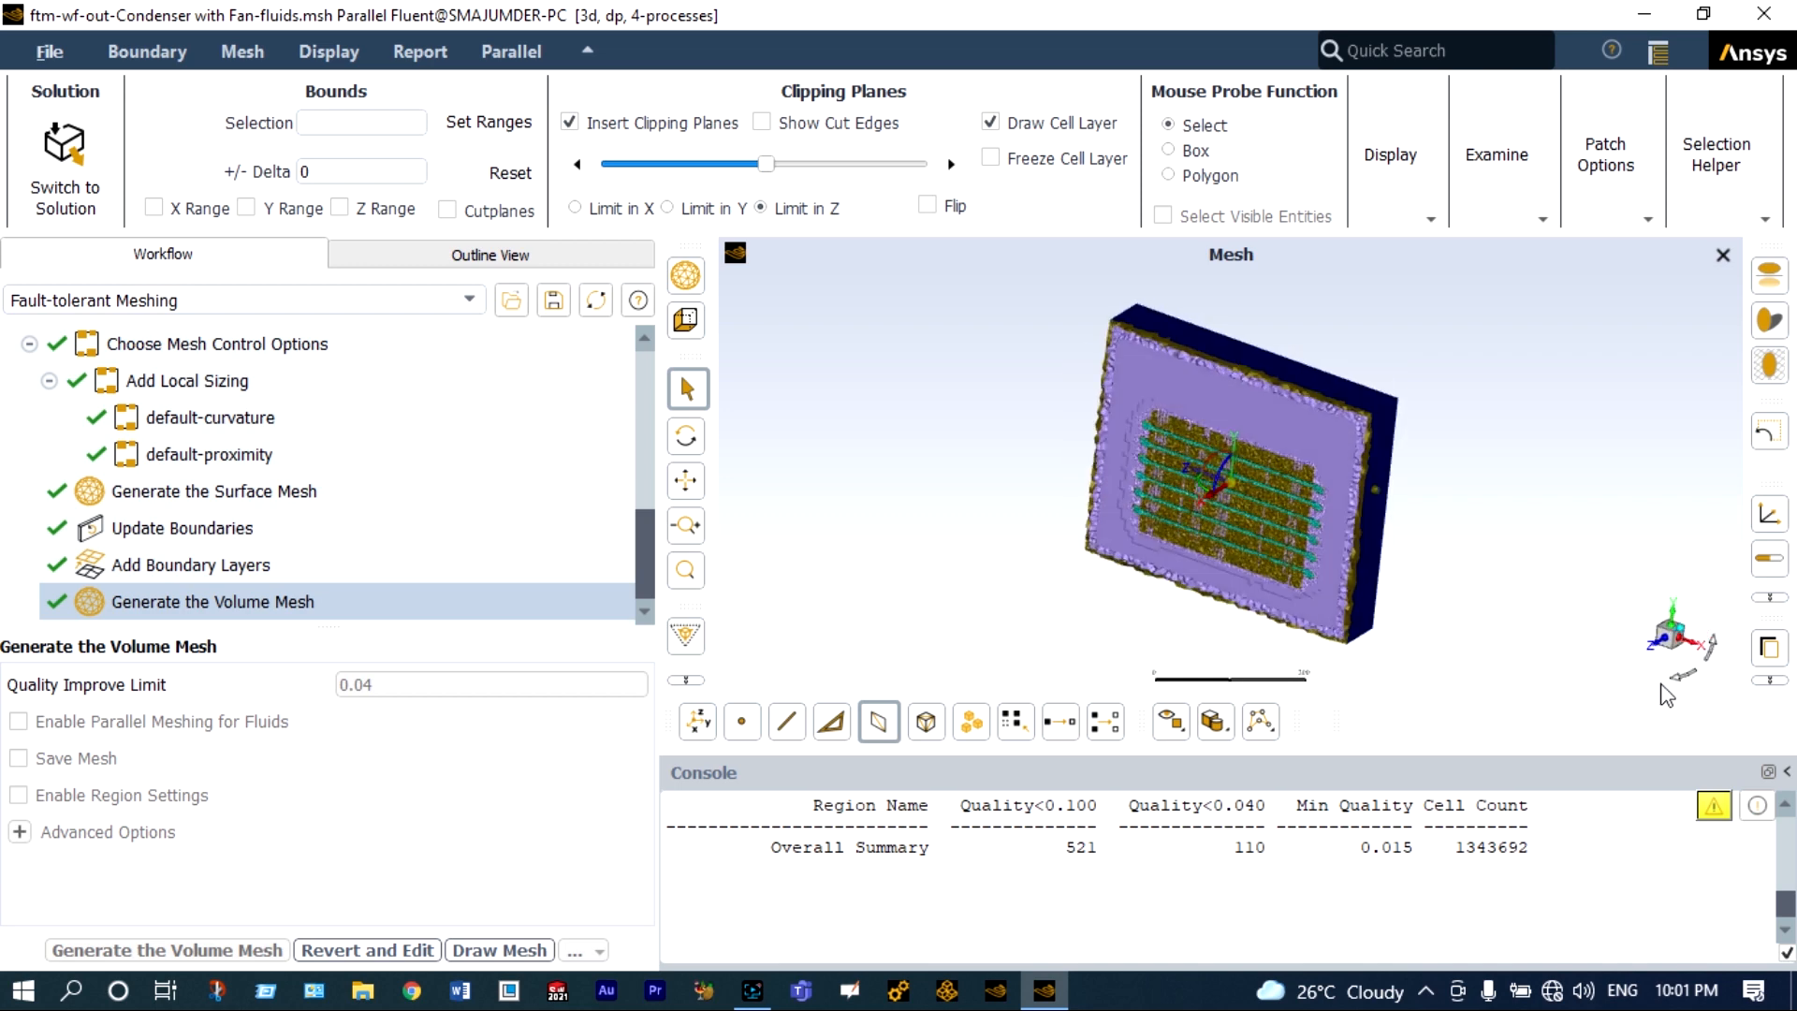
scroll(1392, 605, up, 2)
scroll(1388, 566, up, 2)
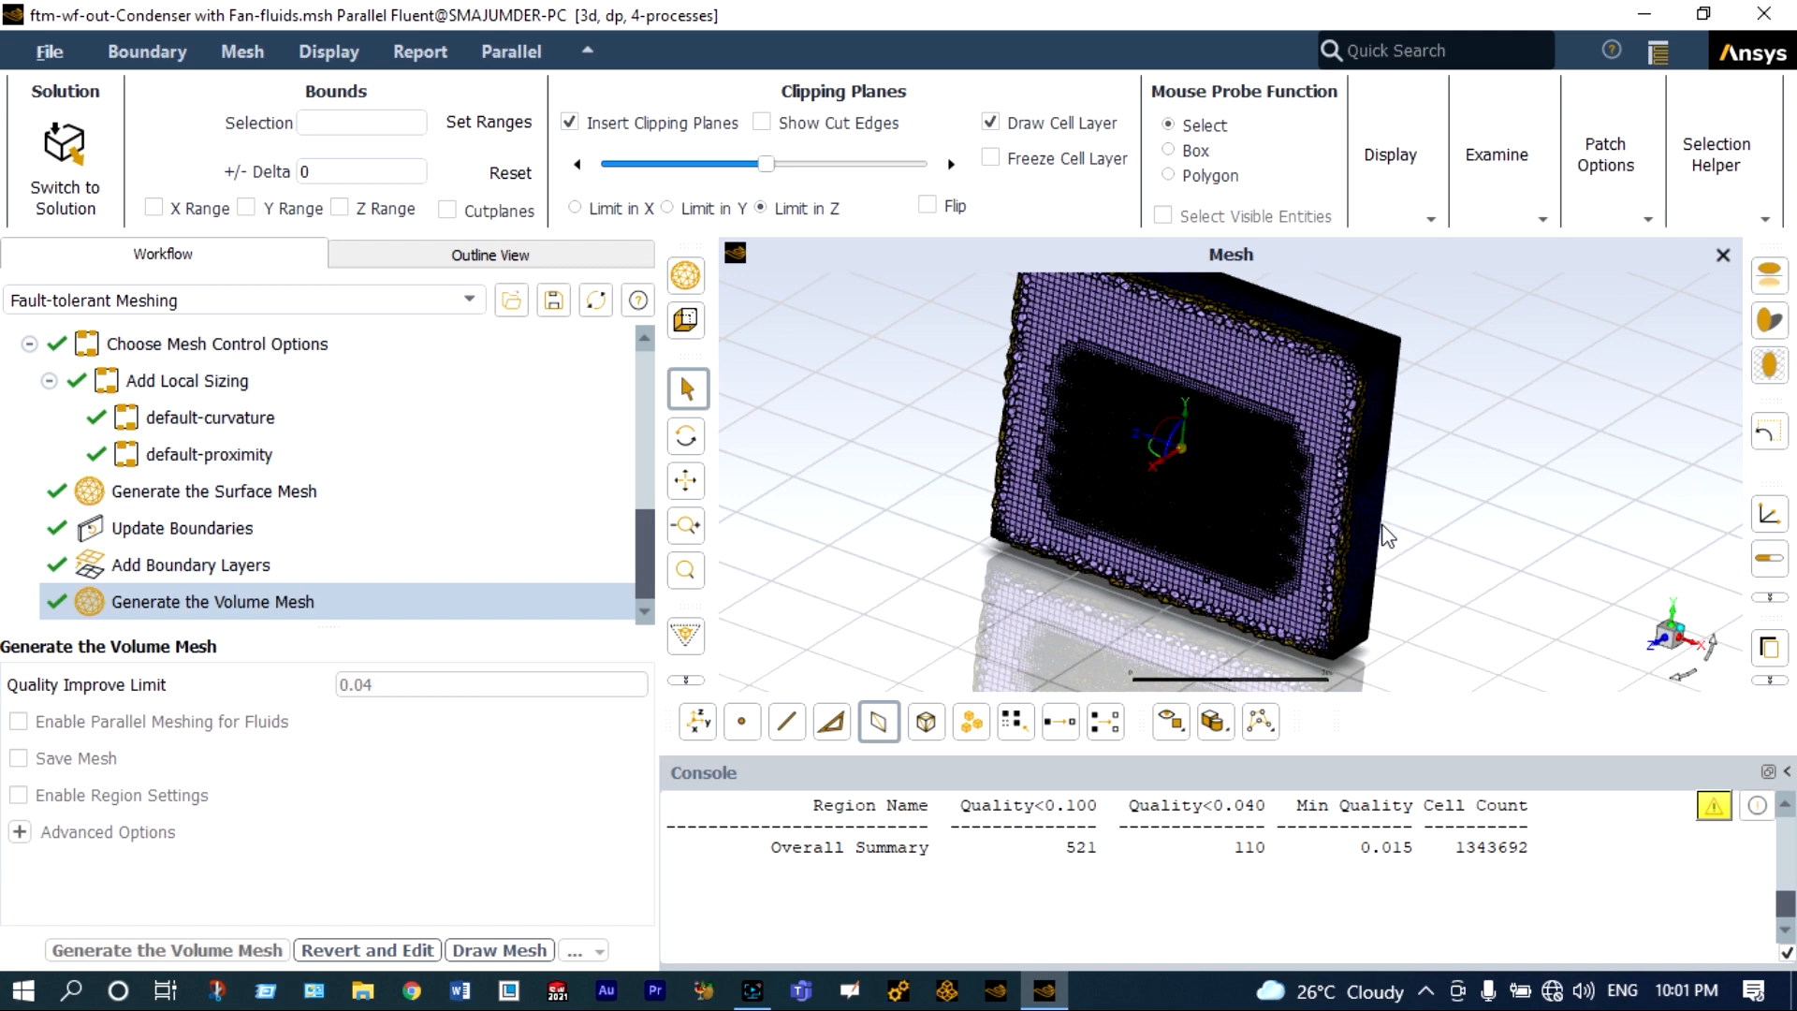
scroll(1288, 472, up, 4)
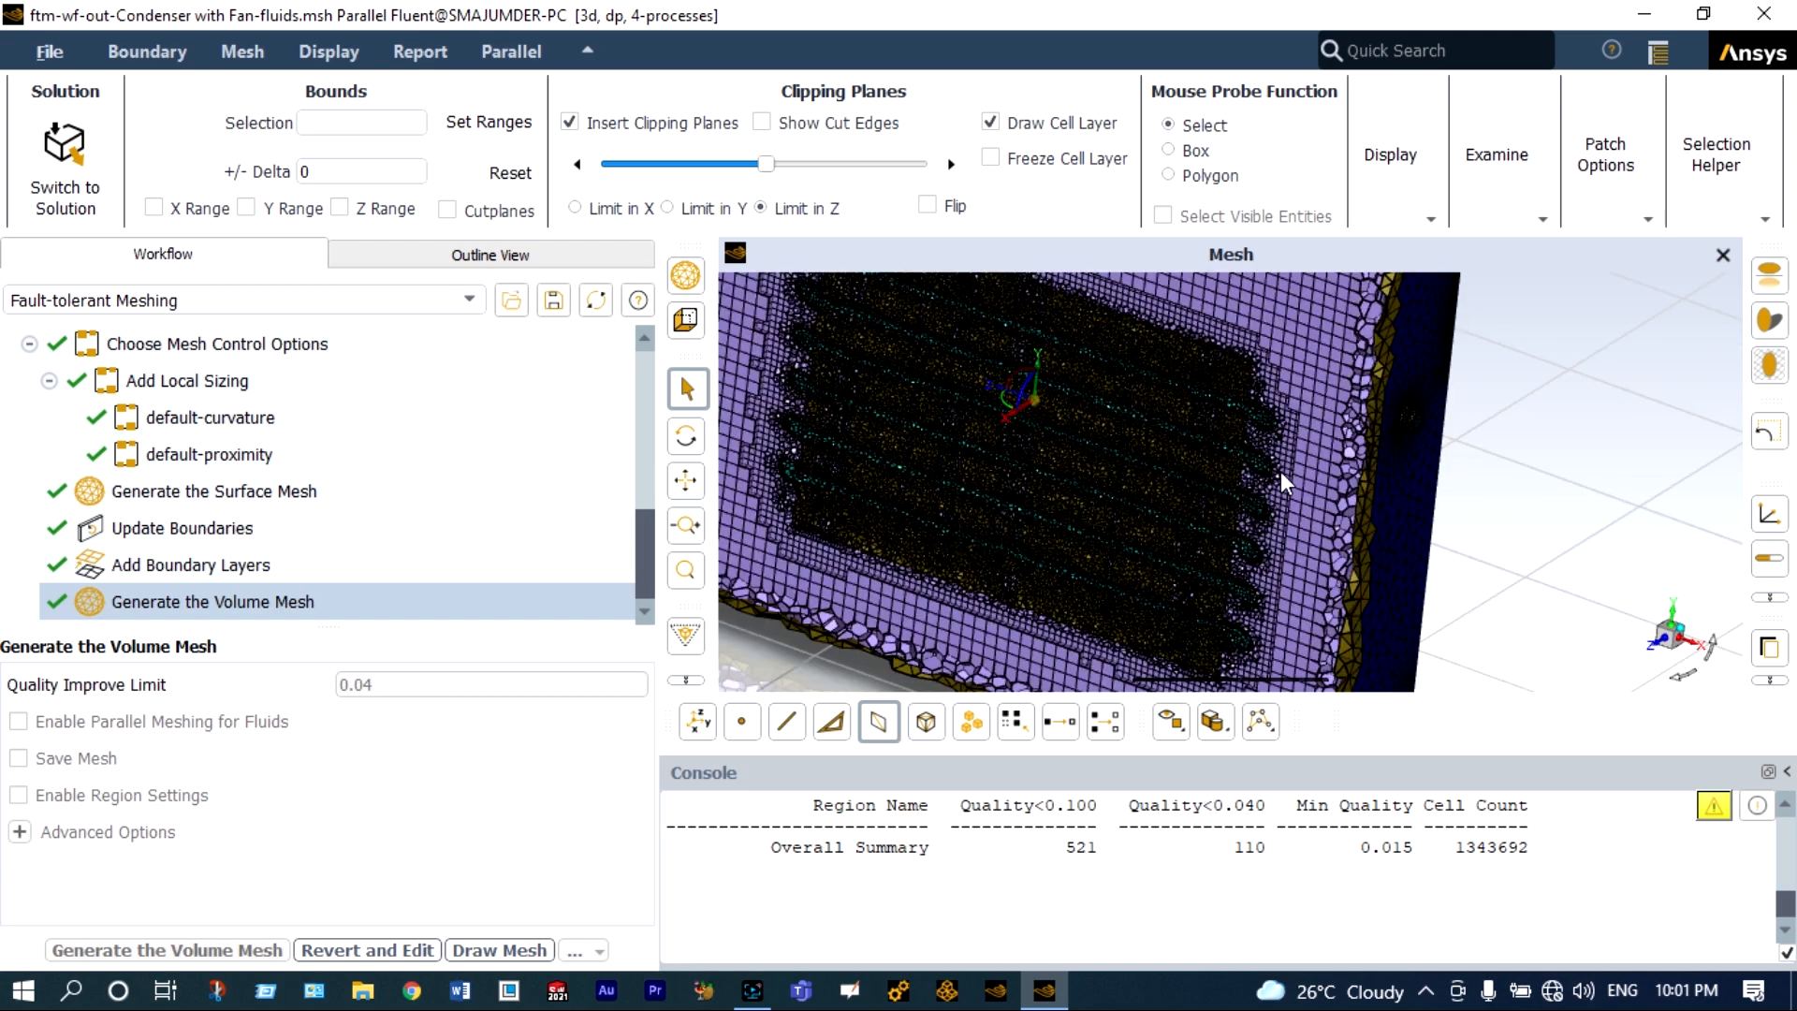
scroll(1045, 446, up, 2)
scroll(1099, 440, up, 2)
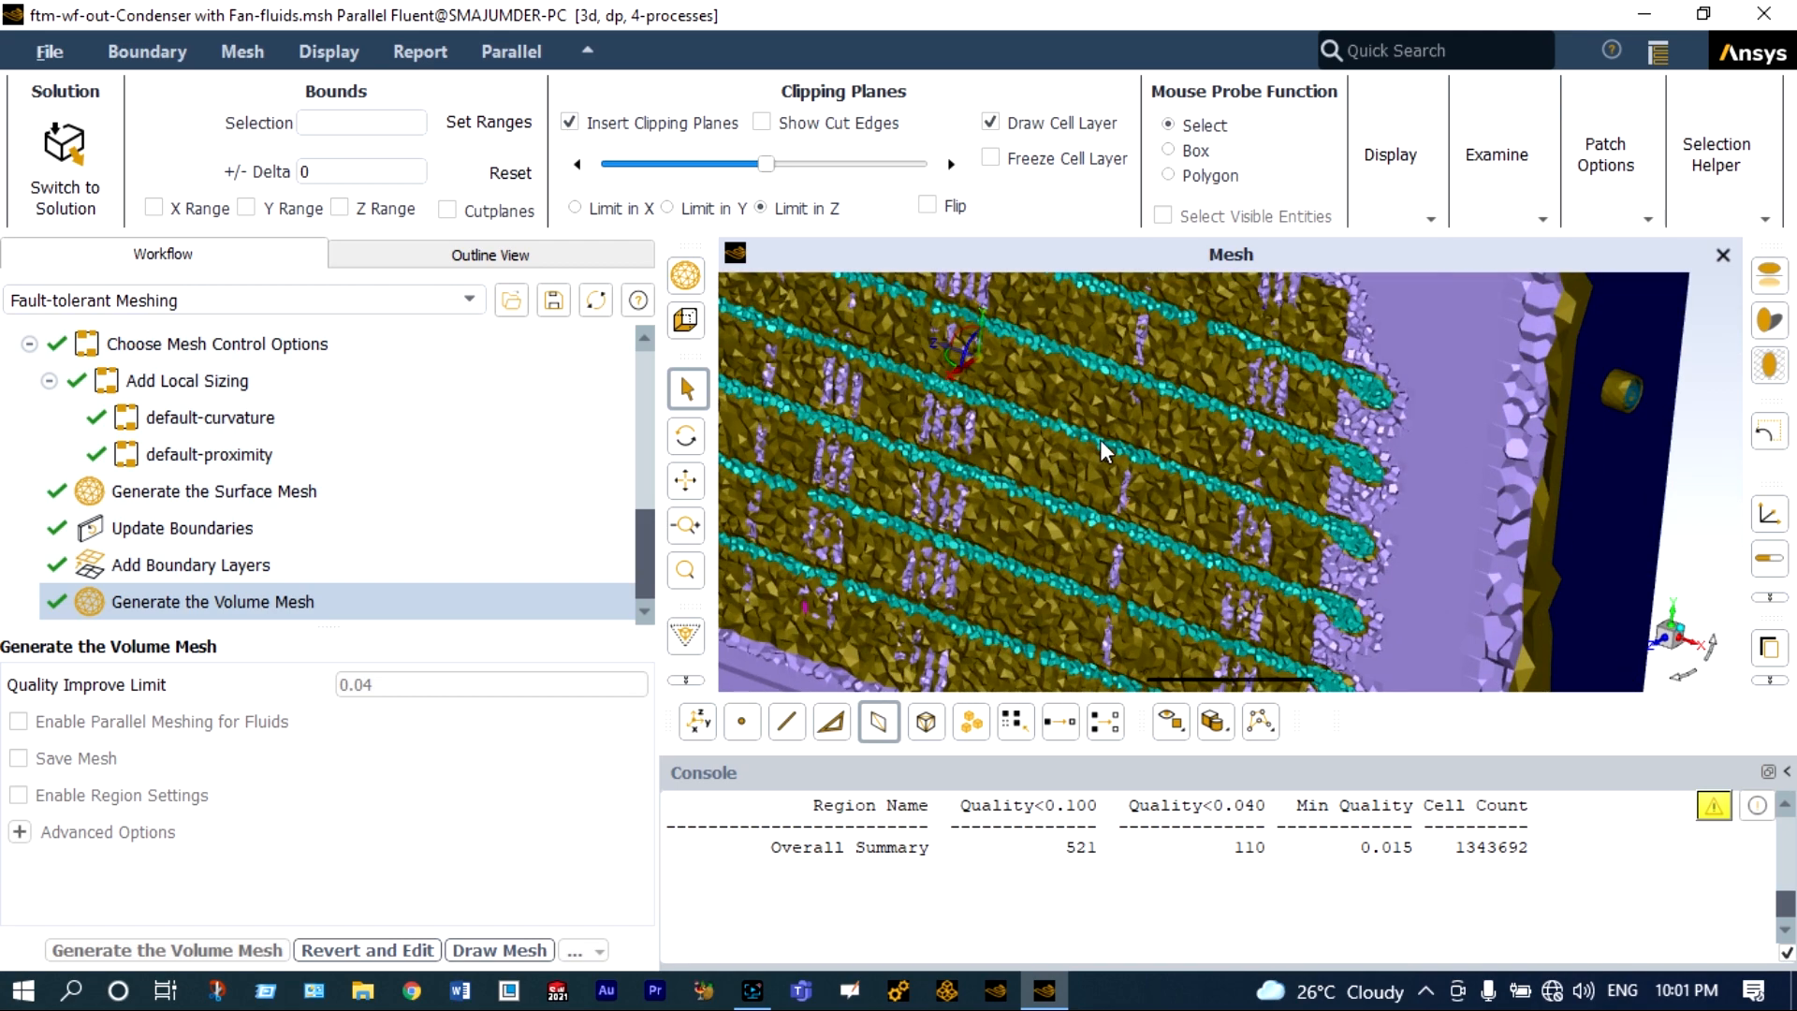
scroll(1125, 441, up, 3)
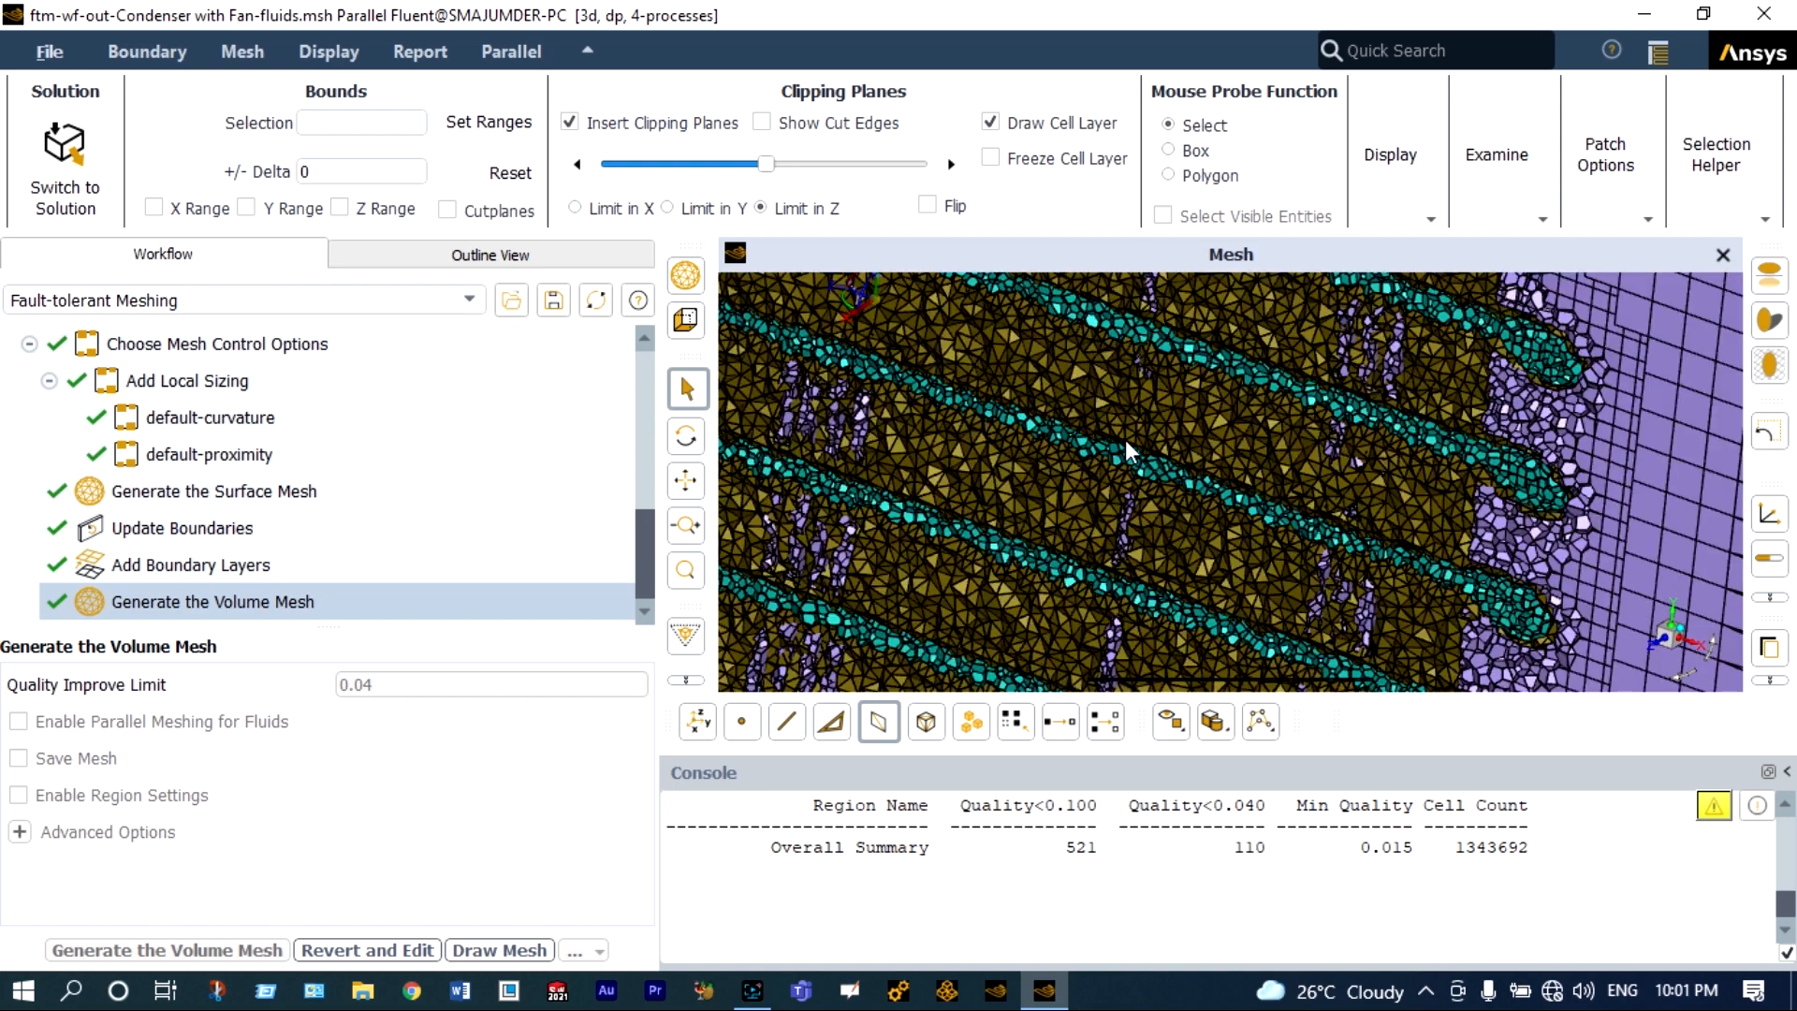
scroll(1128, 451, down, 5)
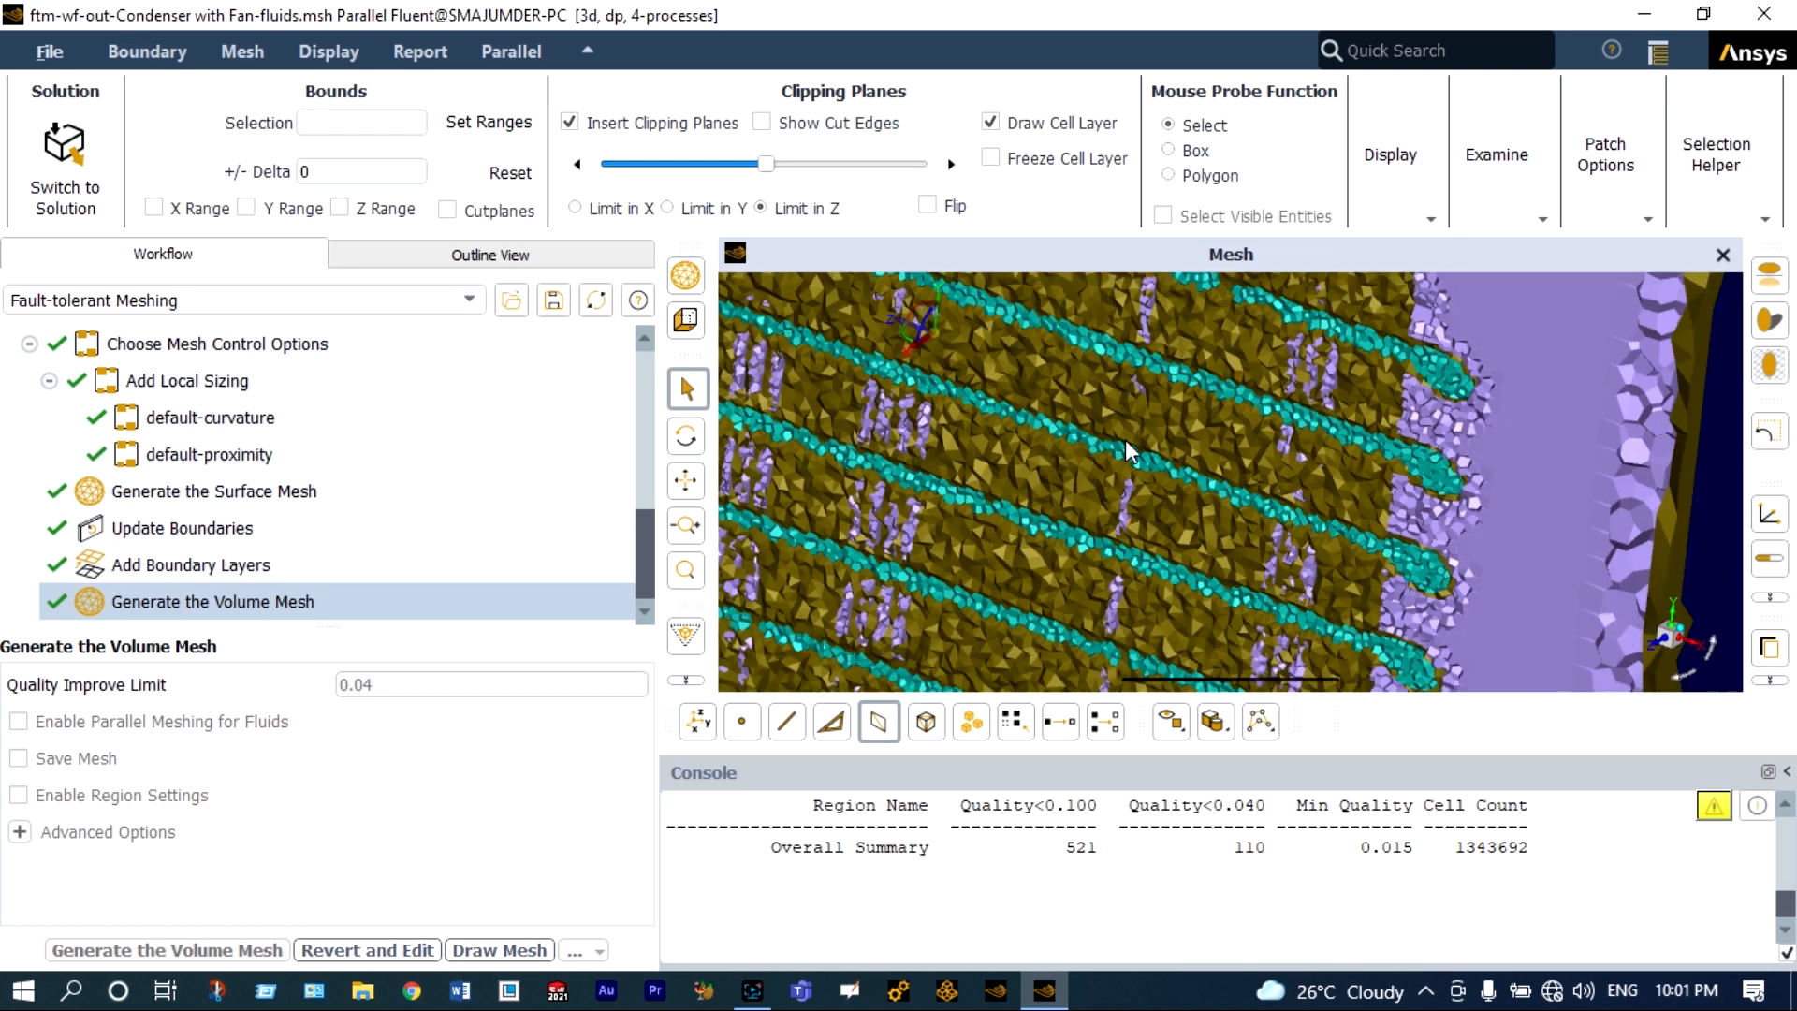
scroll(1128, 451, down, 4)
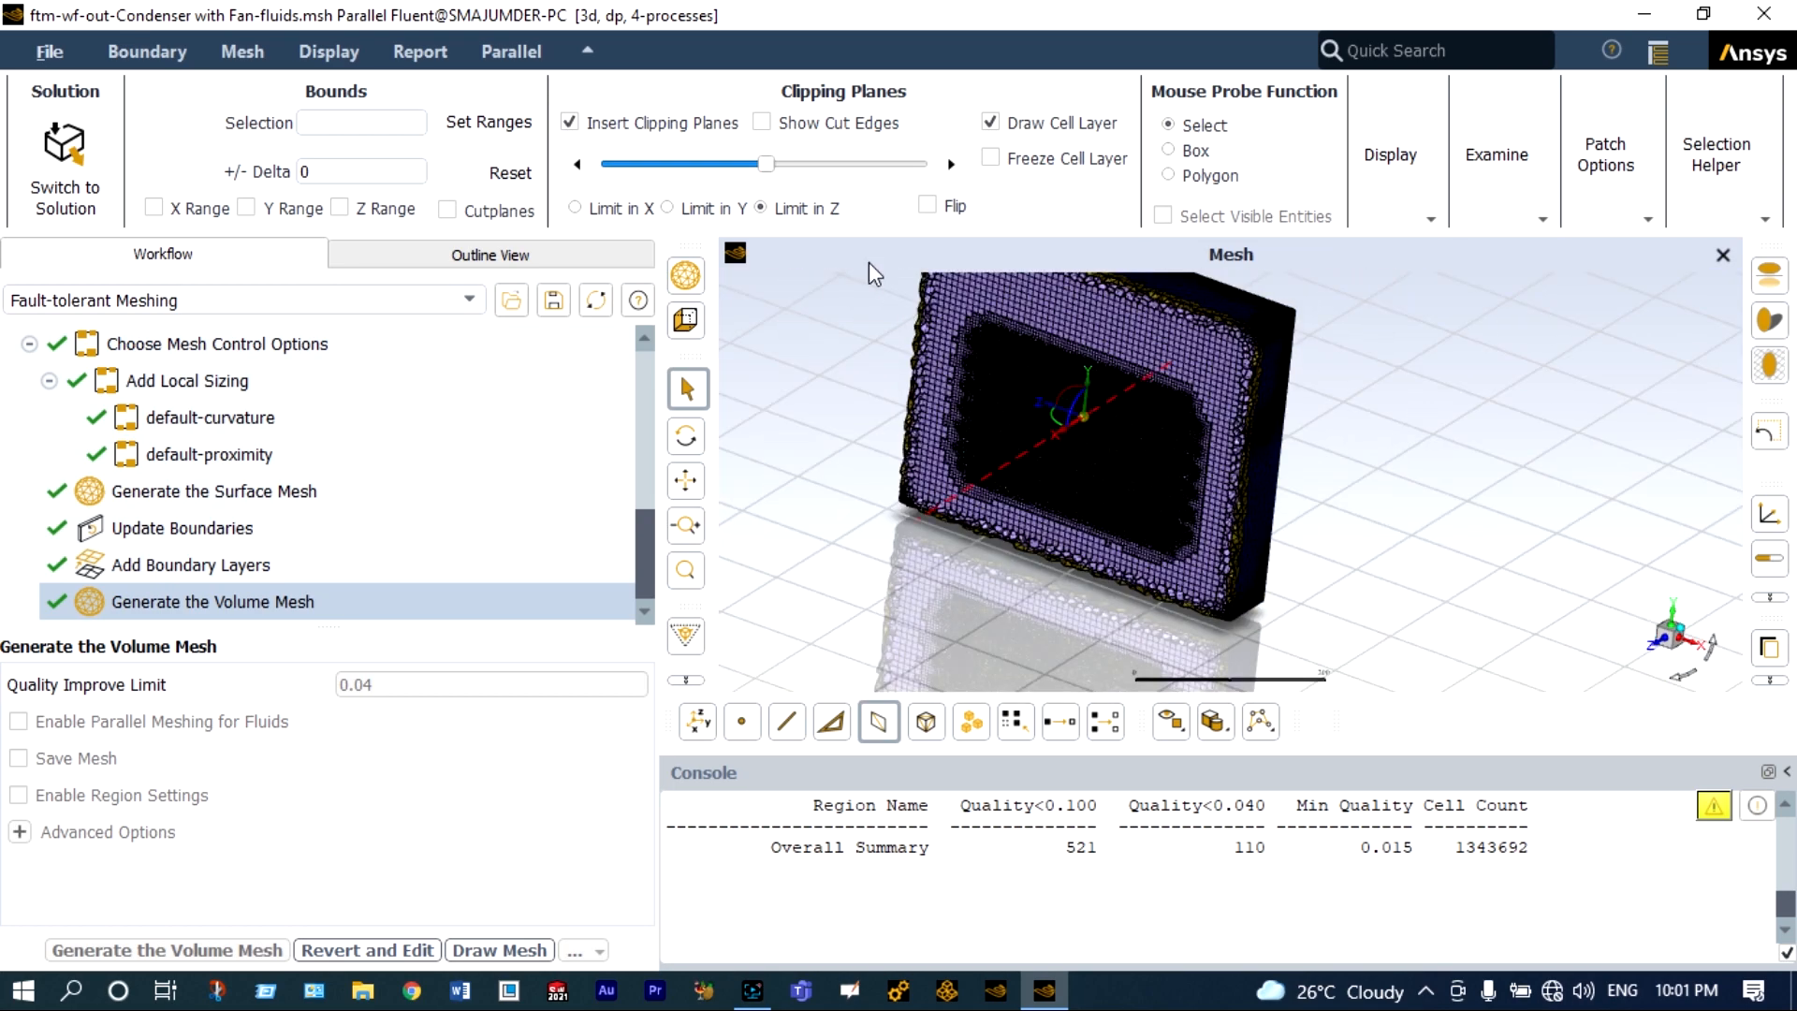
Limit the clipping plane in Y and inspect the mesh cells around the tubes and the air domain up close.
click(668, 209)
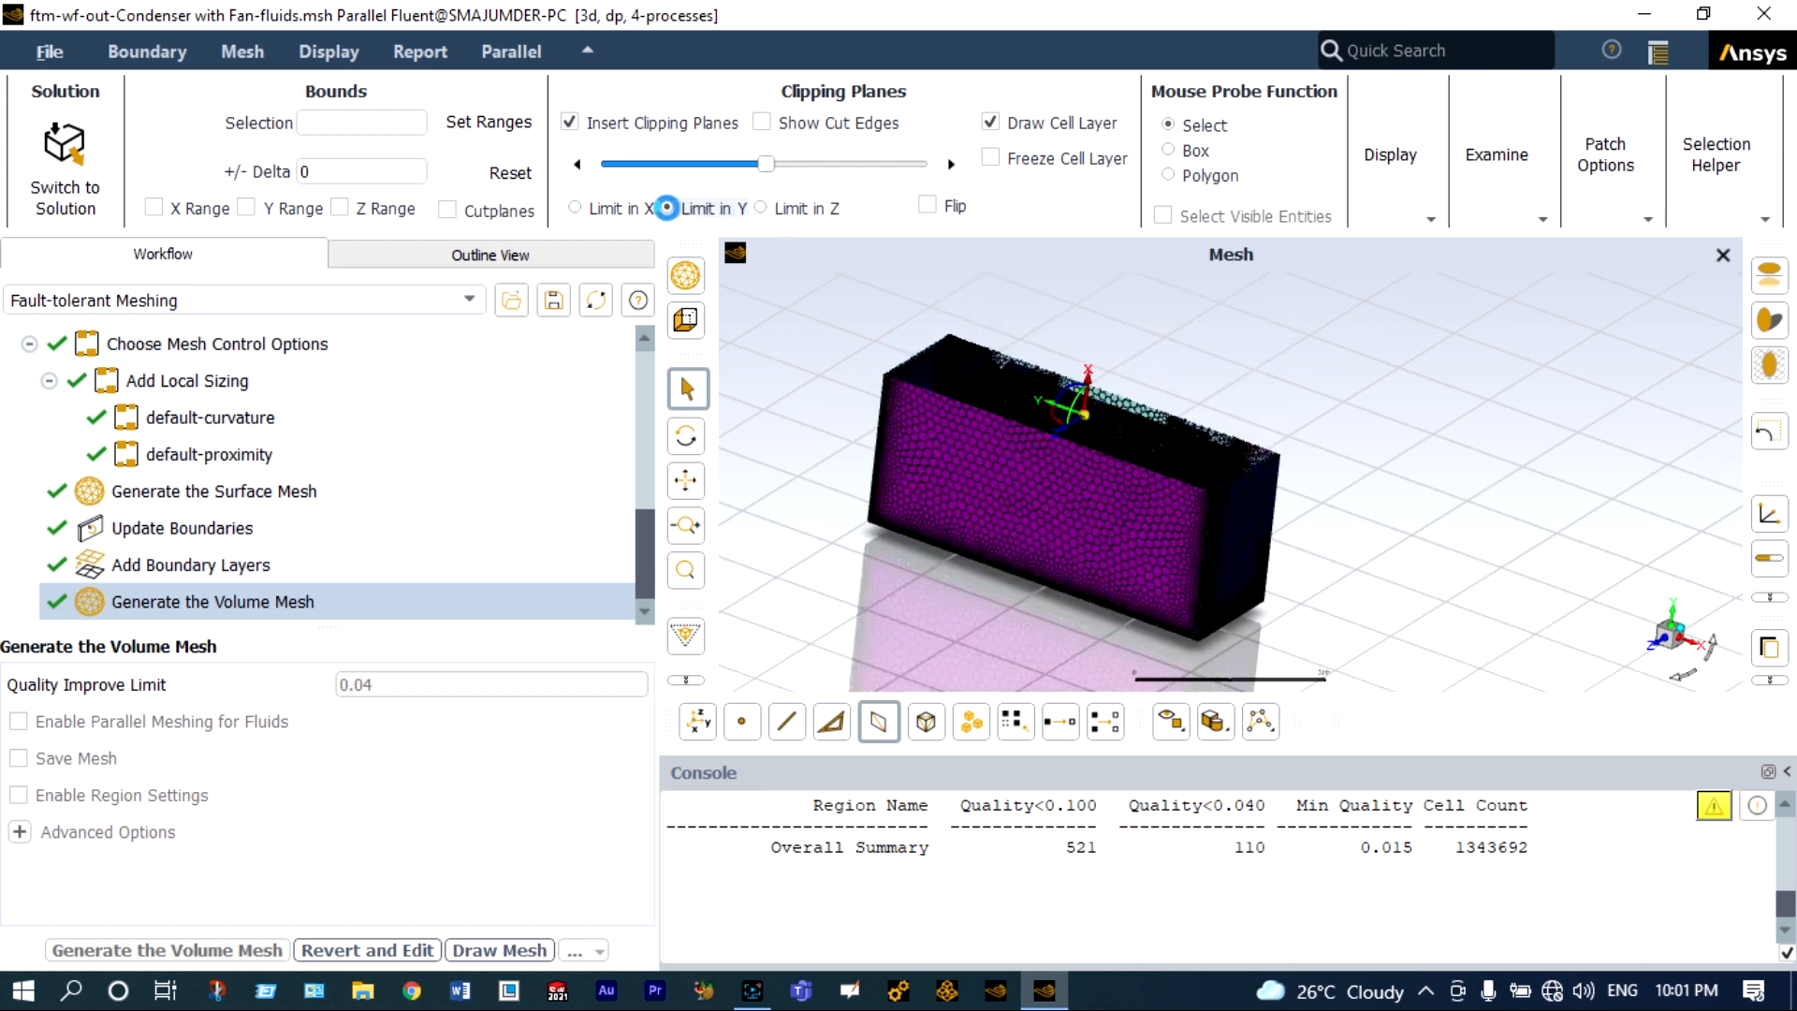
scroll(1092, 440, up, 5)
scroll(1090, 436, down, 5)
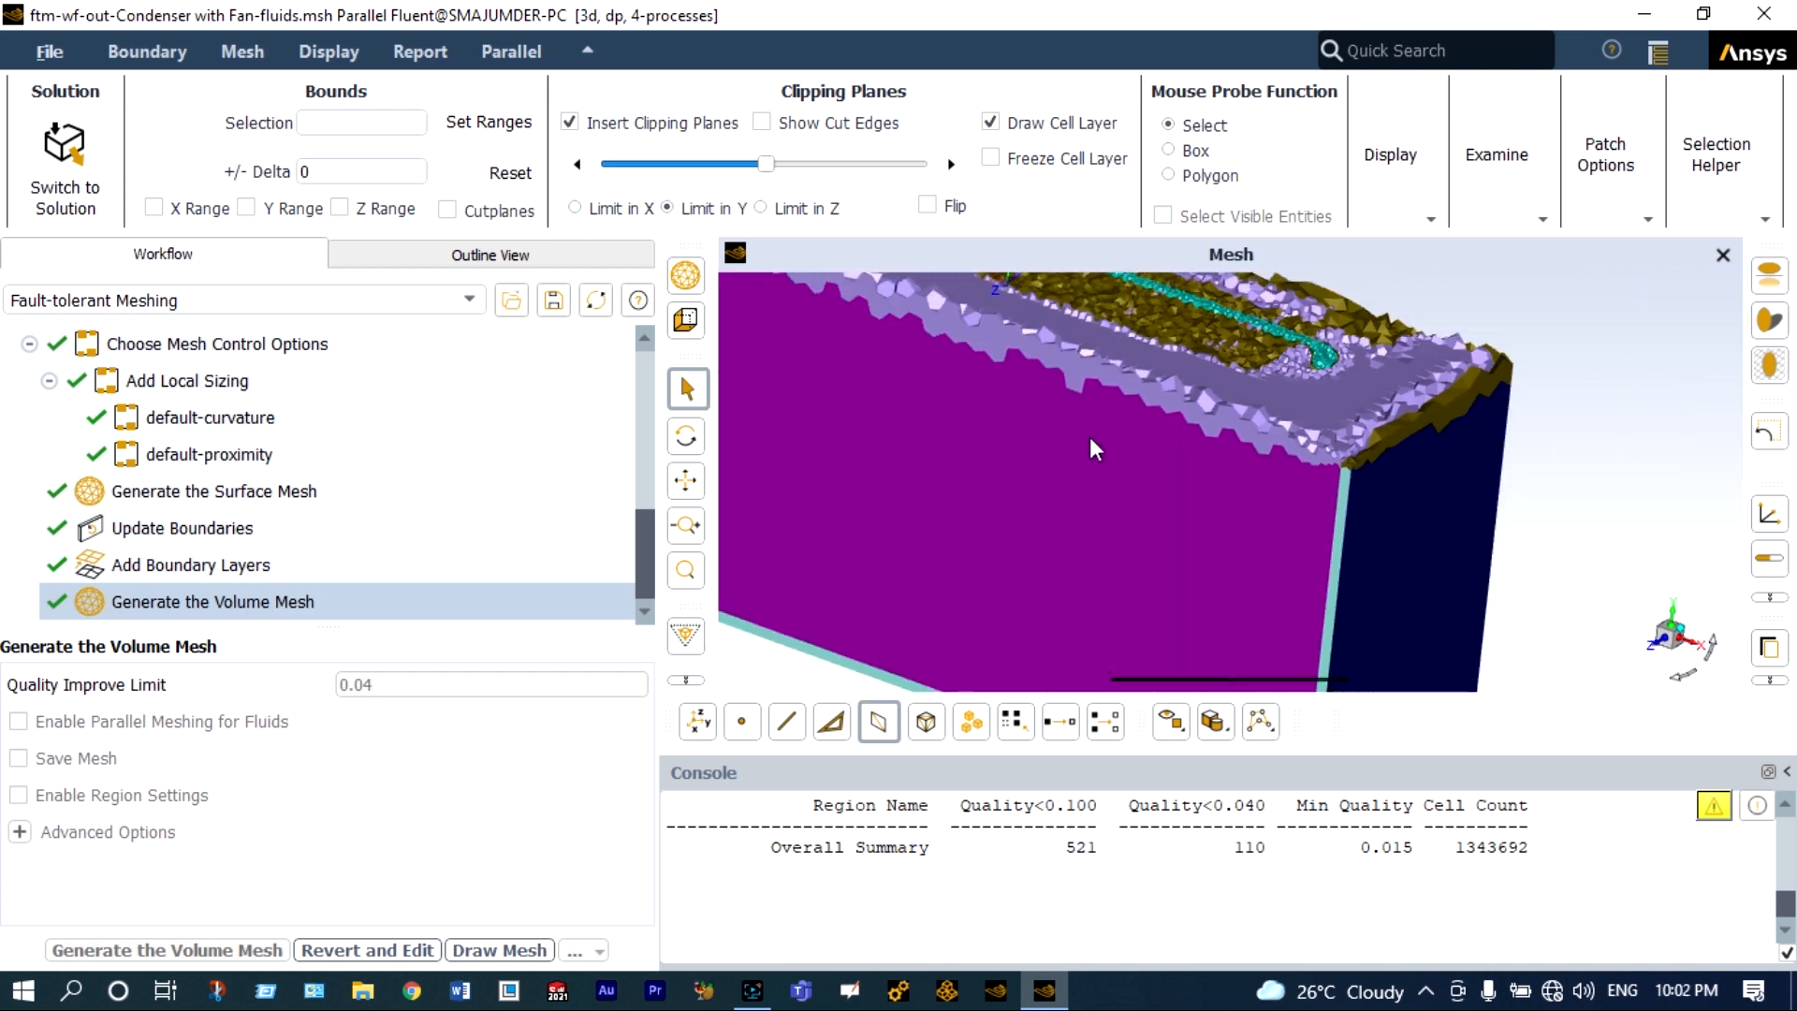
click(1680, 663)
scroll(1177, 435, up, 5)
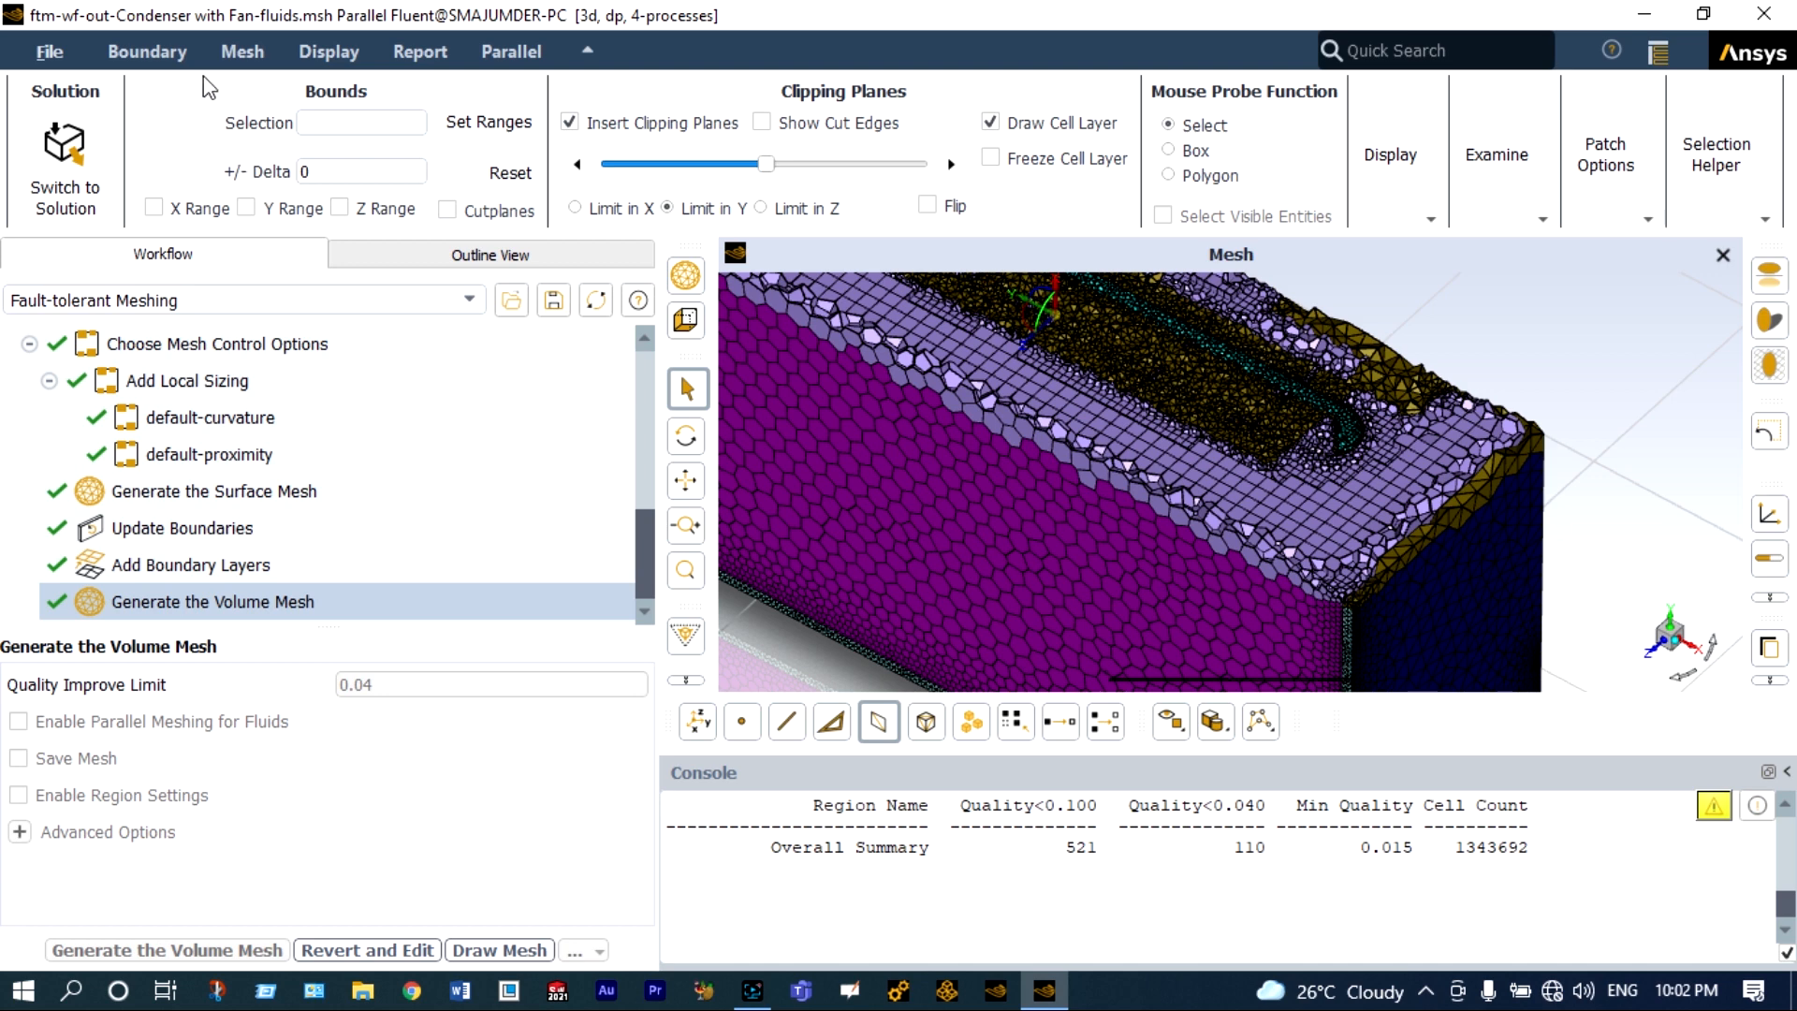
Check the volume mesh quality and switch from meshing to solution mode.
click(237, 52)
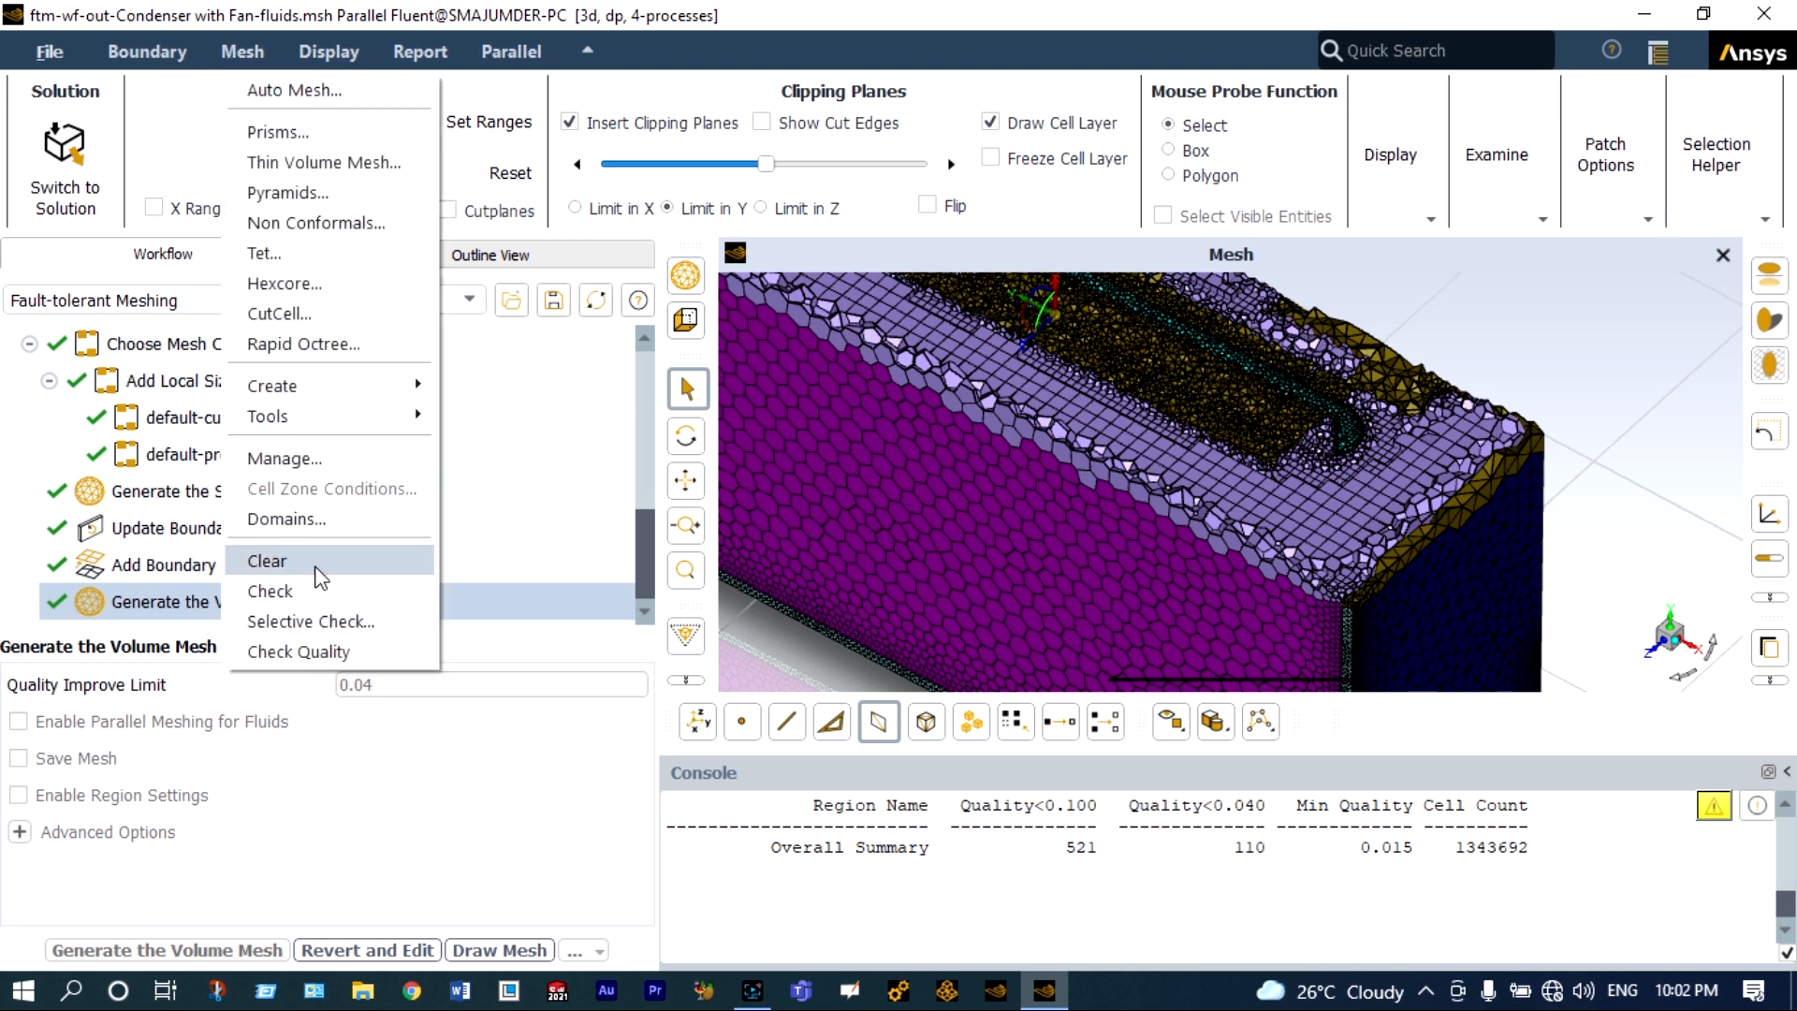
click(319, 652)
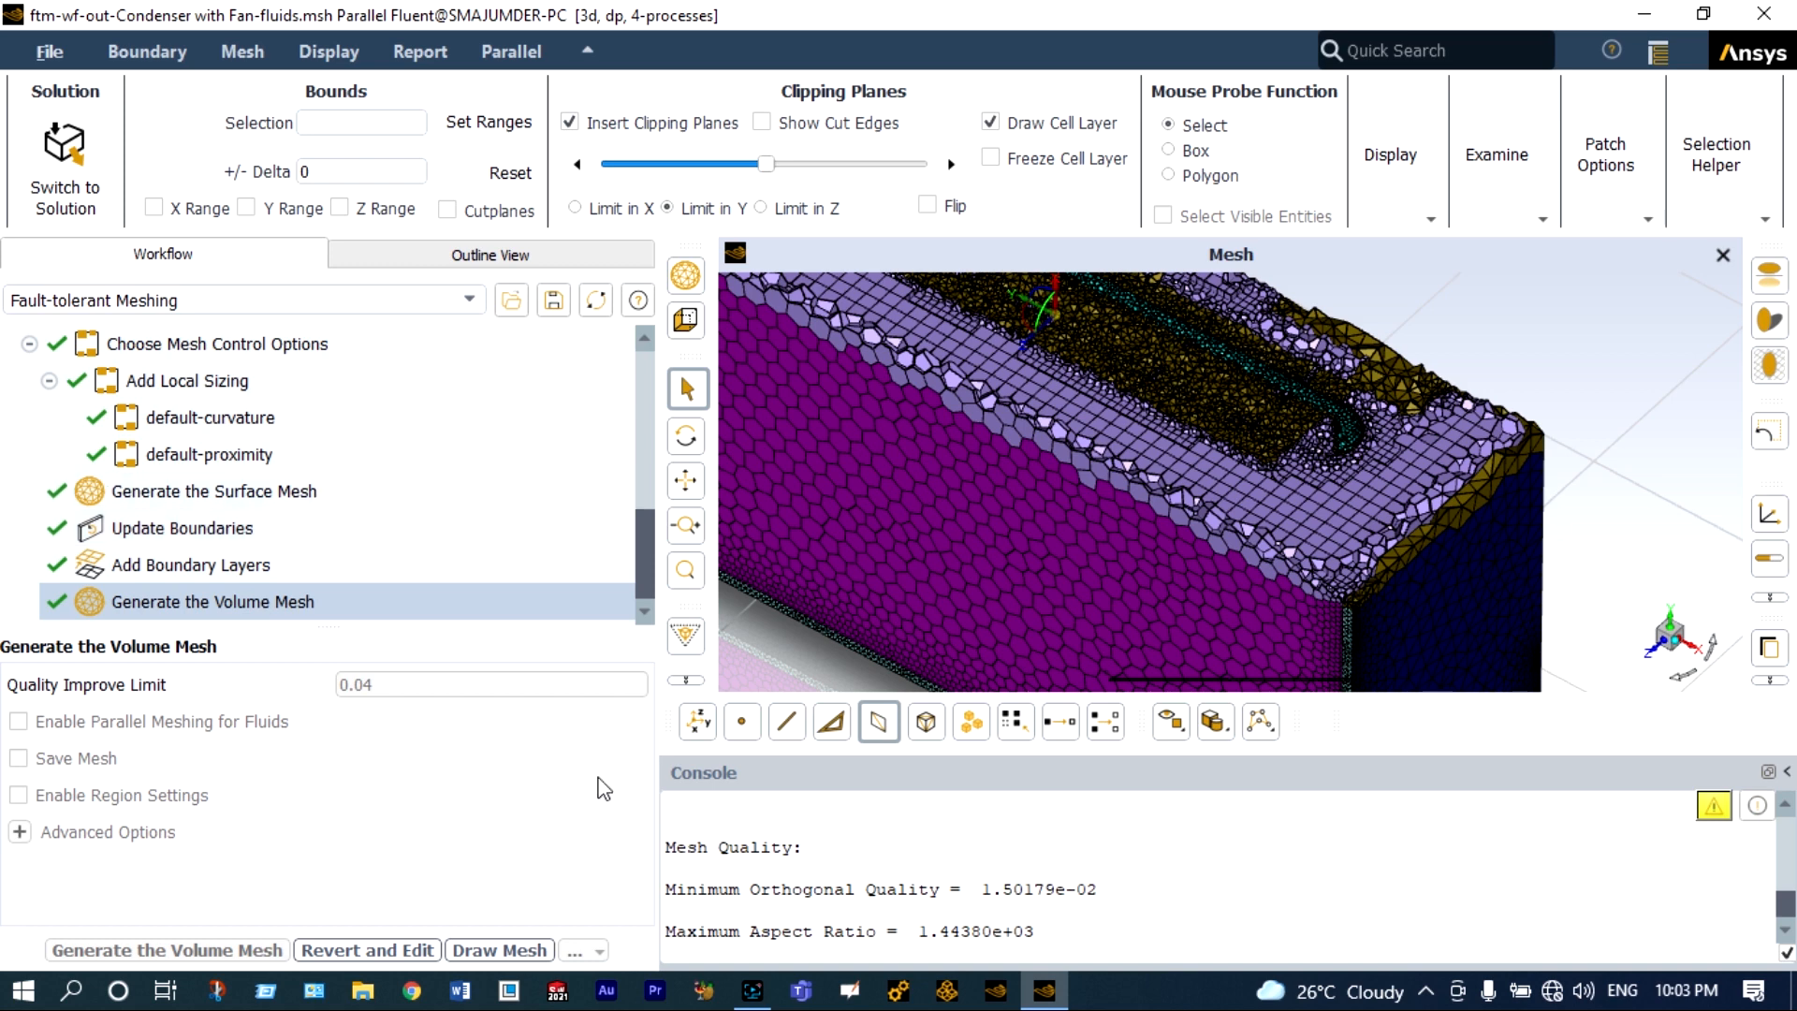
click(84, 187)
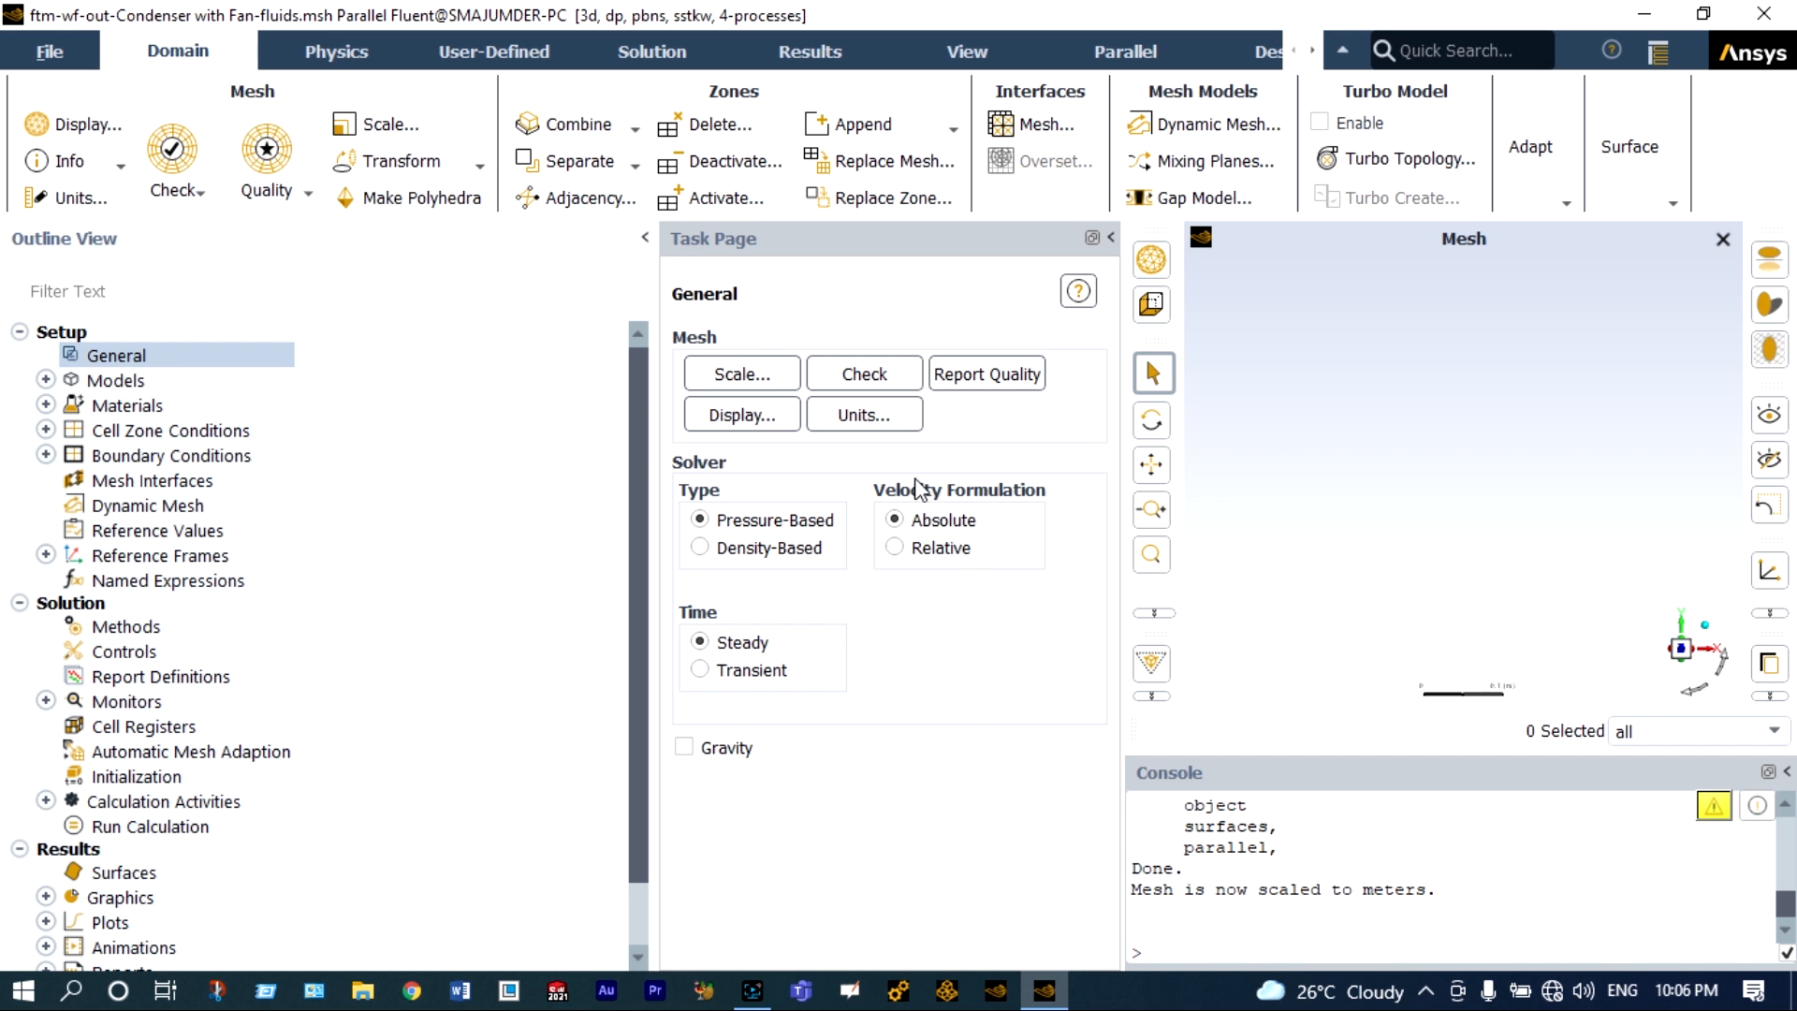
Set the length unit to mm and change the temperature unit.
click(882, 418)
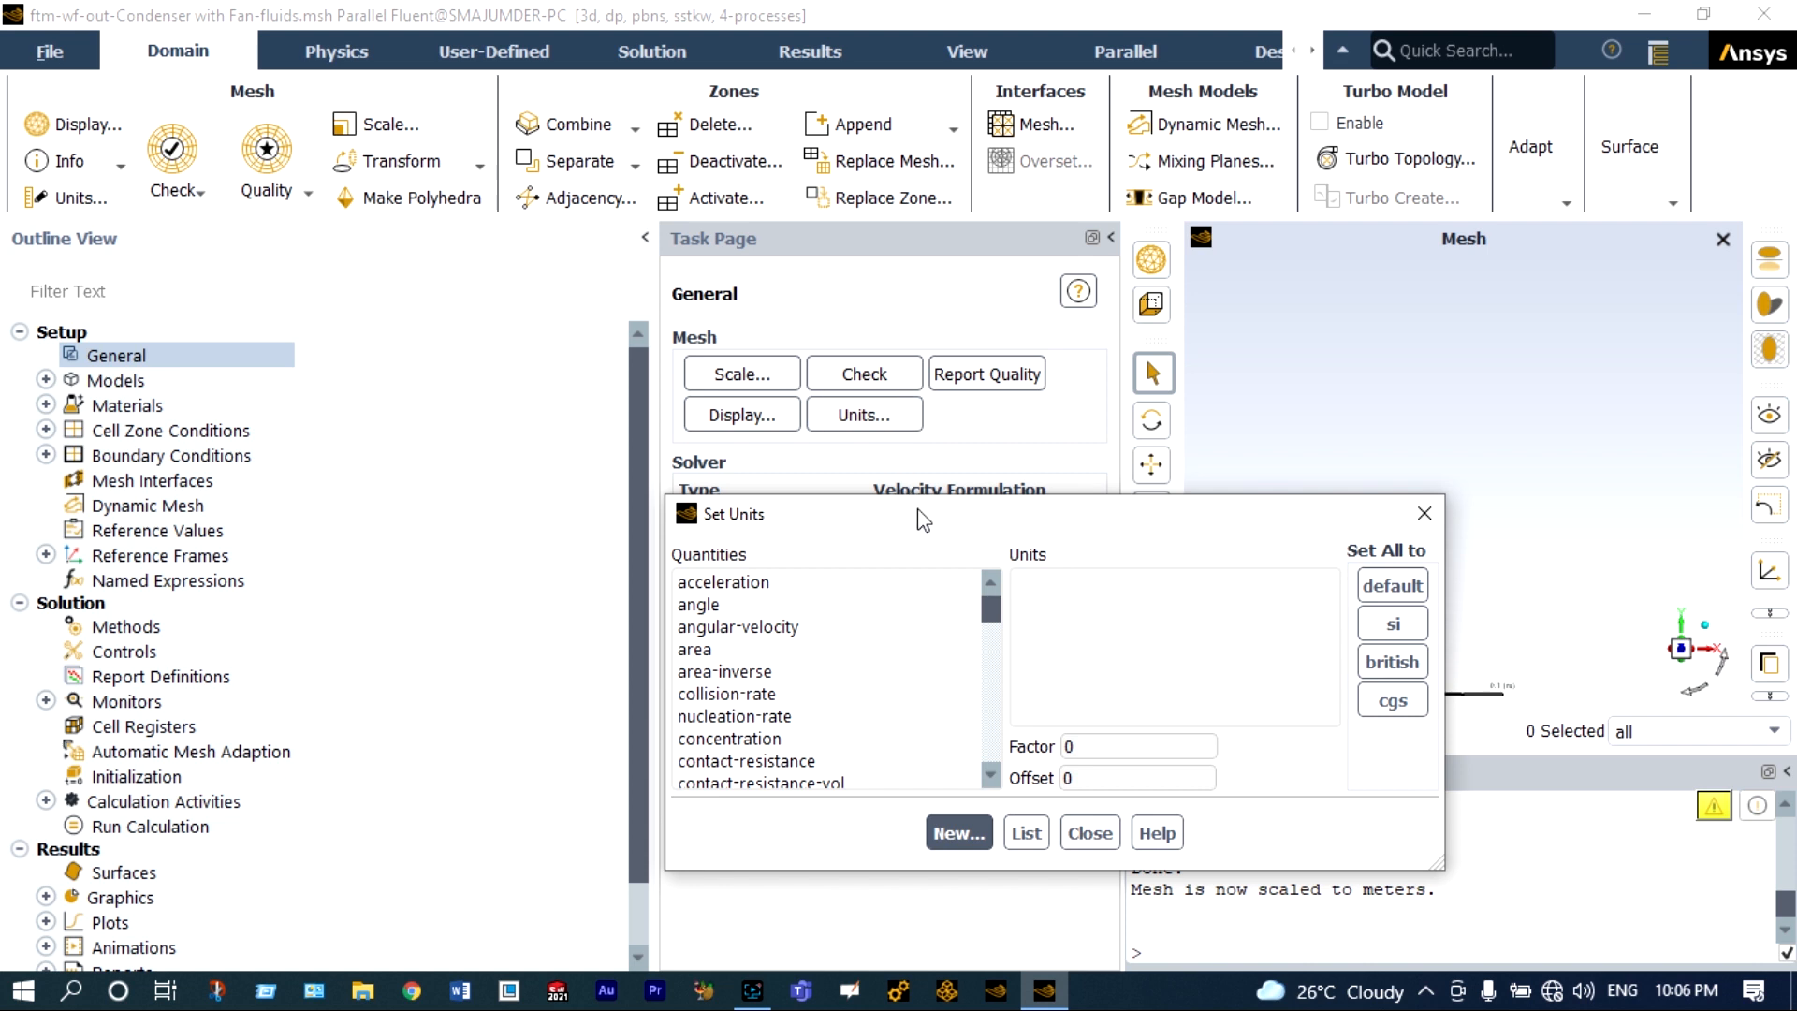
drag(986, 611, 977, 656)
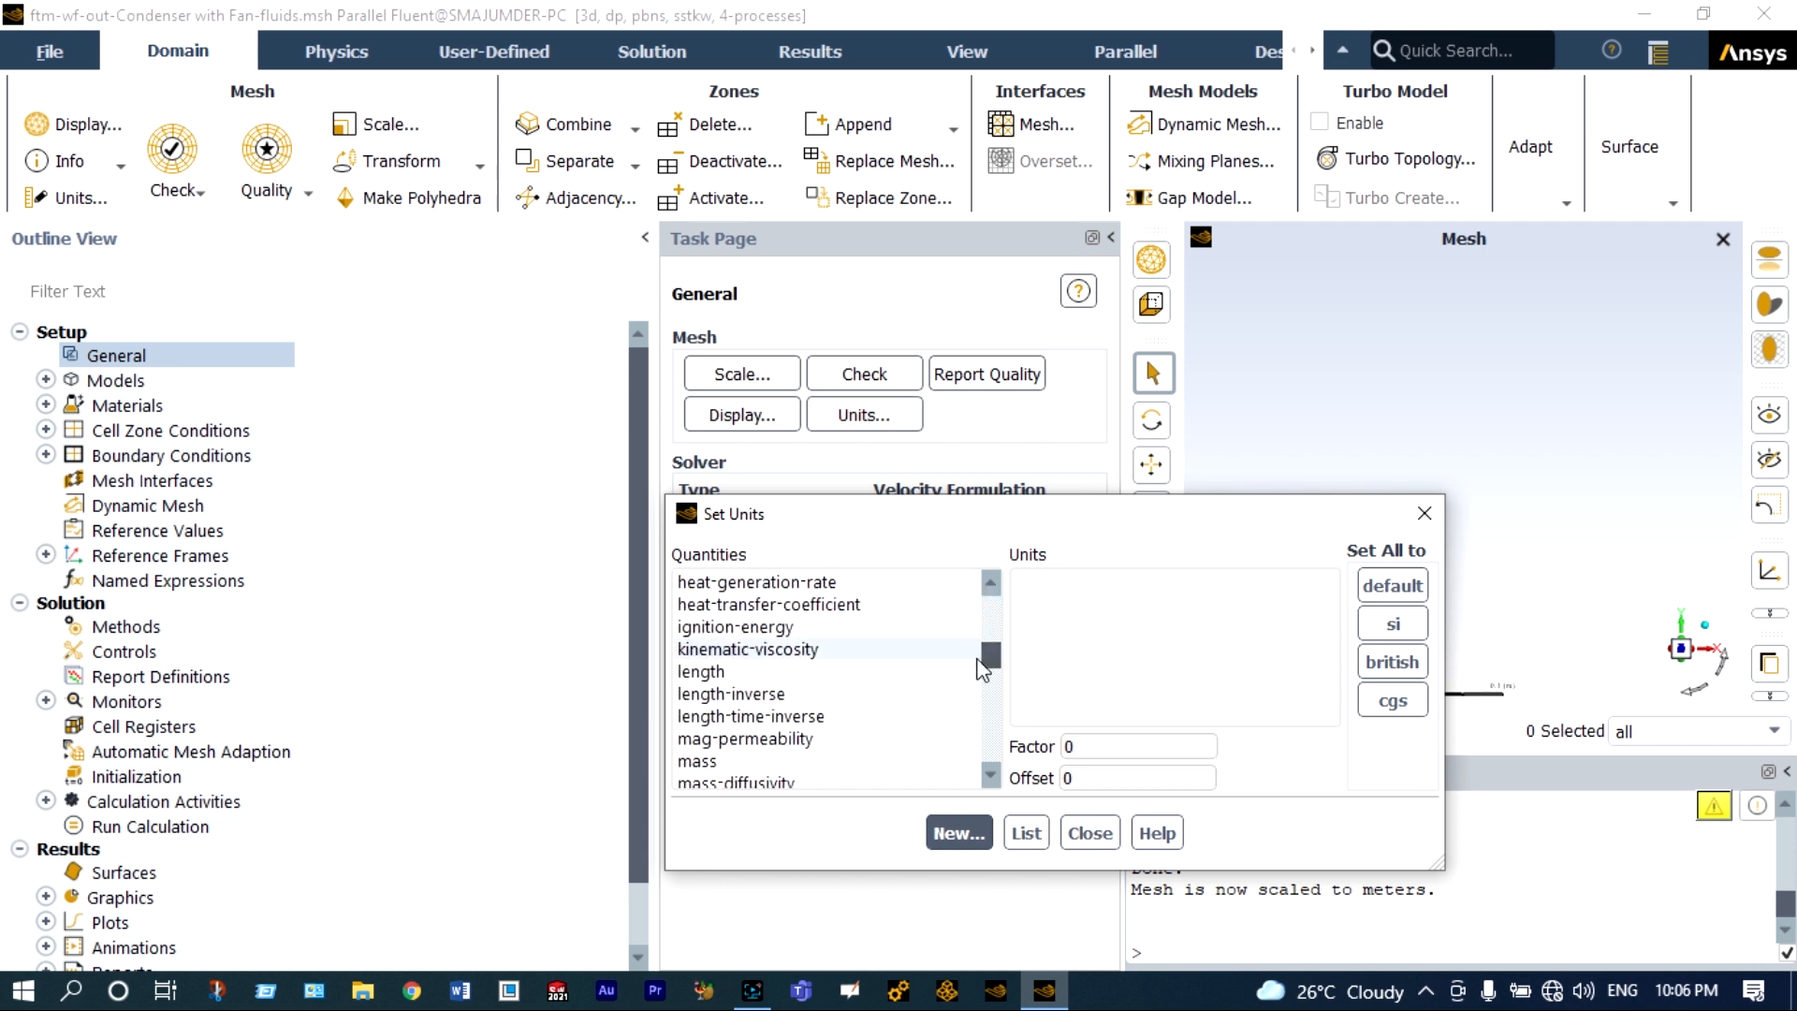
click(720, 672)
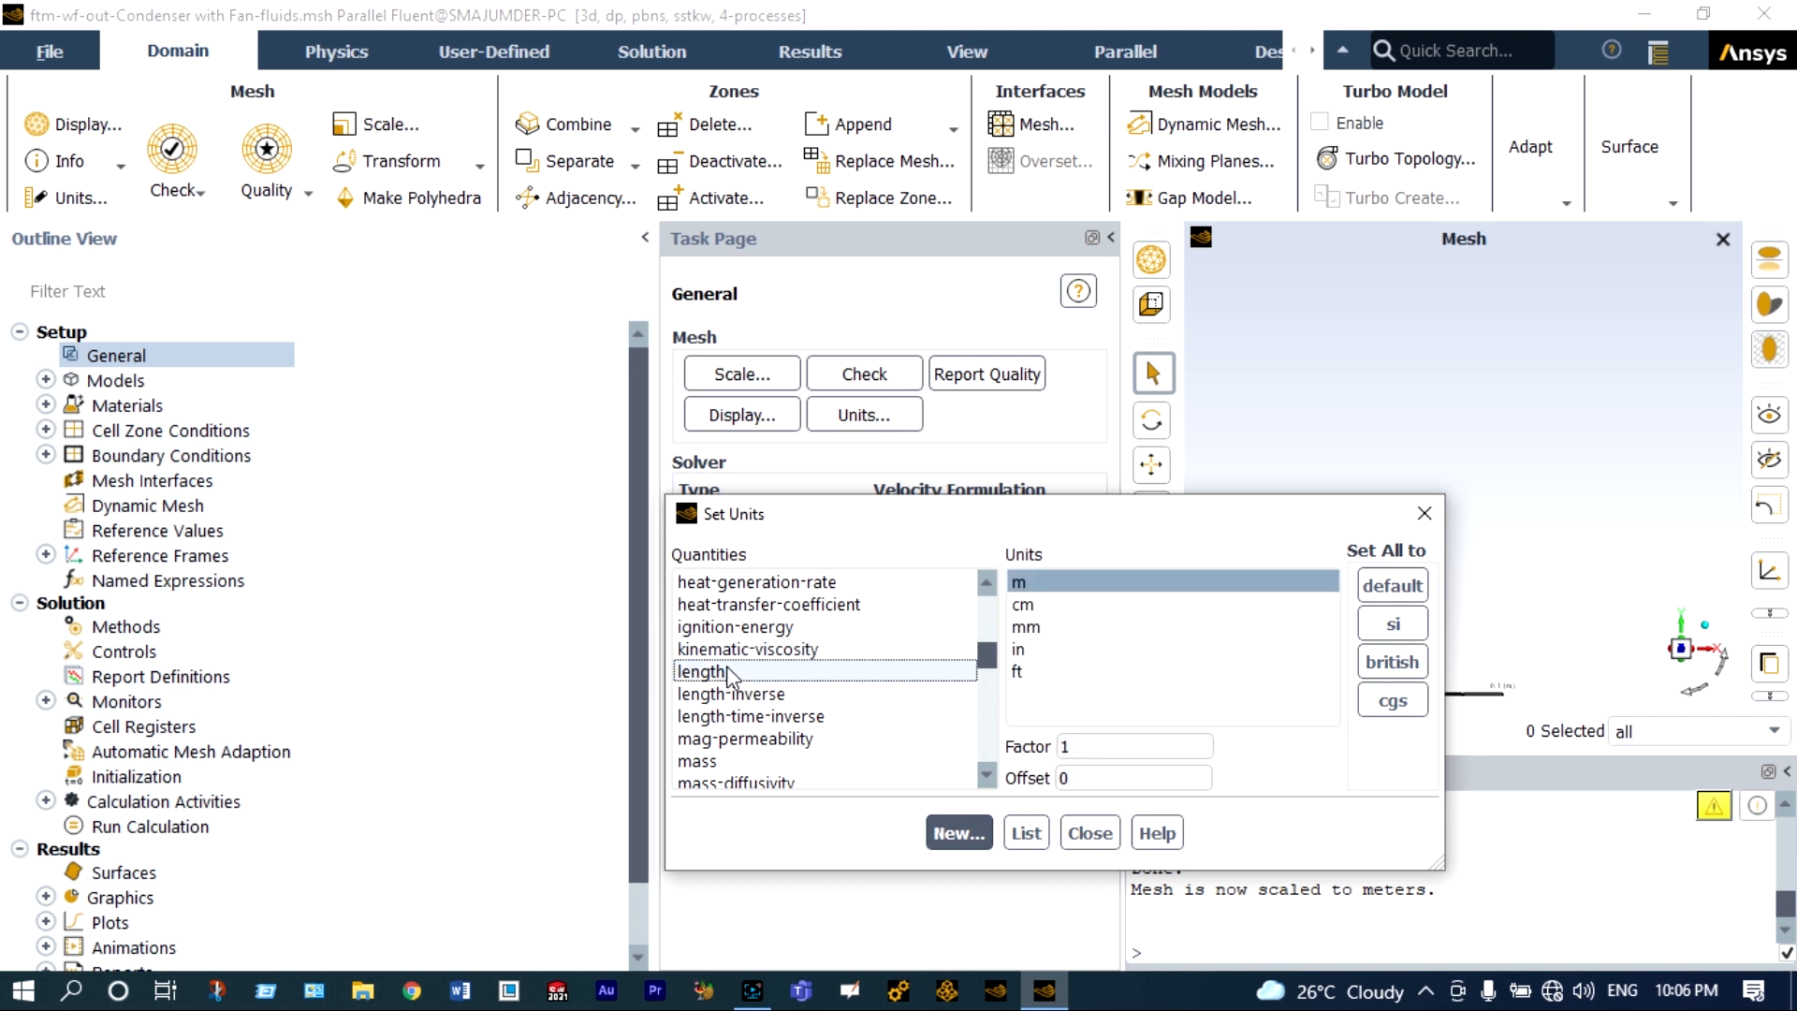
click(1023, 628)
drag(979, 649, 981, 719)
click(965, 735)
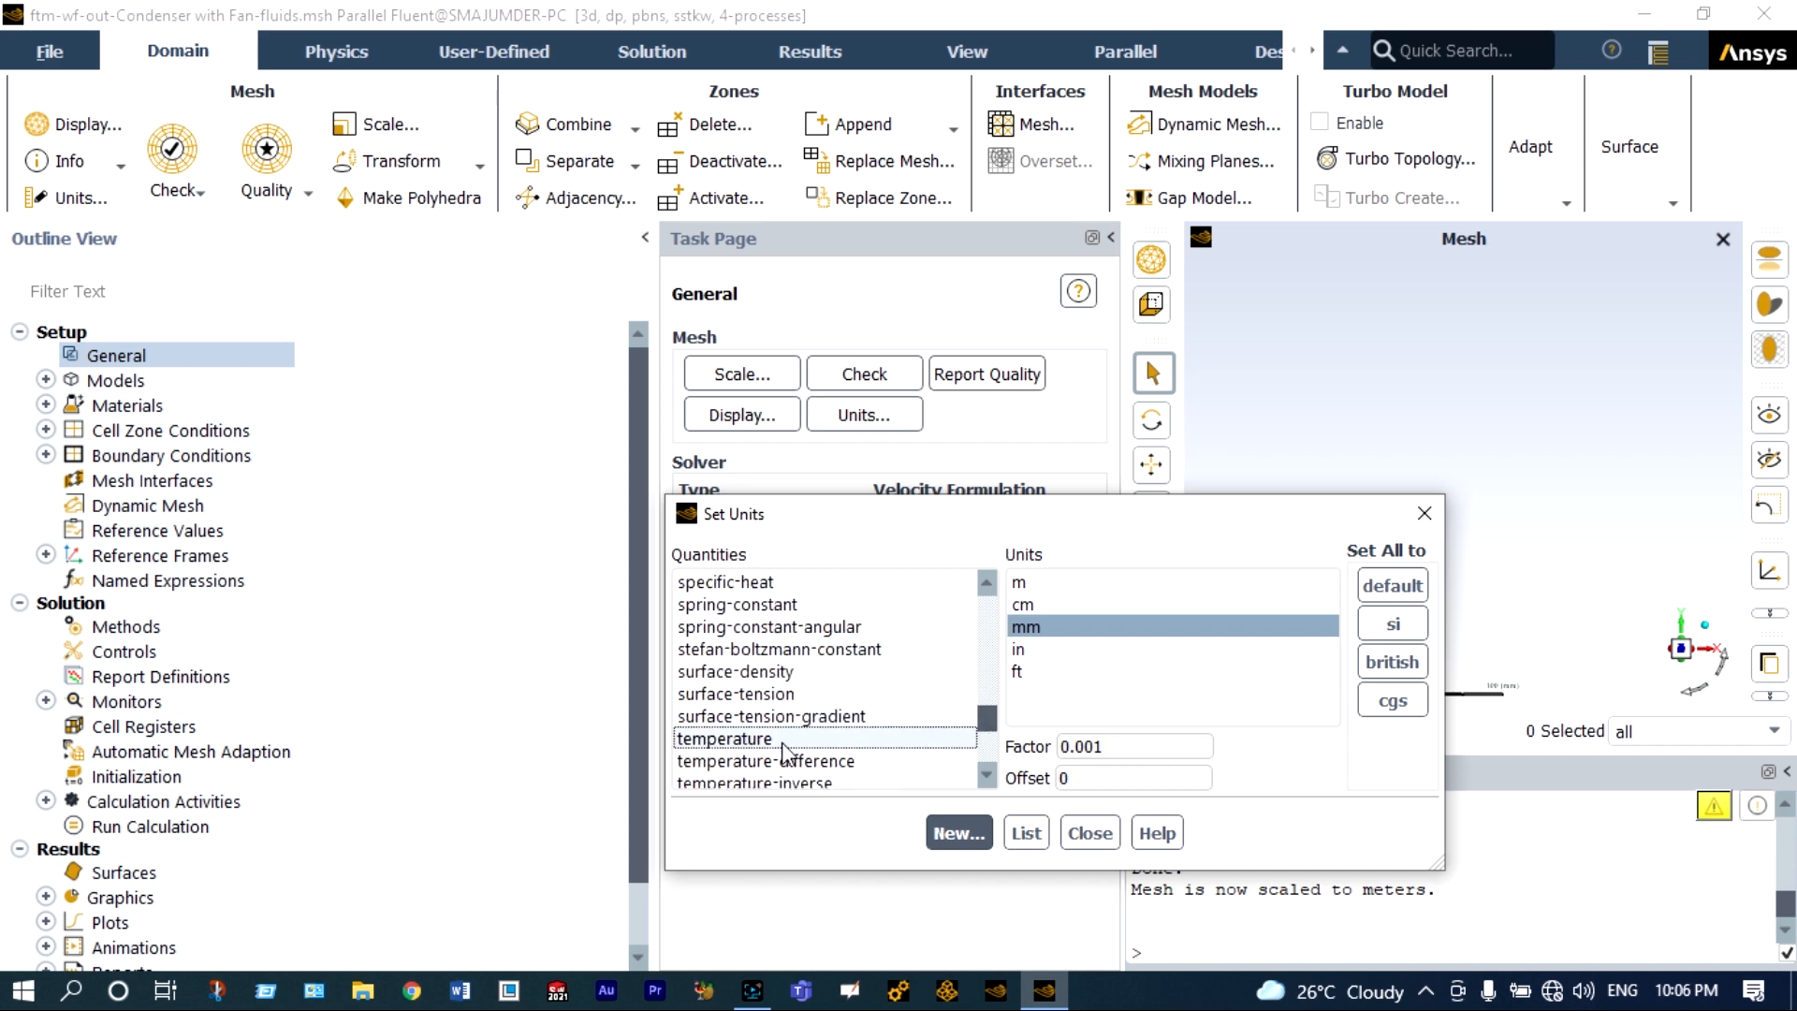
click(1030, 607)
click(1090, 833)
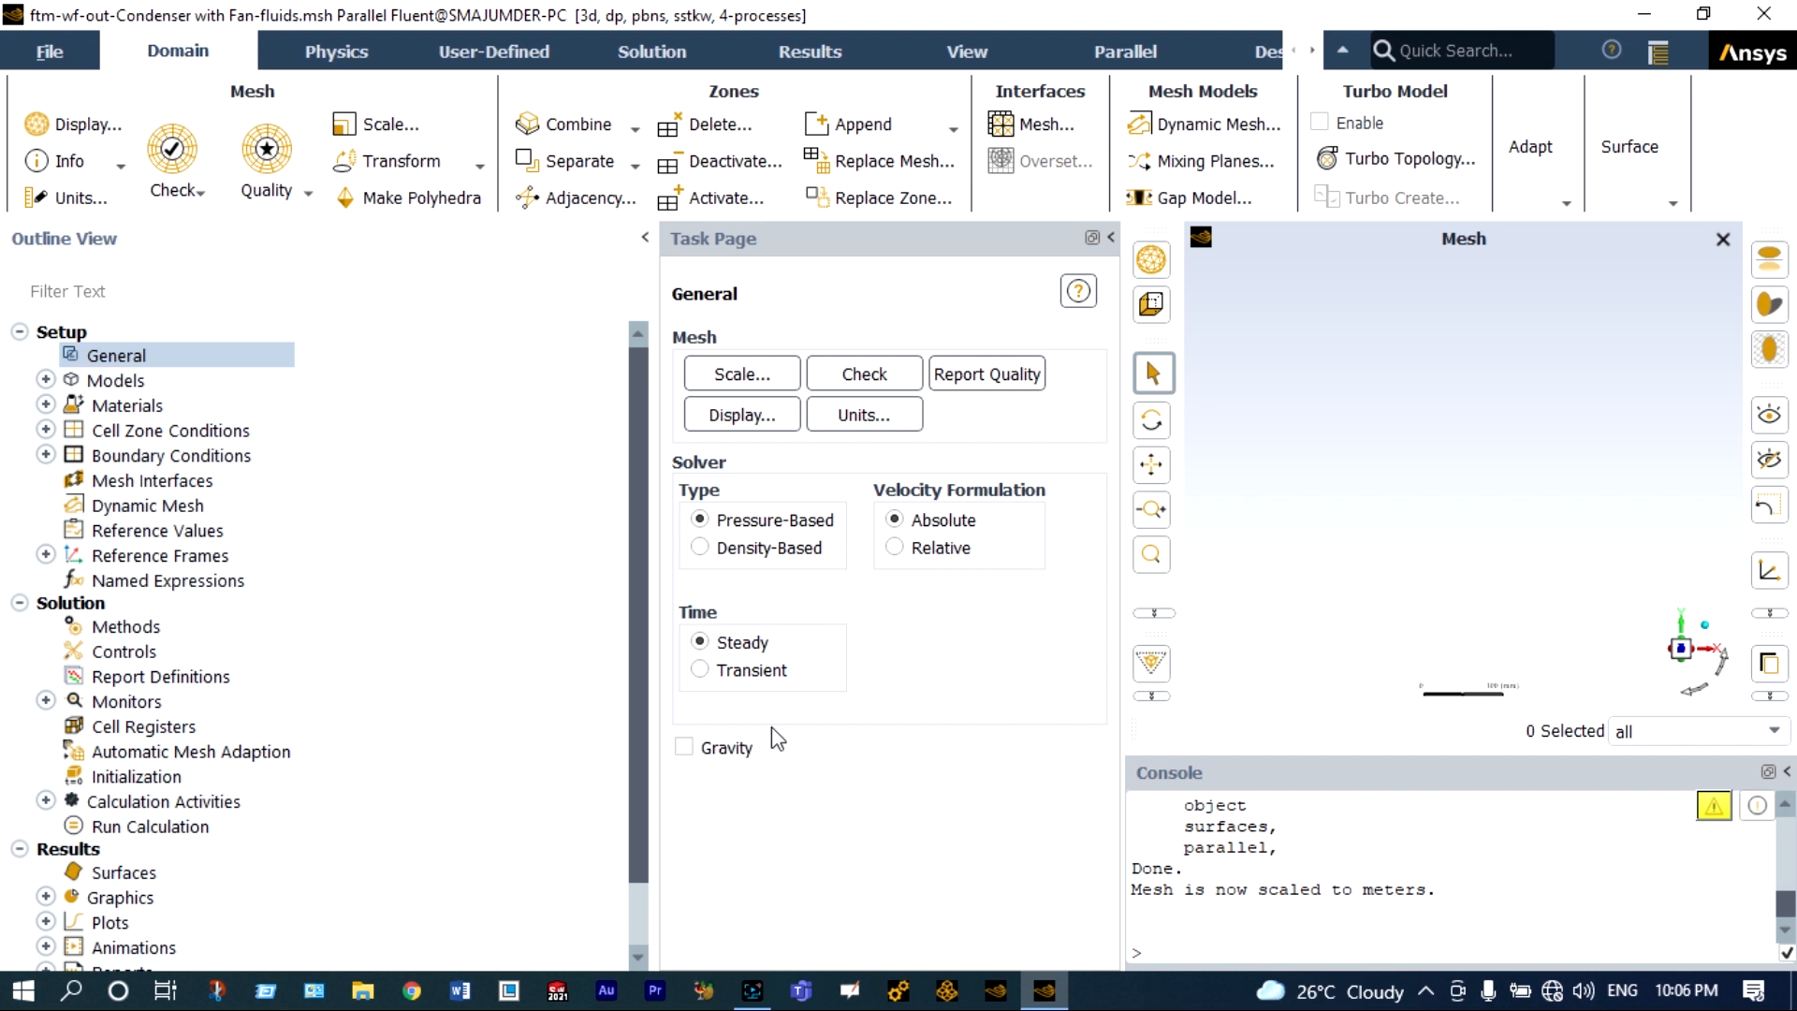
Enable gravity with a Y acceleration of -9.81 m/s².
click(685, 747)
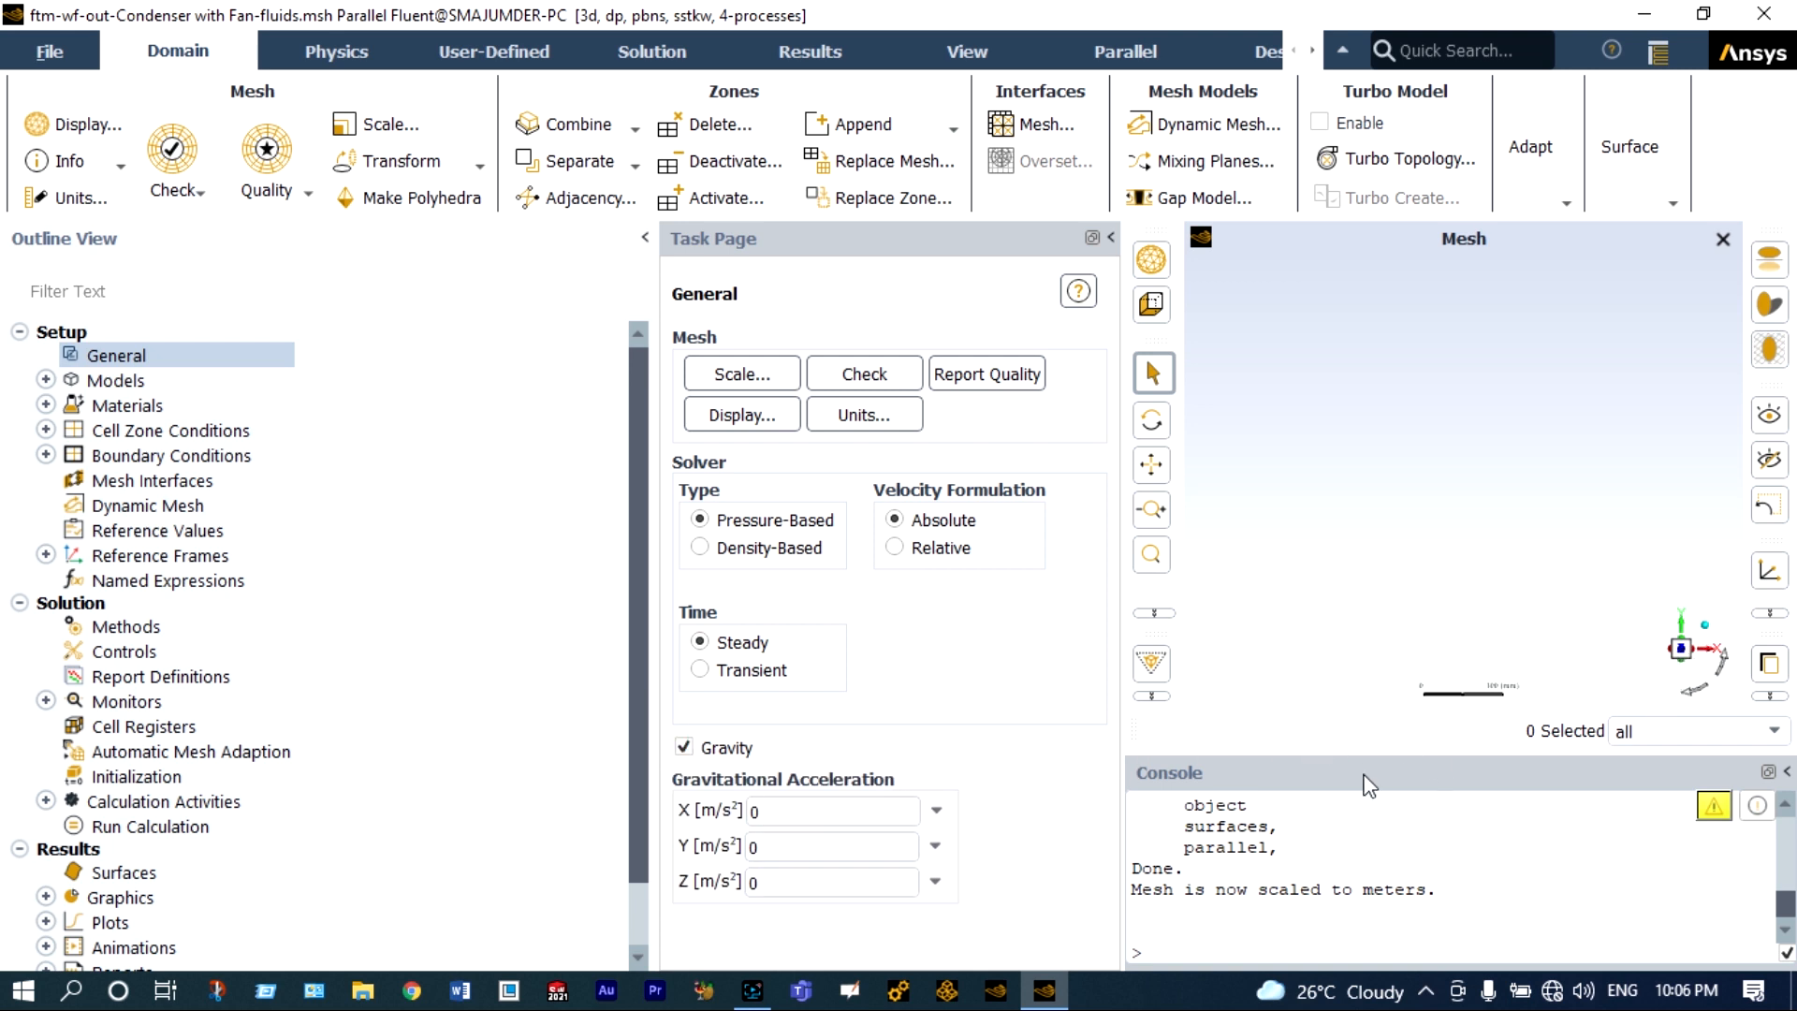
click(750, 847)
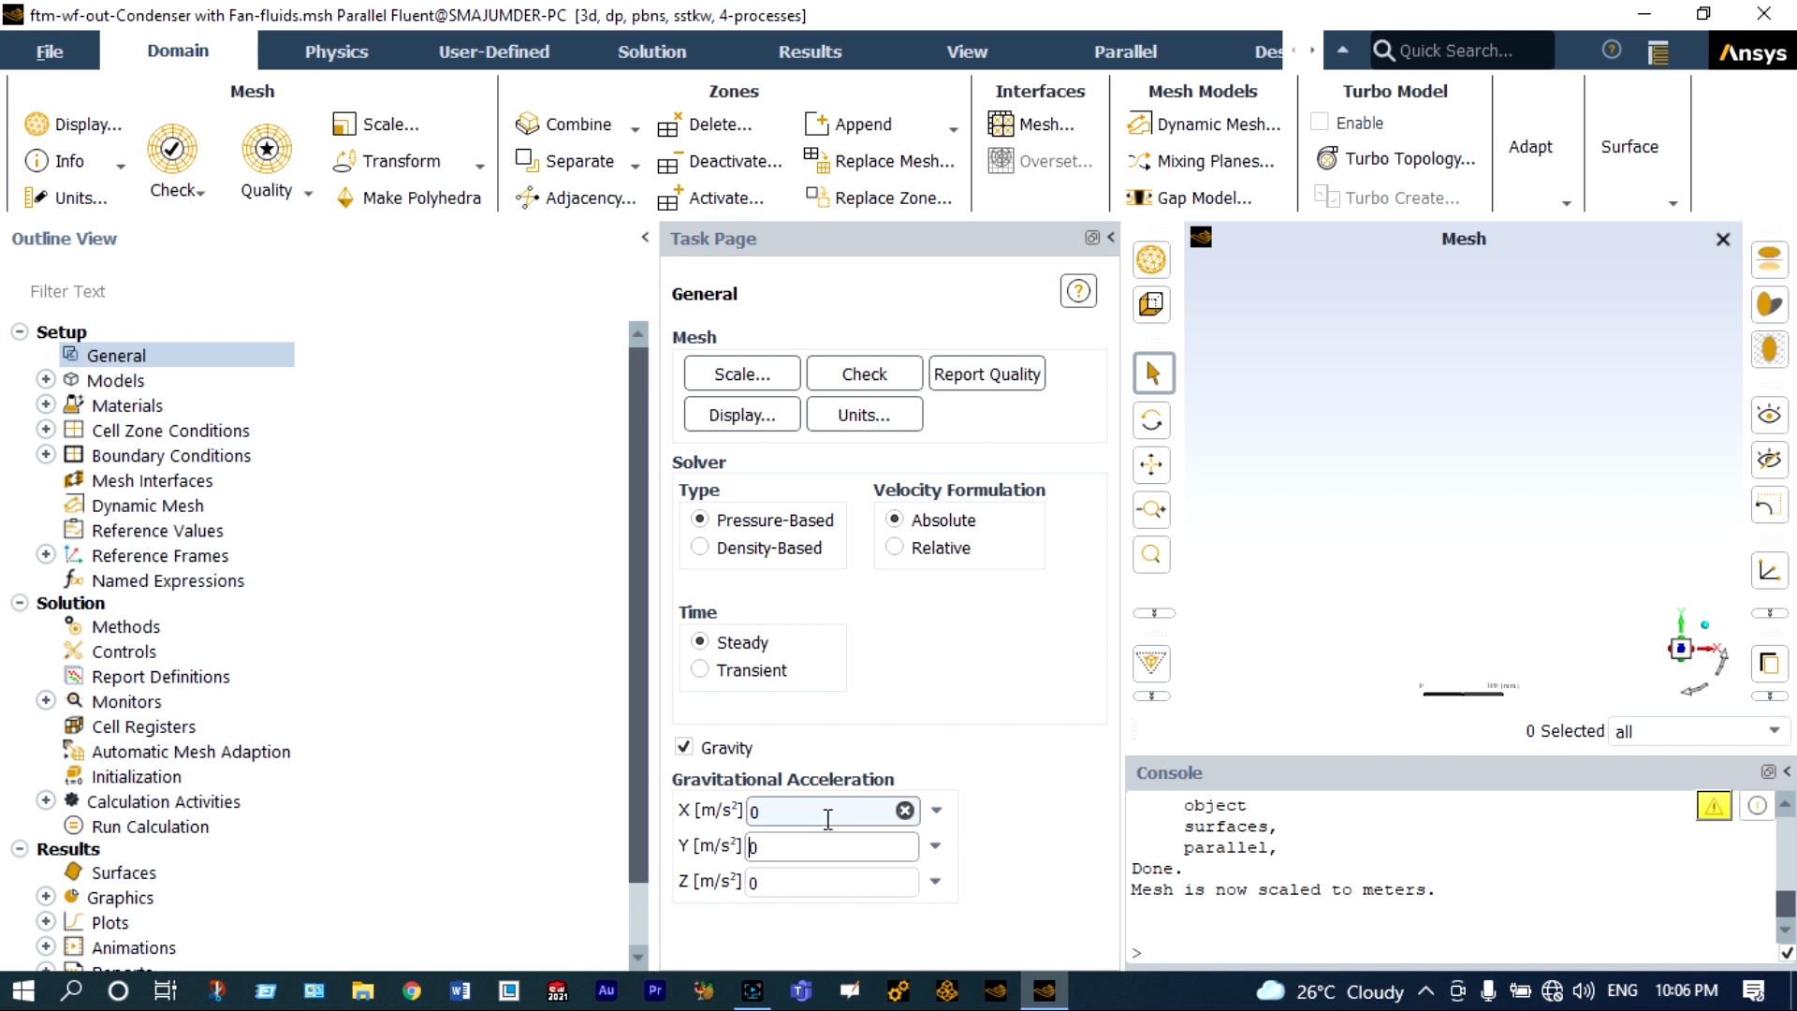
text(-9.81)
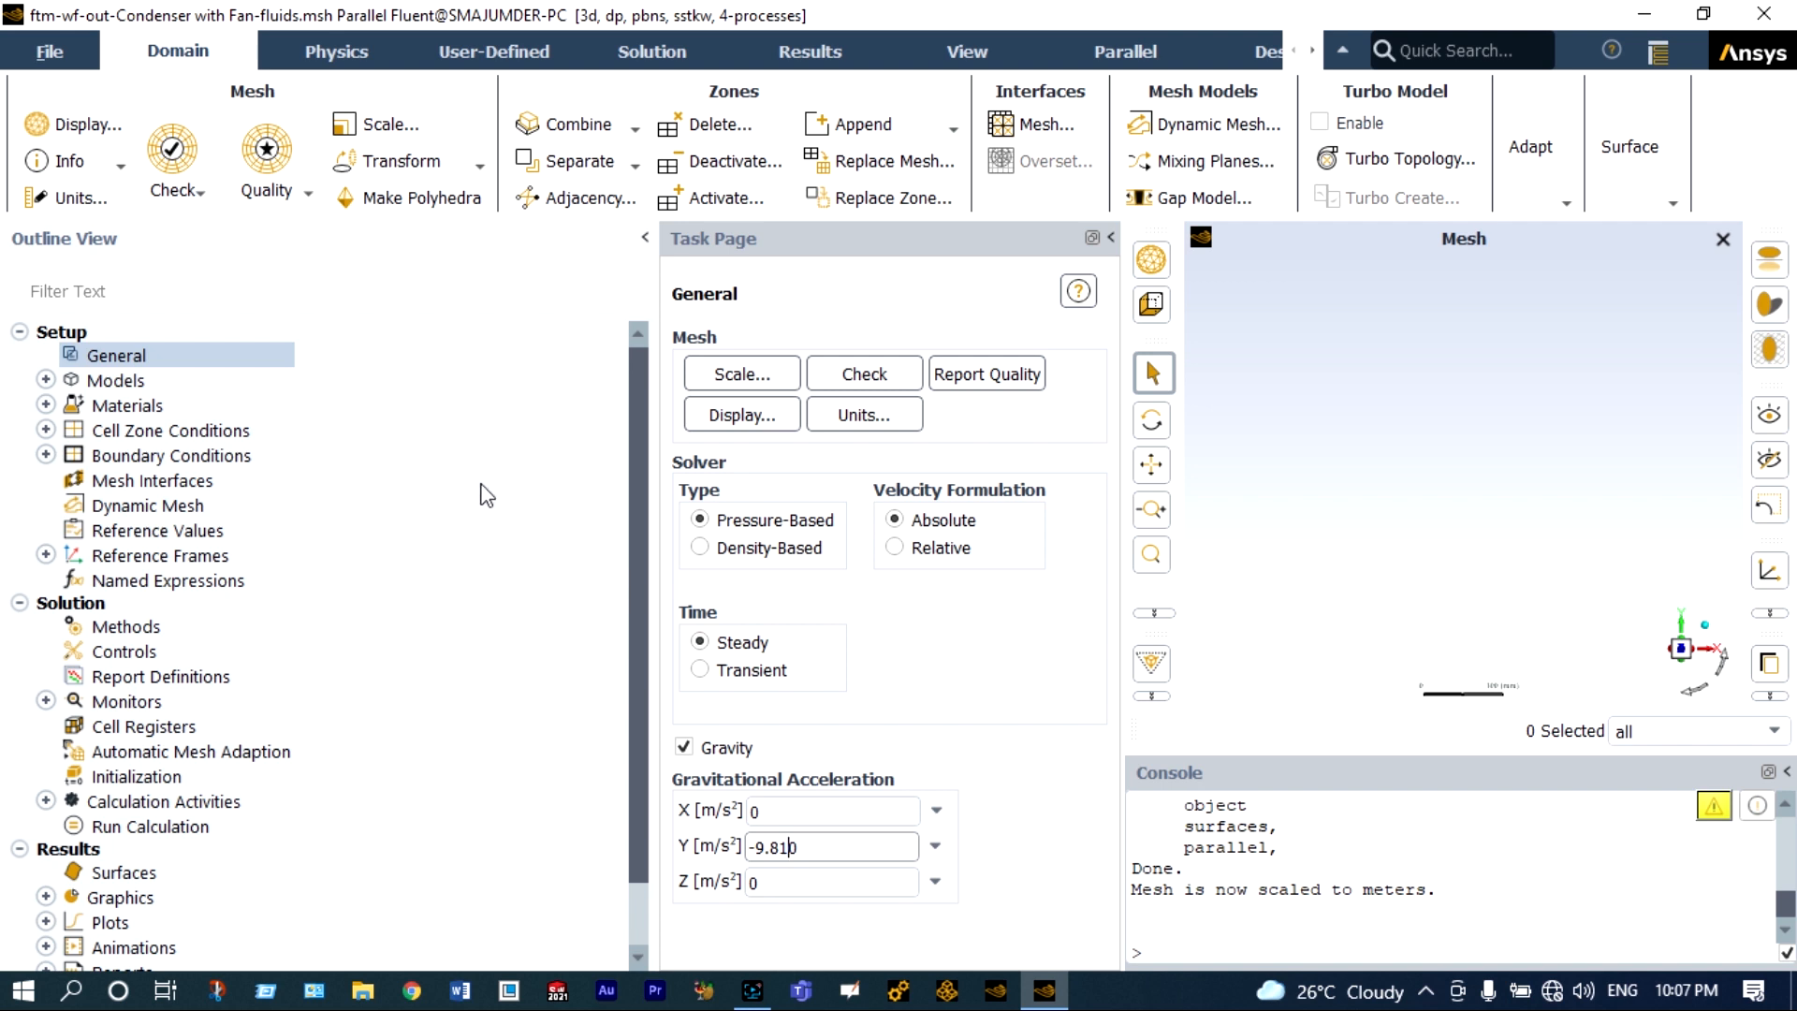
Turn on the energy equation in the physics models.
double_click(155, 384)
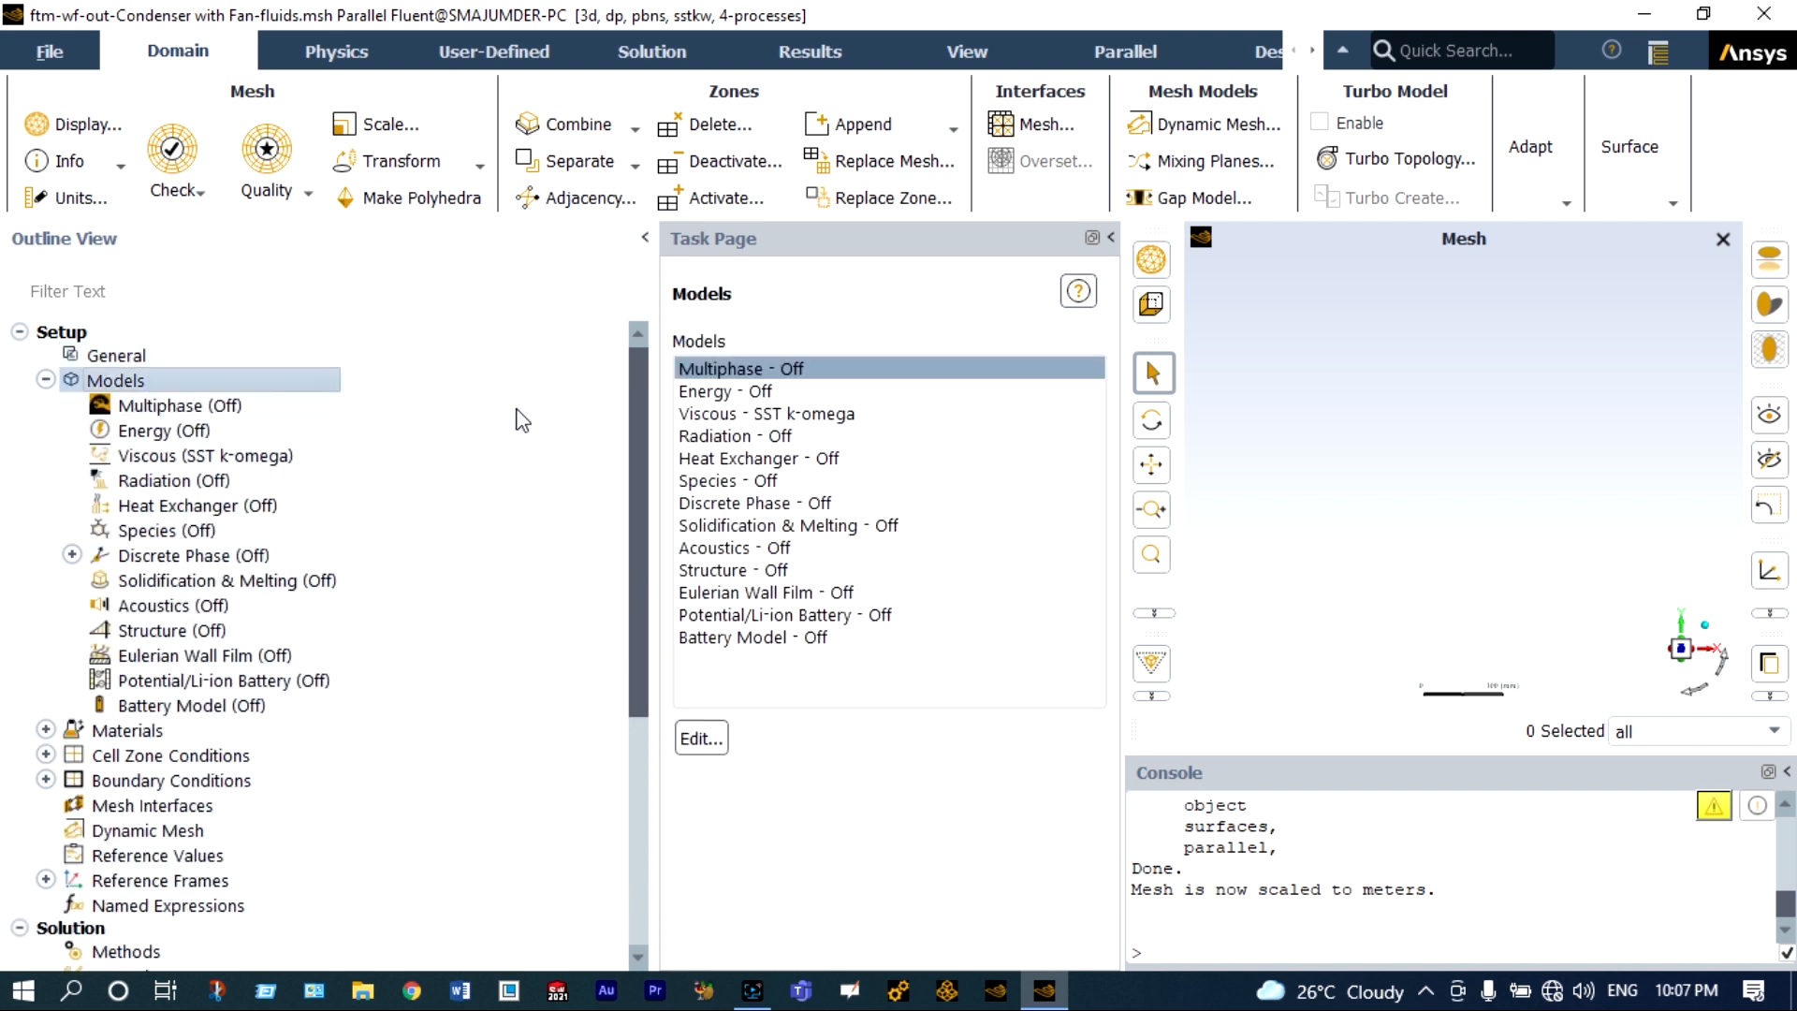
double_click(759, 393)
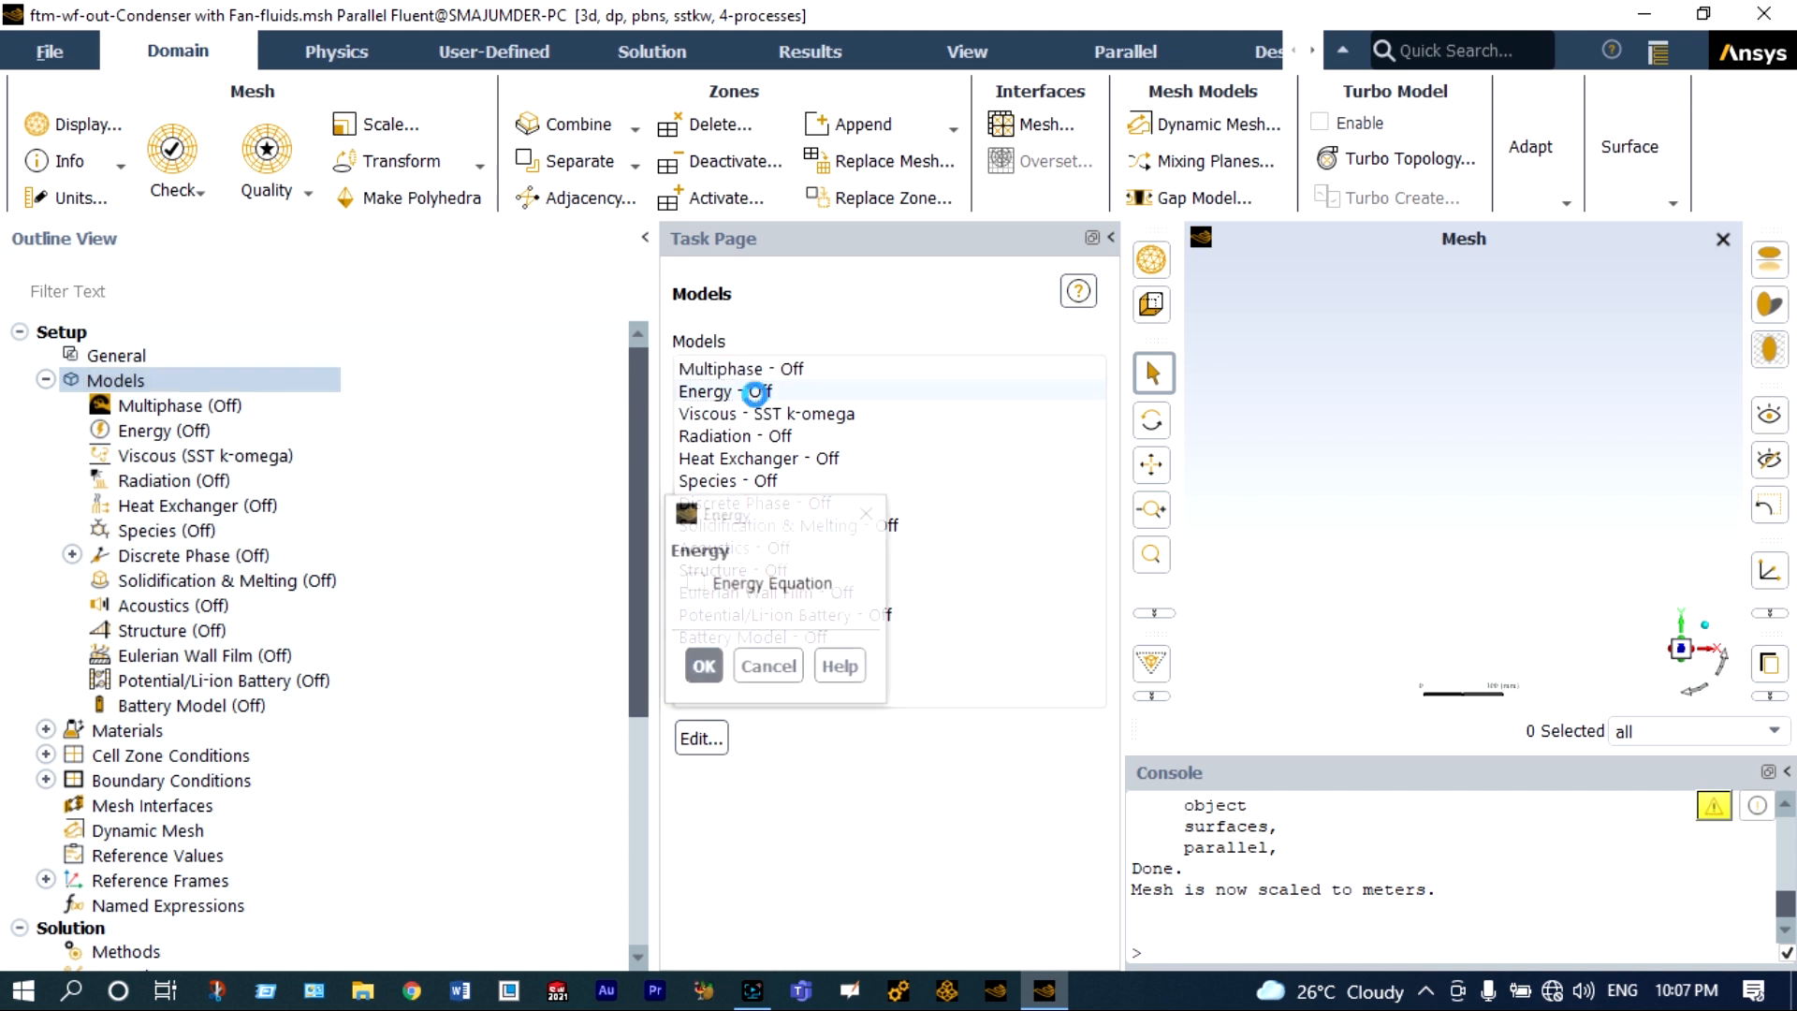
click(695, 583)
click(706, 667)
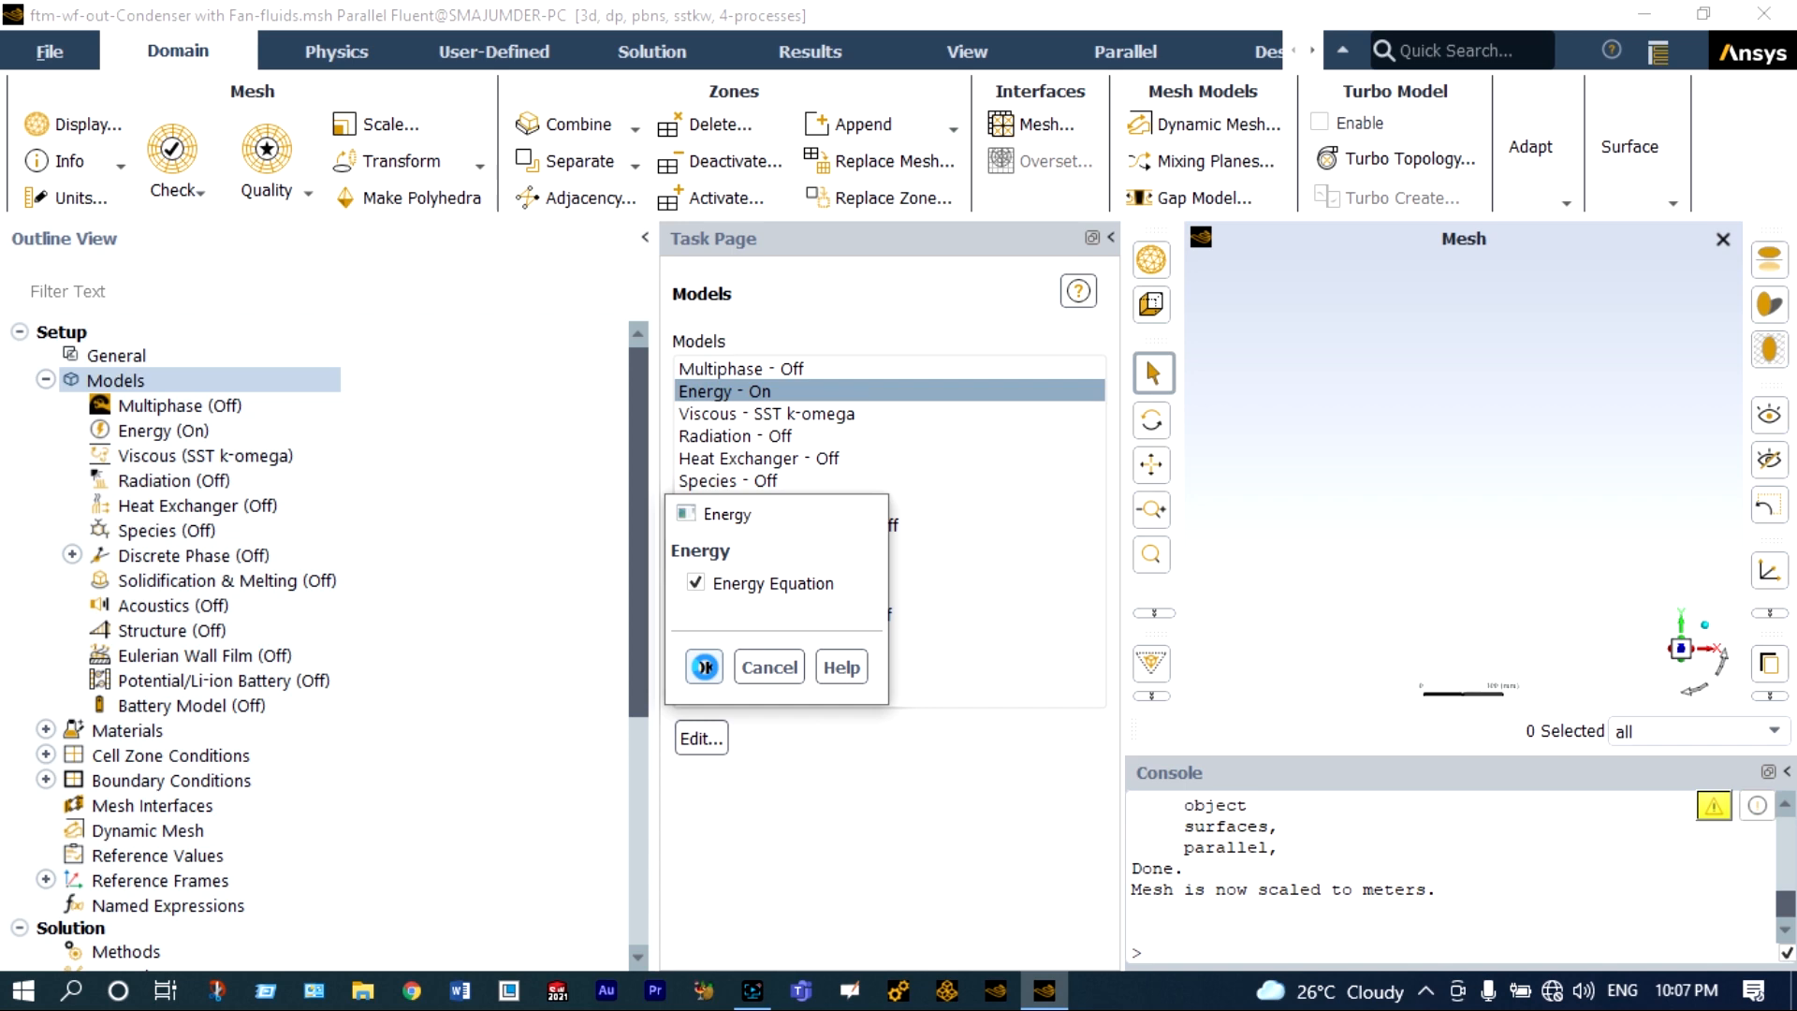
Set the viscous model to Realizable k-epsilon with Scalable Wall Functions.
double_click(740, 414)
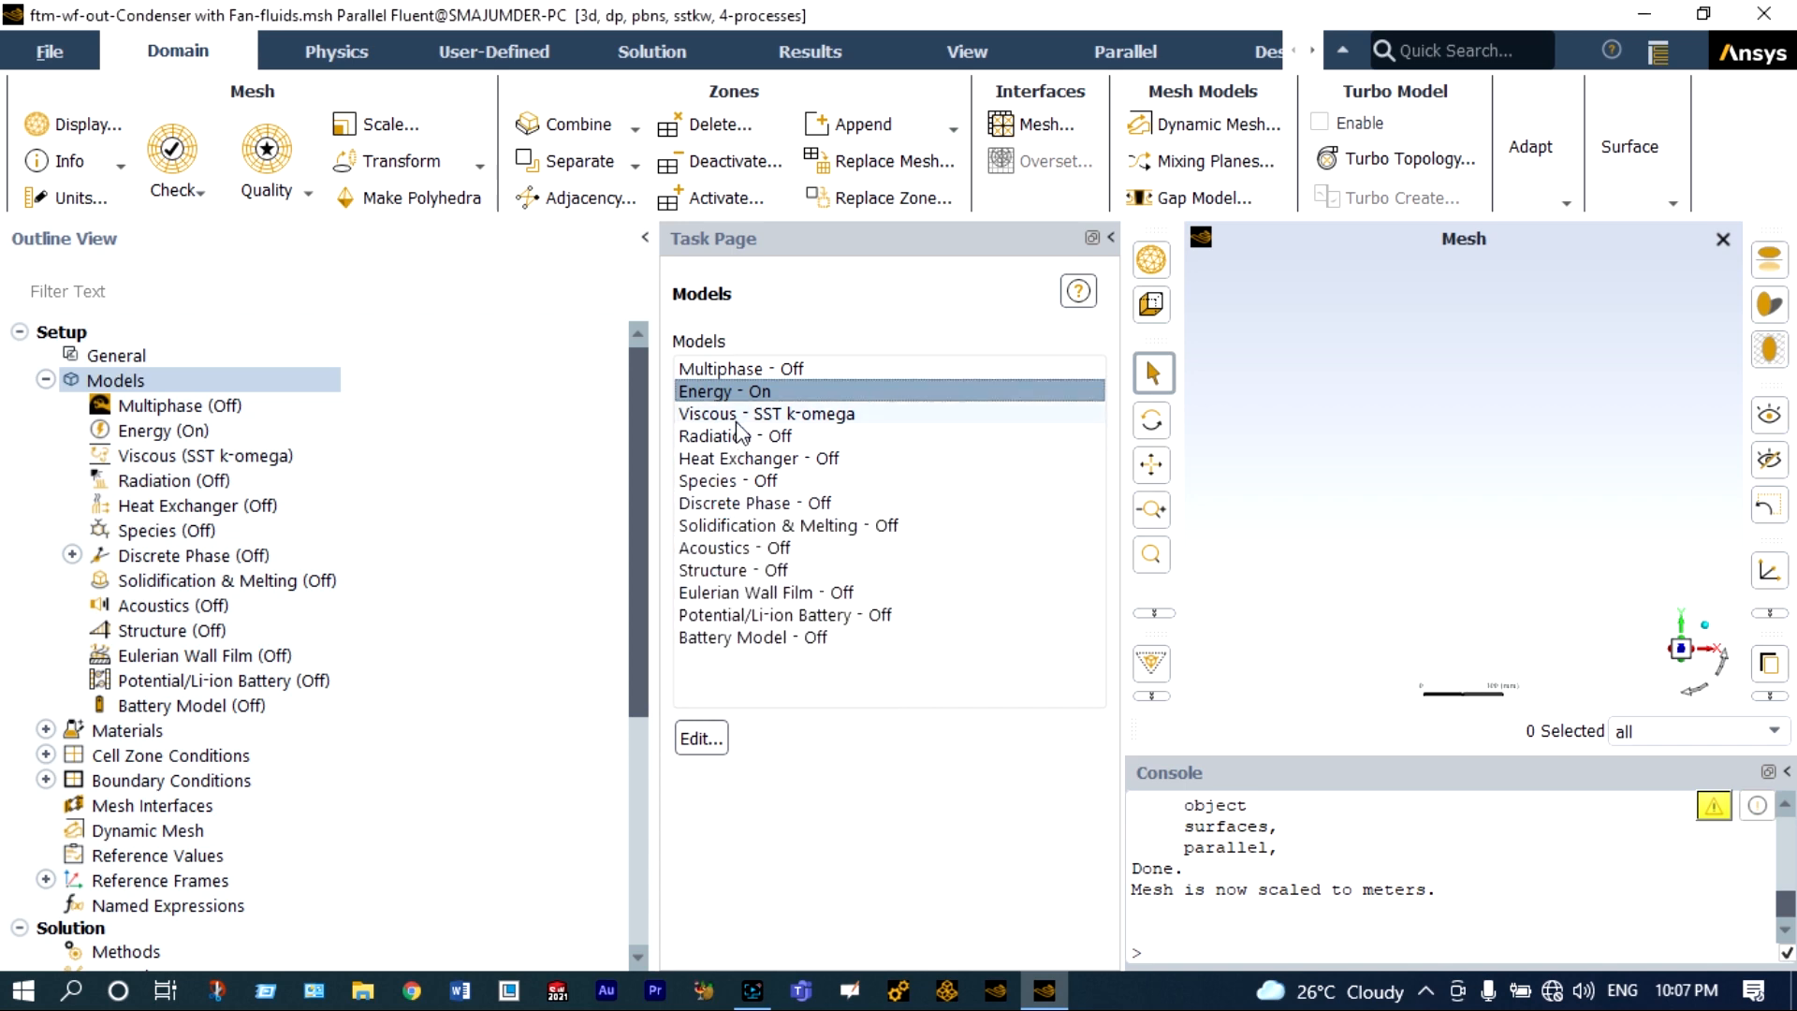
click(560, 171)
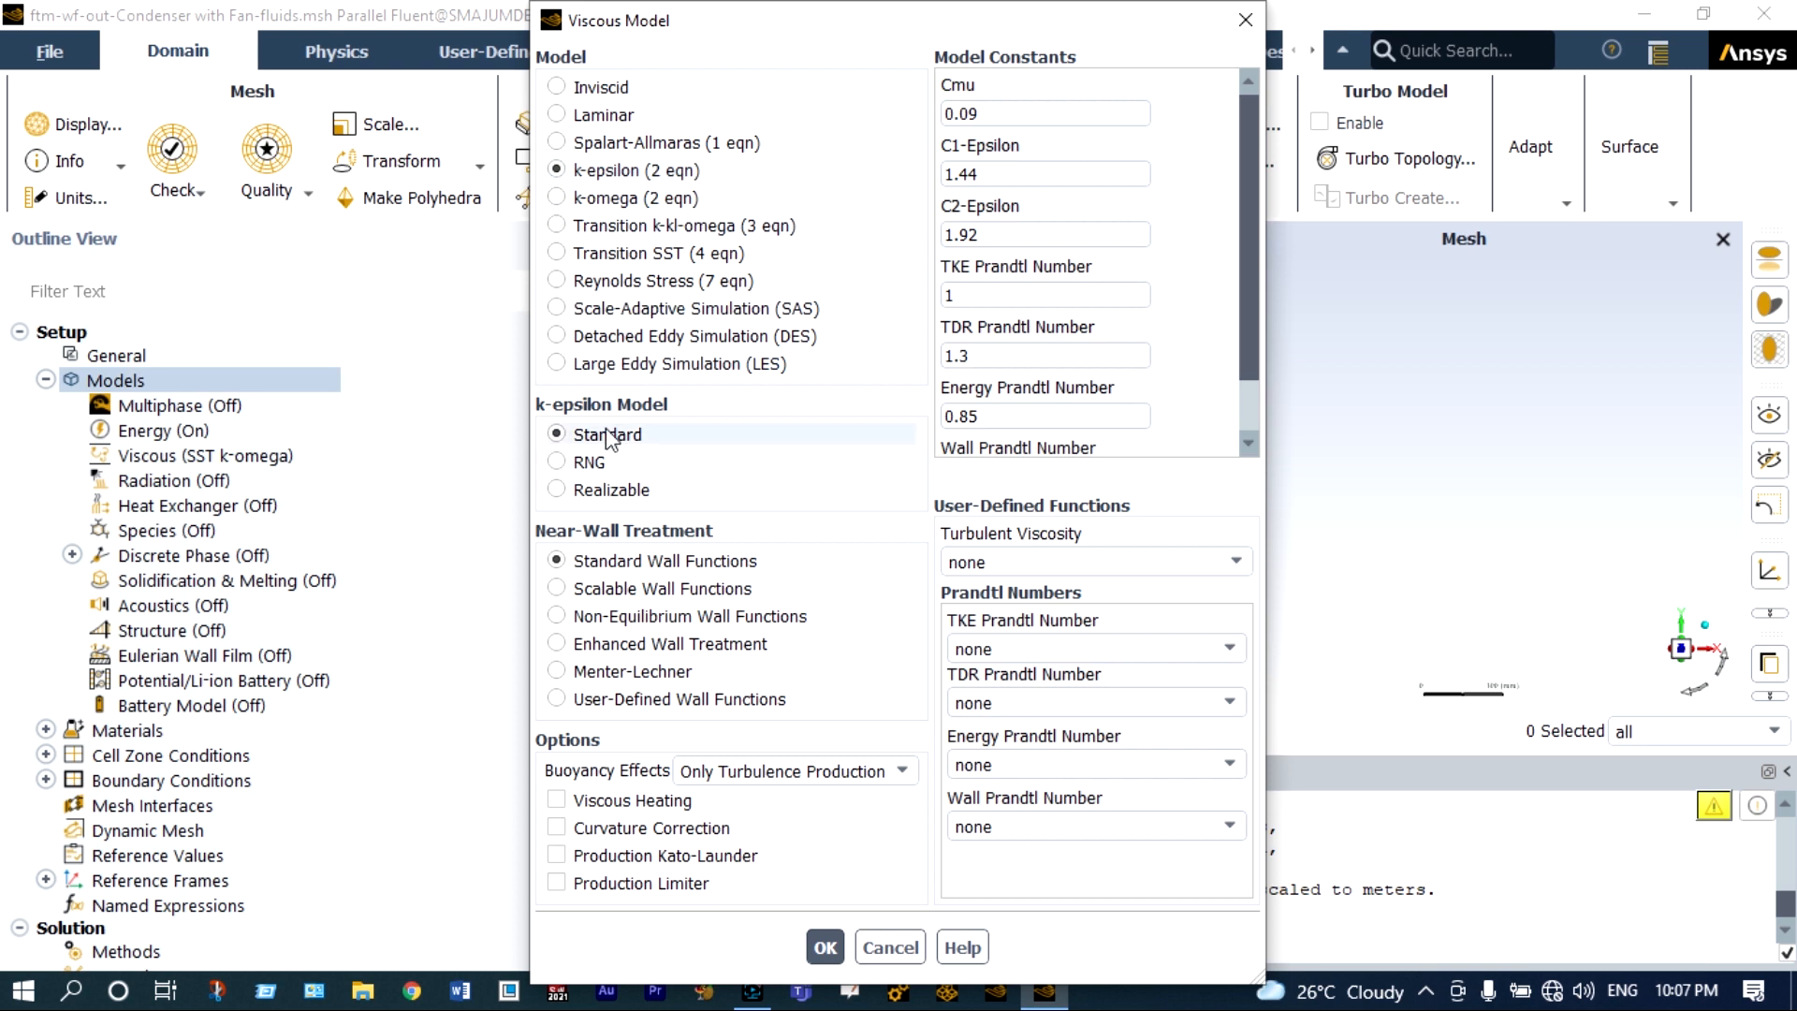
click(558, 489)
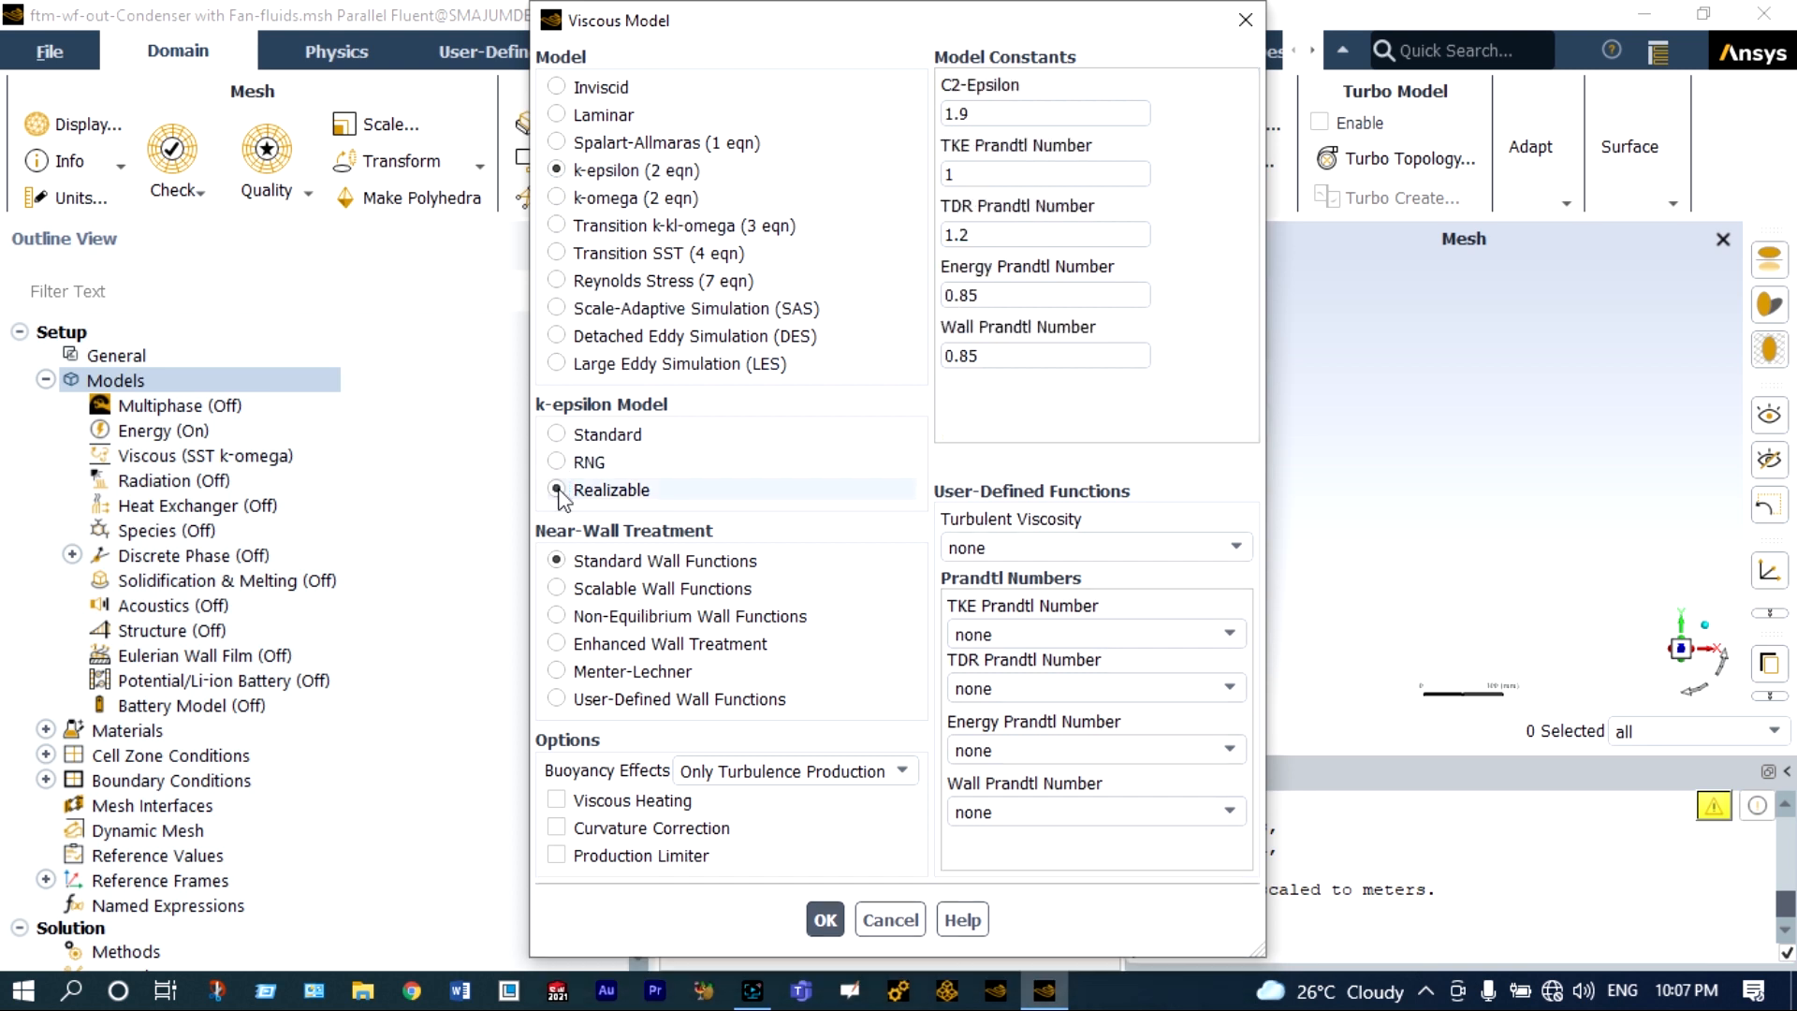
click(564, 589)
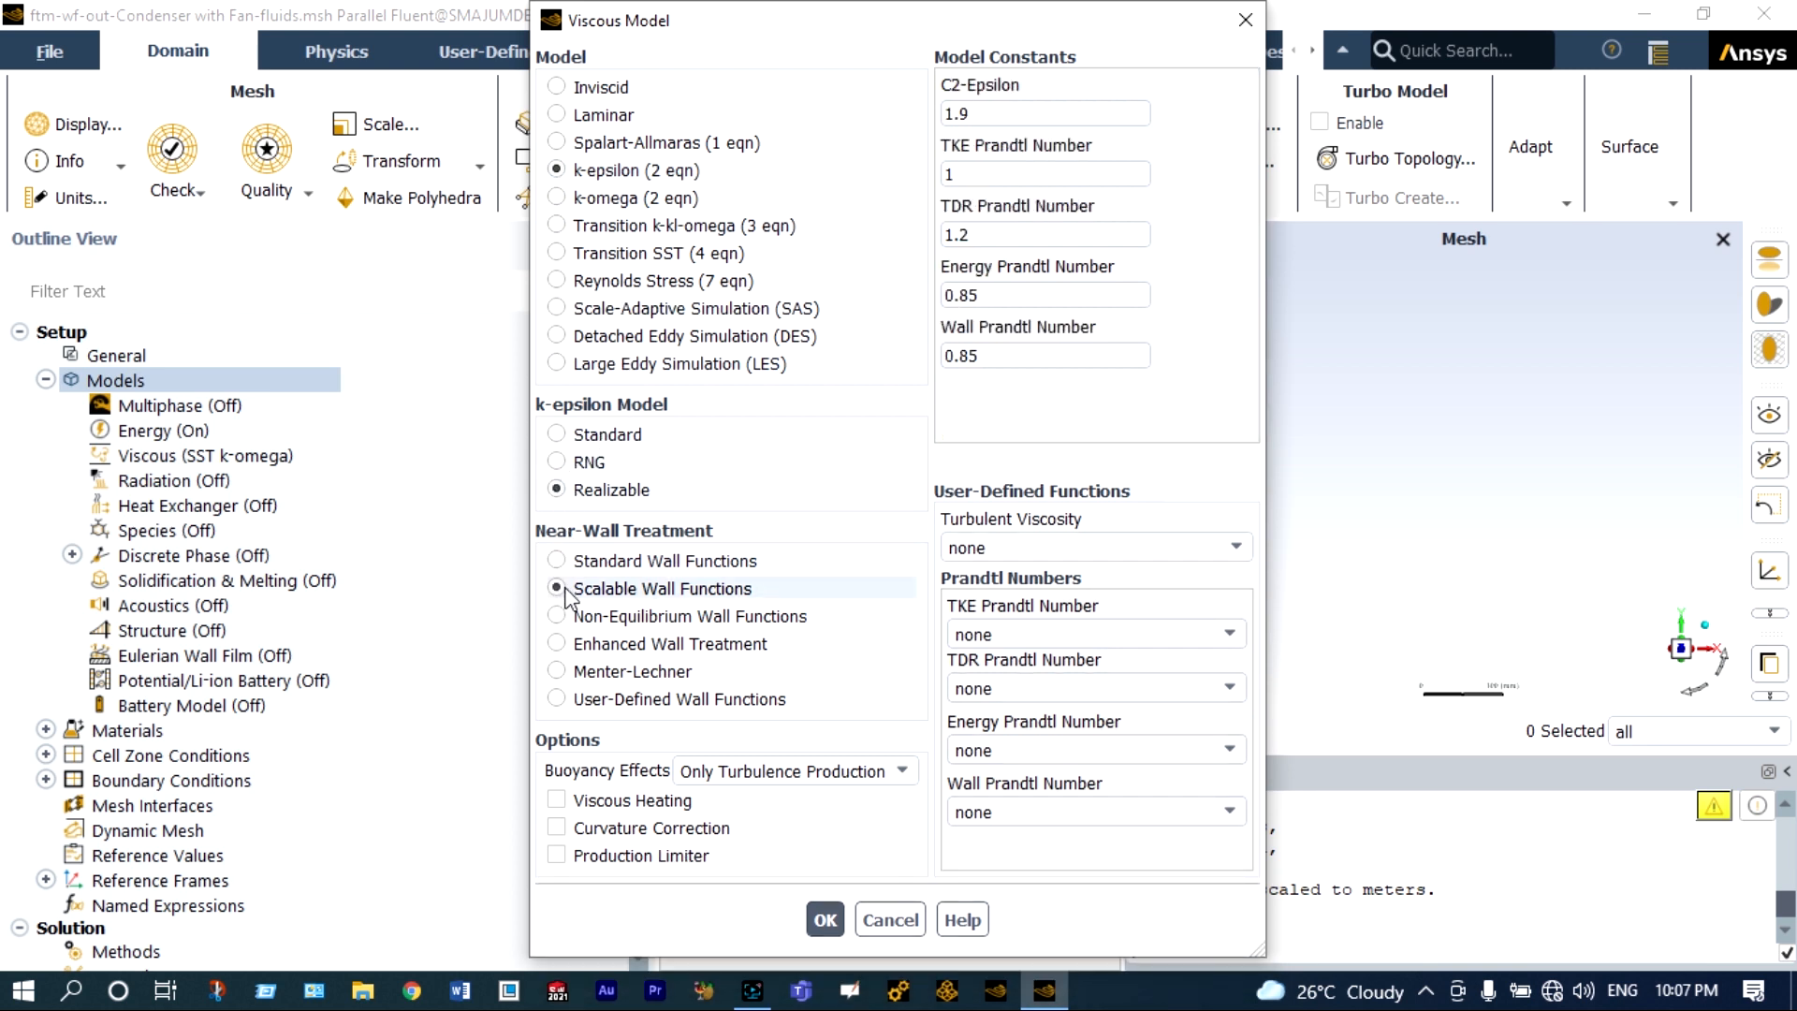
click(824, 921)
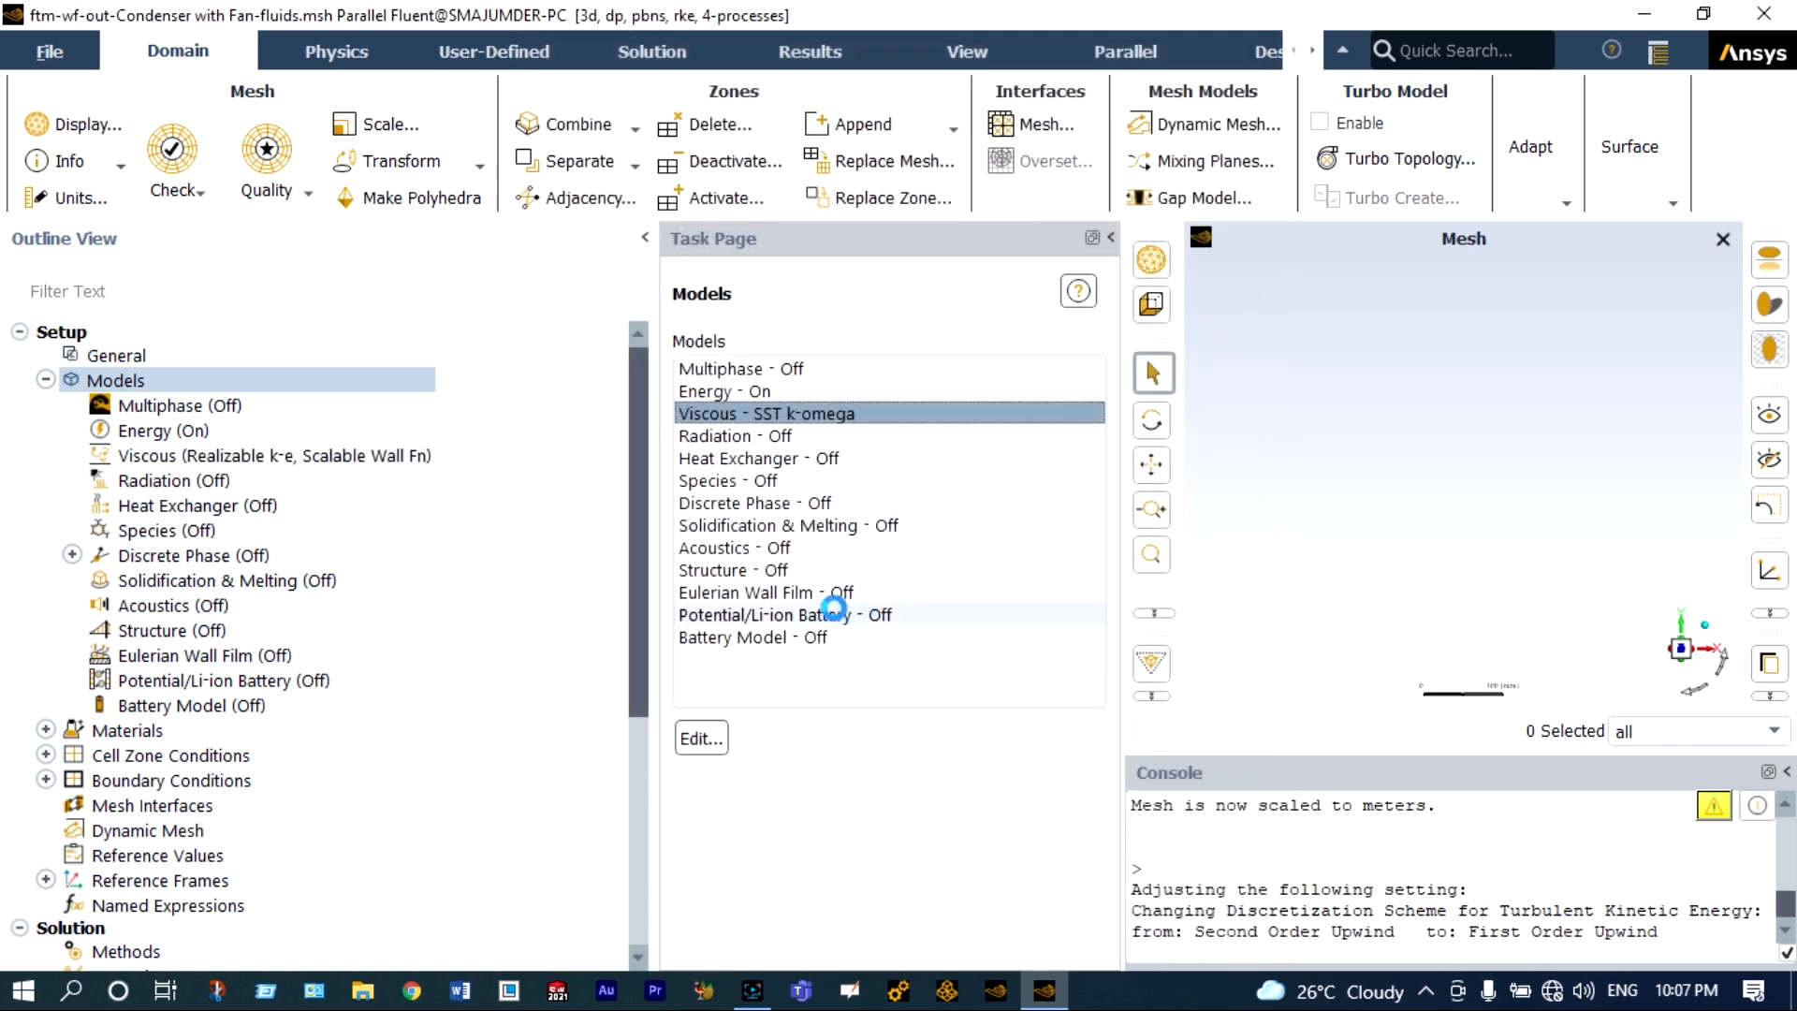
Copy the fluid freon-12 (ccl2f2) from the Fluent materials database into the case.
click(45, 379)
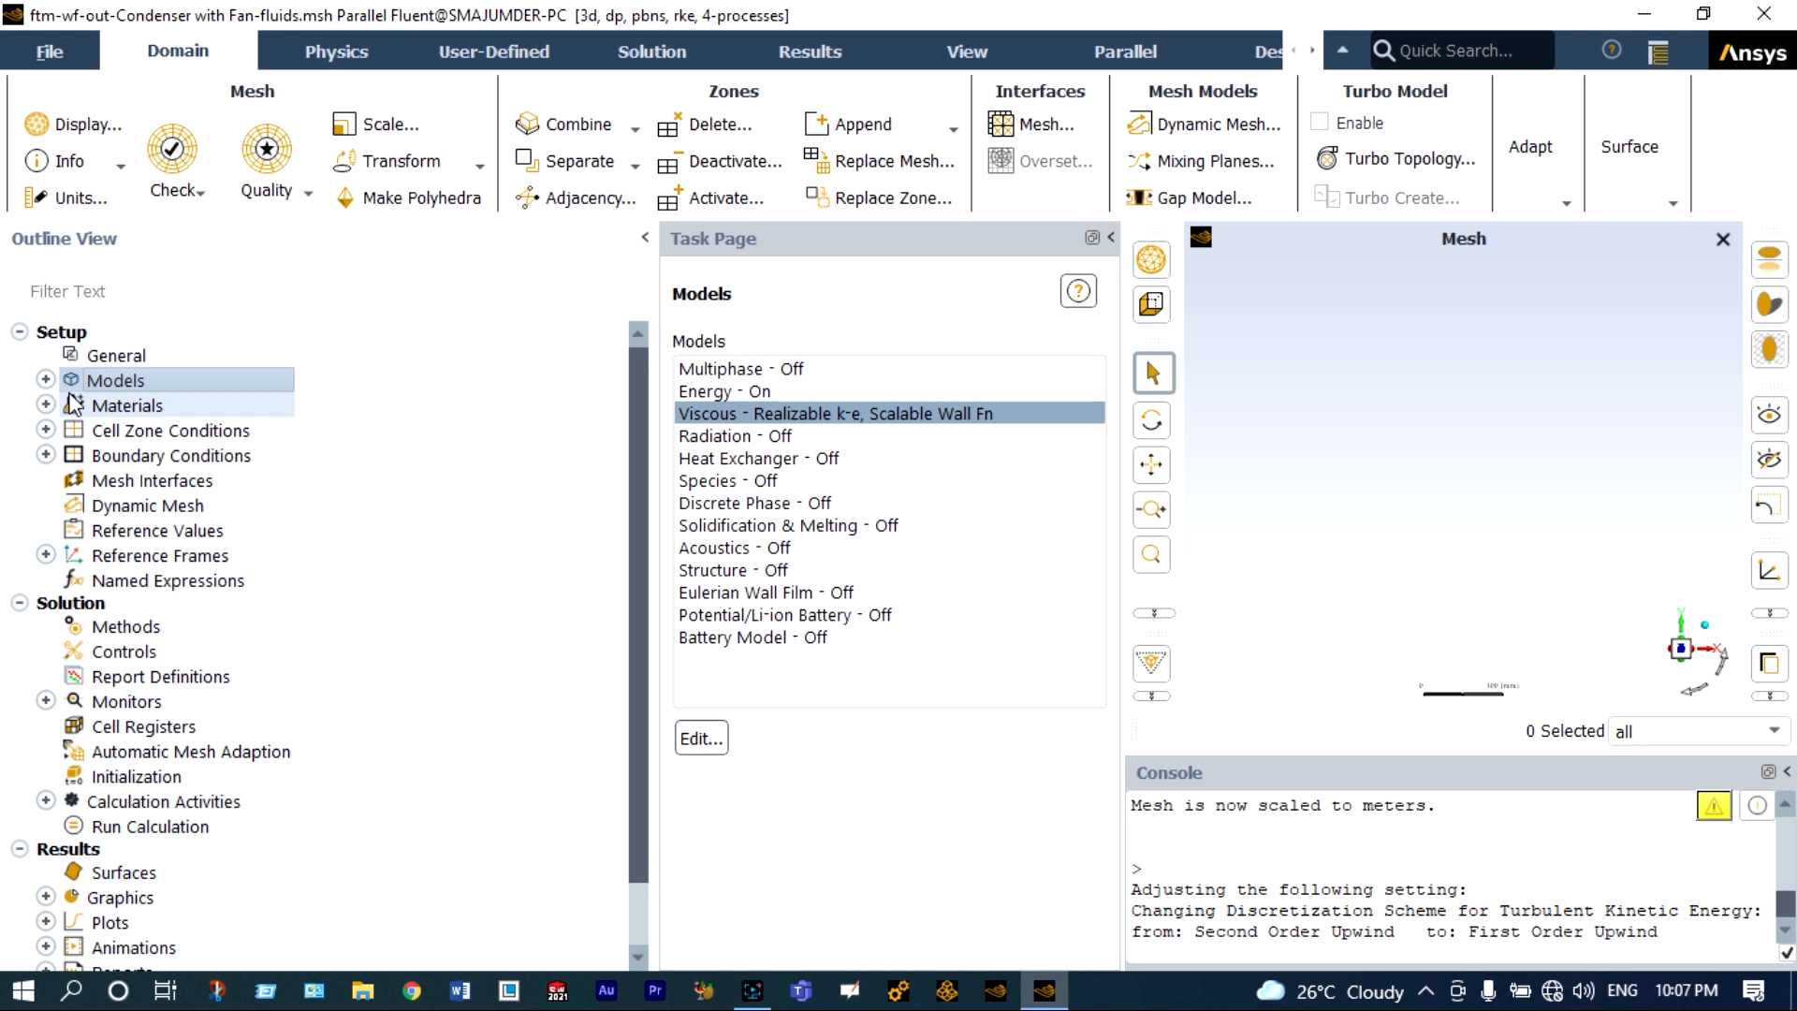
click(45, 404)
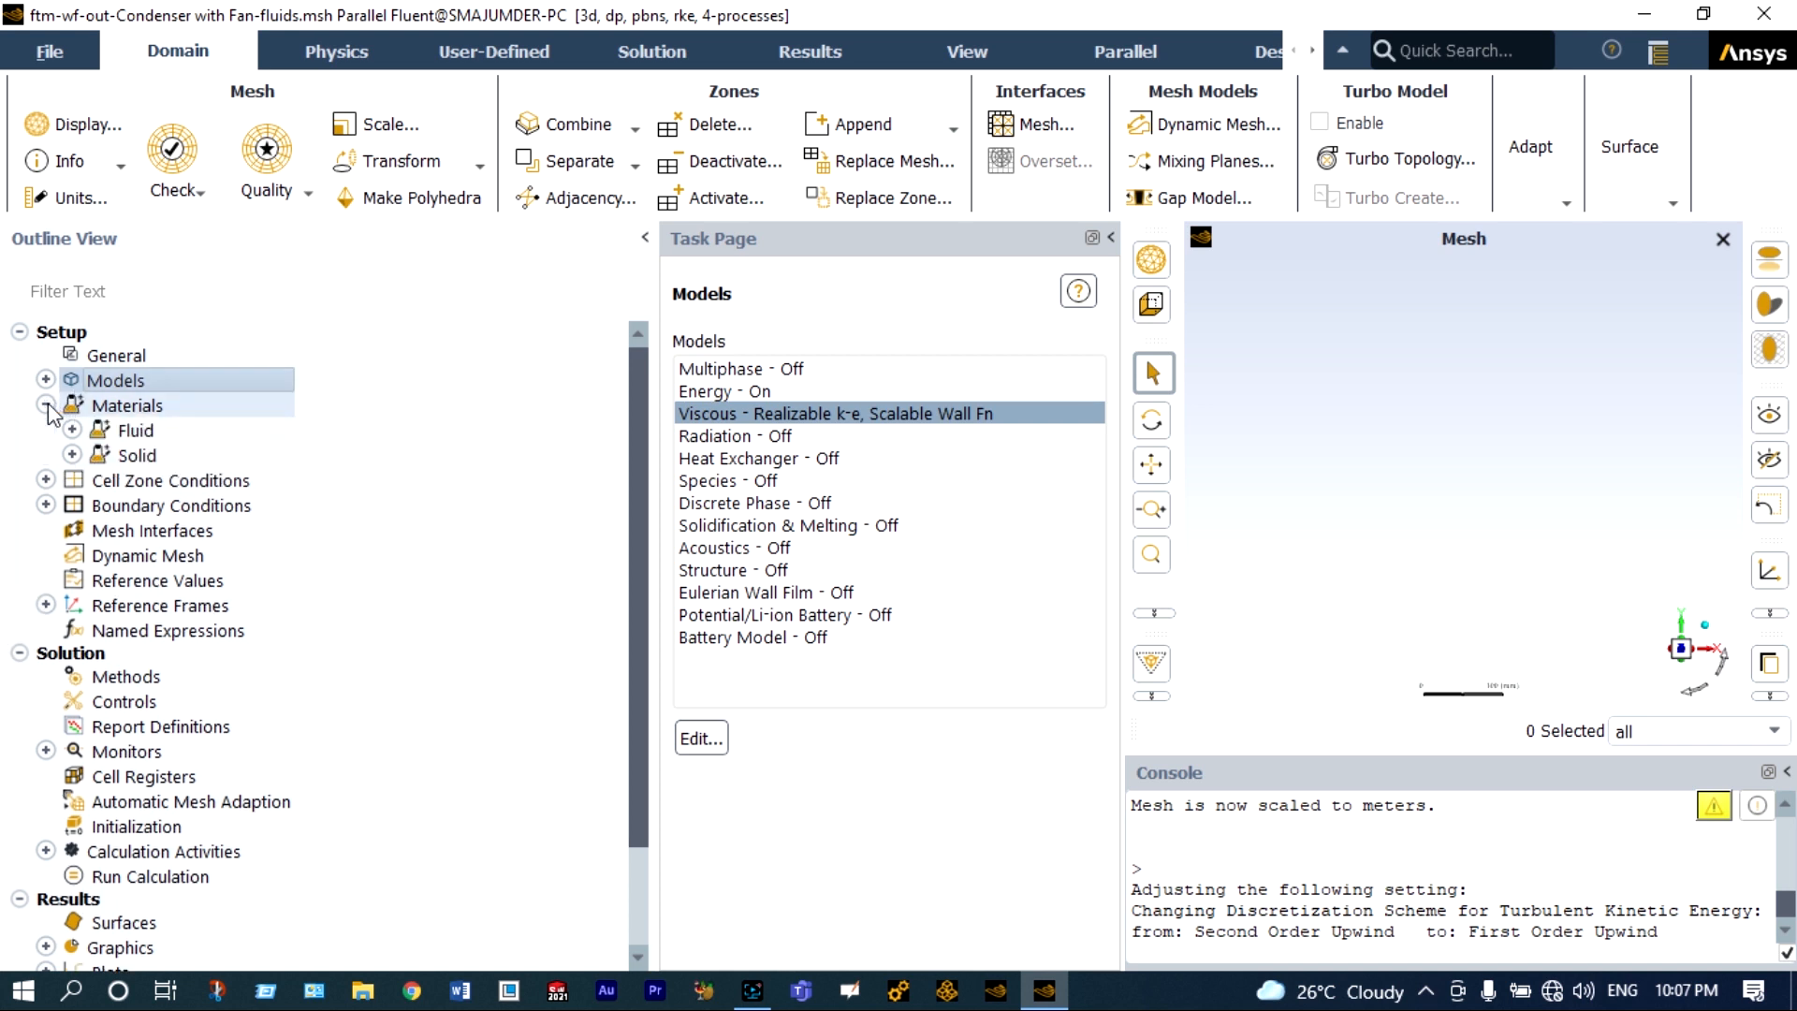
click(72, 431)
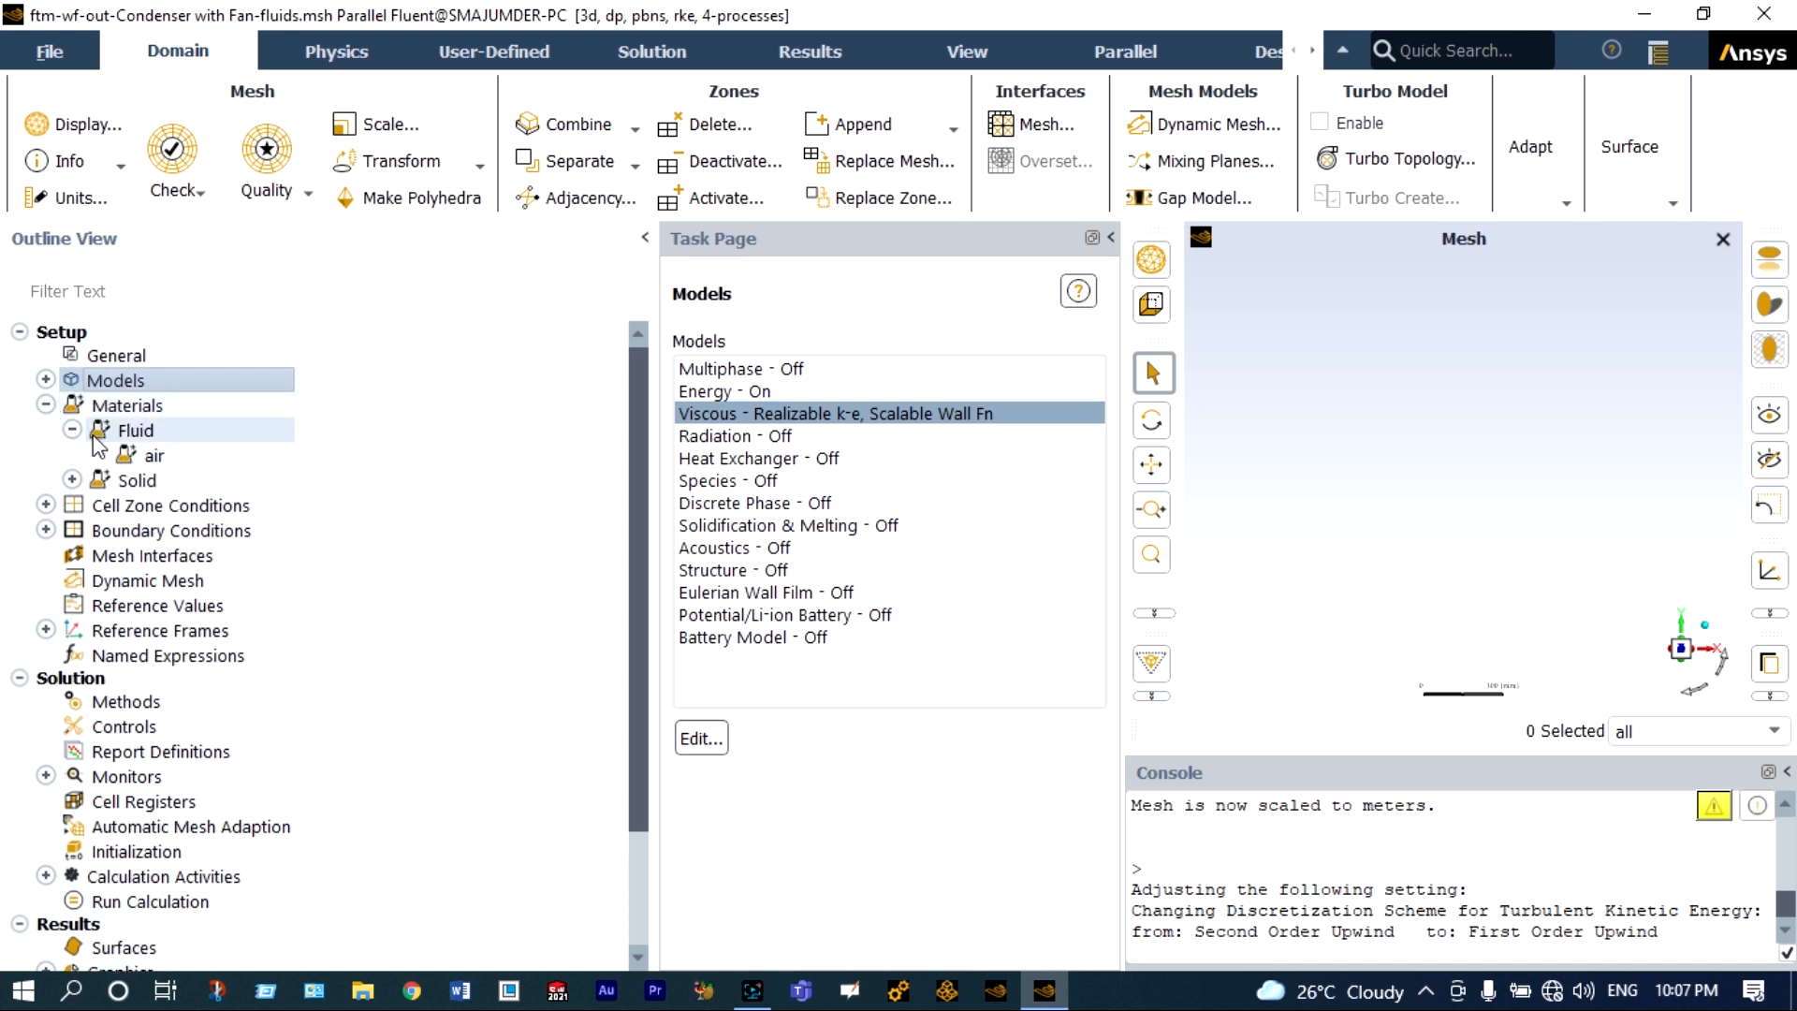
double_click(134, 457)
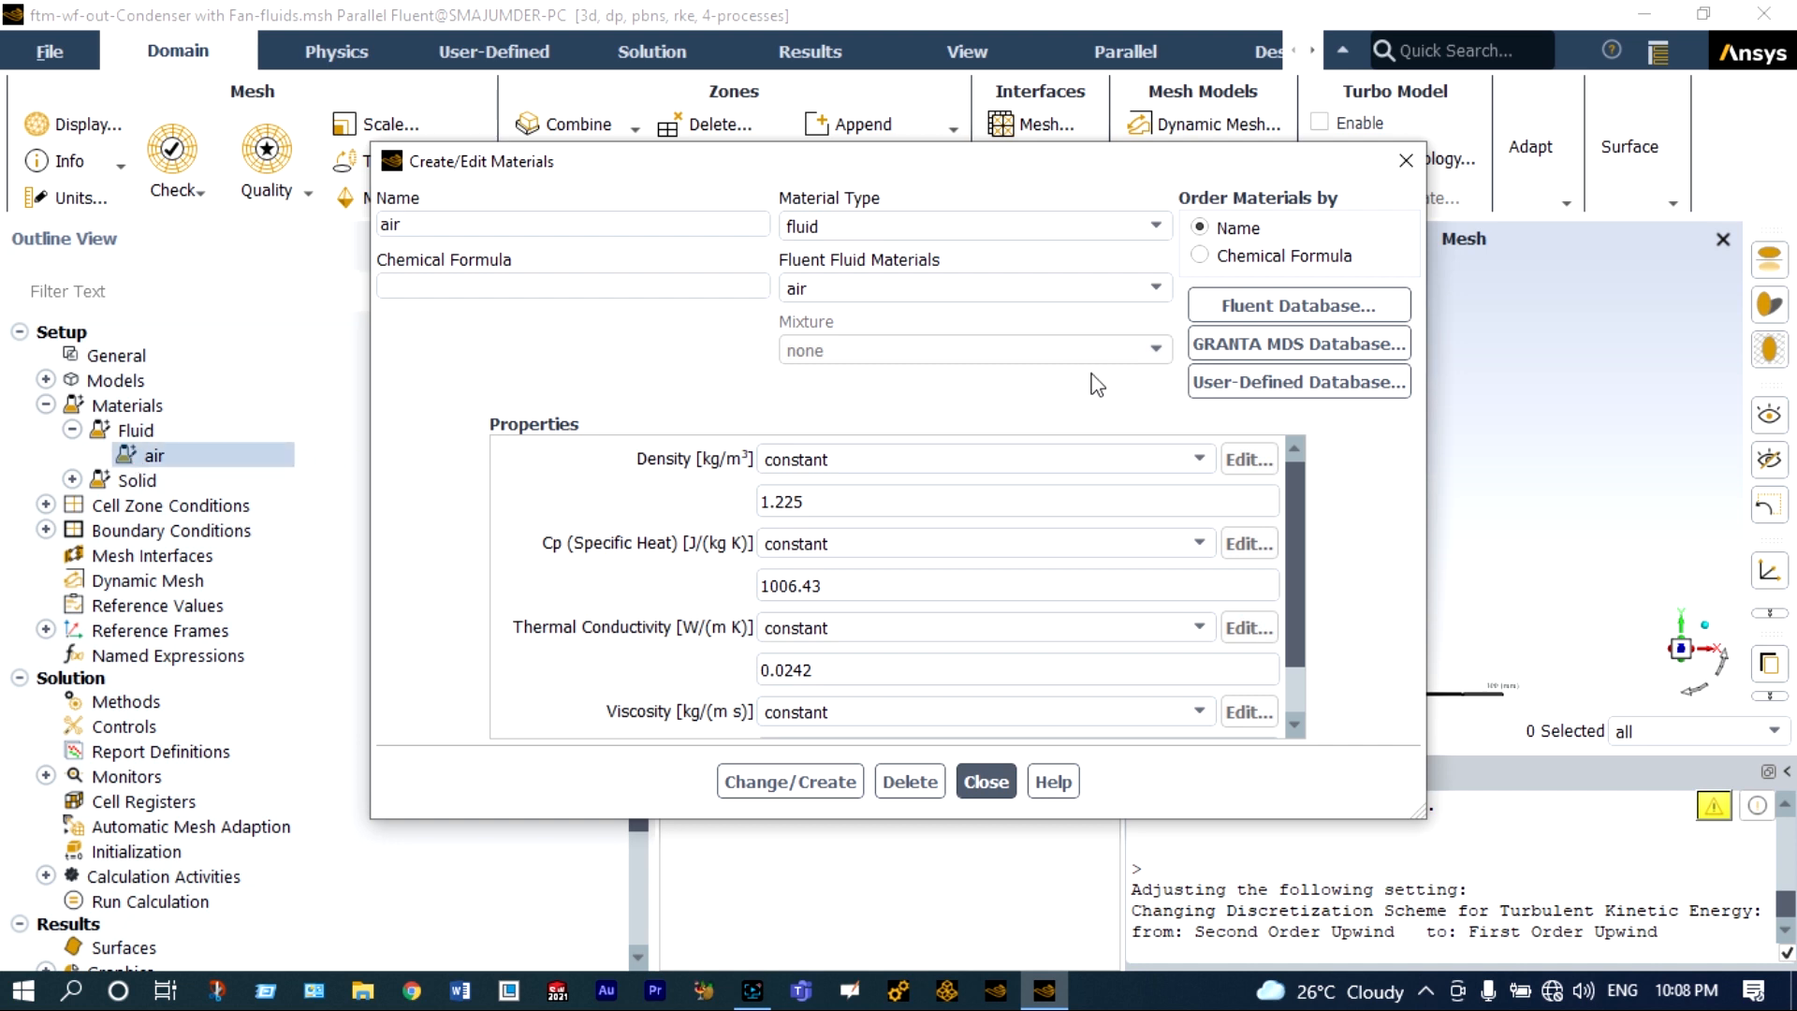
click(1309, 305)
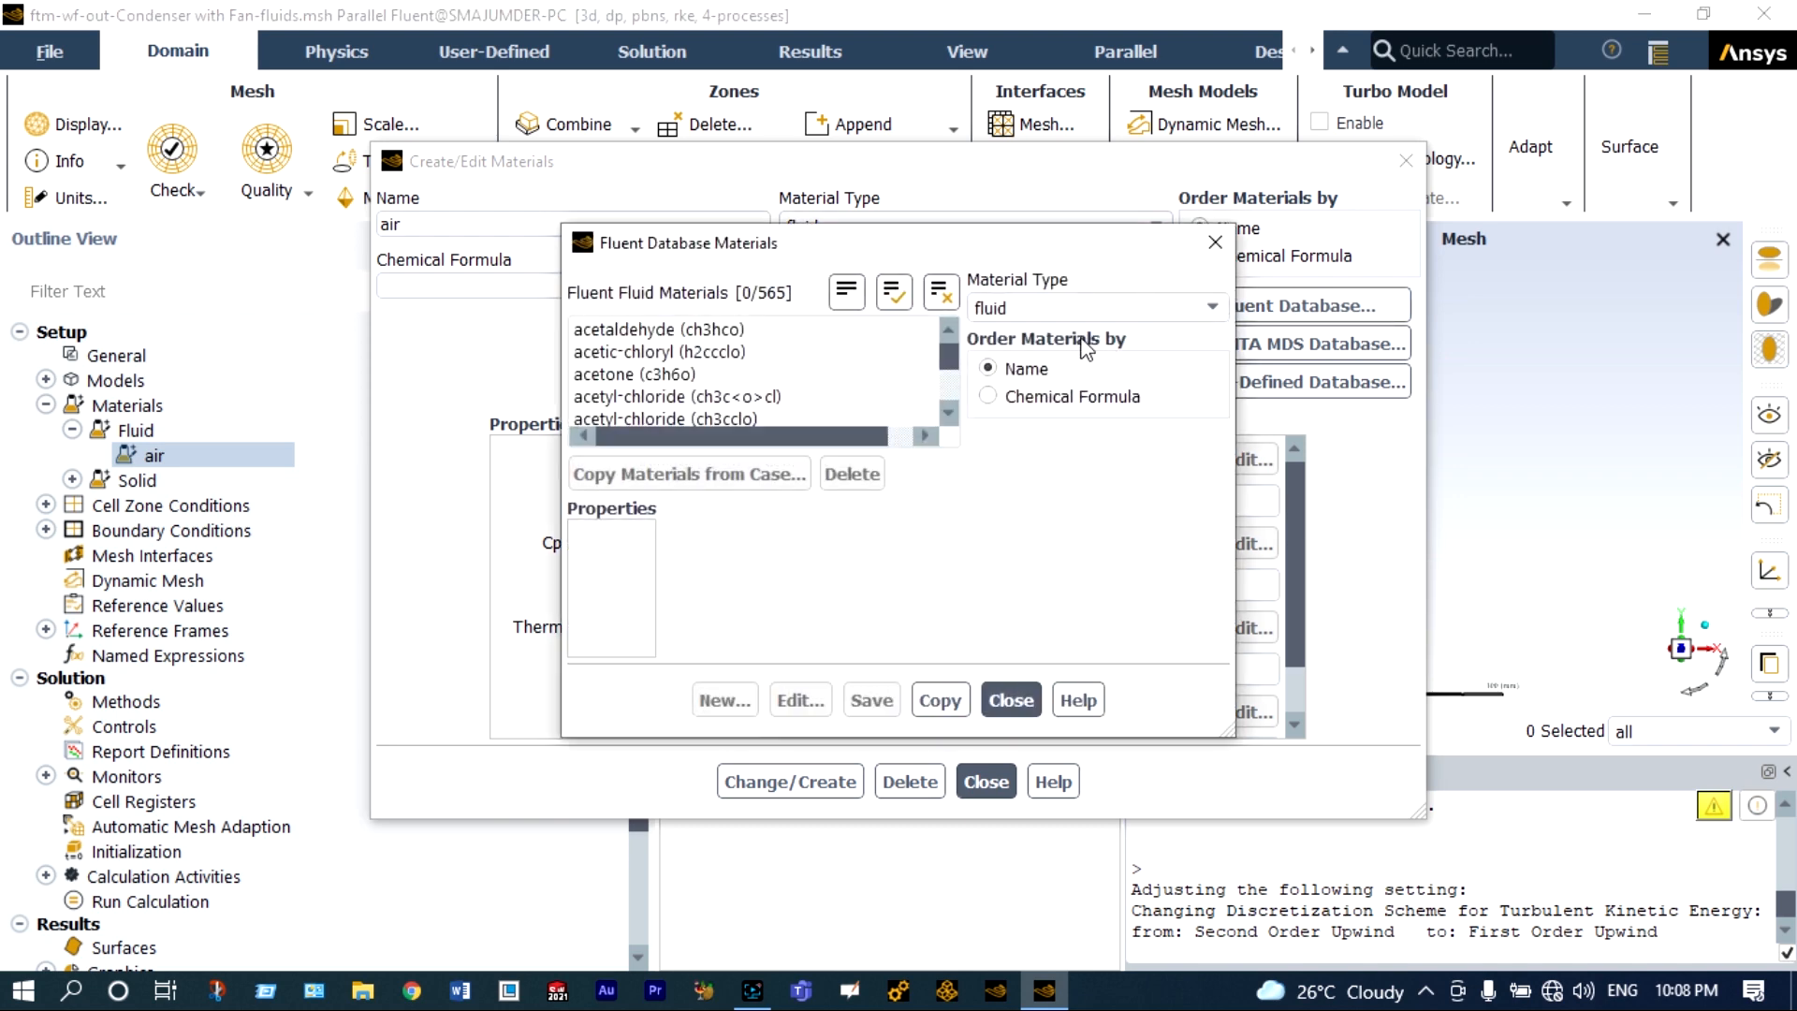
drag(945, 355, 946, 369)
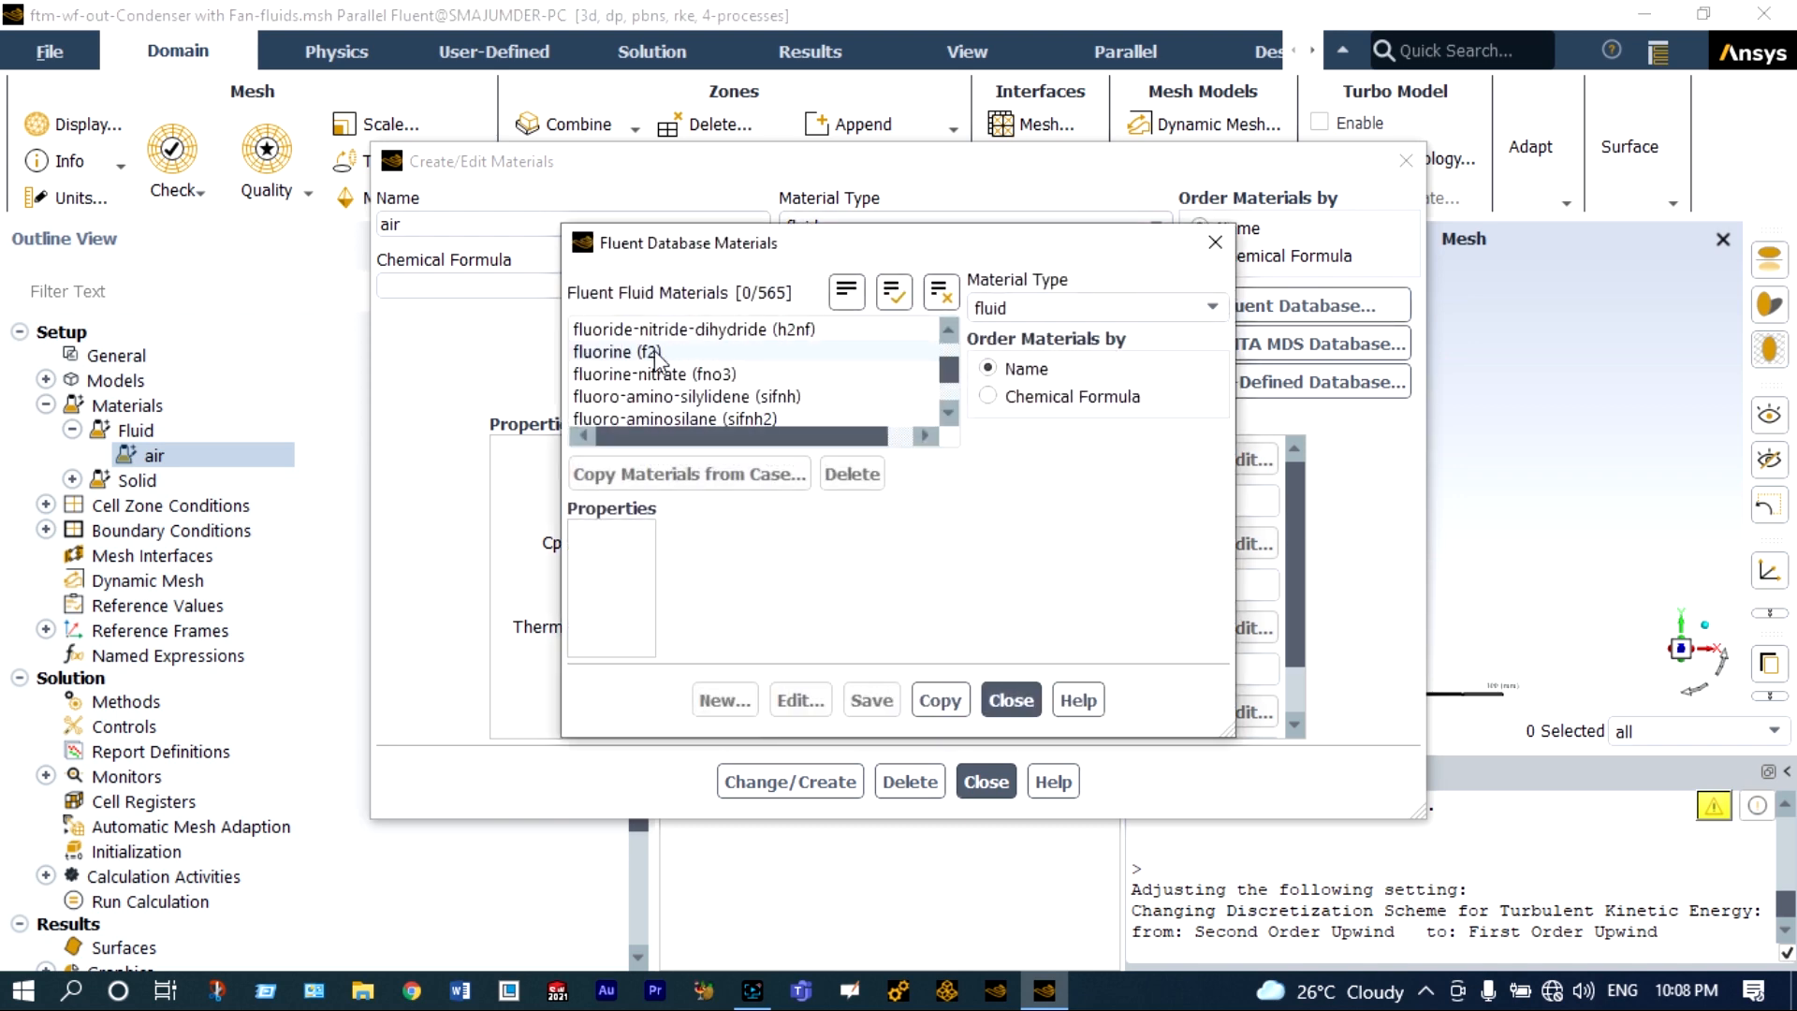
scroll(666, 386, down, 3)
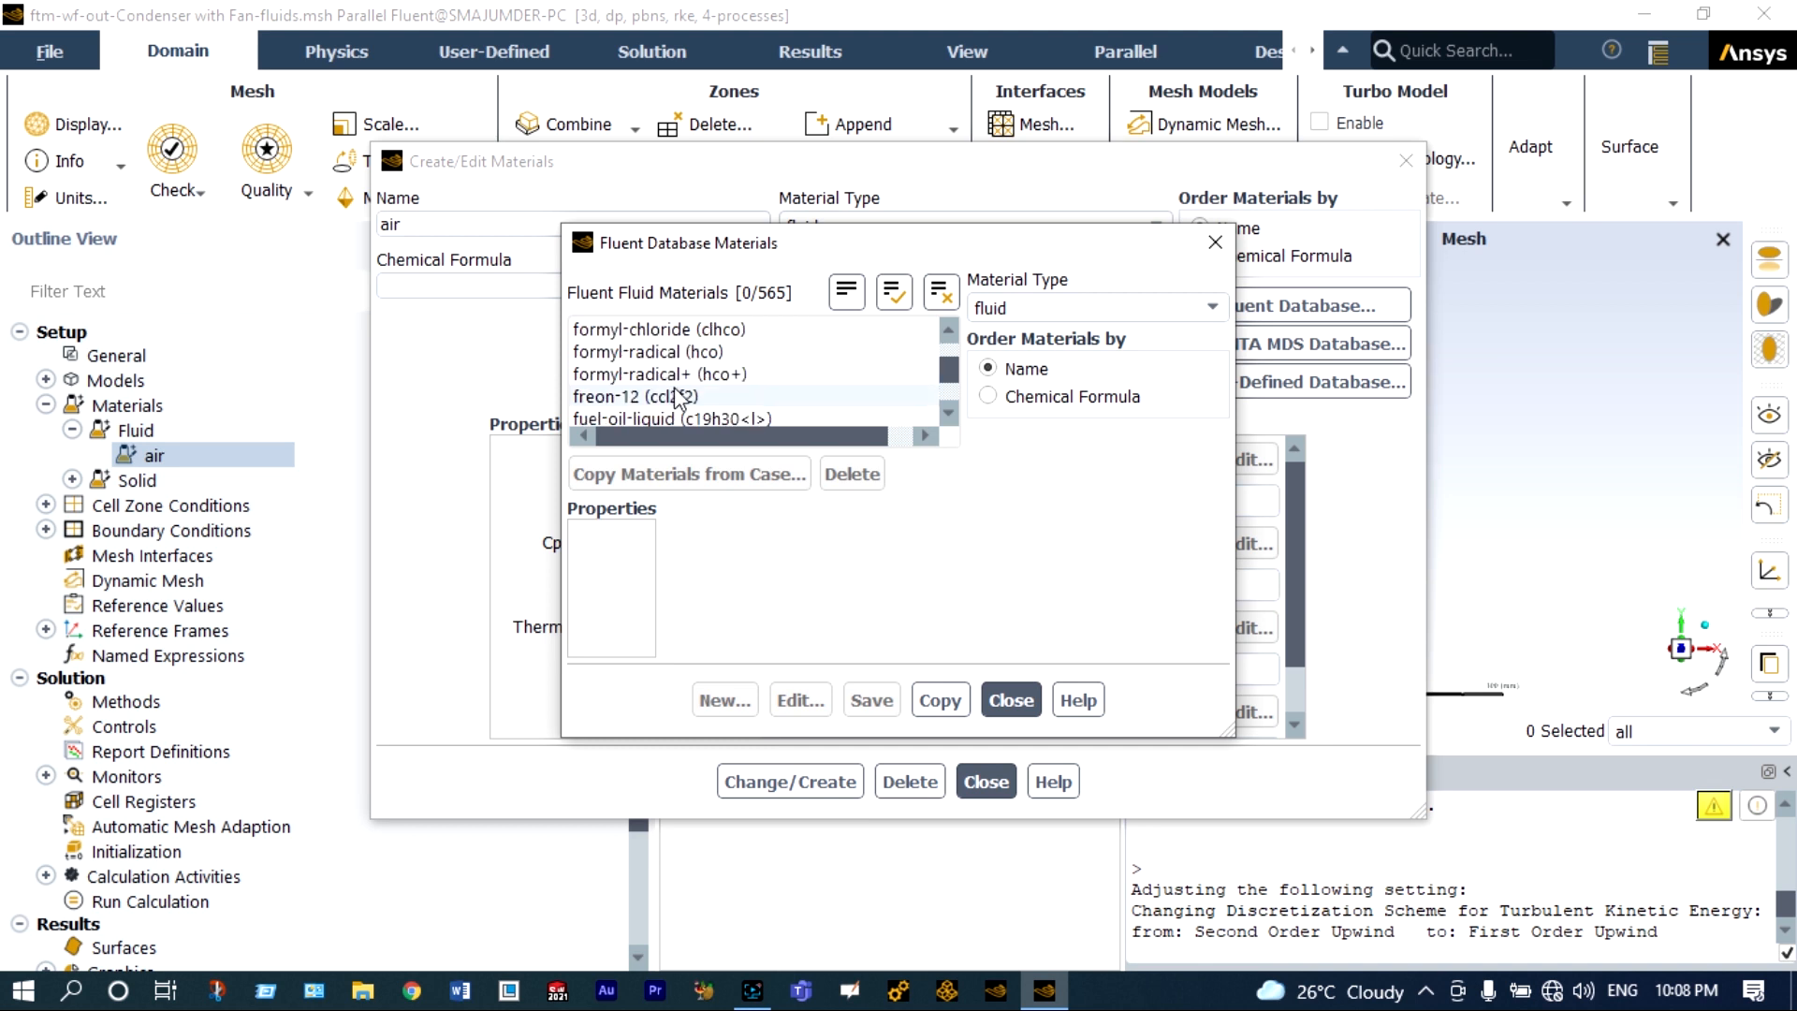
click(668, 398)
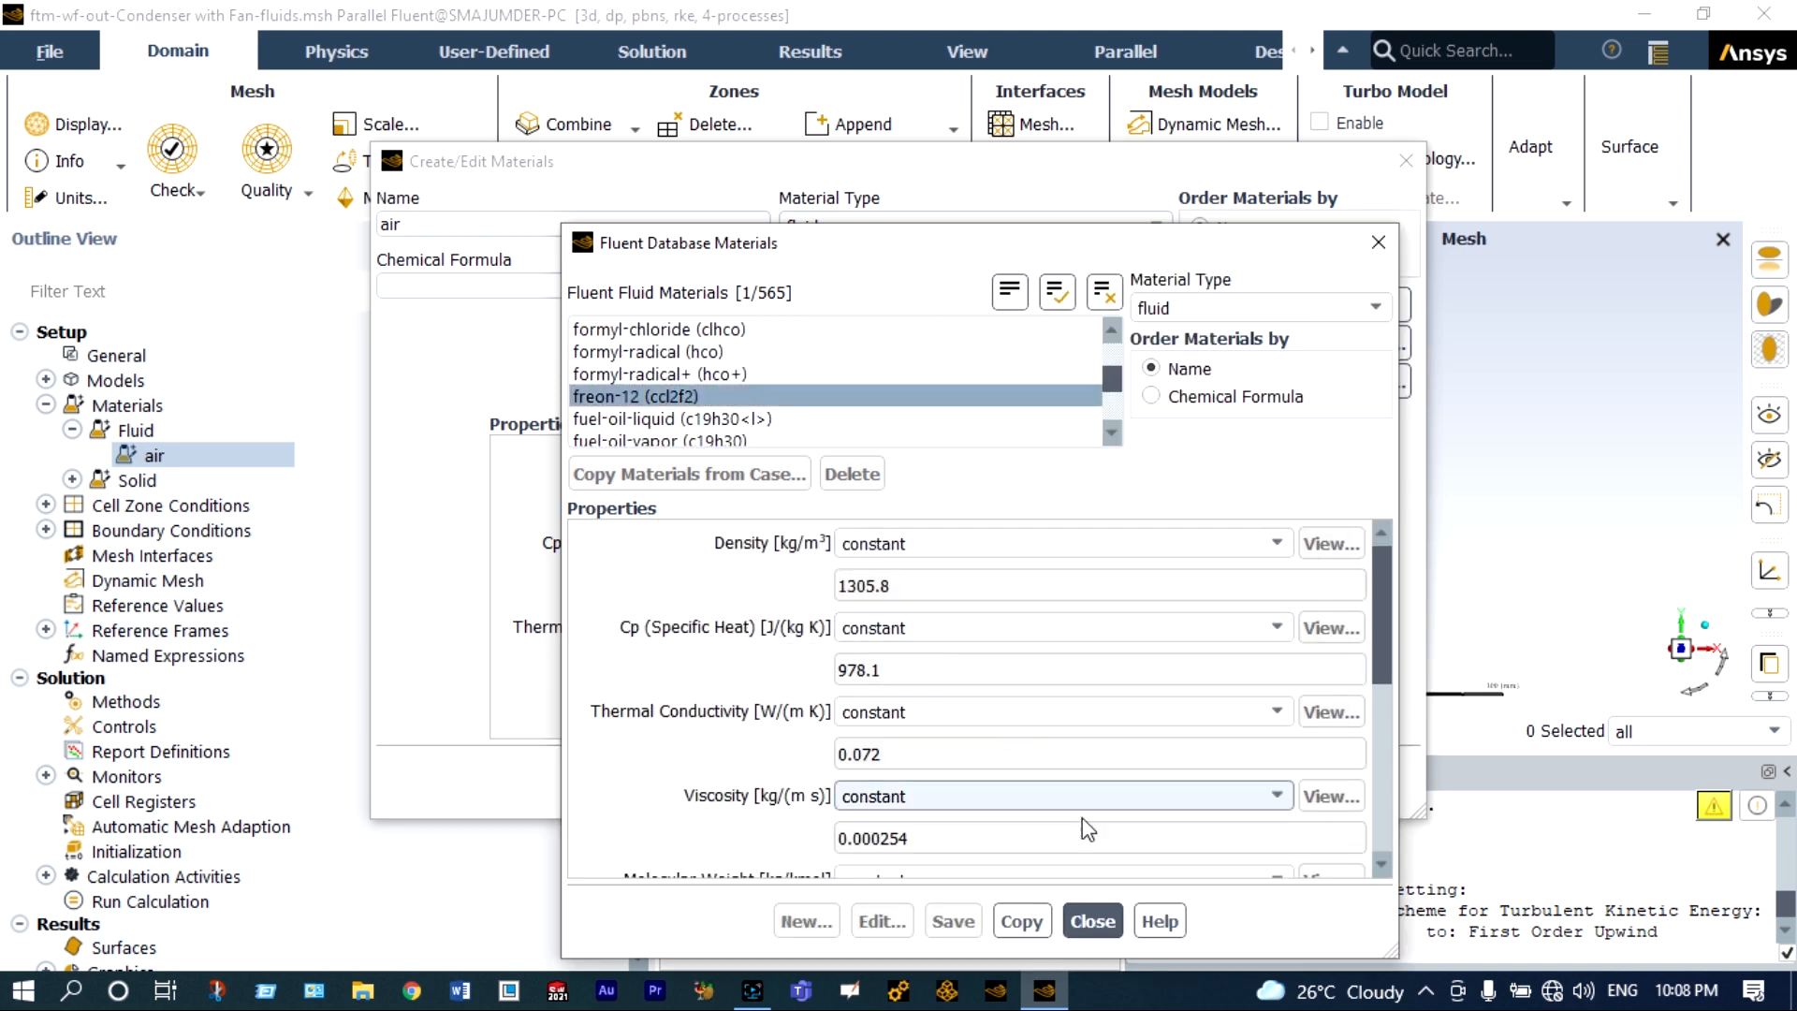
click(1022, 922)
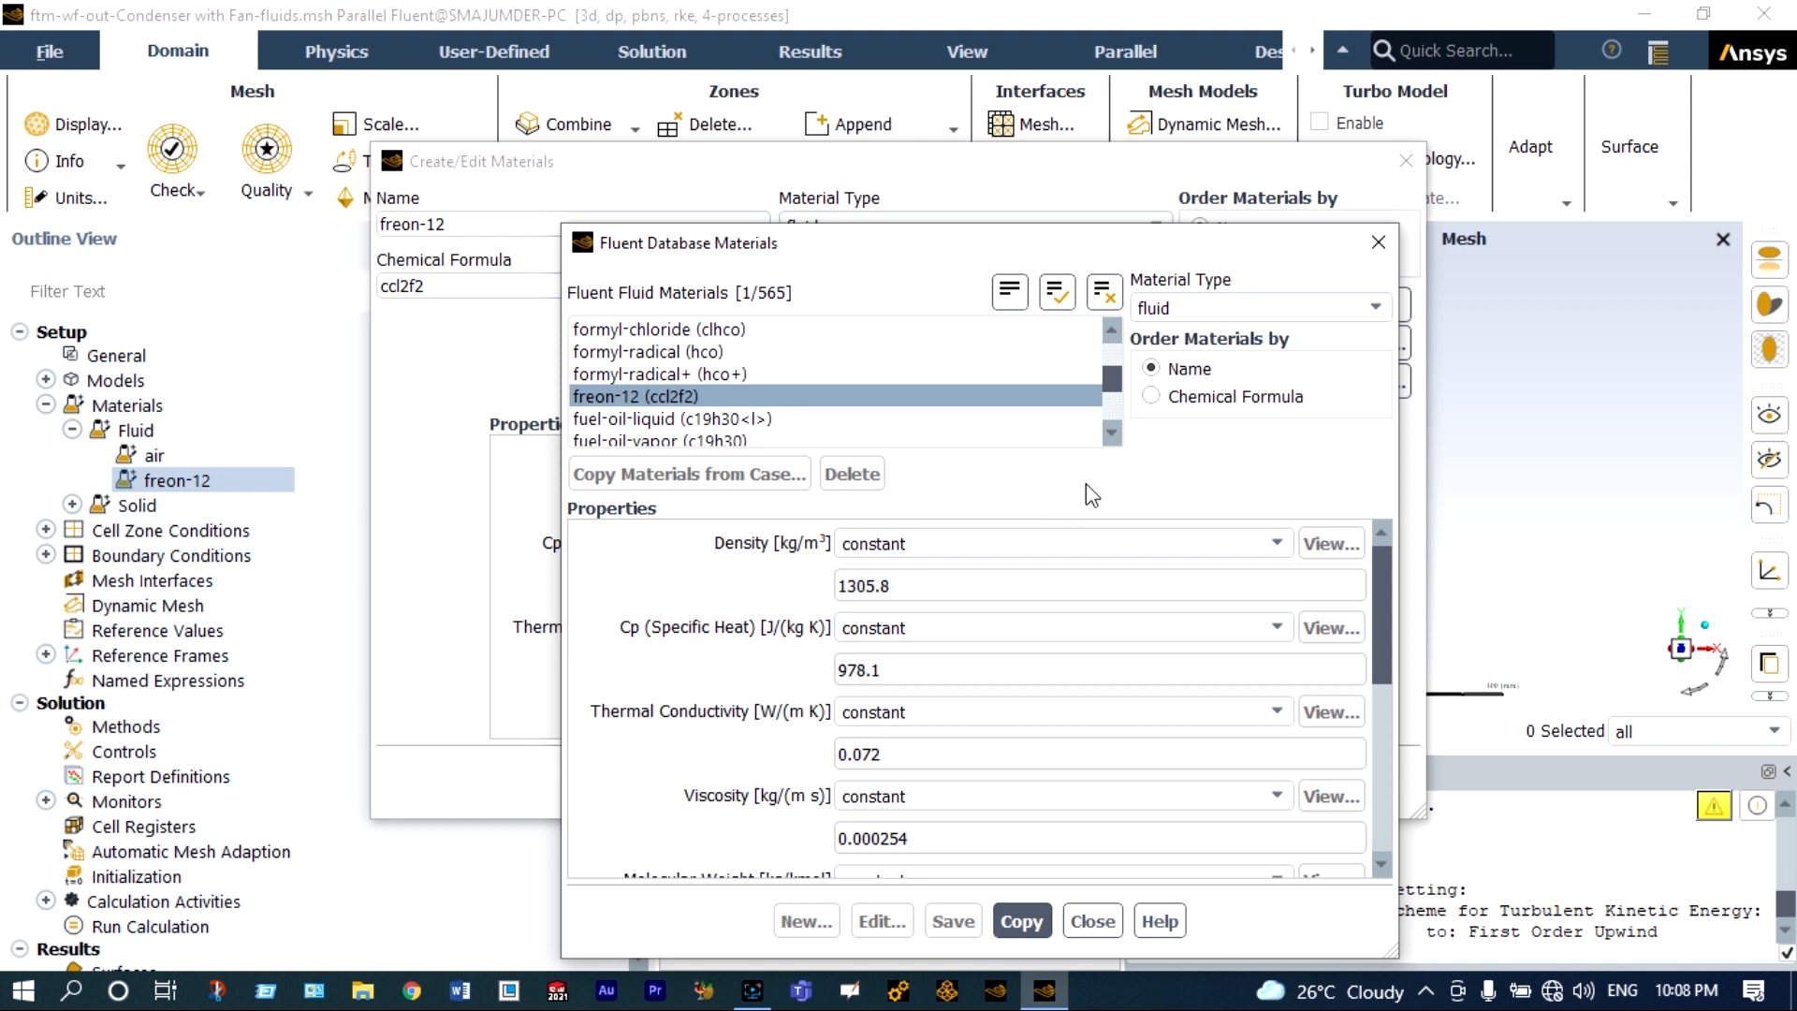
Copy copper from the database's solid materials into the case, close the material dialogs and list the solid materials.
click(1372, 306)
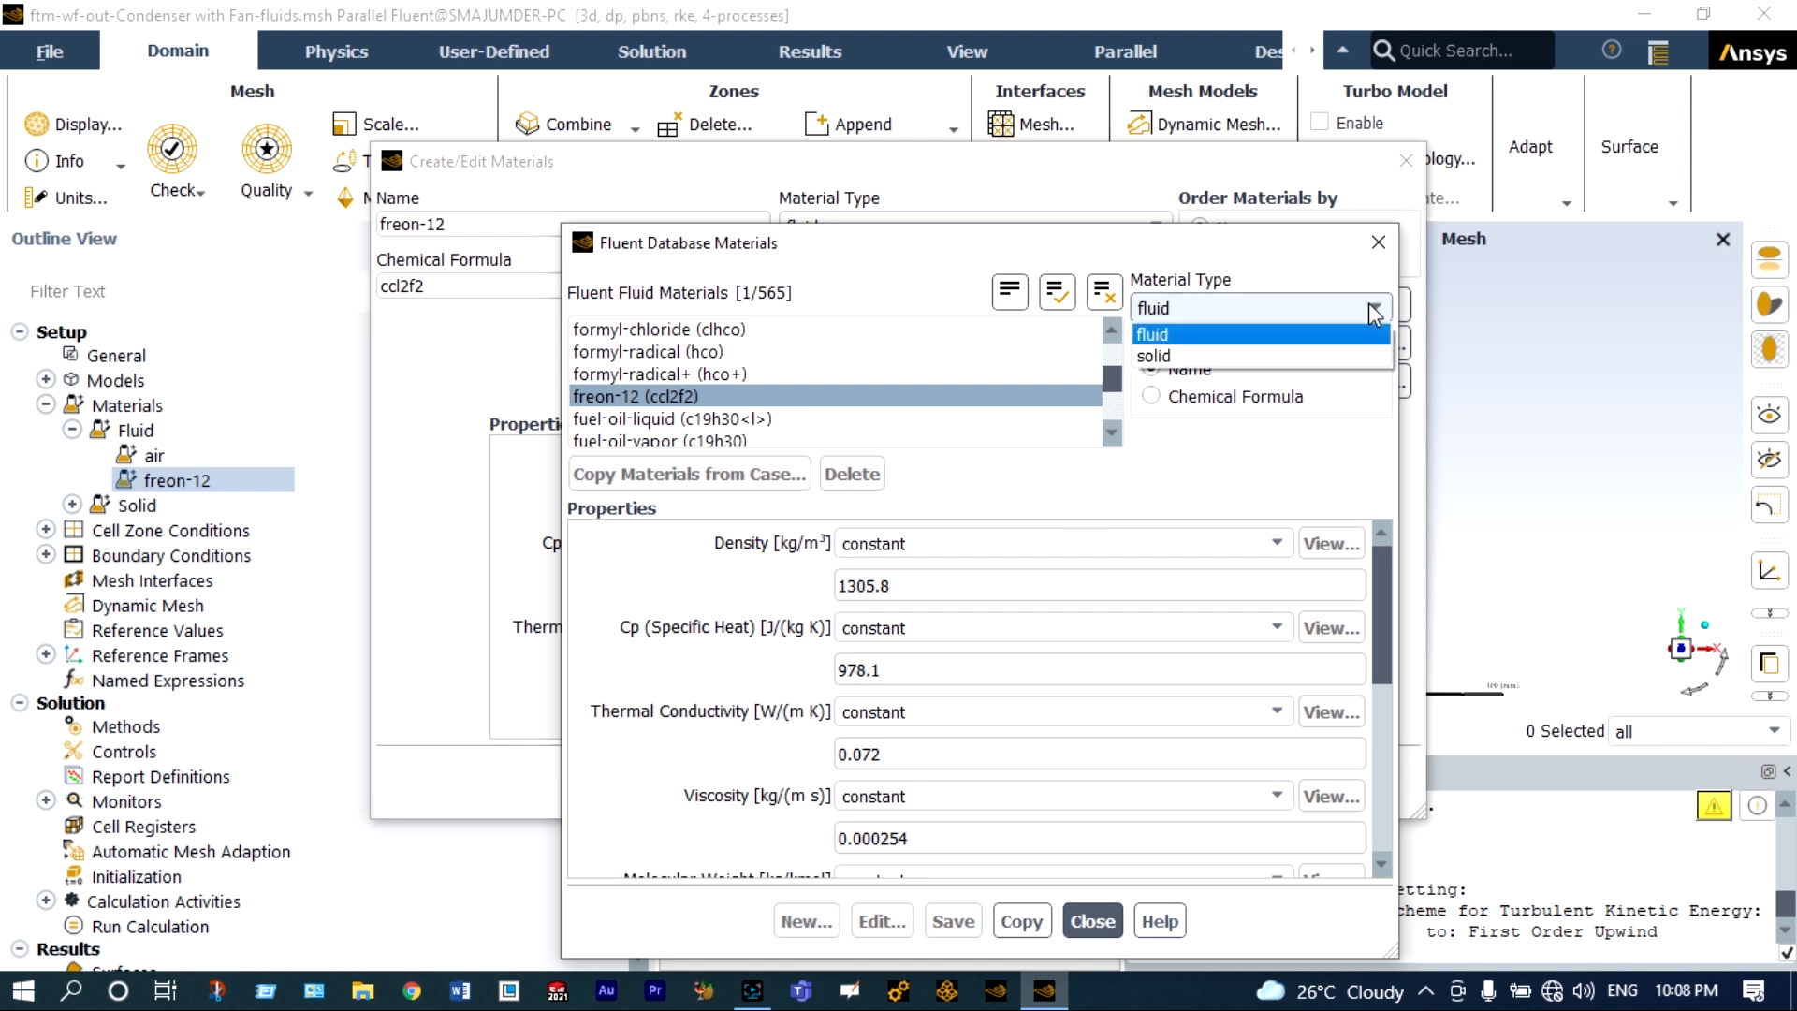
click(1239, 352)
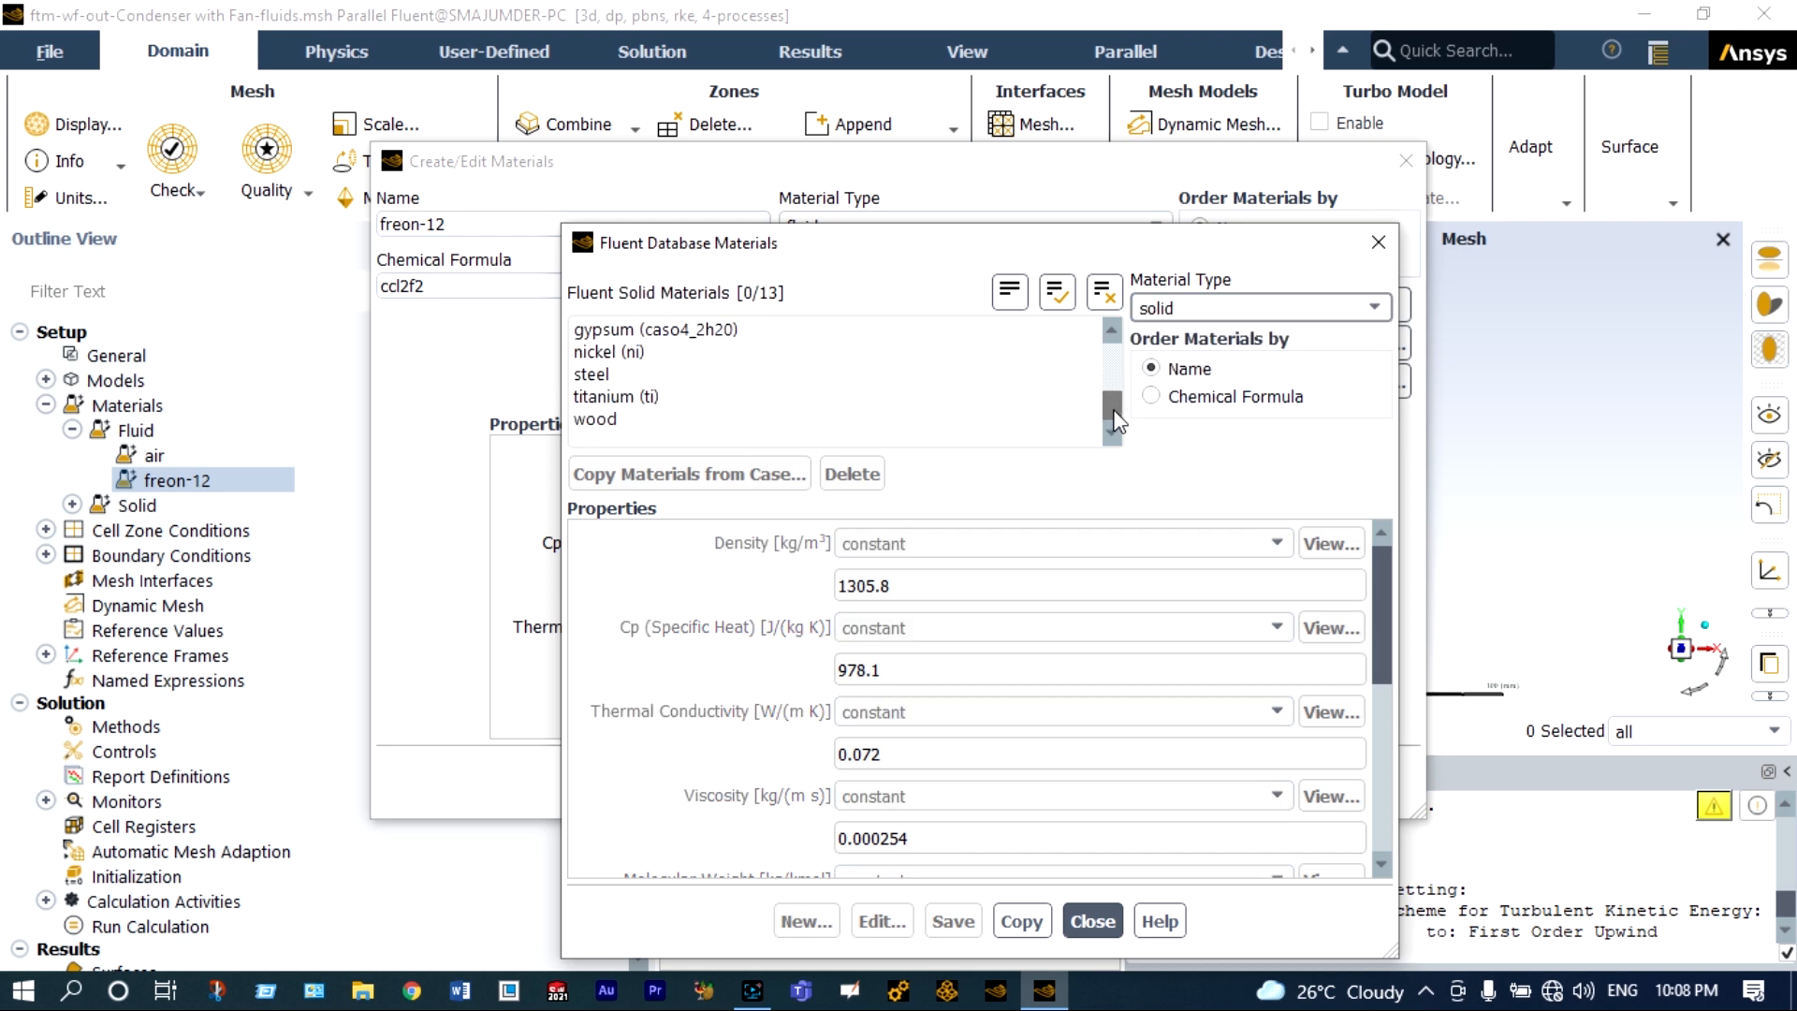
click(1093, 924)
click(990, 782)
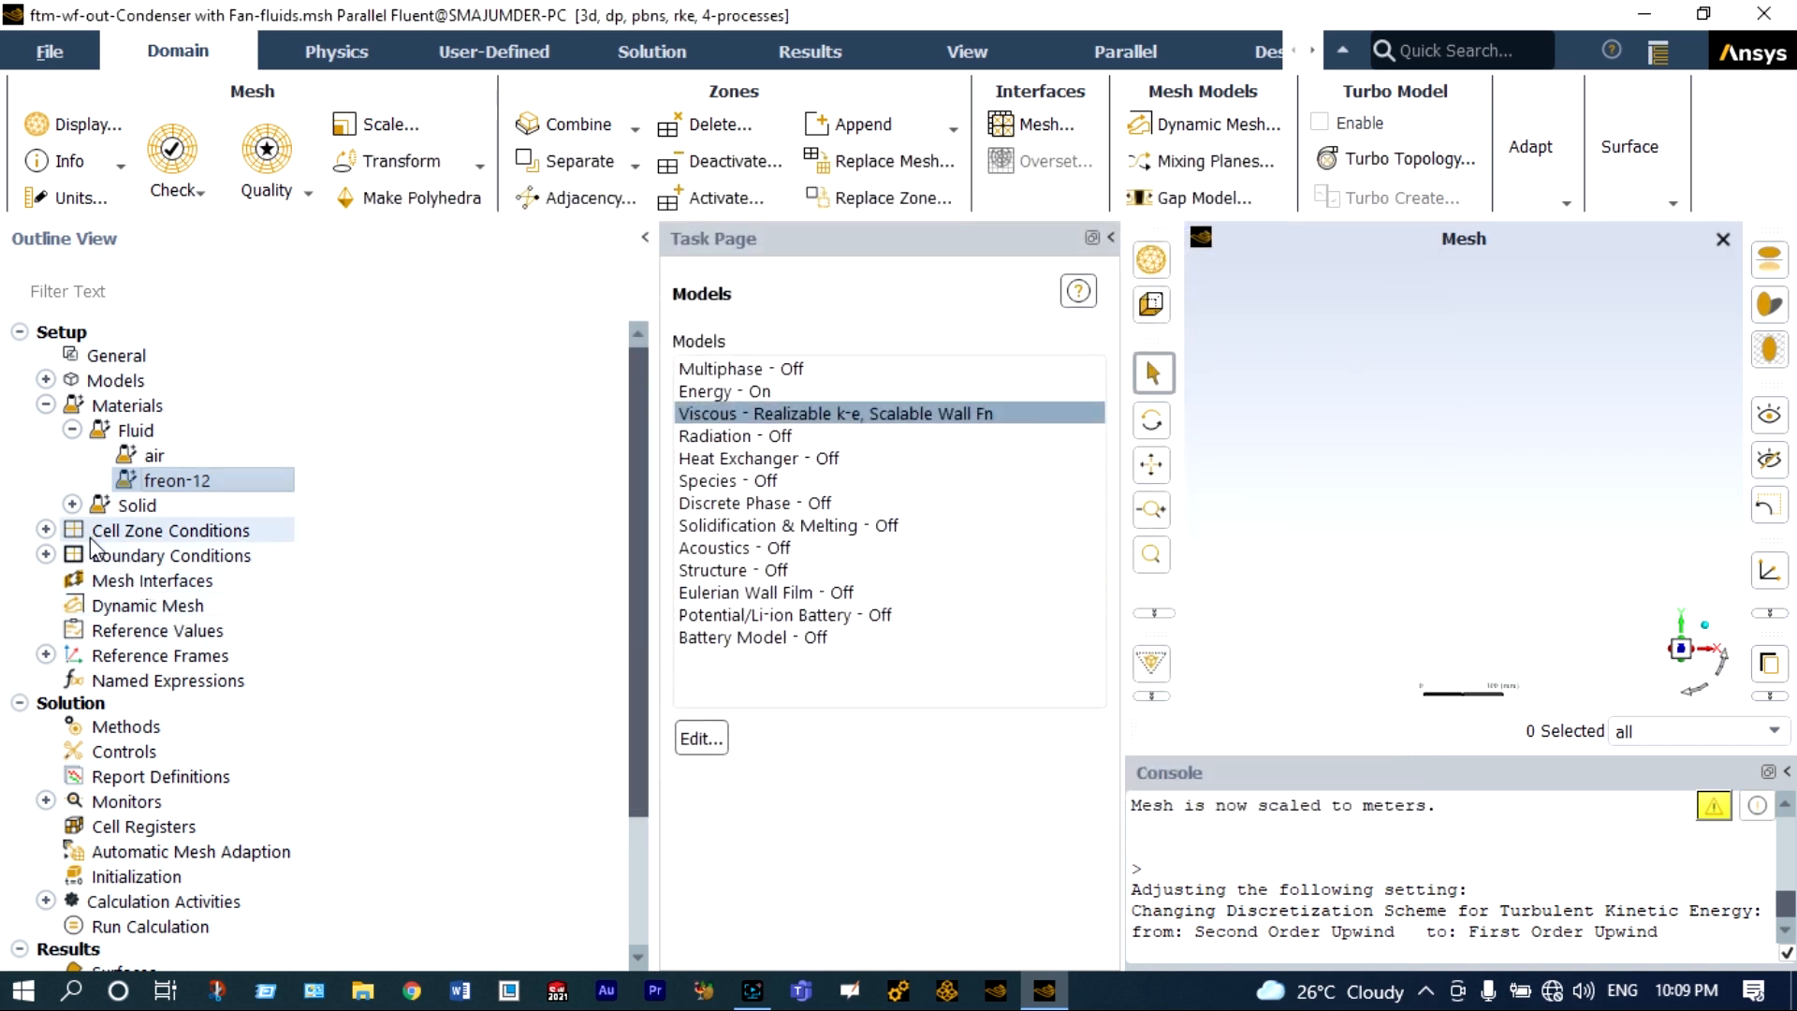
double_click(134, 507)
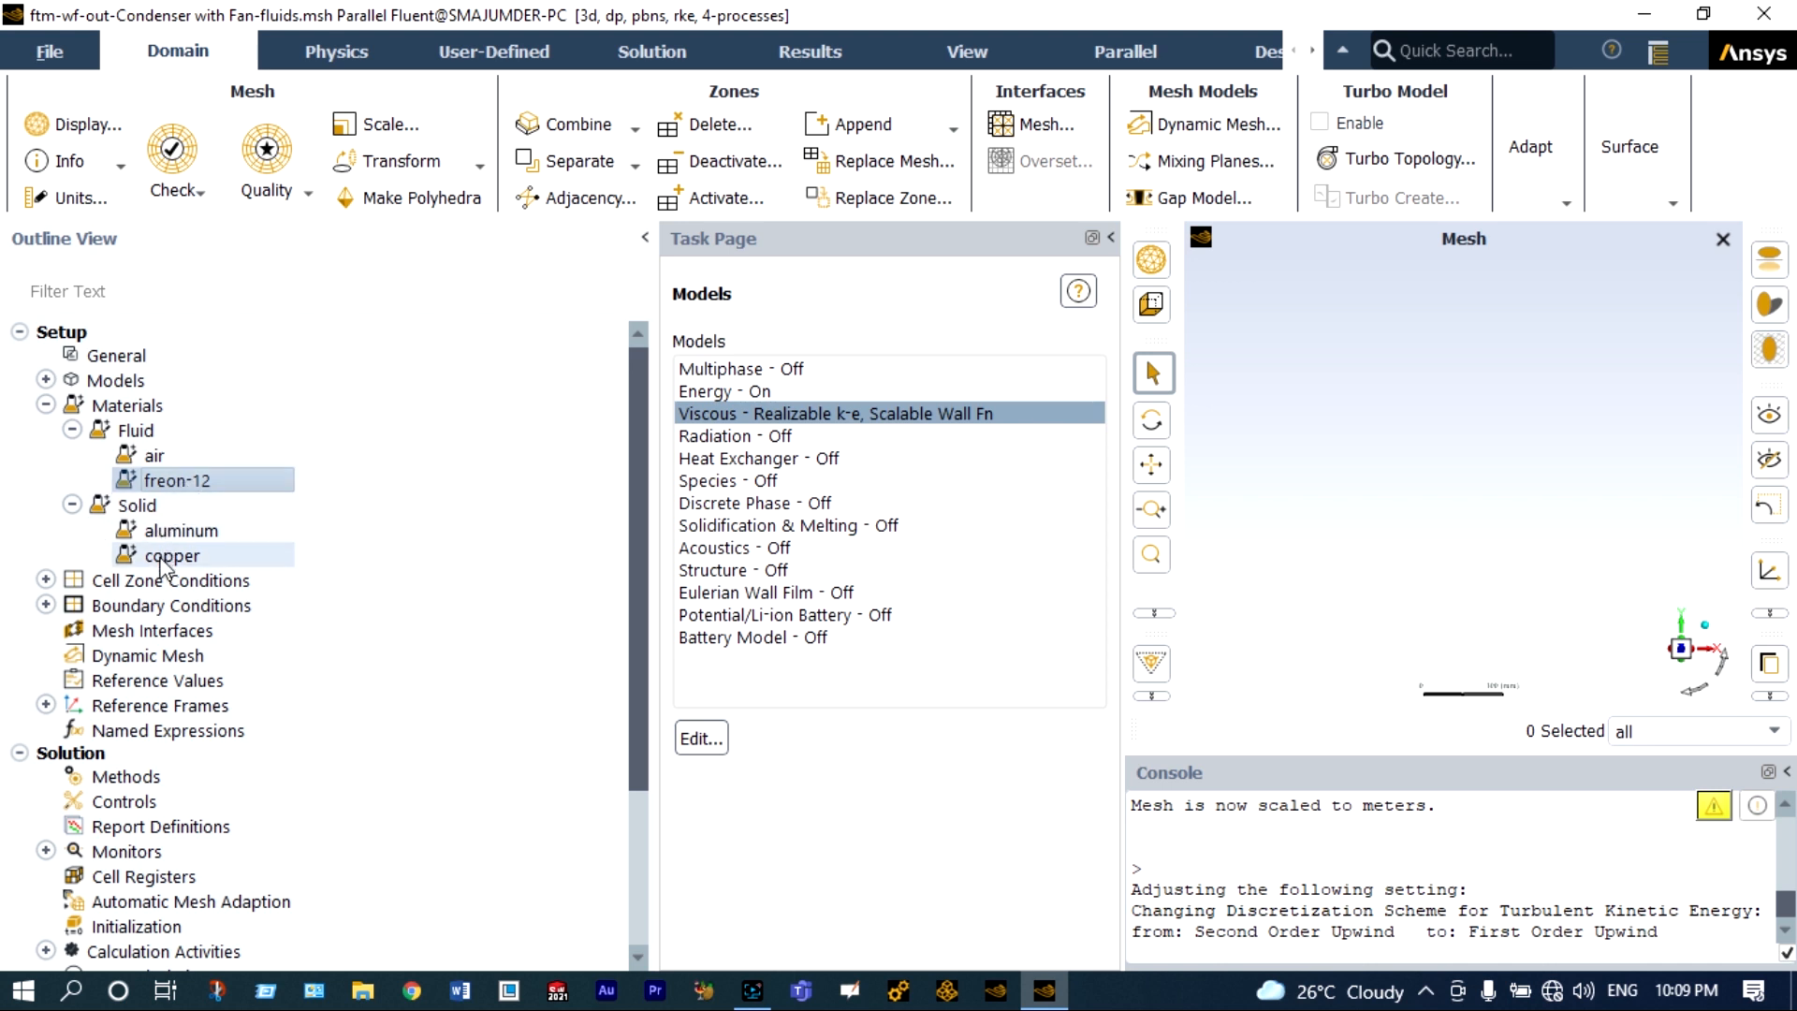
Assign air as the material of the air-domain fluid cell zone.
click(46, 581)
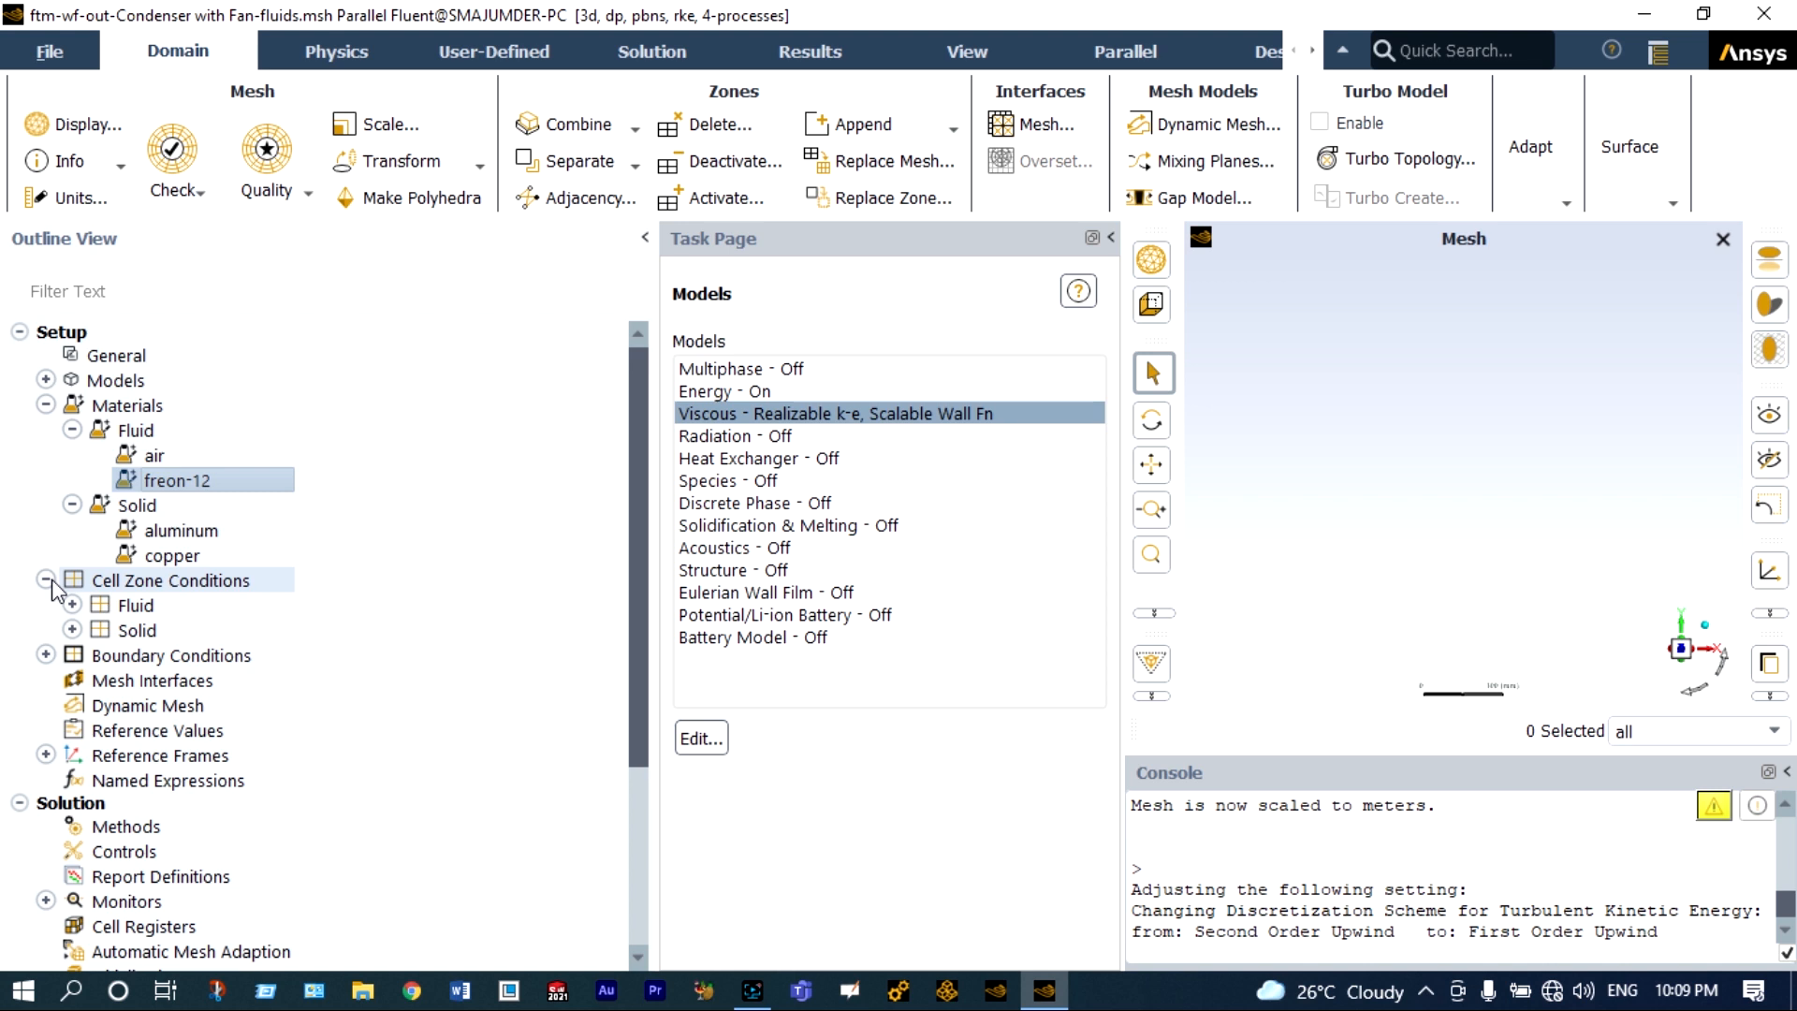
click(72, 605)
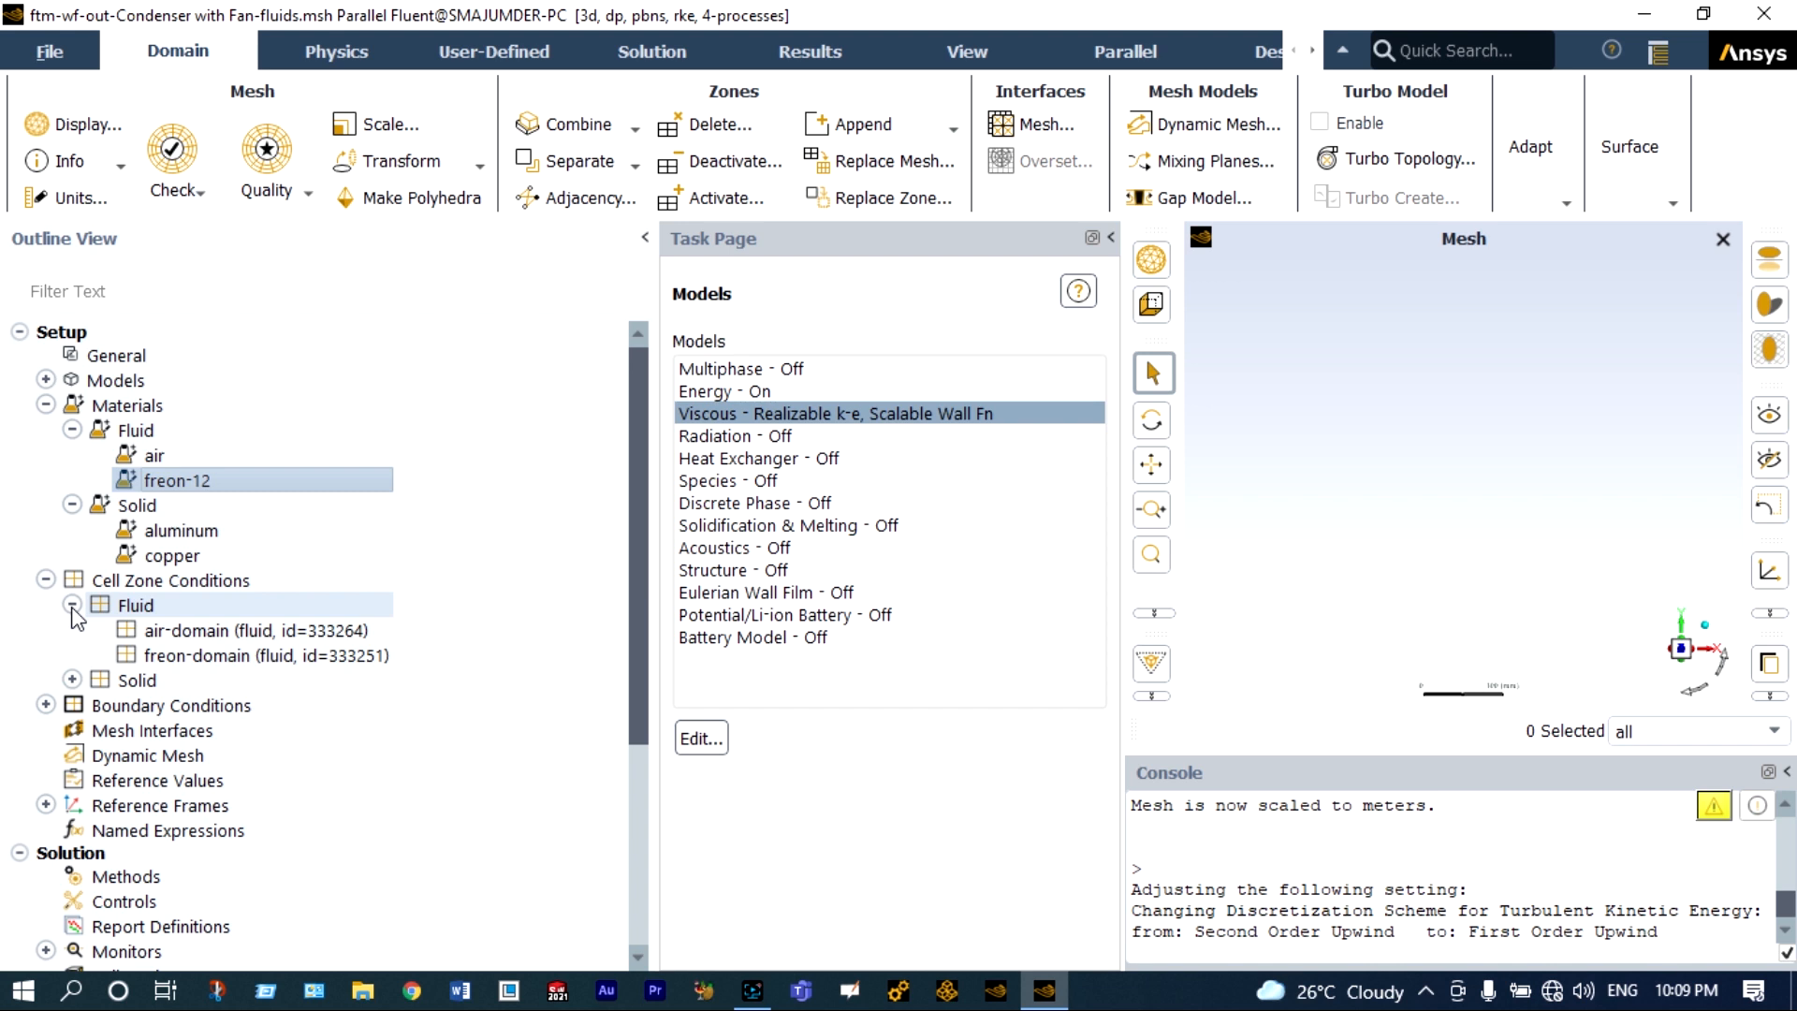
double_click(192, 631)
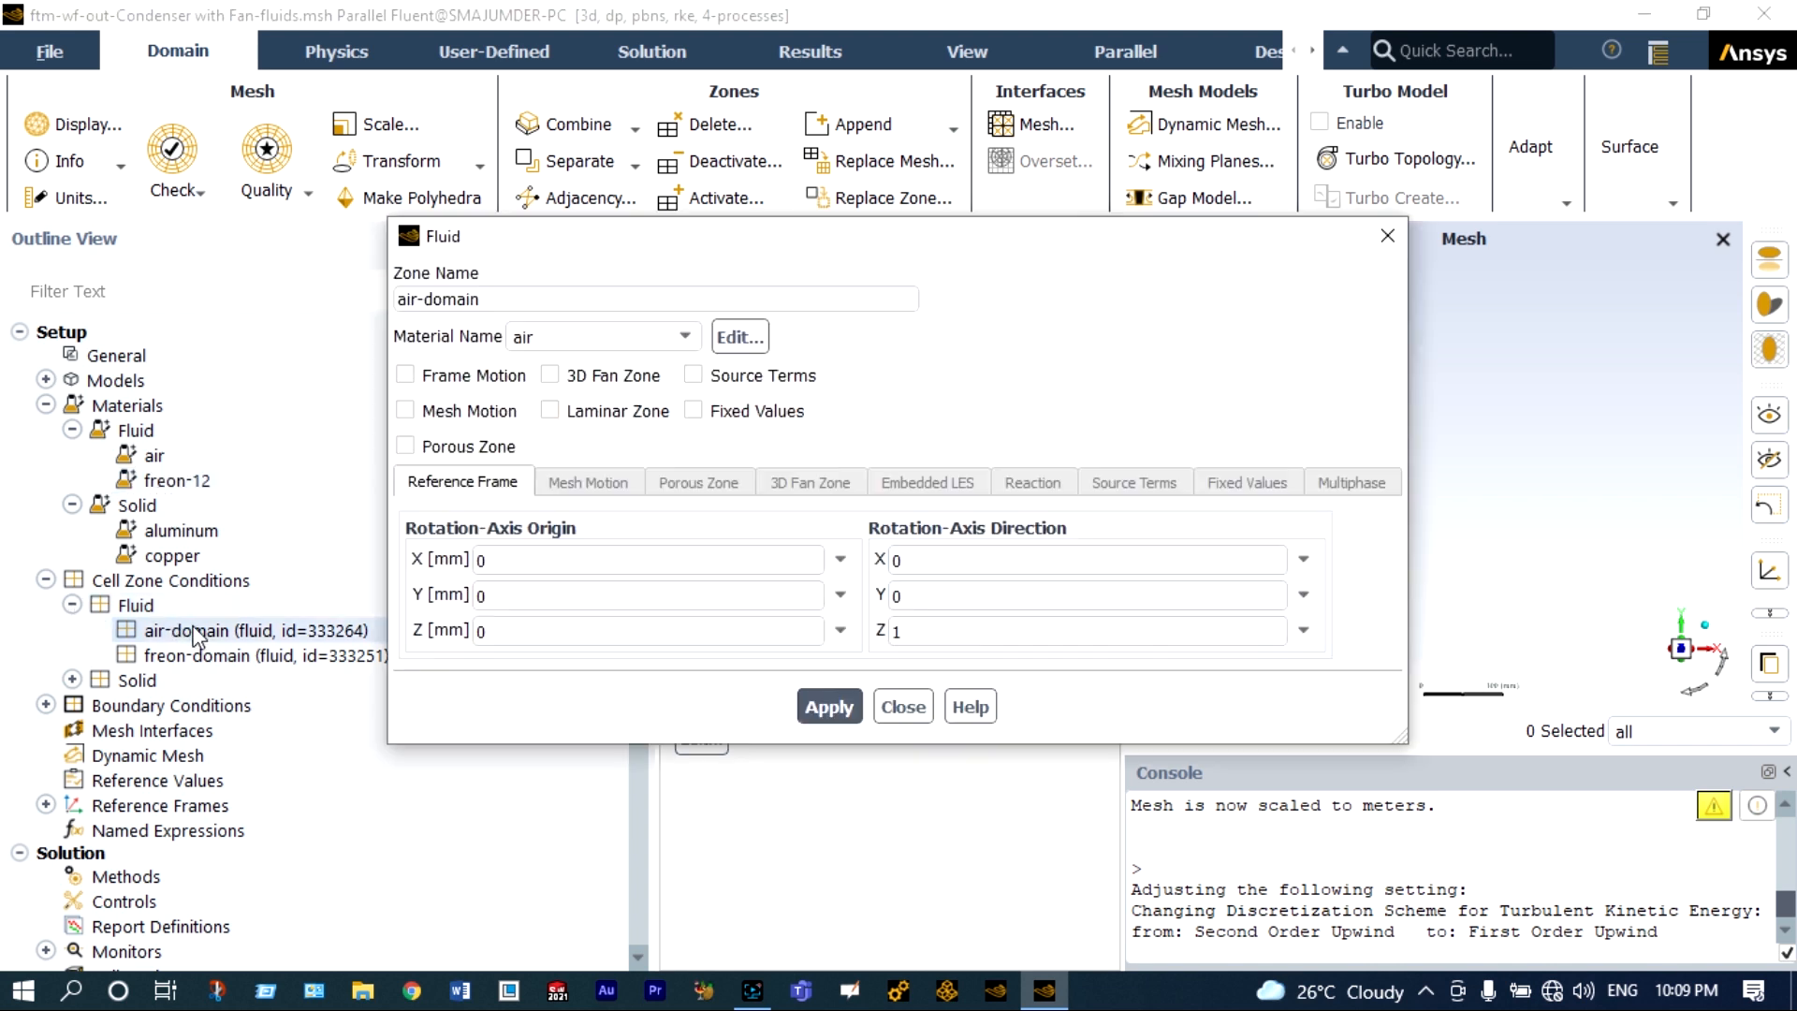
click(686, 336)
click(638, 379)
click(829, 707)
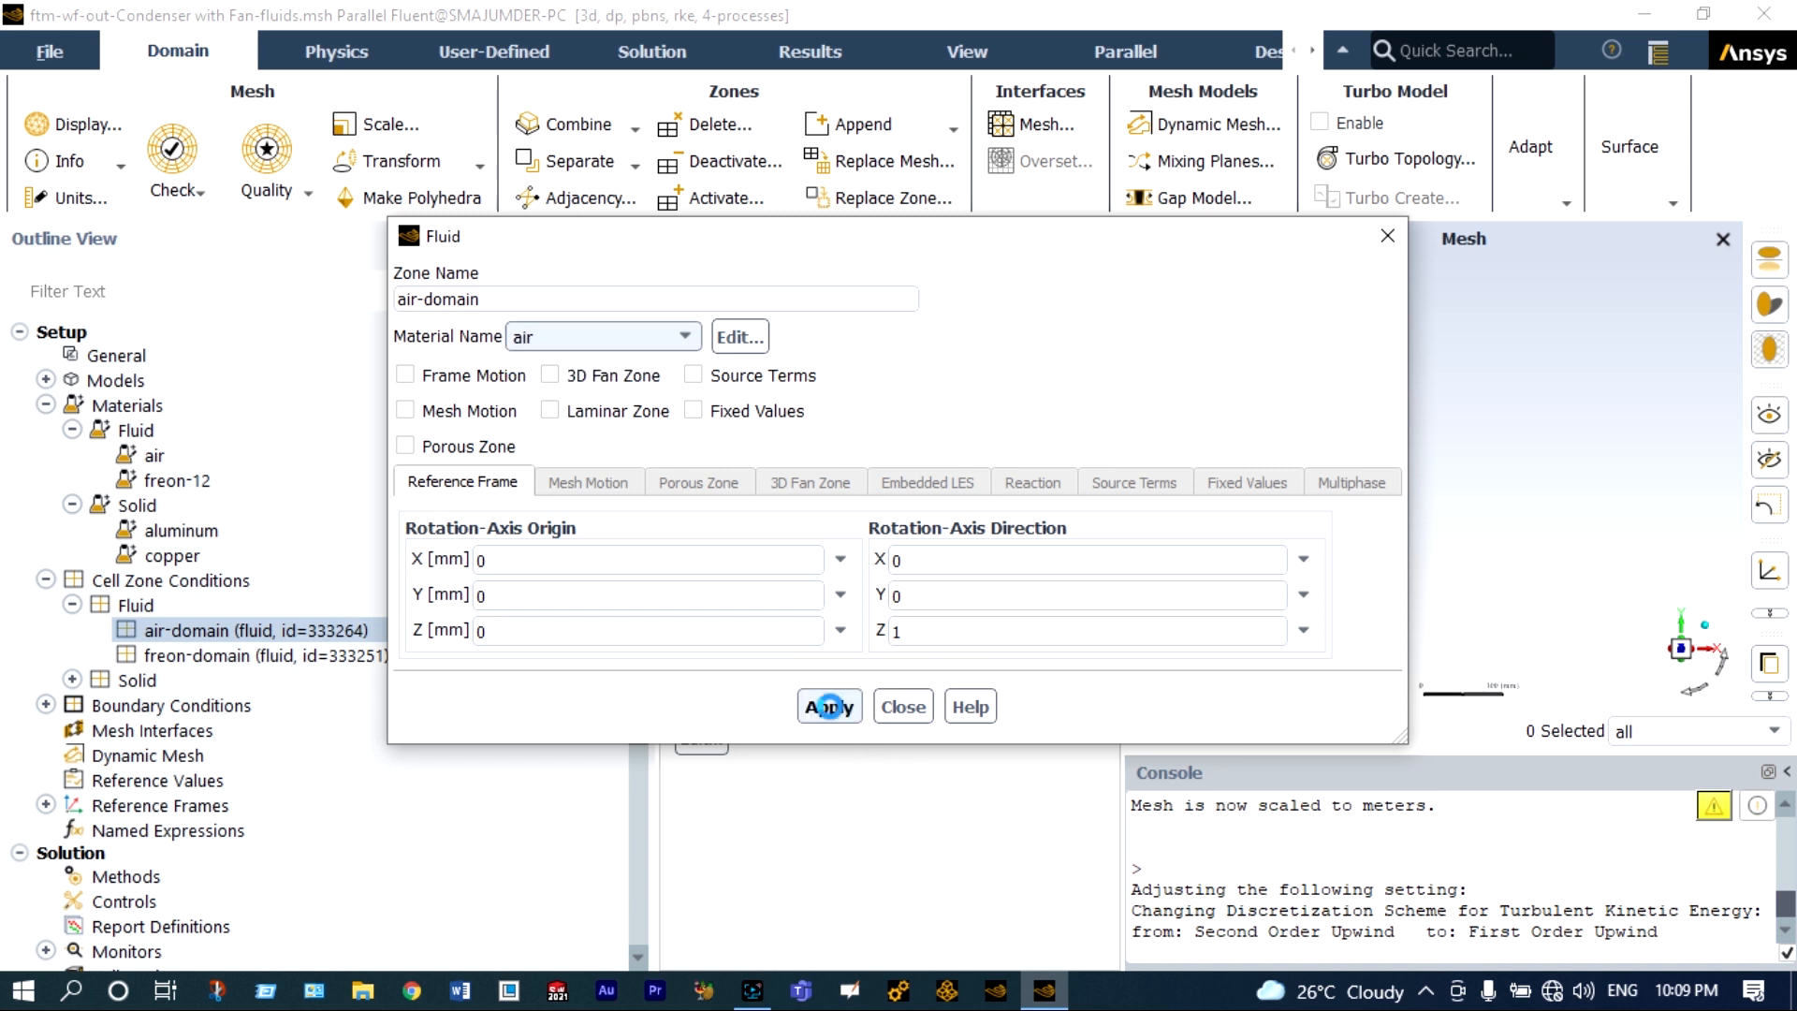
click(899, 707)
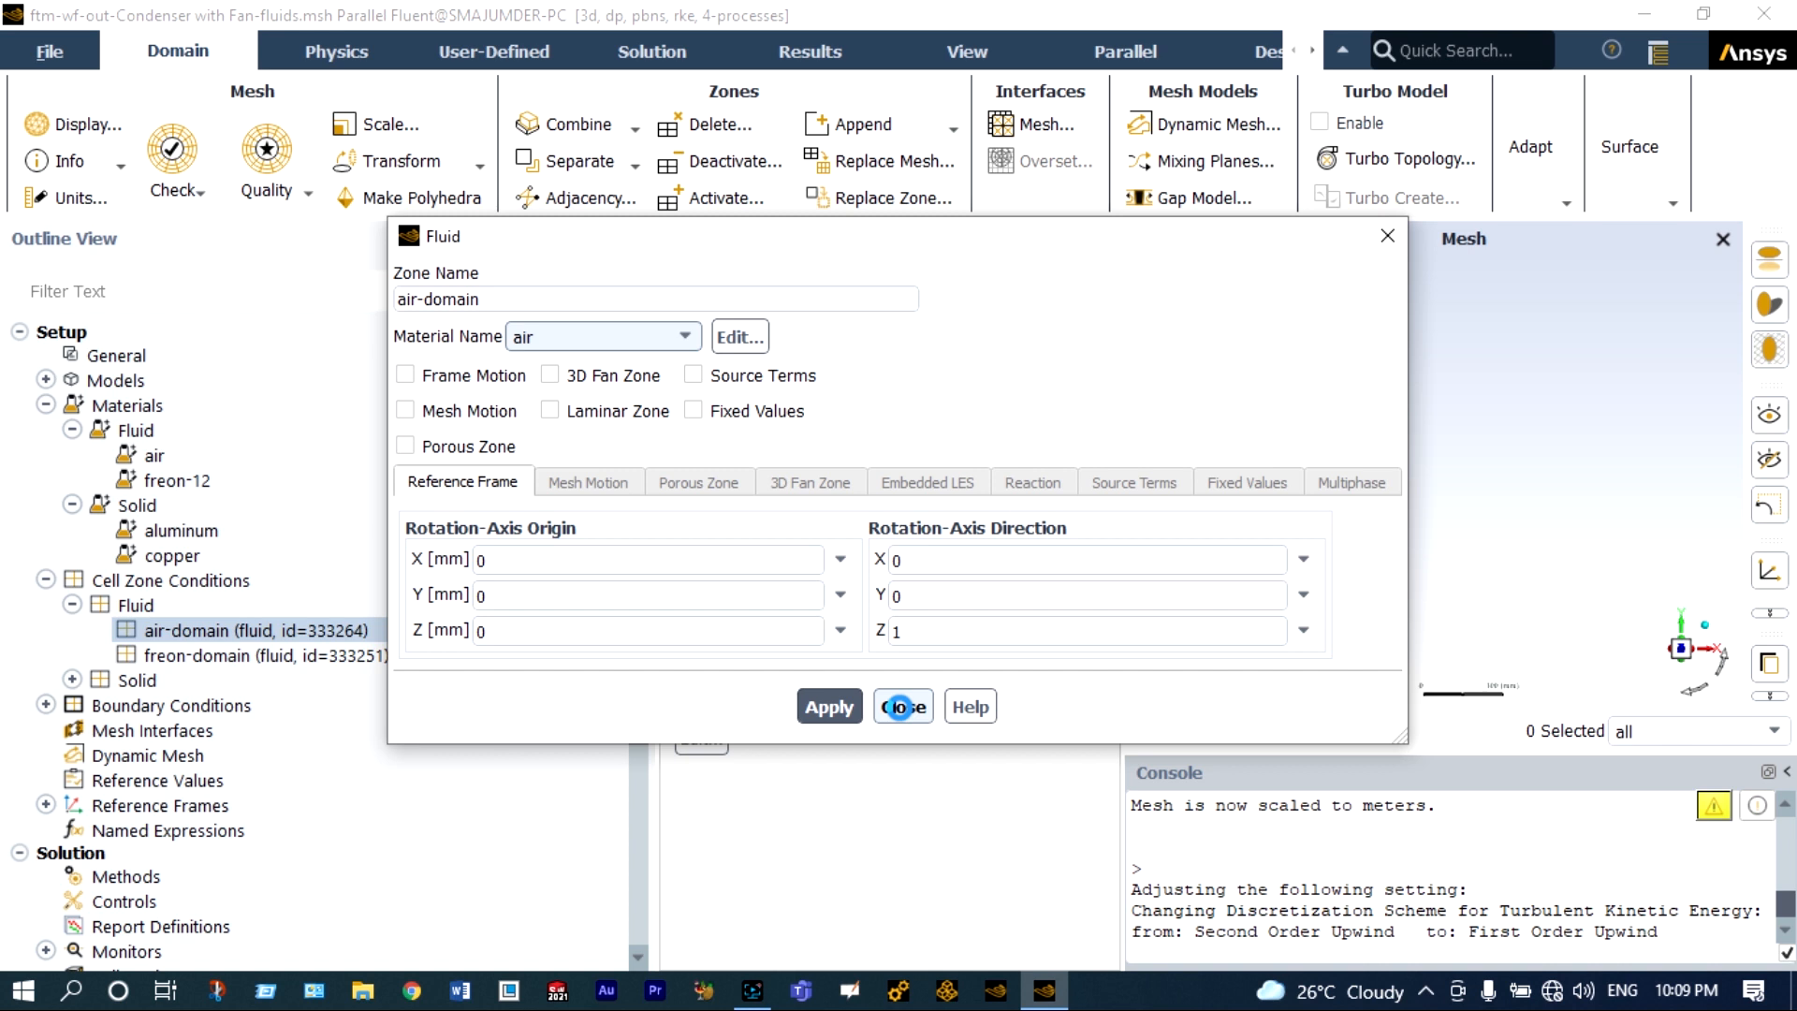
Assign freon-12 as the material of the freon-domain fluid cell zone.
click(286, 655)
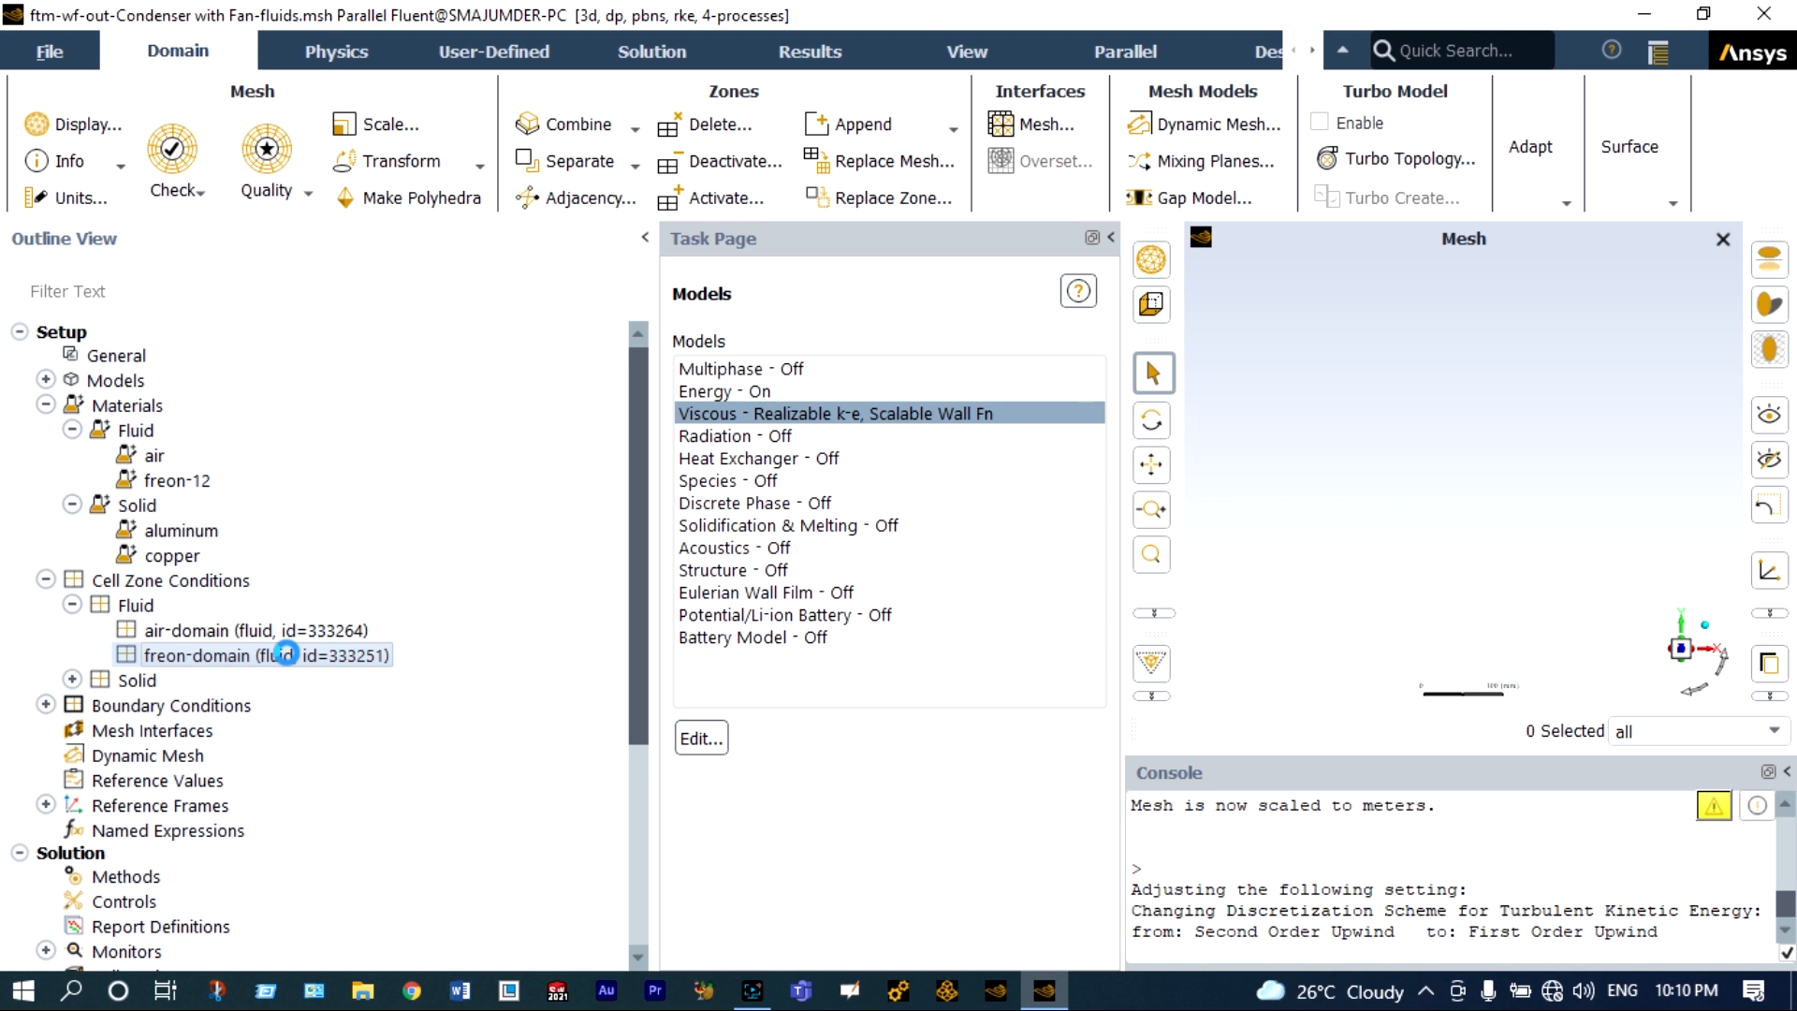
double_click(285, 654)
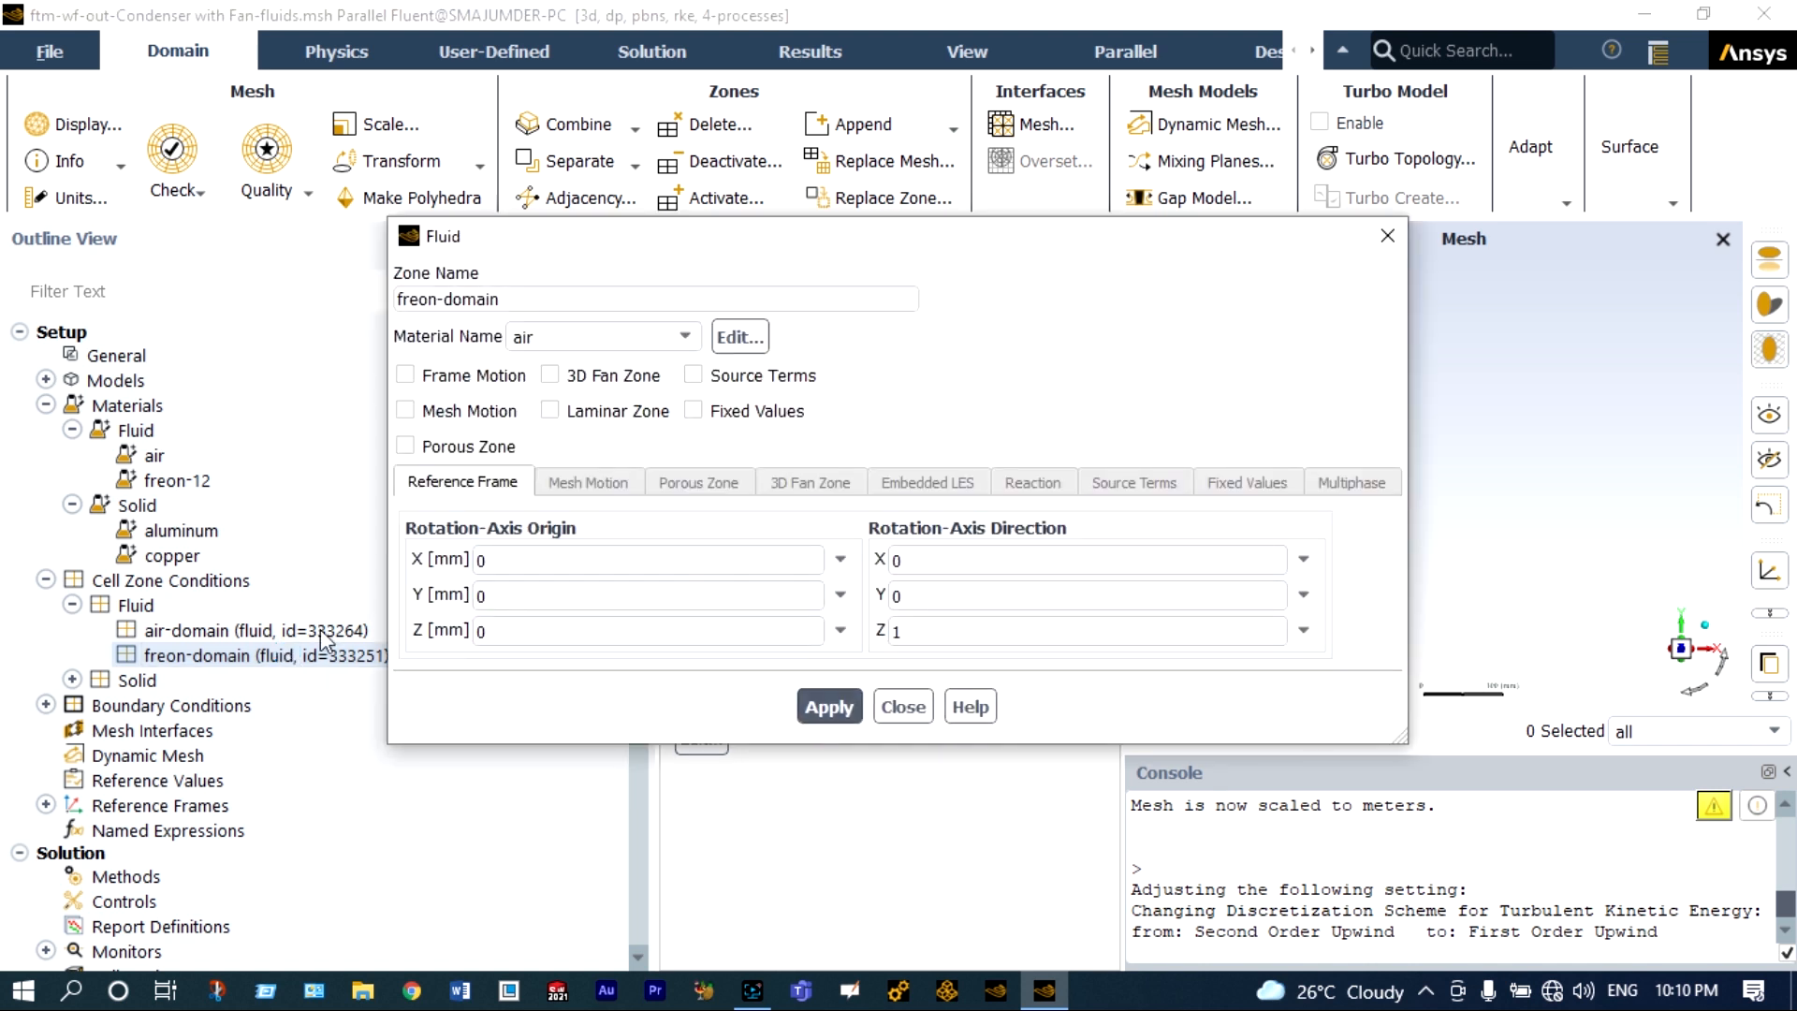
click(669, 339)
click(632, 365)
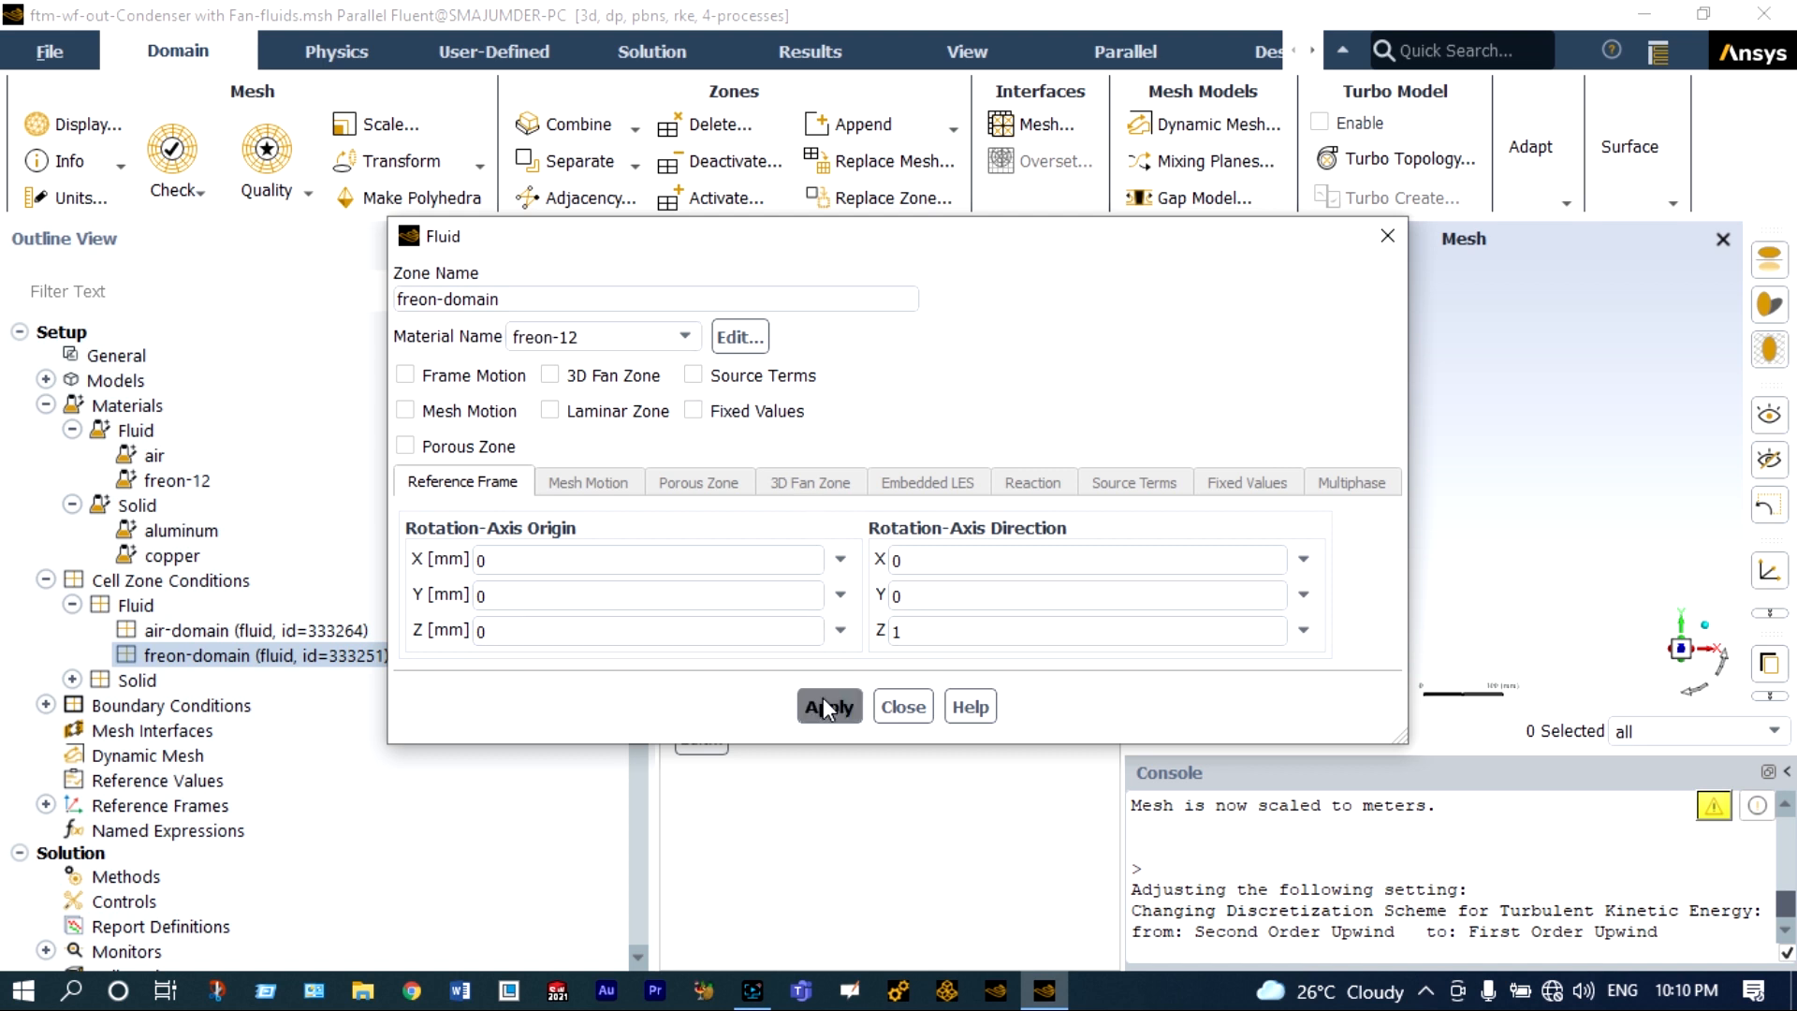
click(857, 706)
click(902, 707)
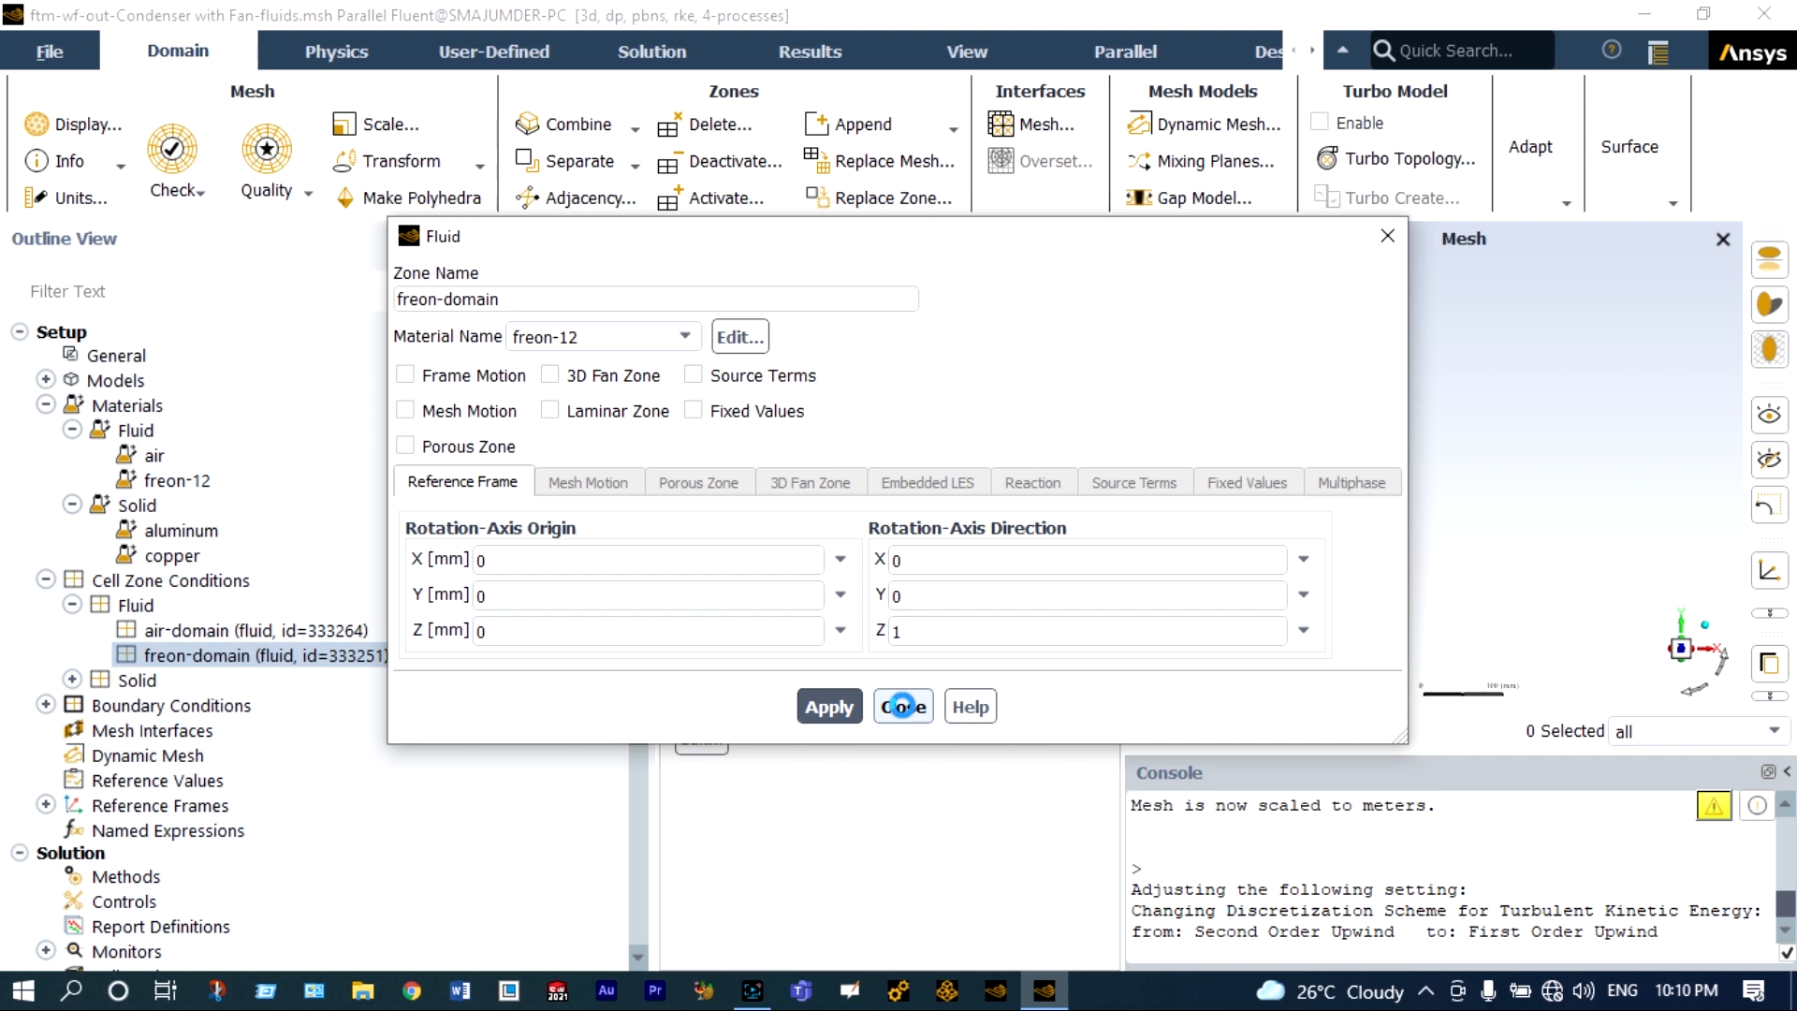
click(902, 706)
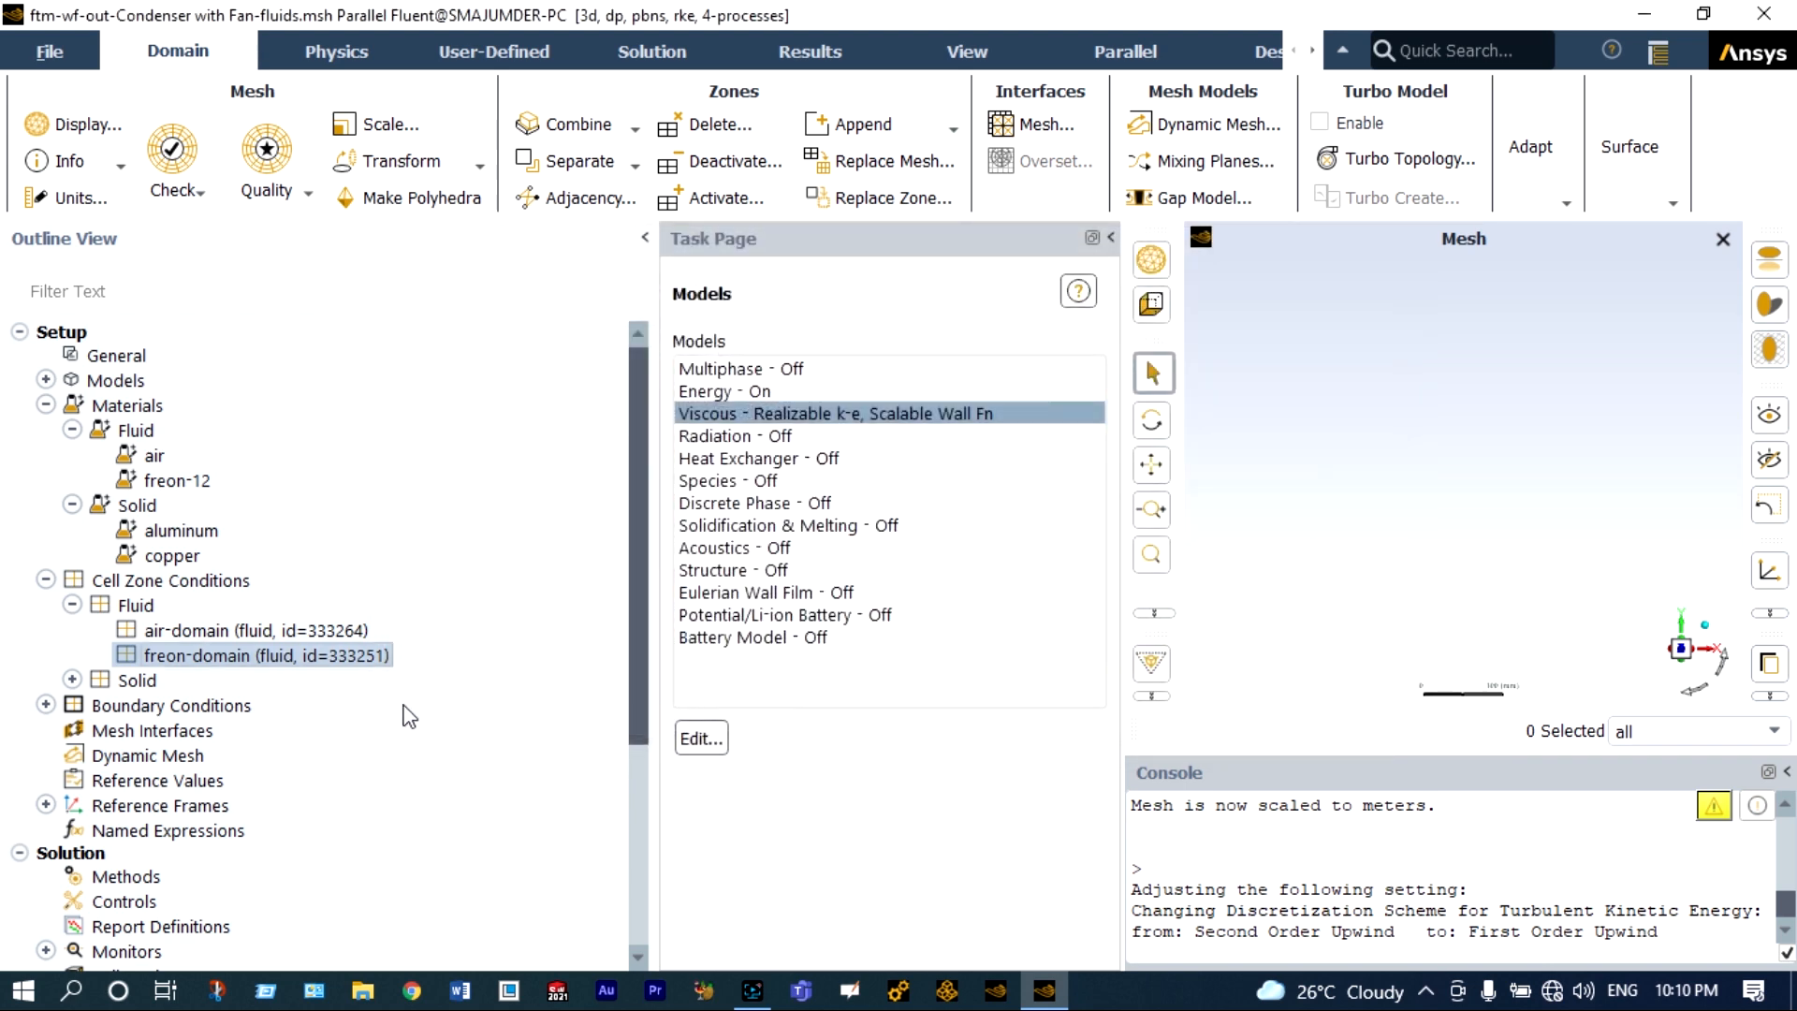
Assign copper as the material of the solid cell zone named object.
click(73, 681)
click(190, 705)
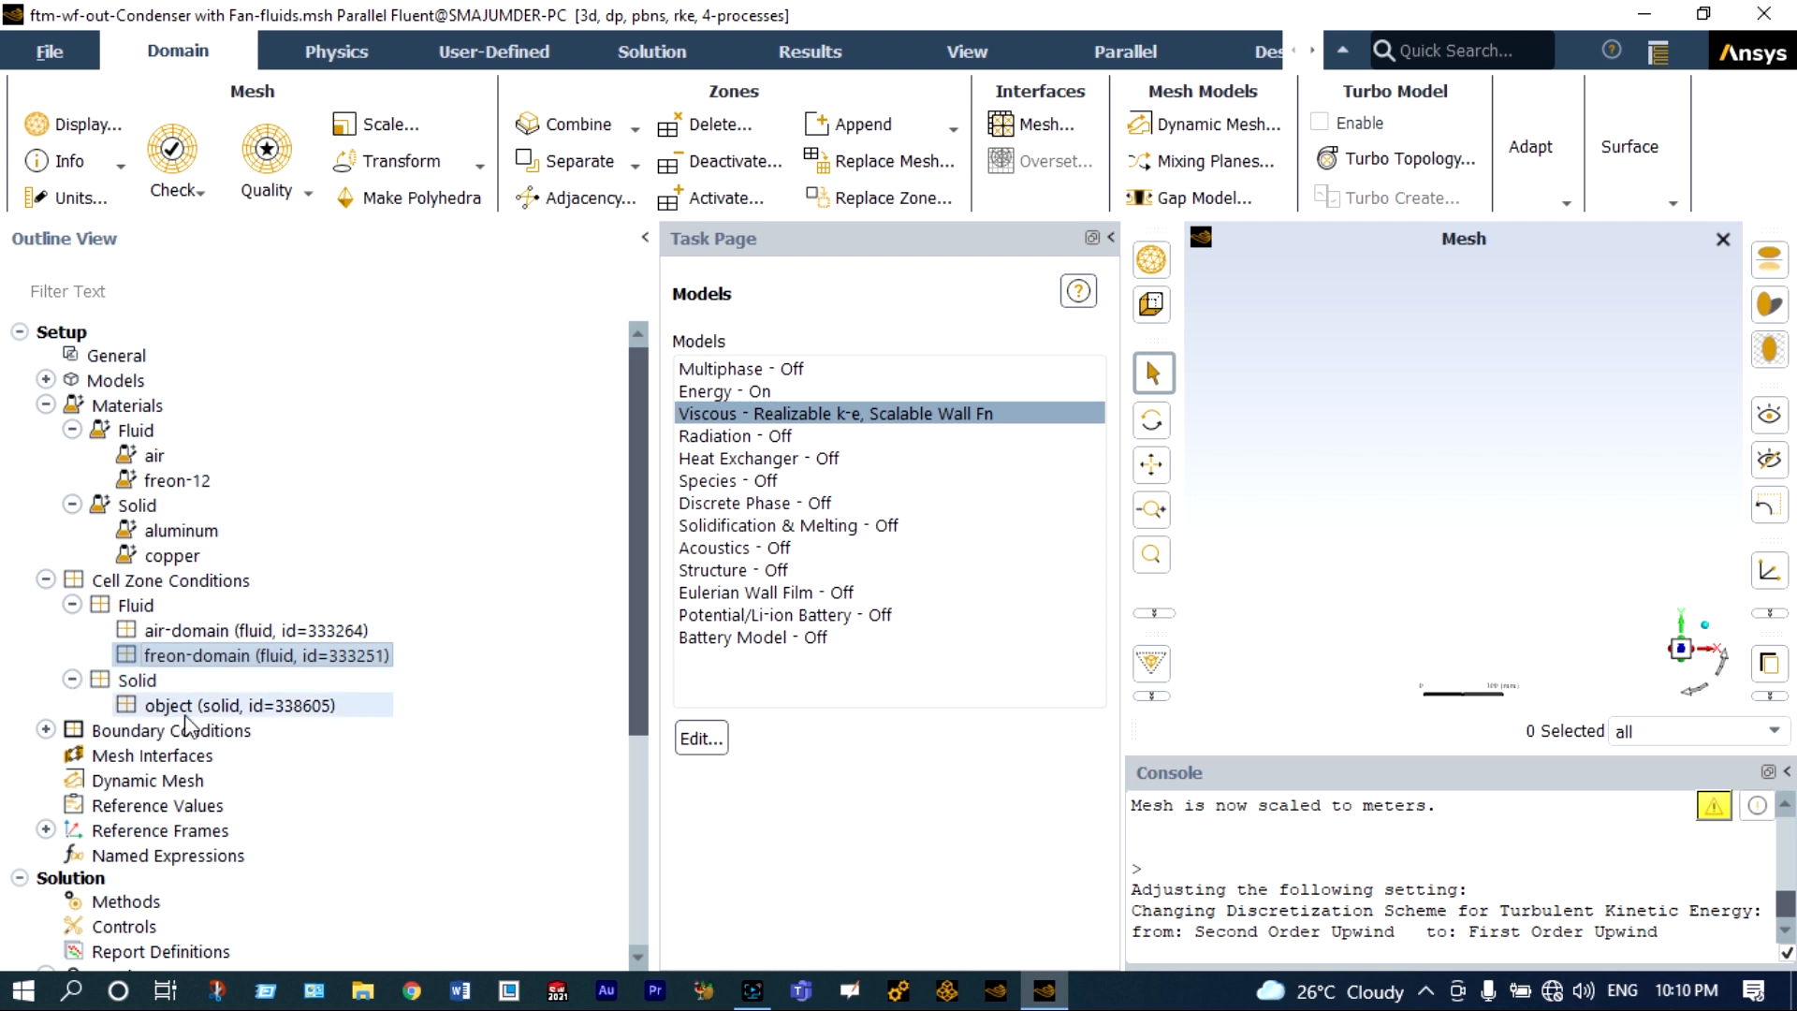
double_click(190, 706)
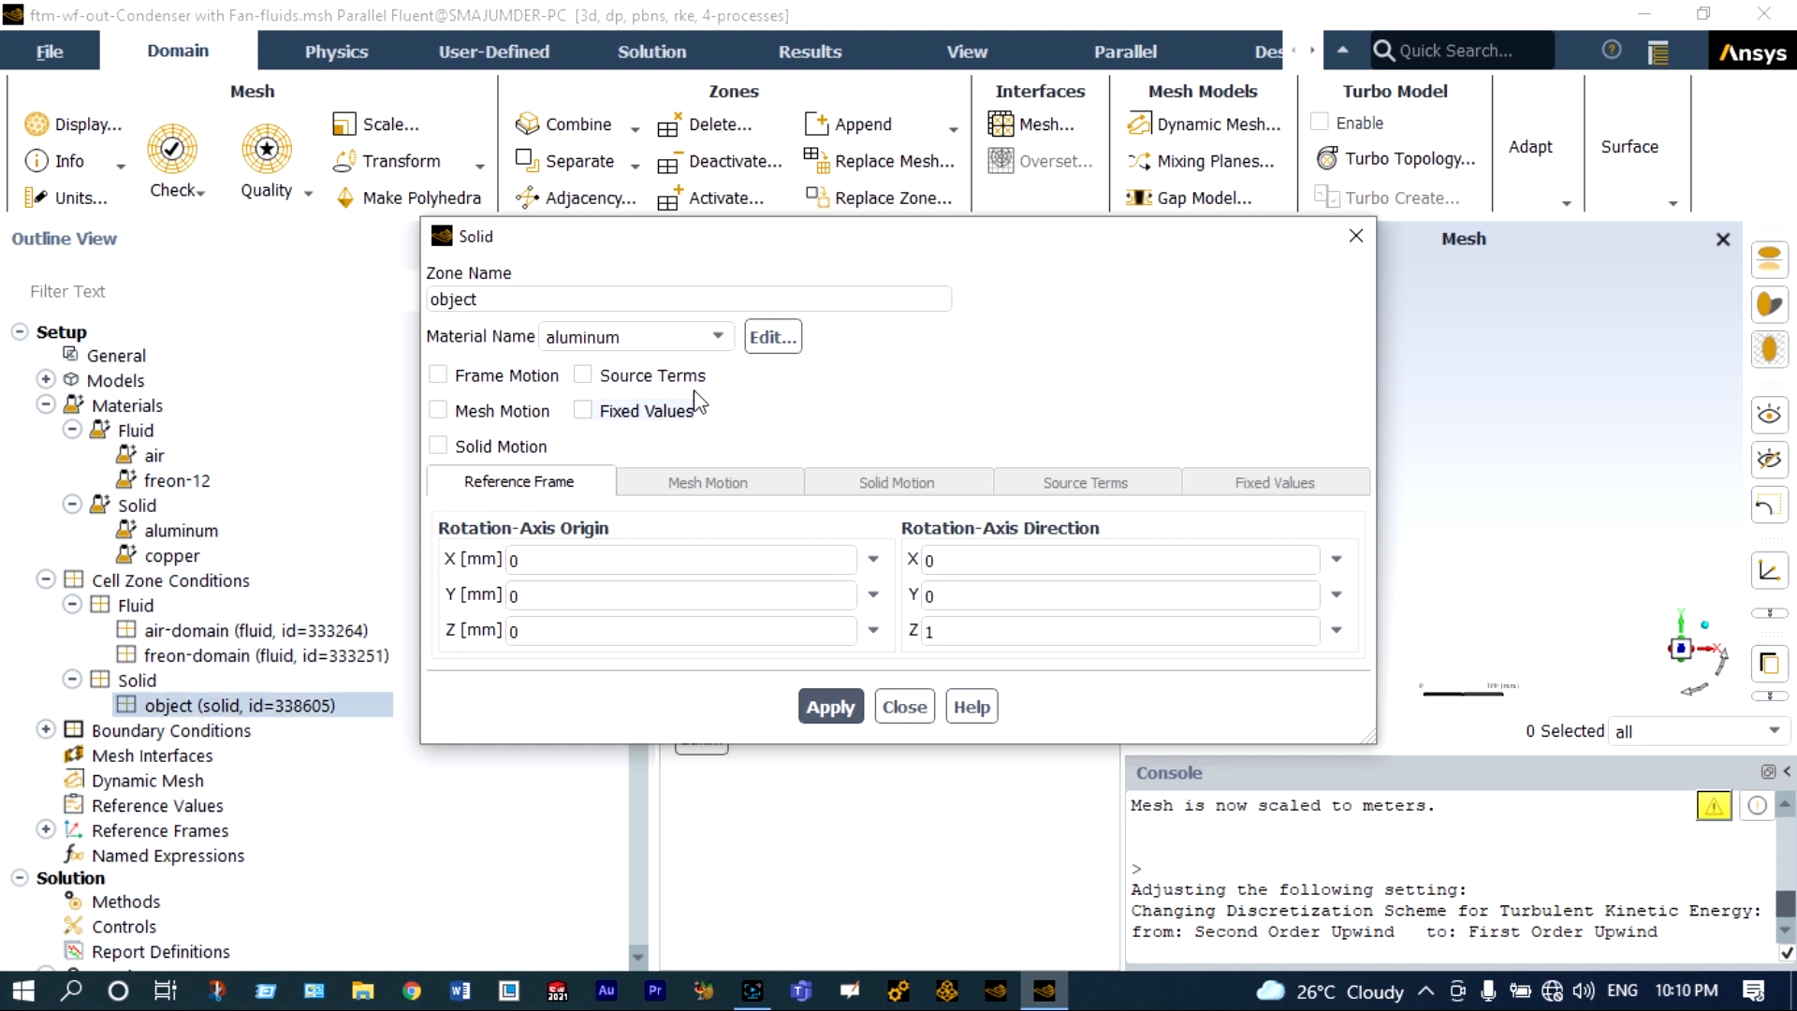
click(718, 337)
click(654, 362)
click(826, 709)
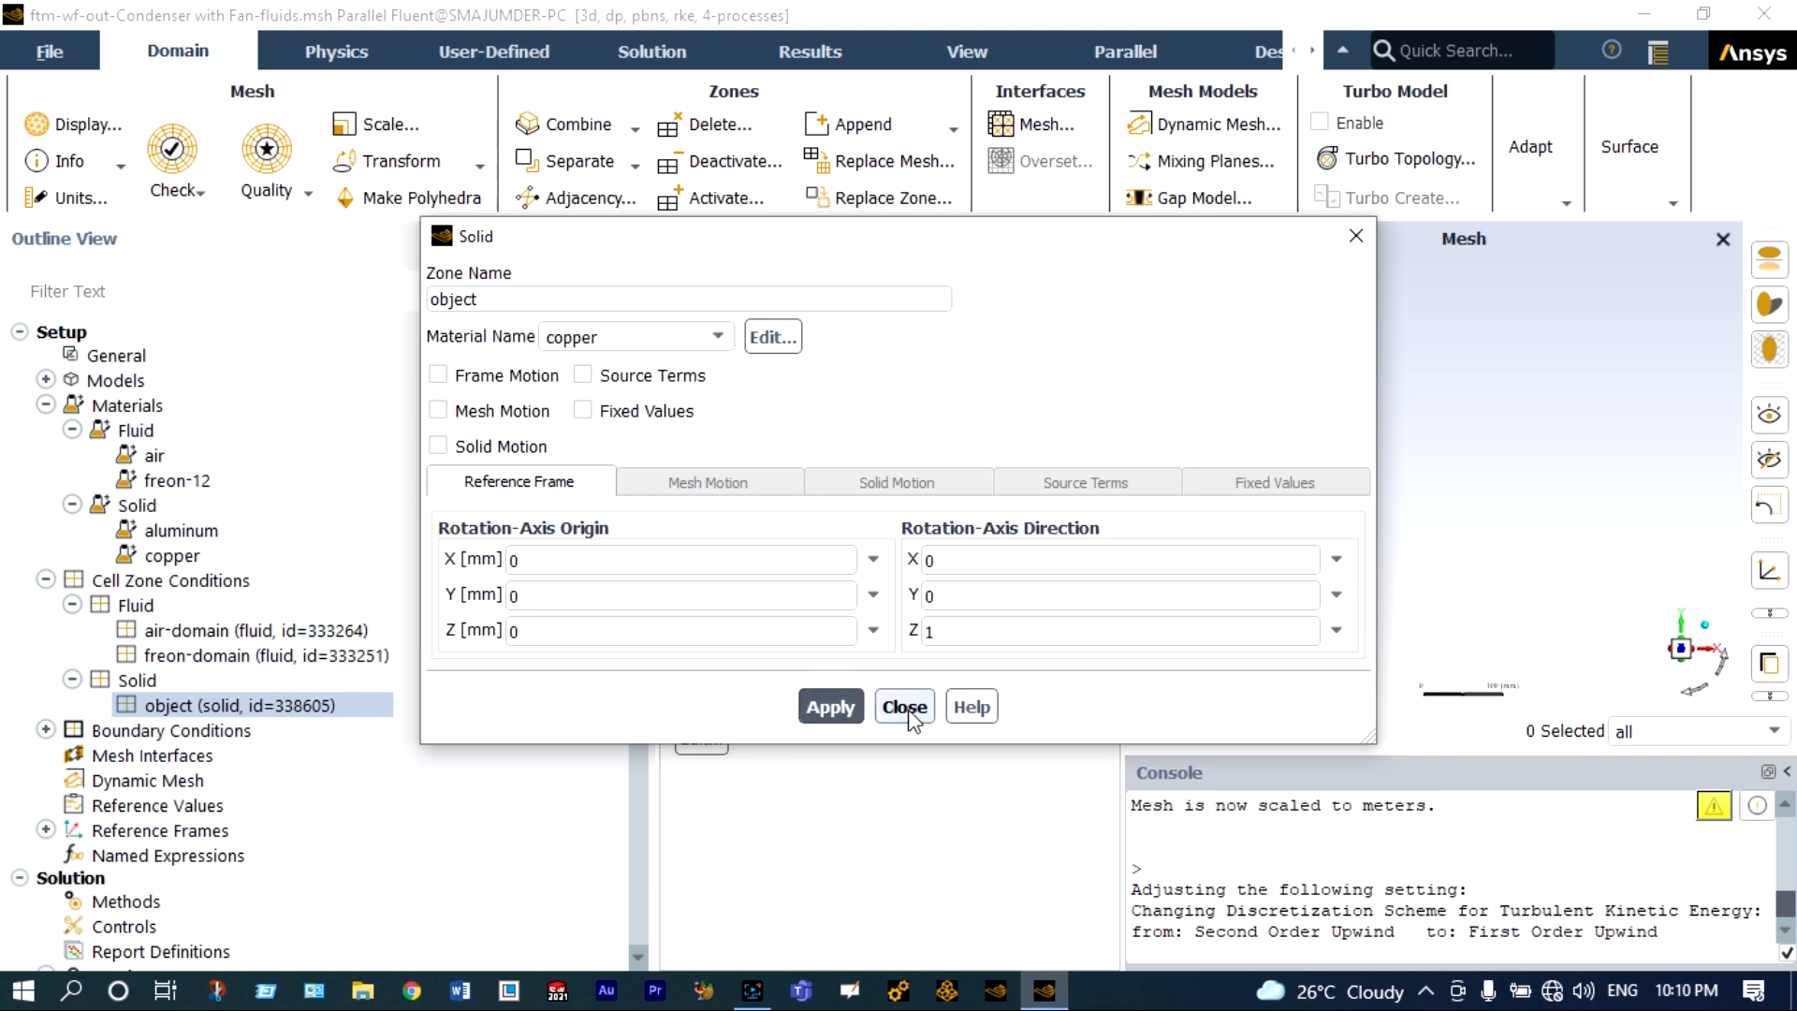
click(905, 707)
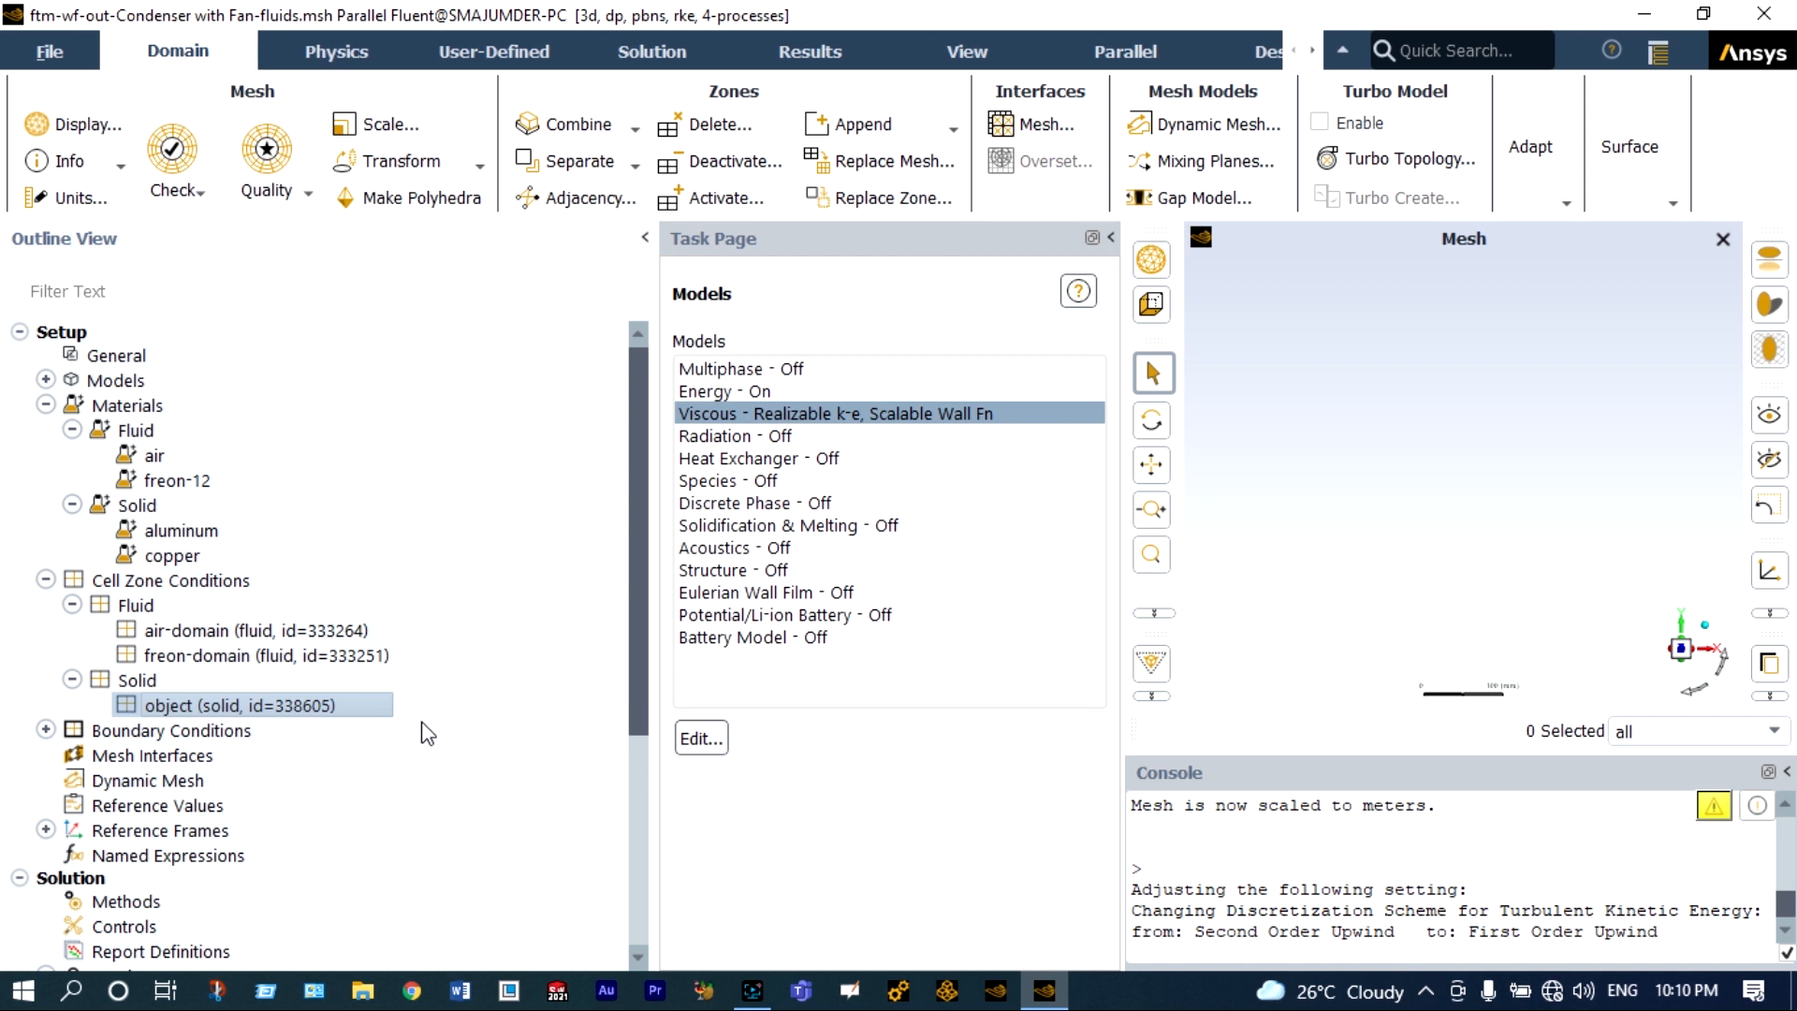
Open the cap1 velocity inlet boundary condition and set its velocity magnitude to 0.1 m/s.
click(171, 731)
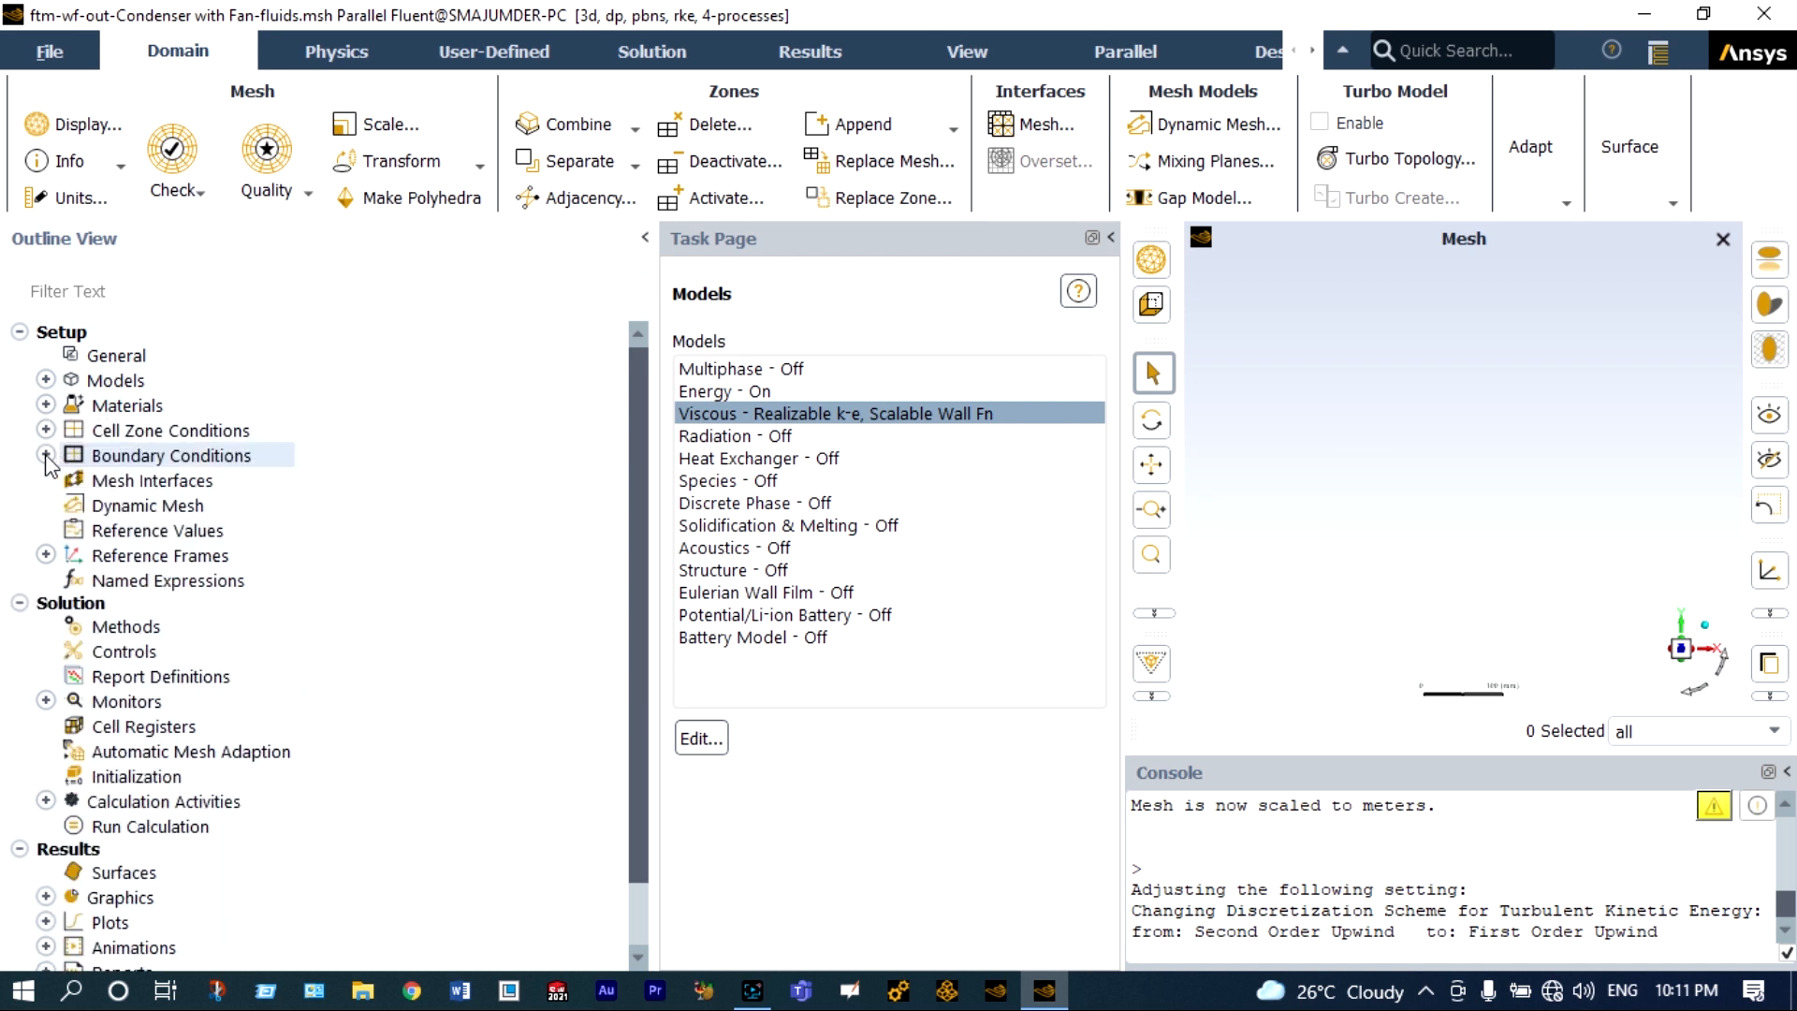
click(45, 455)
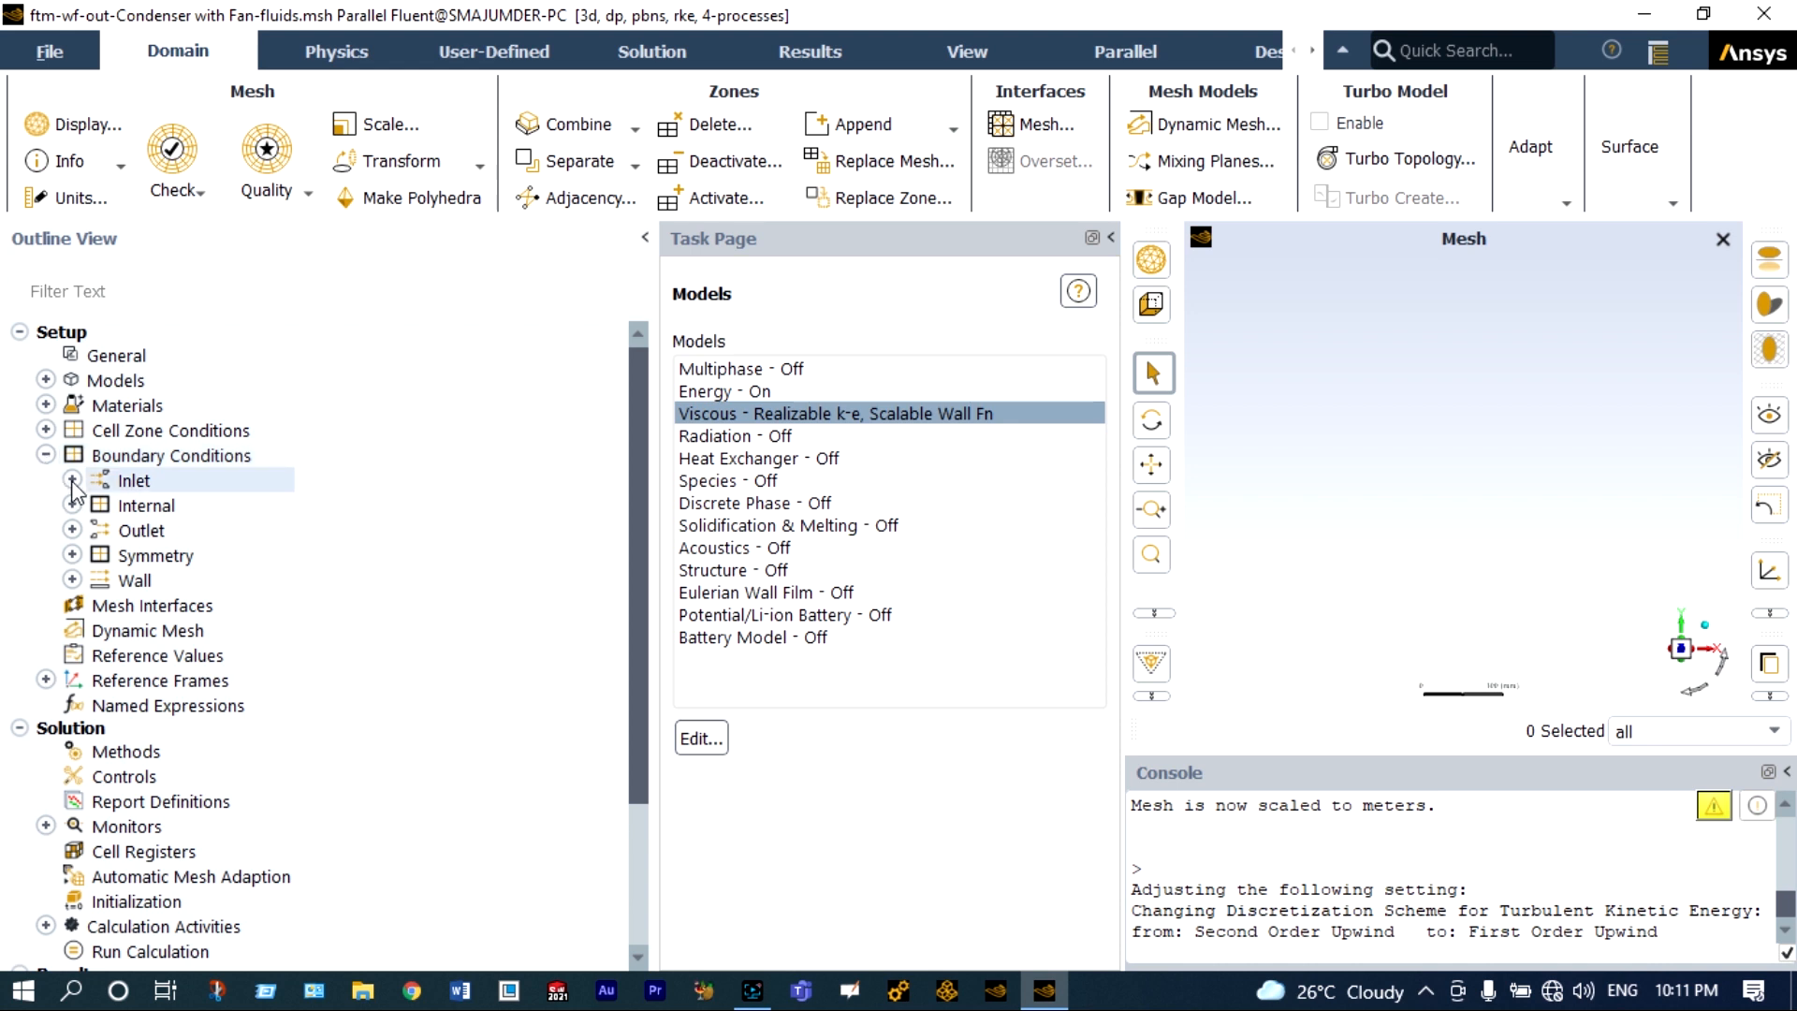
click(72, 480)
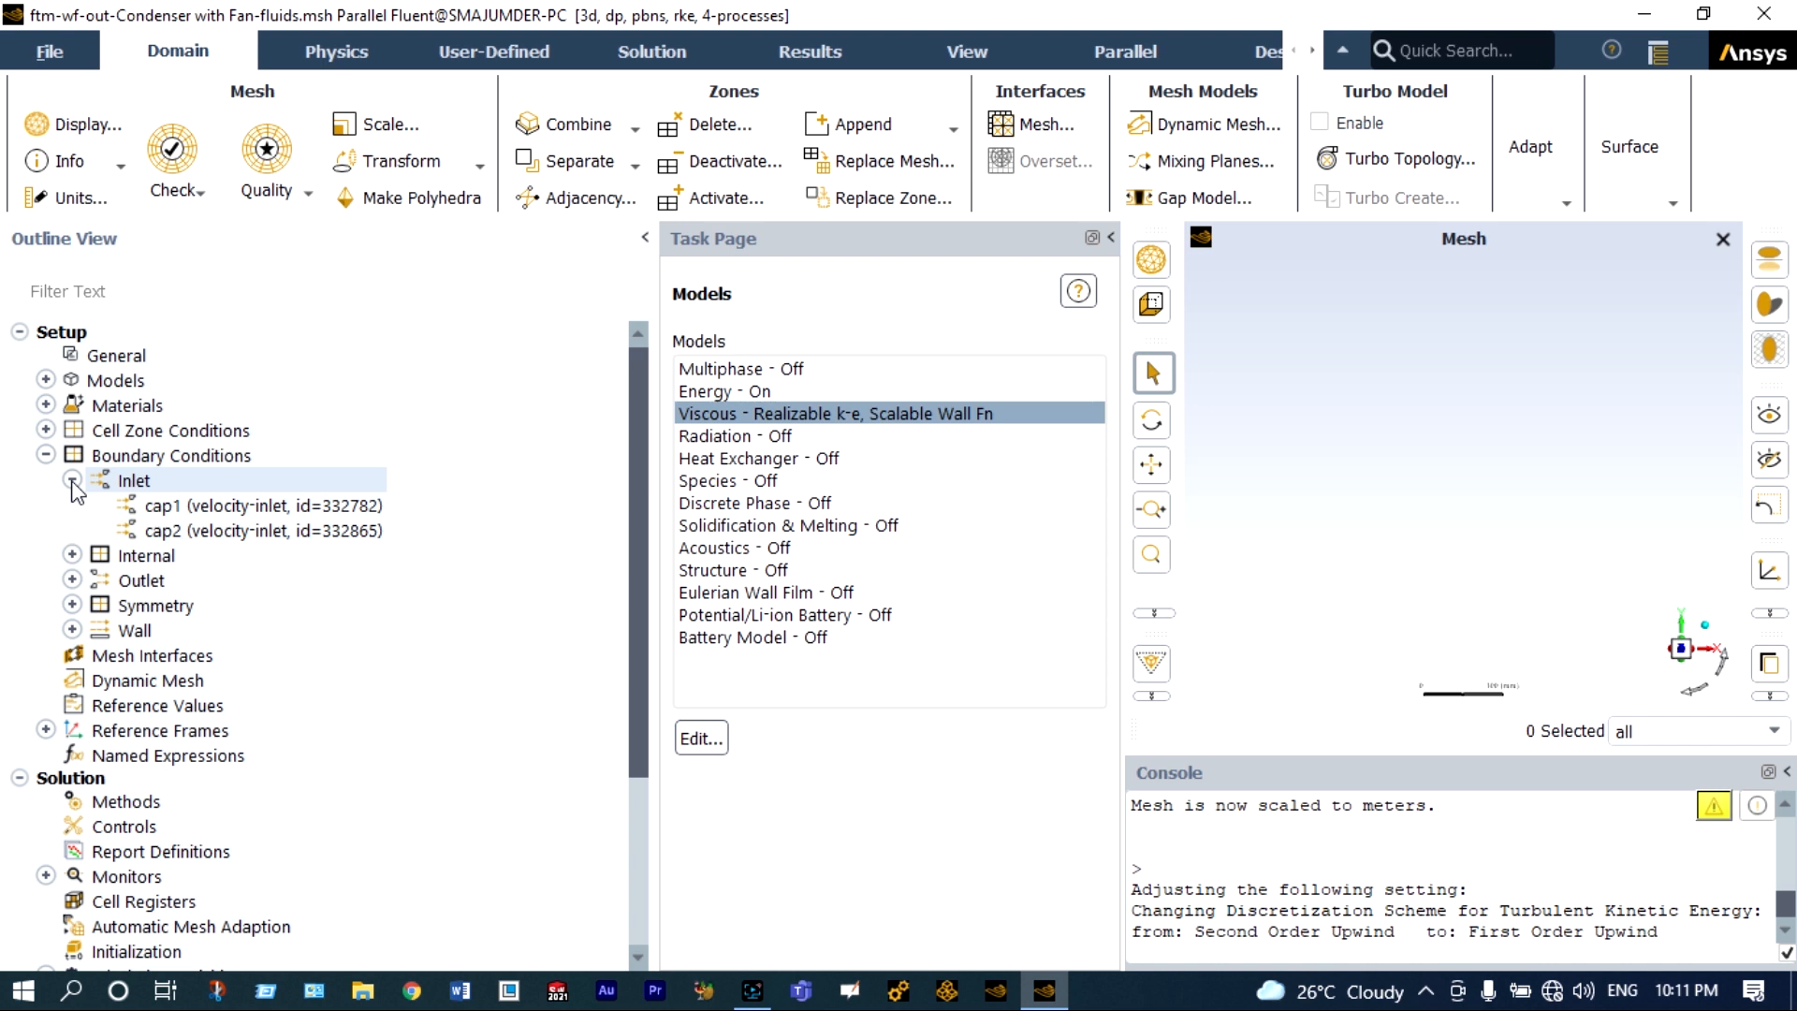
click(210, 505)
double_click(210, 505)
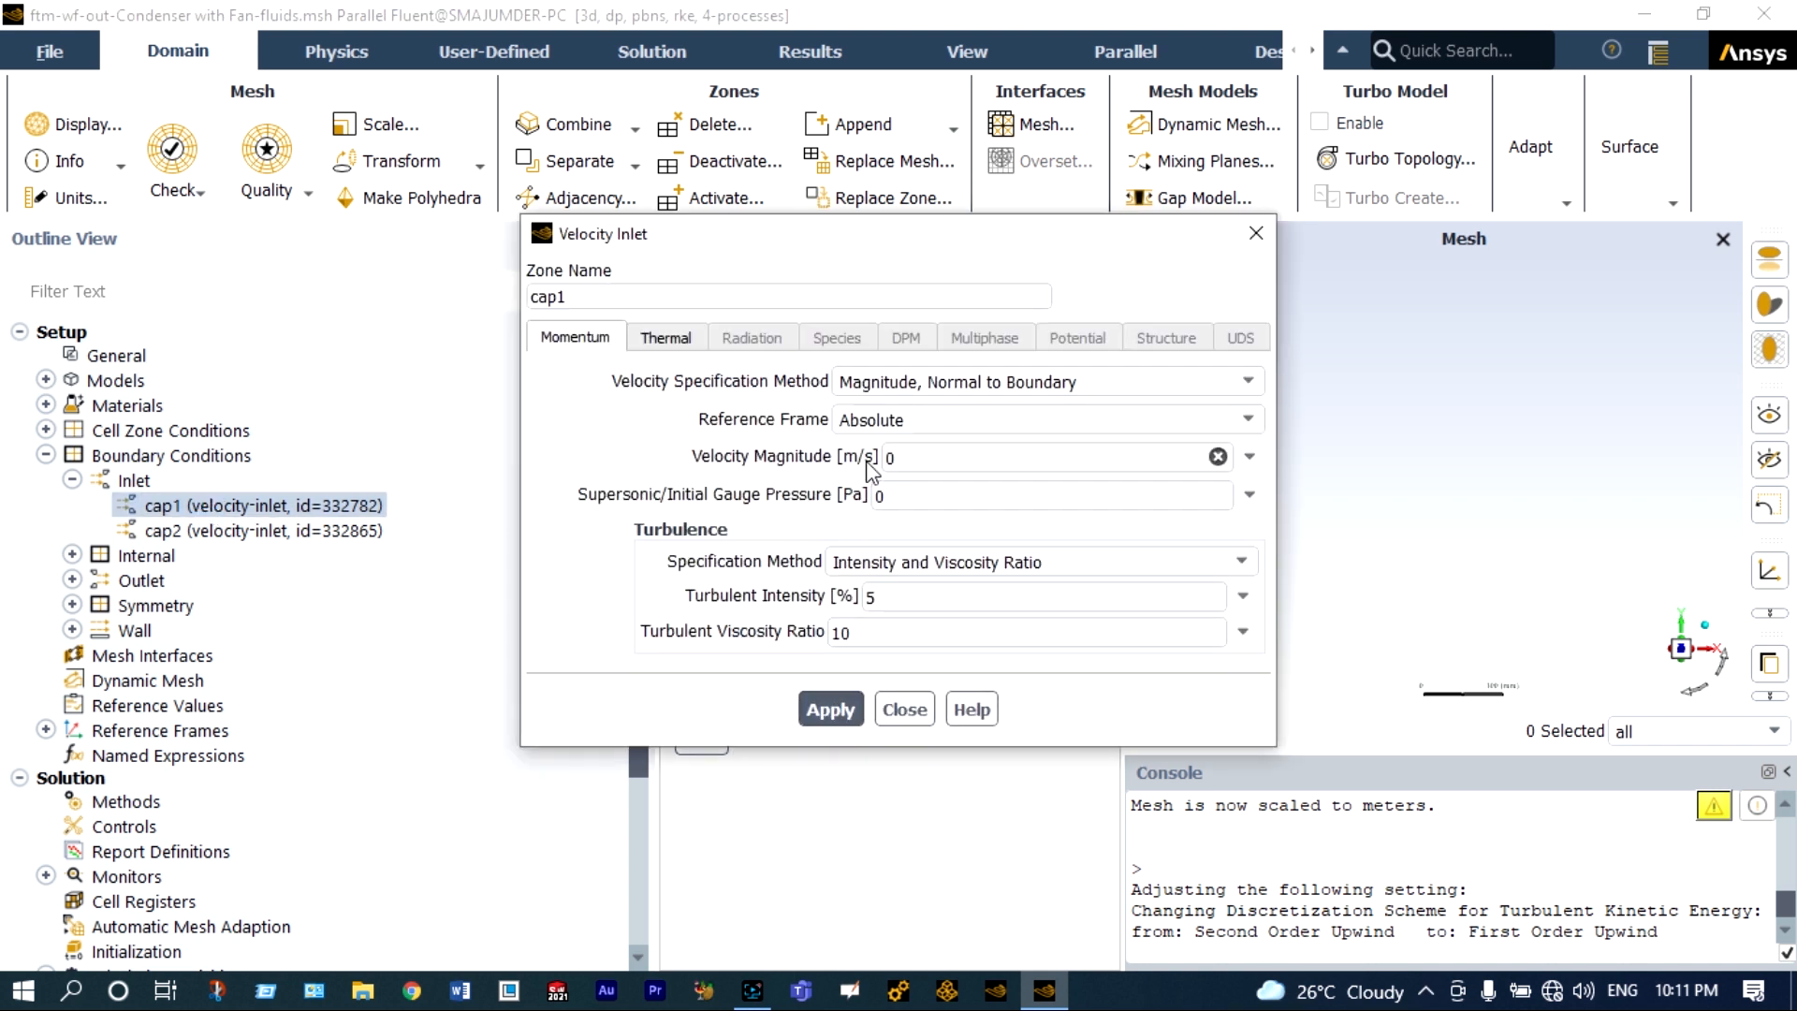
click(895, 456)
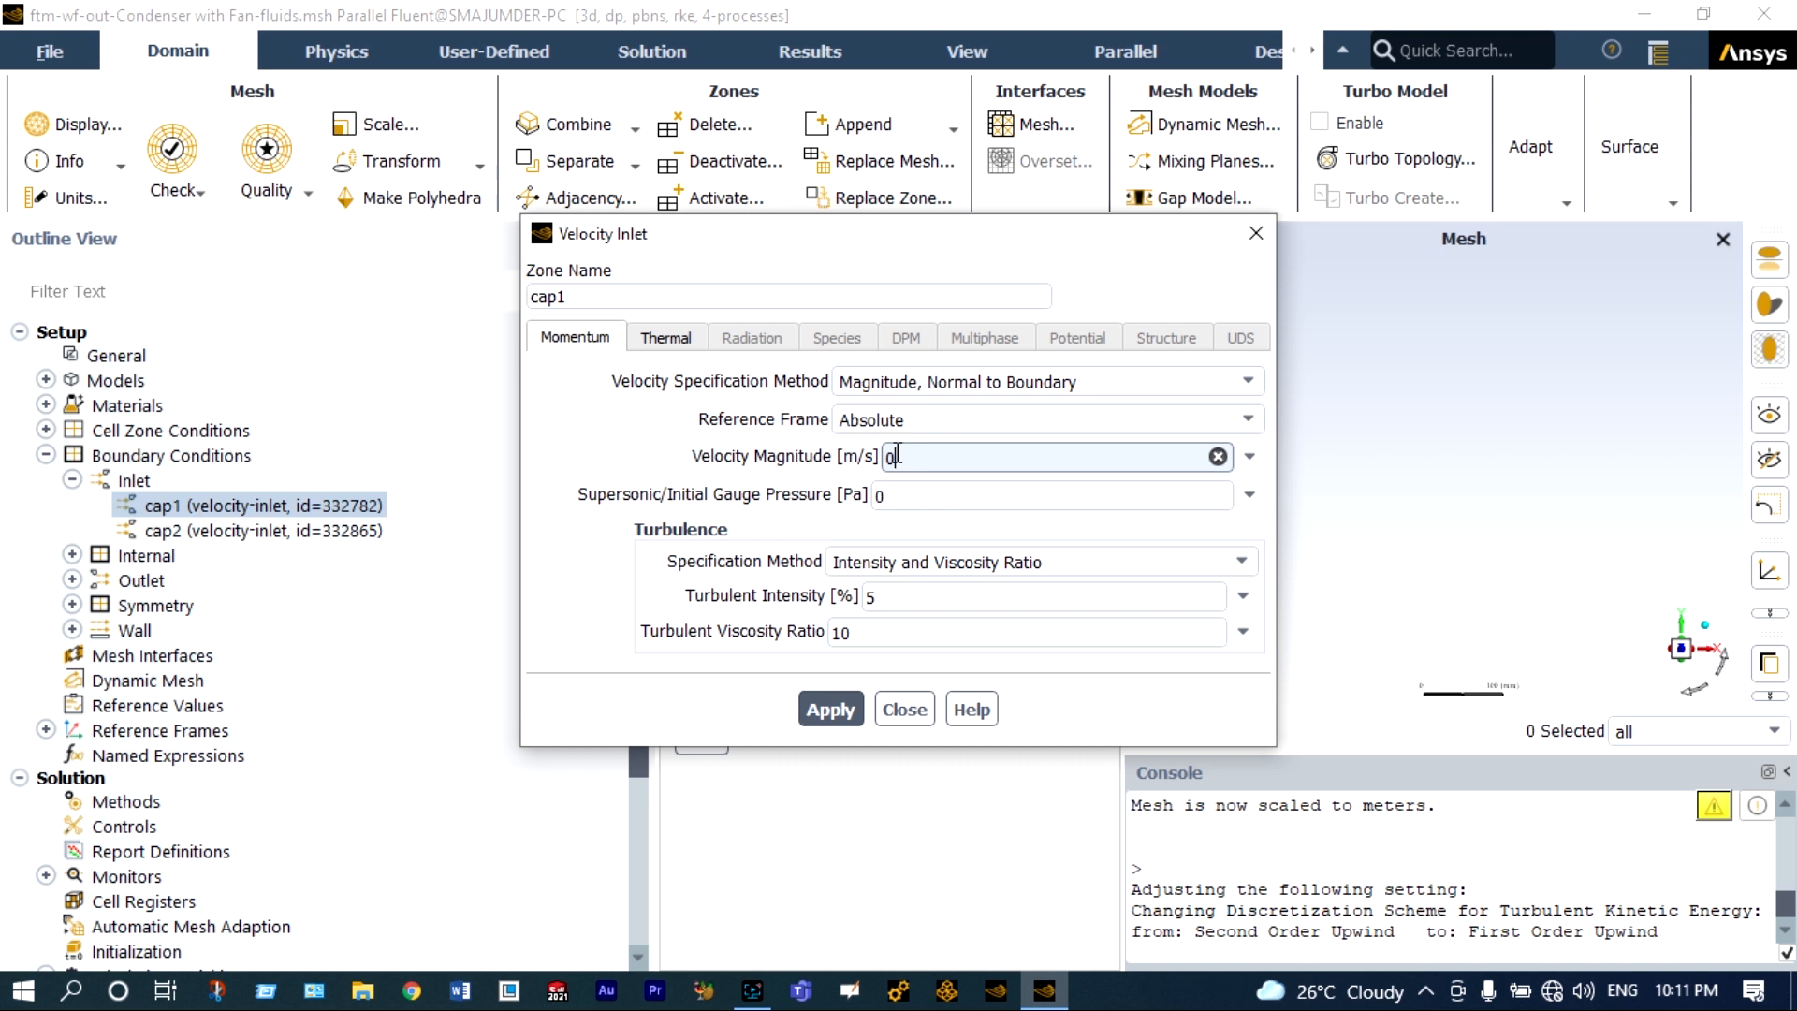
text(.1)
Set the supersonic/initial gauge pressure of the cap1 inlet to 2e5 Pa.
click(882, 494)
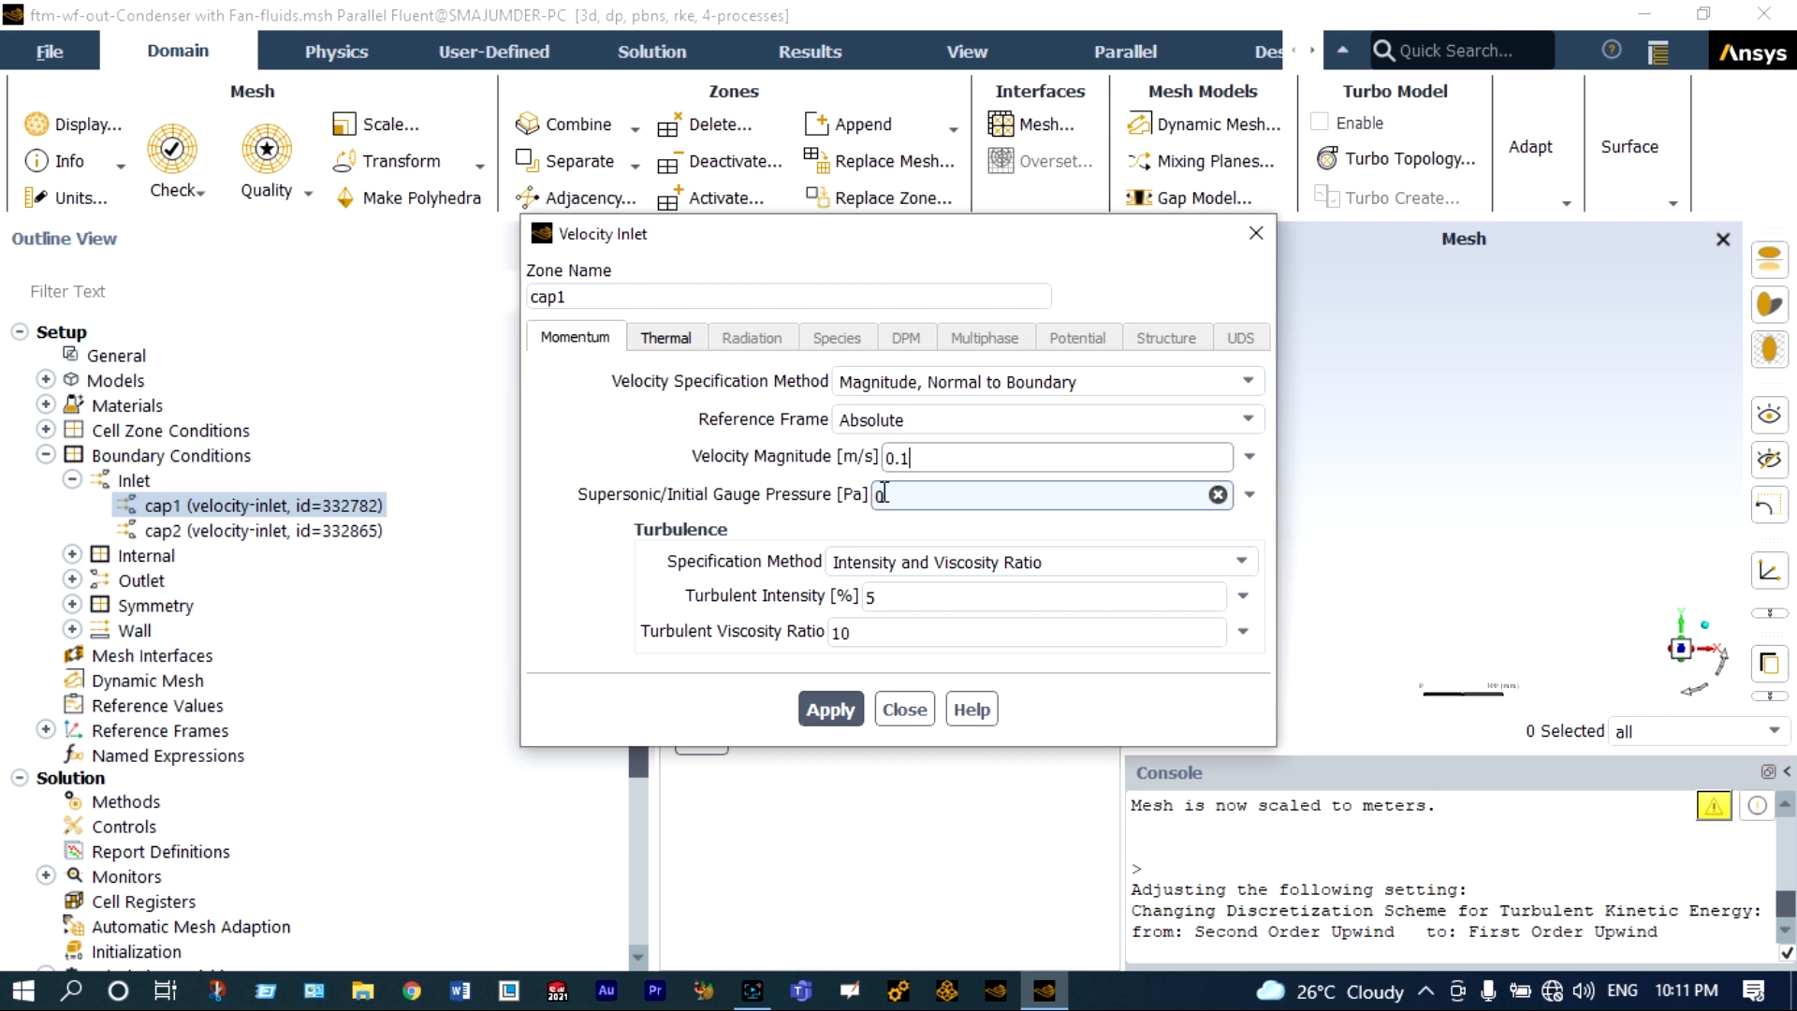
key(BackSpace)
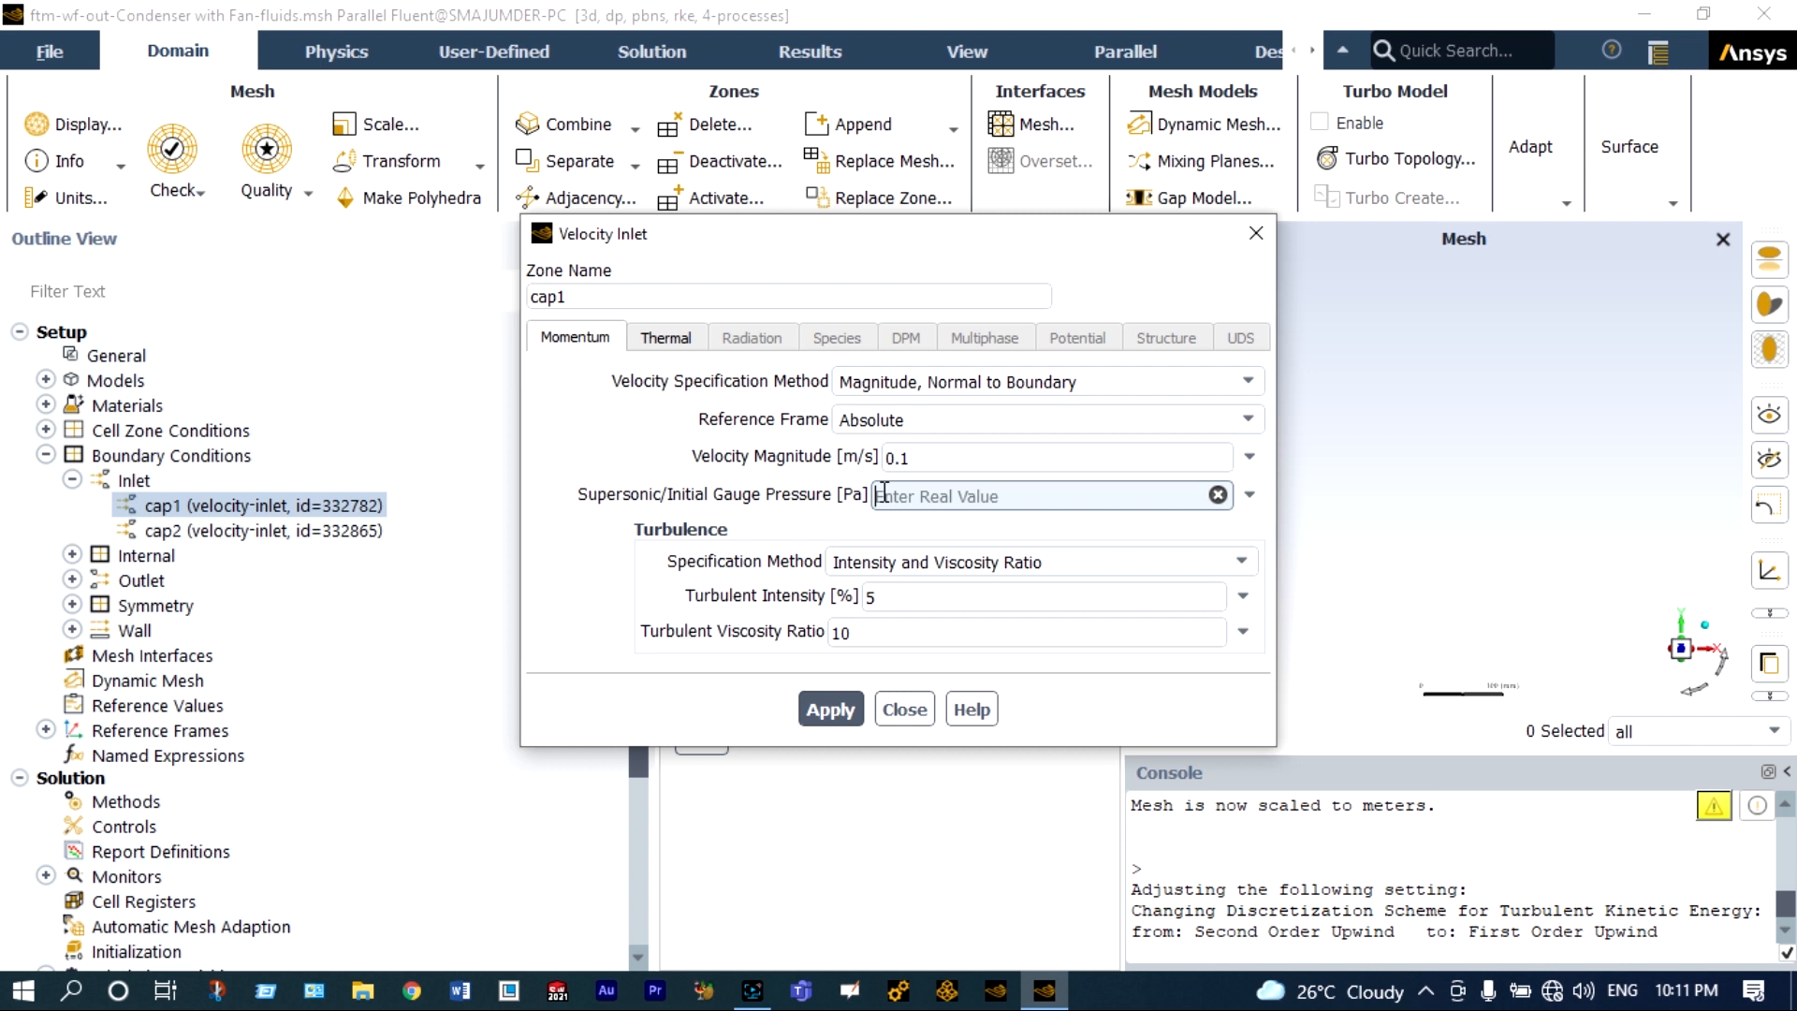
text(2e5)
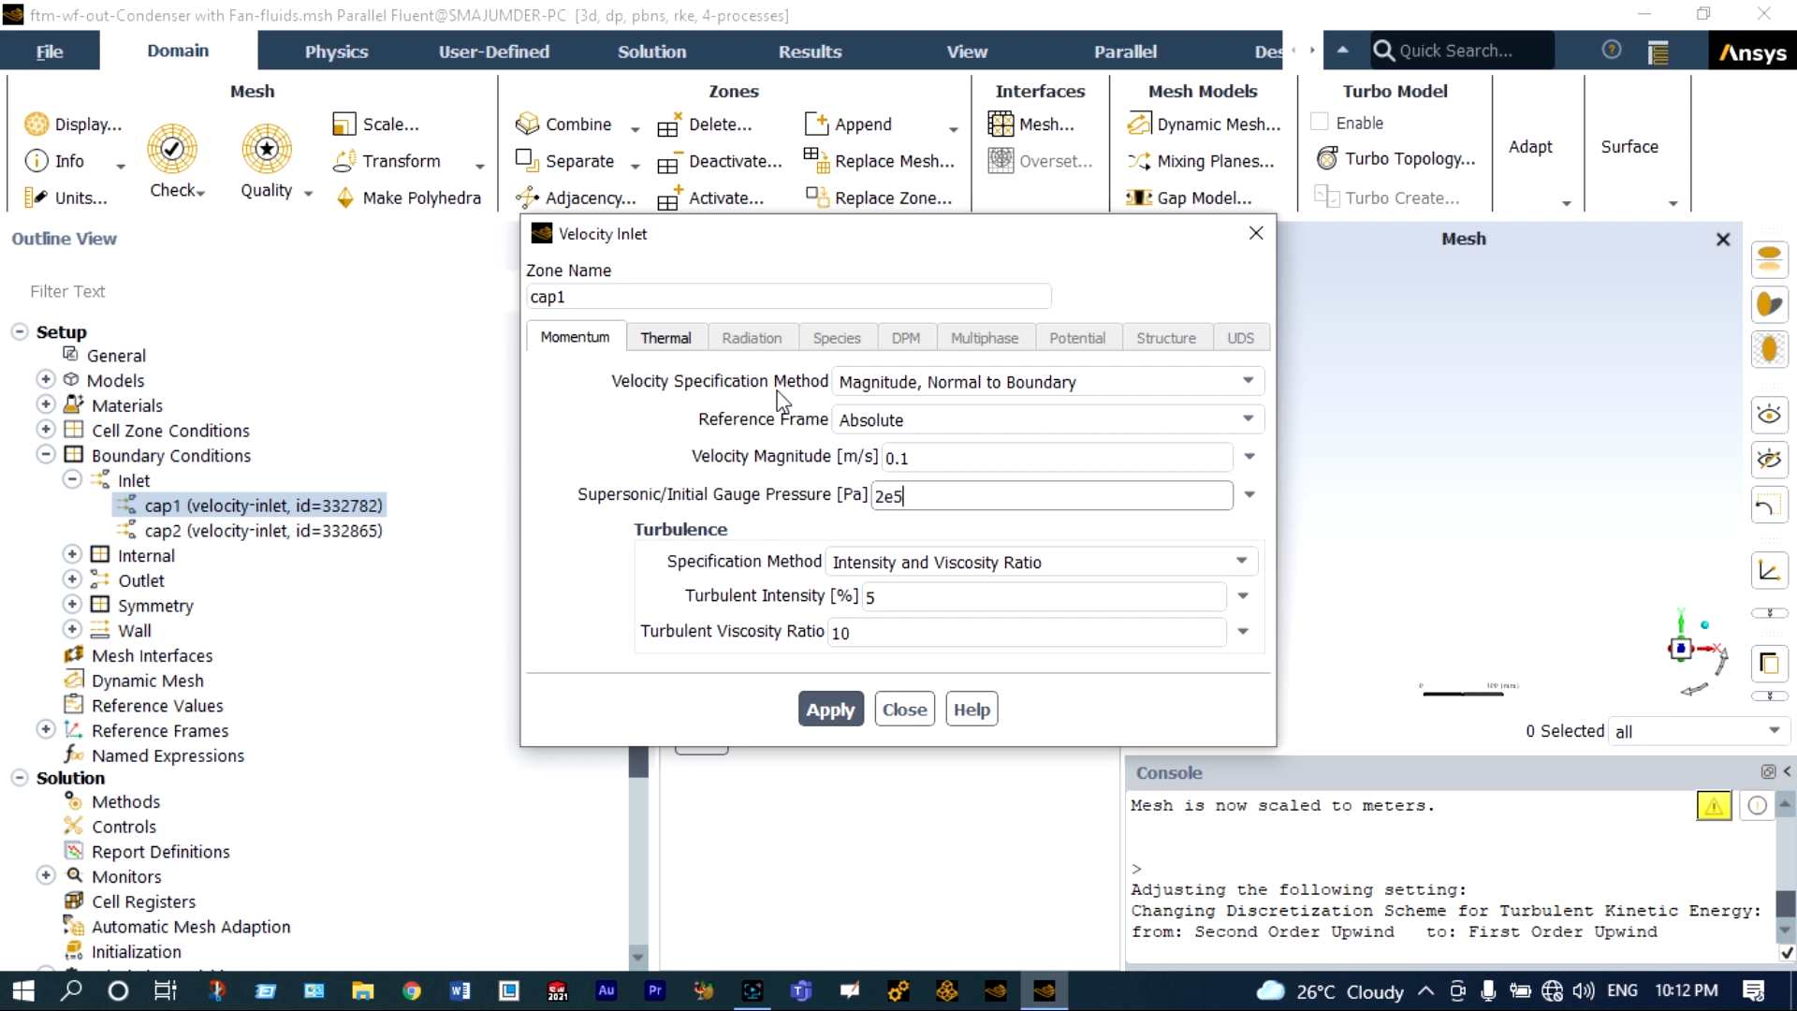
Set the cap1 inlet's temperature to 75 °C and apply the boundary condition.
click(666, 338)
text(75)
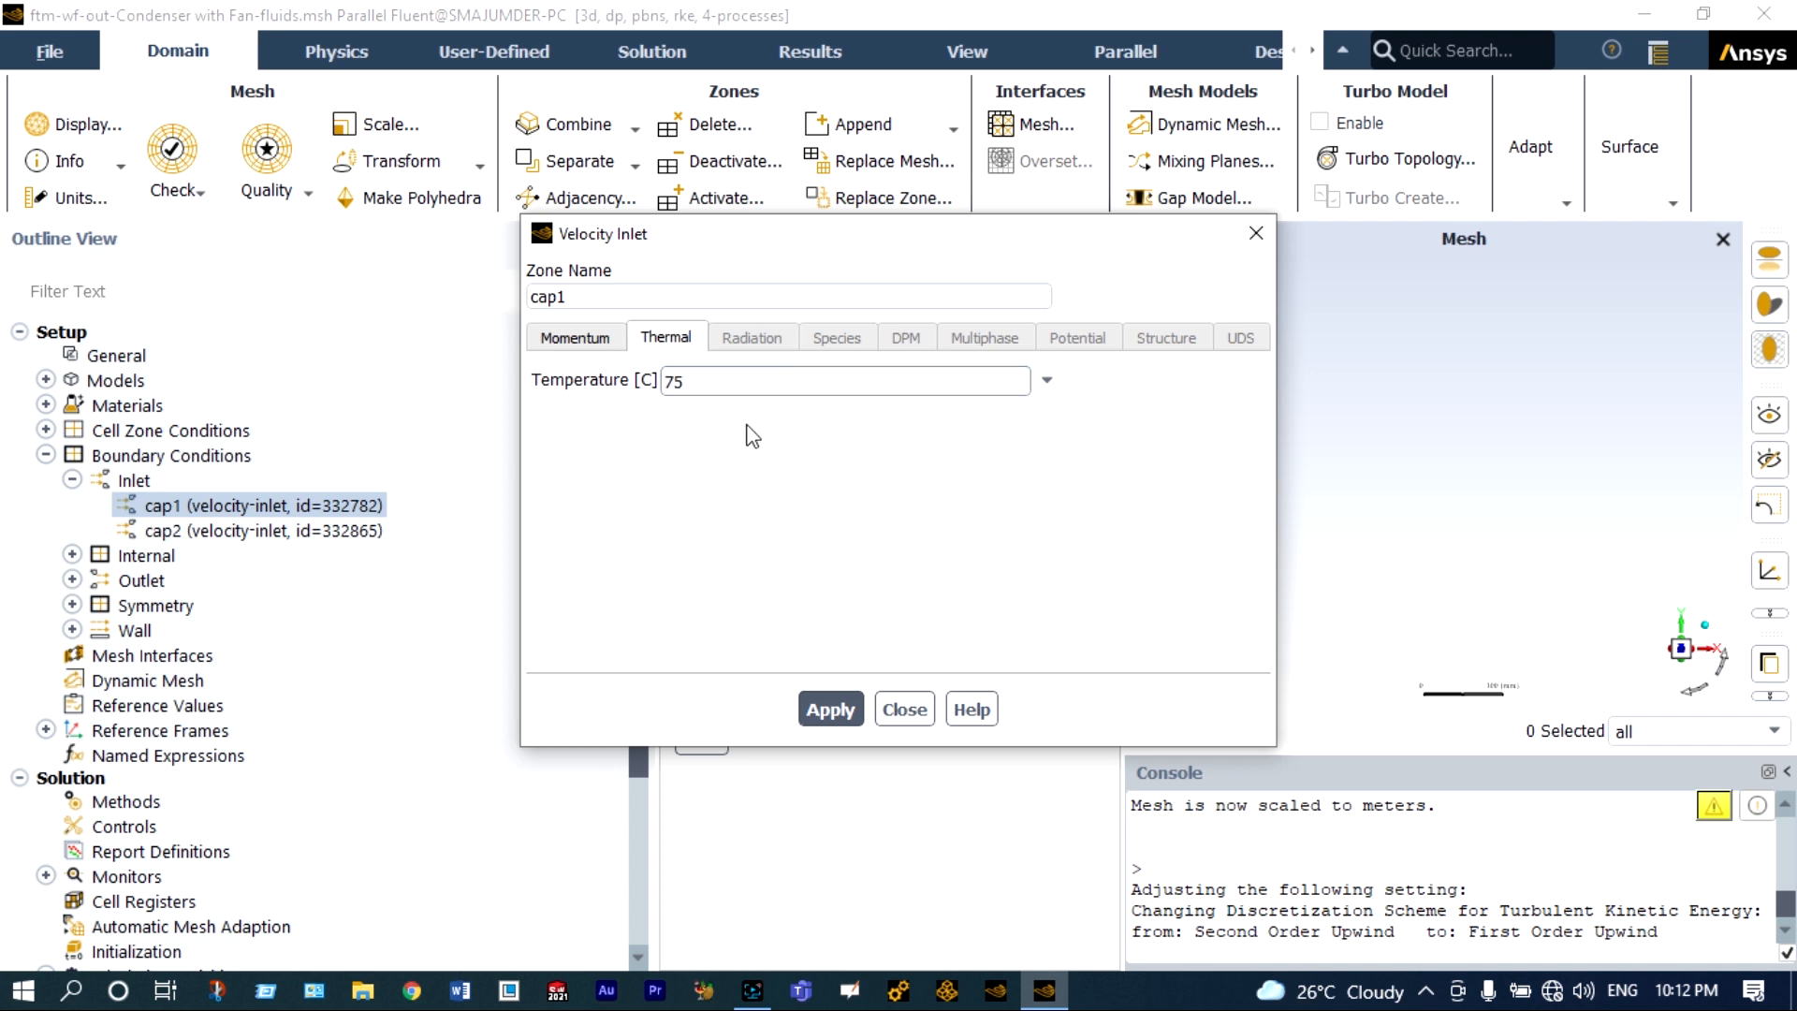
click(845, 708)
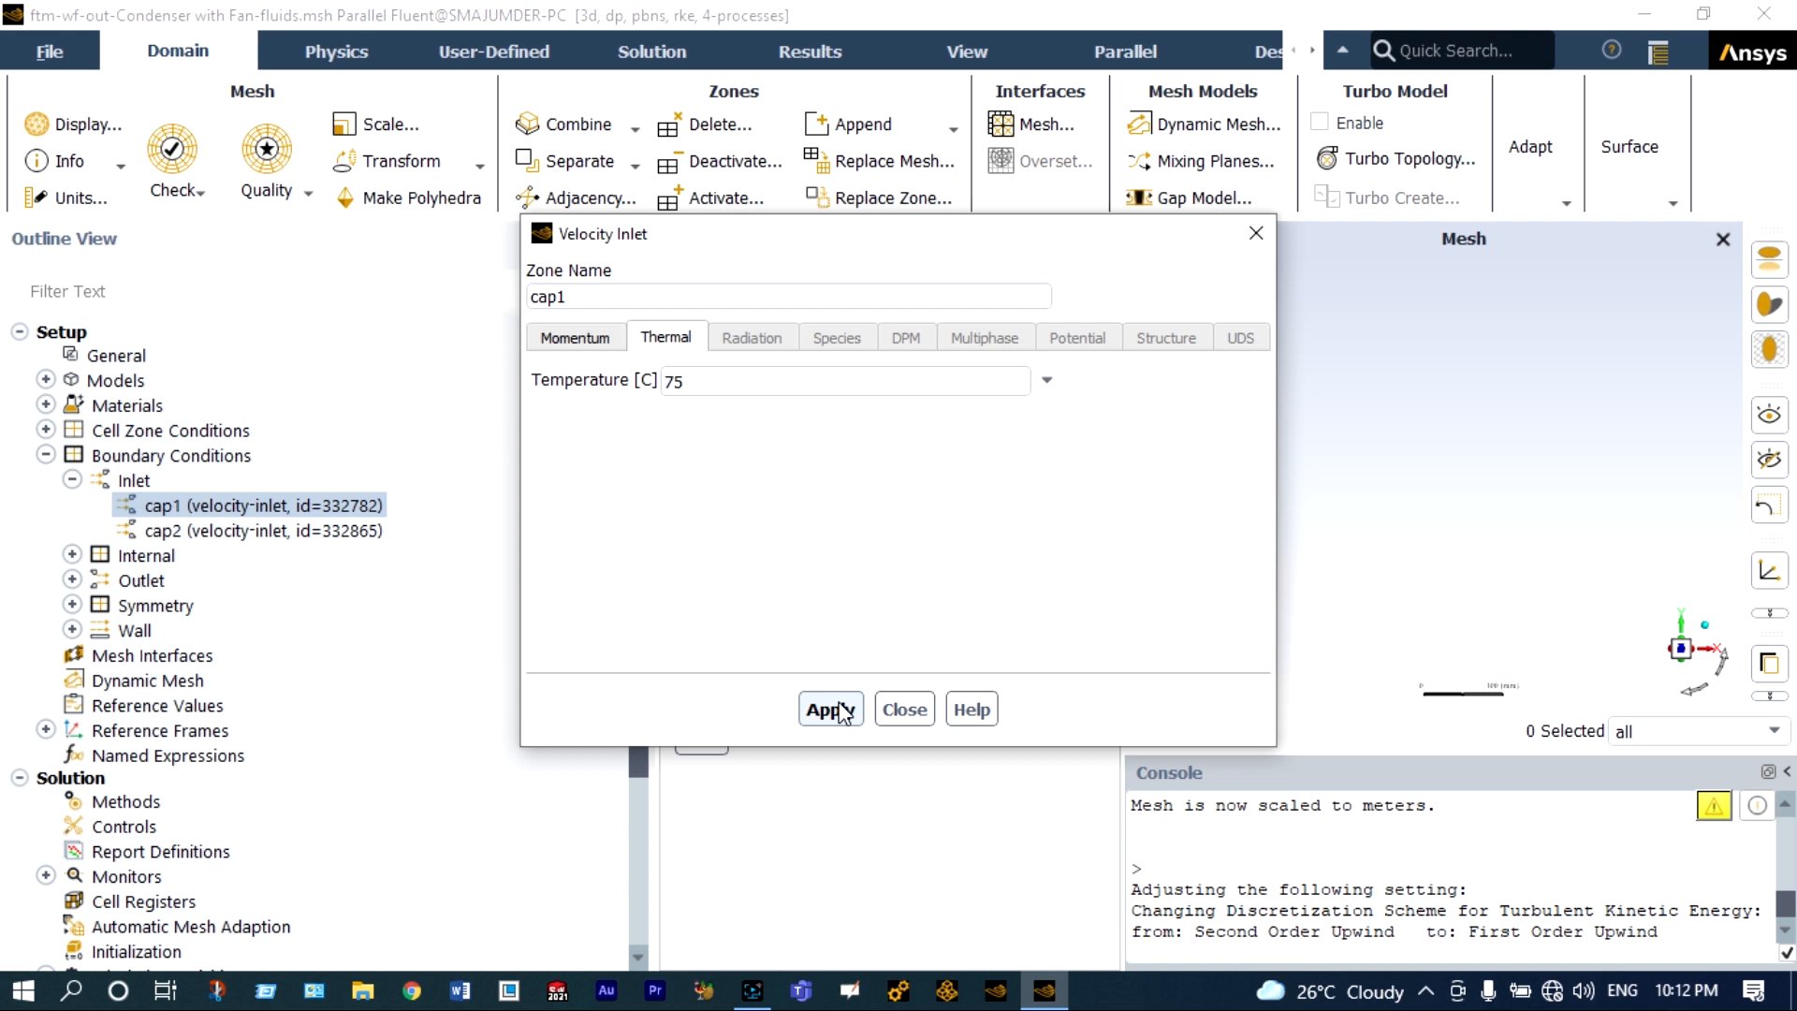
click(836, 711)
click(901, 712)
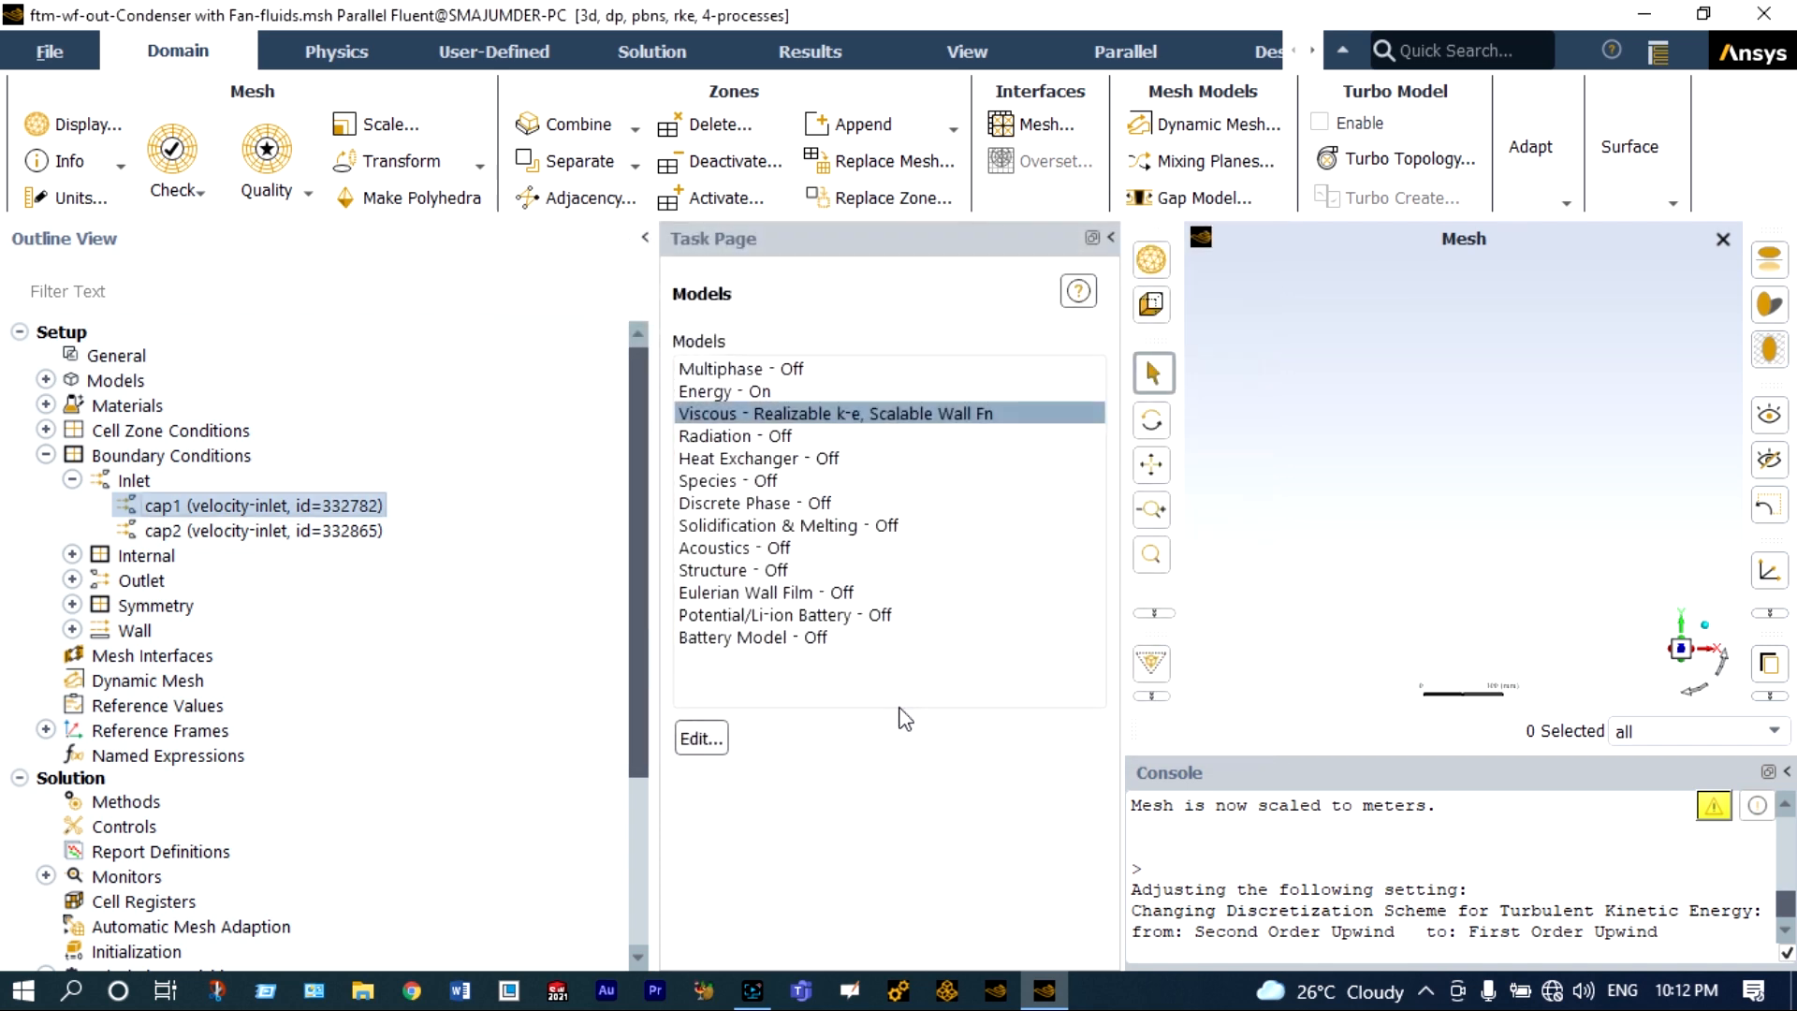
Open the cap2 velocity inlet boundary condition and set its velocity magnitude to 0.01 m/s.
click(333, 530)
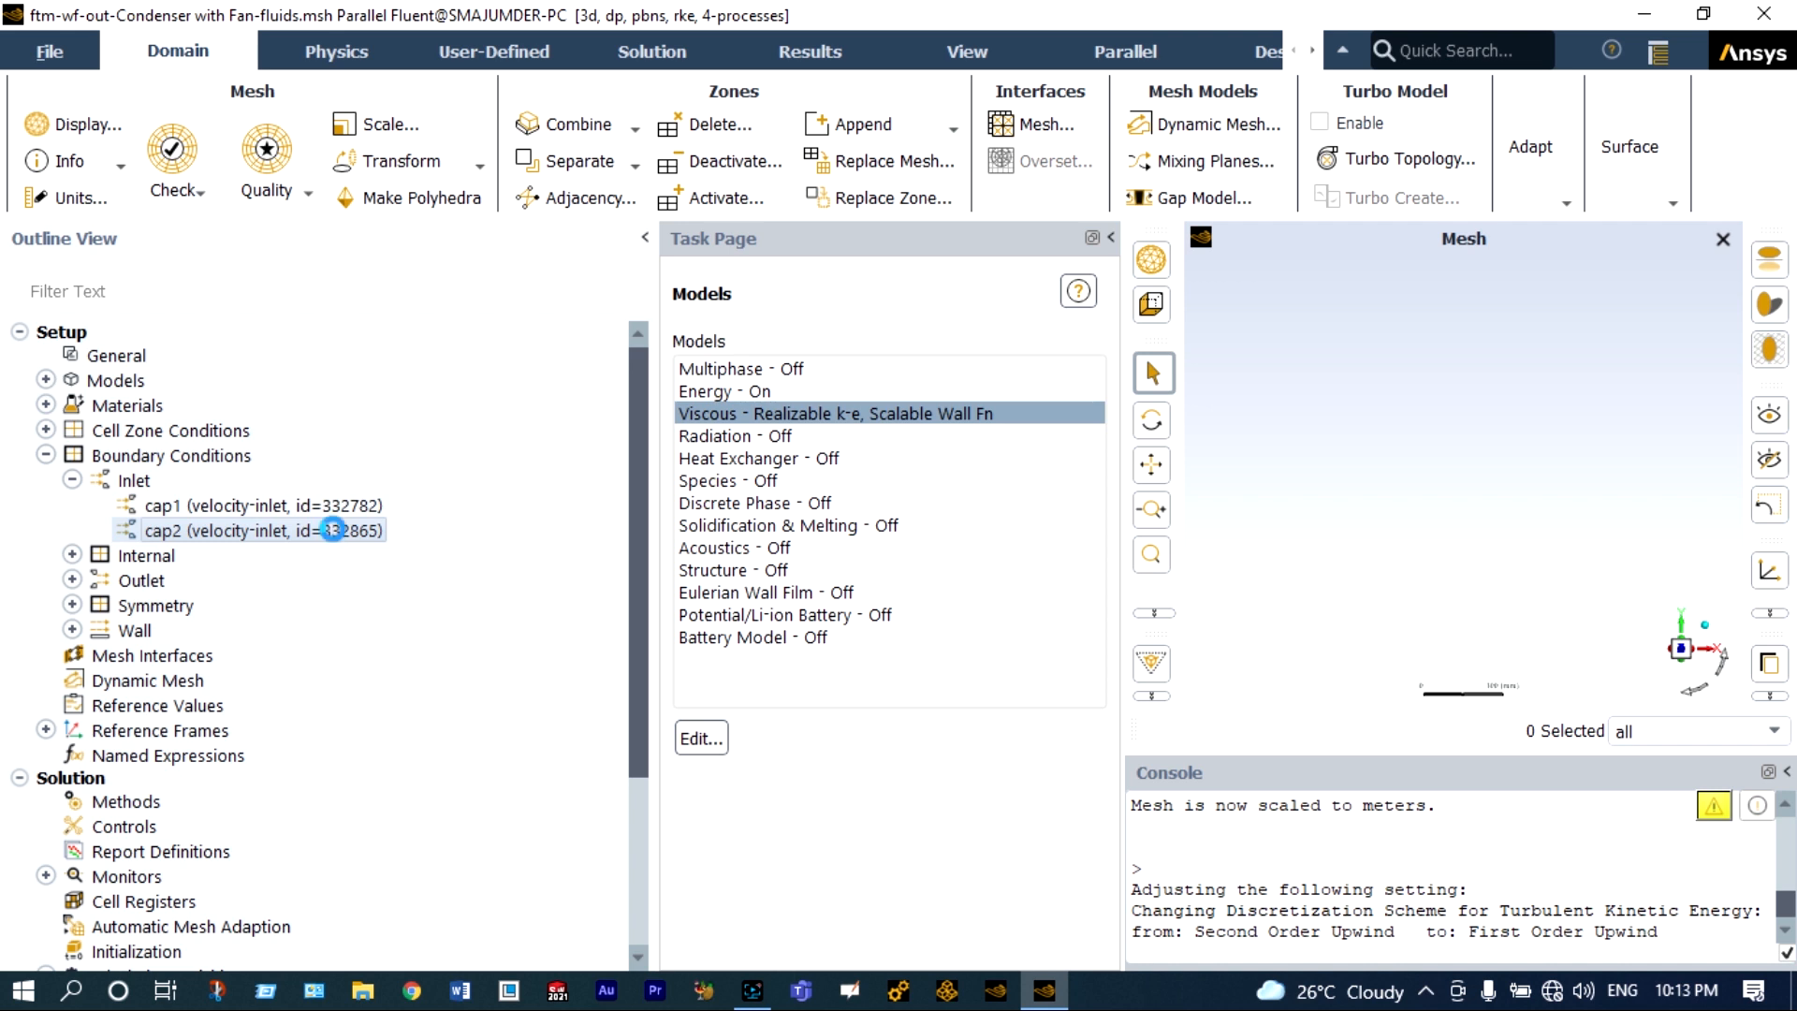
double_click(334, 530)
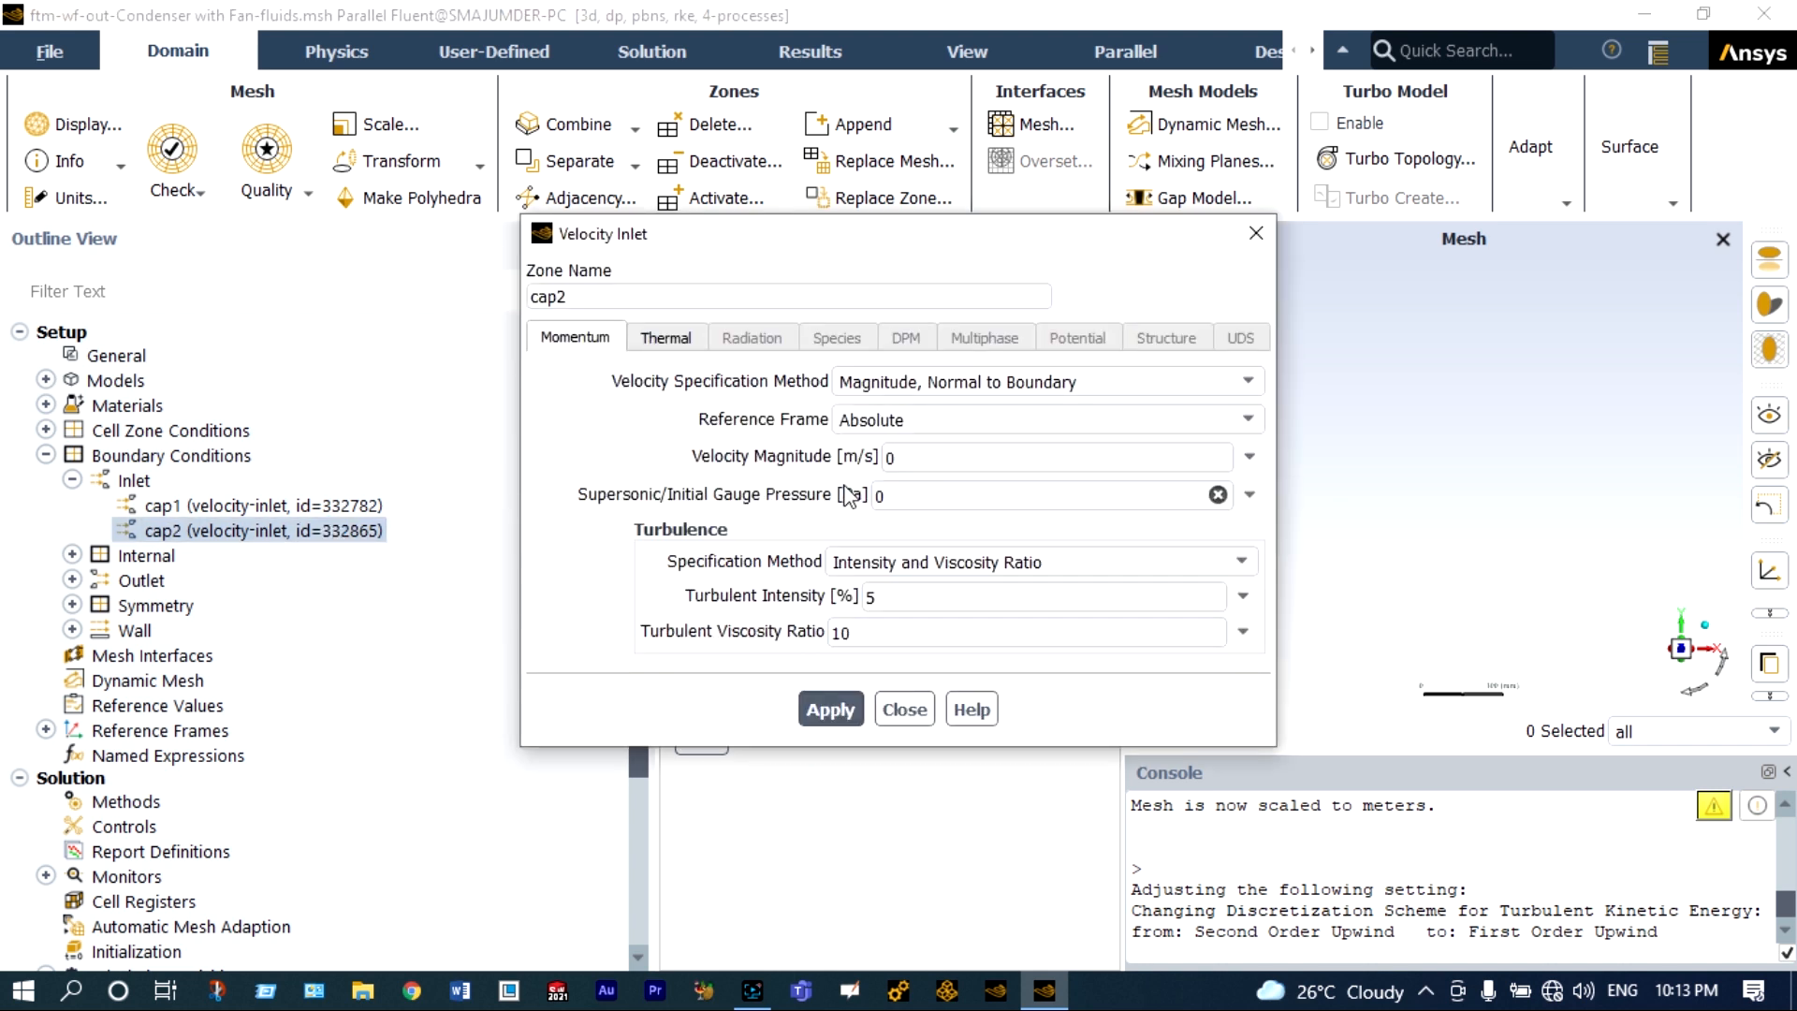
click(913, 458)
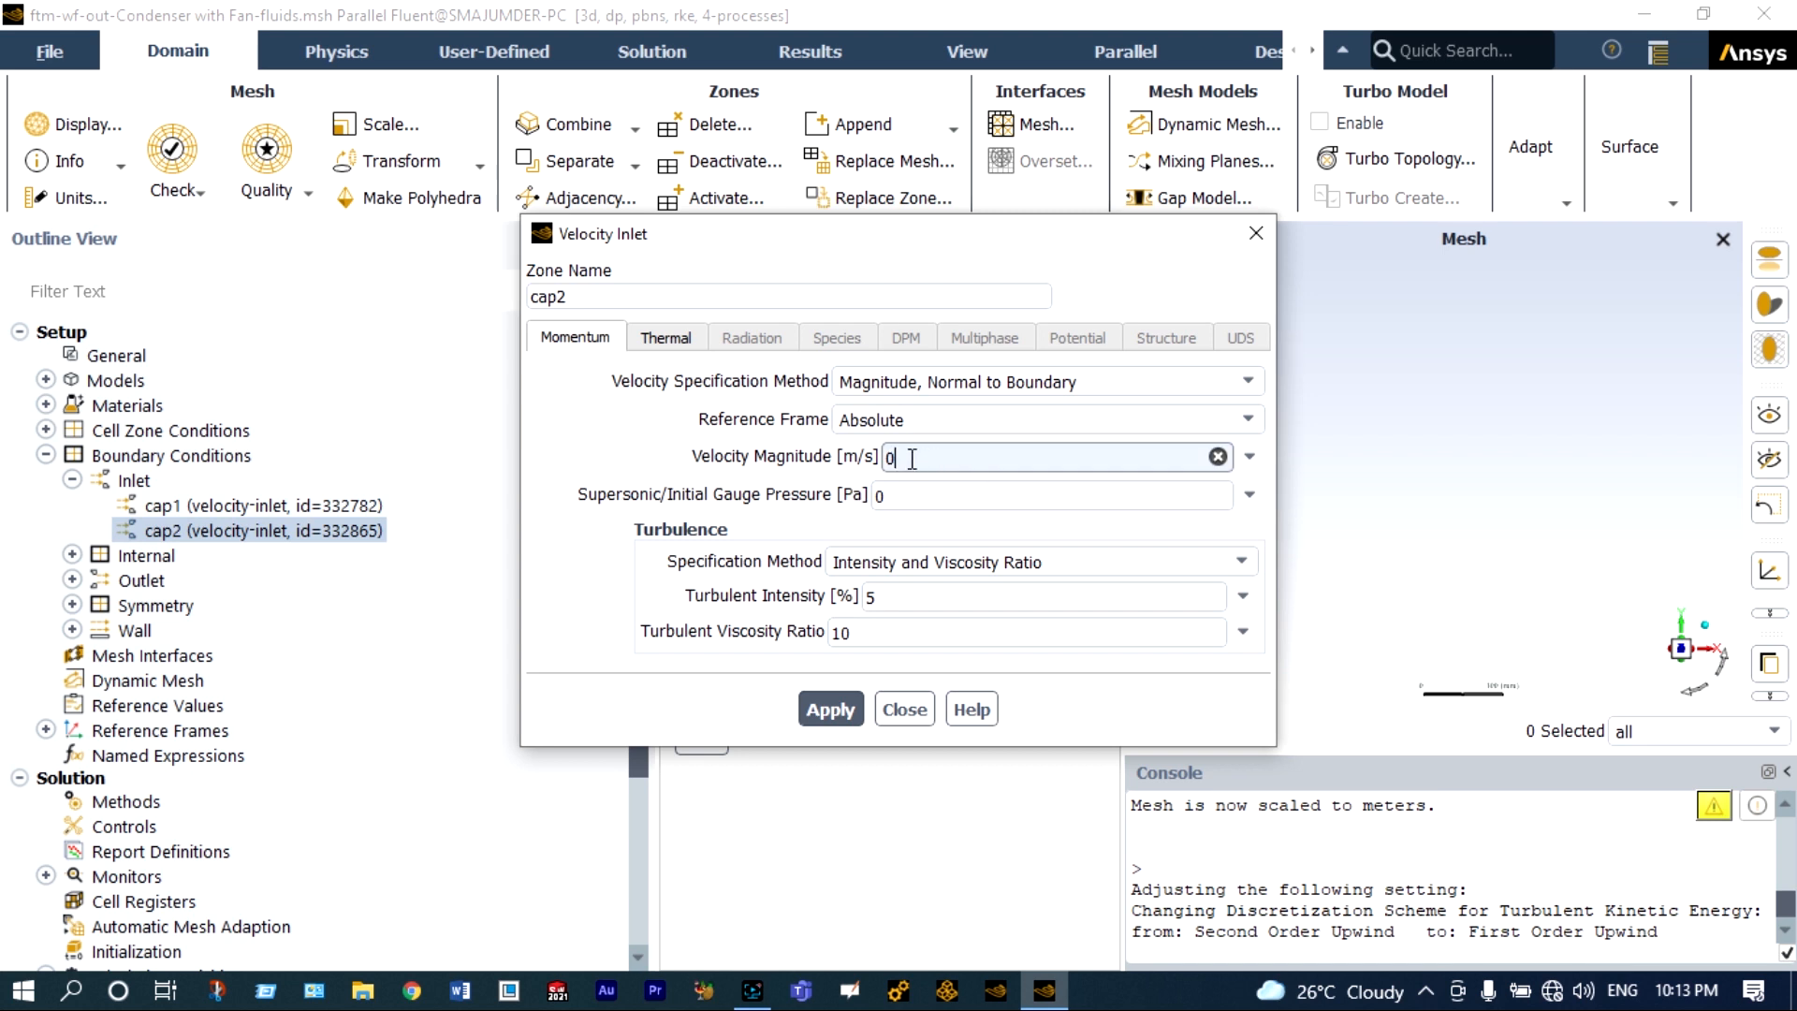
text(.01)
Set the cap2 inlet's temperature to 20 °C and apply the boundary condition.
click(686, 339)
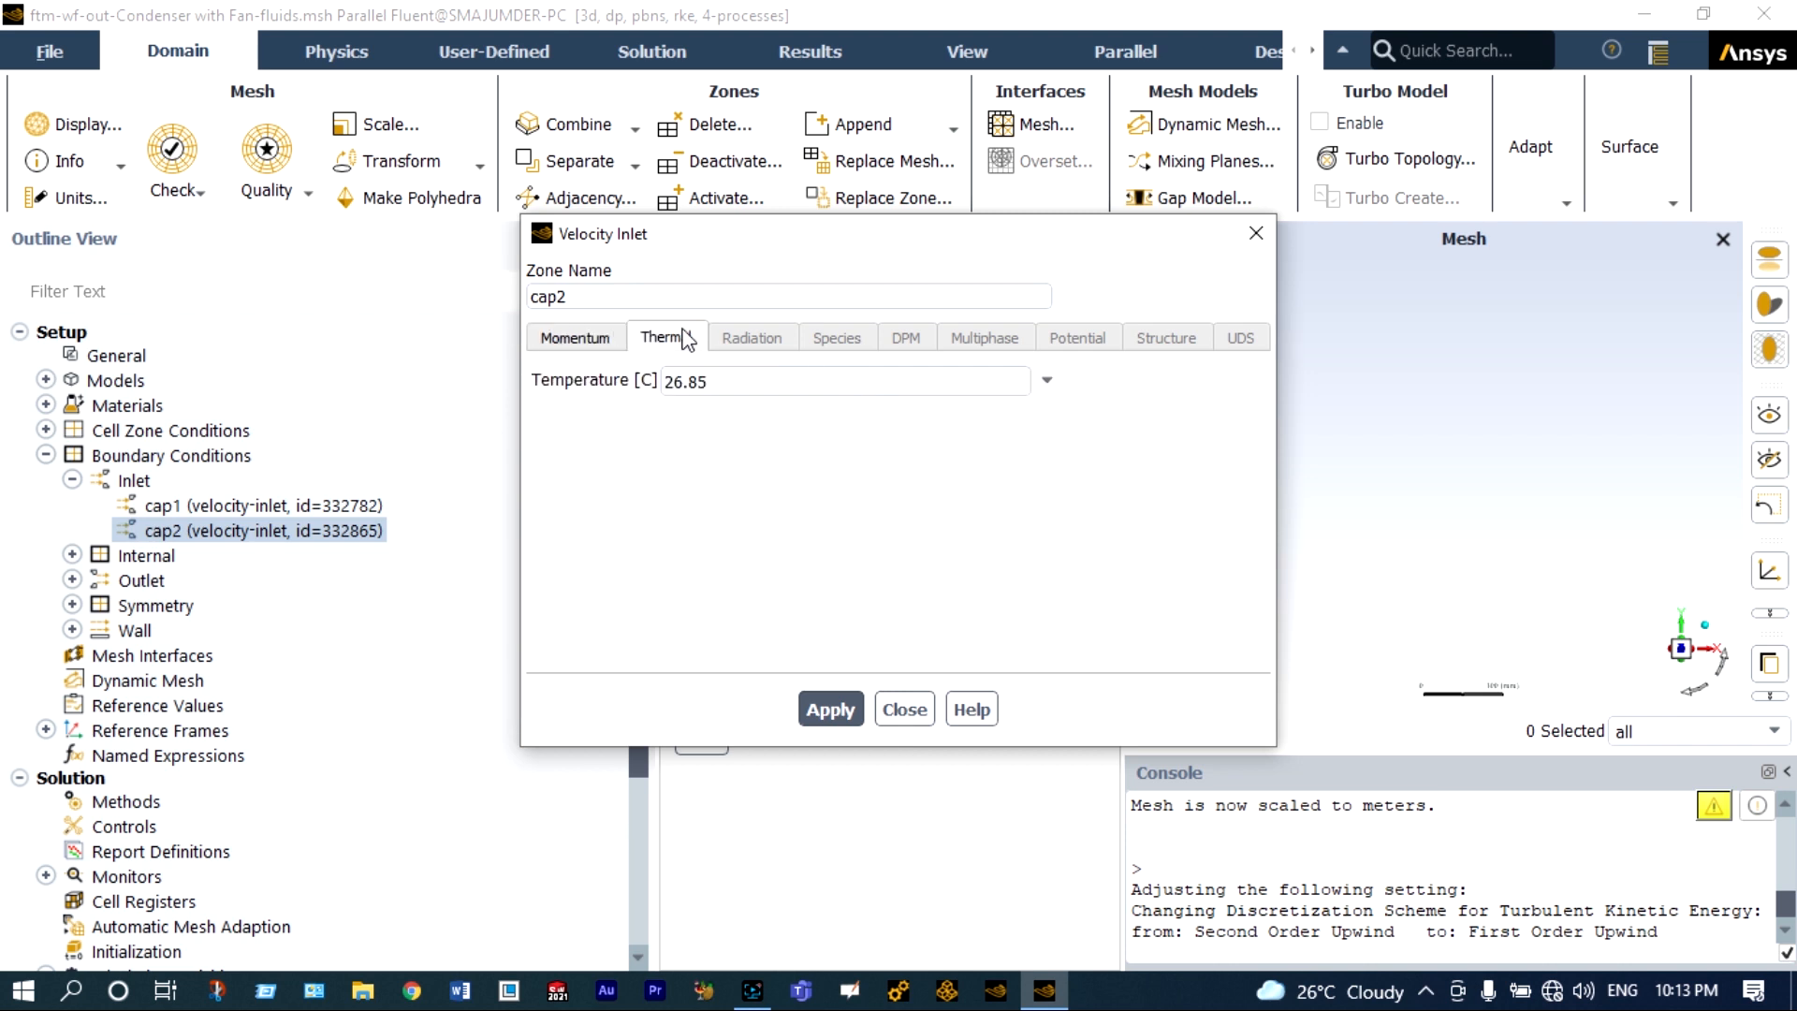
click(727, 378)
key(ctrl+a)
text(20)
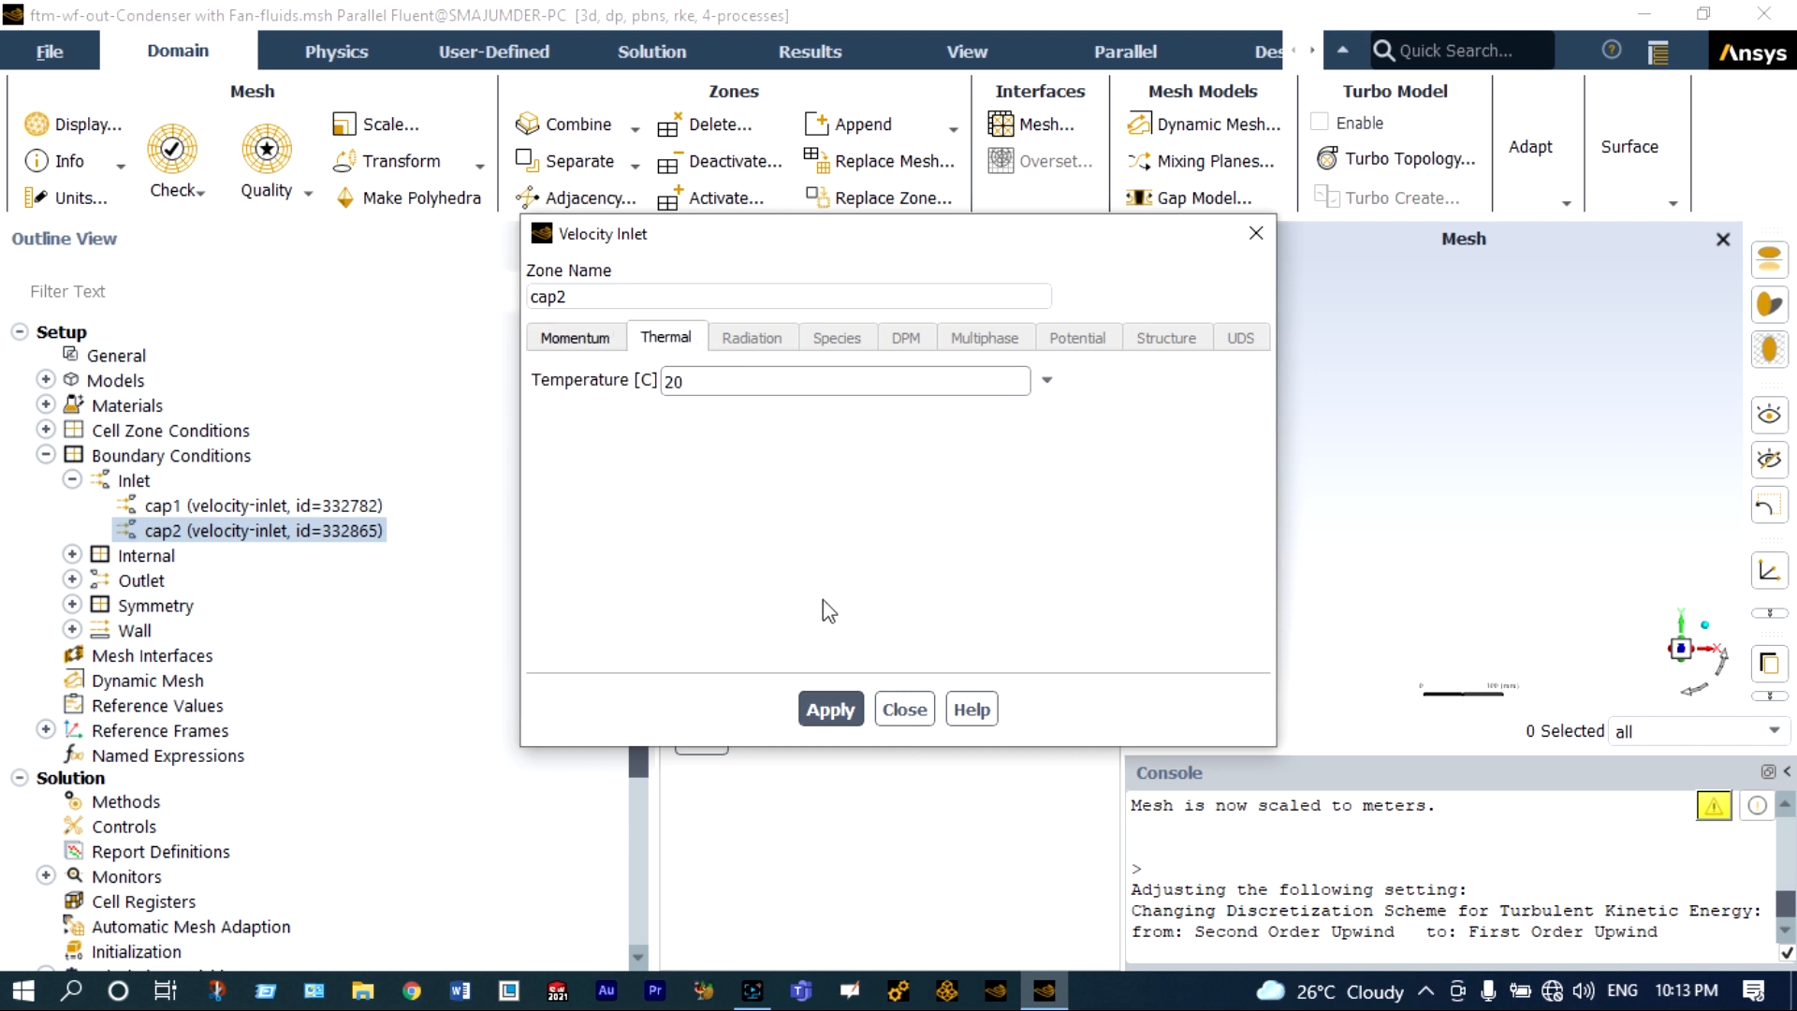
click(834, 708)
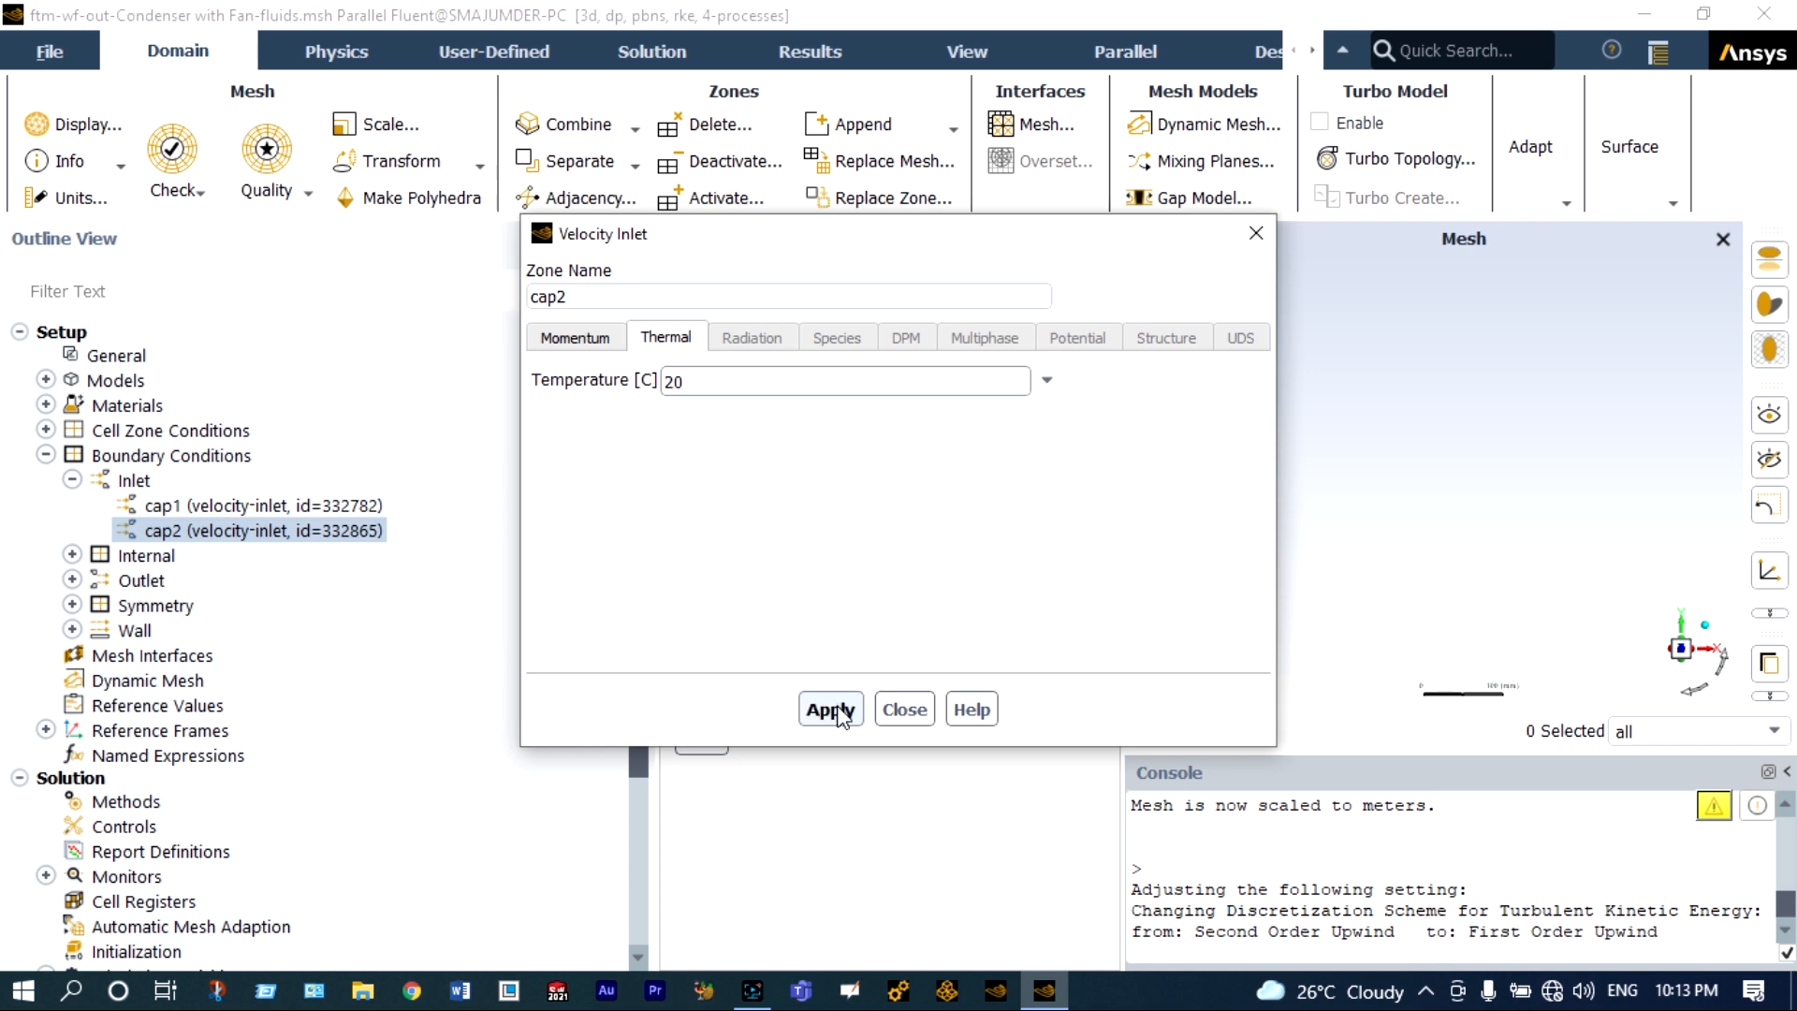
click(904, 709)
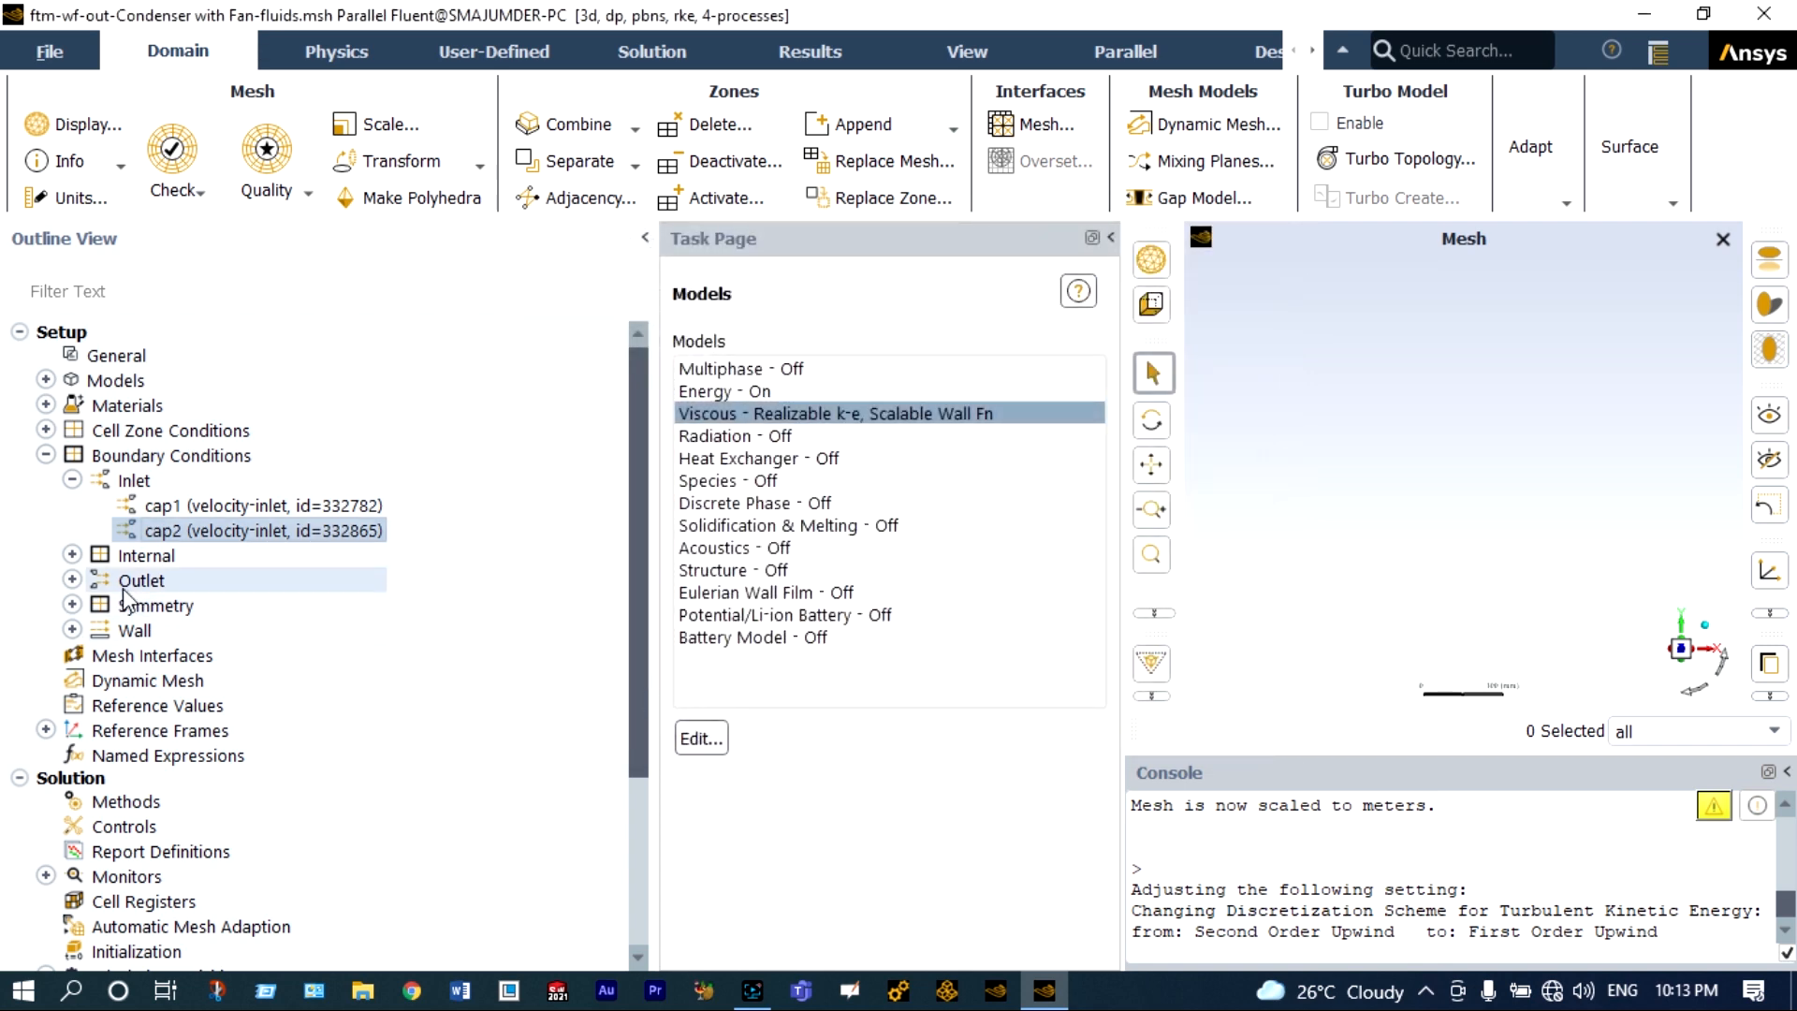
Open the cap3 pressure outlet boundary condition and apply it with its default settings.
click(75, 578)
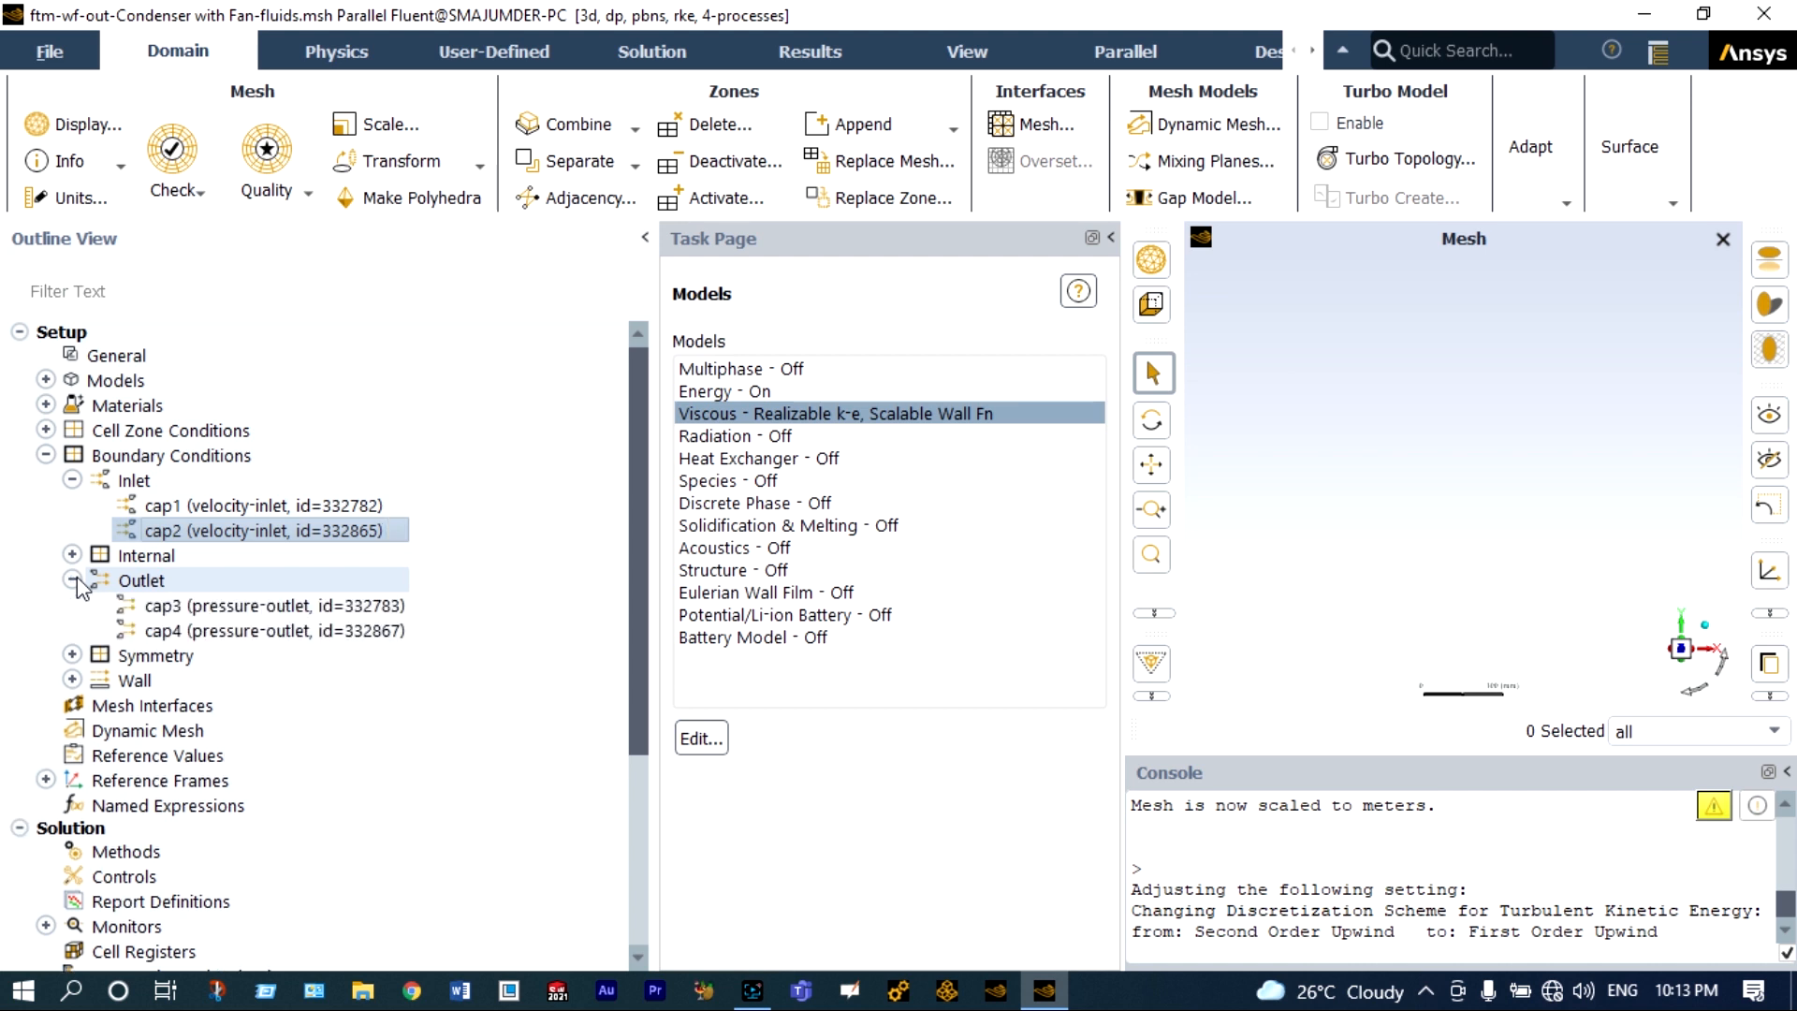
click(176, 608)
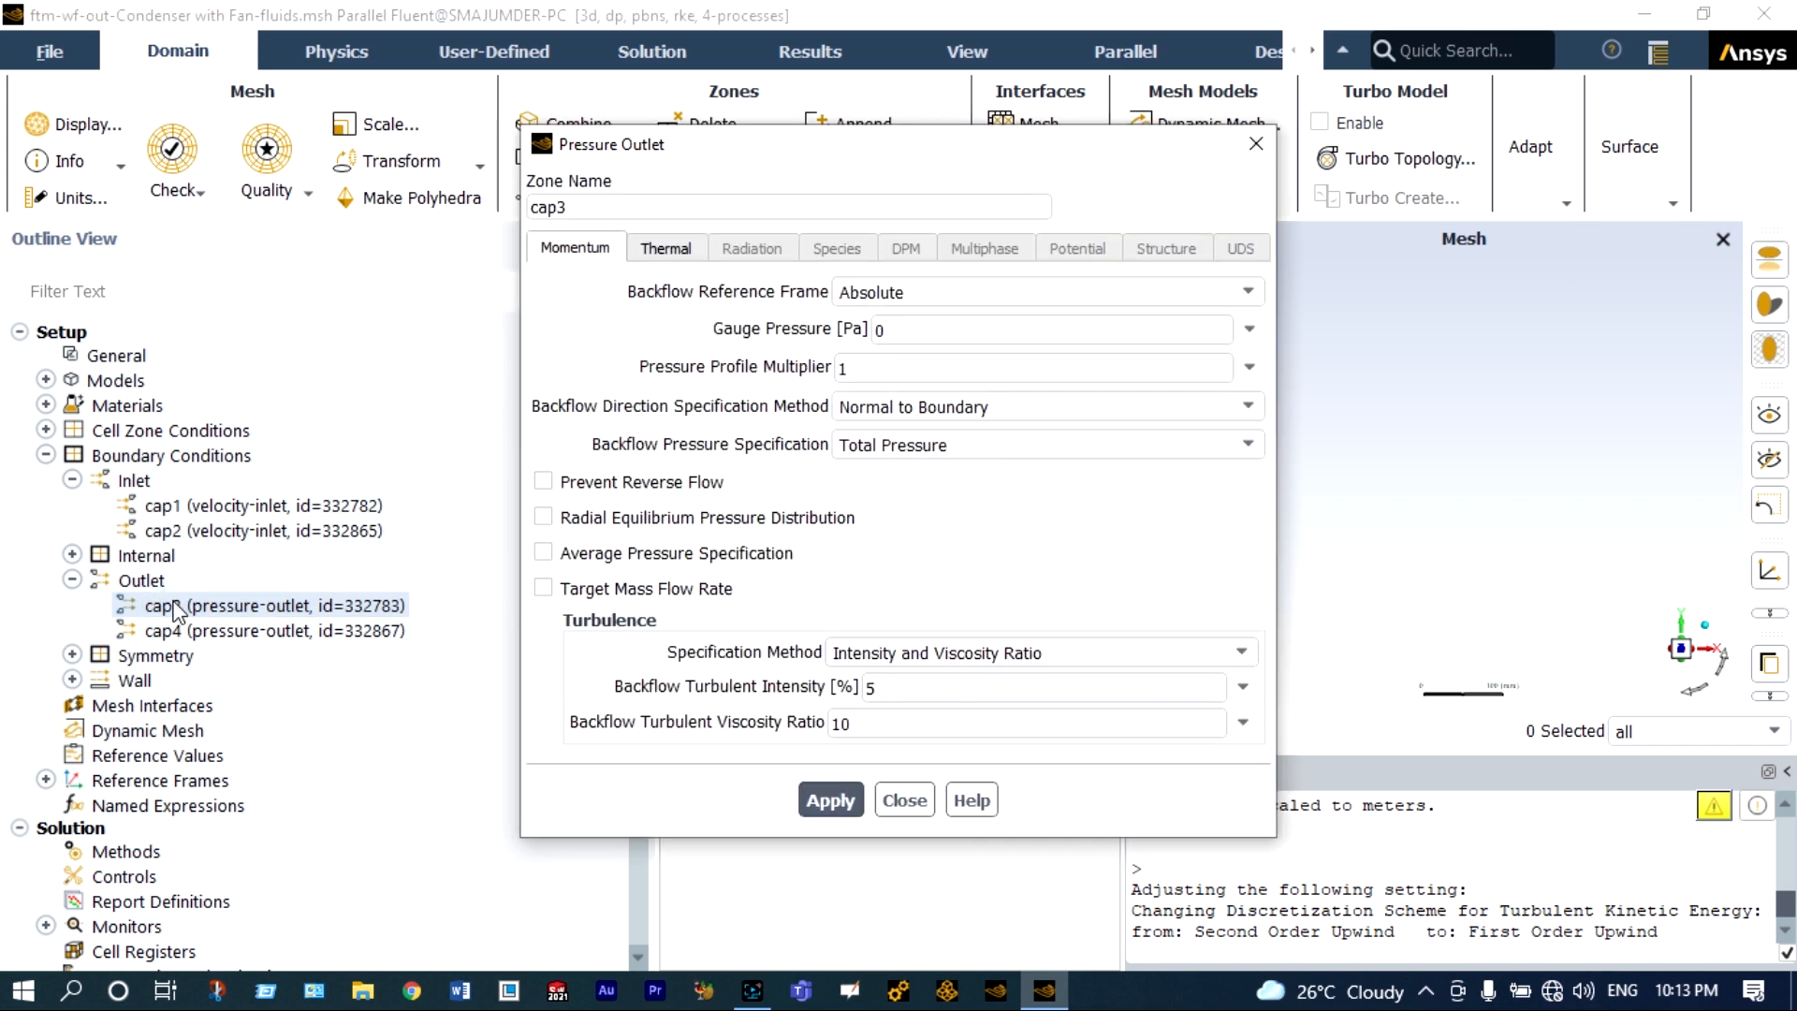
click(176, 609)
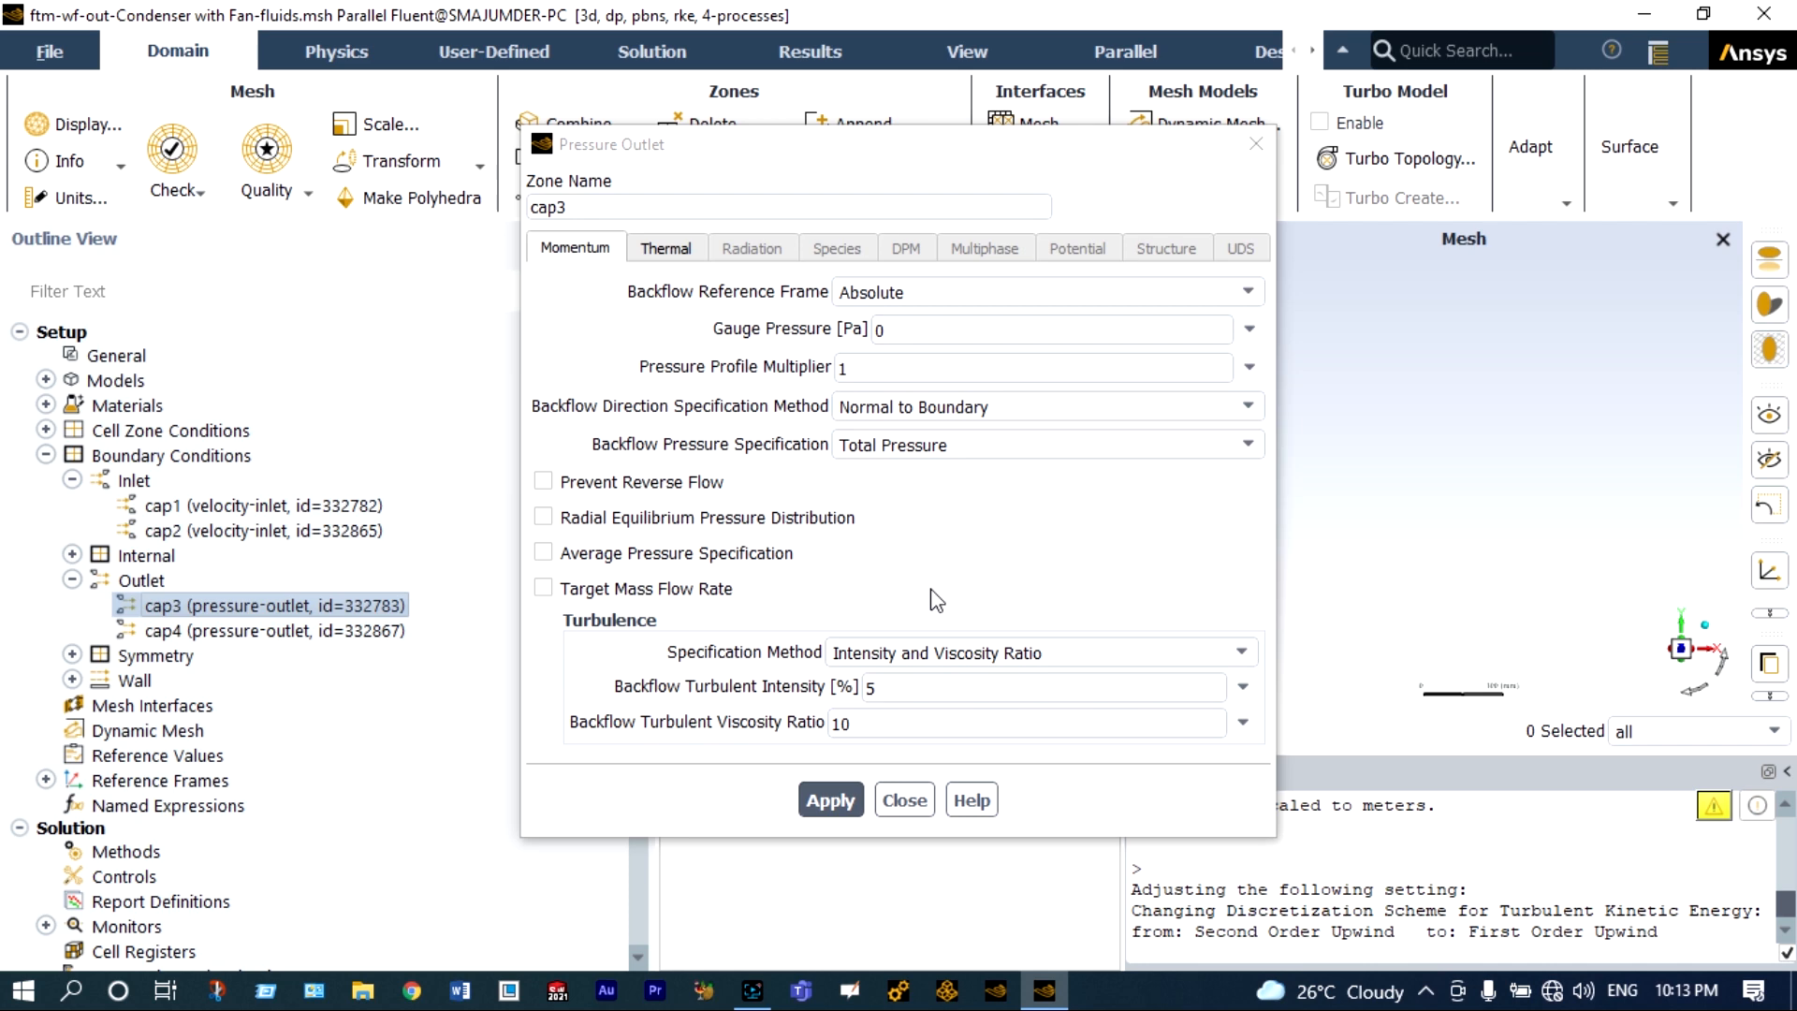
click(824, 799)
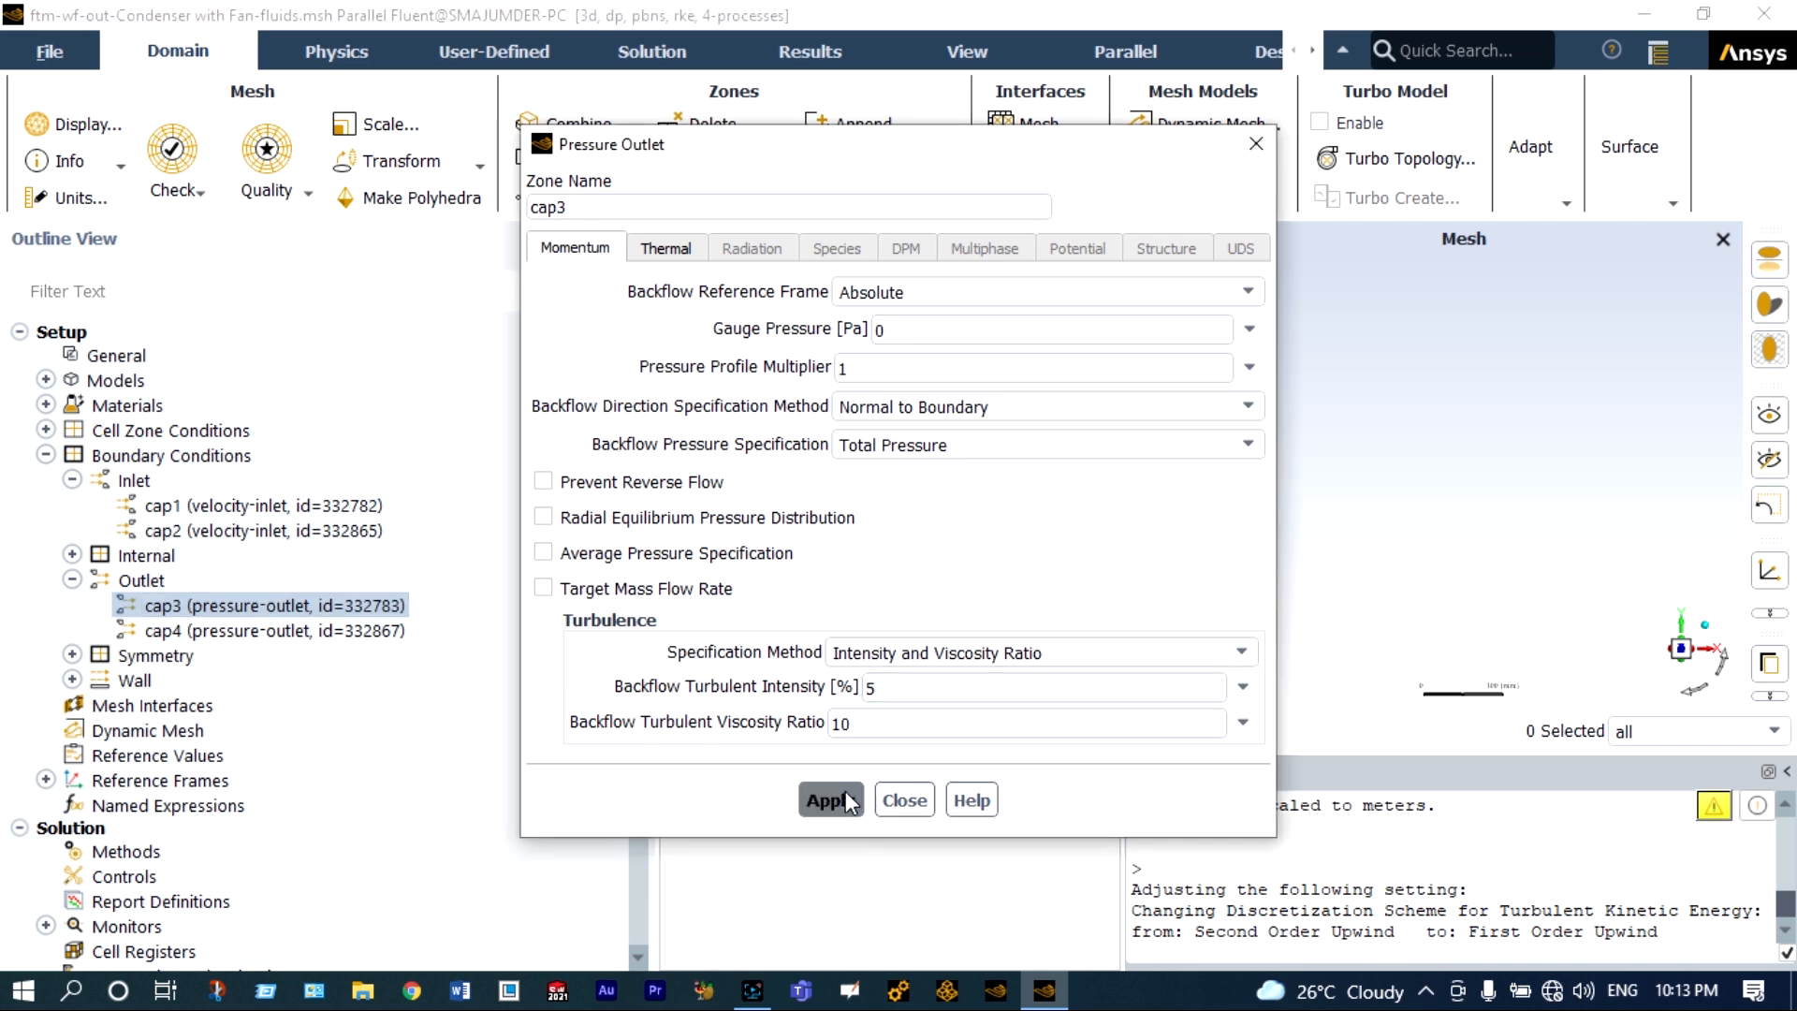
click(904, 800)
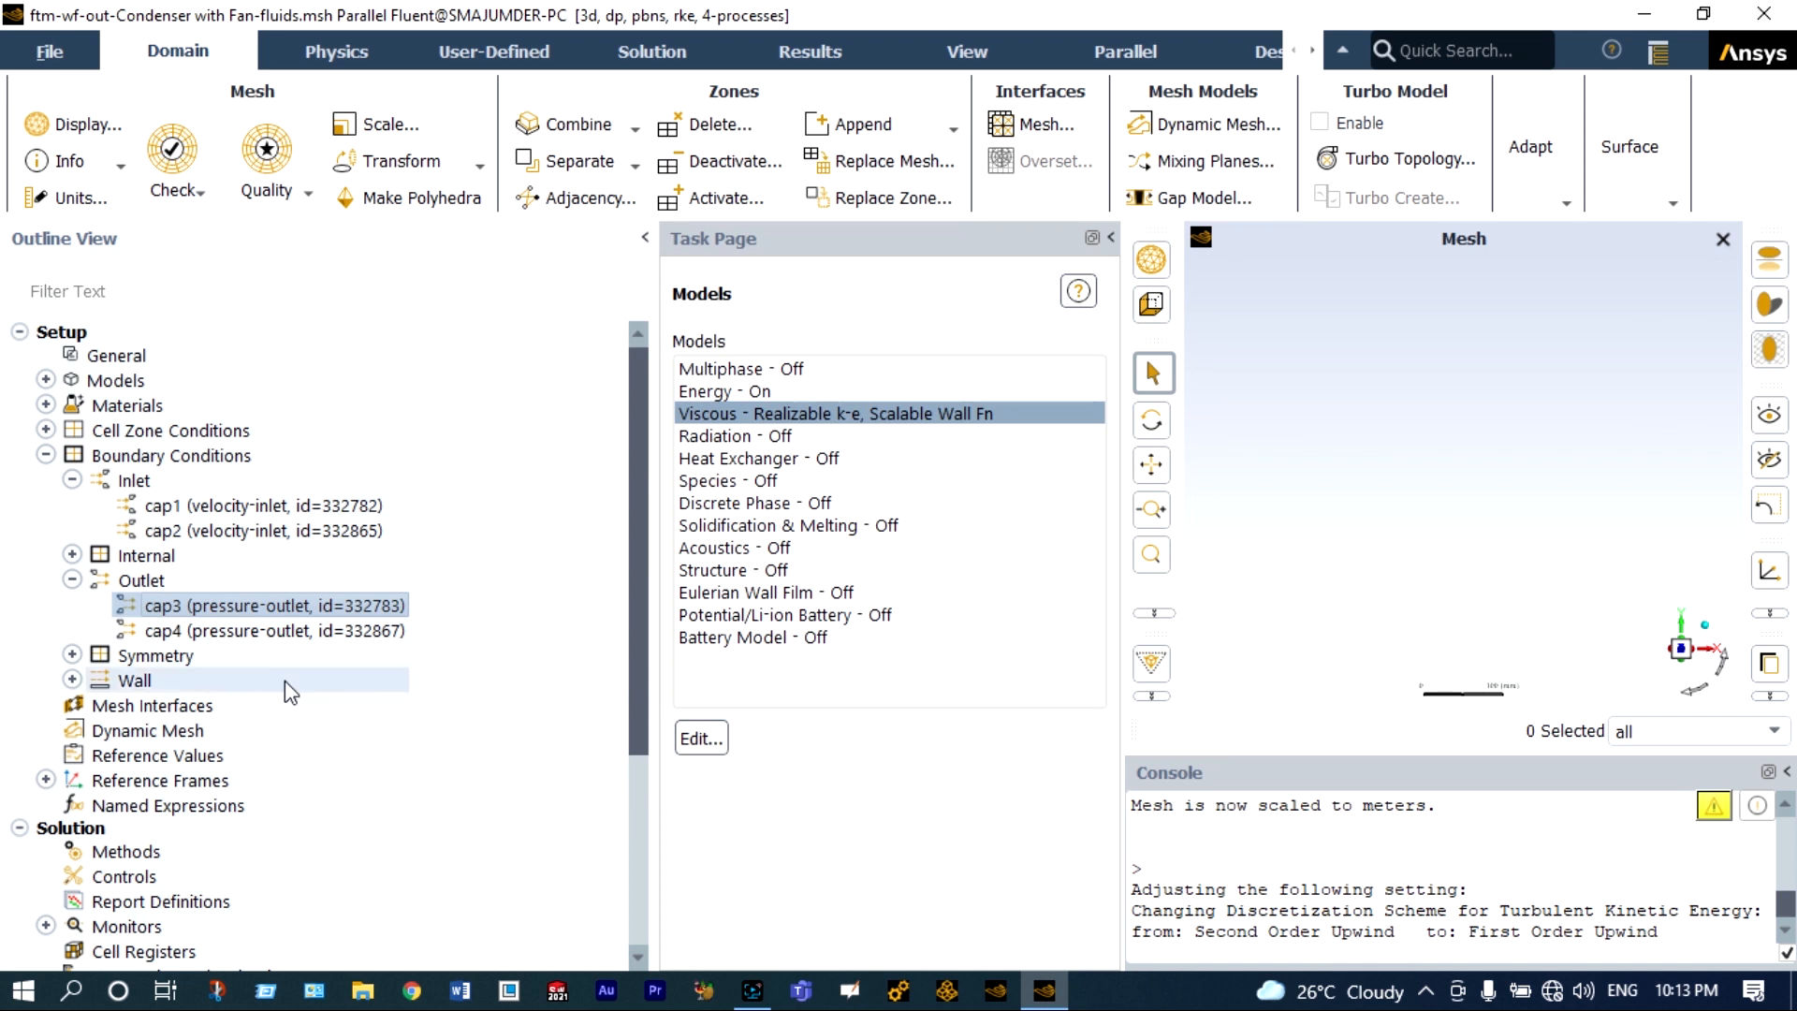
Open the cap4 pressure outlet boundary condition and apply it with its default settings.
double_click(258, 631)
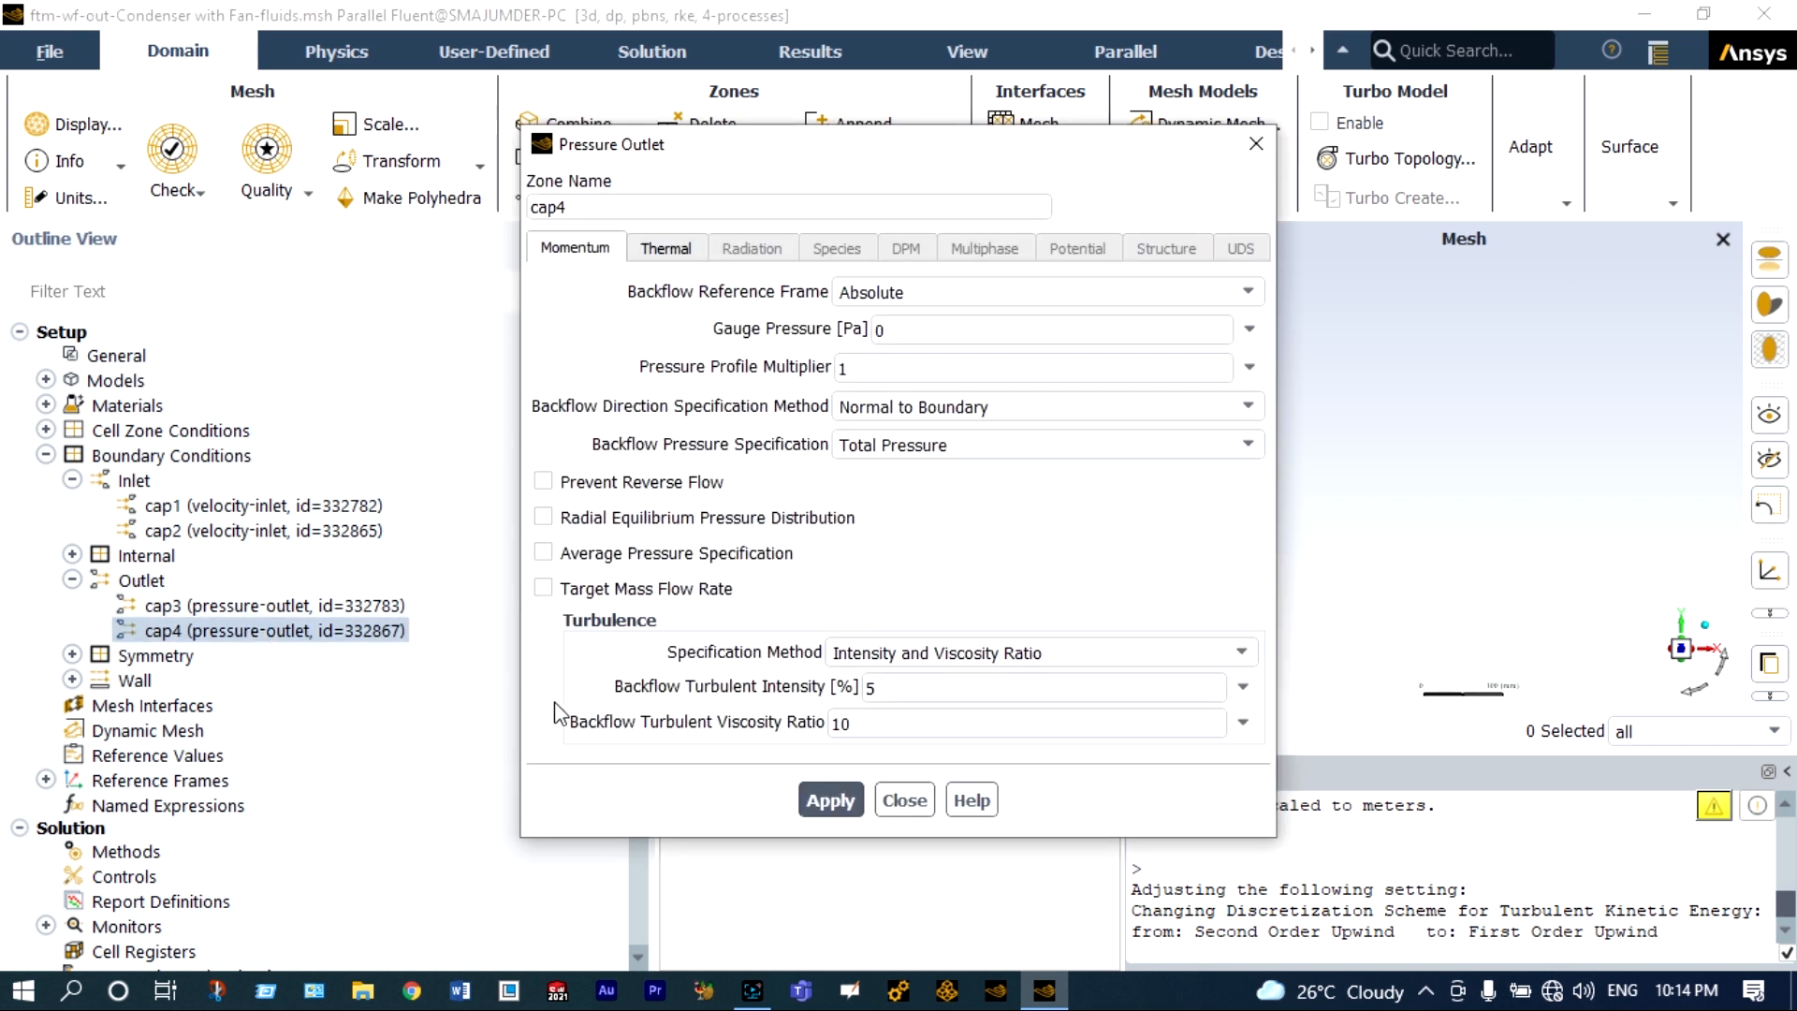
click(820, 791)
click(904, 801)
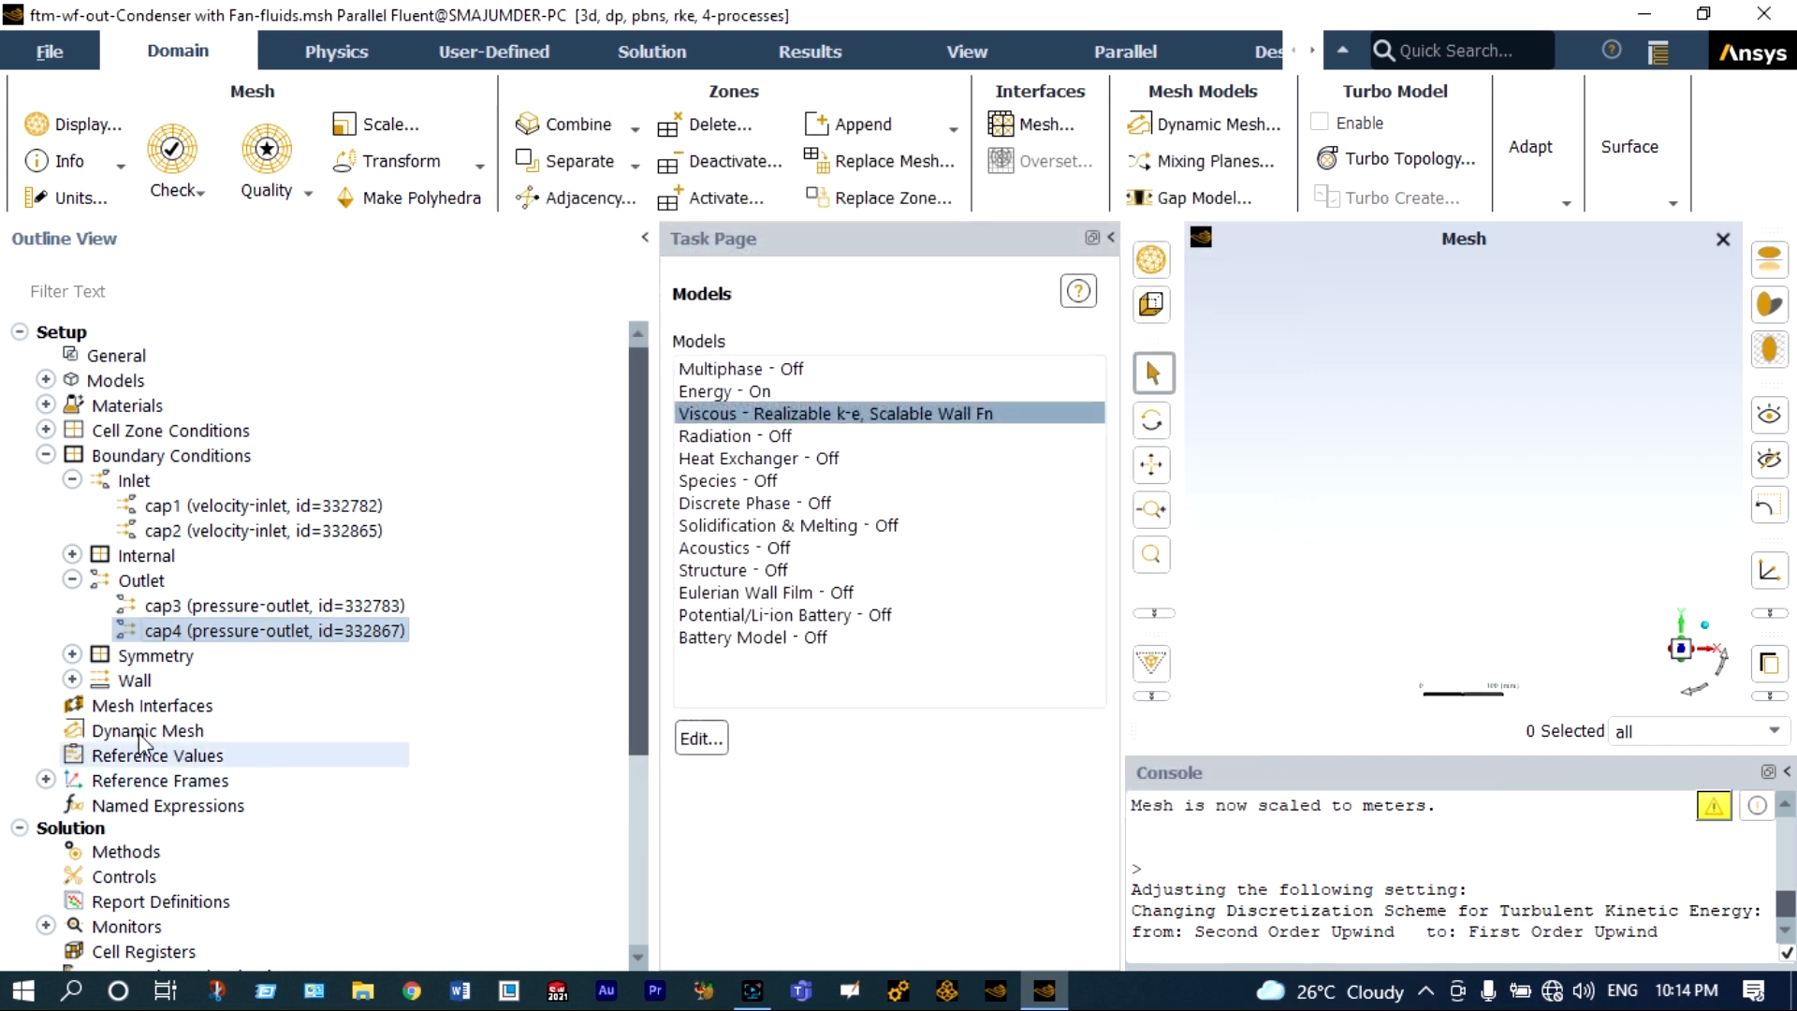
Expand the wall boundary conditions and browse through the air, casing and condenser wall zones.
click(73, 681)
drag(636, 392, 644, 414)
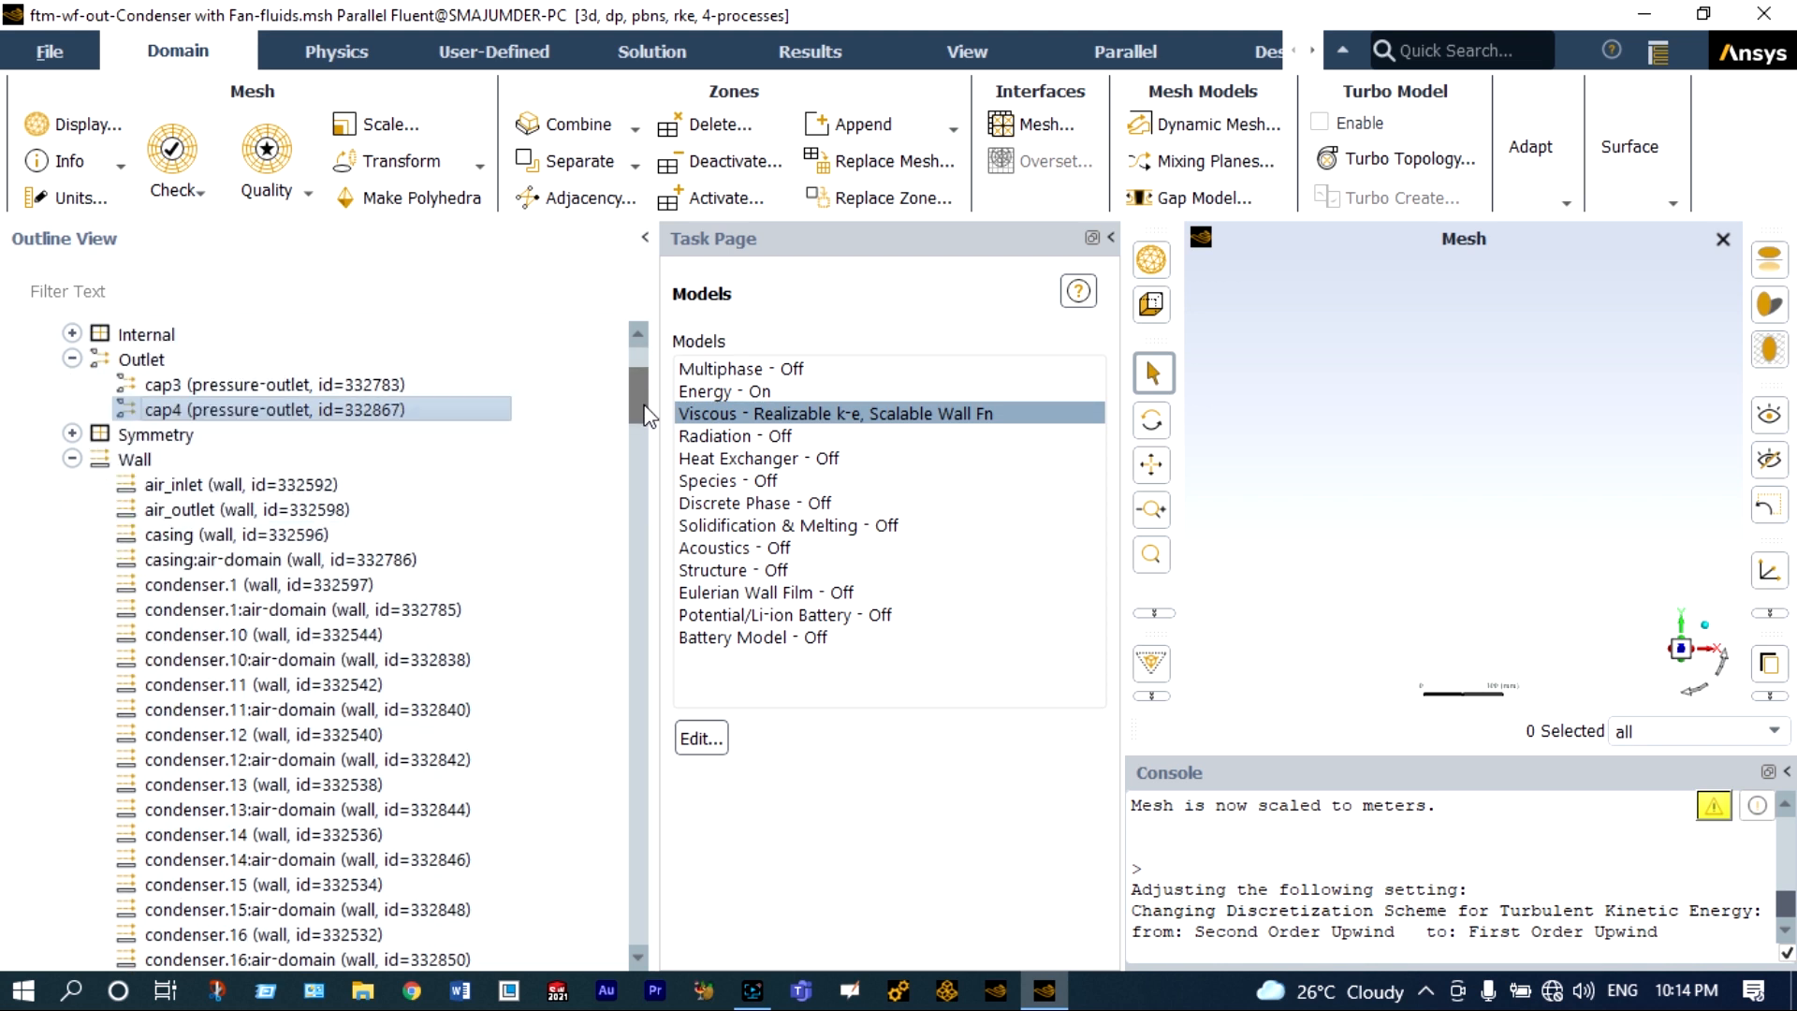
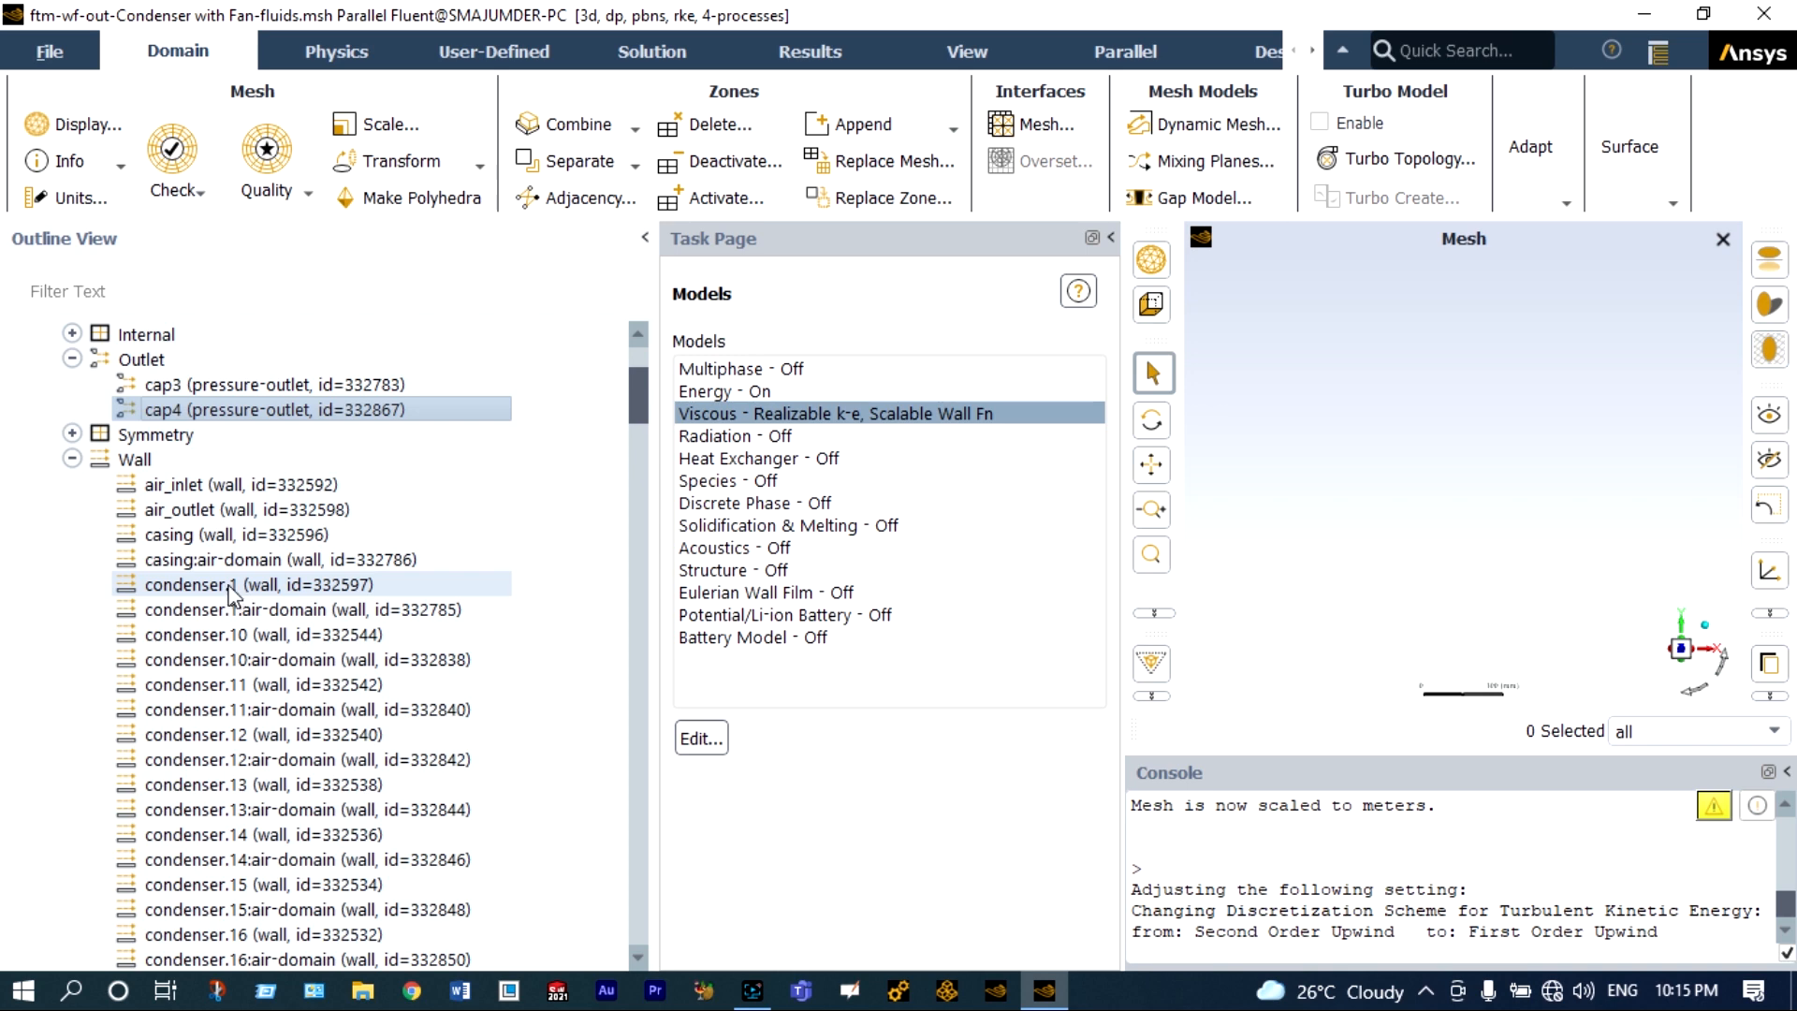
Switch the condenser.1 wall's thermal condition to Convection and assign copper as its material.
double_click(231, 586)
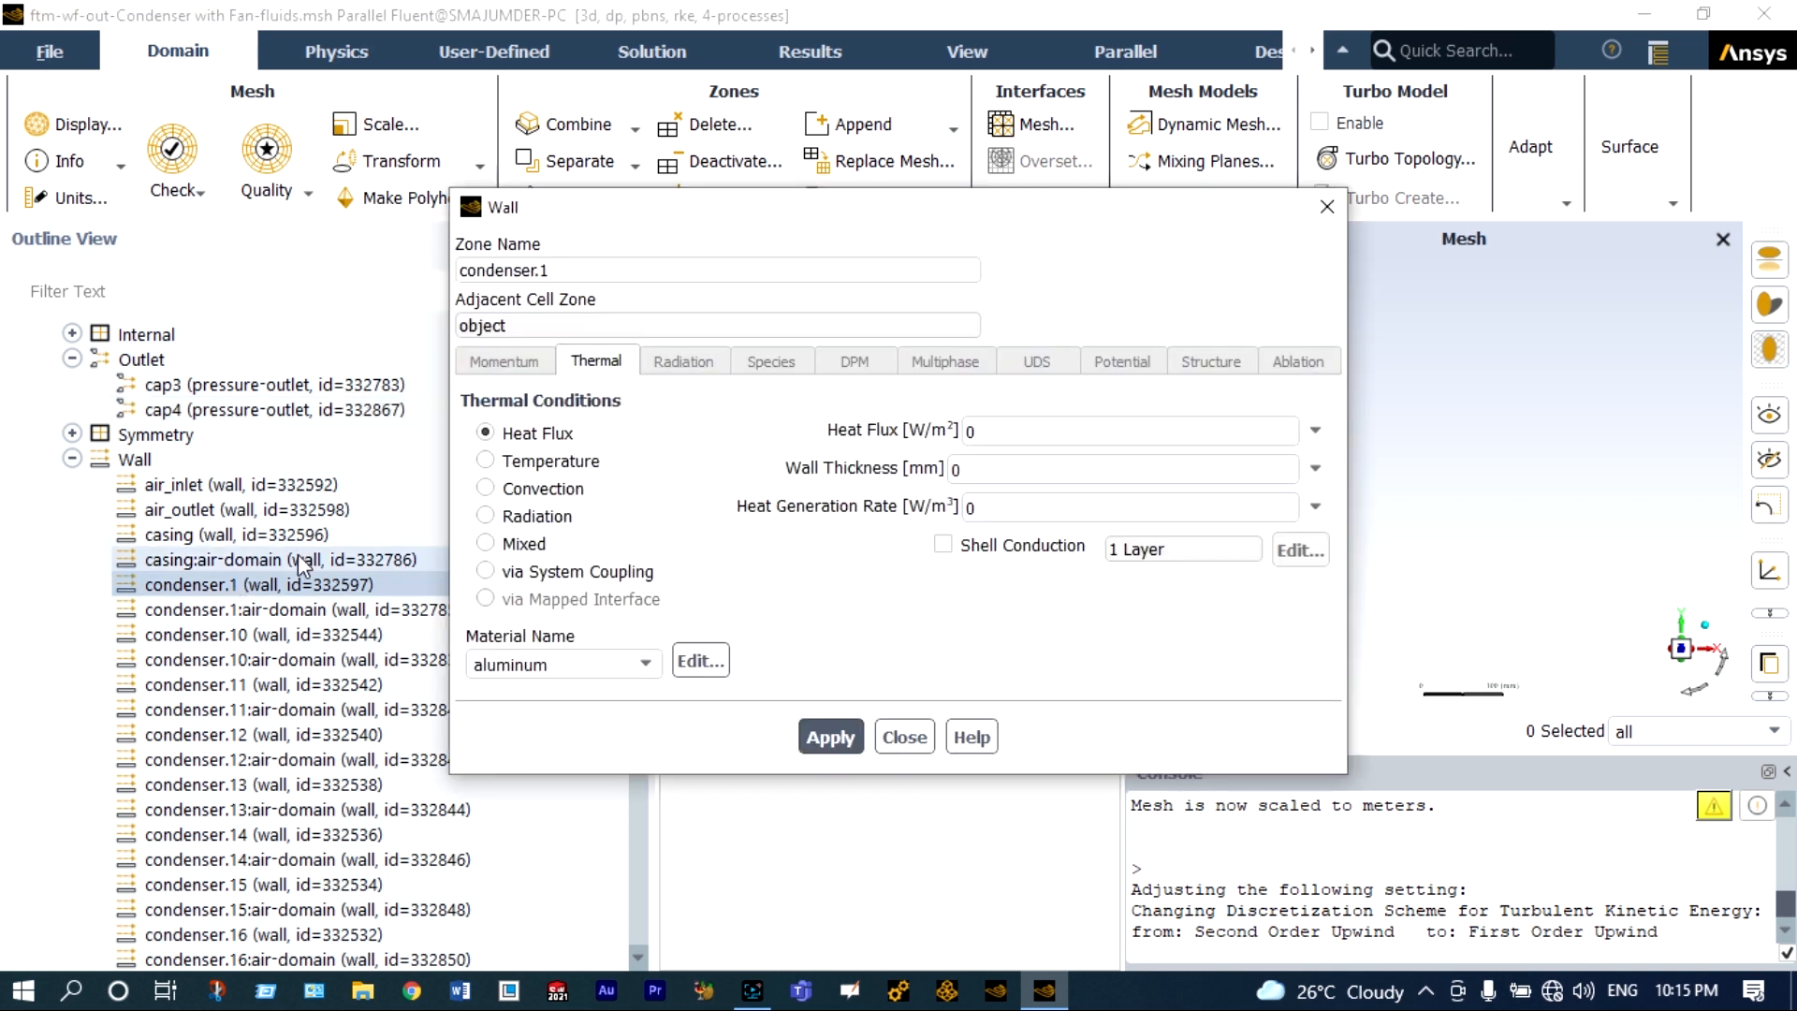
click(486, 488)
click(613, 664)
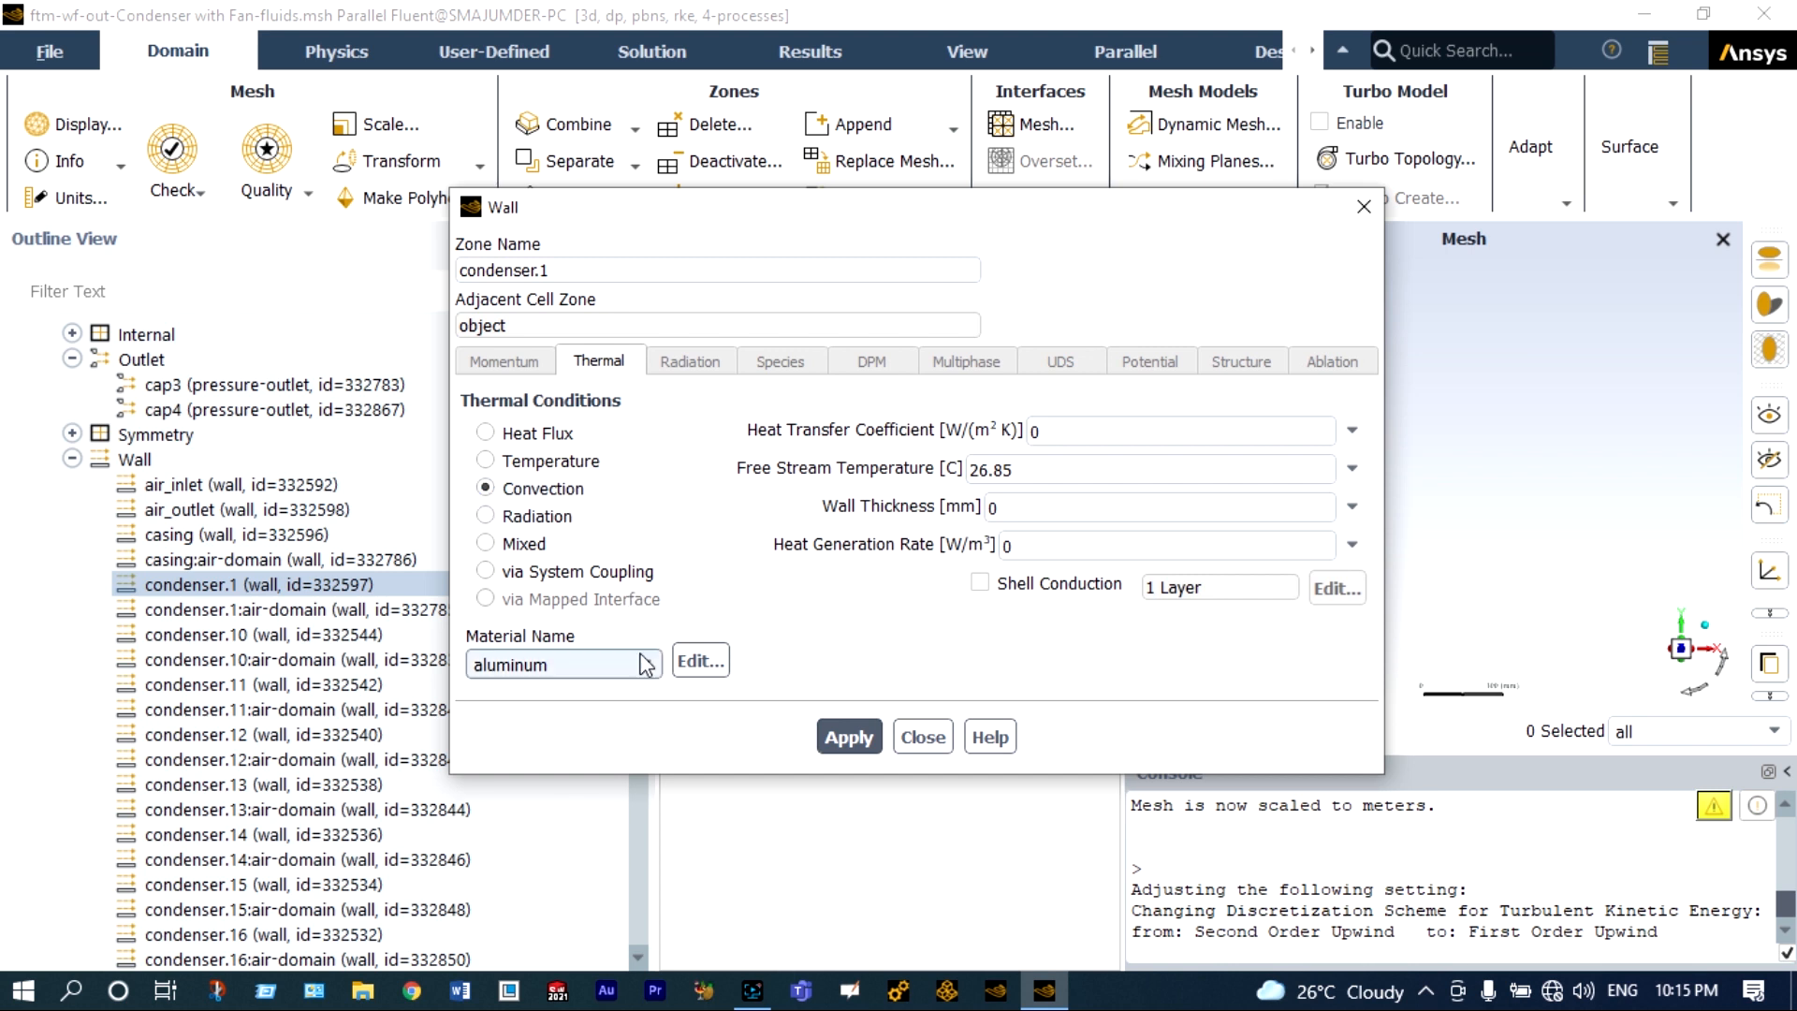
click(593, 691)
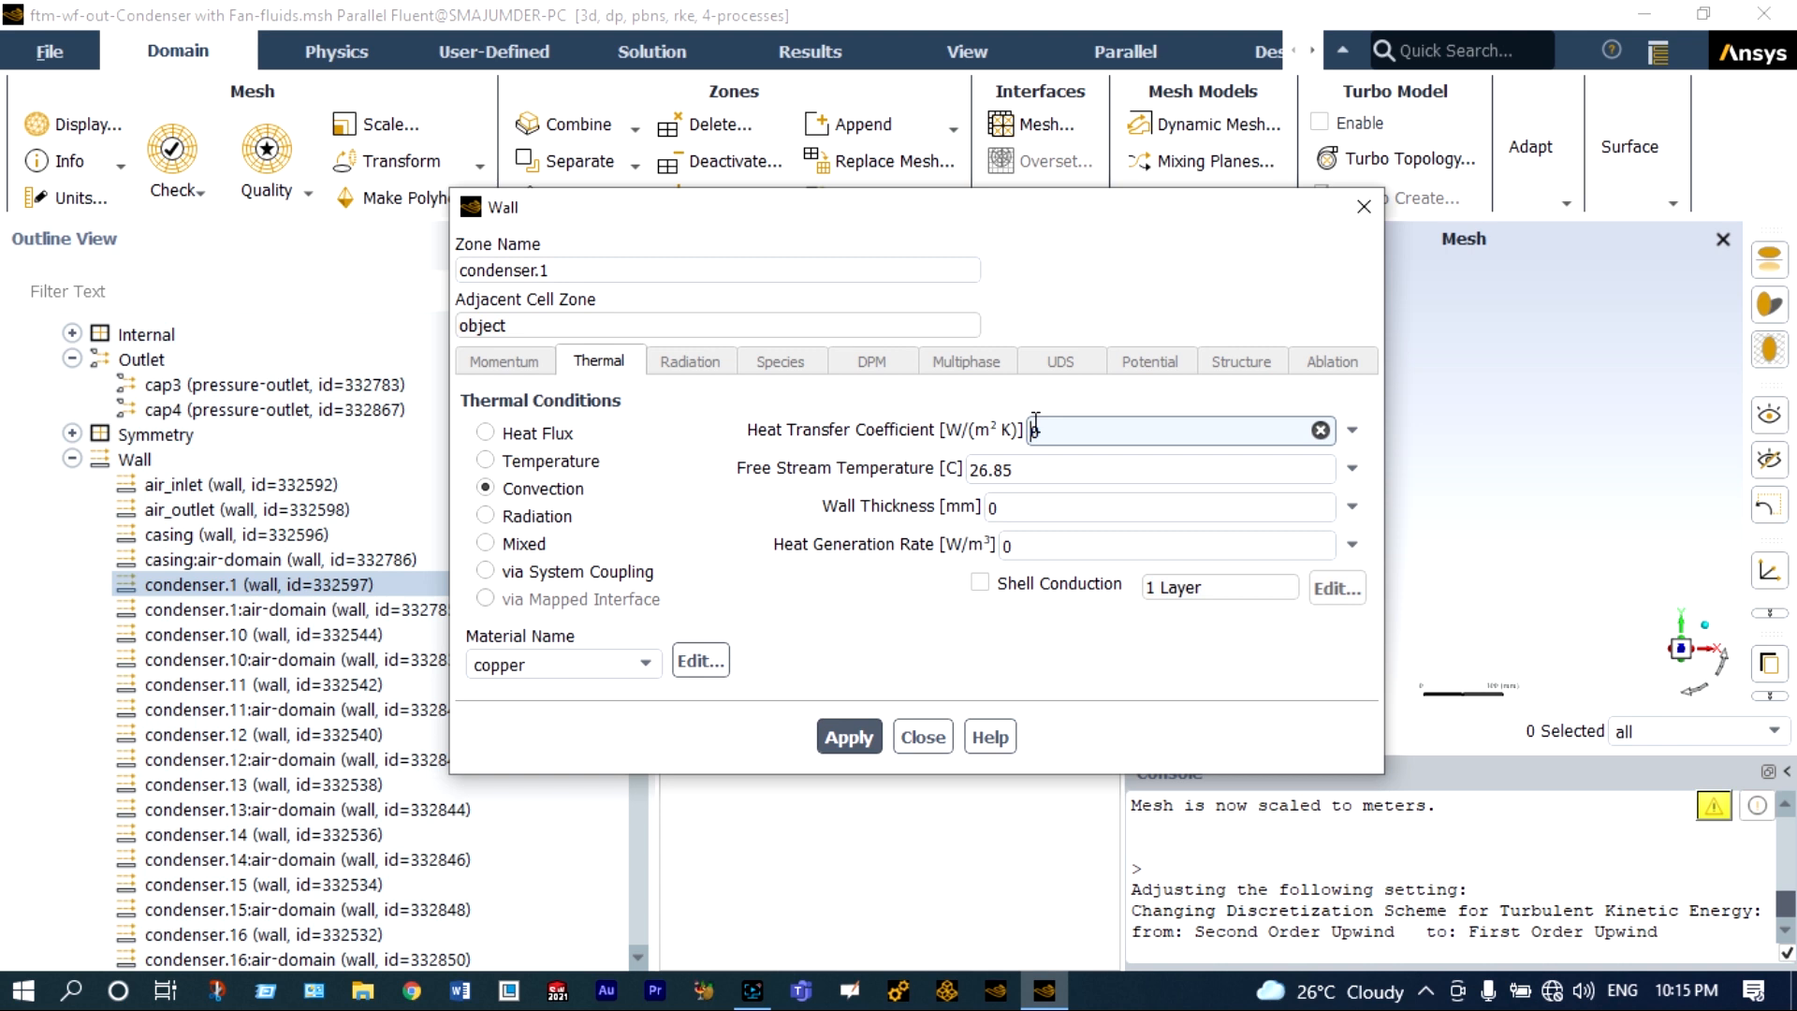
Give the condenser.1 wall a heat transfer coefficient of 20 W/(m² K), free stream temperature 30 °C and wall thickness 0.01 mm, and apply it.
text(2)
click(1020, 467)
key(BackSpace)
key(BackSpace)
key(BackSpace)
key(BackSpace)
key(BackSpace)
text(30)
click(1030, 506)
text(.)
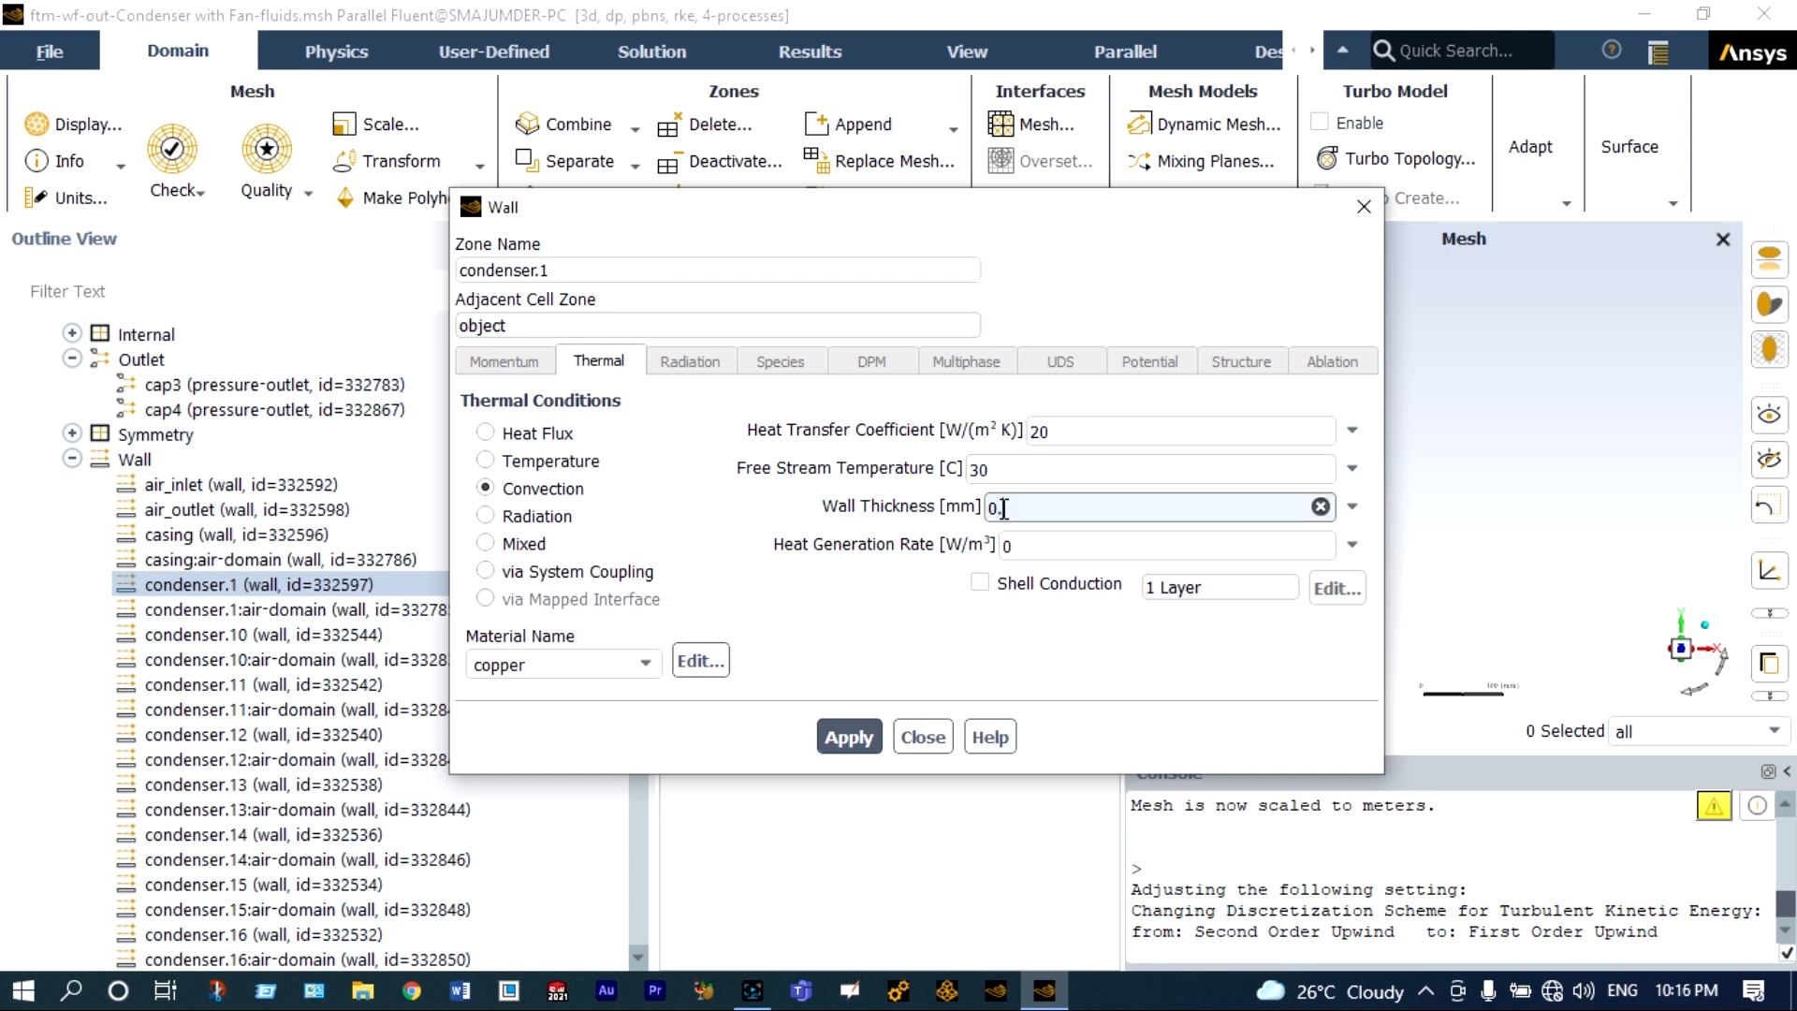
text(01)
click(874, 735)
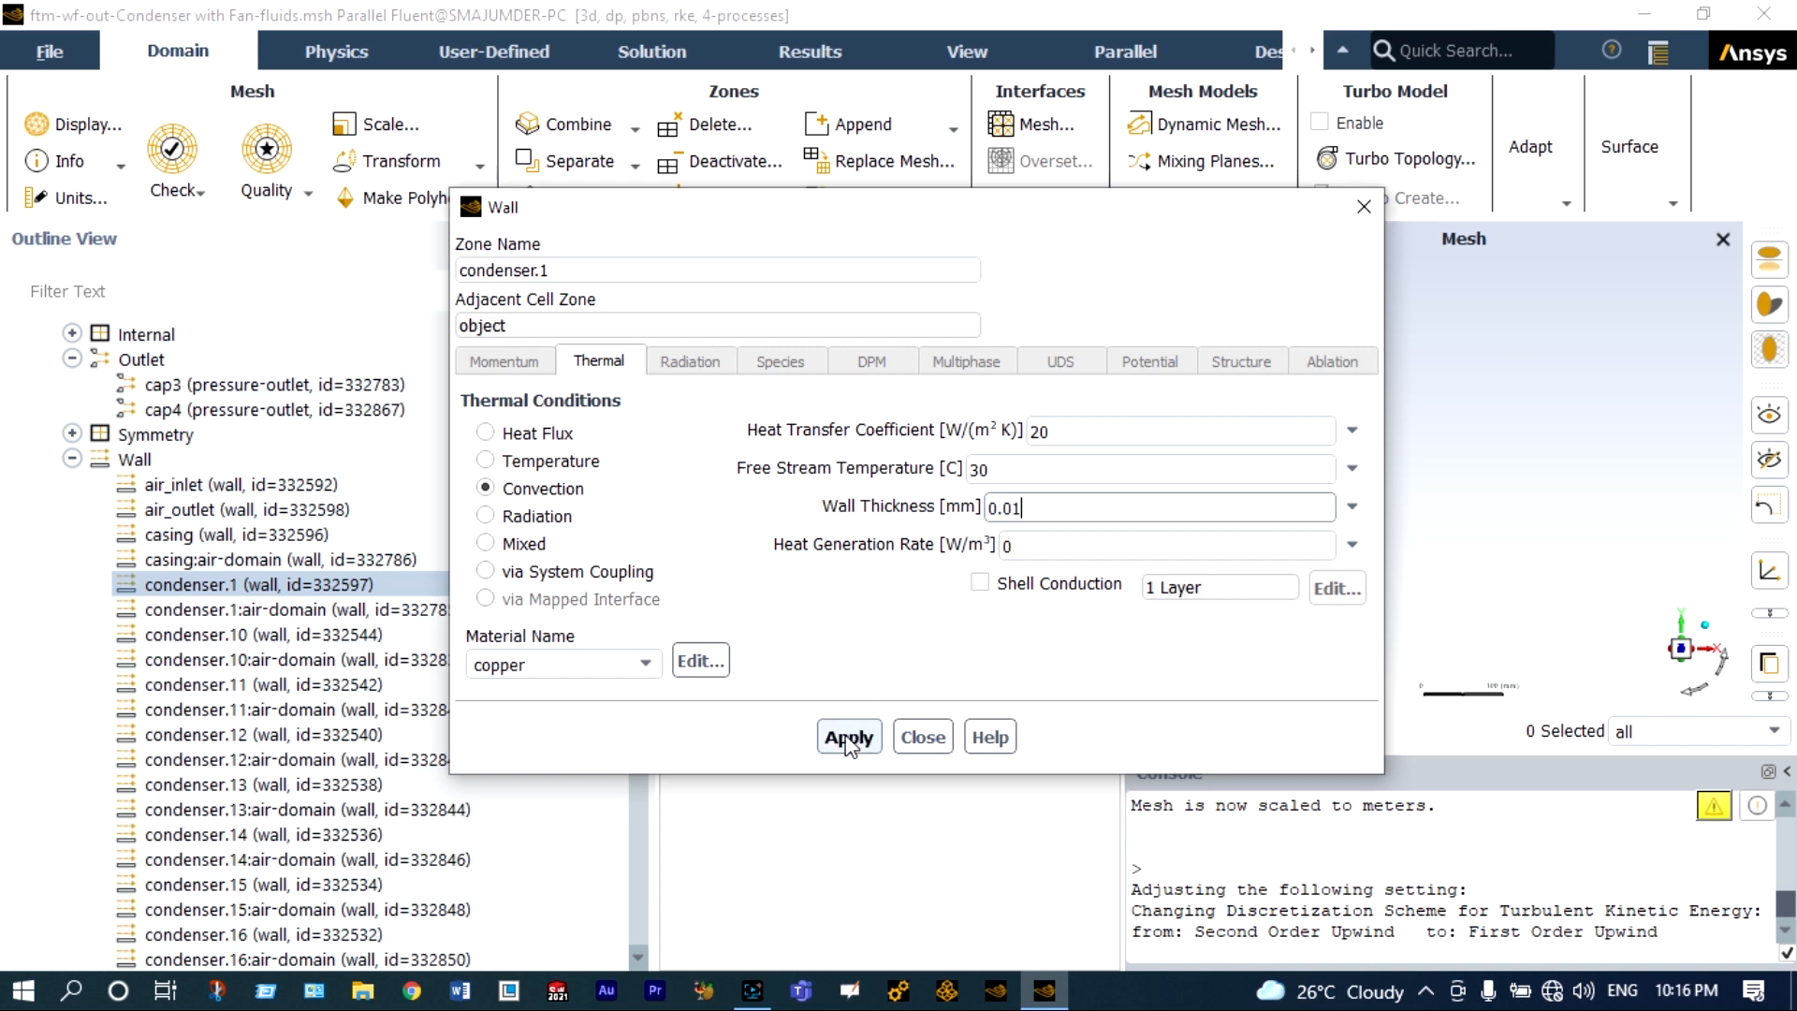
click(916, 738)
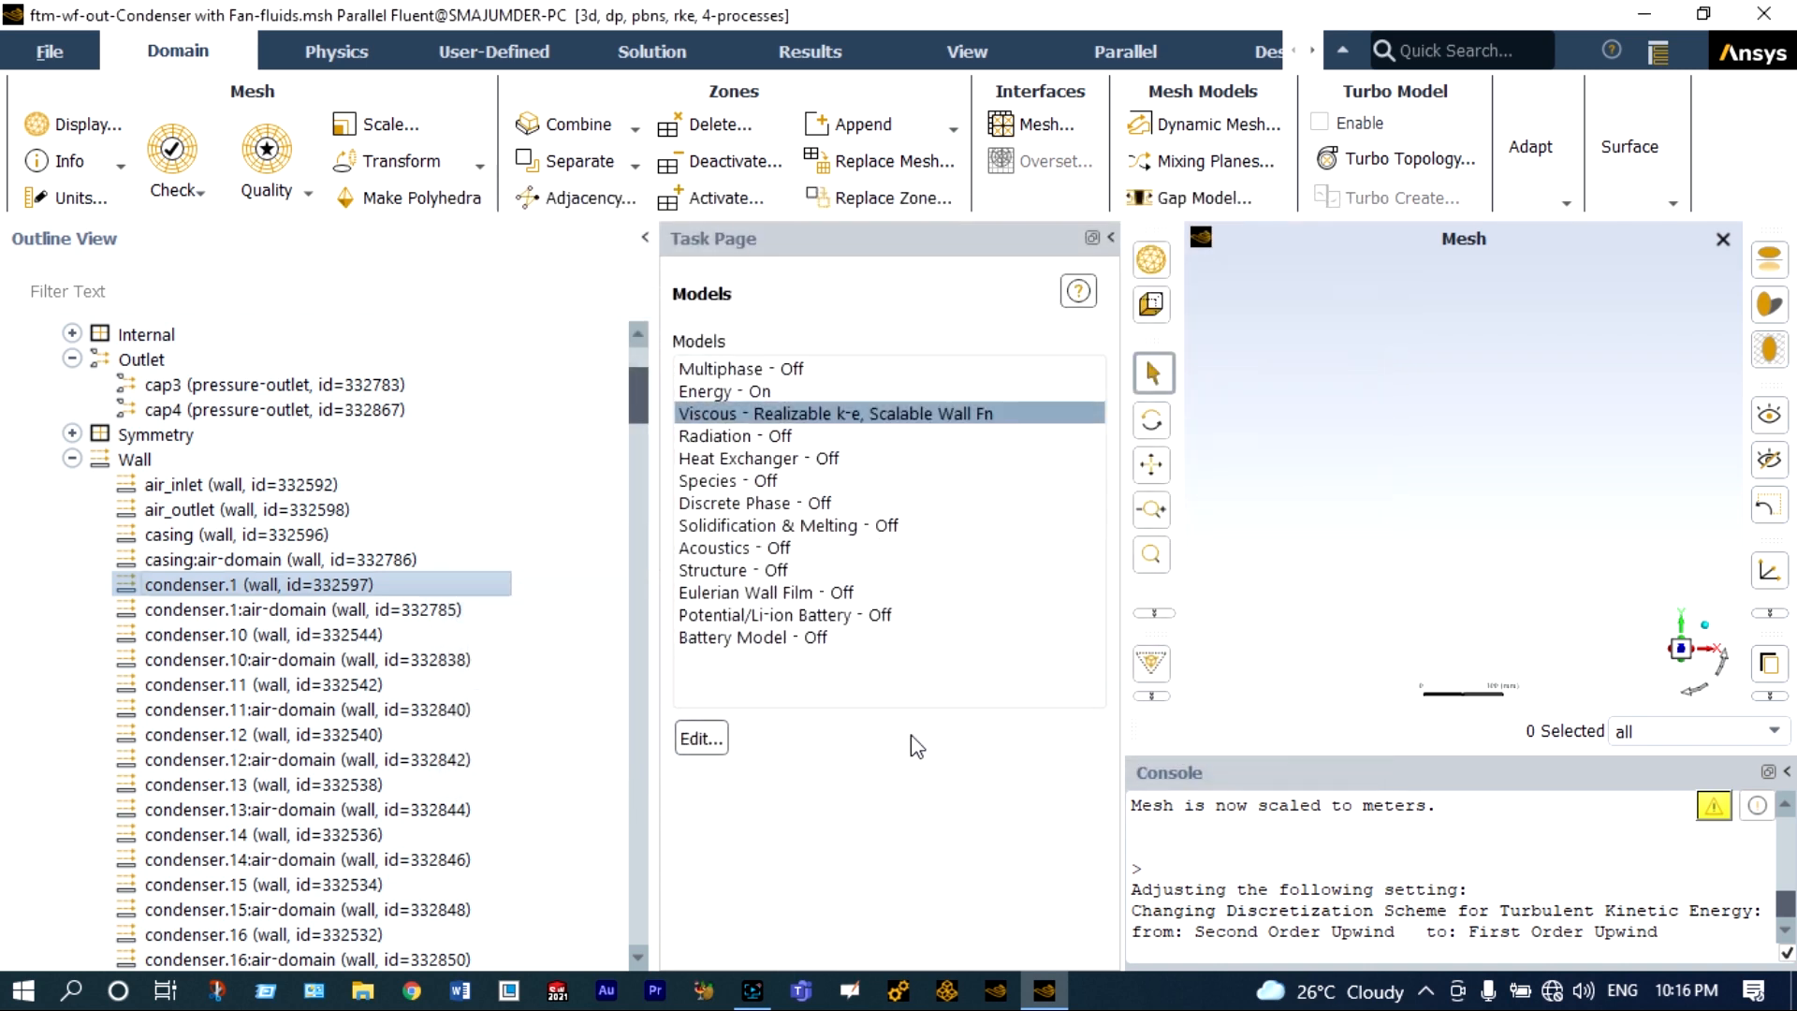
Copy the condenser.1 boundary conditions to the other condenser walls, freon_inlet and freon_outlet.
right_click(356, 593)
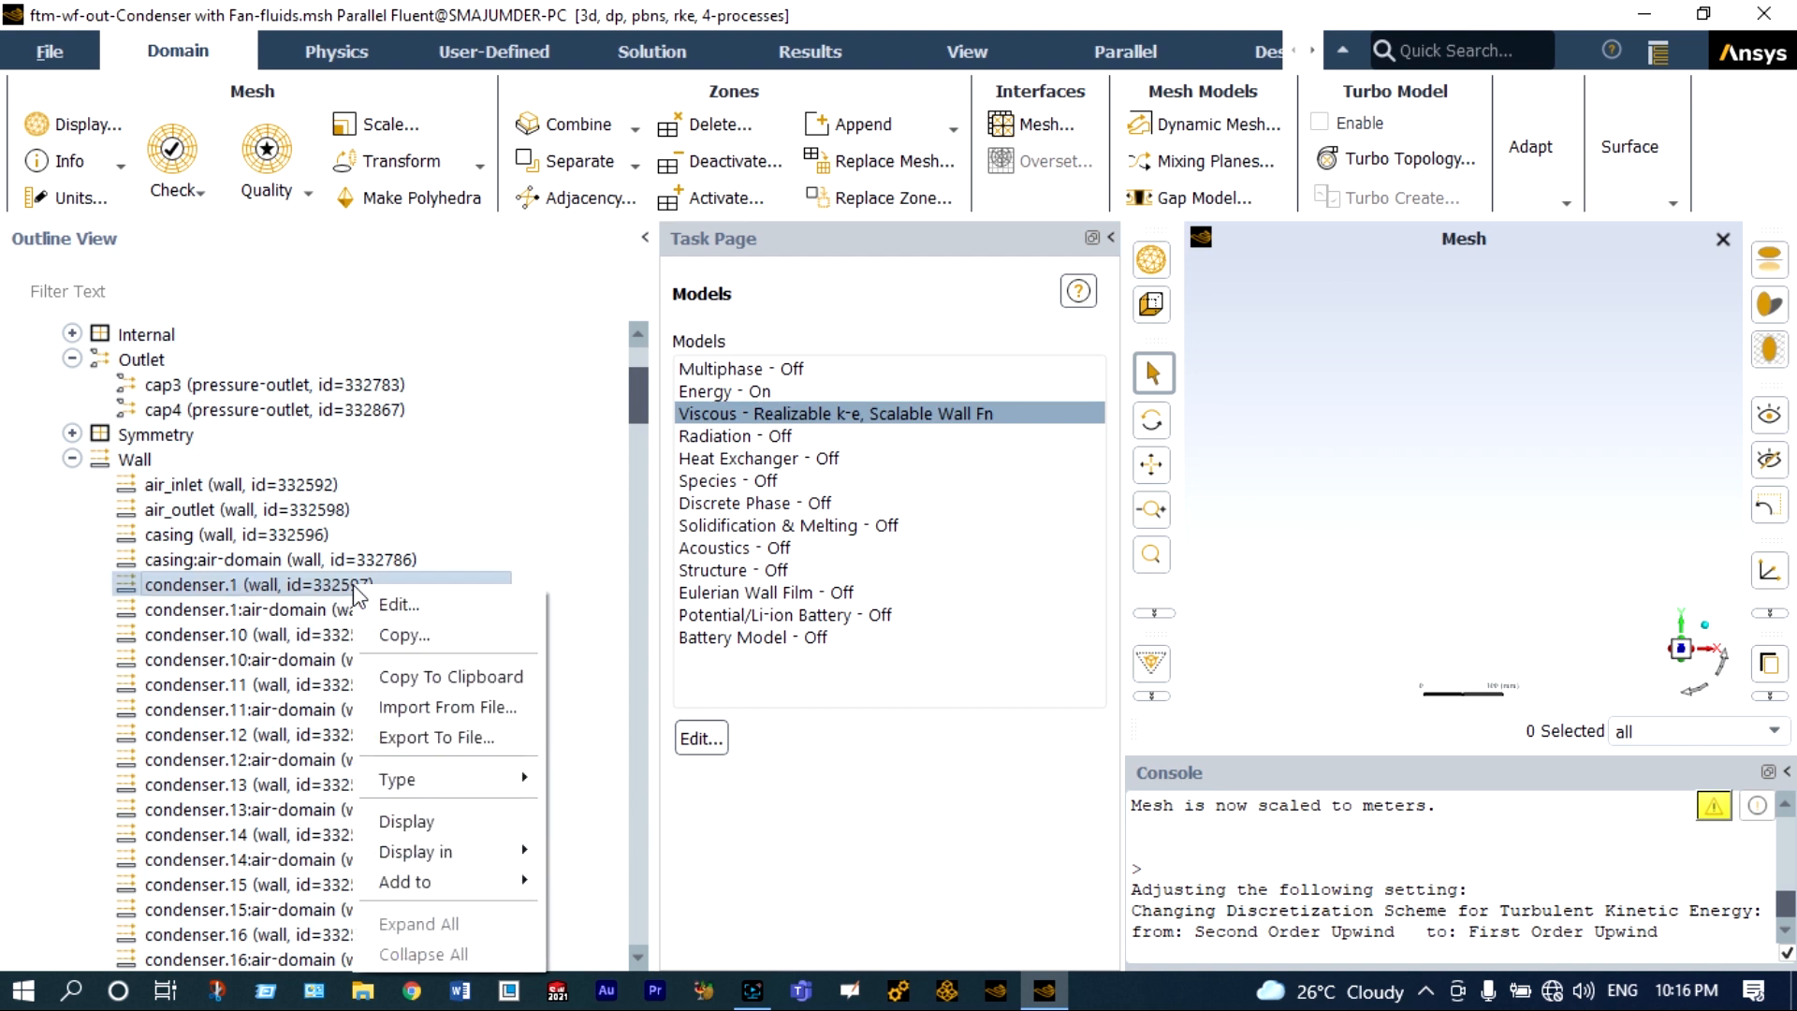
click(379, 626)
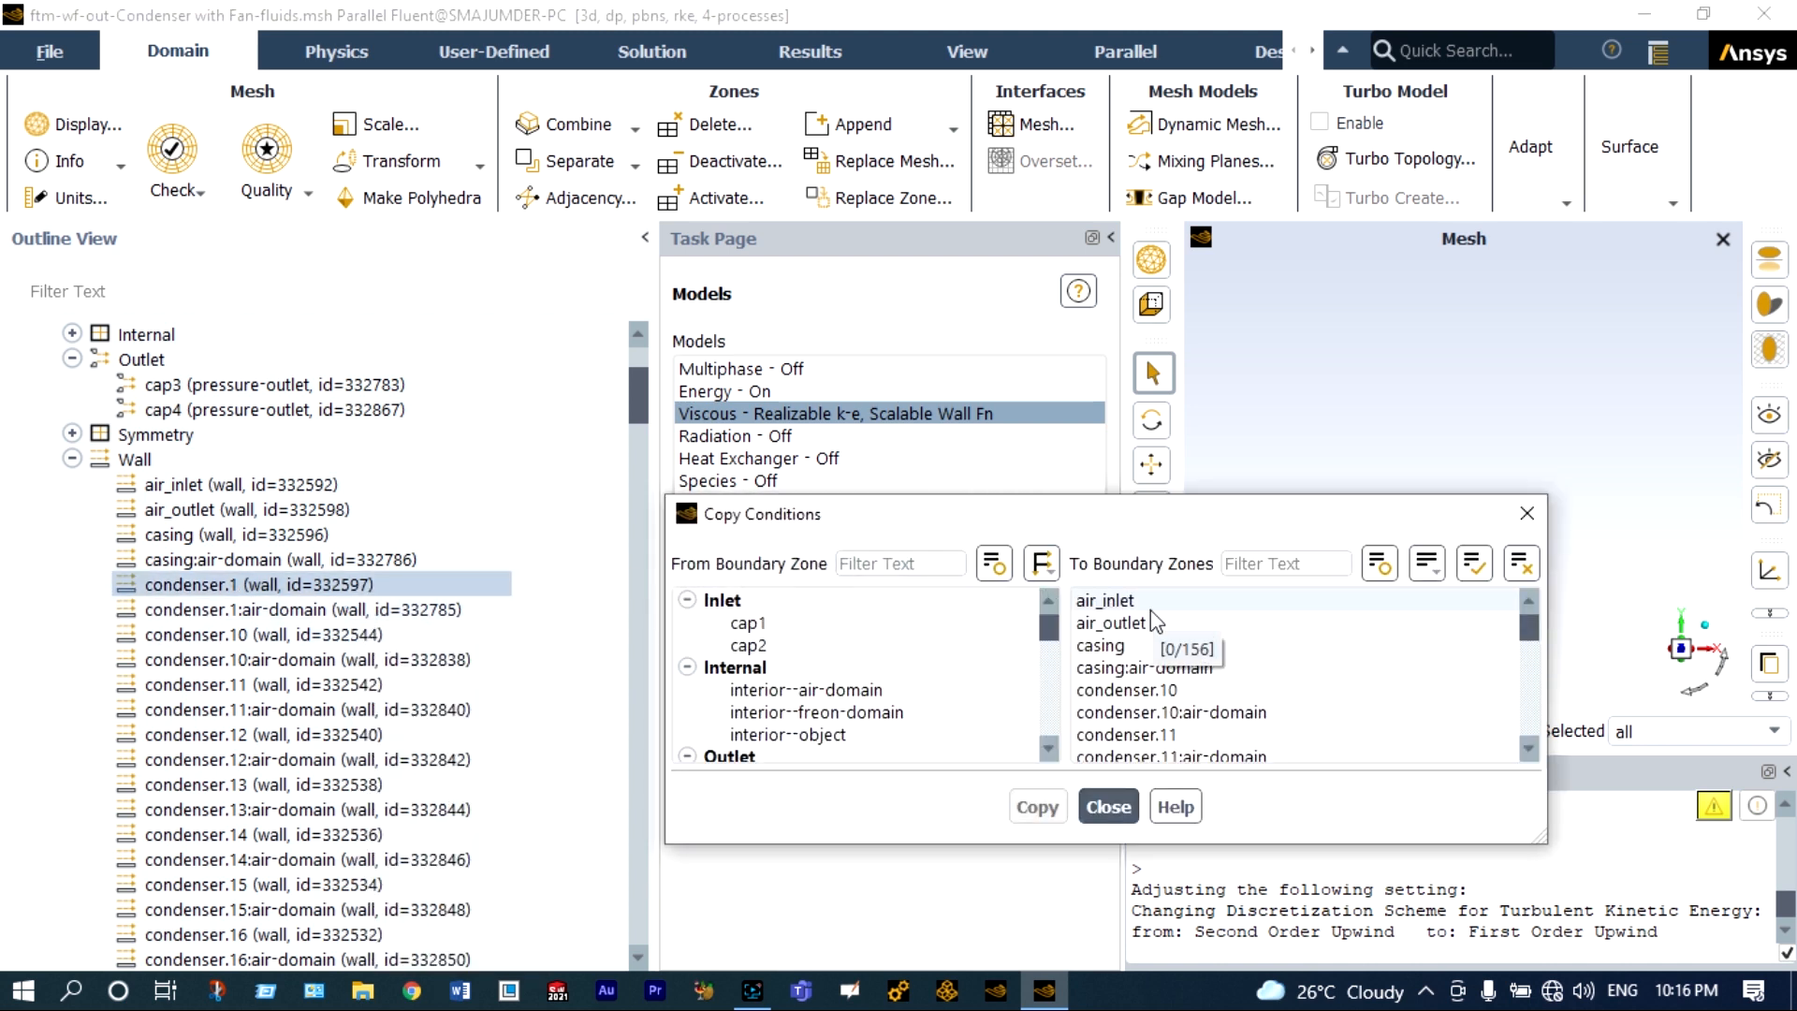
click(1165, 695)
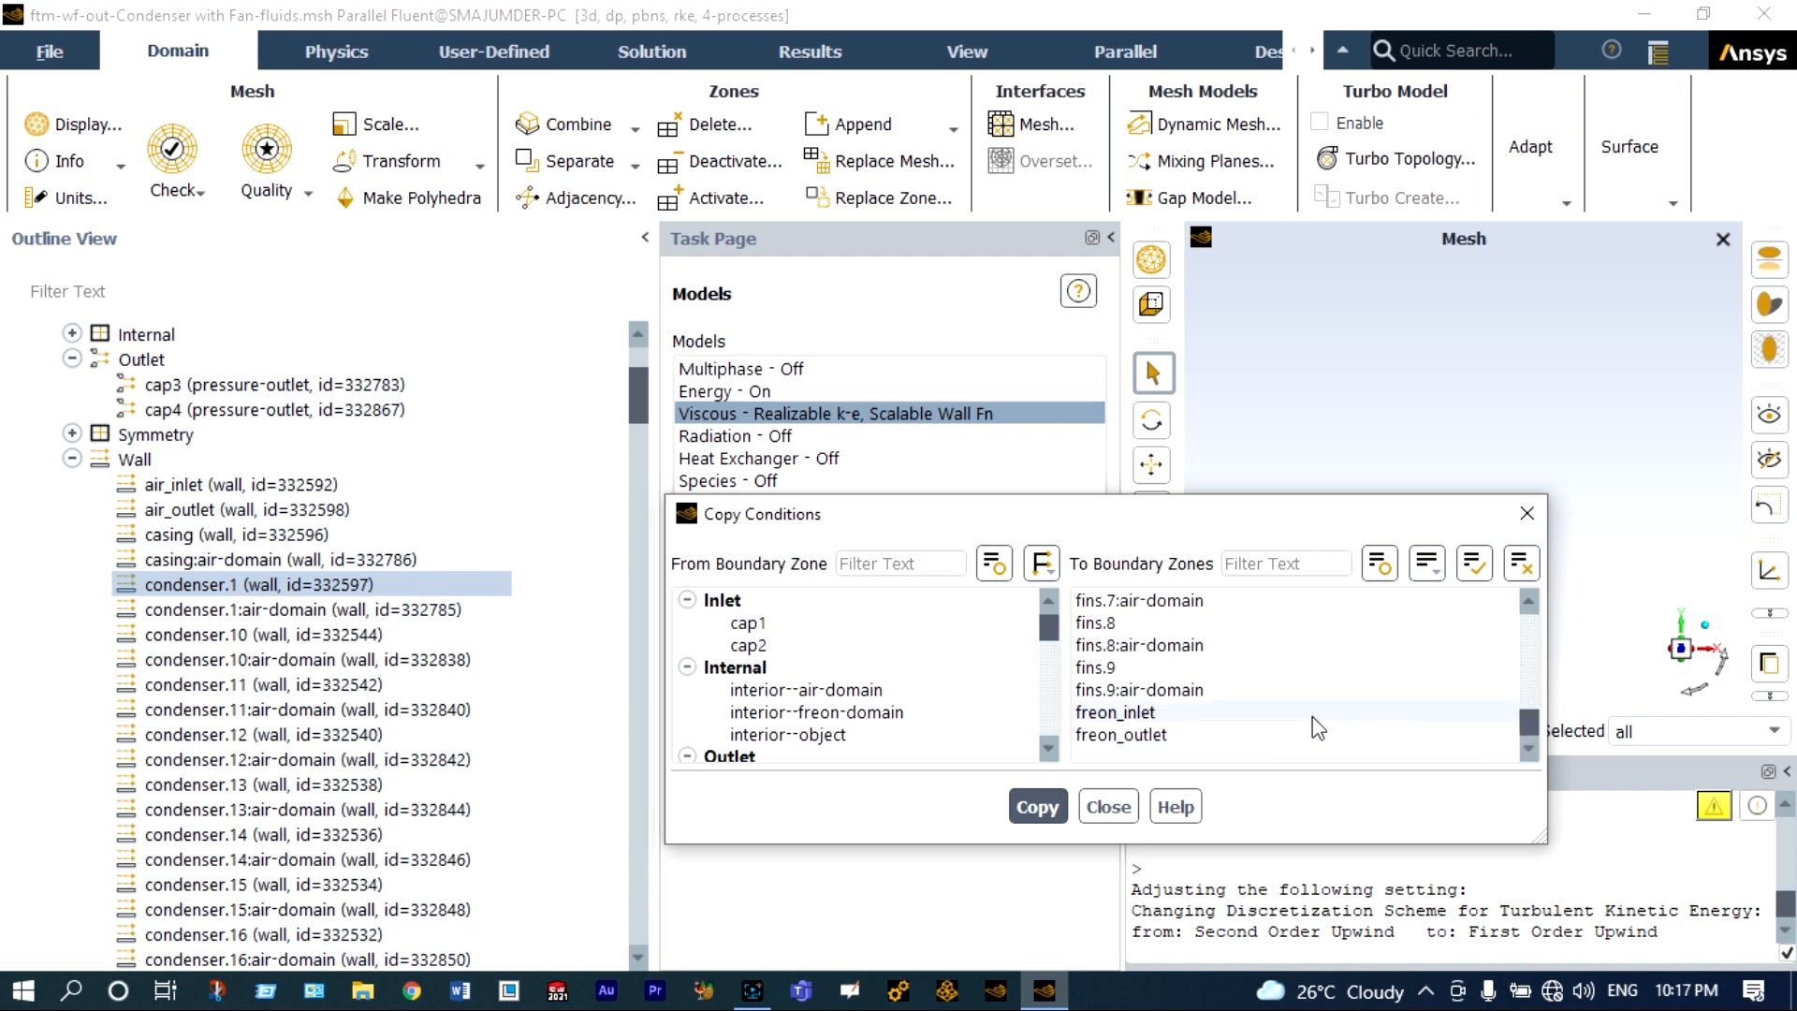
click(1128, 740)
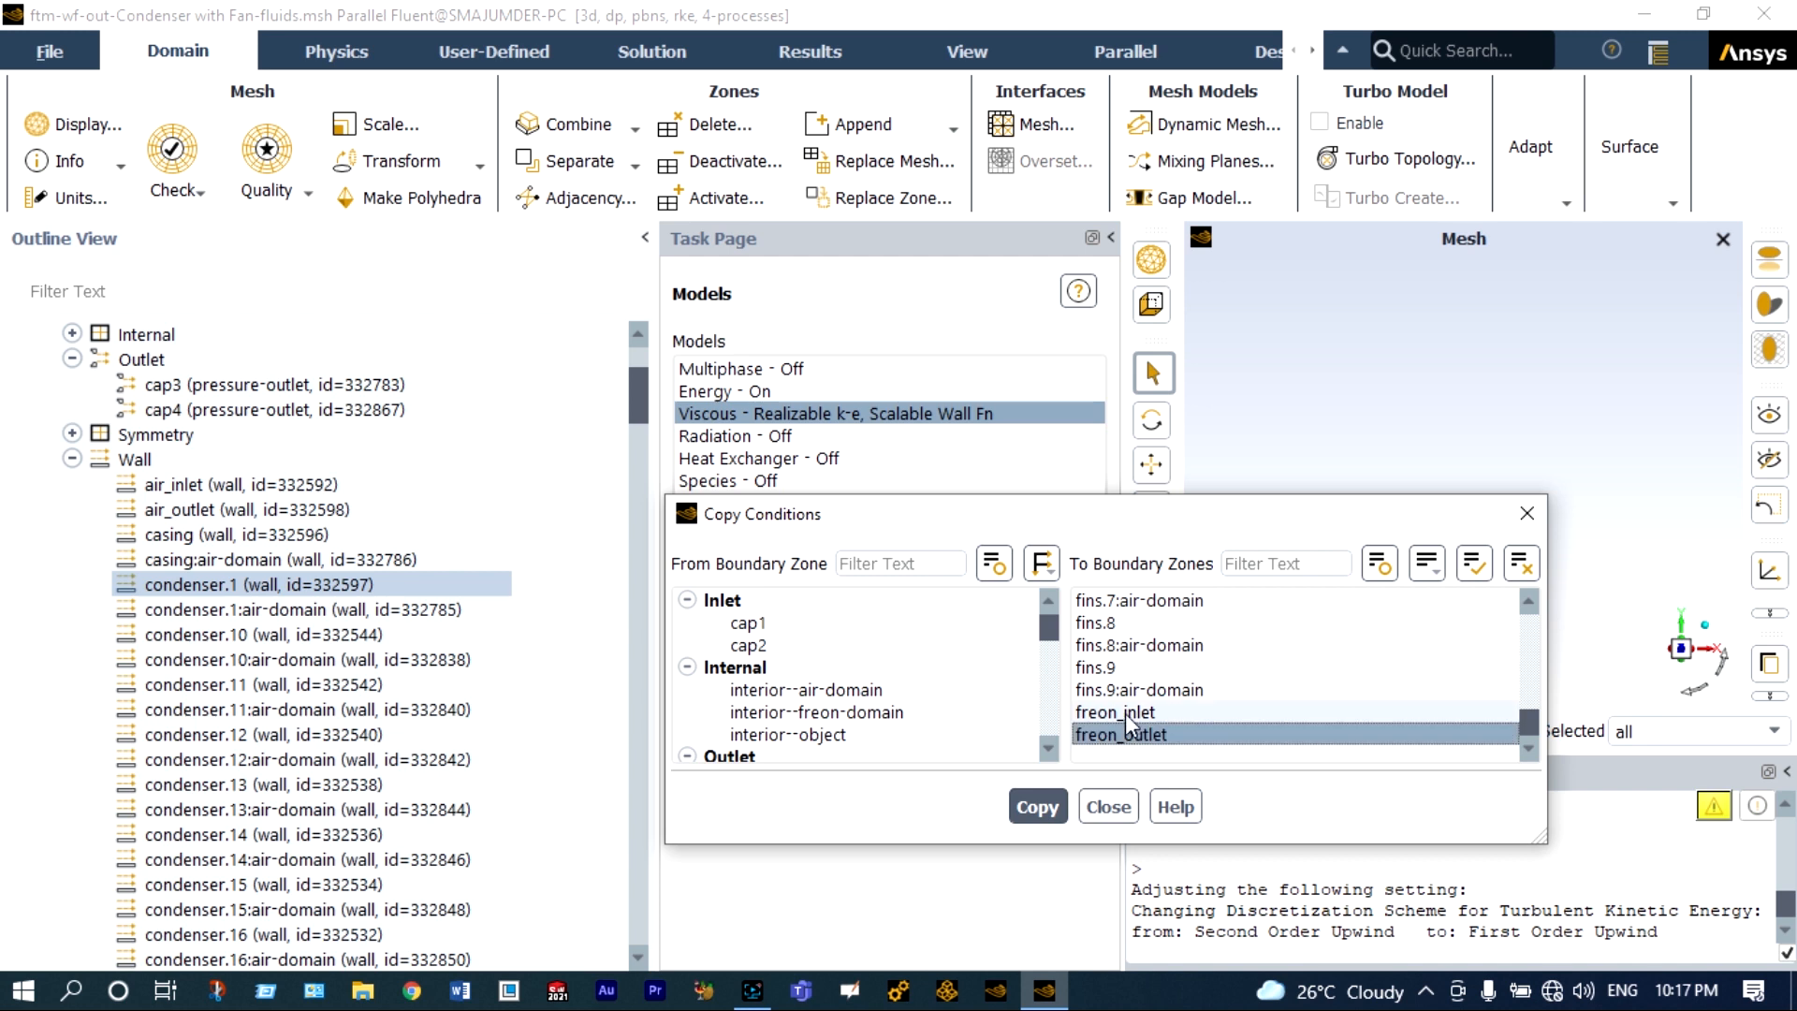
click(1126, 714)
click(1203, 710)
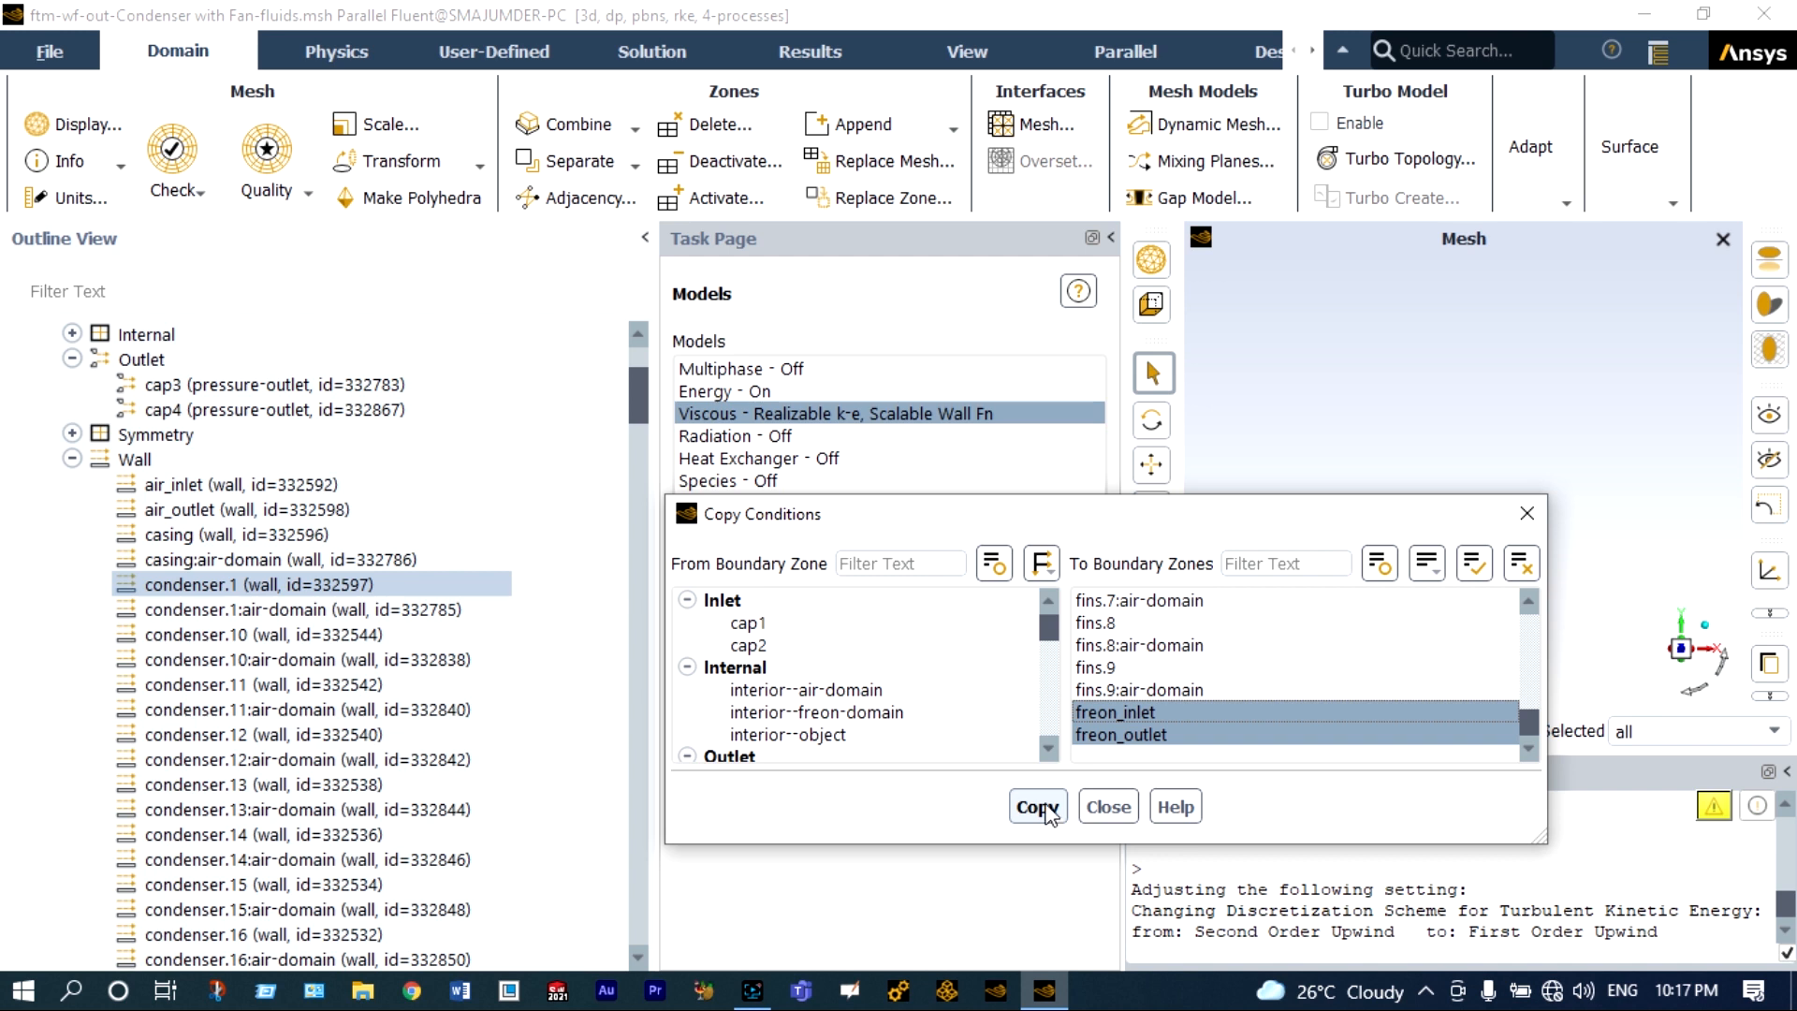
click(1037, 807)
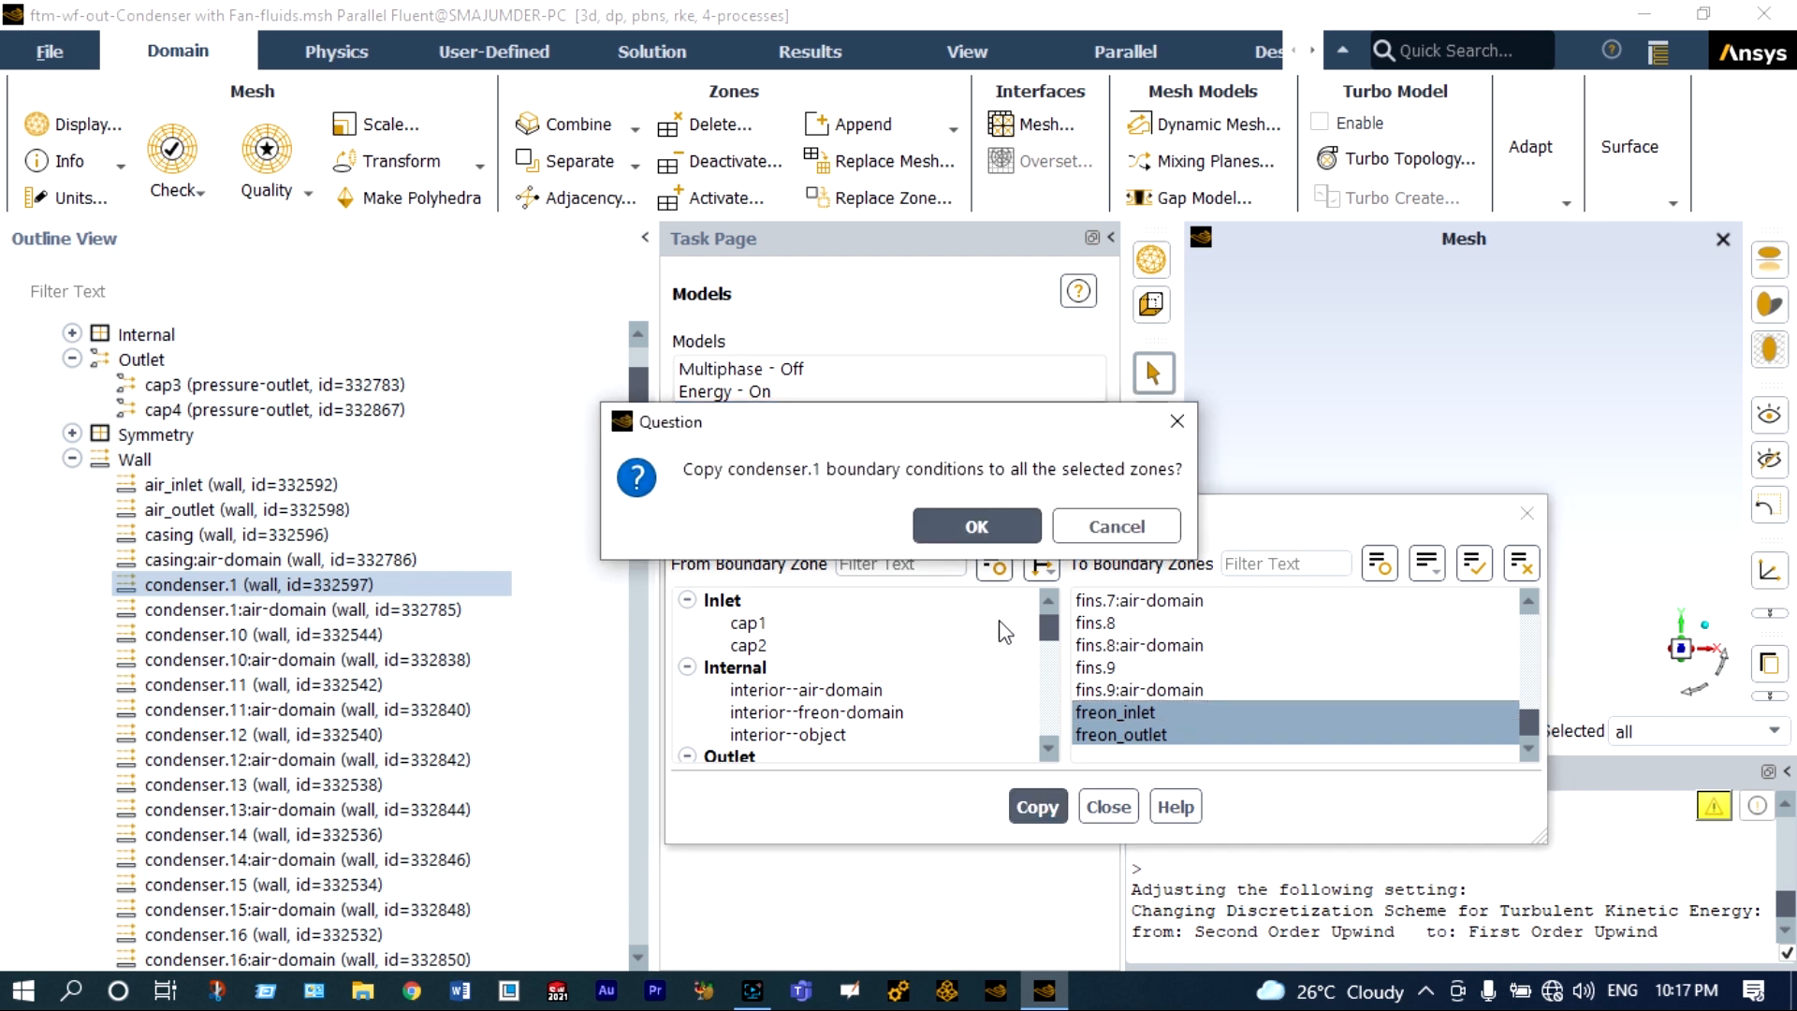
click(976, 527)
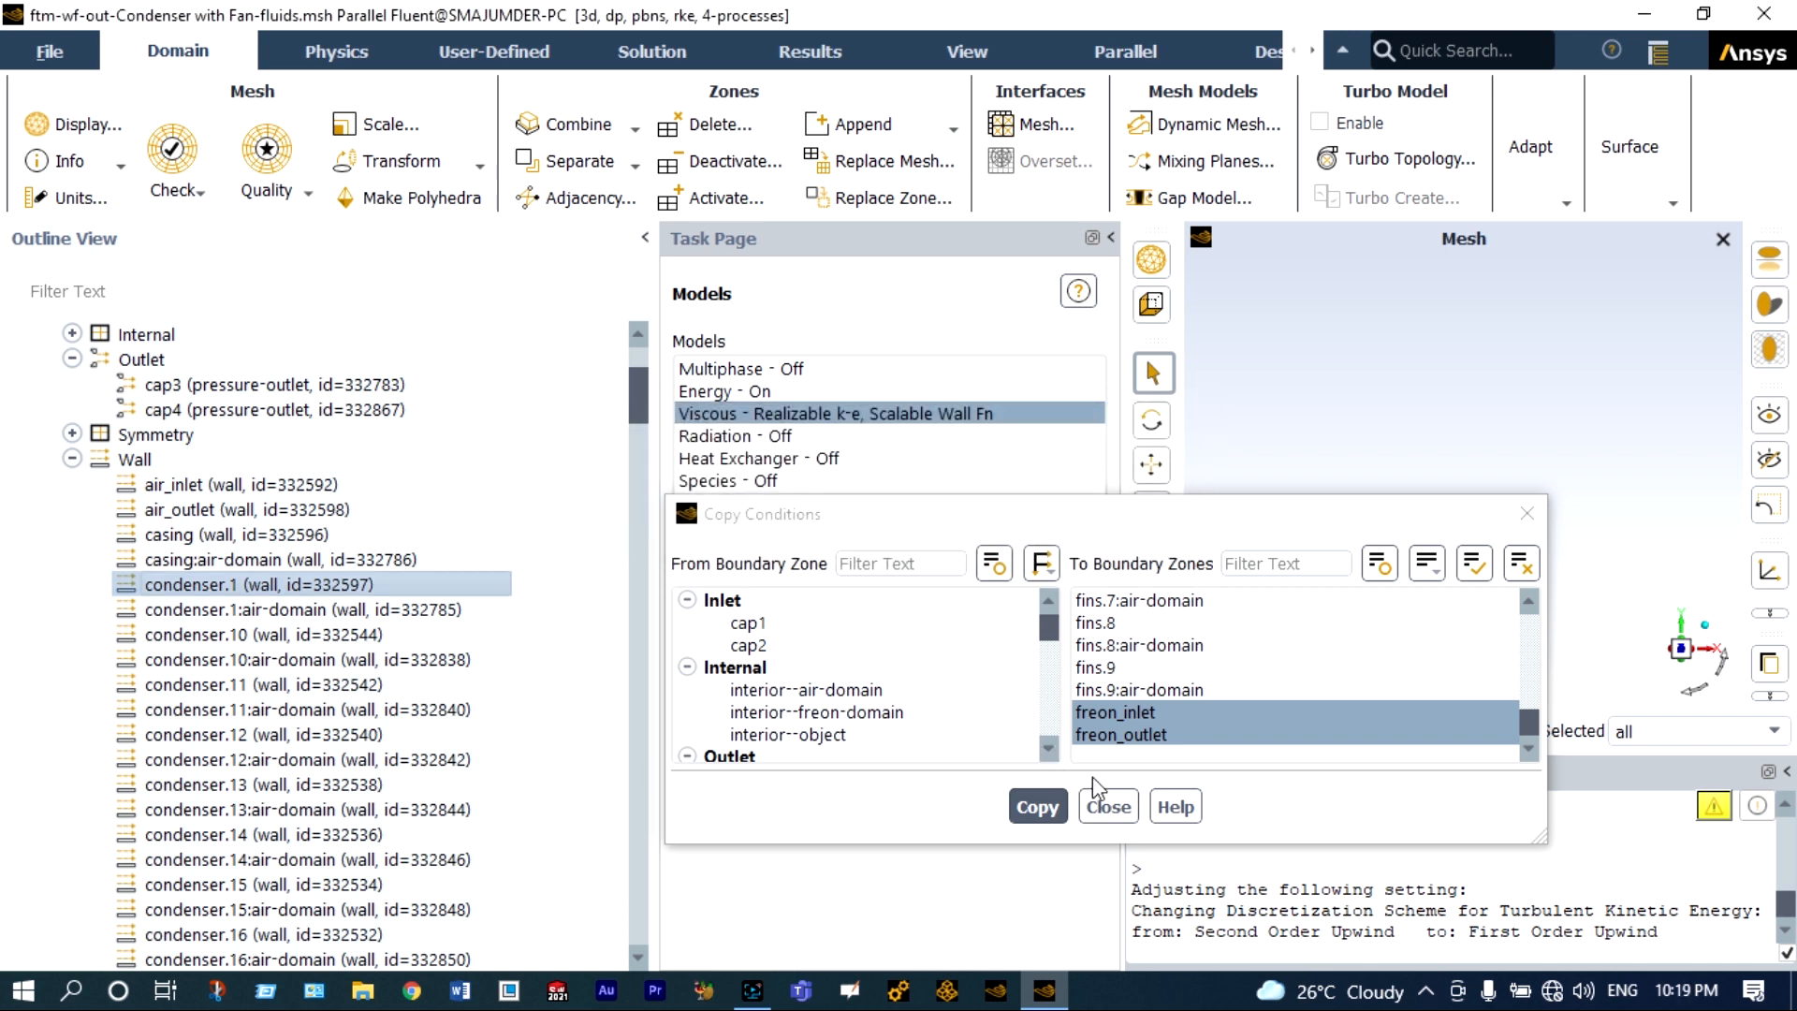
click(1109, 807)
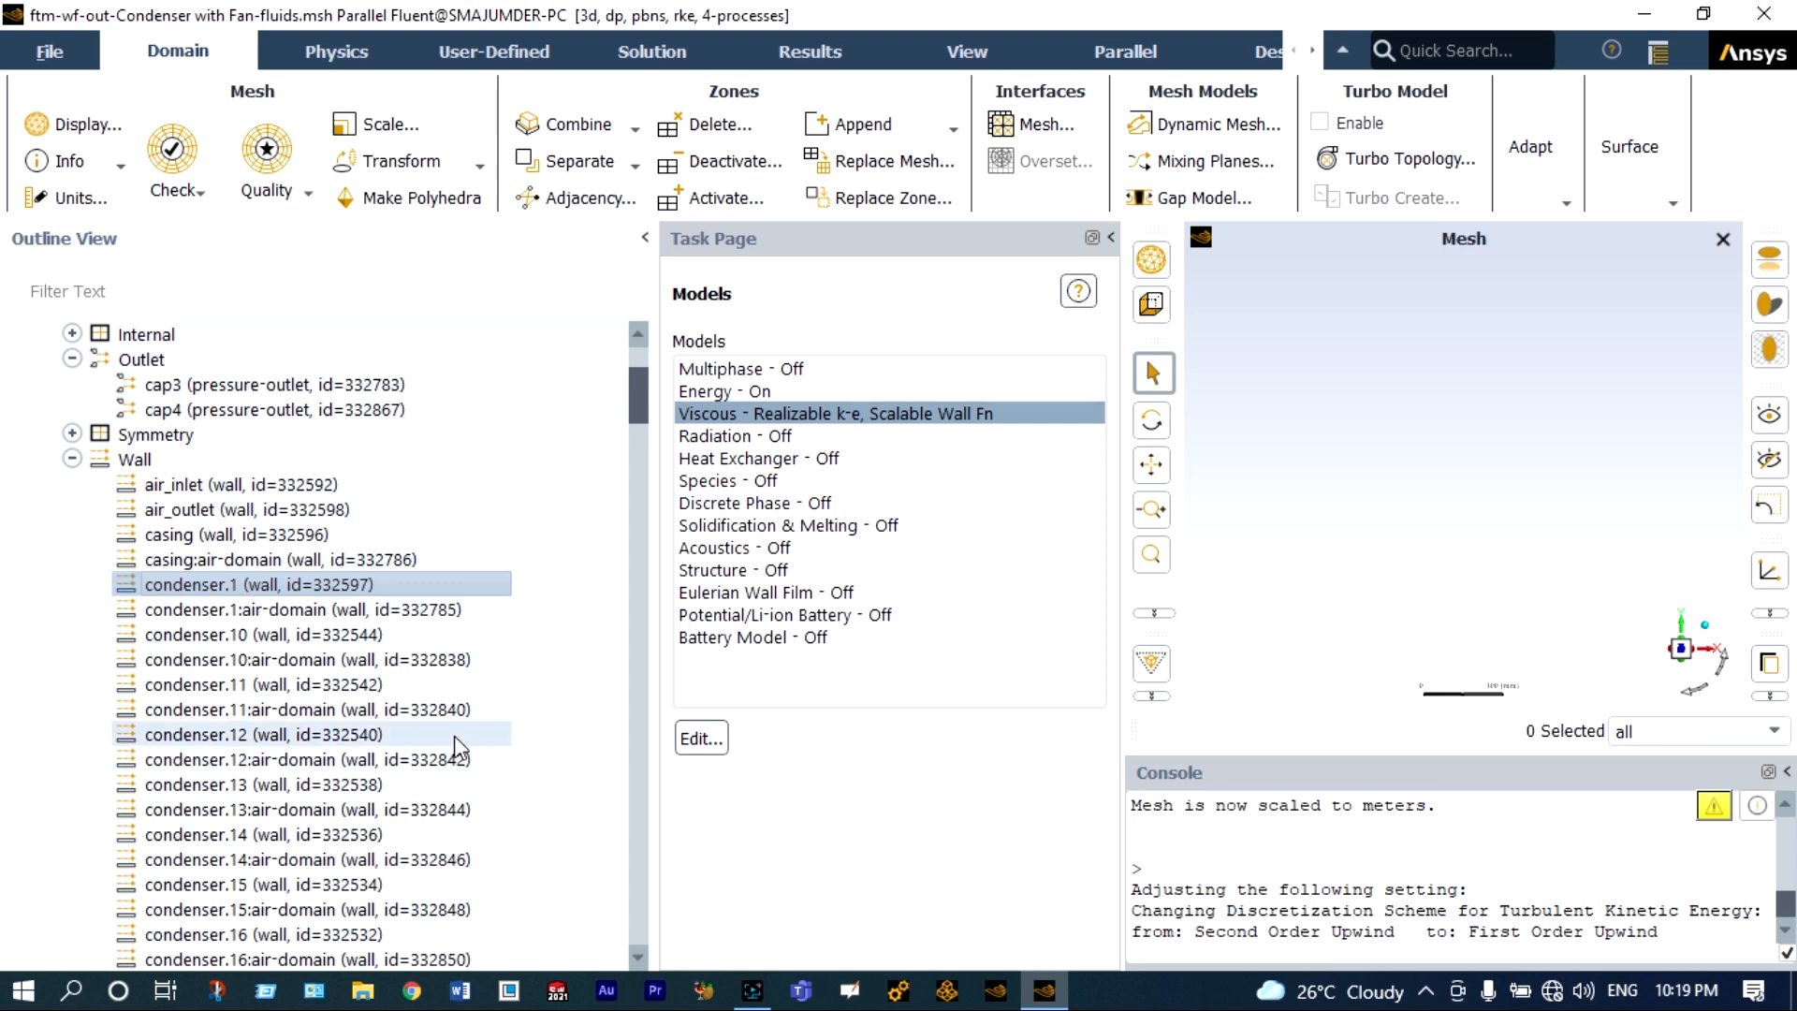
Switch the fins.1 wall's thermal condition to Convection with a heat transfer coefficient of 15 W/(m² K).
scroll(453, 736, down, 8)
scroll(456, 744, down, 2)
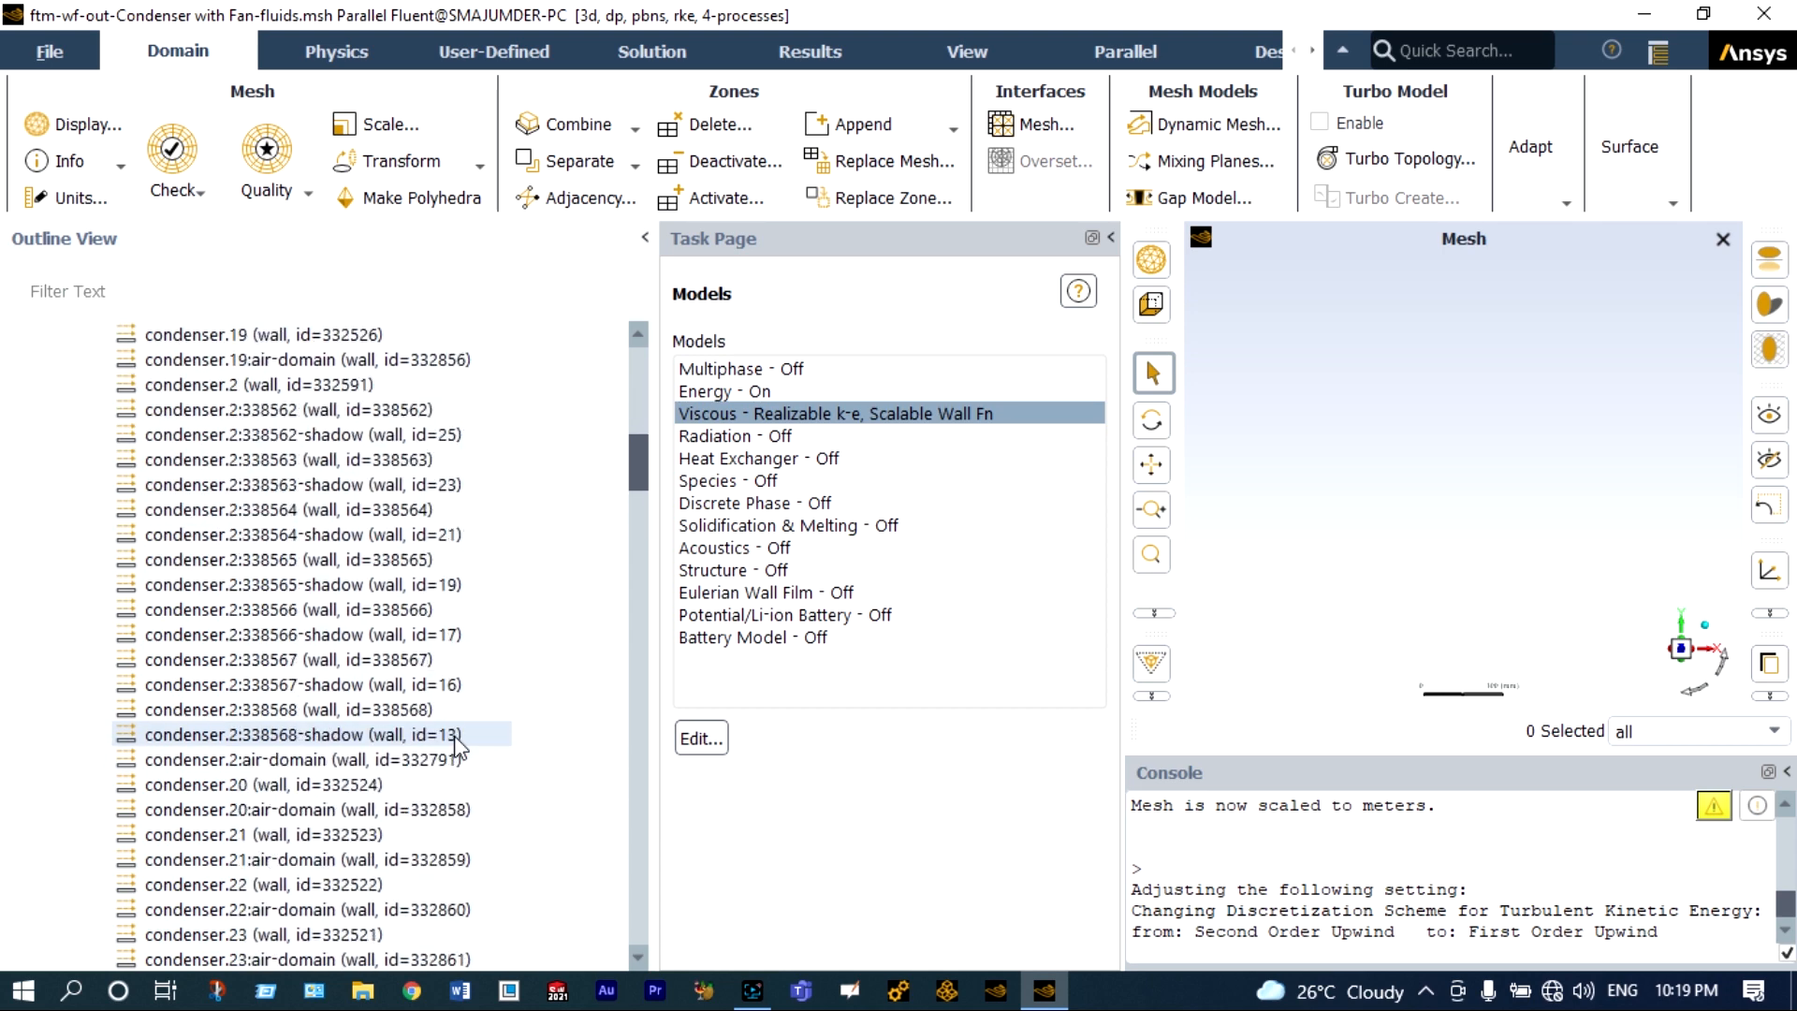
scroll(457, 745, down, 15)
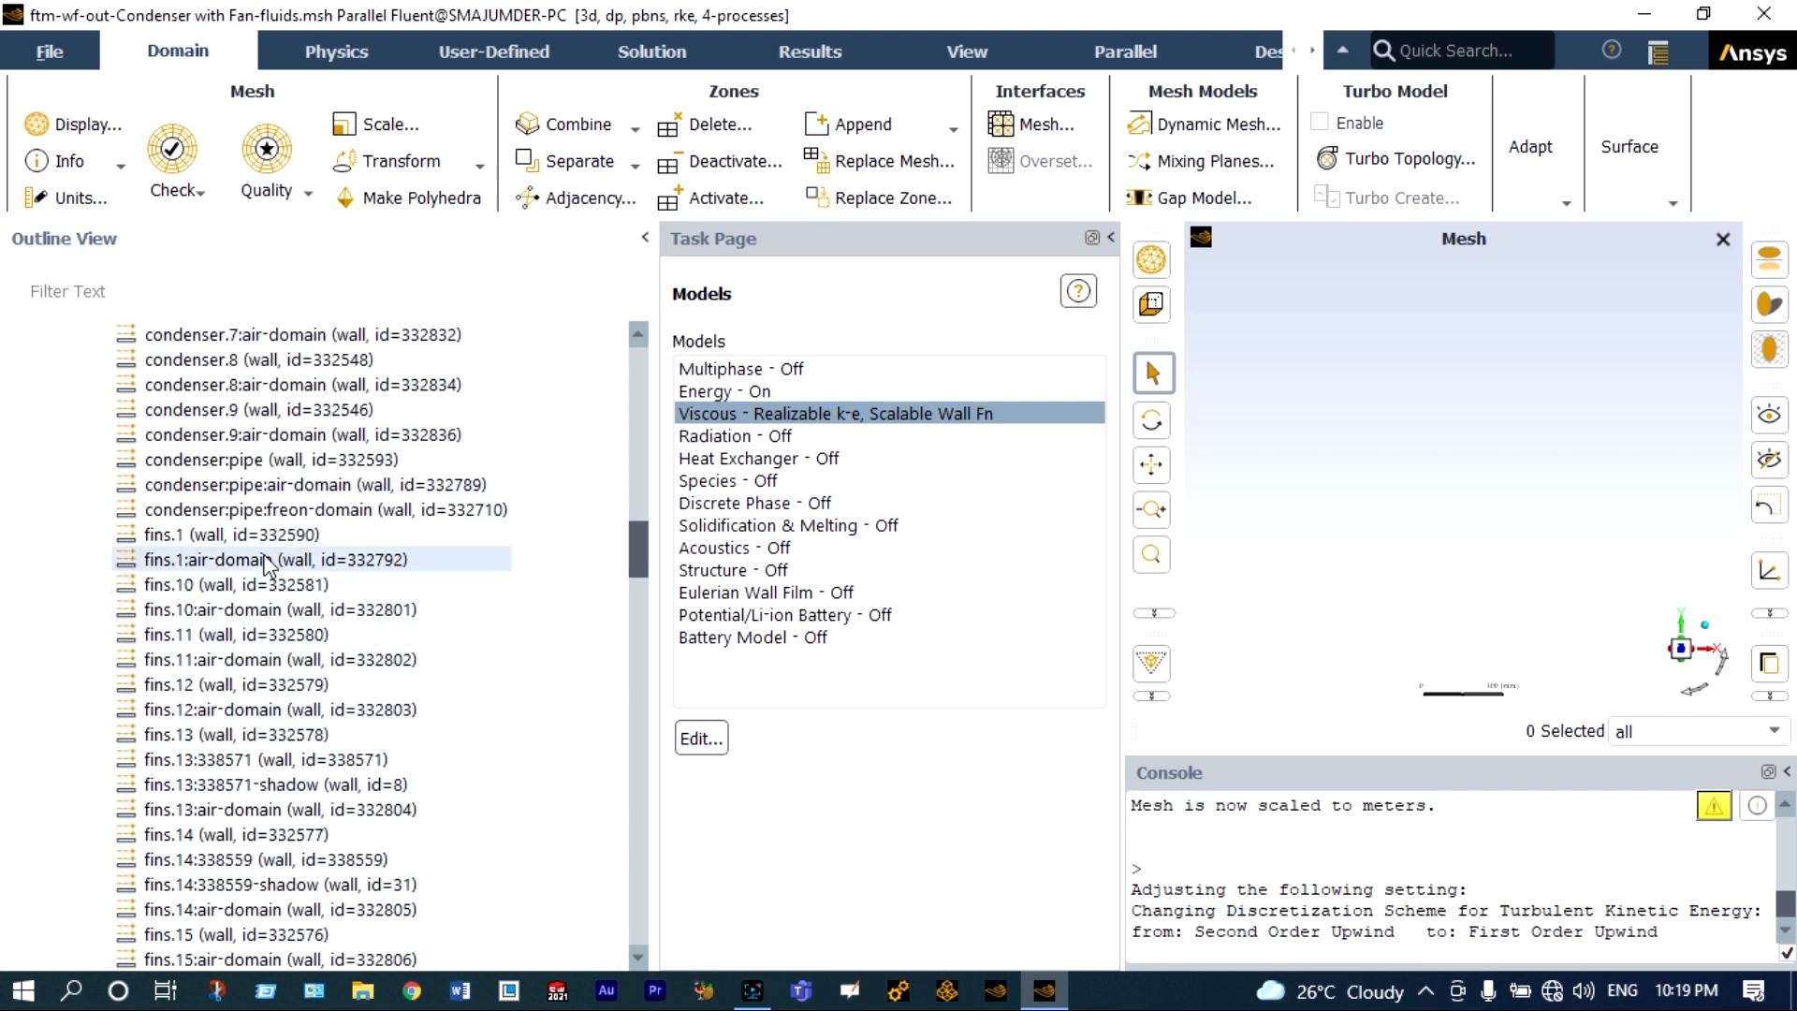
double_click(263, 541)
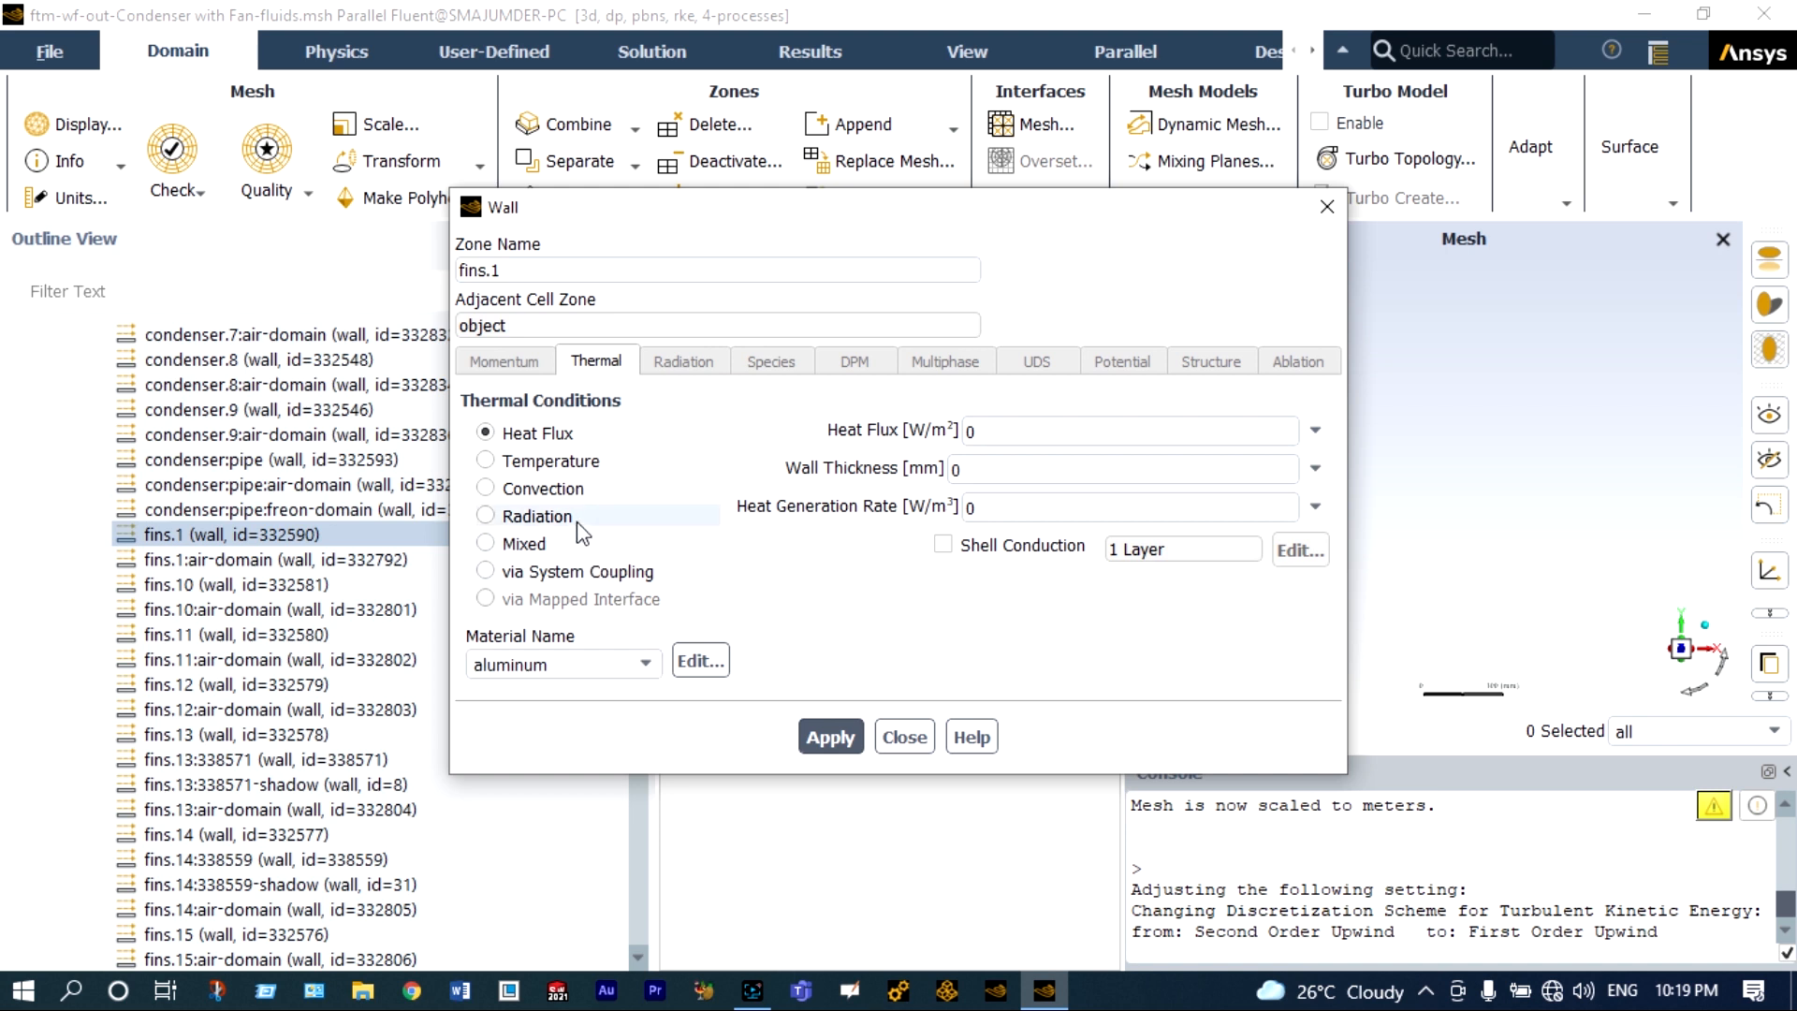
click(485, 487)
click(1035, 432)
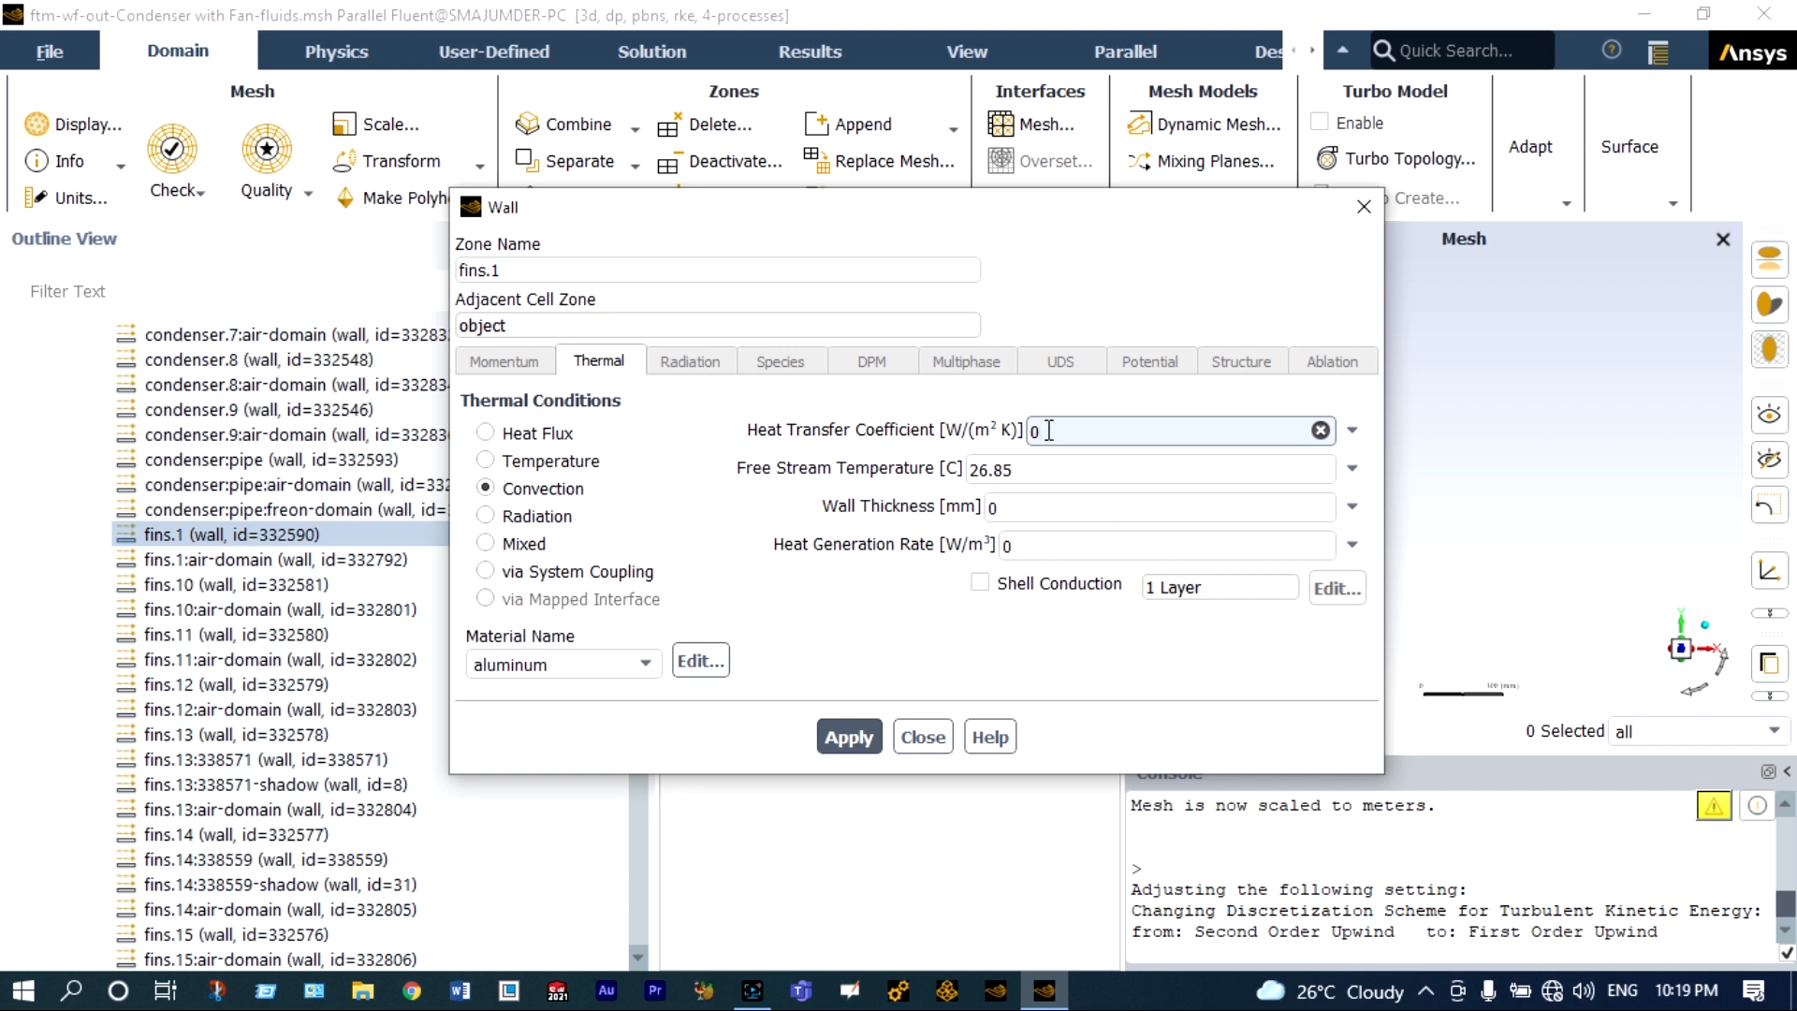
double_click(1049, 431)
text(15)
Set the fins.1 wall's free stream temperature to 30 °C and wall thickness to 0.01 mm, and apply the condition.
click(1027, 461)
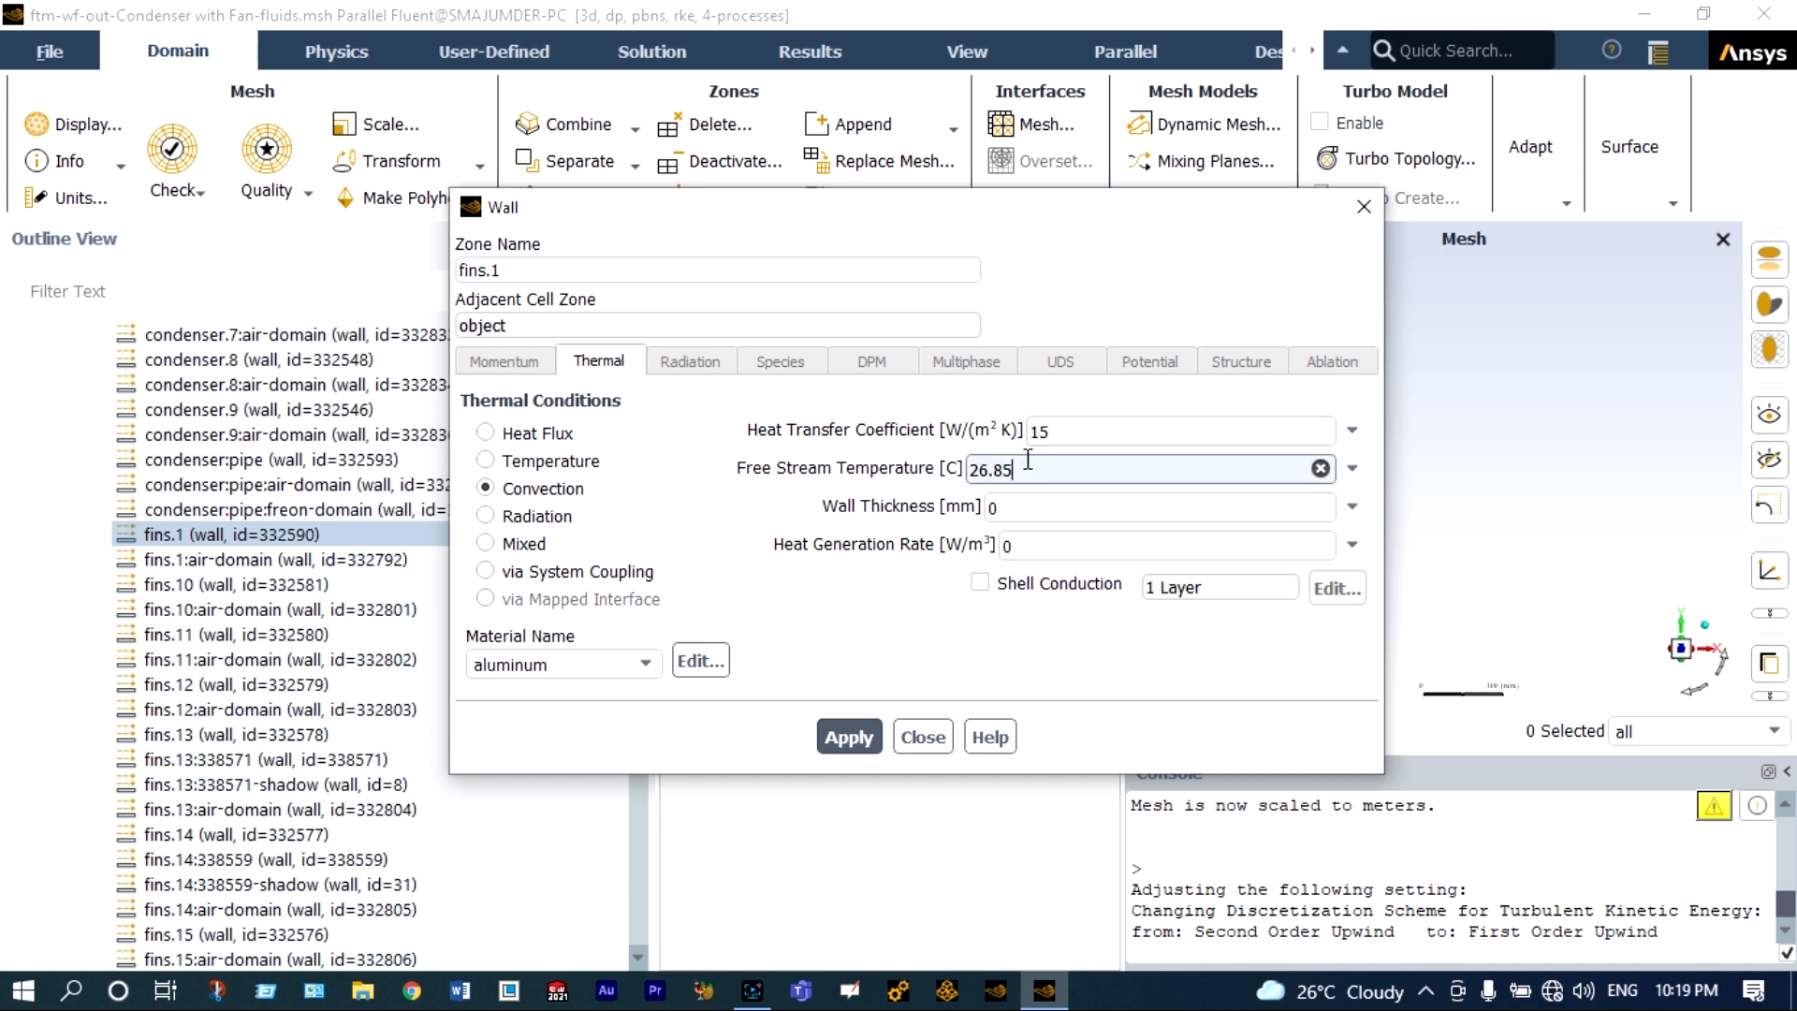
key(BackSpace)
key(BackSpace)
key(BackSpace)
key(BackSpace)
key(BackSpace)
text(30)
click(1014, 506)
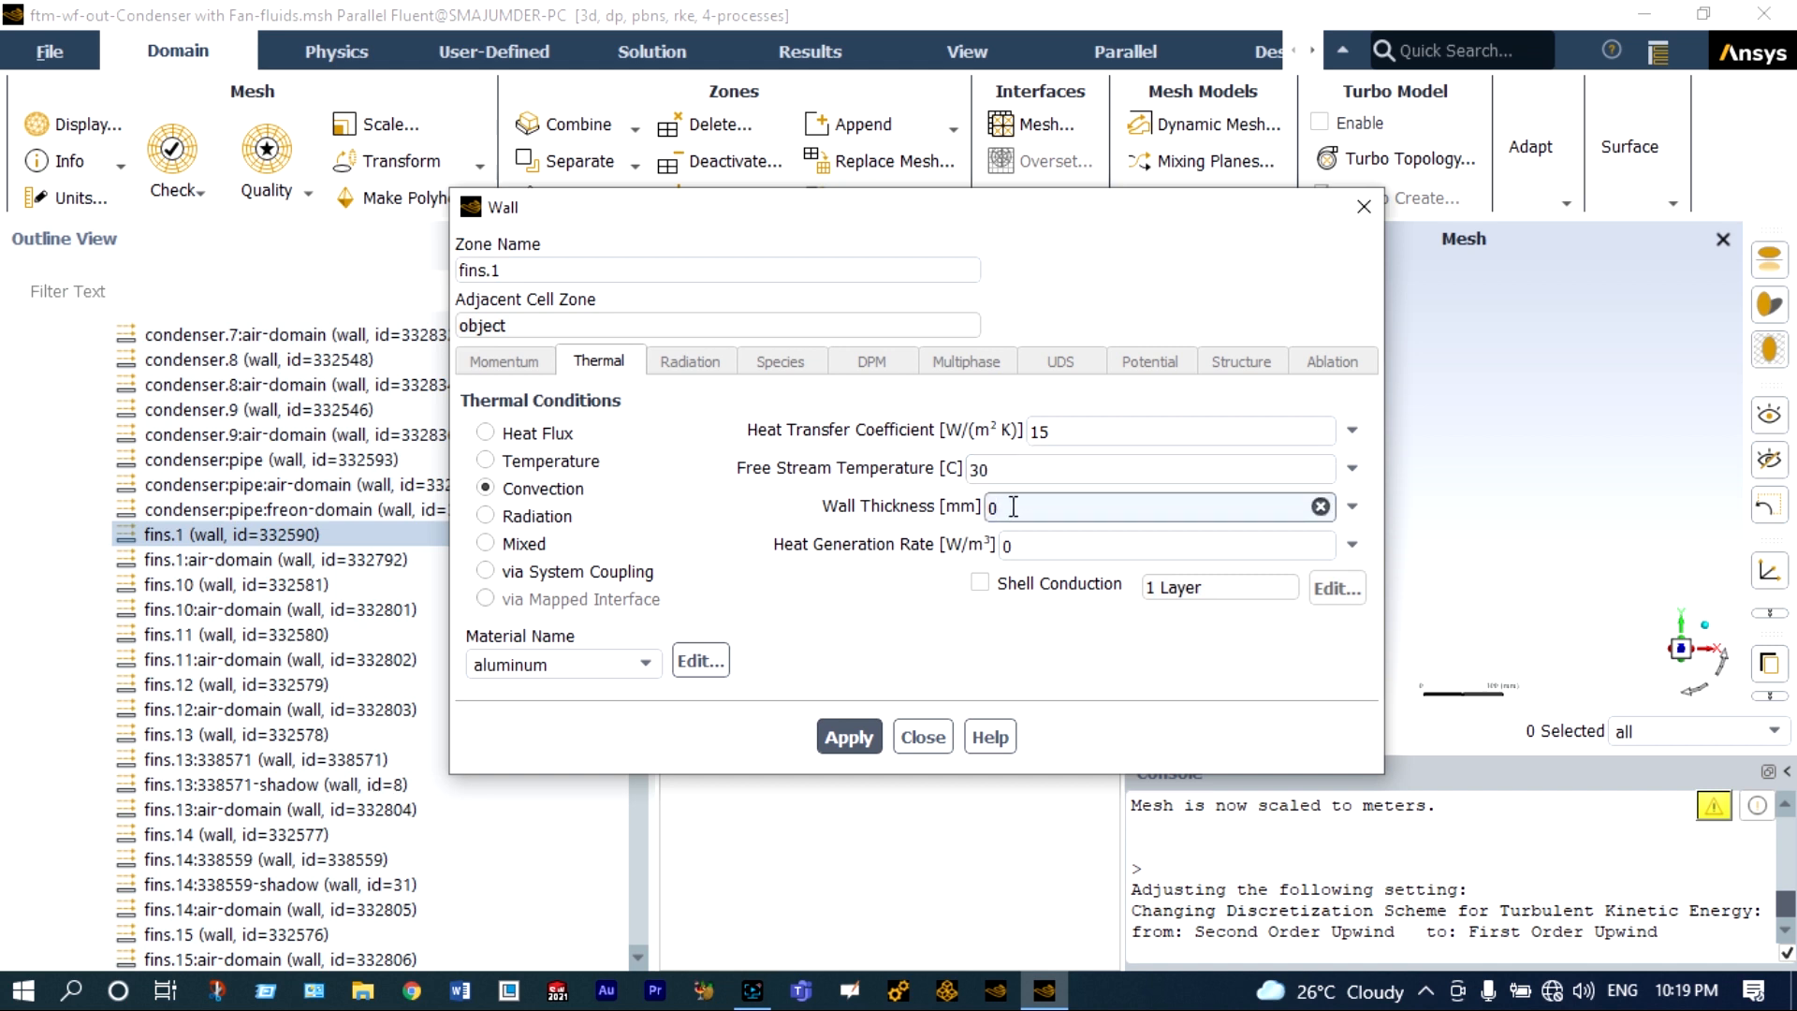
text(.01)
click(845, 737)
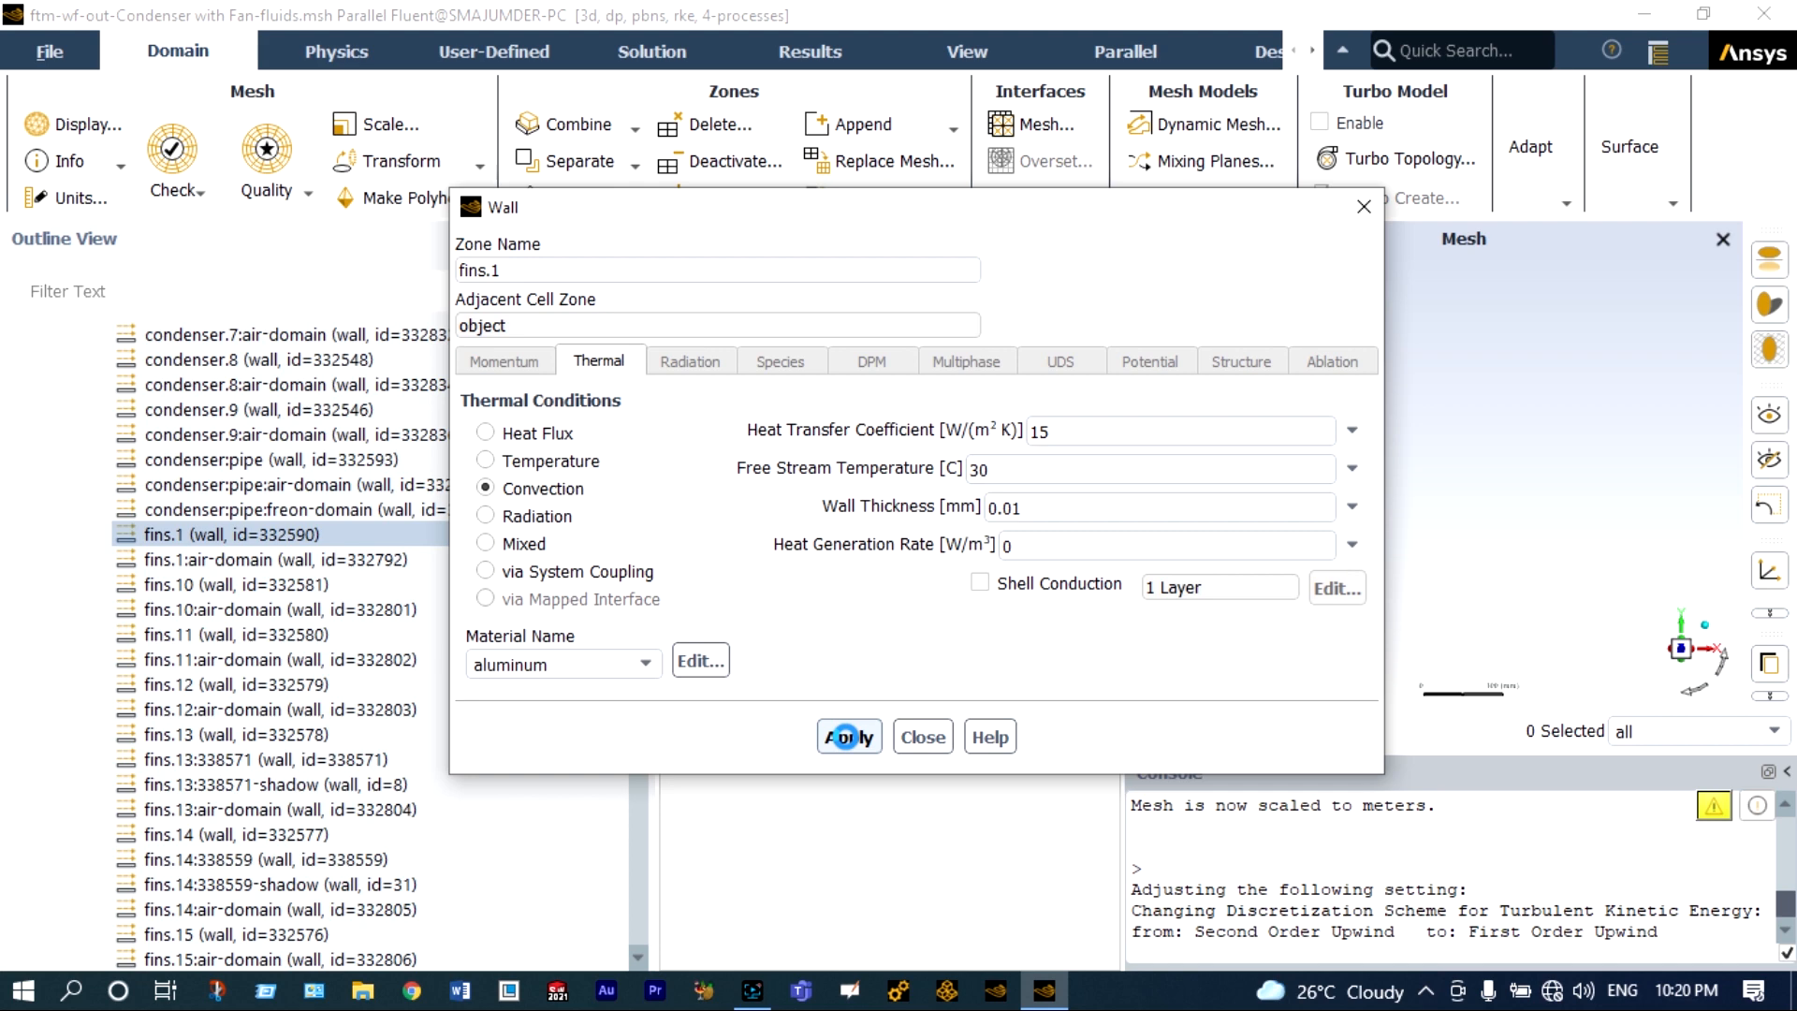
click(921, 737)
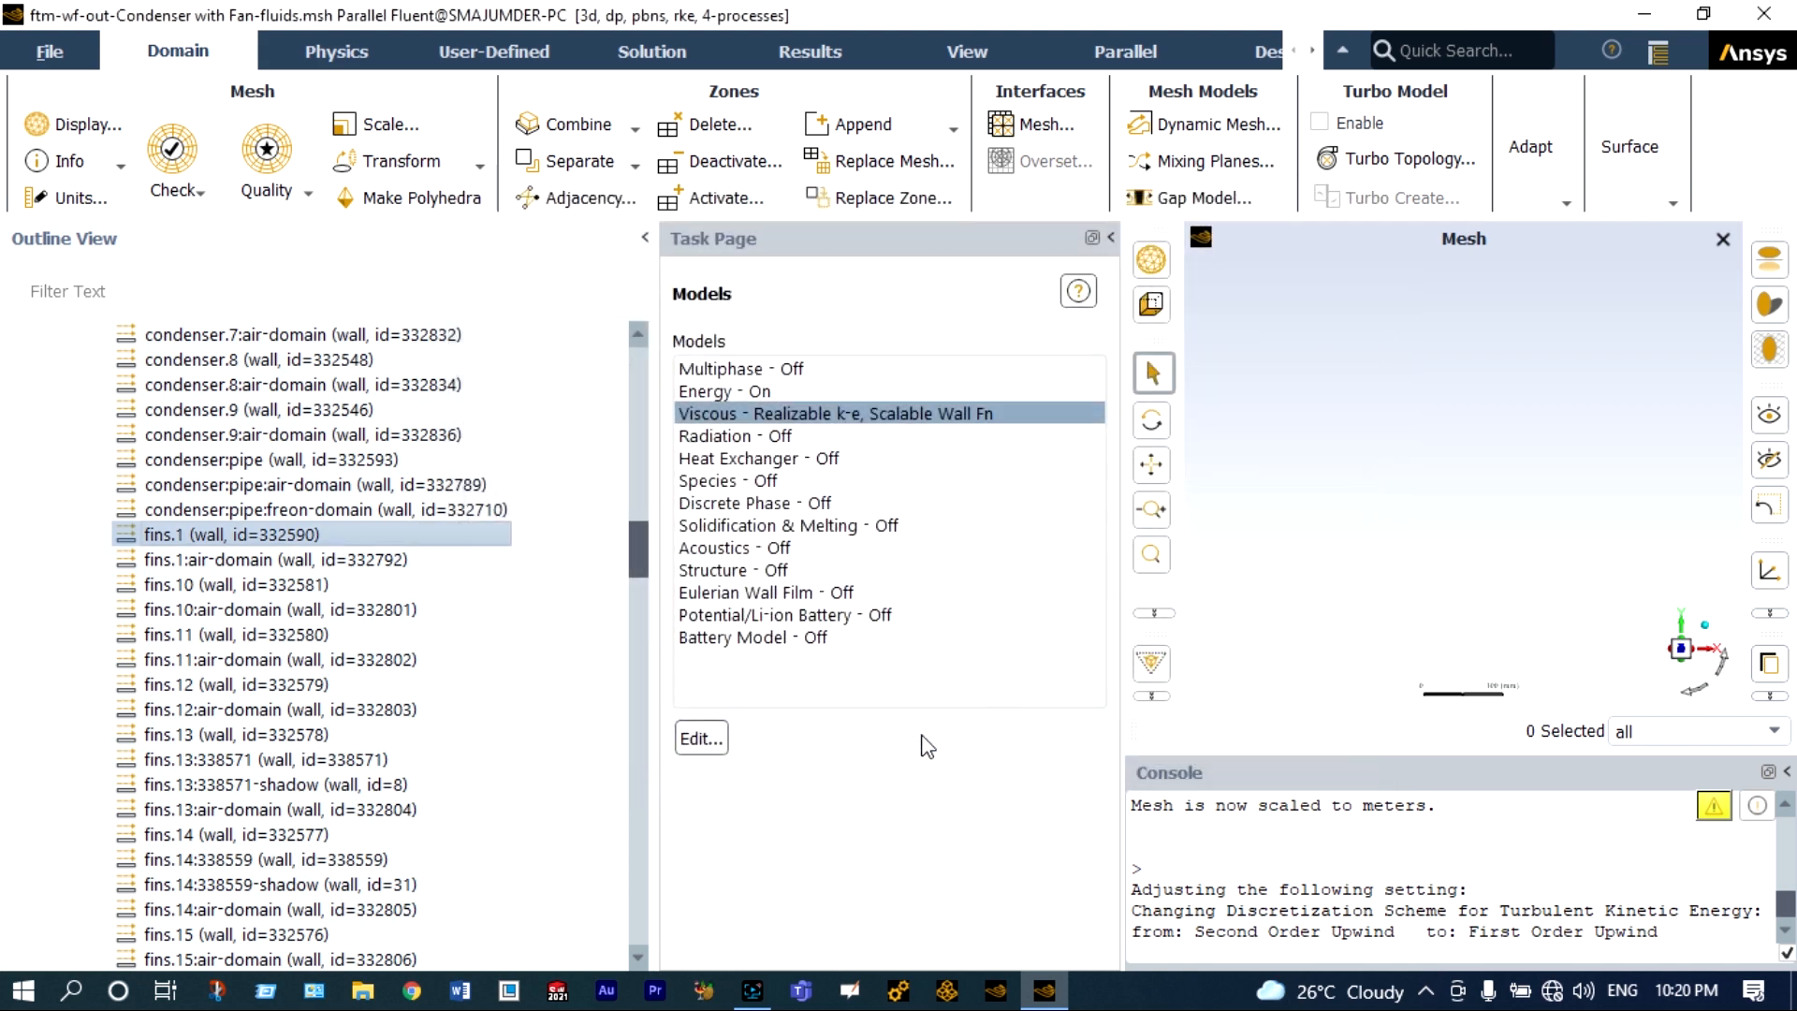
Copy the fins.1 boundary conditions to air_inlet, air_outlet, casing, casing:air-domain and the other fins walls.
right_click(438, 542)
click(486, 585)
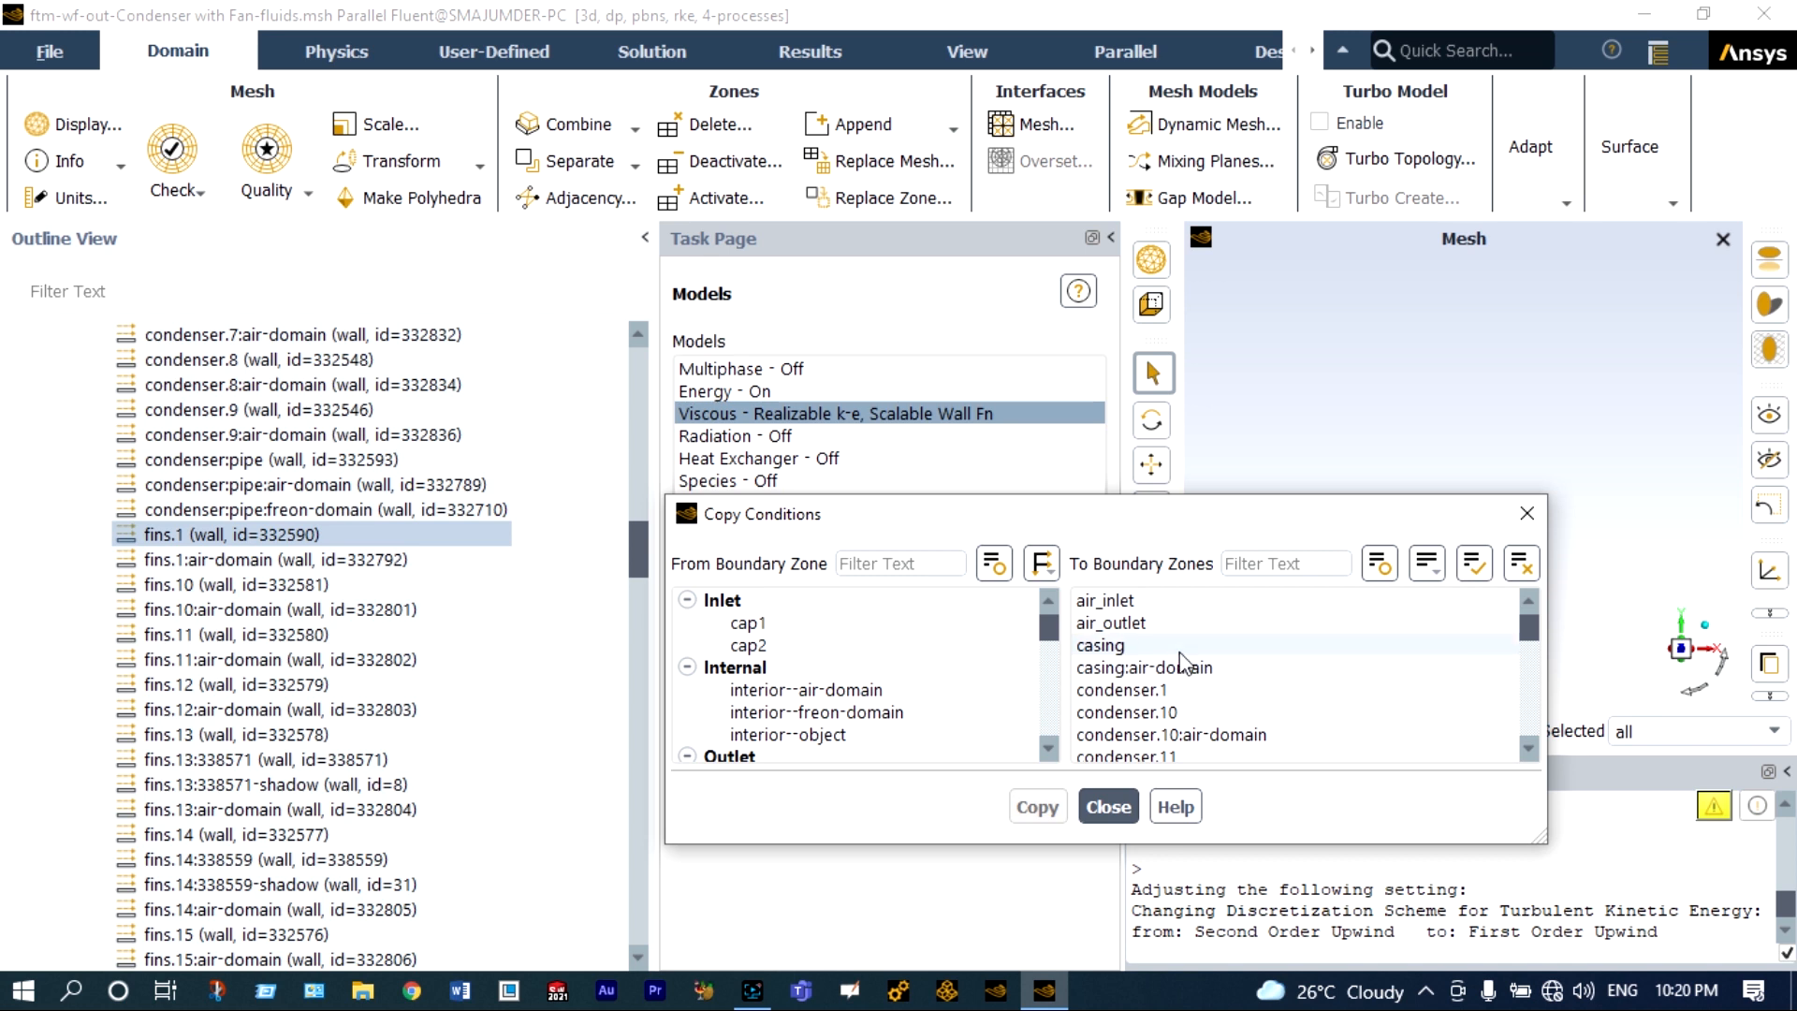
click(1121, 602)
click(1126, 645)
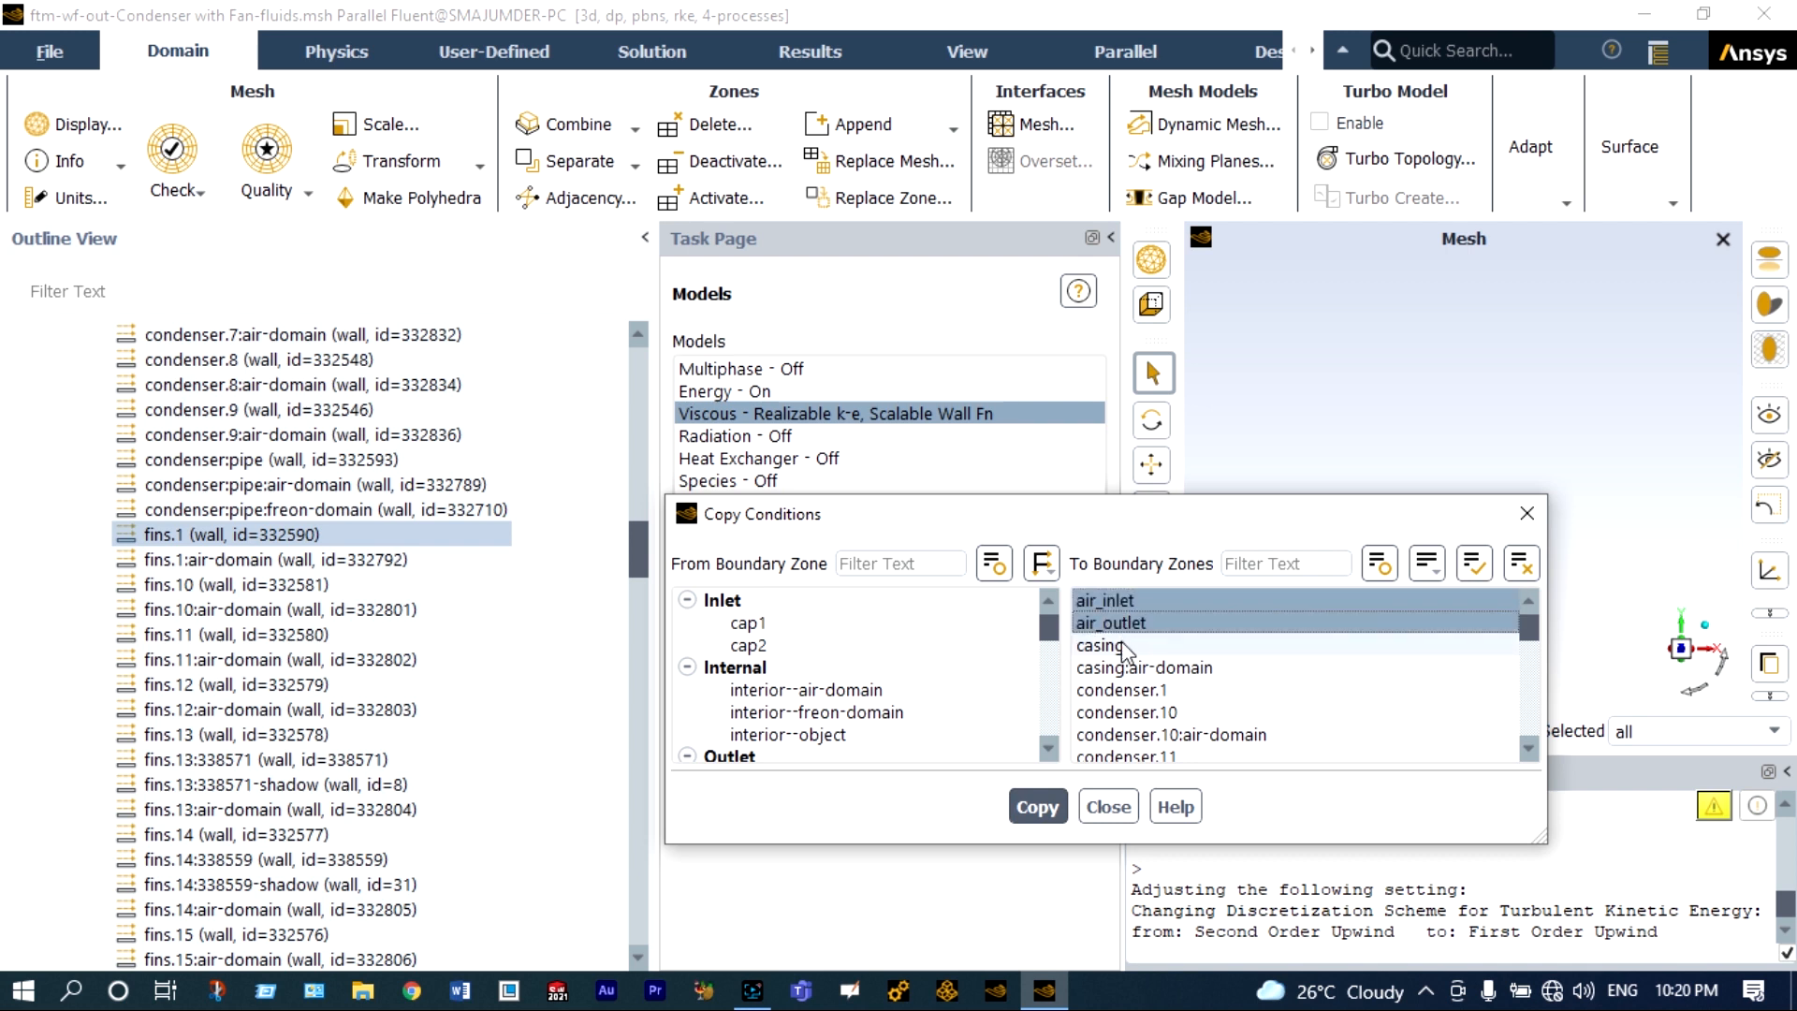
click(1132, 668)
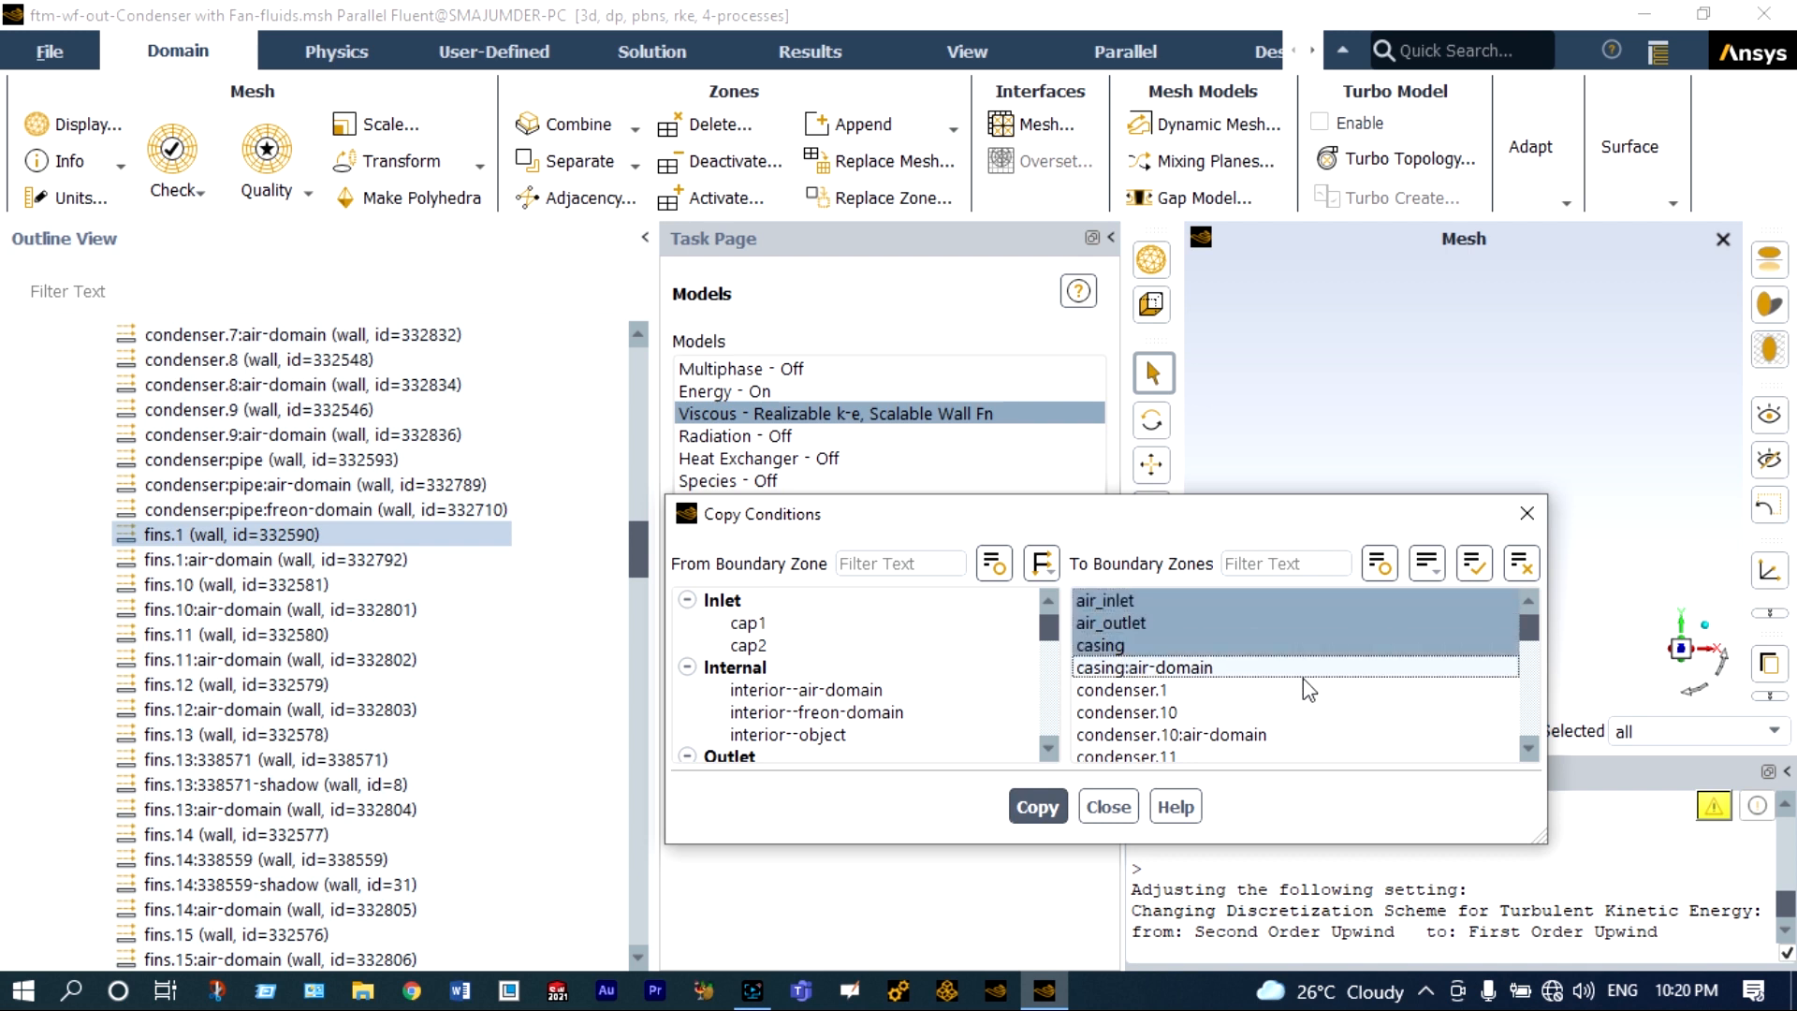
click(1276, 670)
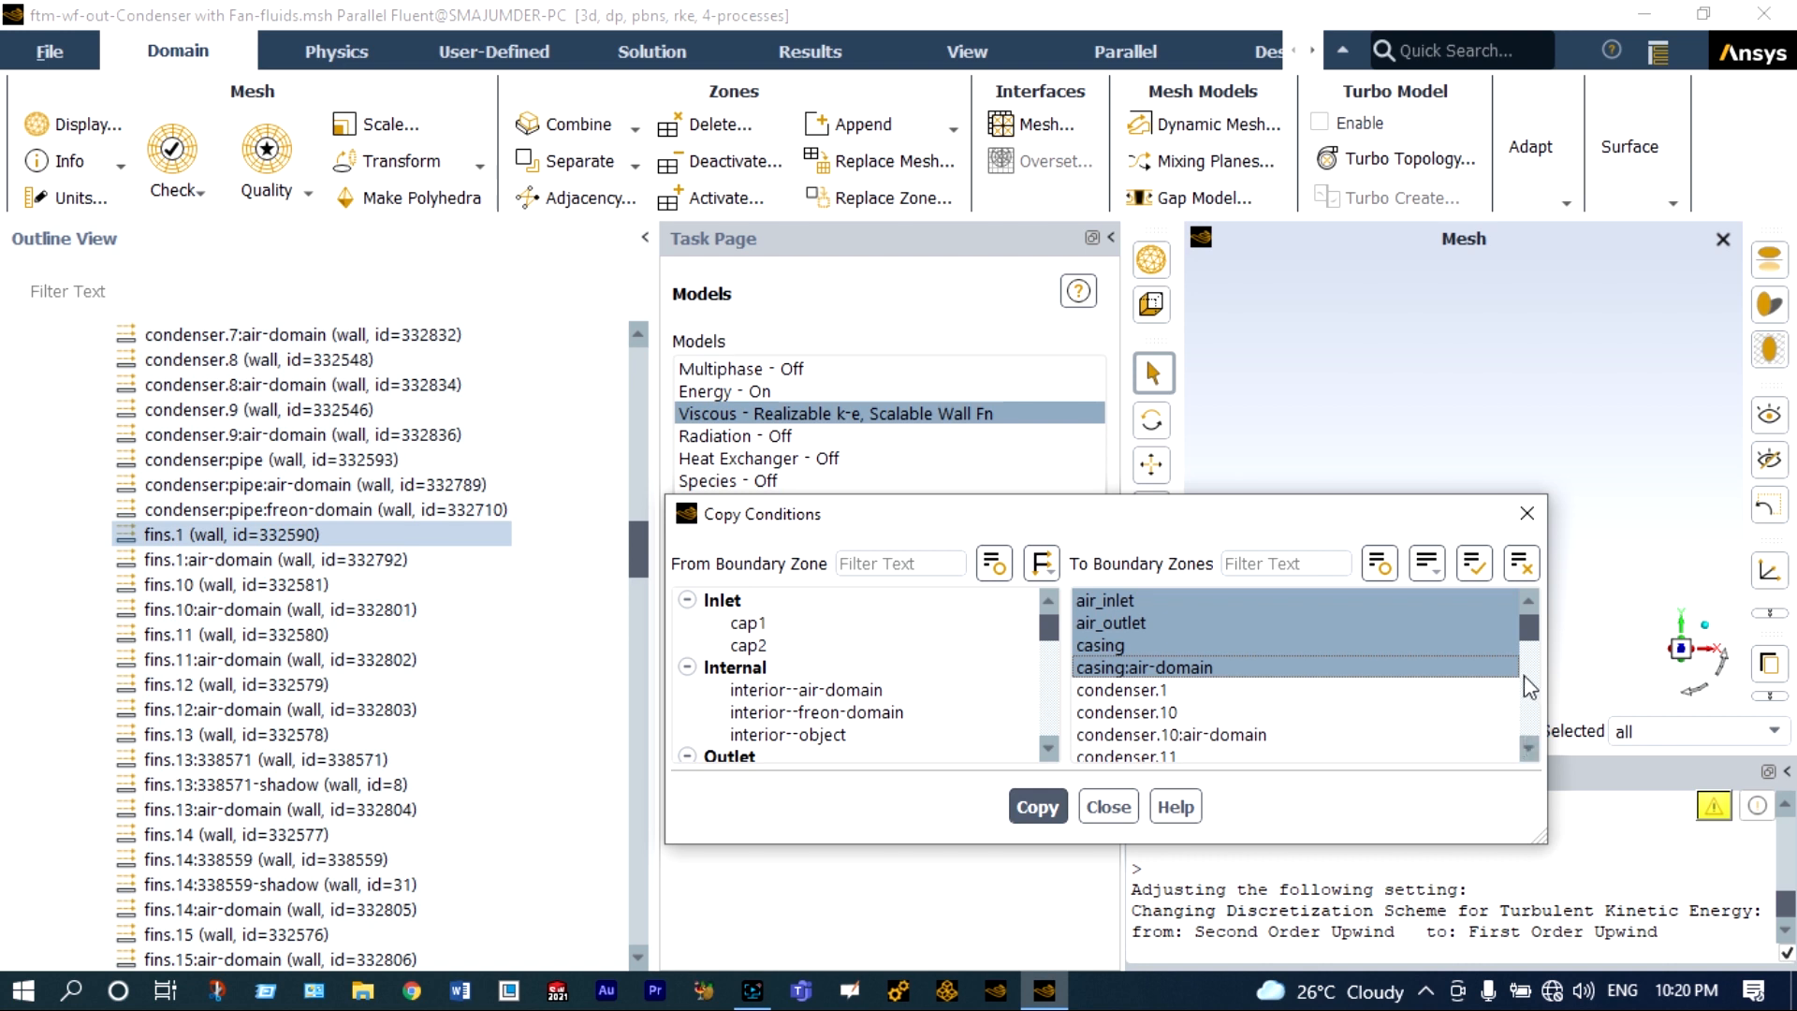
drag(1529, 627, 1530, 646)
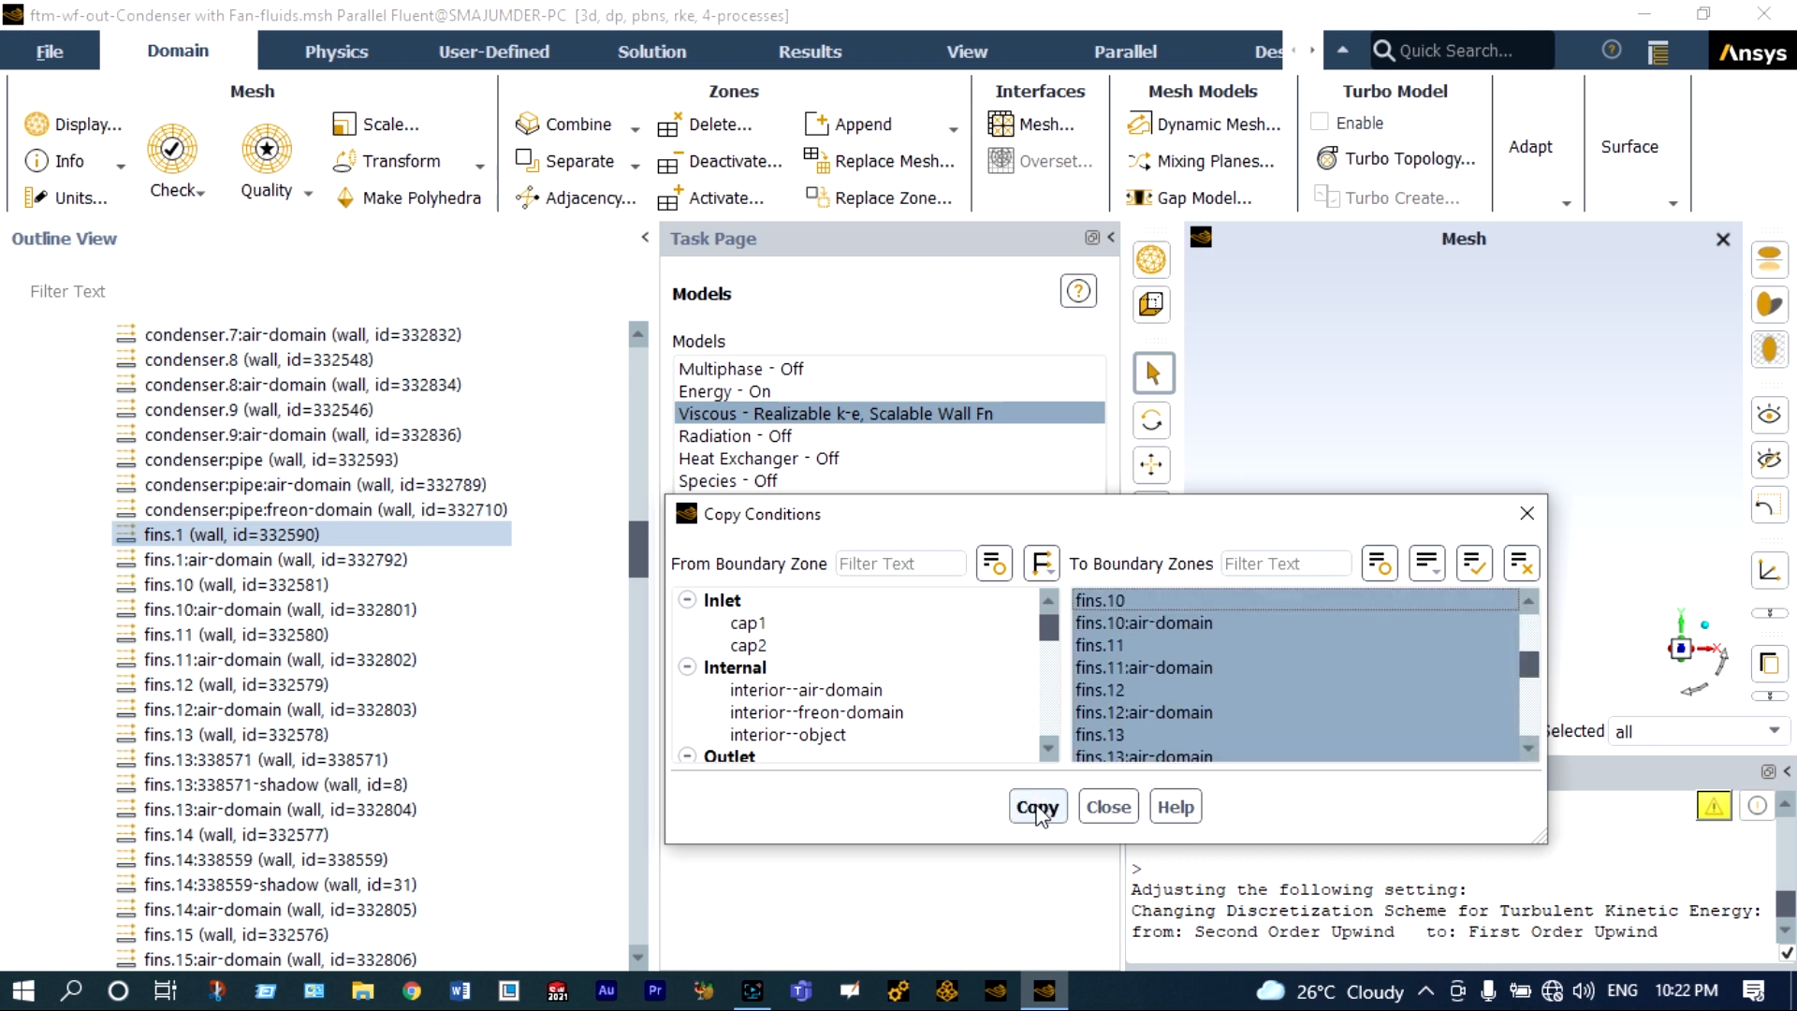
click(1039, 807)
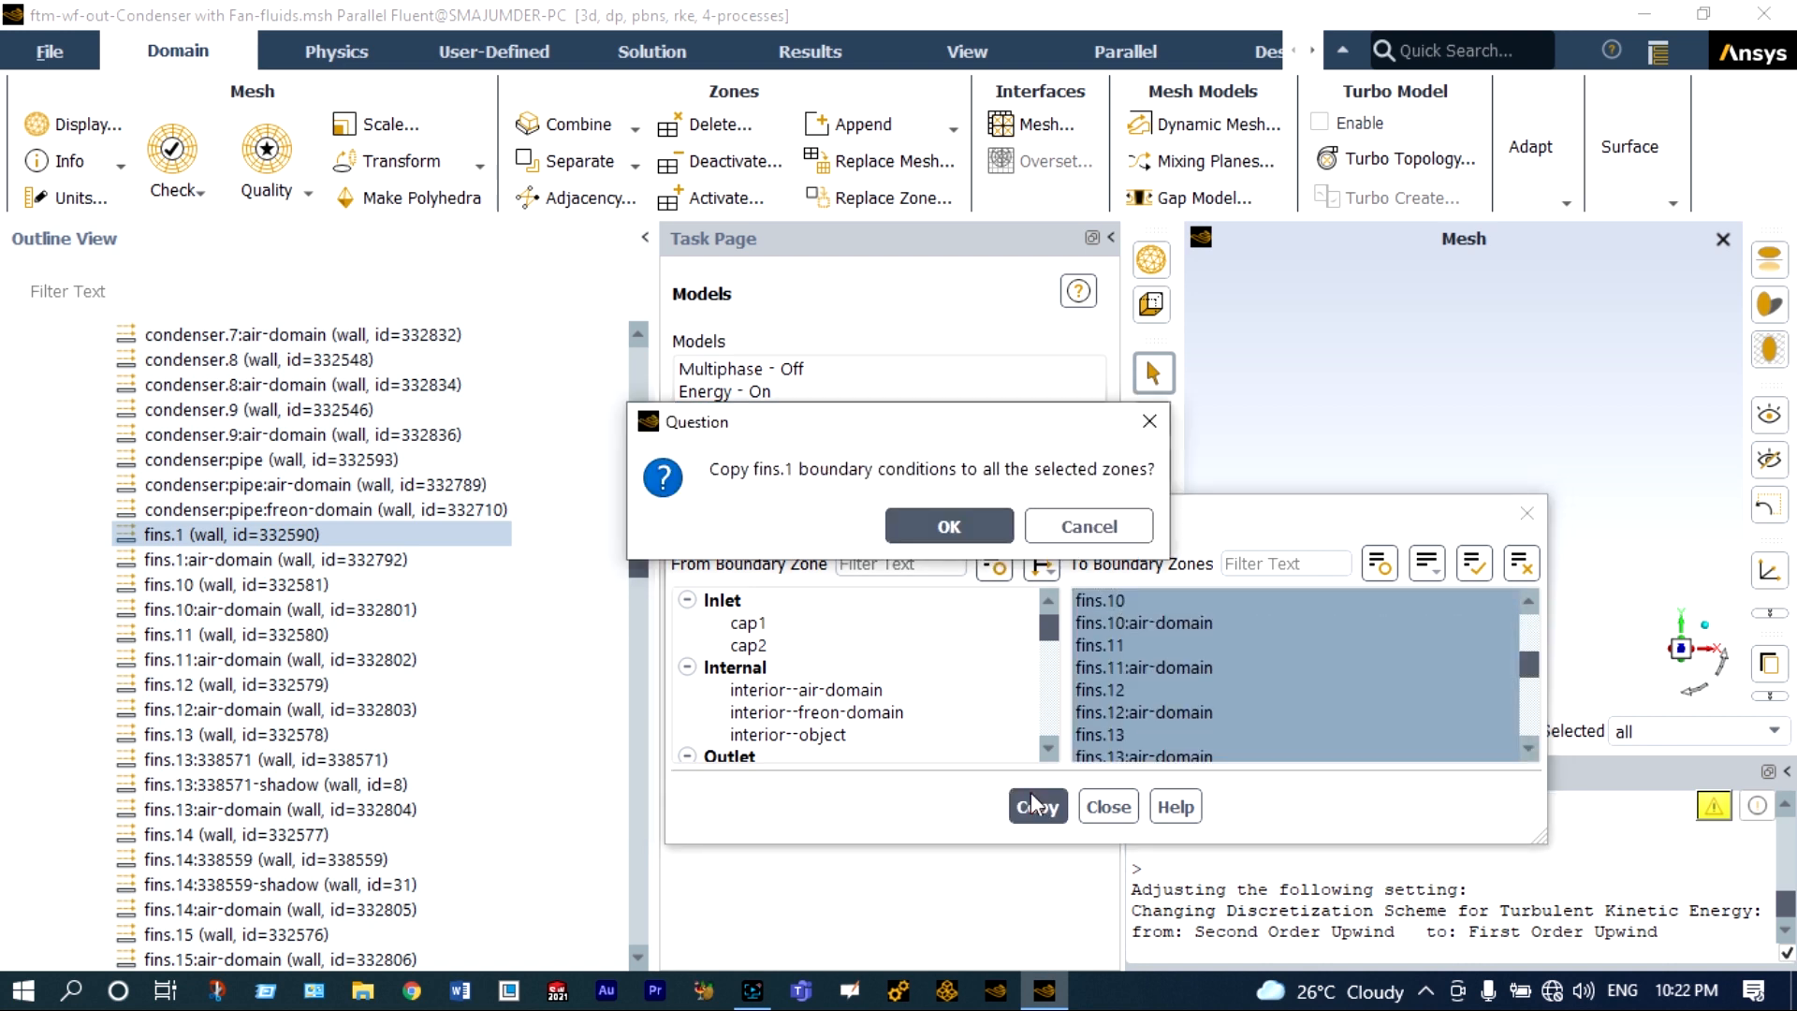
click(949, 528)
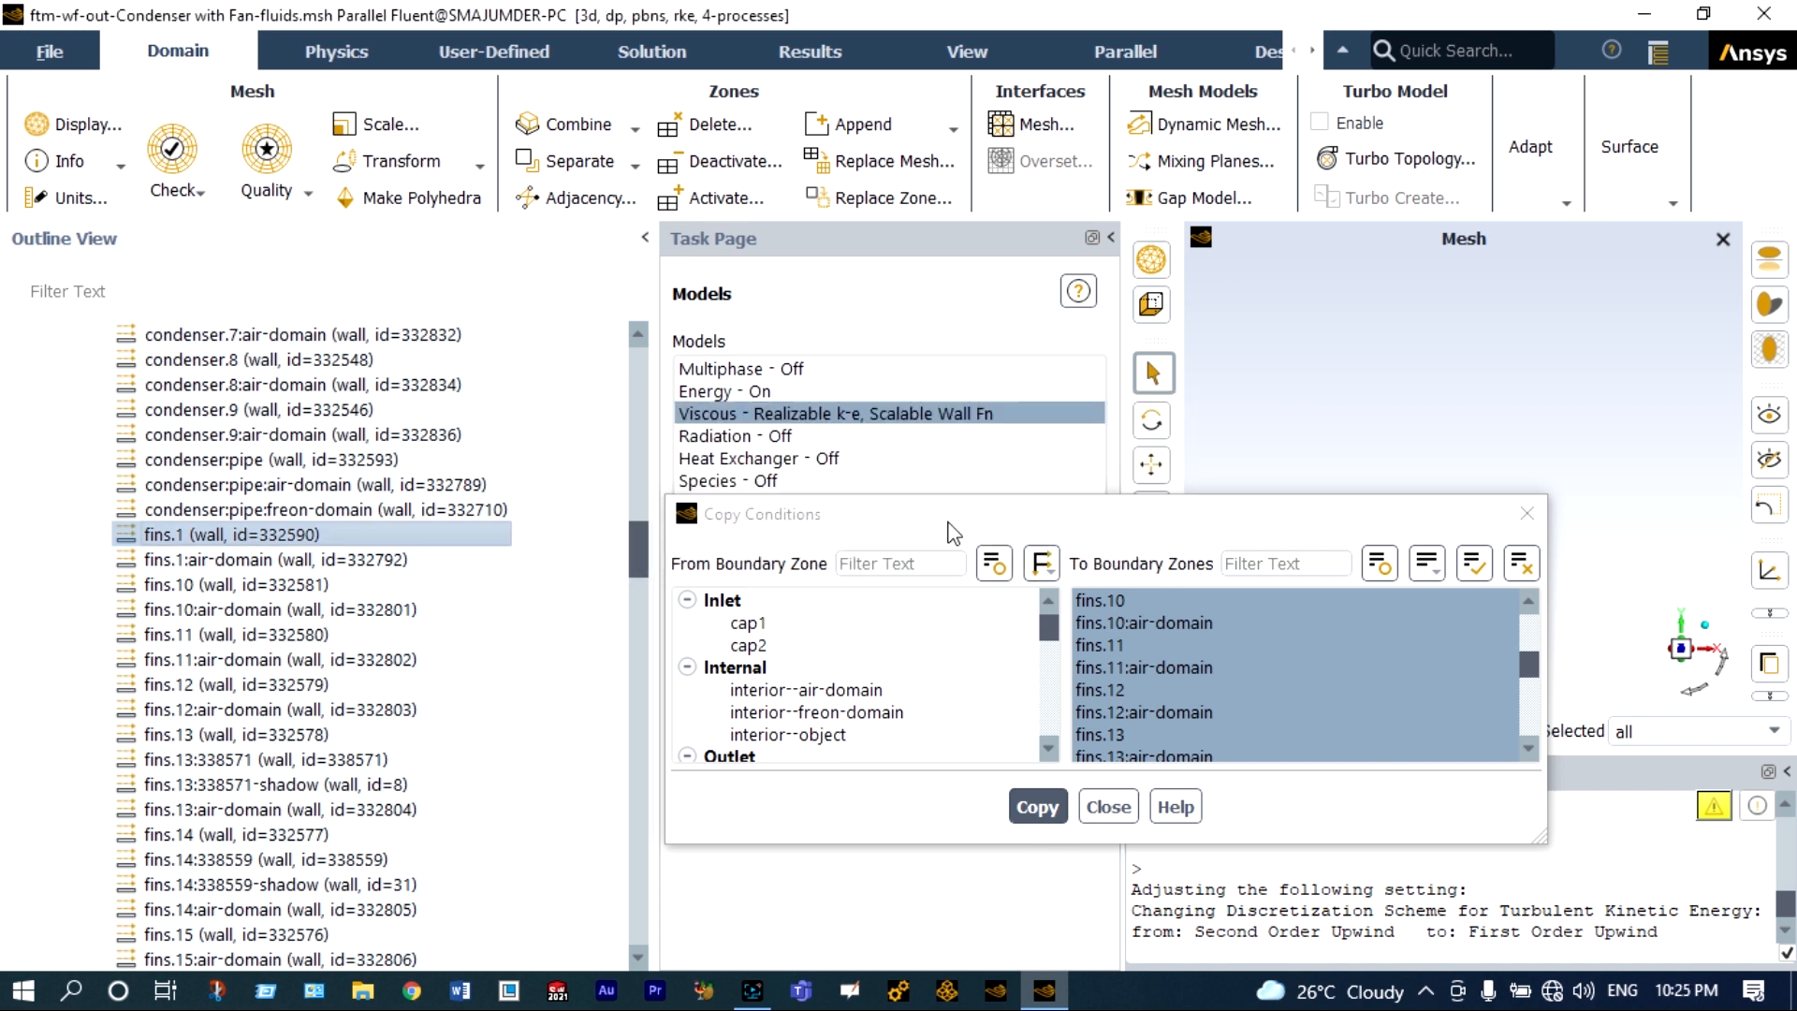
click(1109, 807)
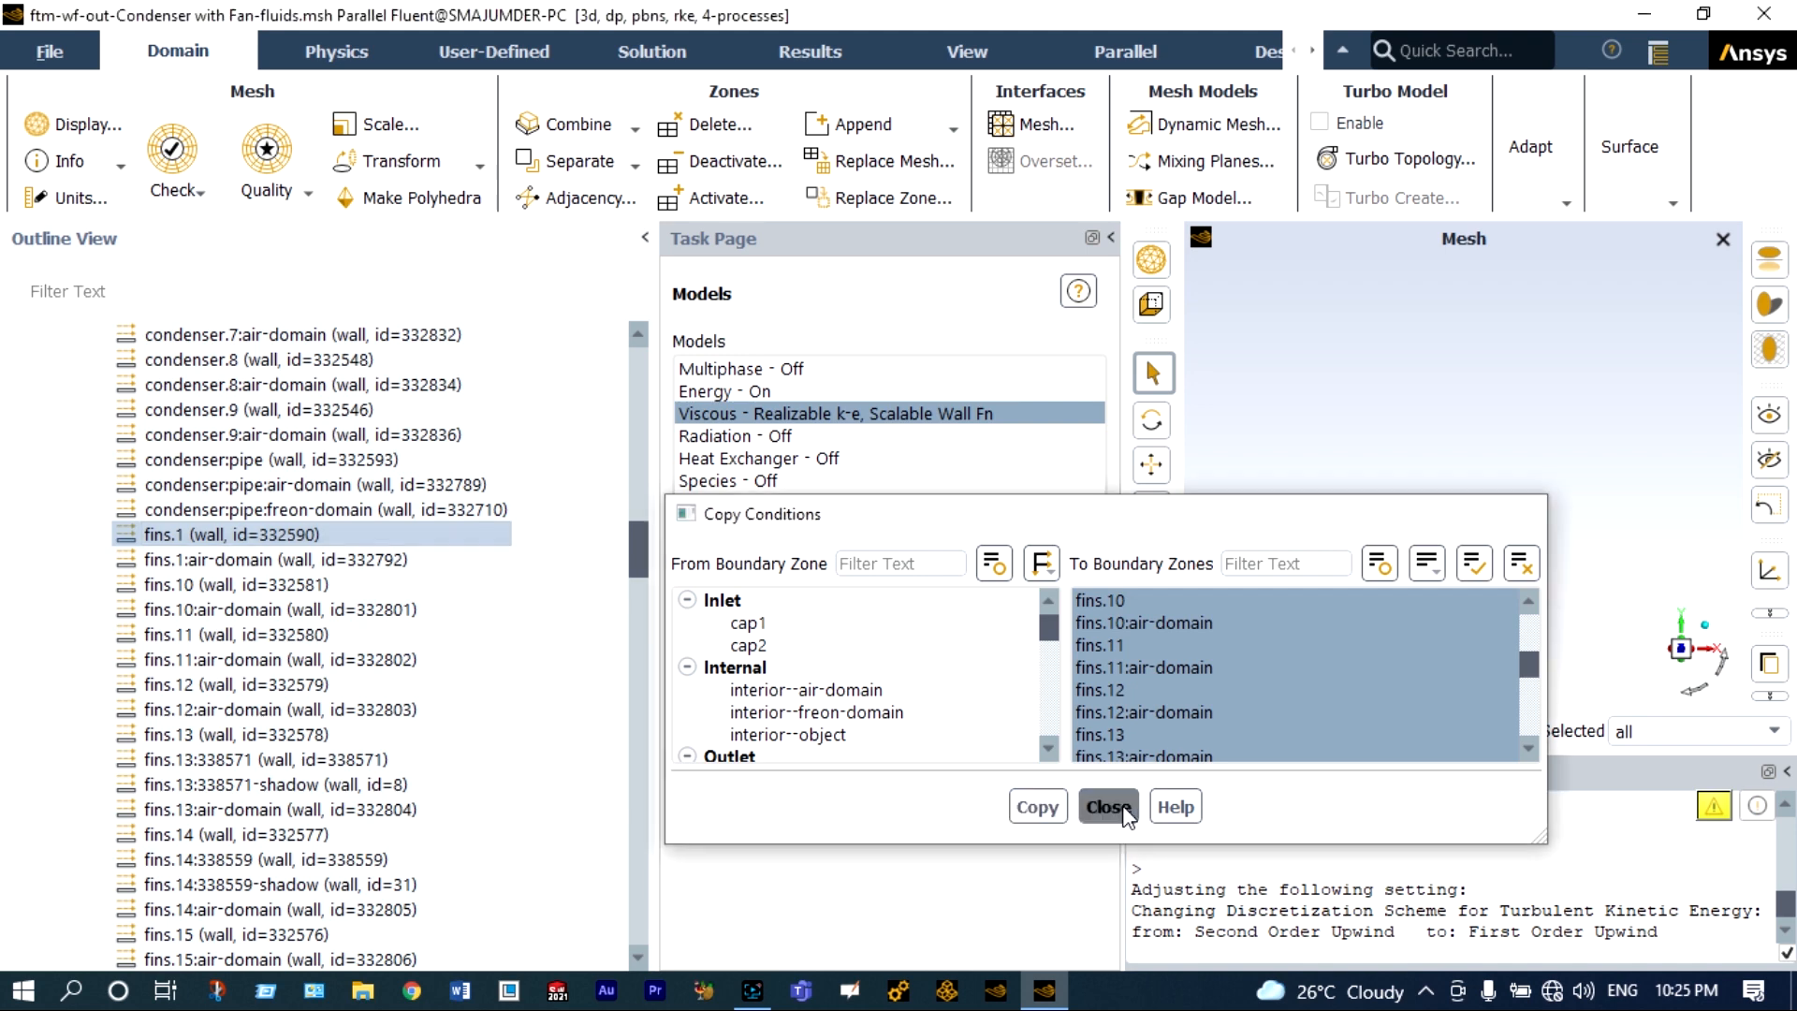
In the solution methods, set the spatial discretization gradient to Green-Gauss Node Based.
drag(644, 559, 648, 420)
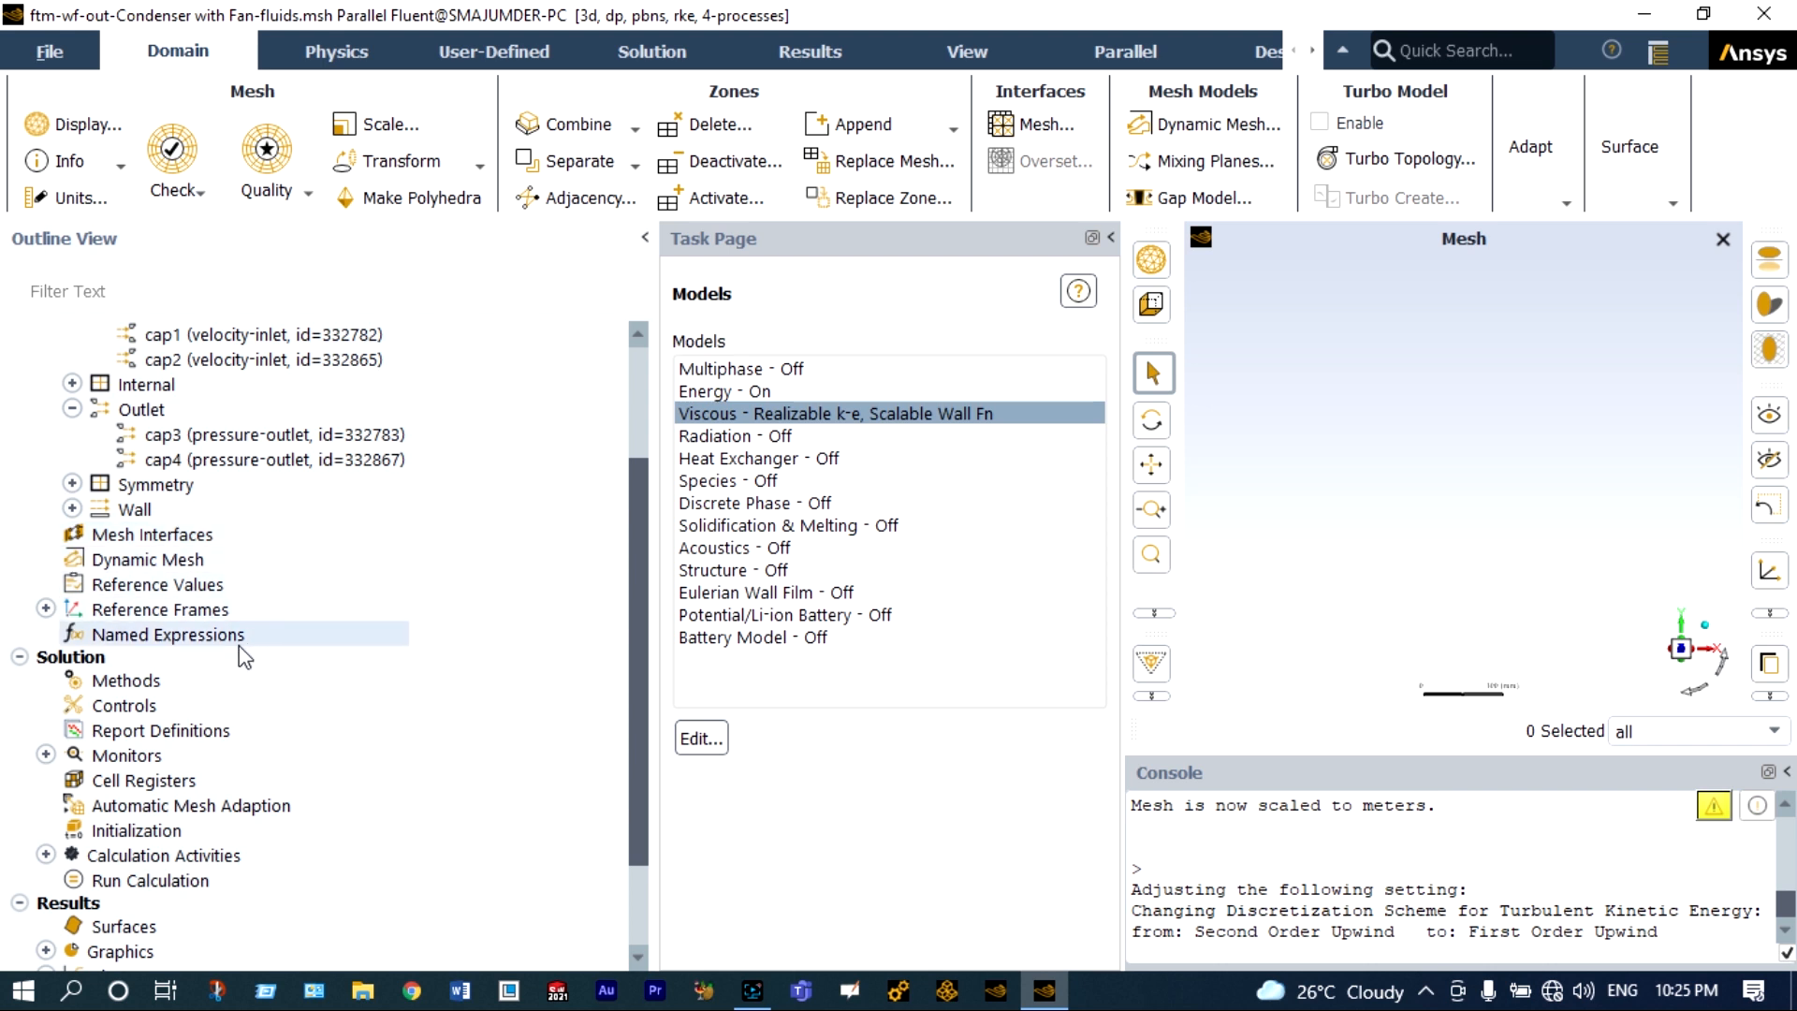
click(141, 683)
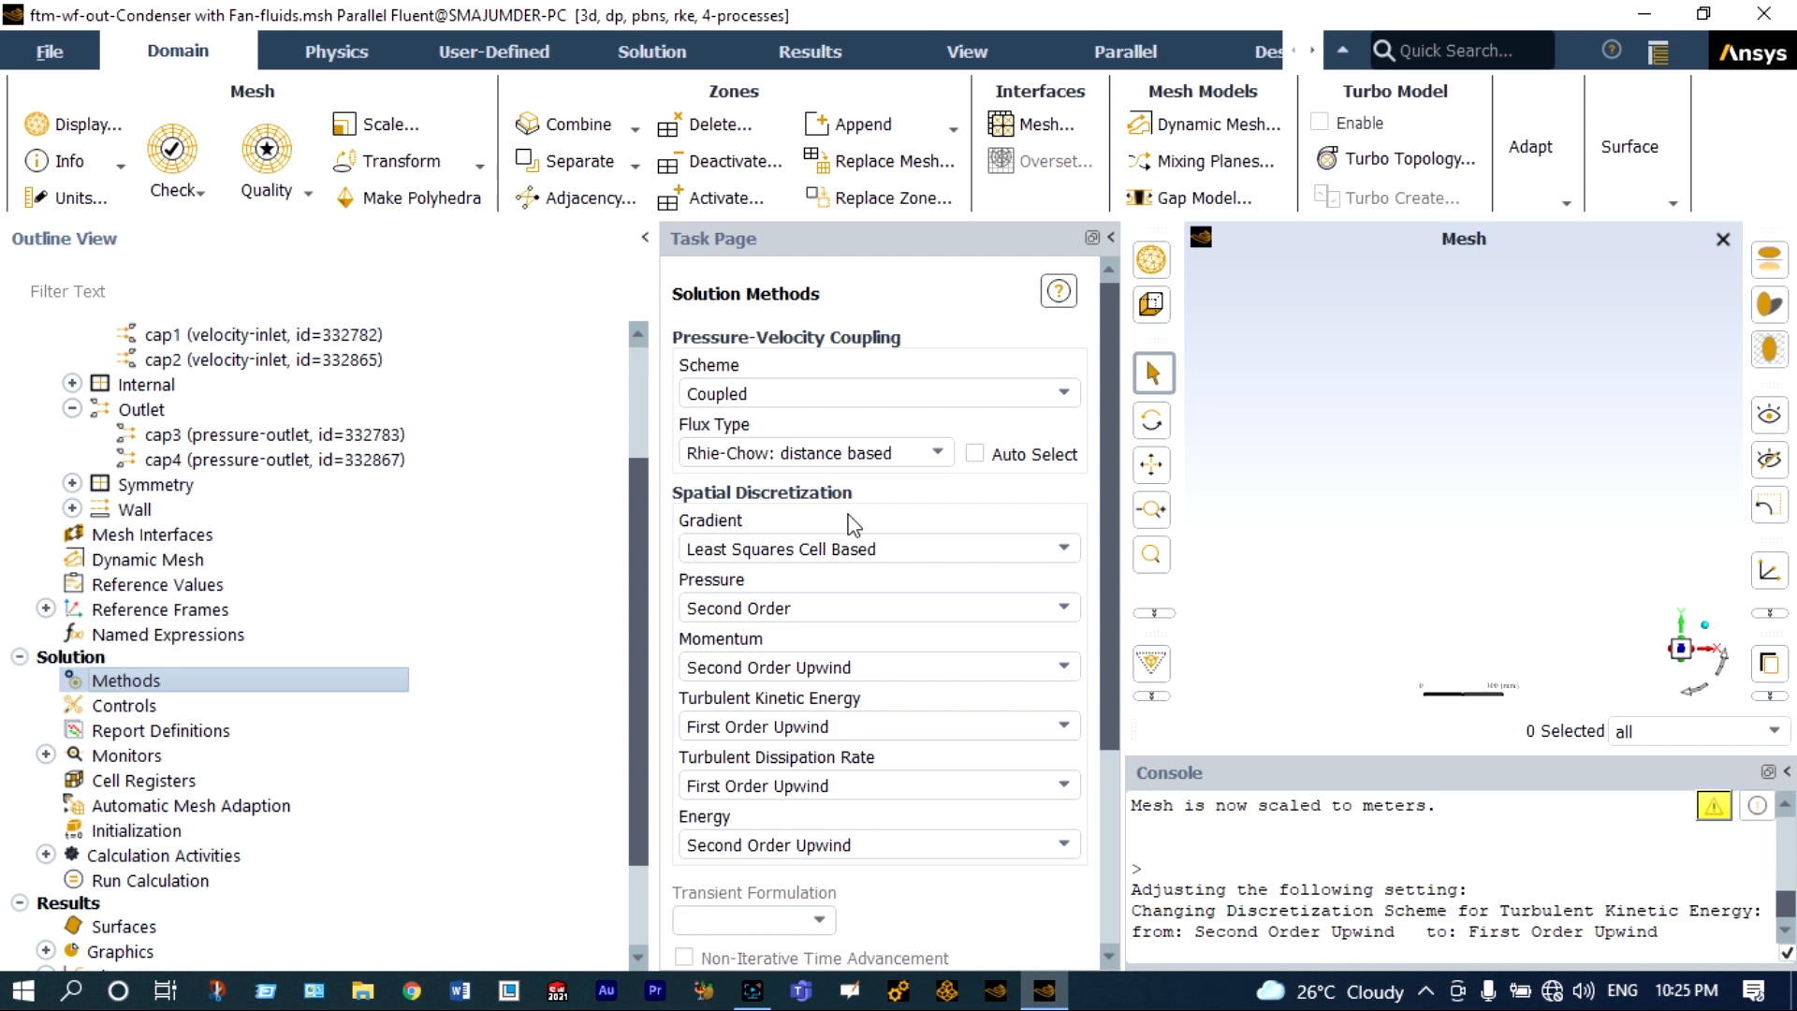
click(842, 550)
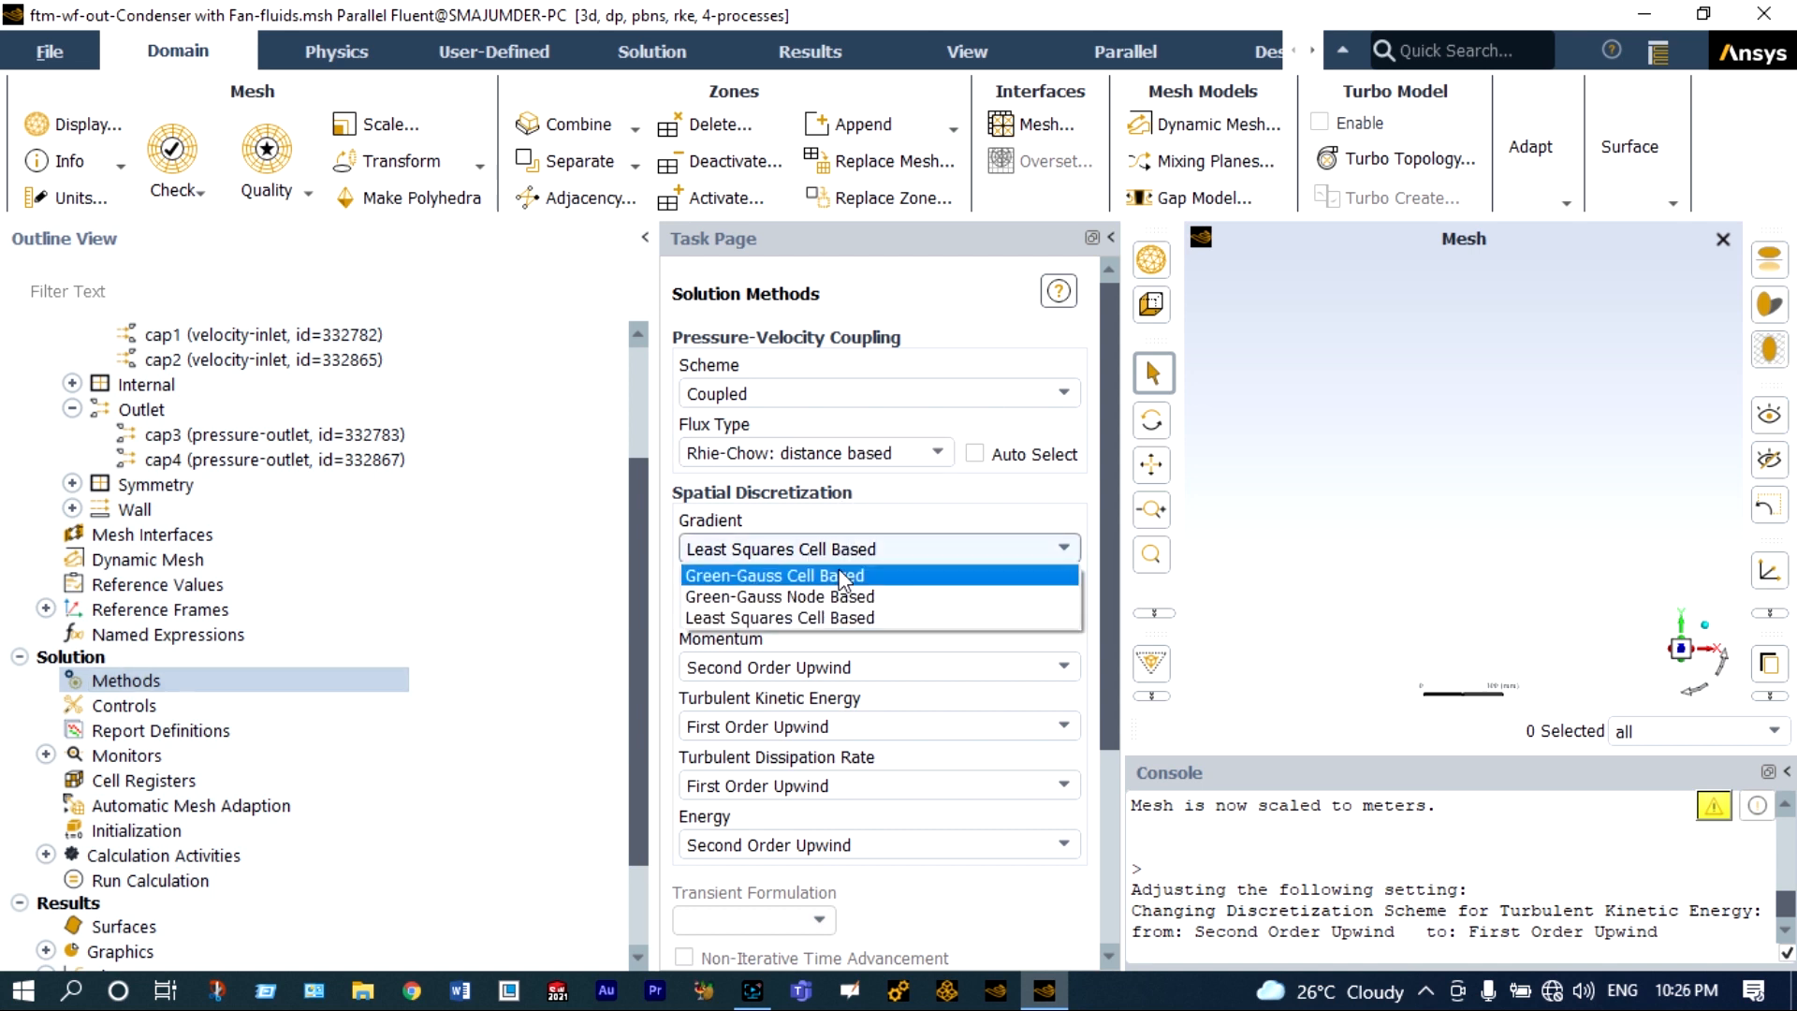
click(836, 596)
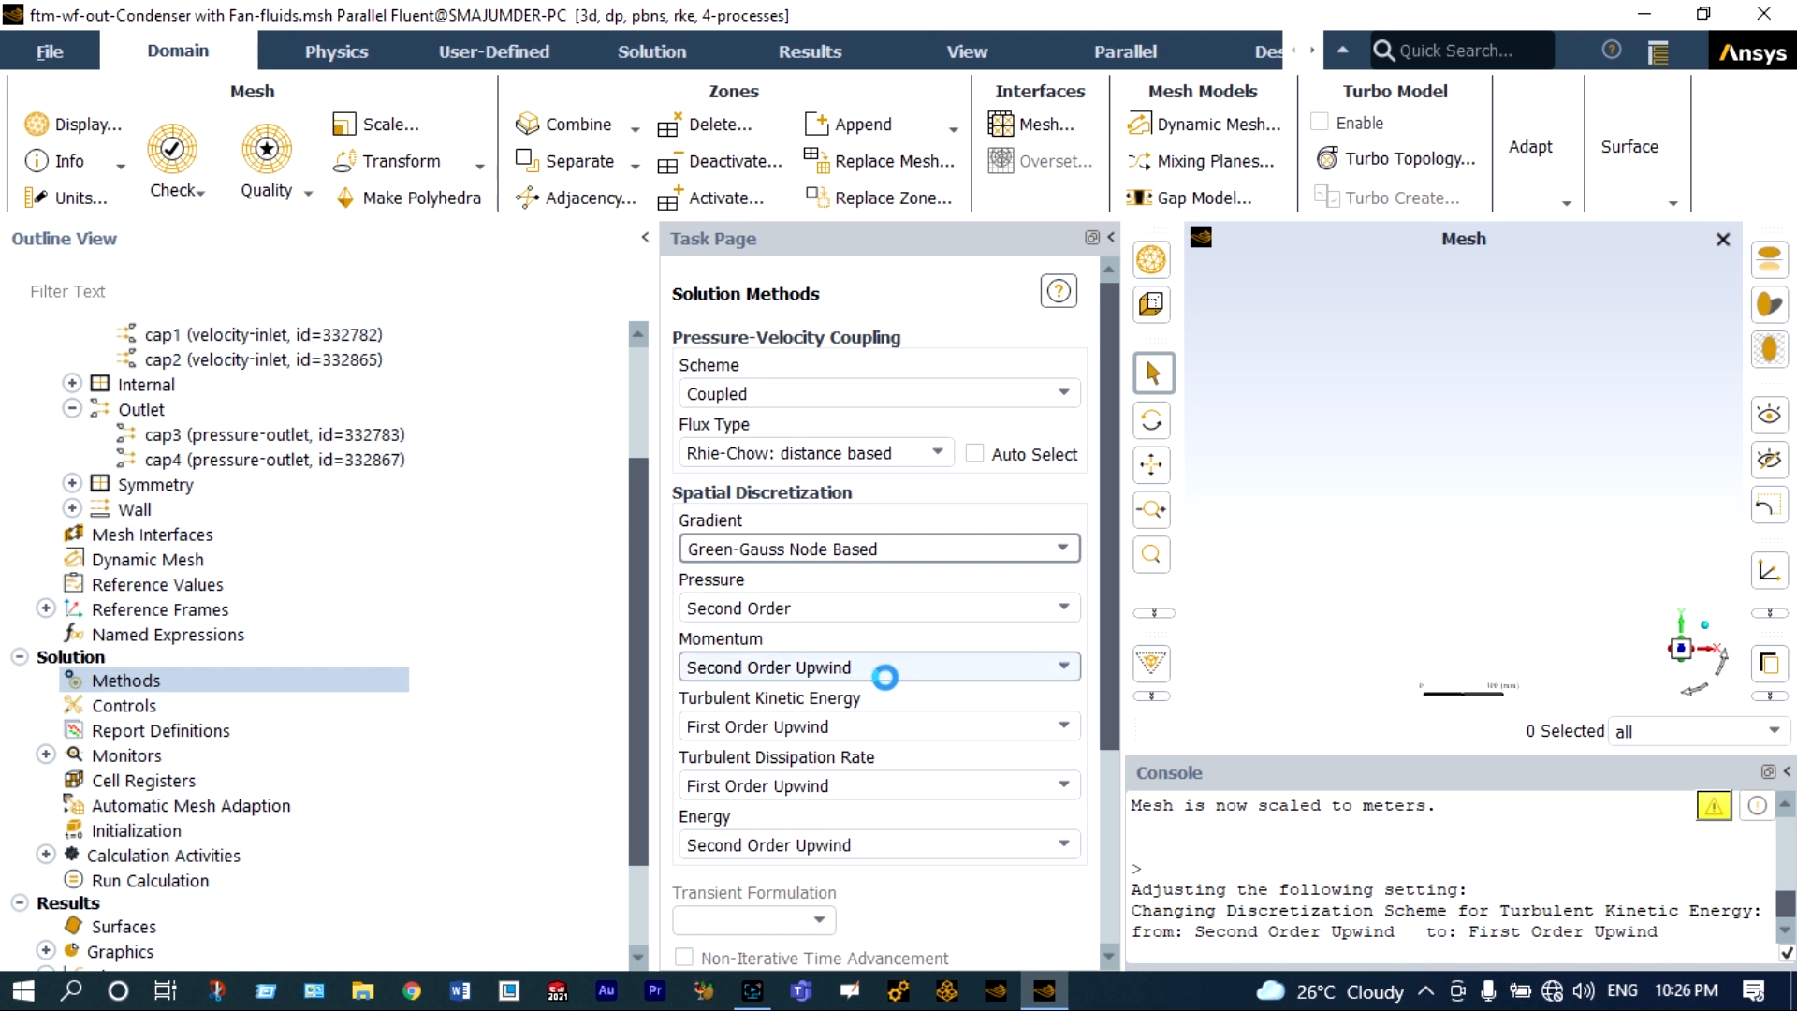
Set the spatial discretization of Turbulent Kinetic Energy and Turbulent Dissipation Rate to Second Order Upwind.
click(868, 725)
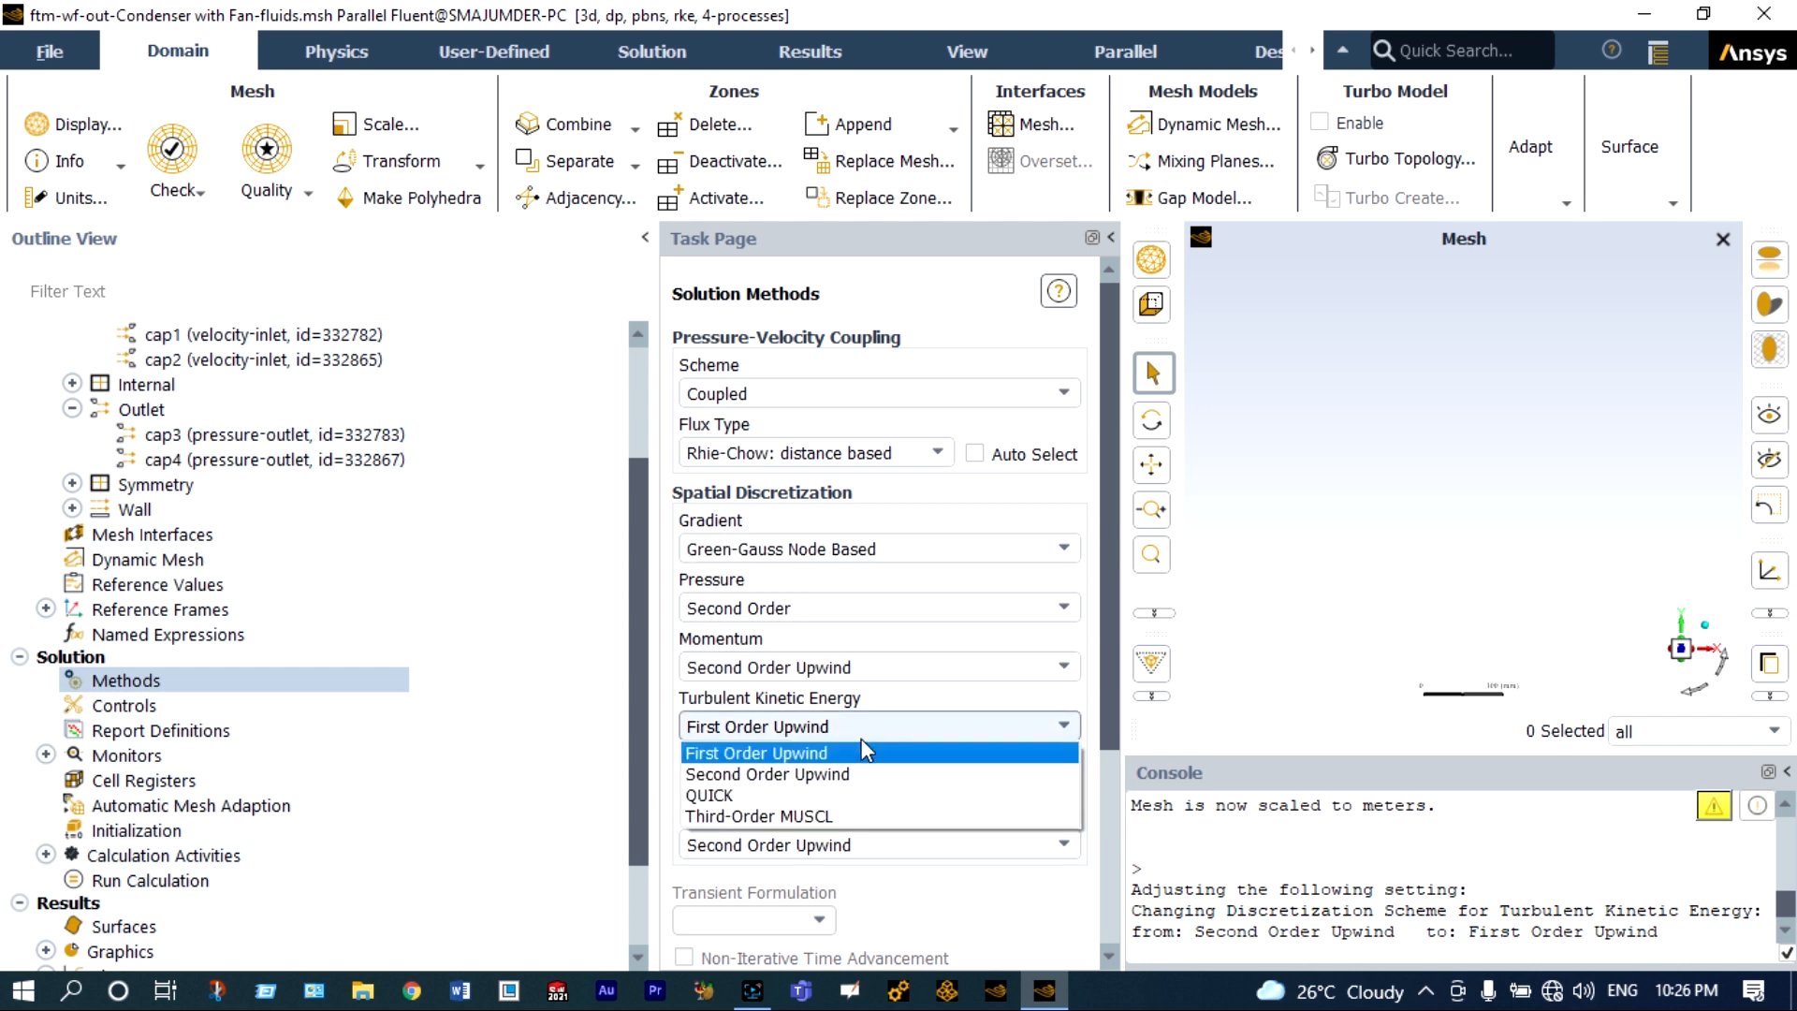
click(856, 776)
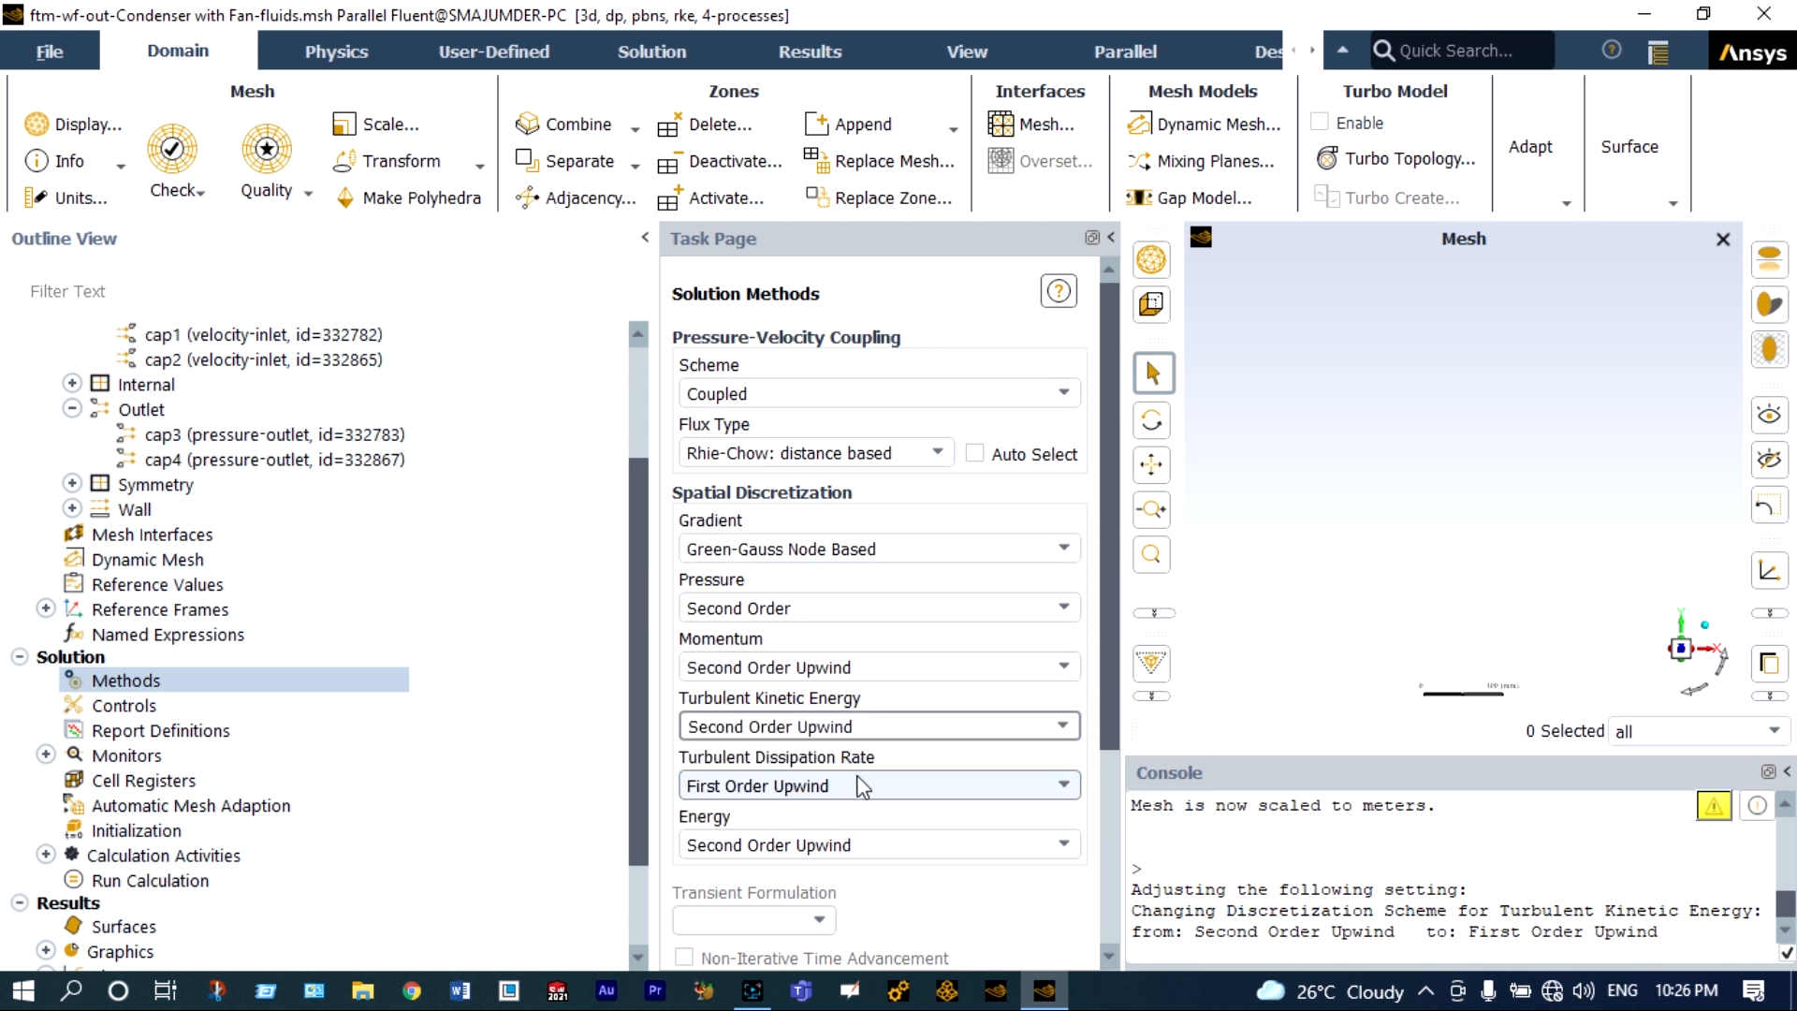
click(855, 789)
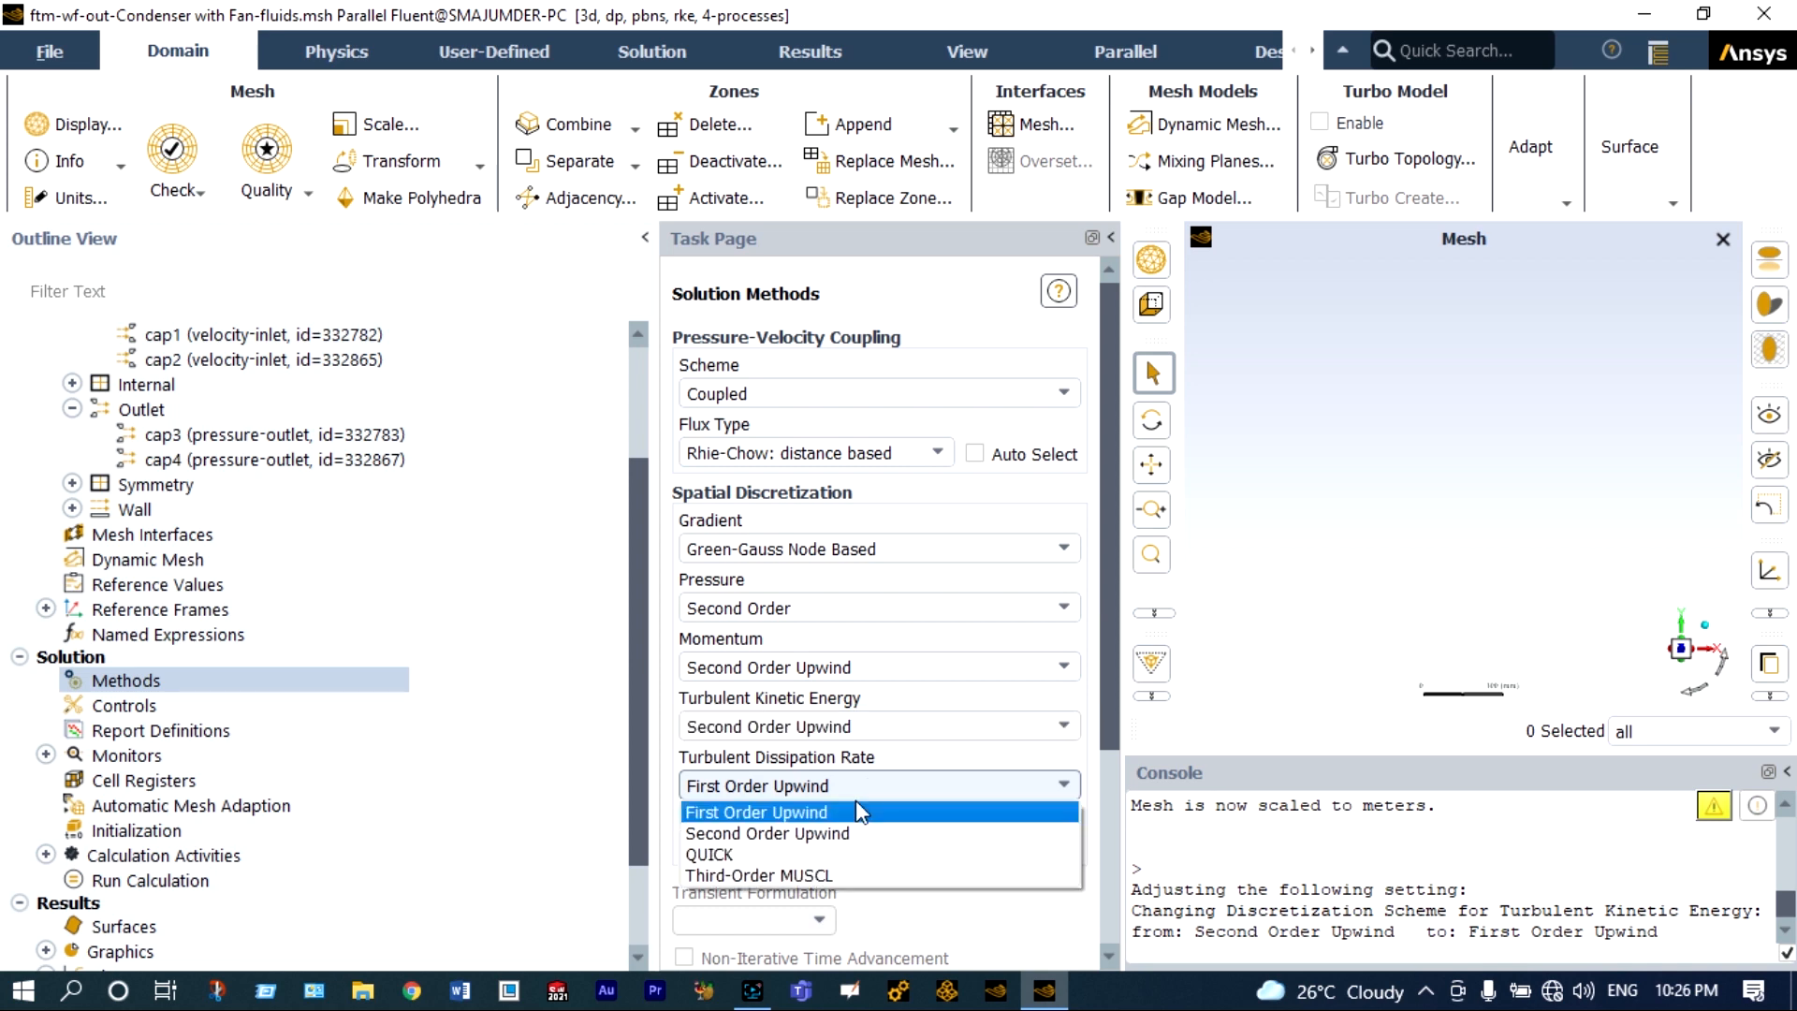
click(847, 829)
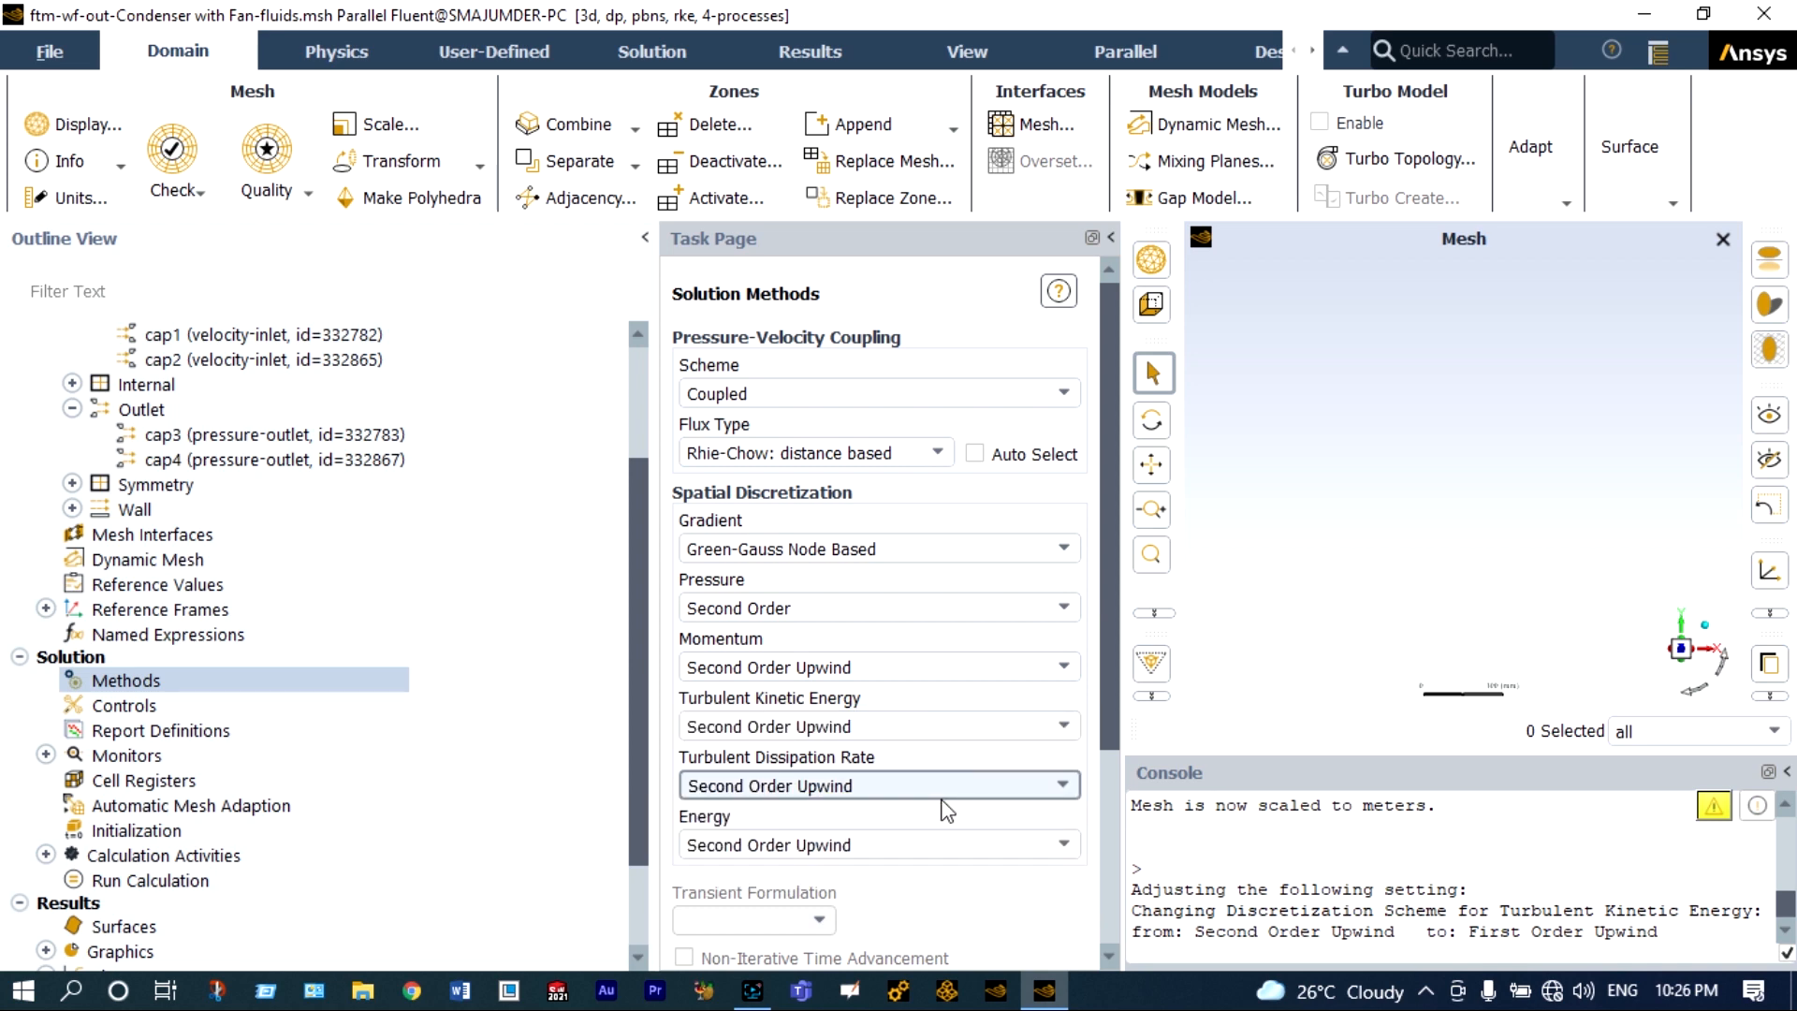
scroll(948, 811, down, 1)
scroll(947, 811, down, 2)
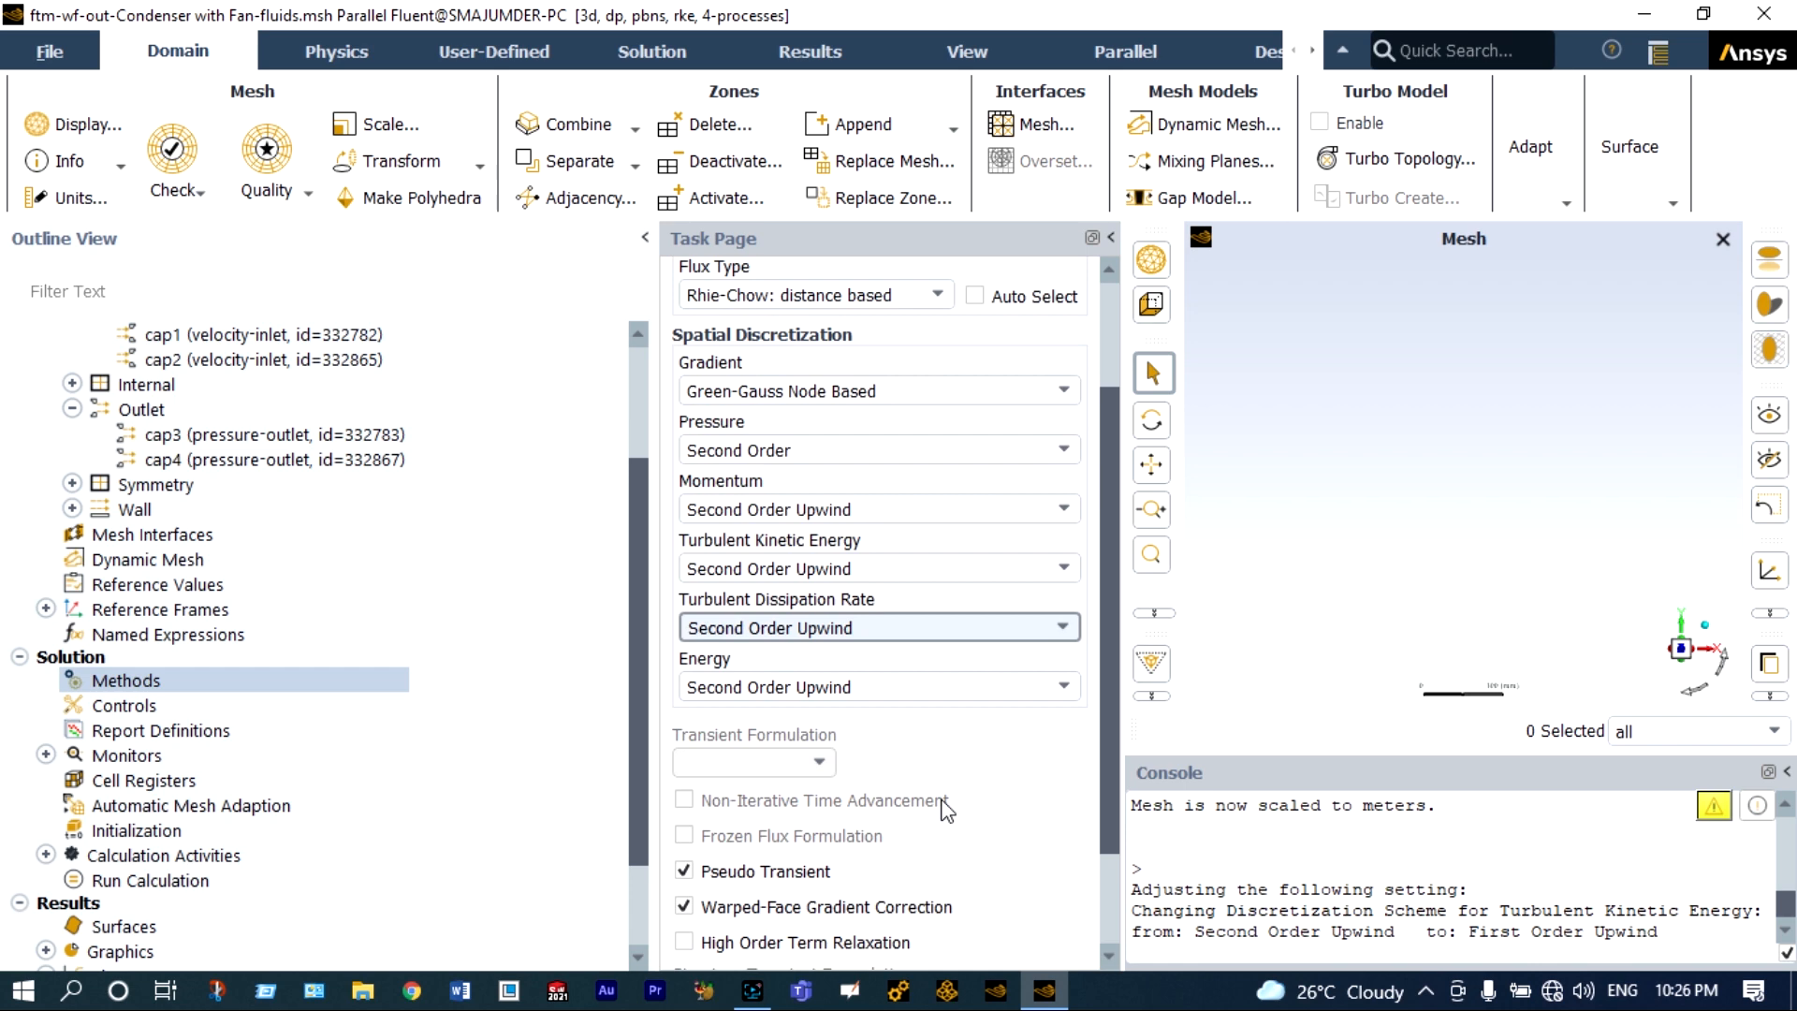
Initialize the solution with Standard Initialization, computing the initial values from all-zones.
click(20, 657)
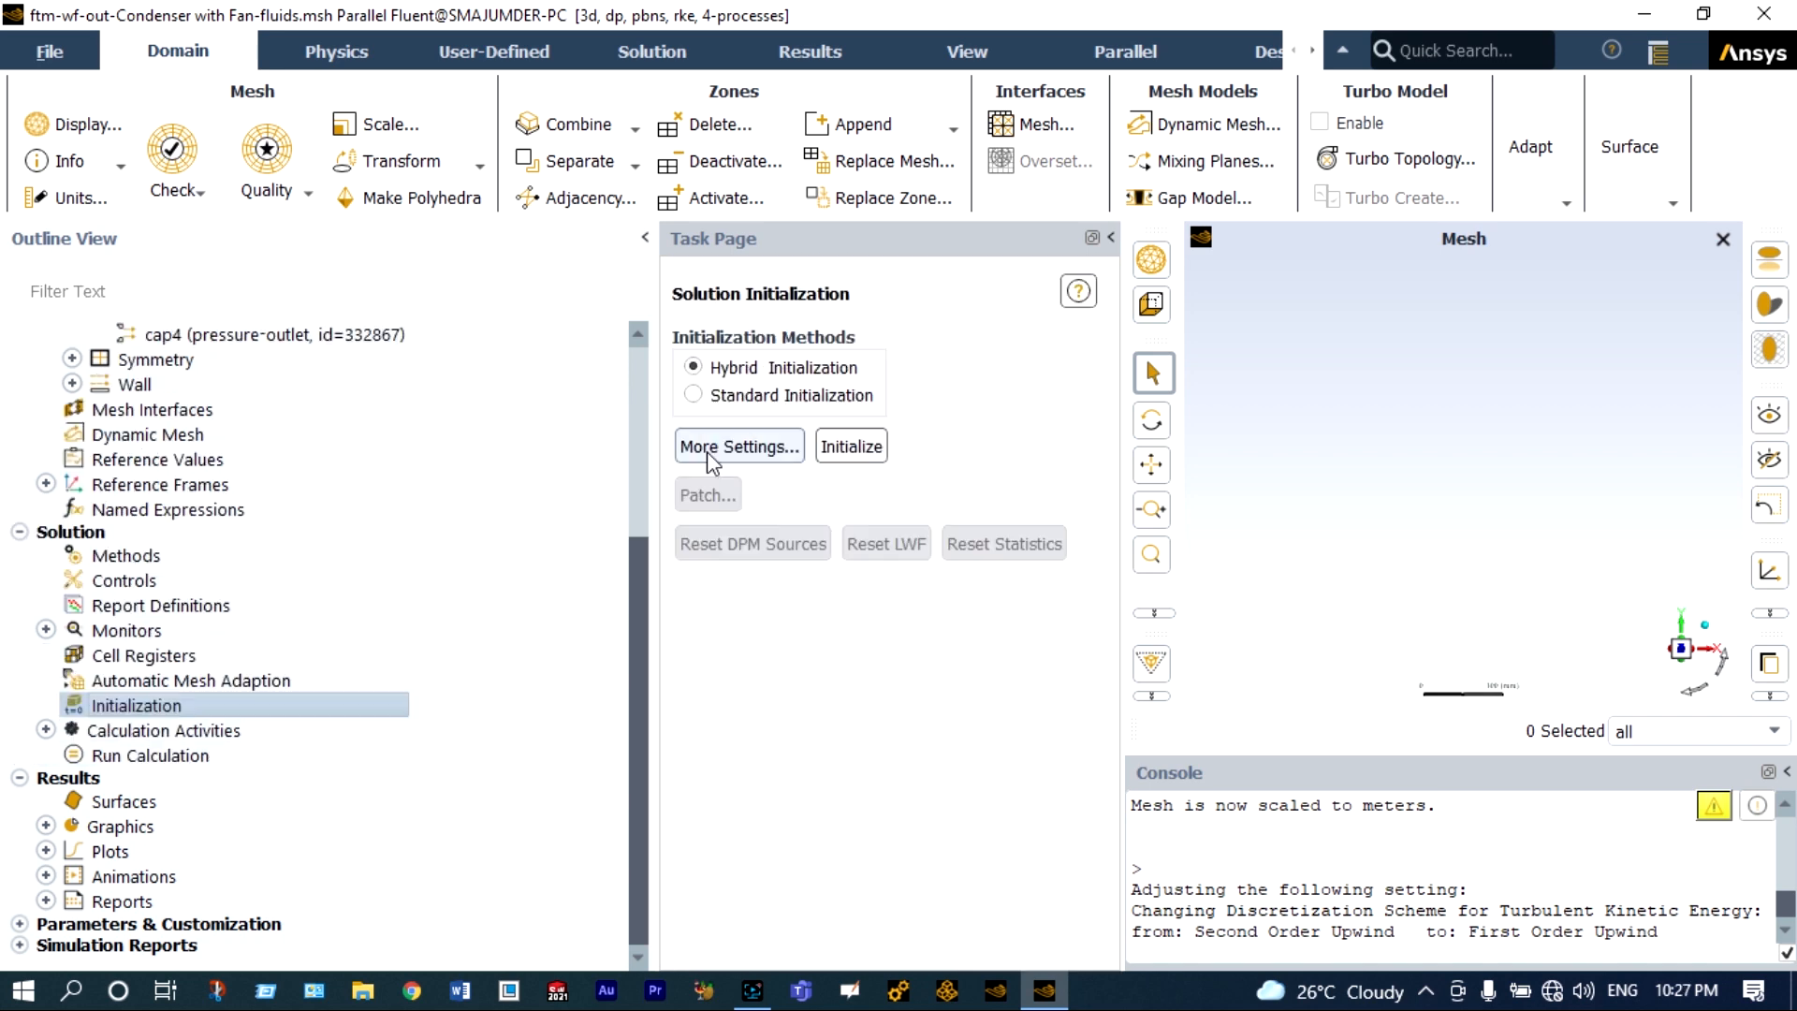
click(695, 396)
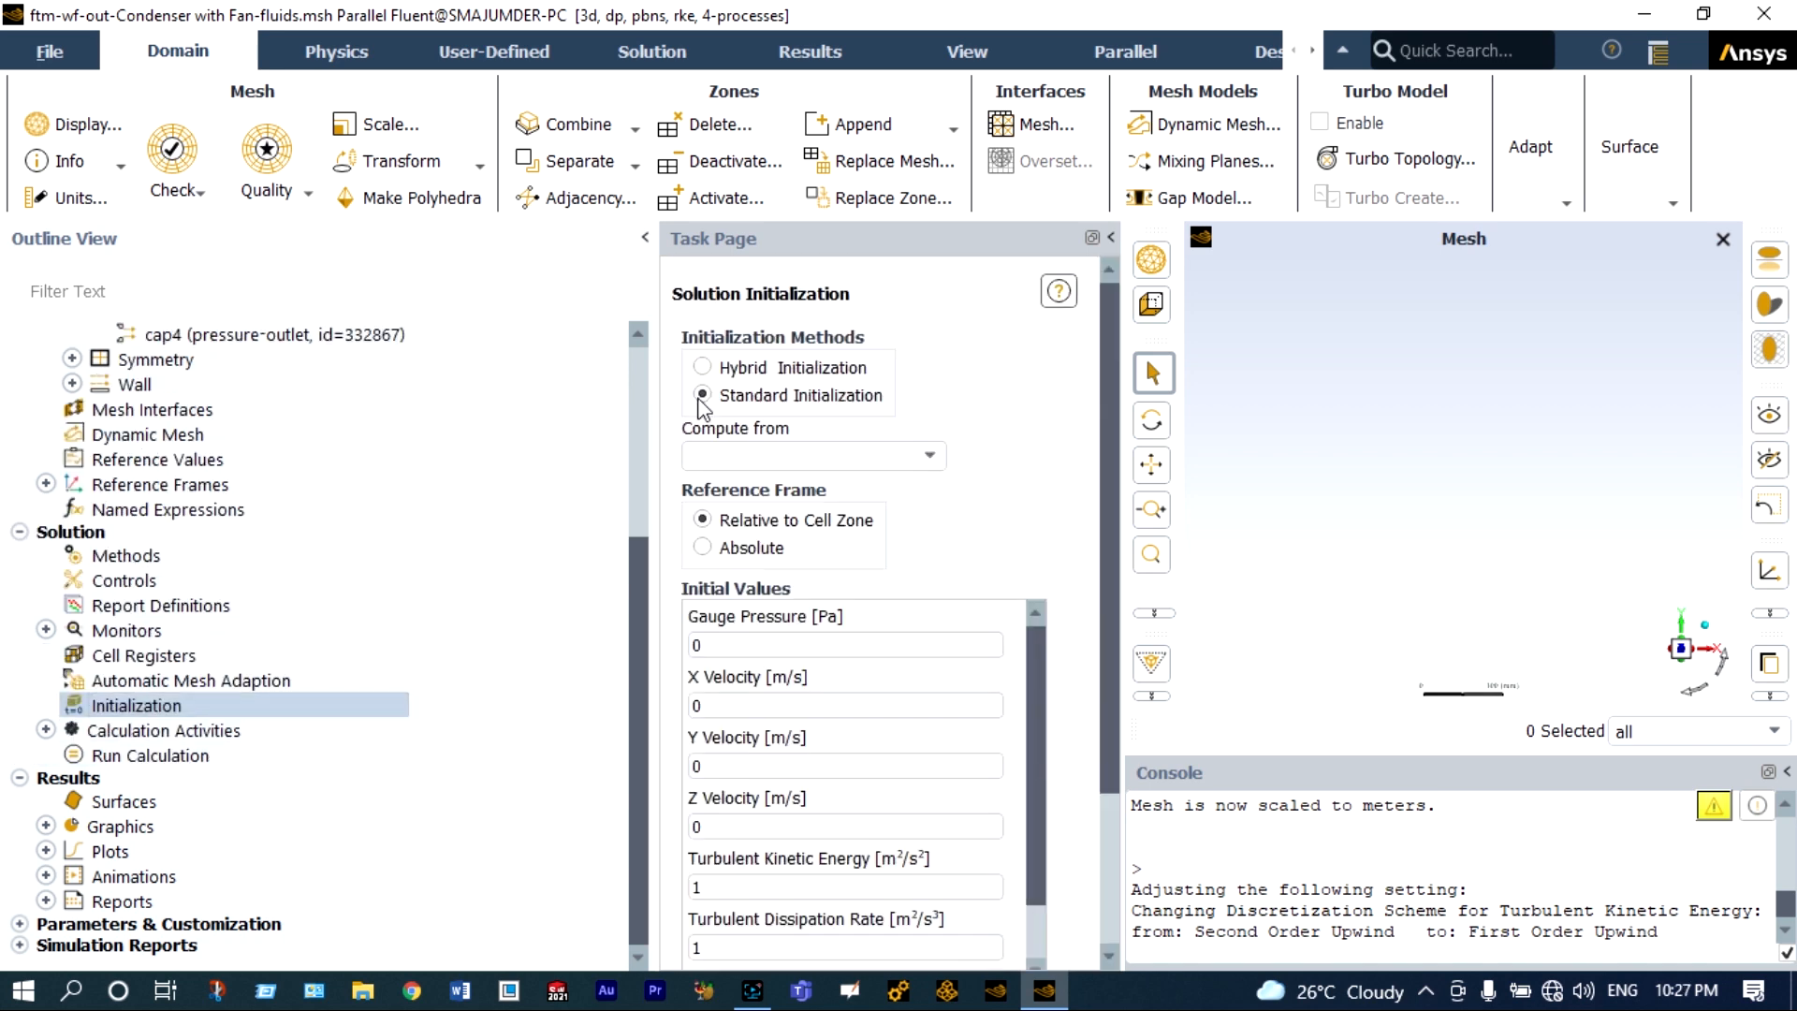
click(928, 457)
click(819, 483)
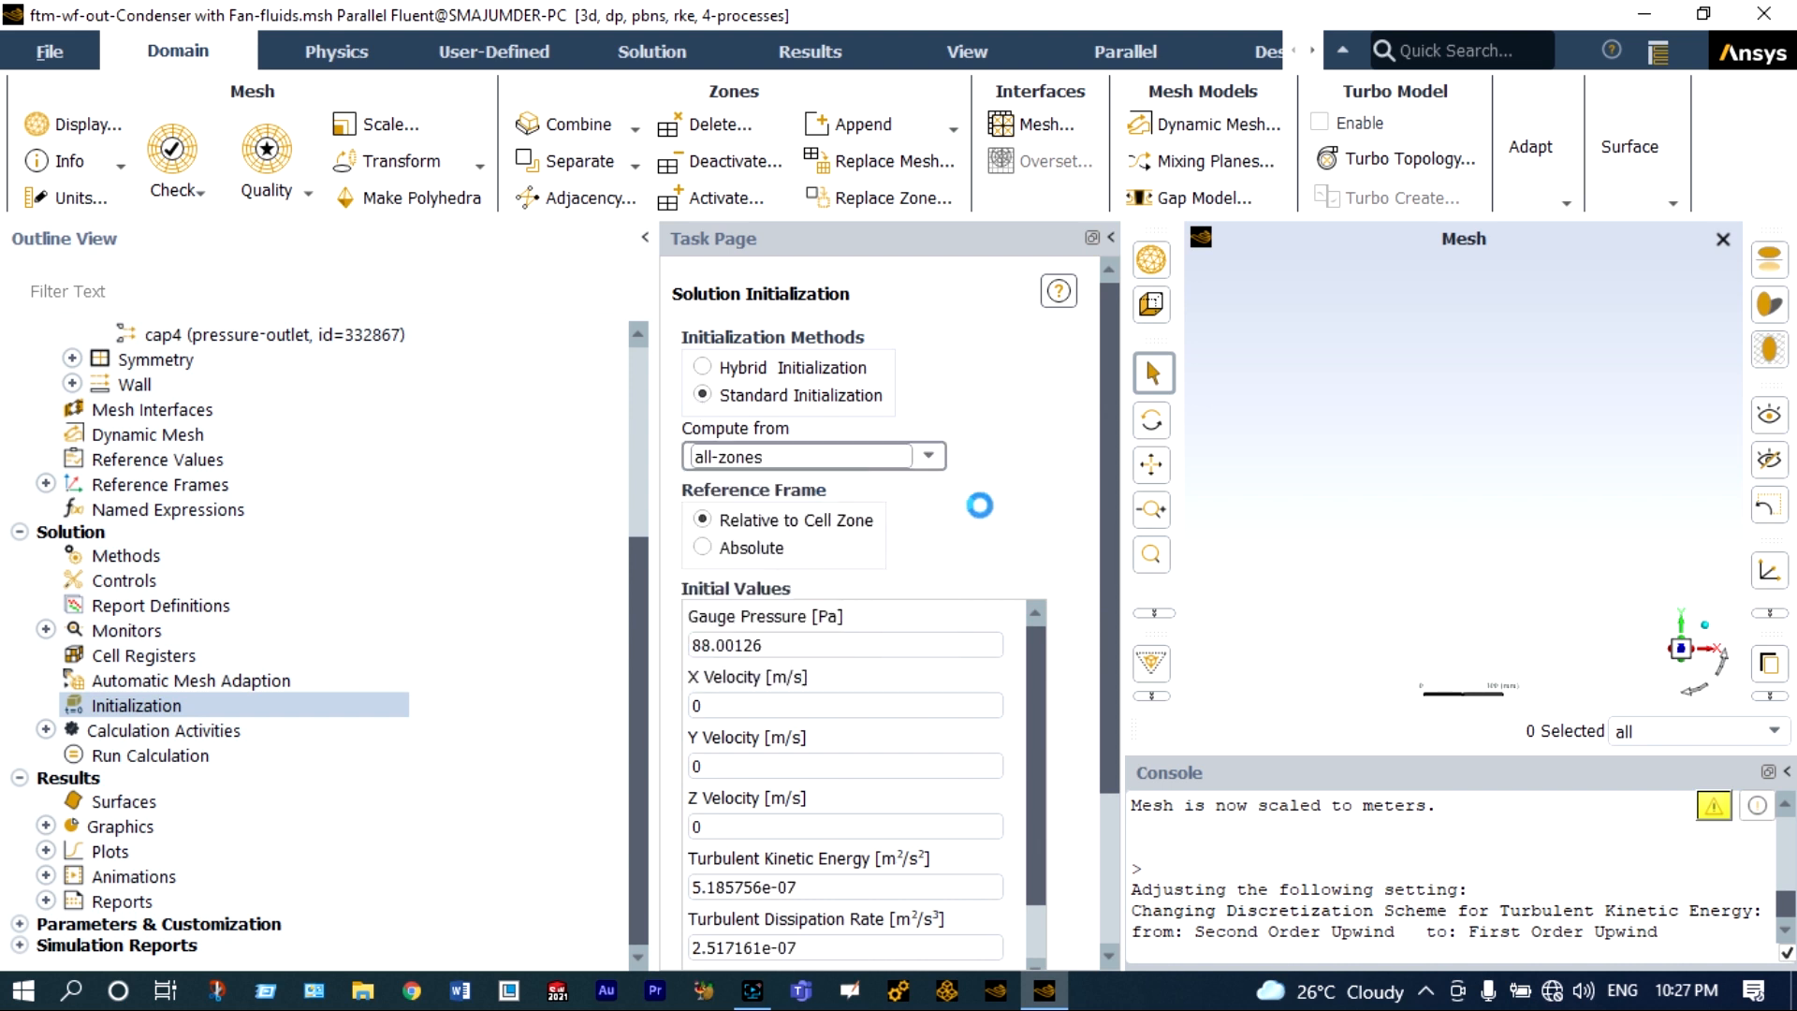
drag(1108, 452, 1096, 706)
click(718, 807)
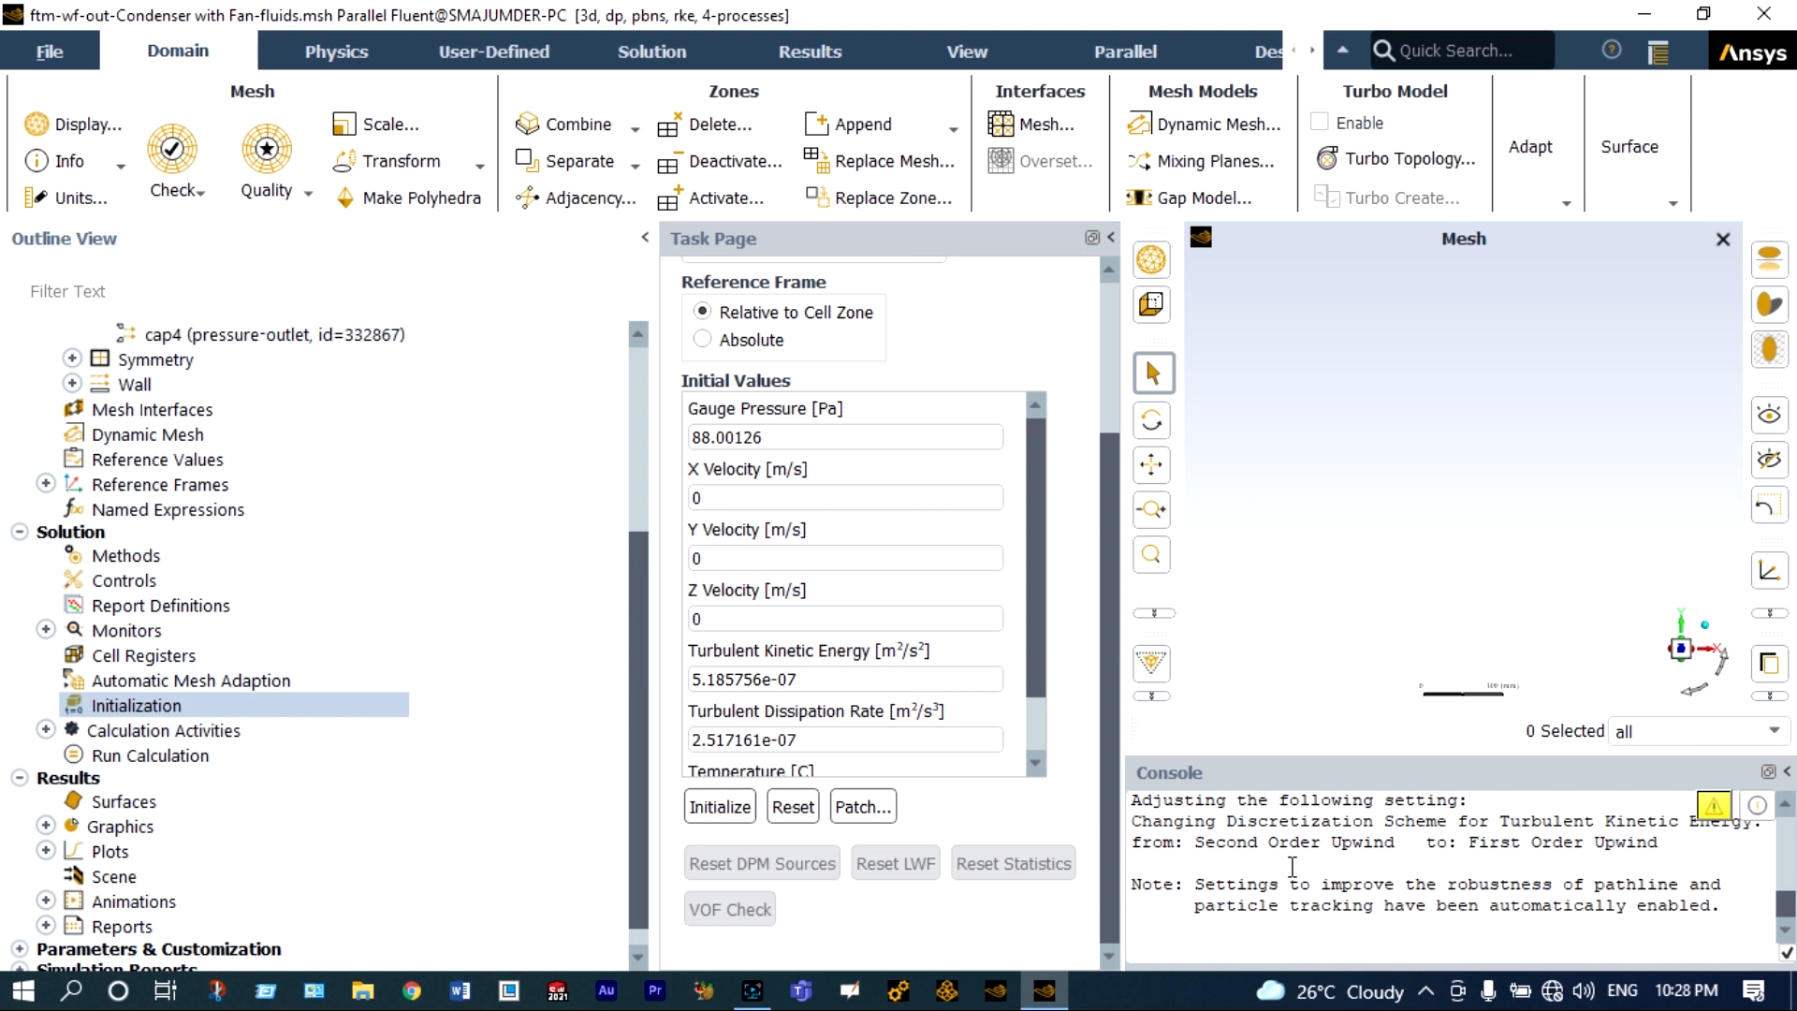
Run the calculation with the number of iterations set to 100 and dismiss the completion notice.
click(195, 755)
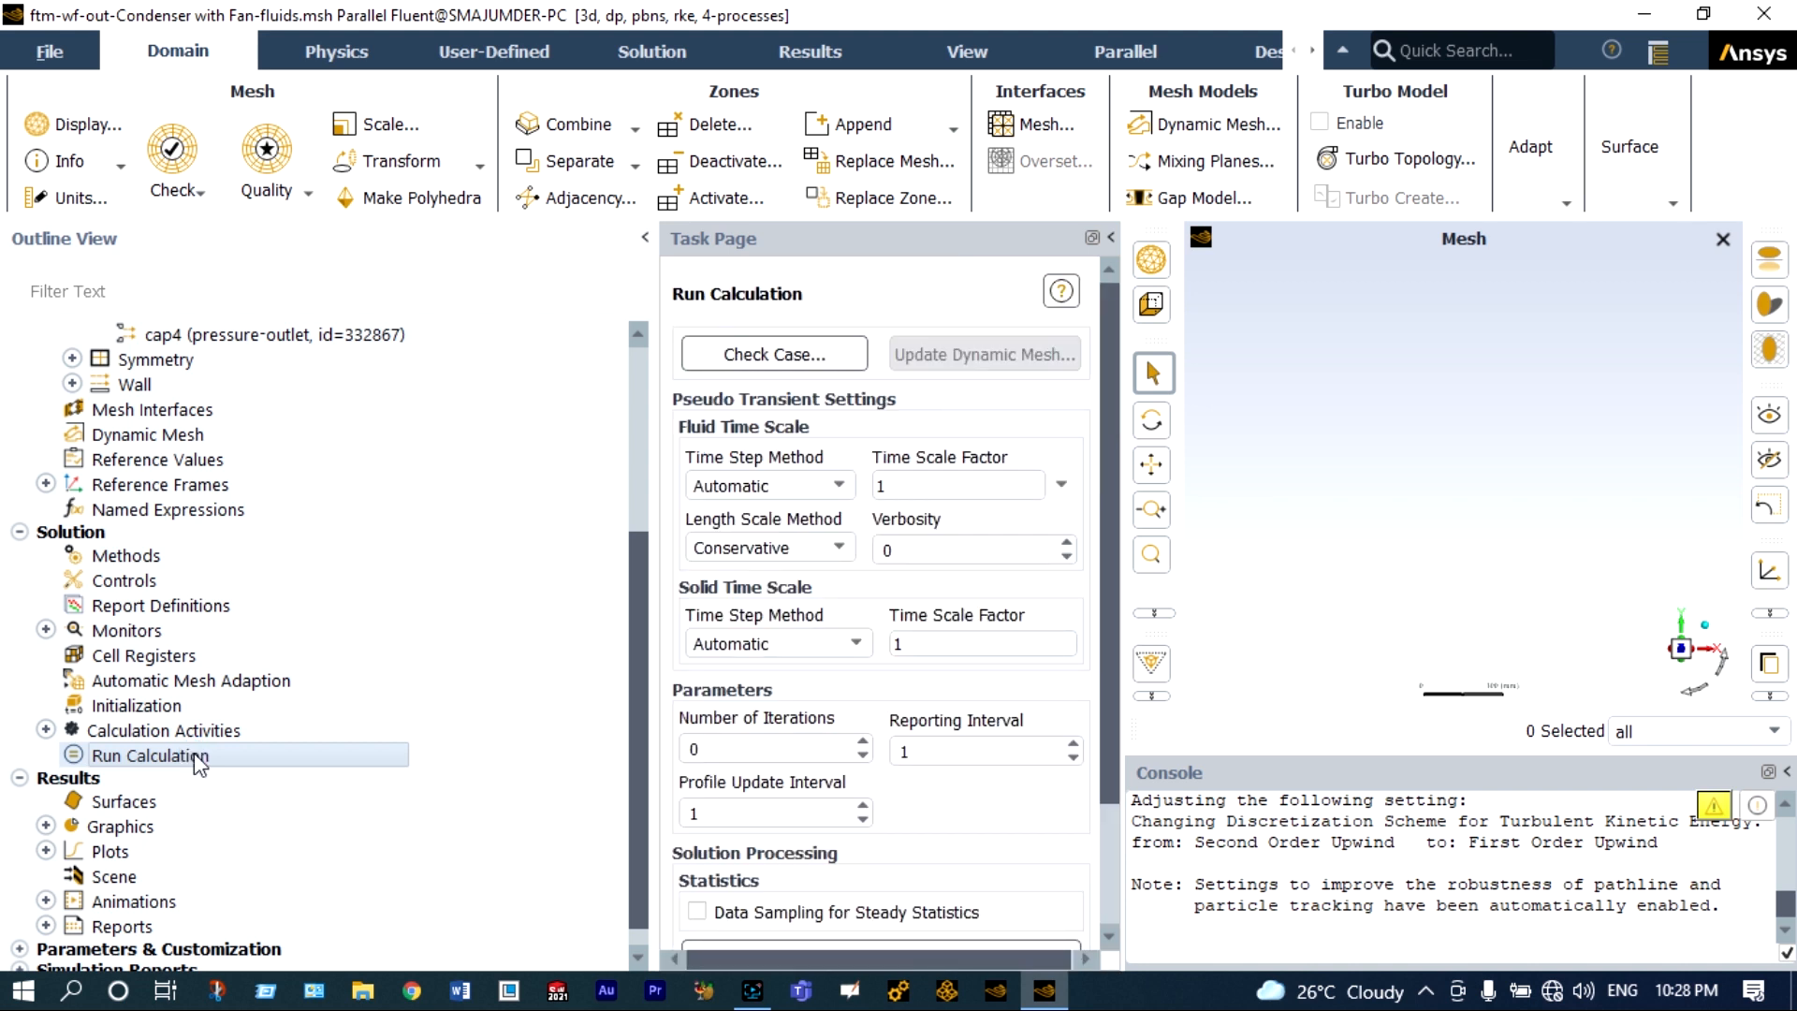
click(691, 747)
text(100)
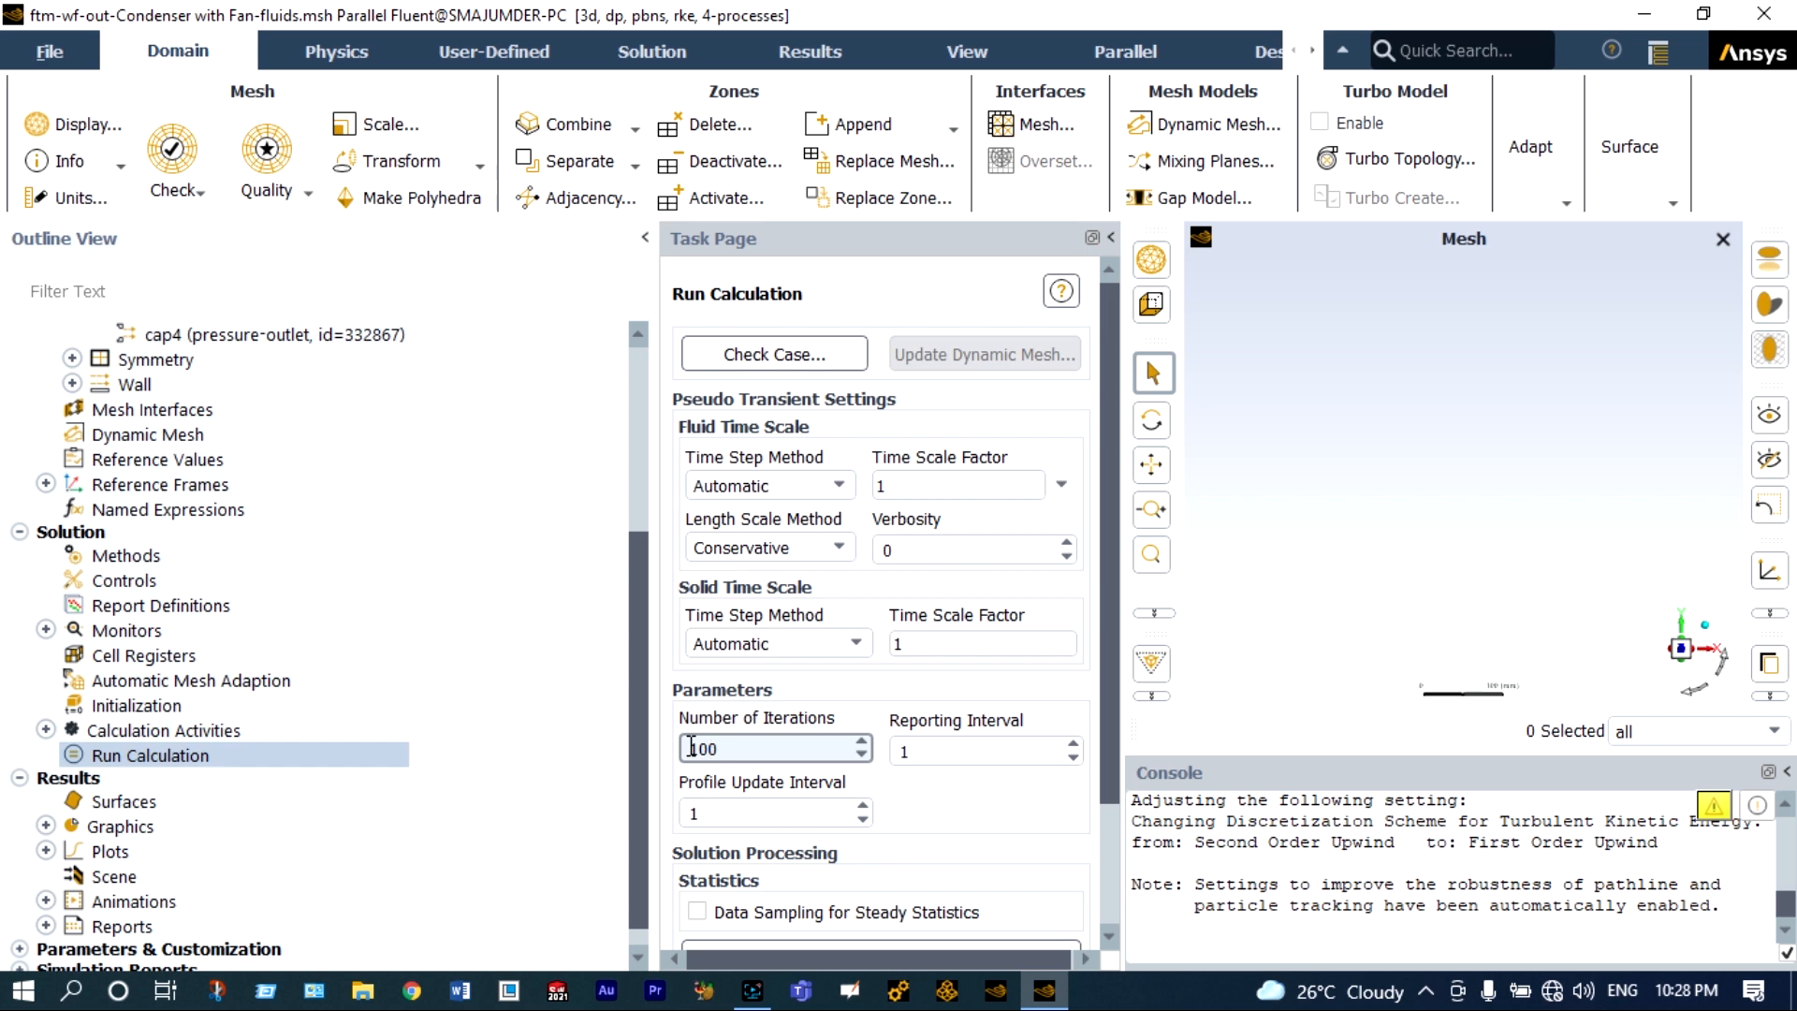
scroll(1007, 875, down, 3)
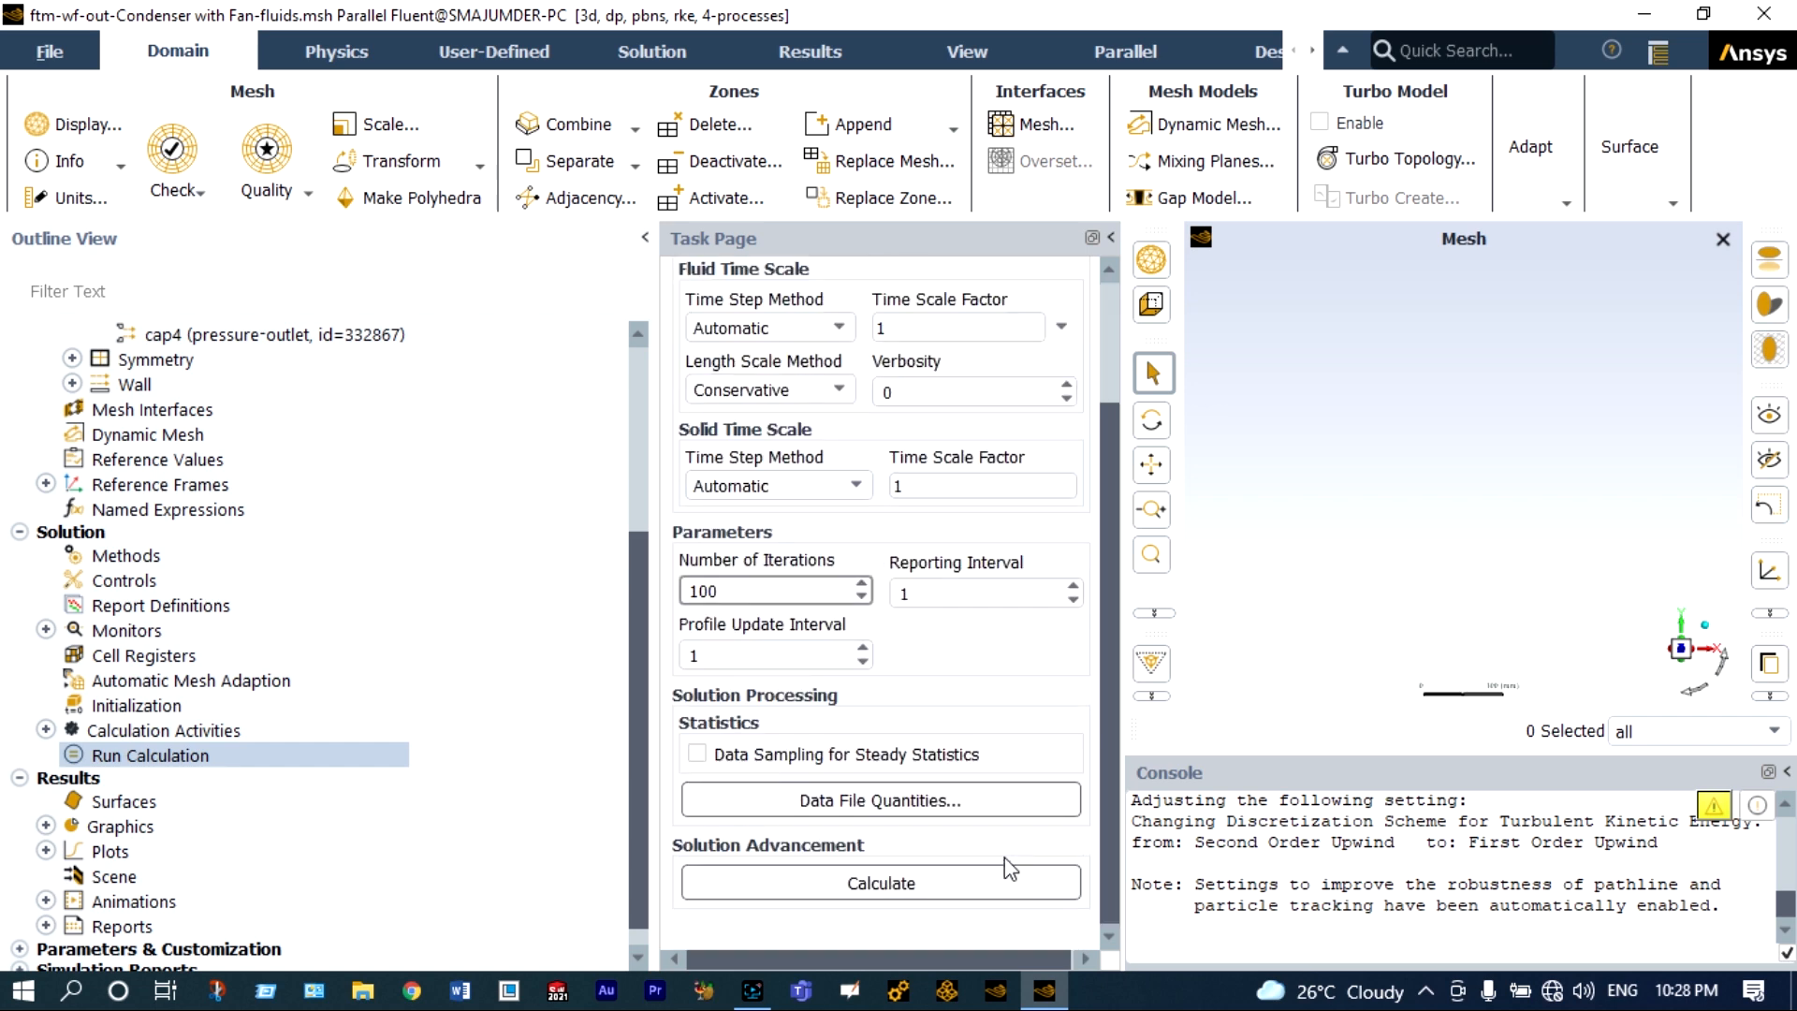
click(882, 882)
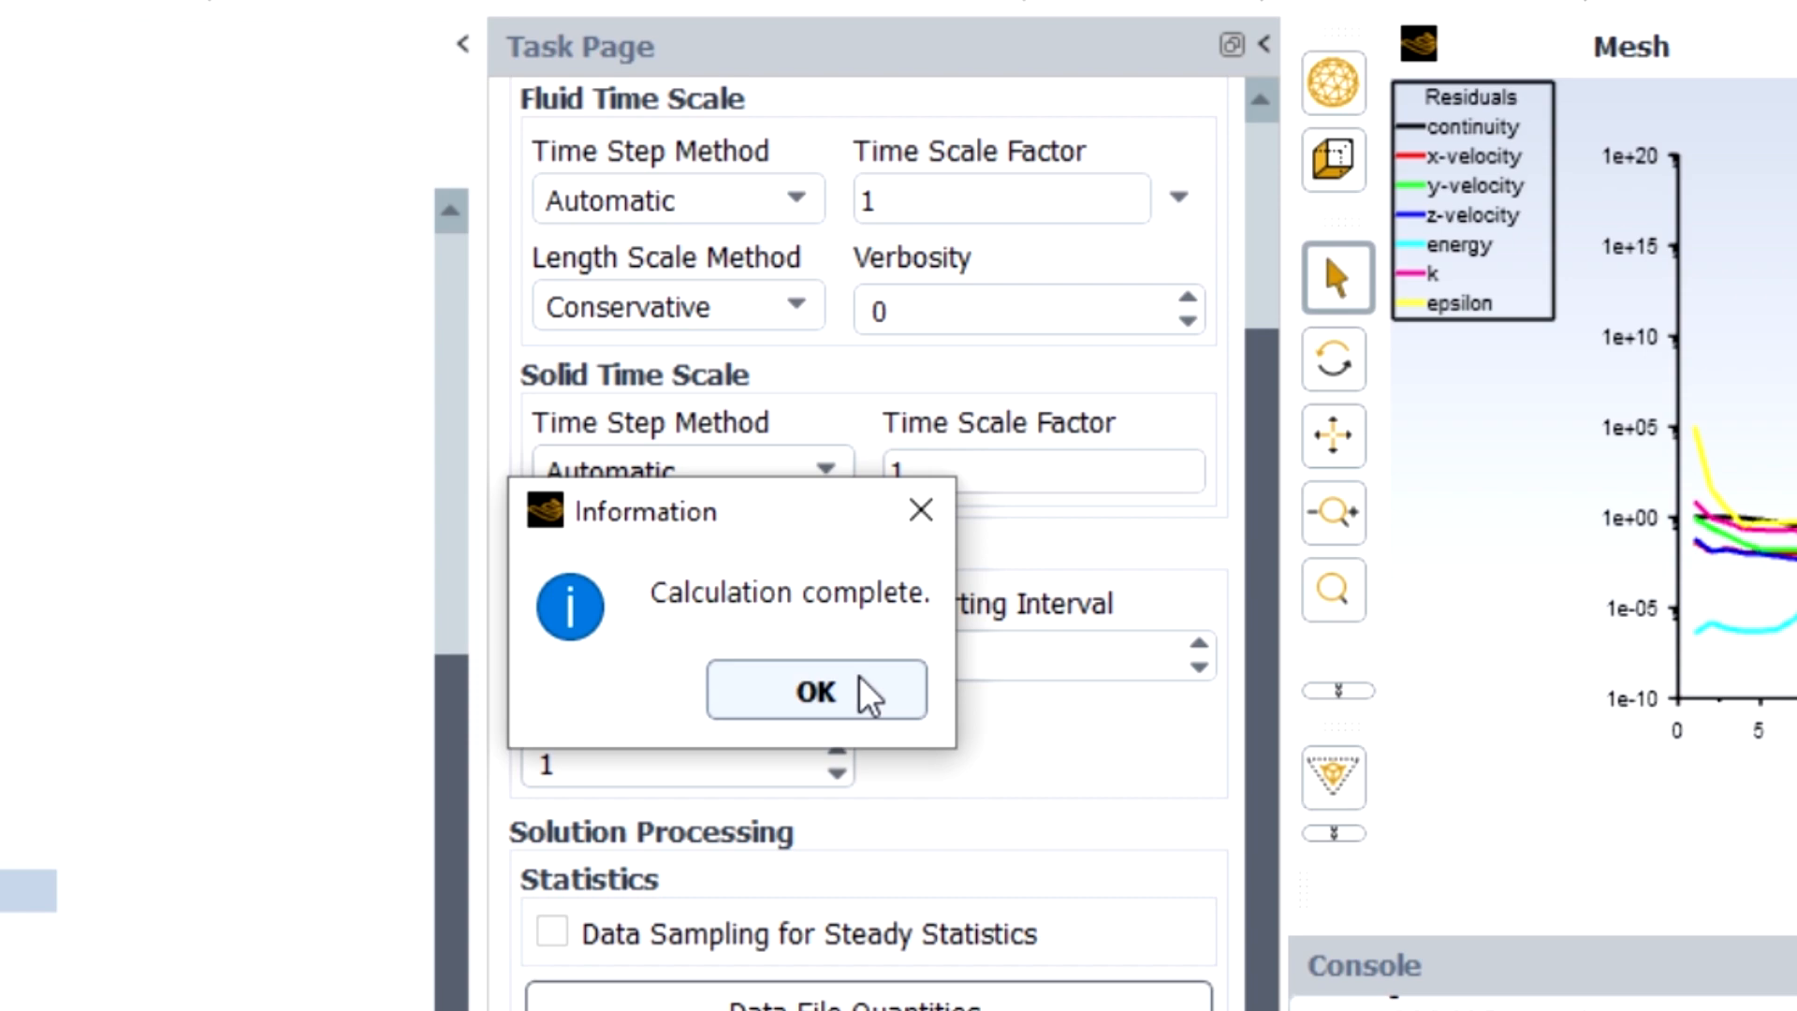
click(866, 693)
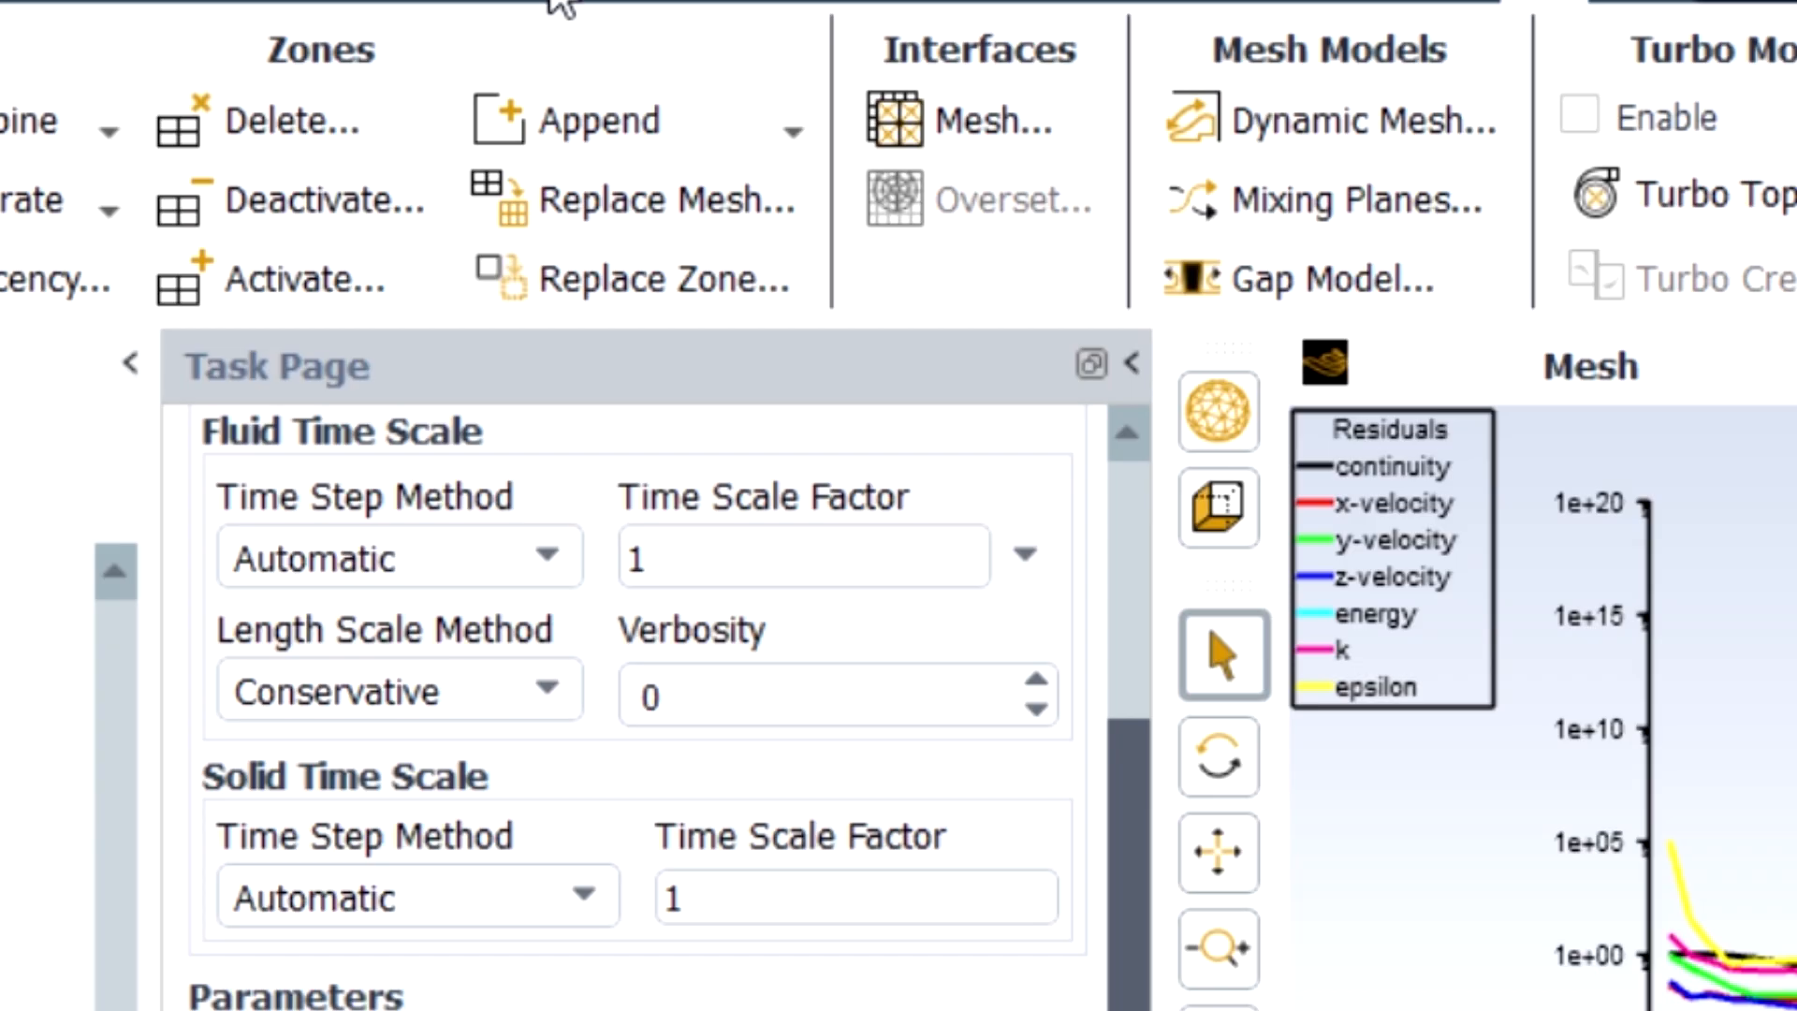
Set up a Surface Integrals report of type Facet Average for the Static Temperature field variable.
click(559, 4)
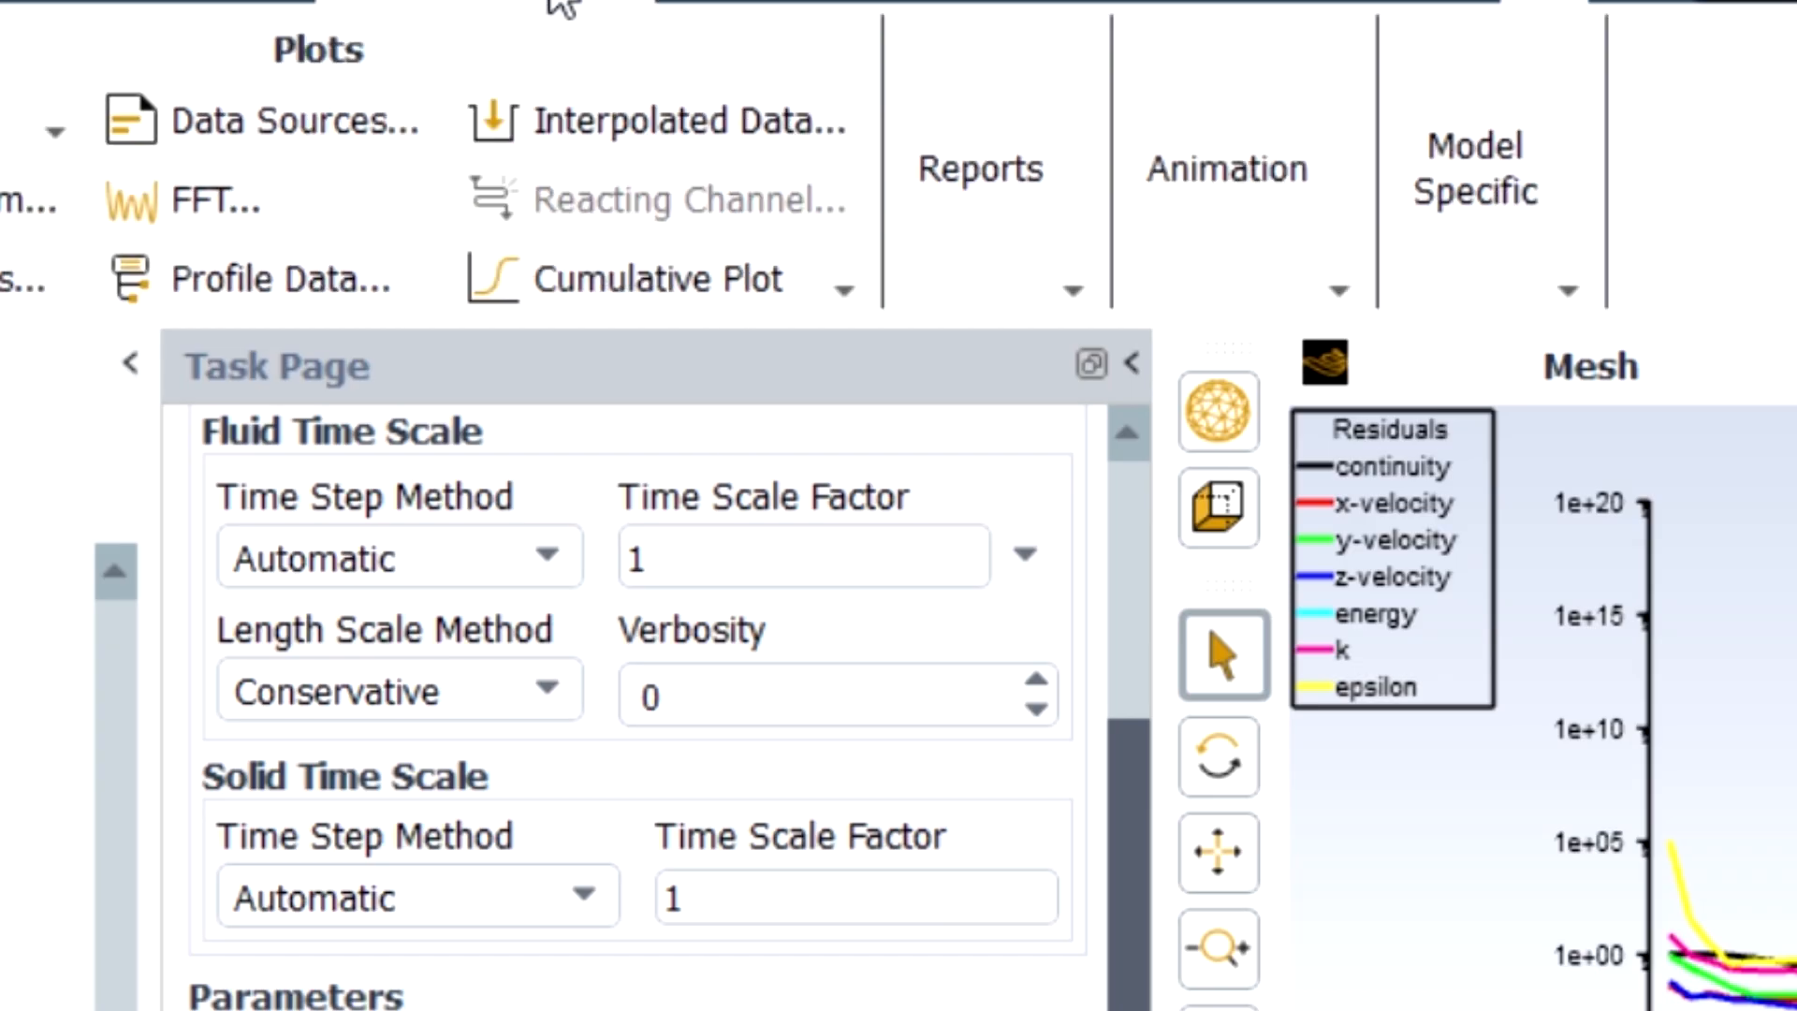
click(1047, 277)
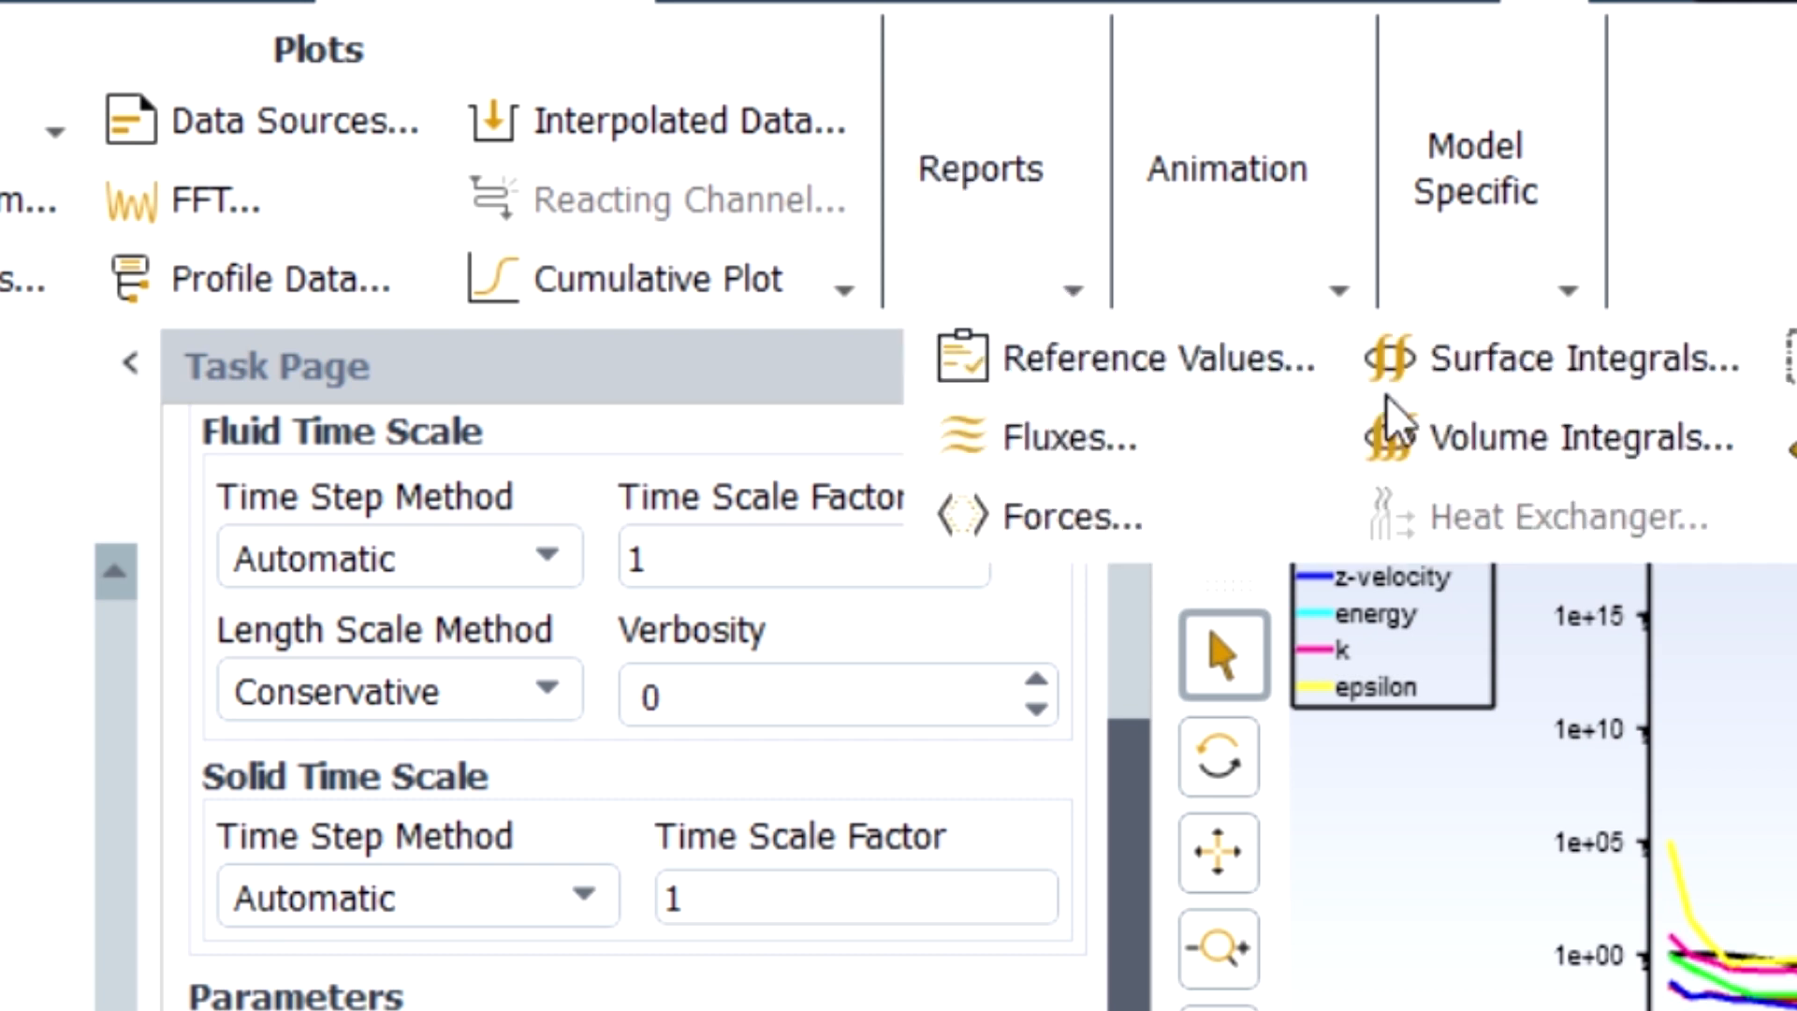
click(1485, 369)
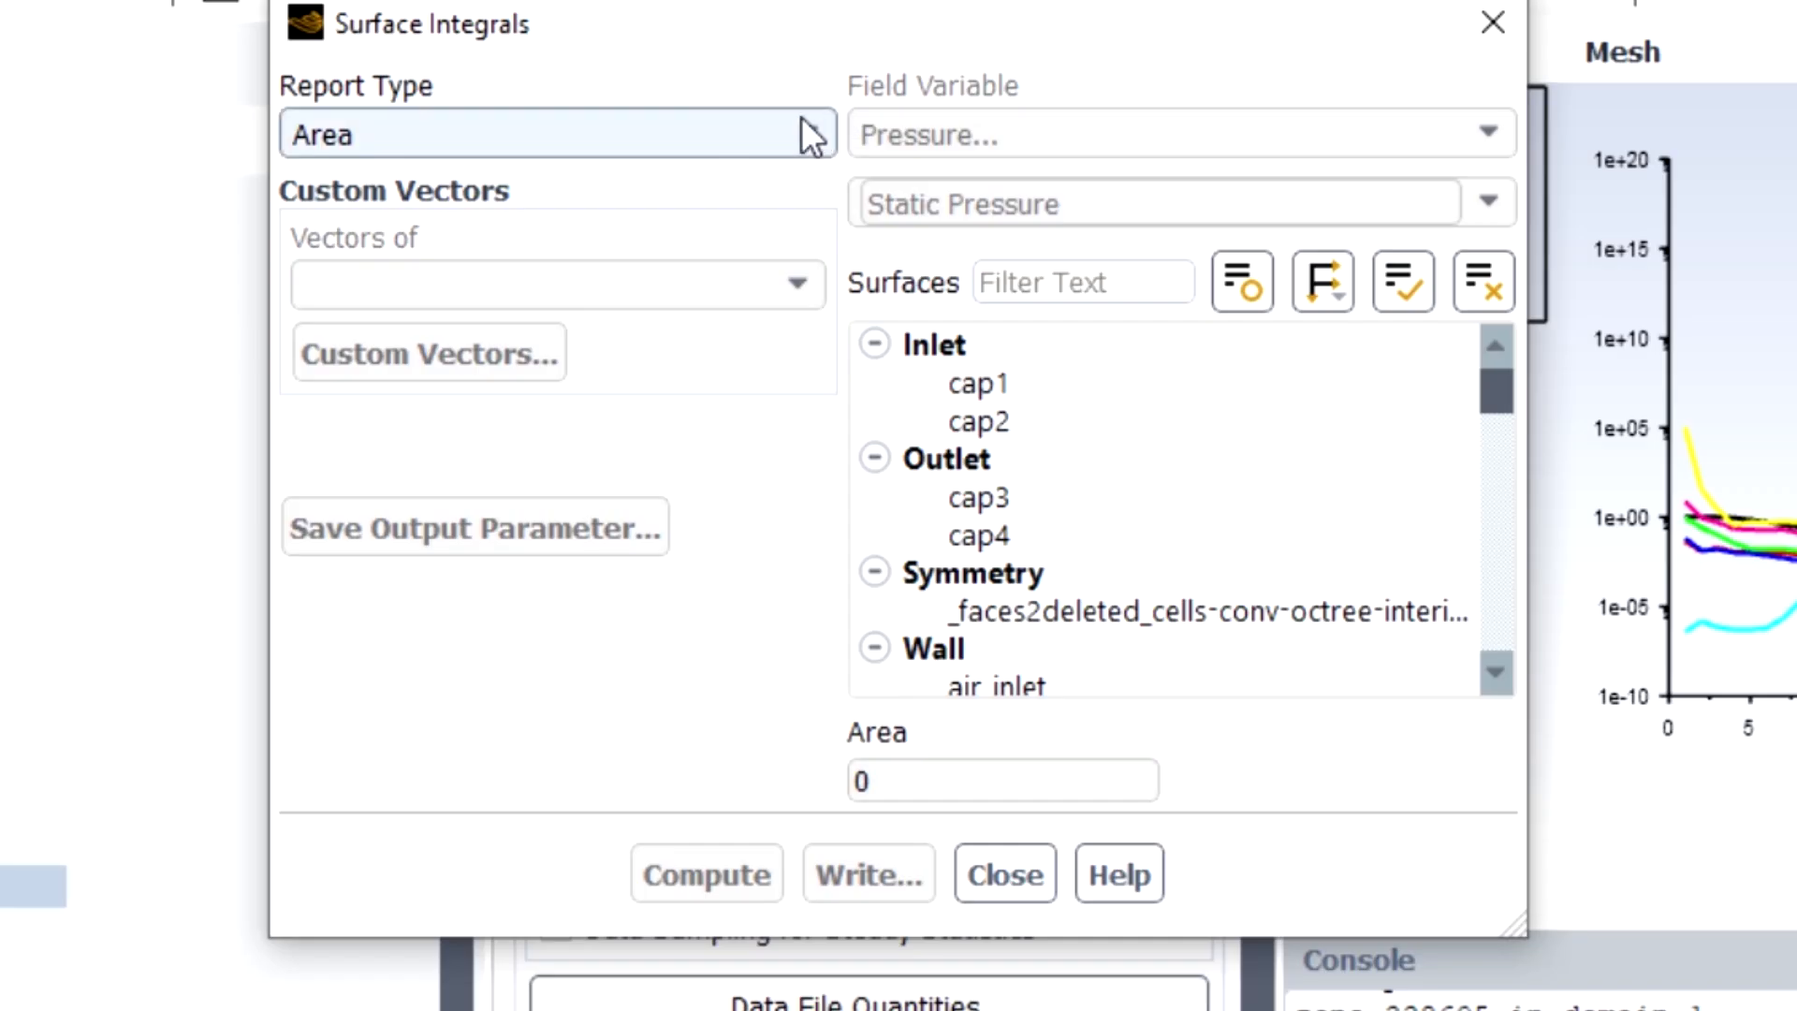
click(552, 448)
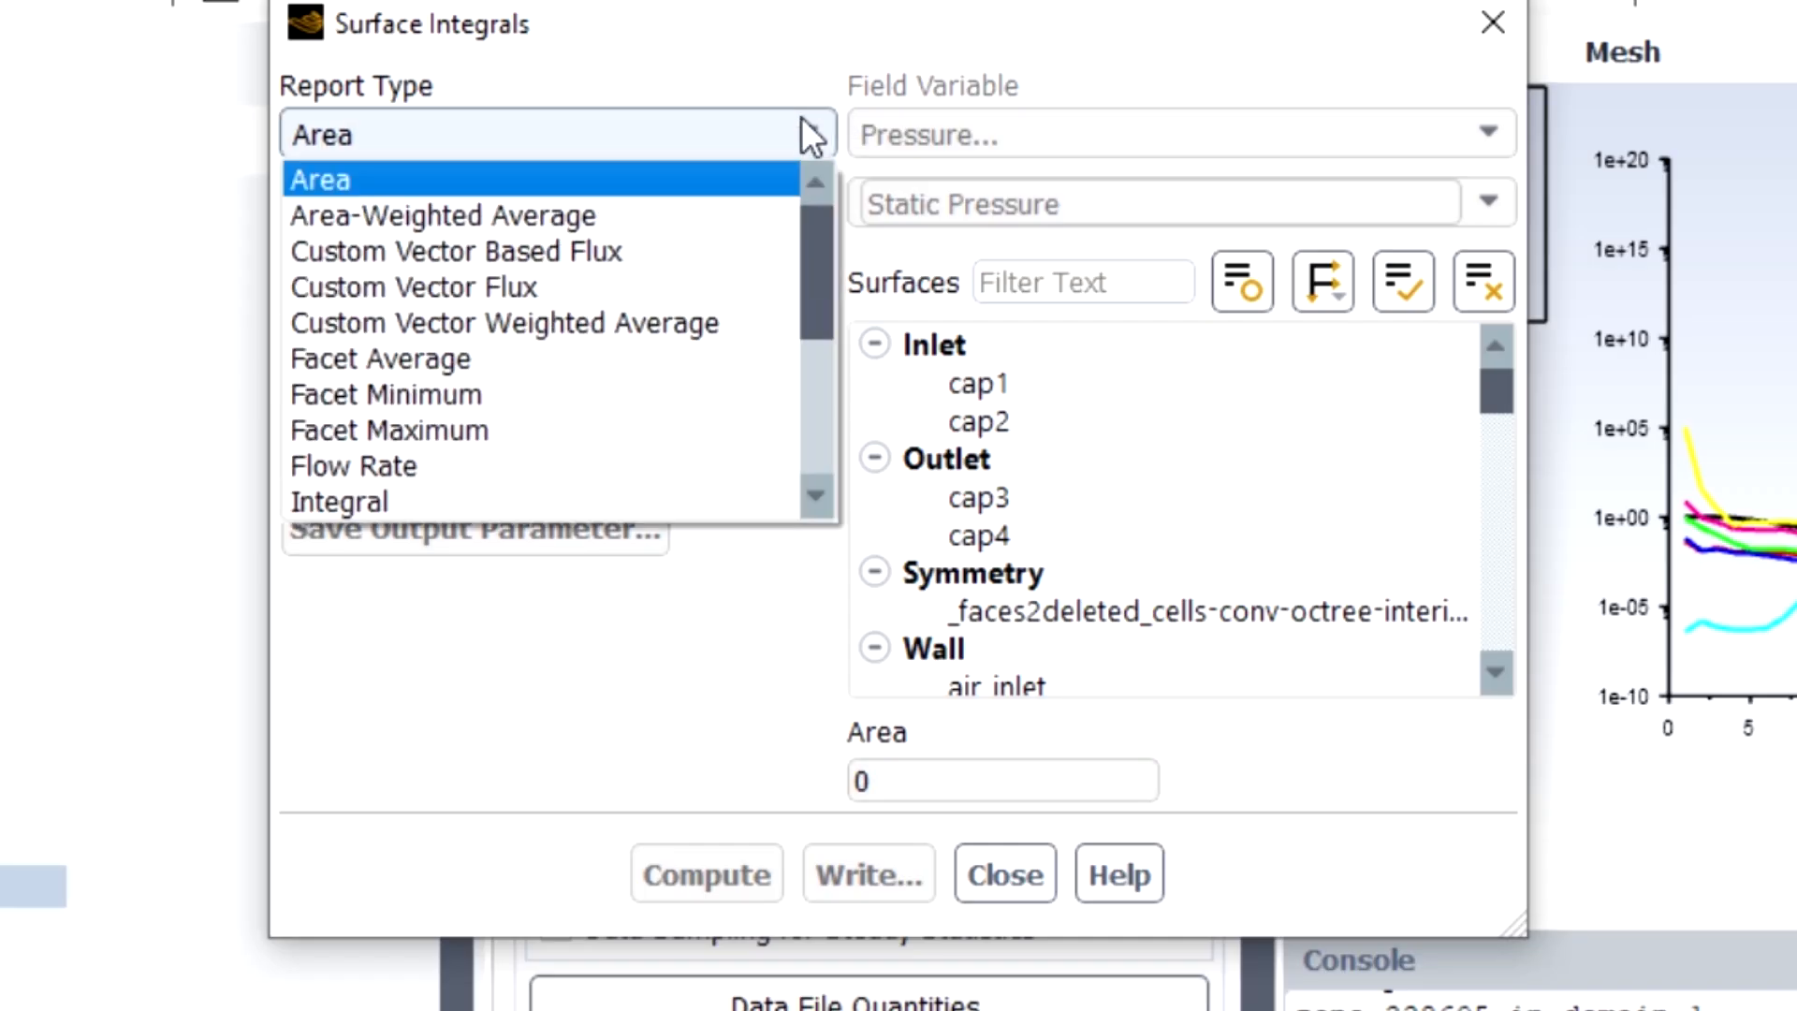
click(646, 359)
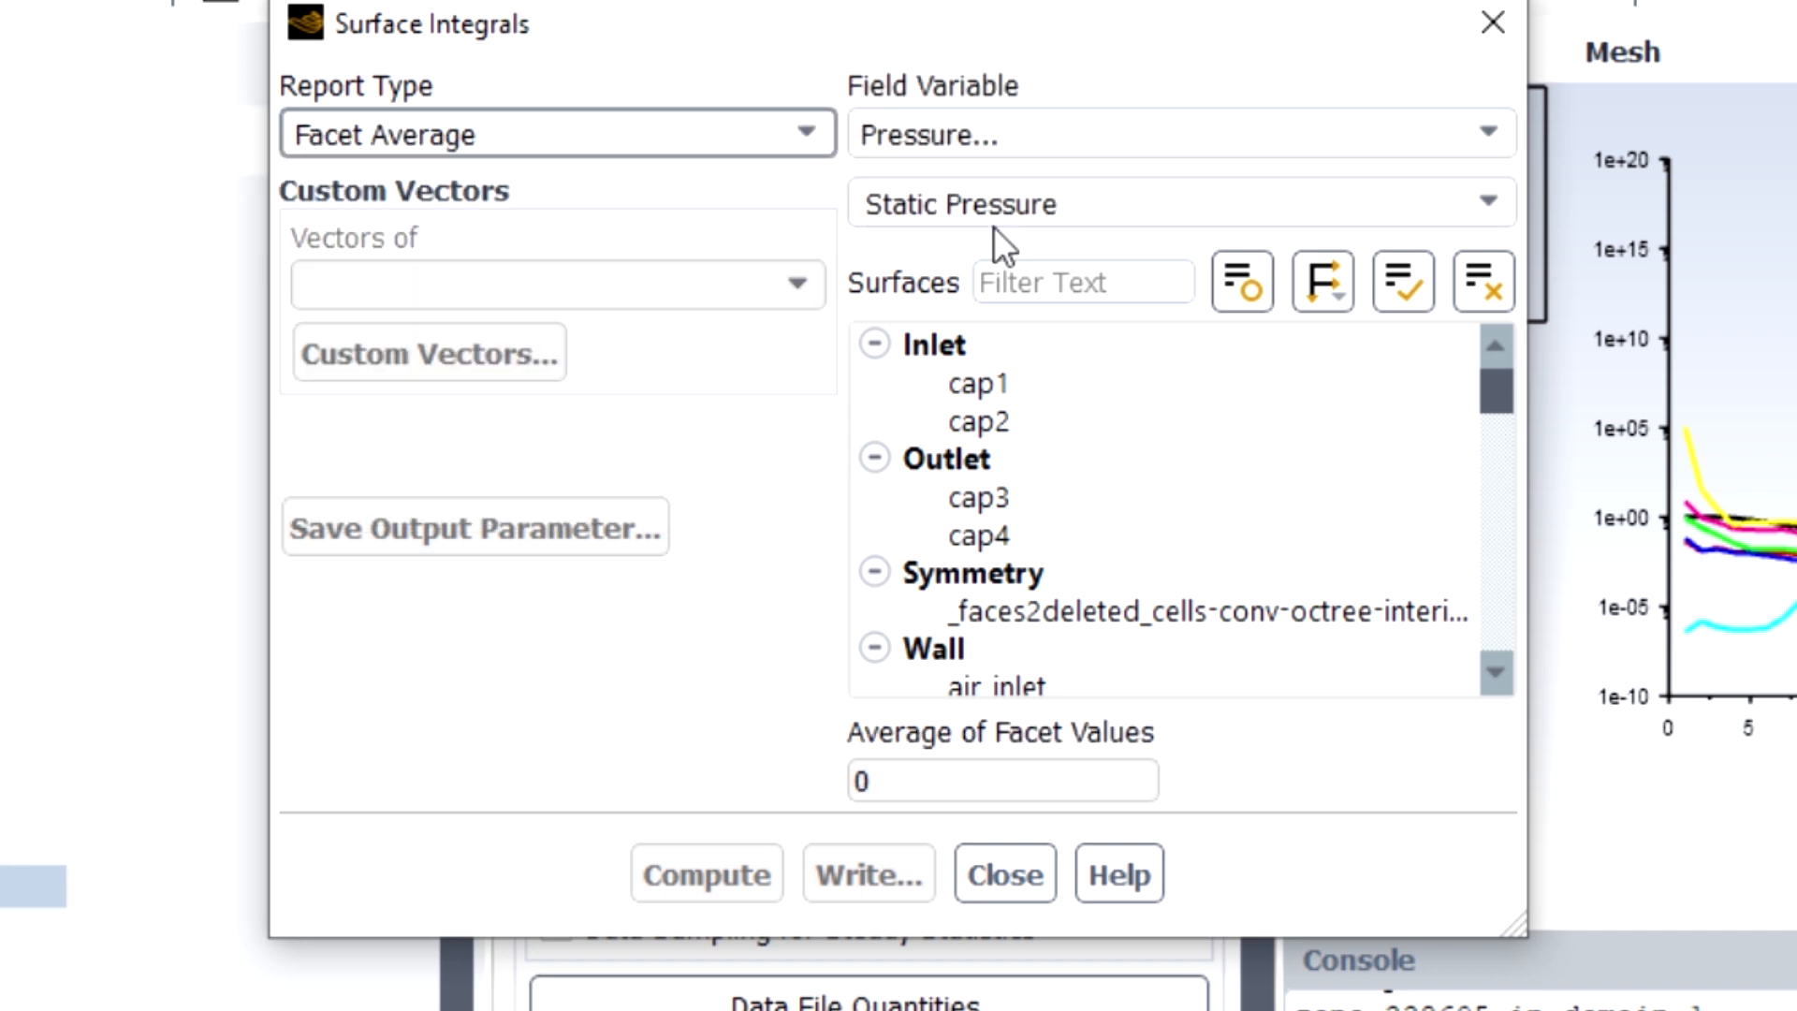
click(1428, 136)
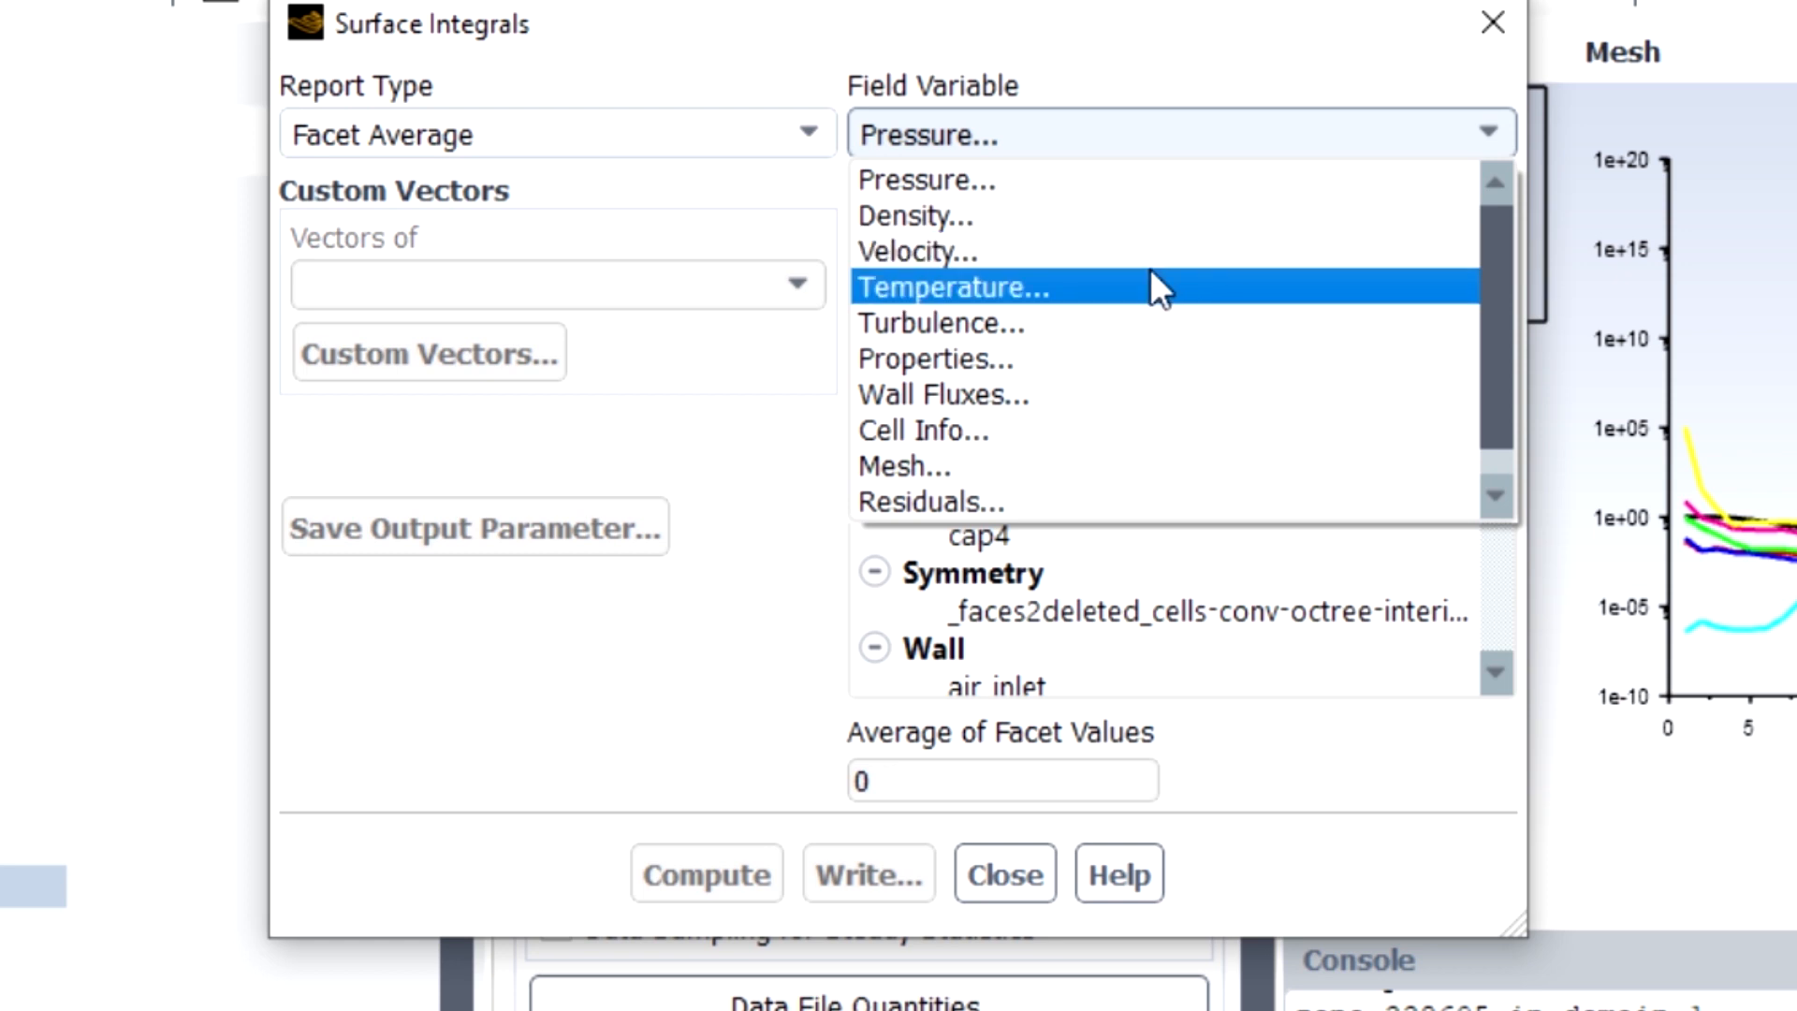
click(1150, 281)
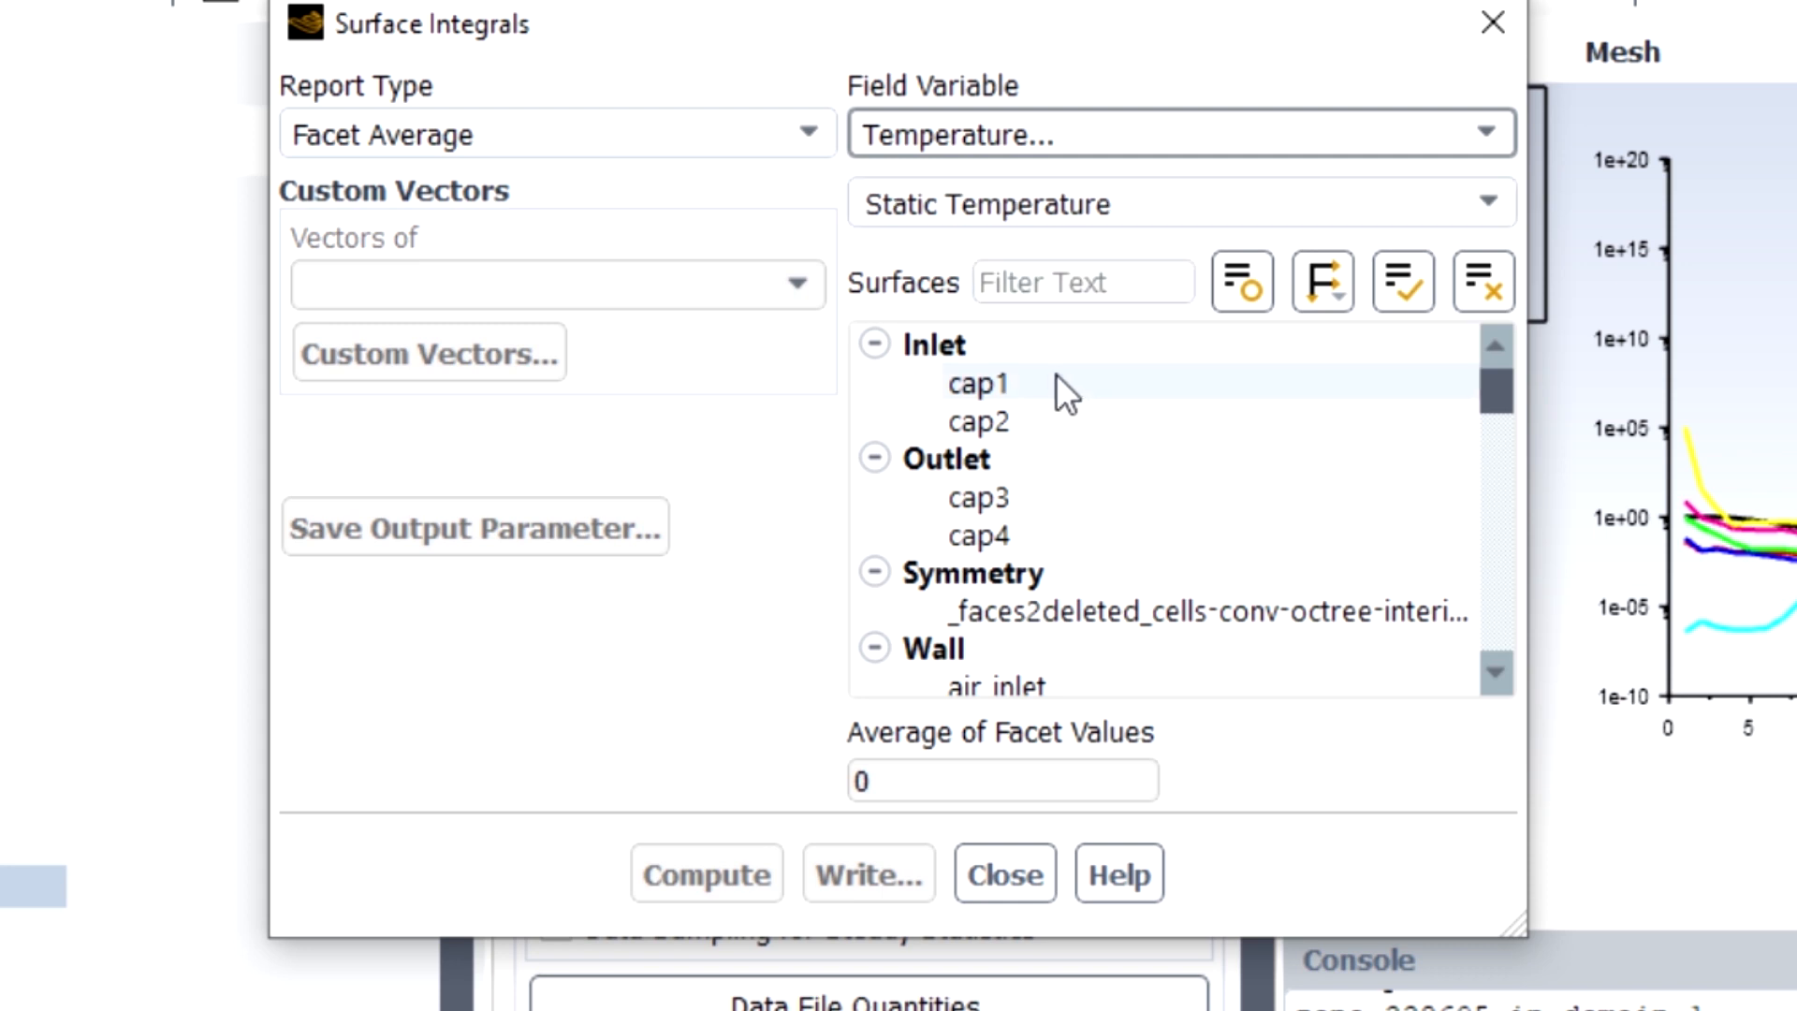
Compute the facet average of static temperature on the surfaces cap1, cap2 and cap4.
click(1015, 490)
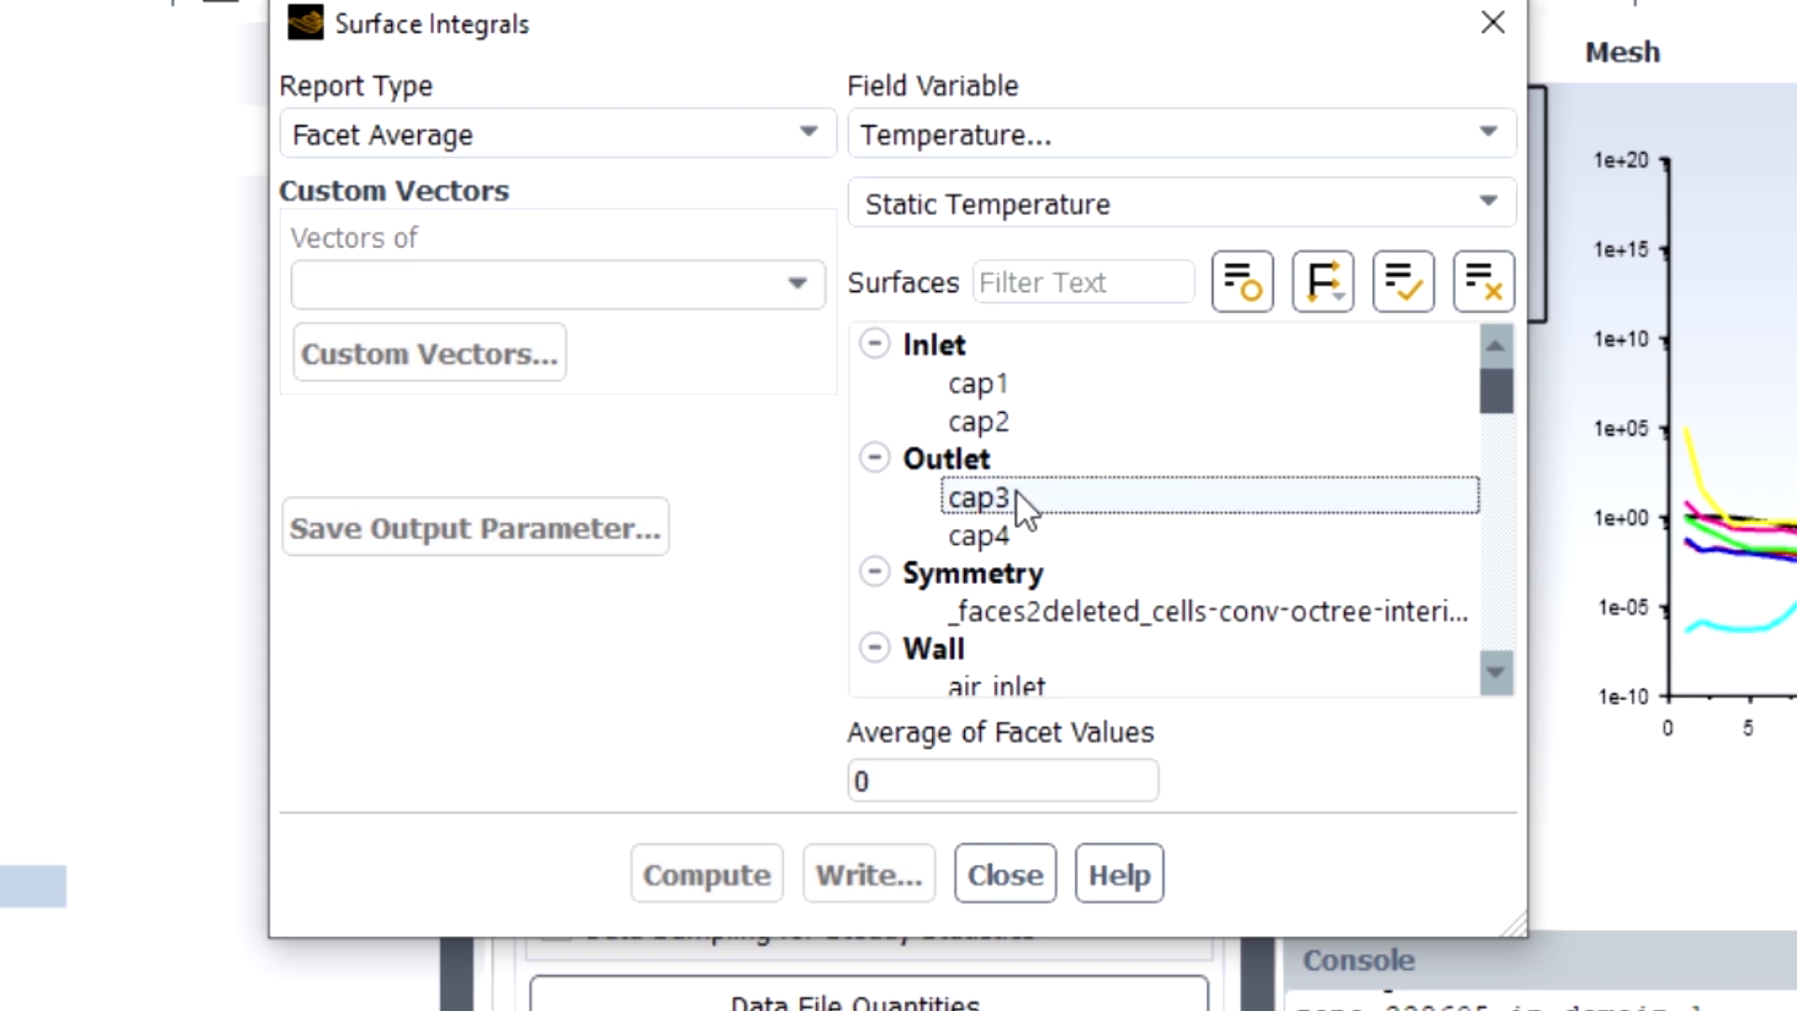
click(1018, 524)
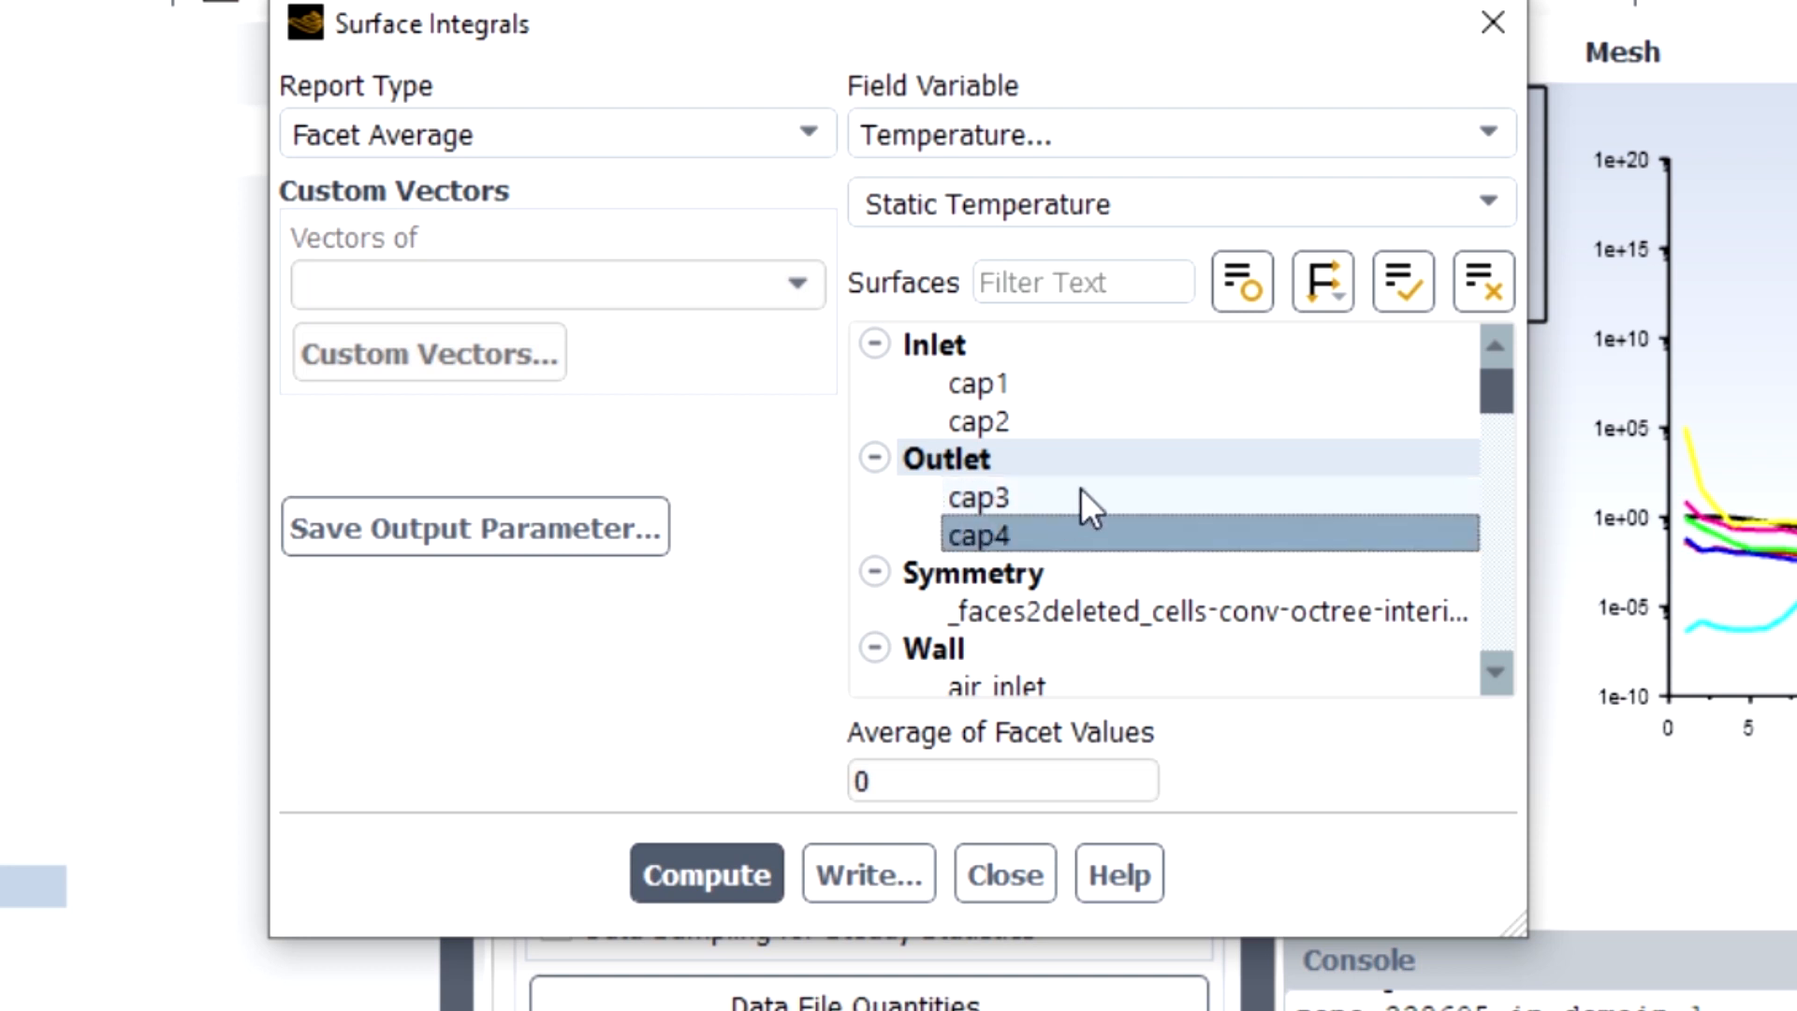
scroll(1093, 468, down, 1)
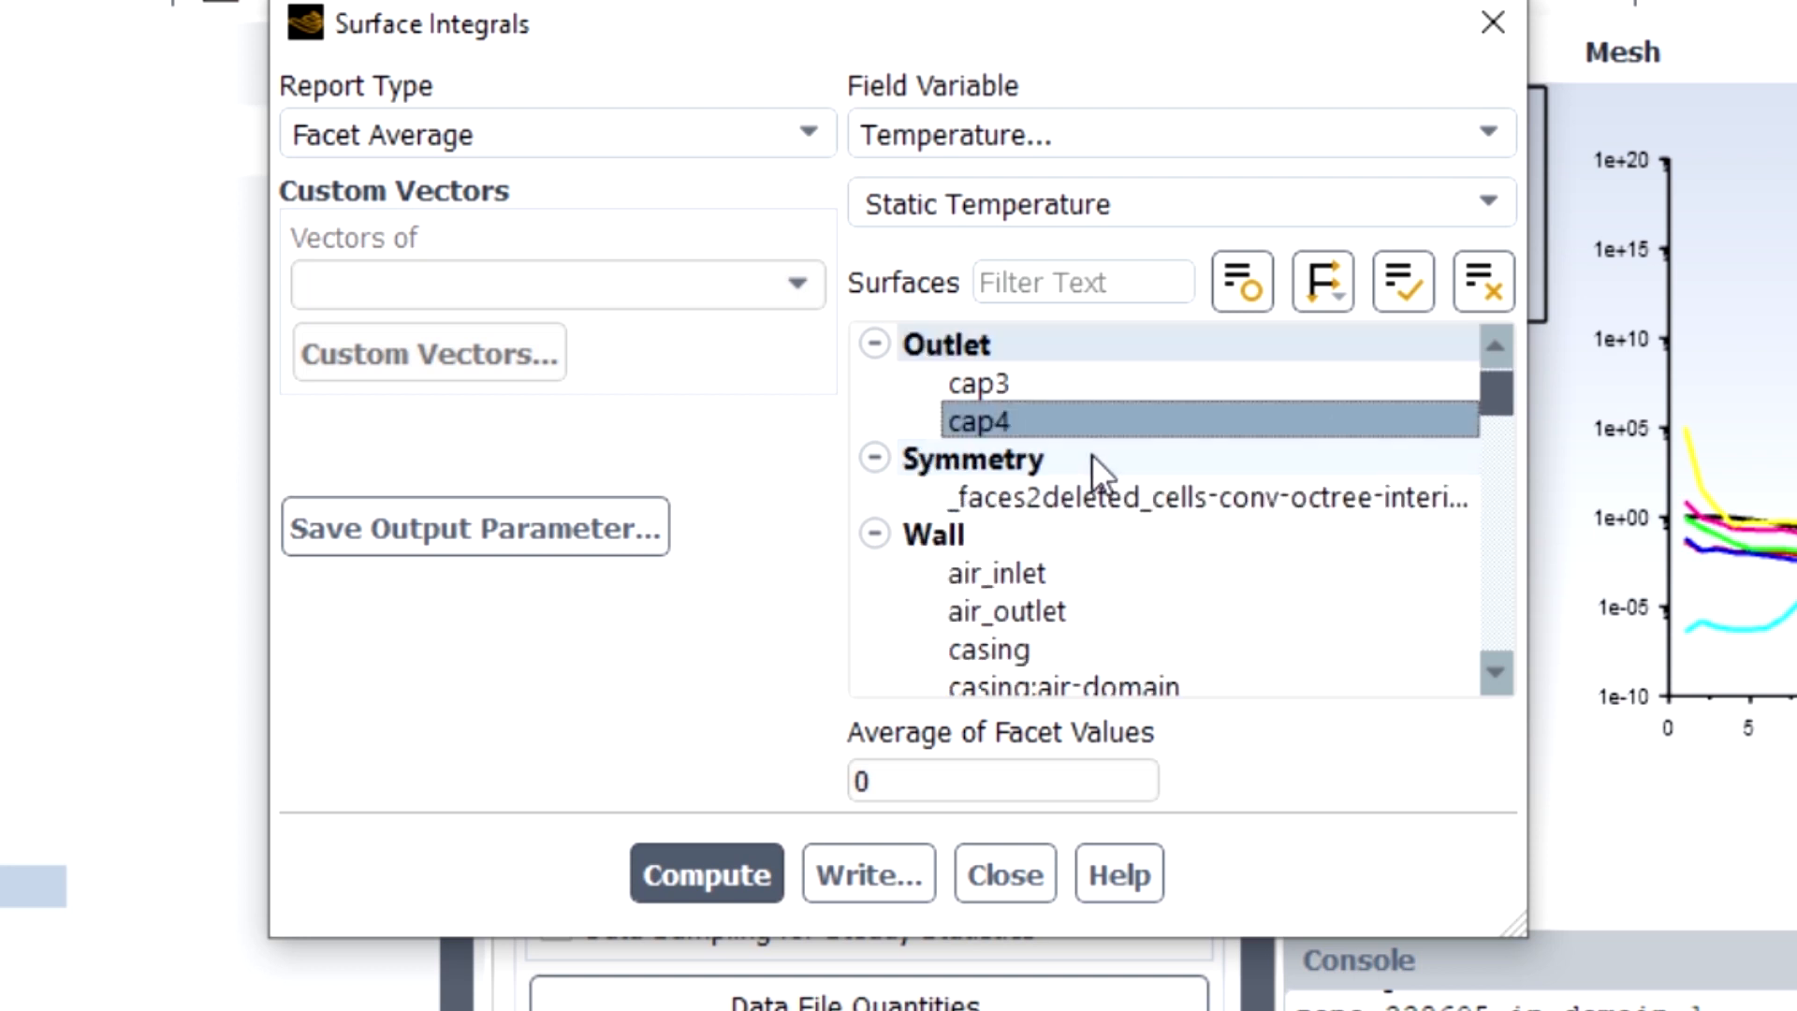
scroll(1277, 473, down, 10)
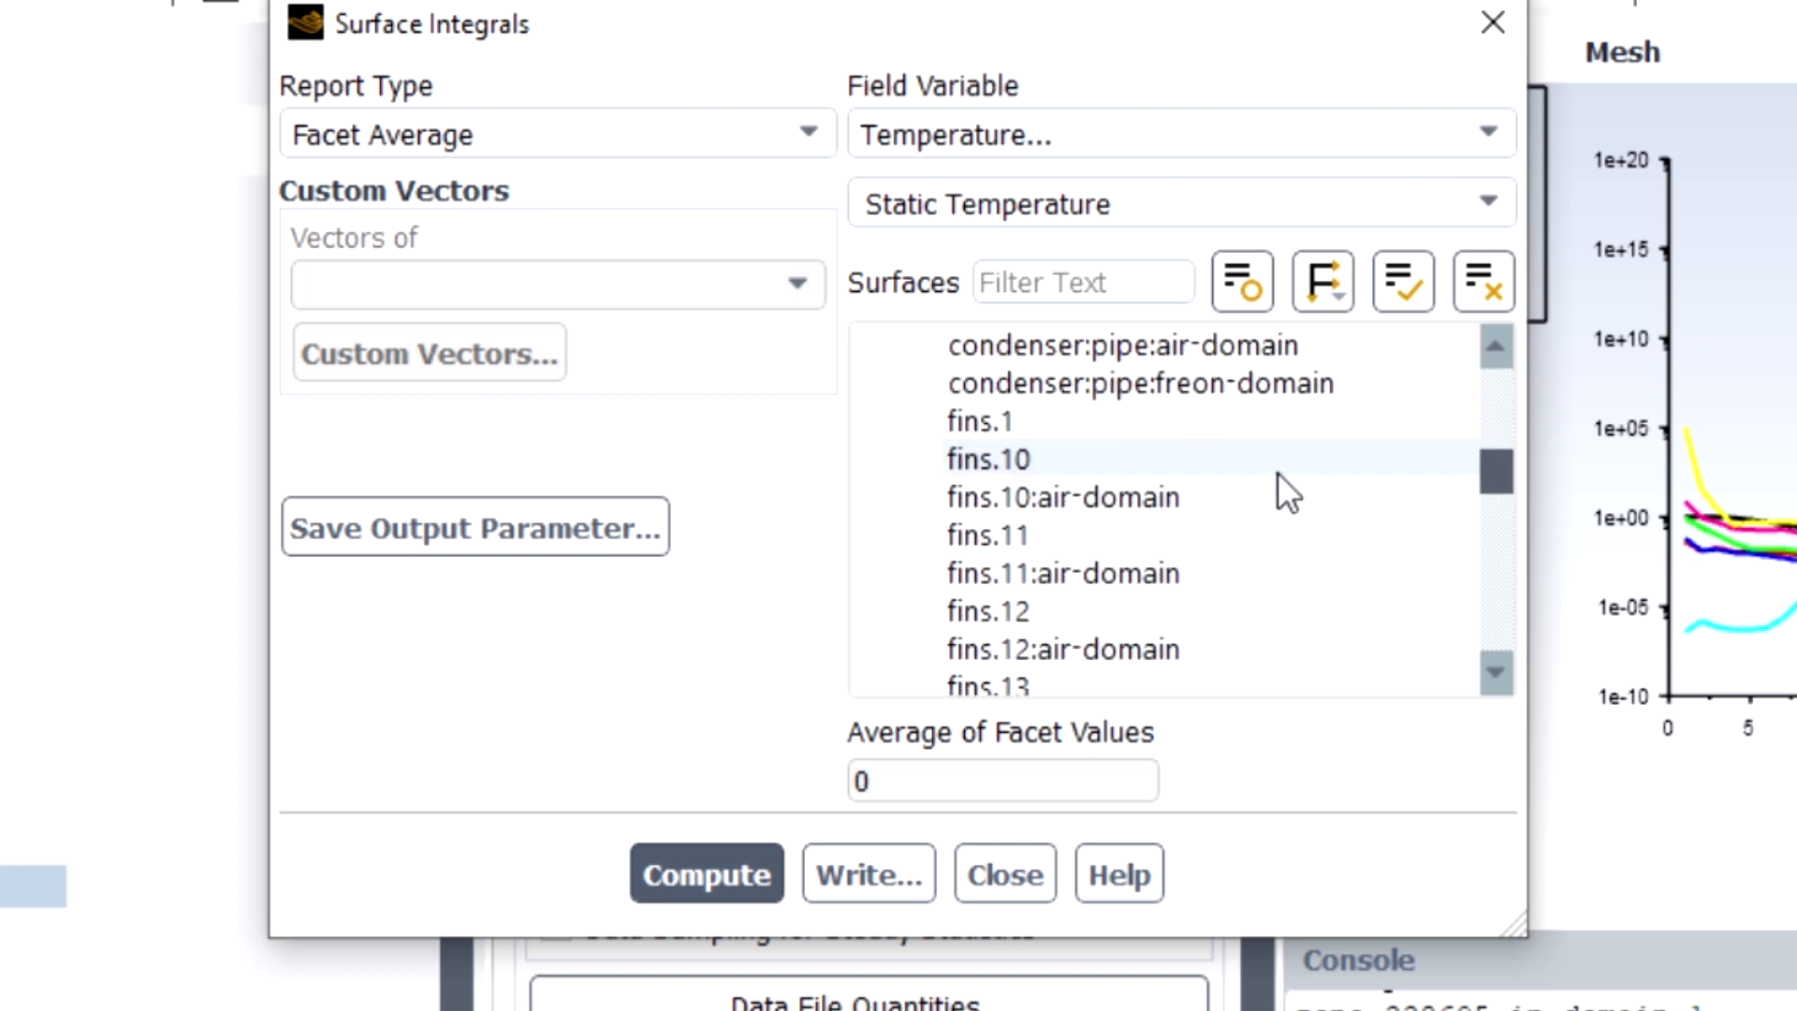
scroll(1278, 472, up, 10)
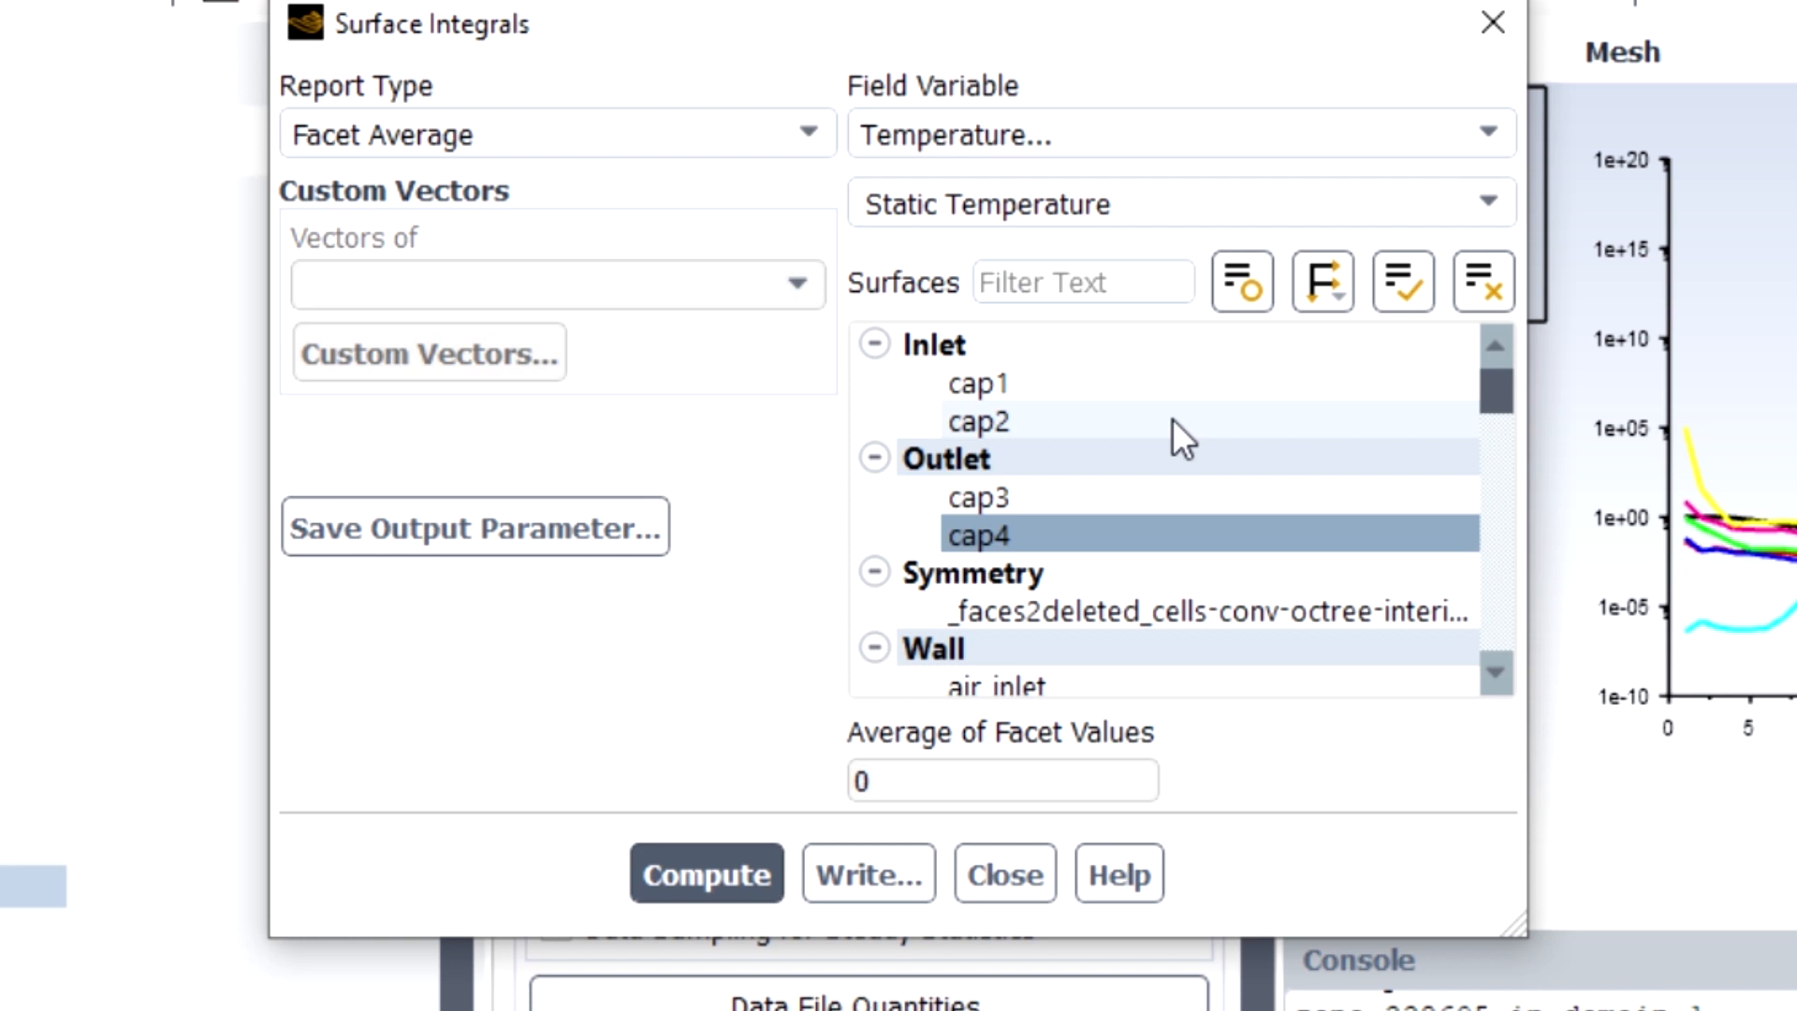
click(1022, 423)
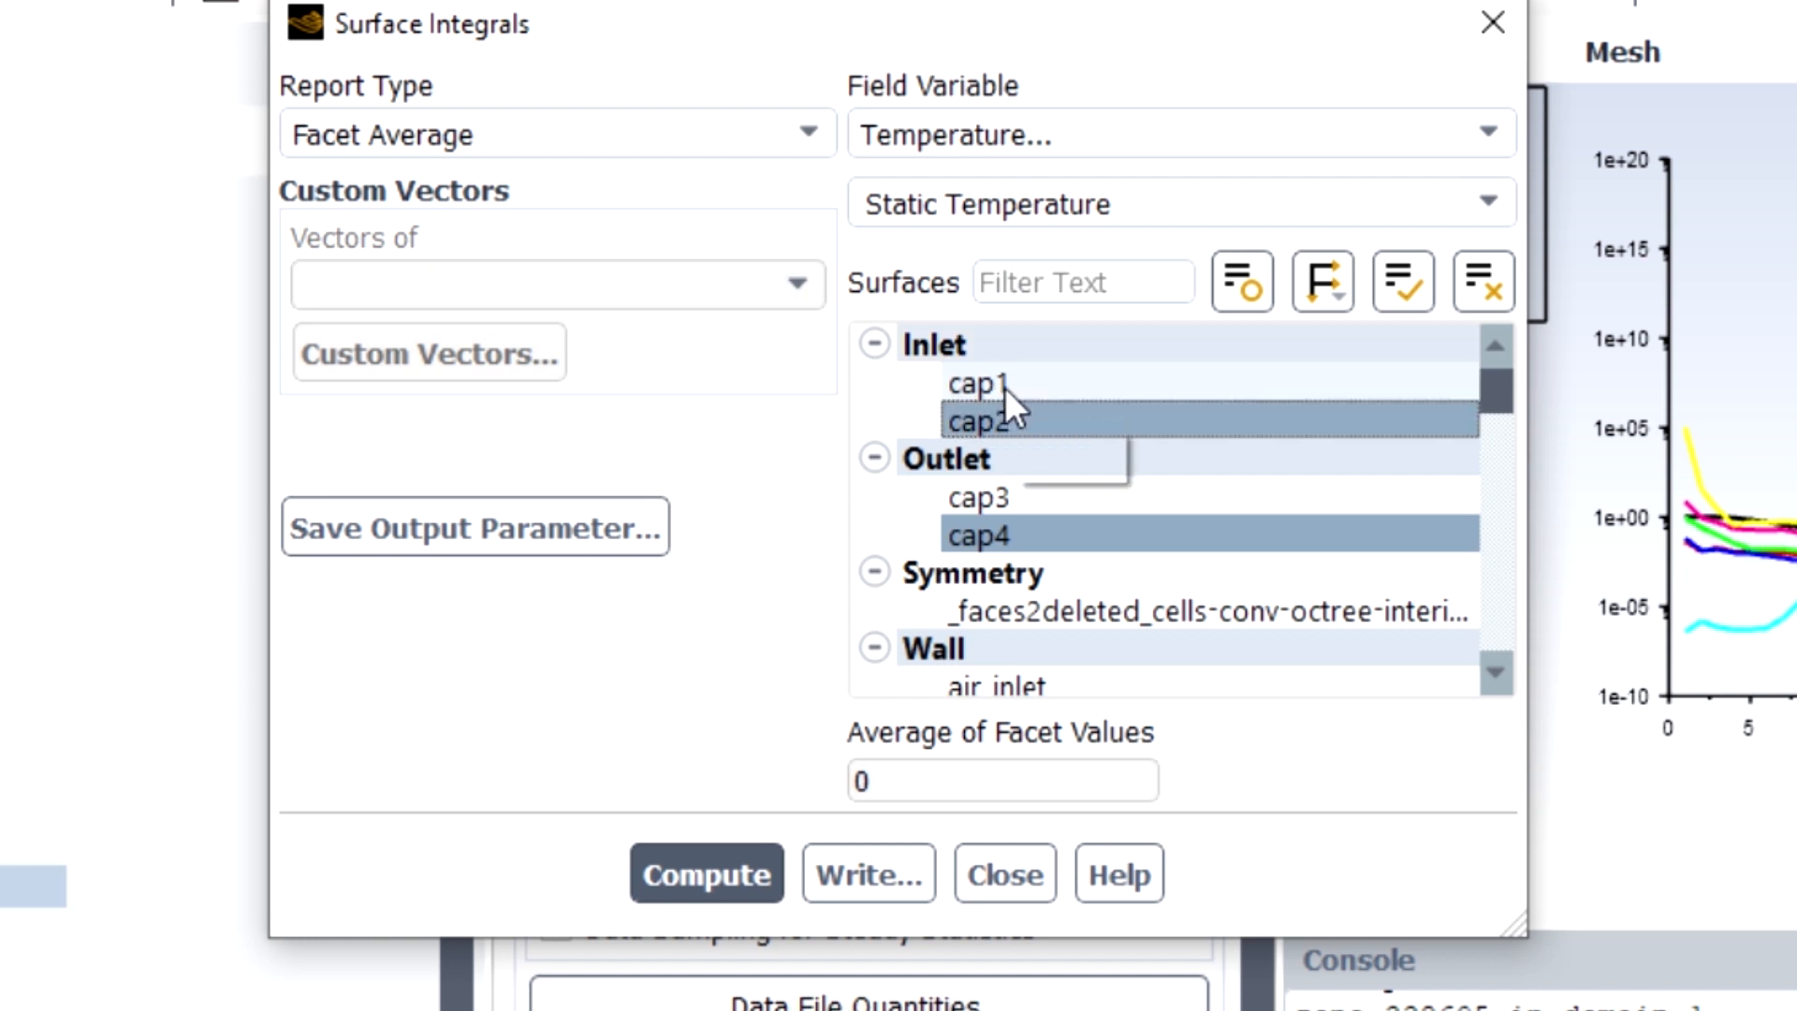
click(1003, 386)
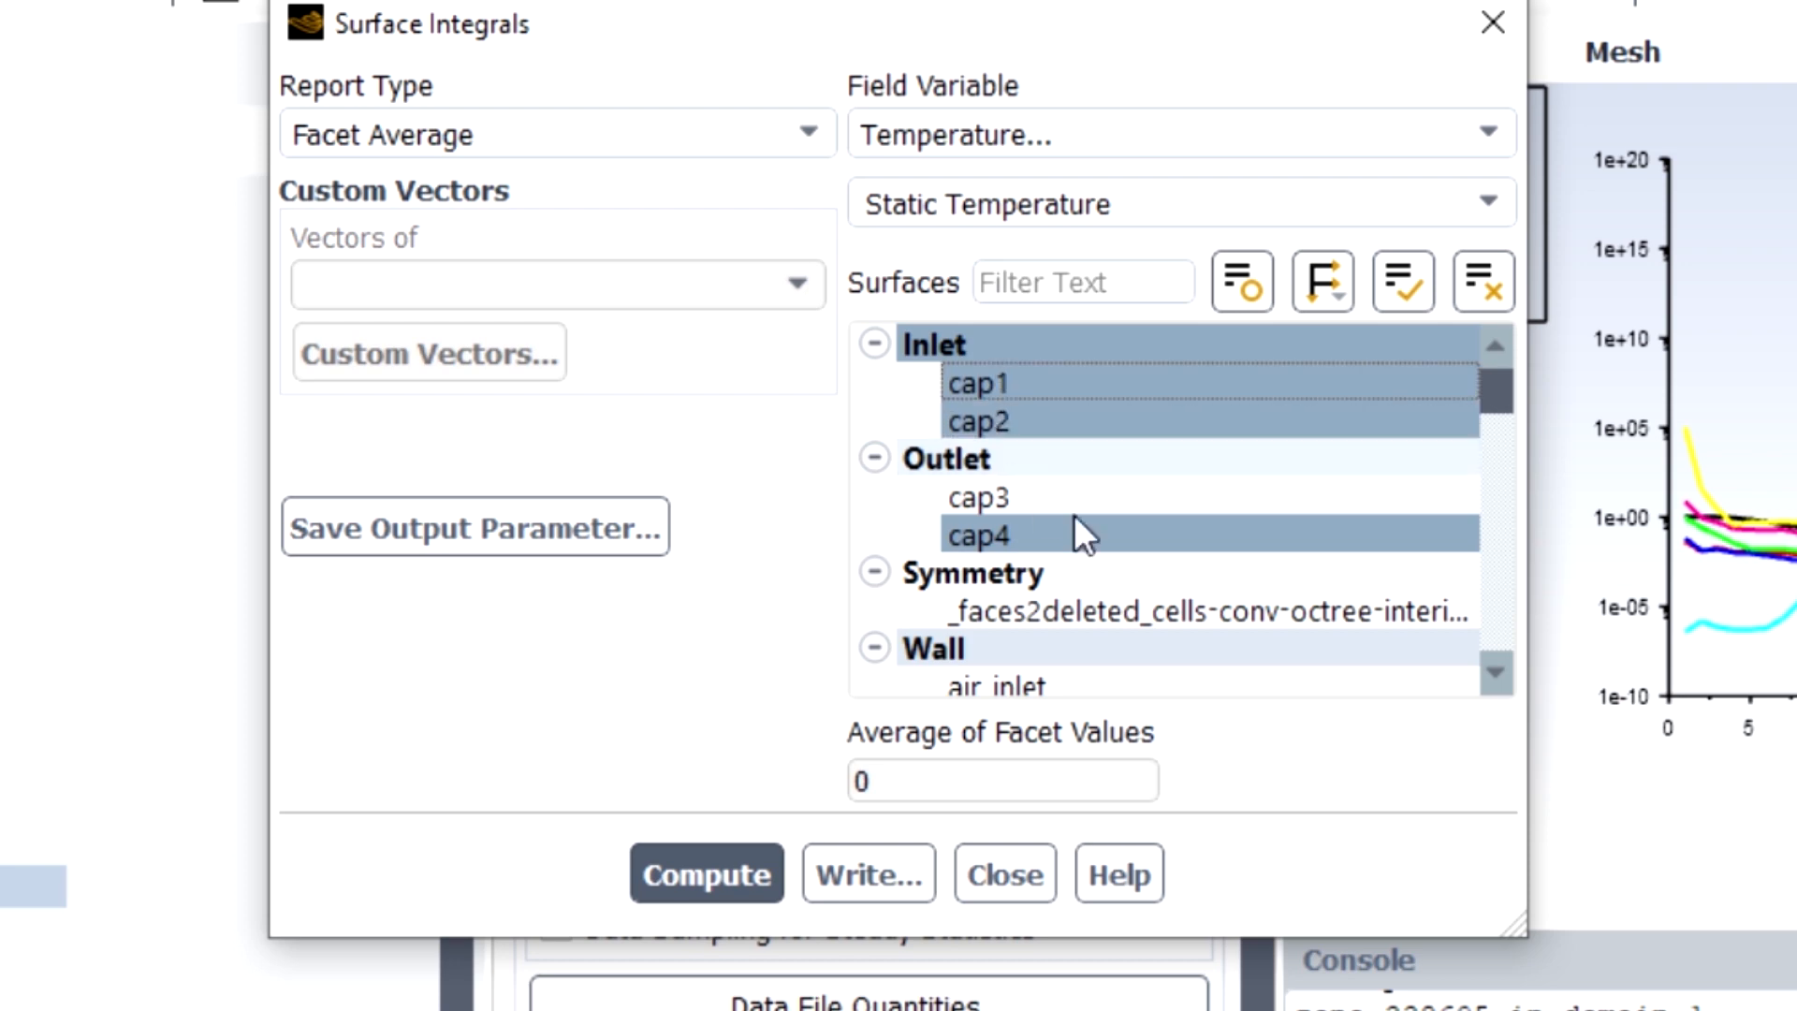
click(726, 876)
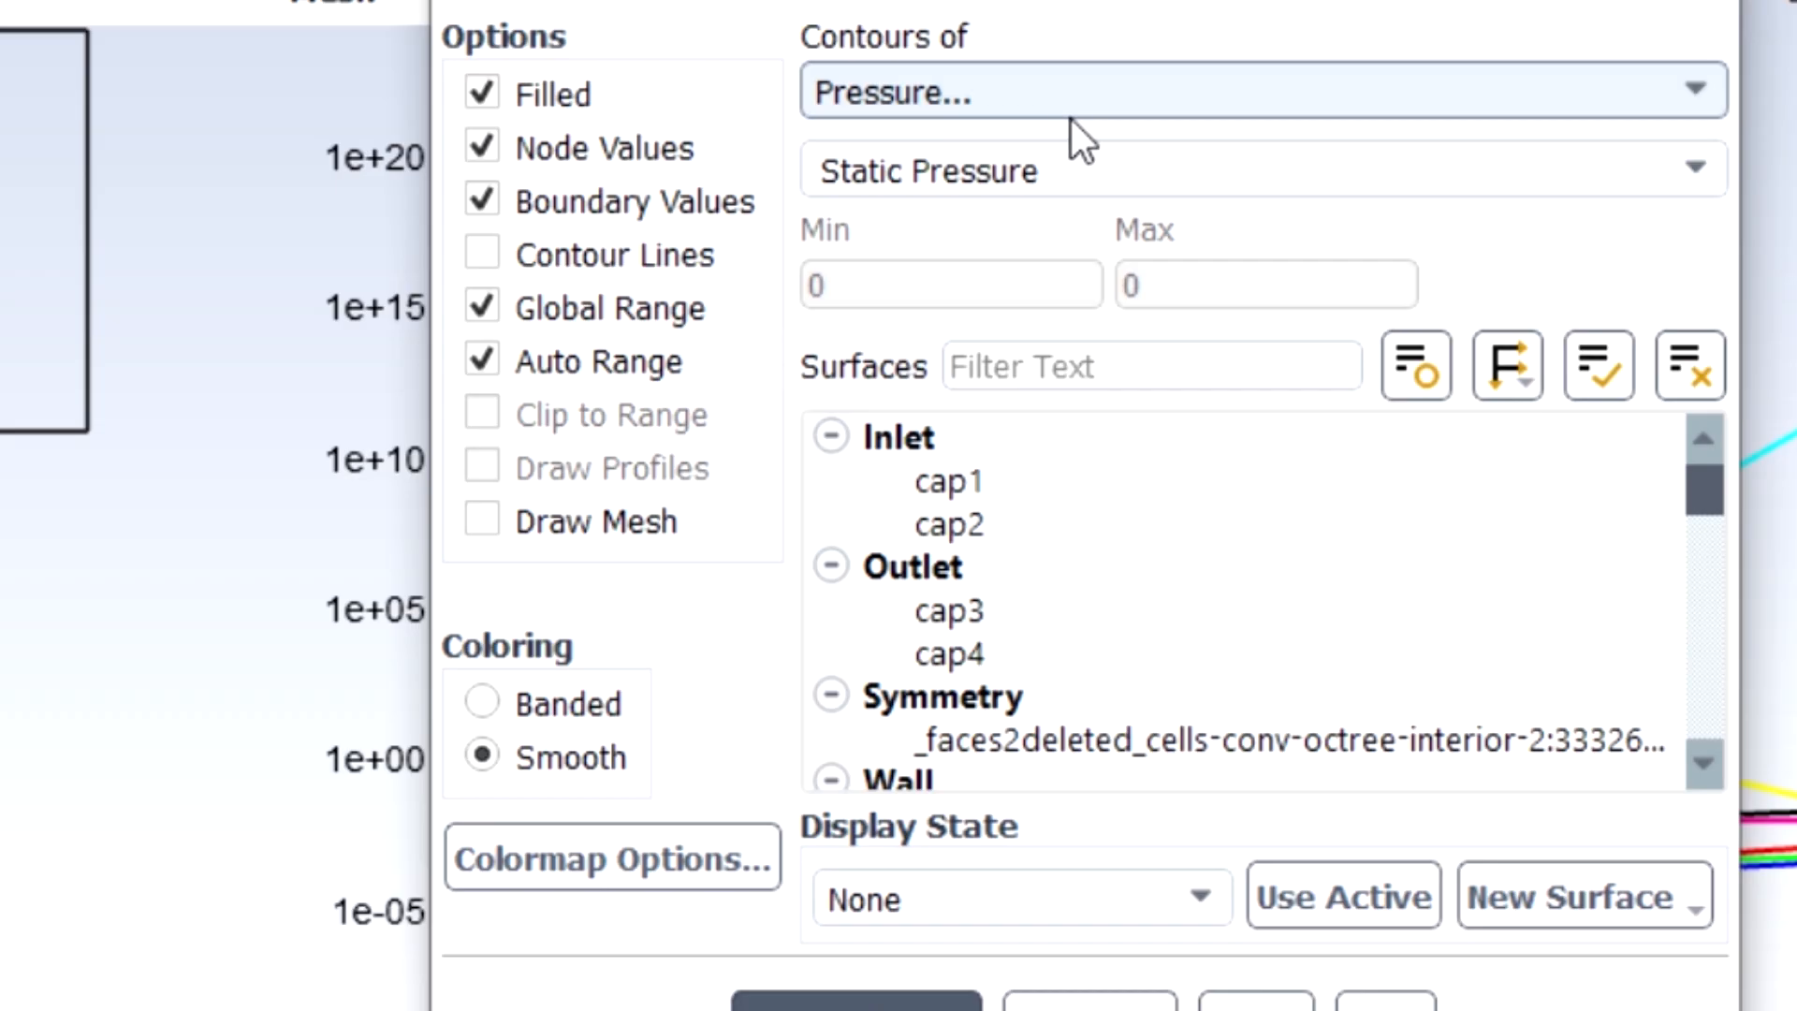
Save and display a contour of Static Temperature on the condenser:pipe:freon-domain surface.
click(1094, 92)
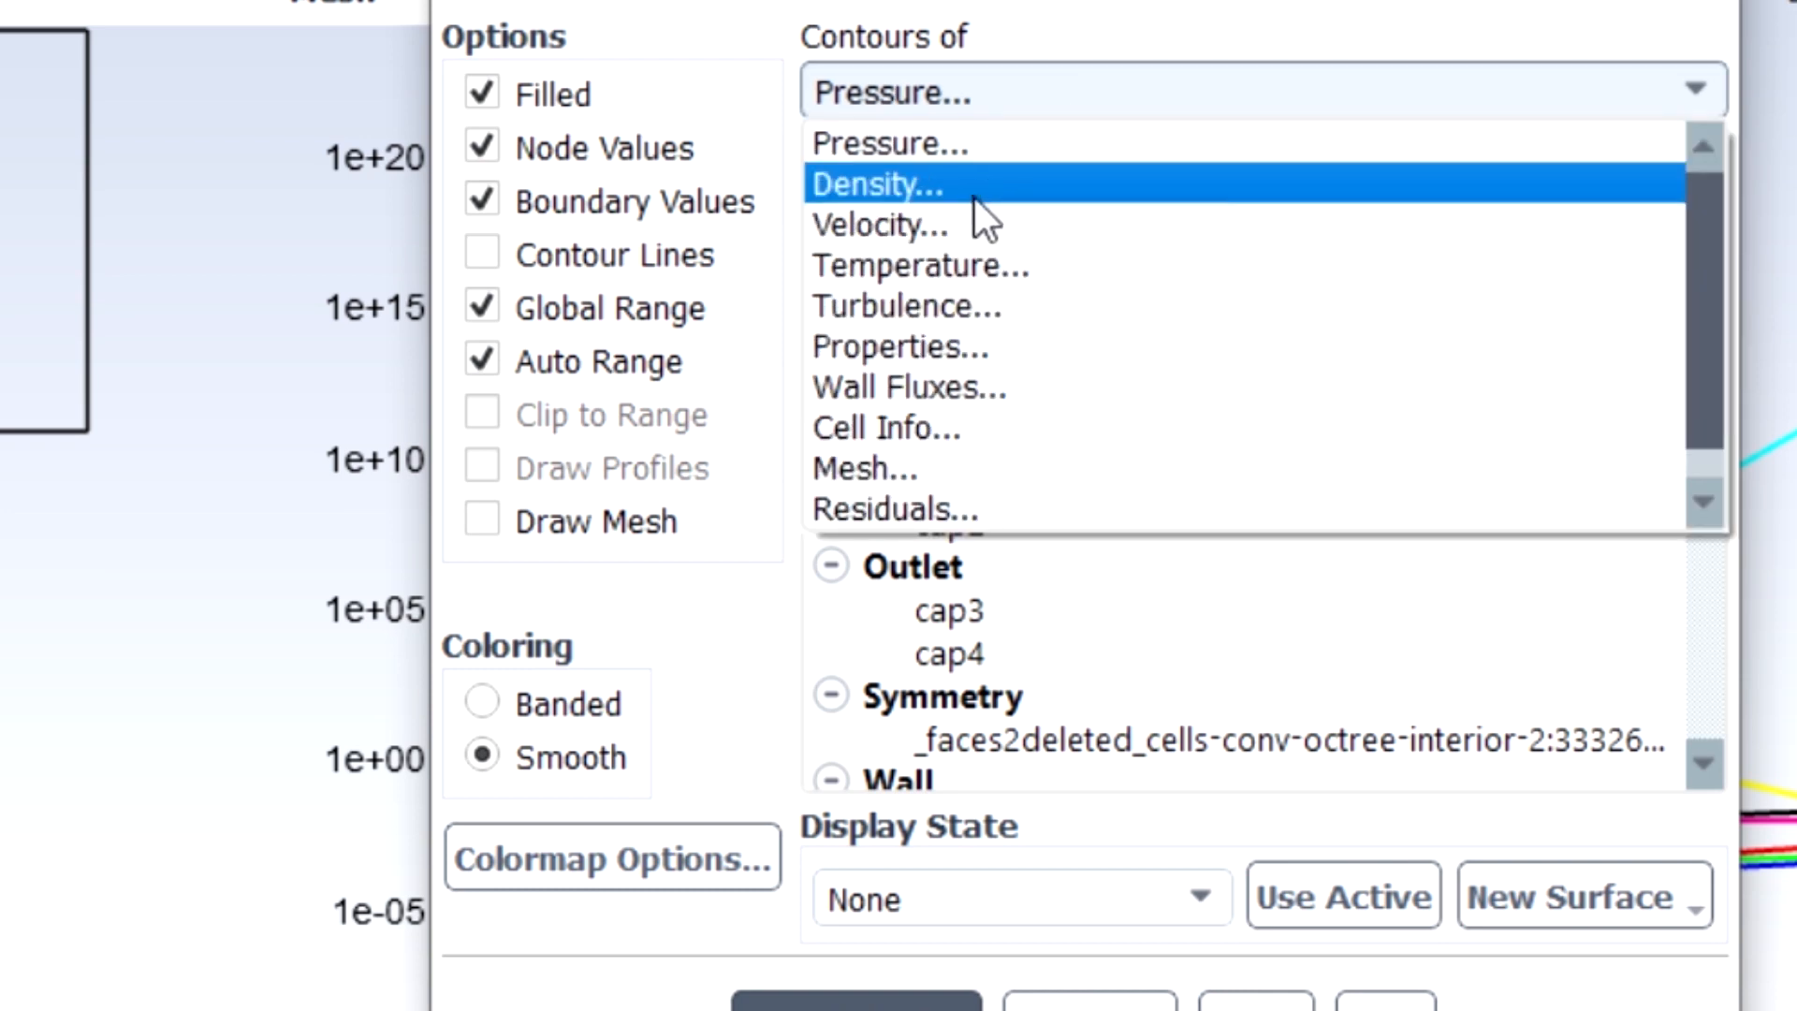
click(950, 266)
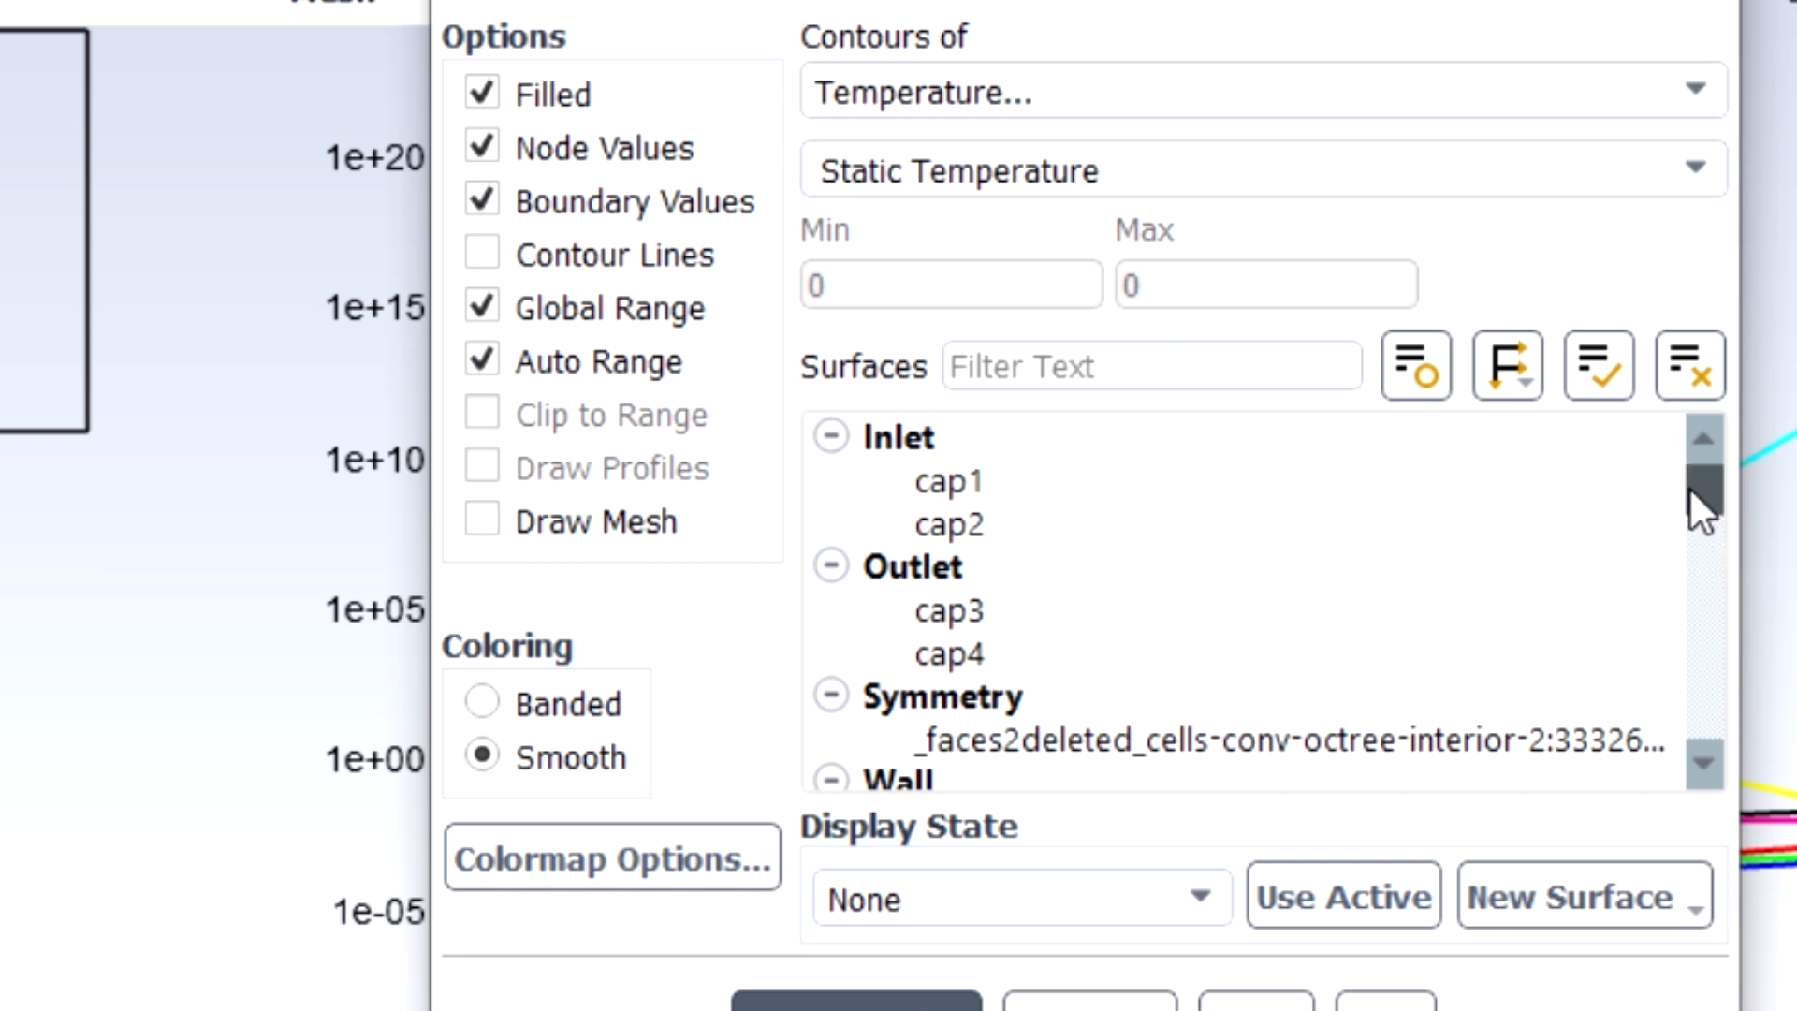
drag(1696, 487, 1700, 500)
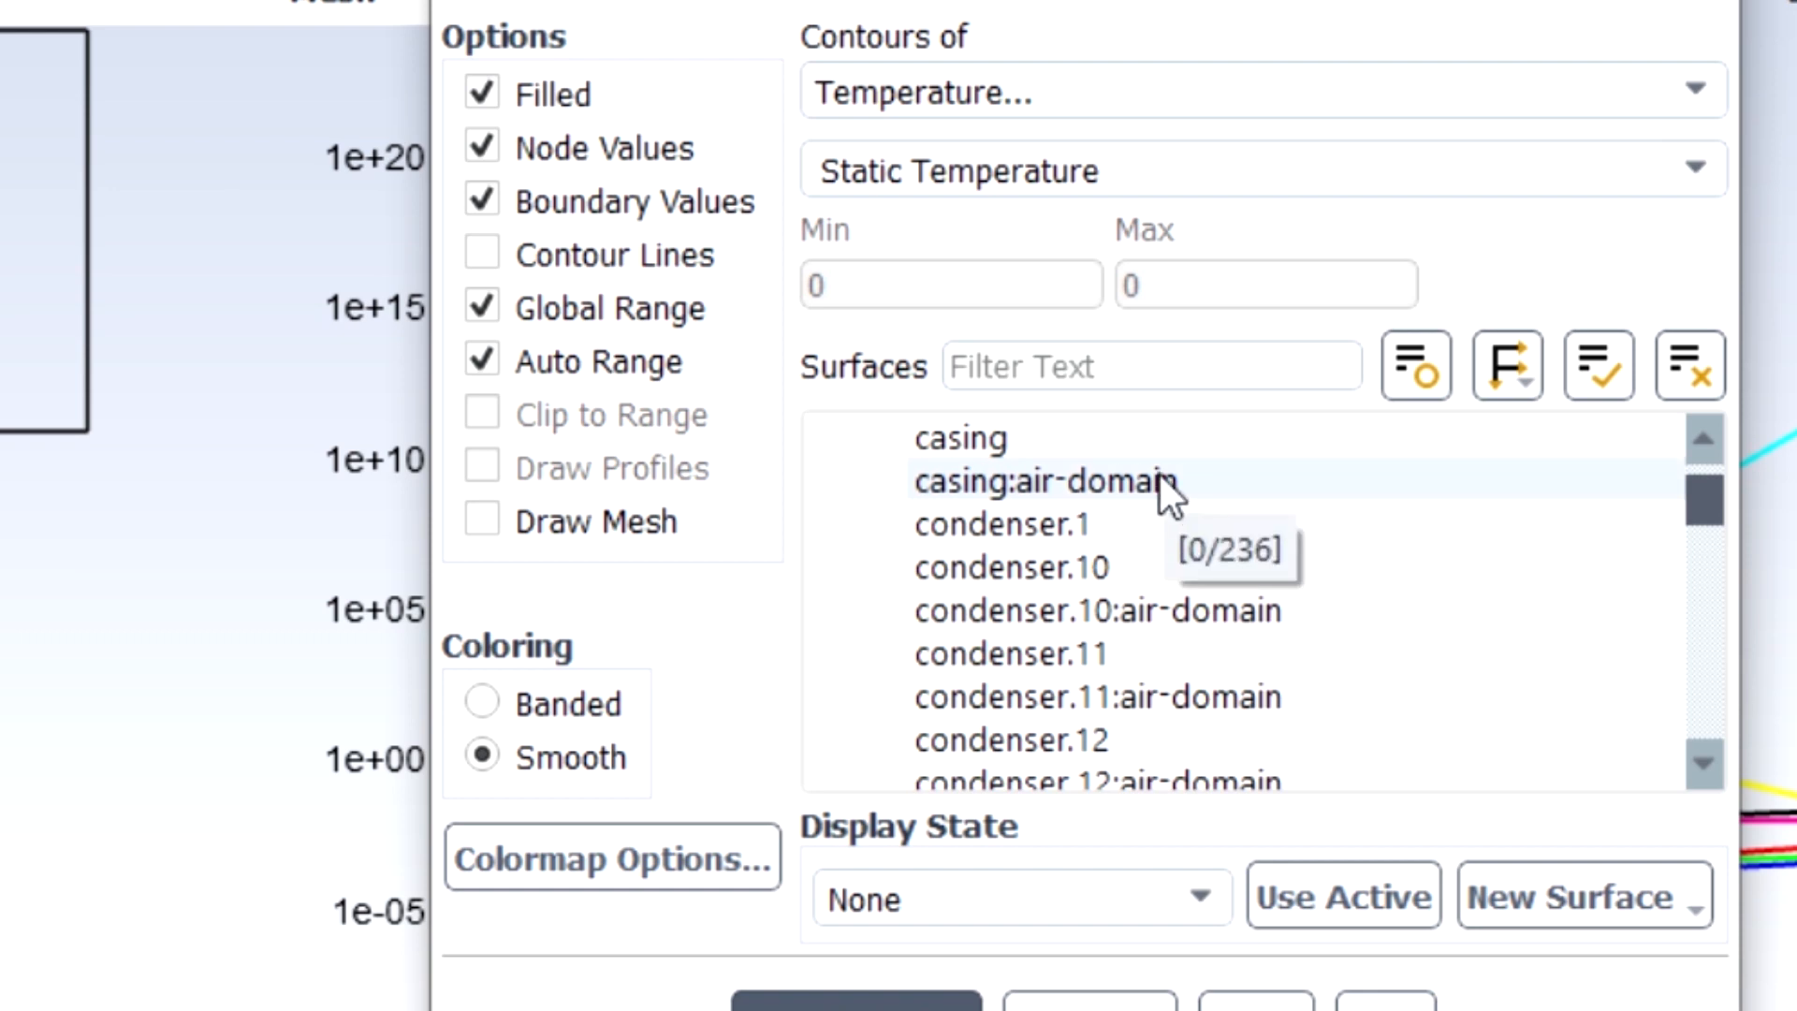
scroll(1210, 565, down, 8)
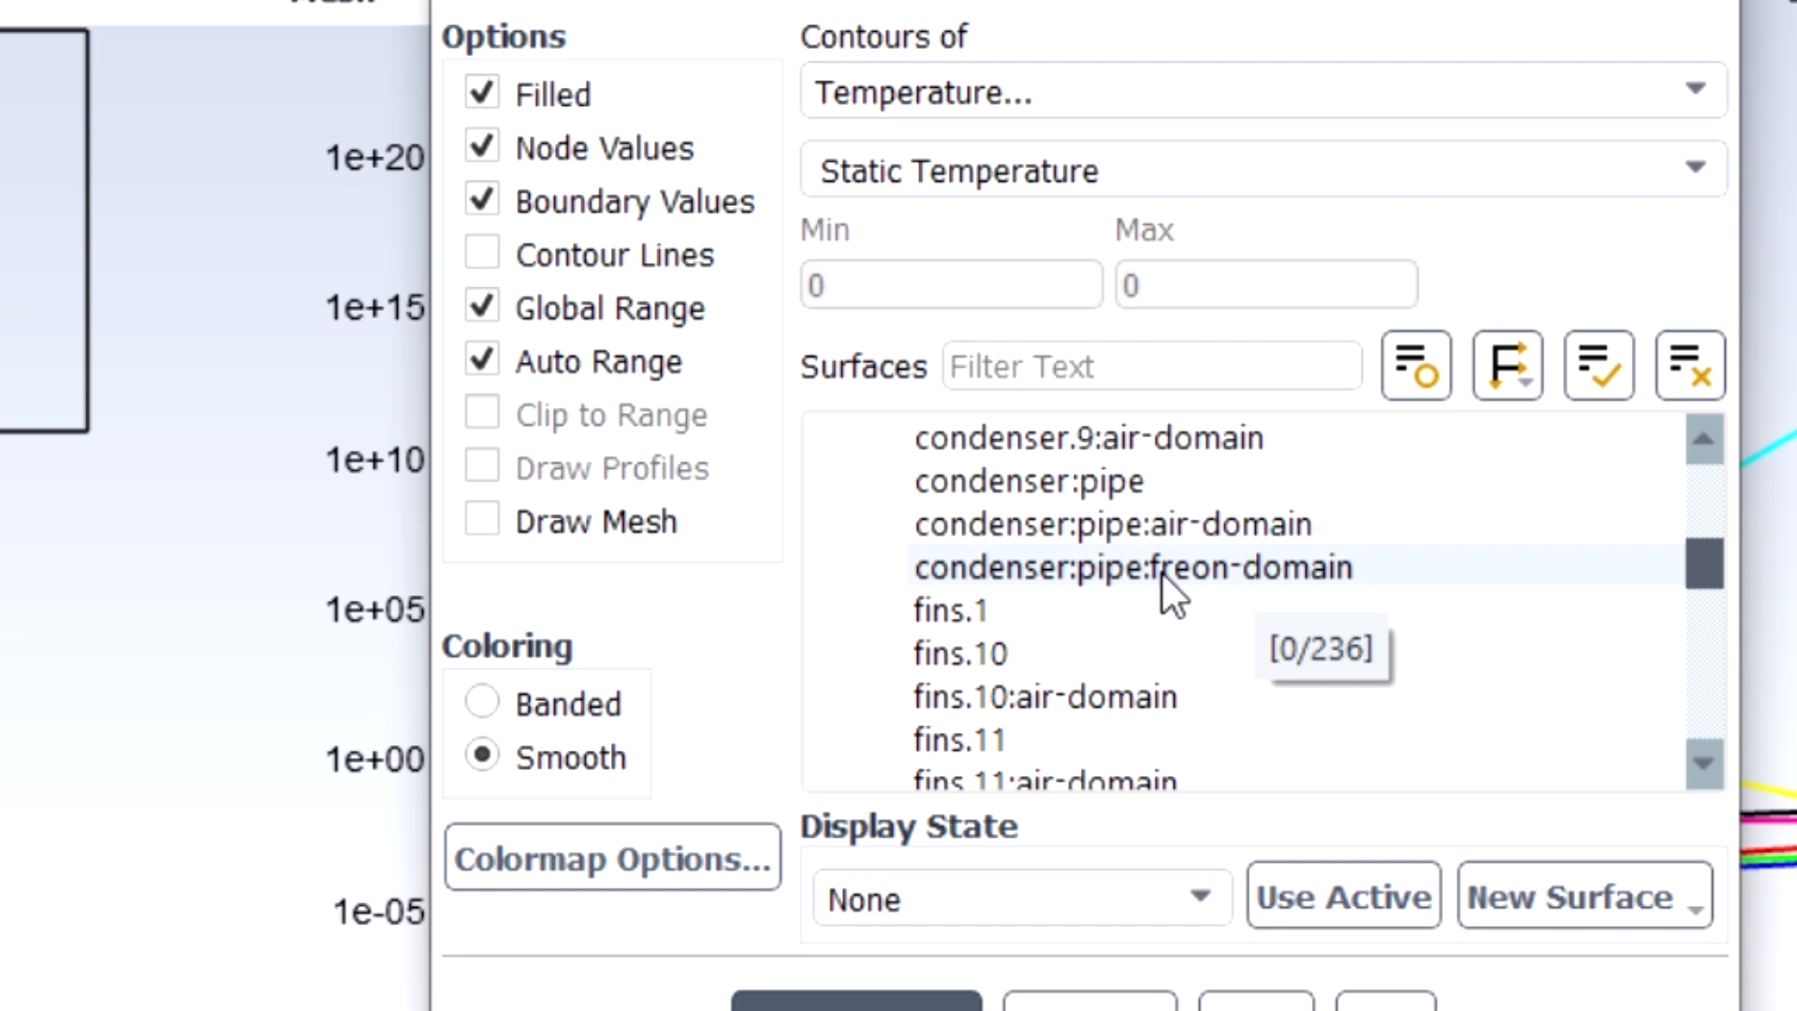
click(1228, 579)
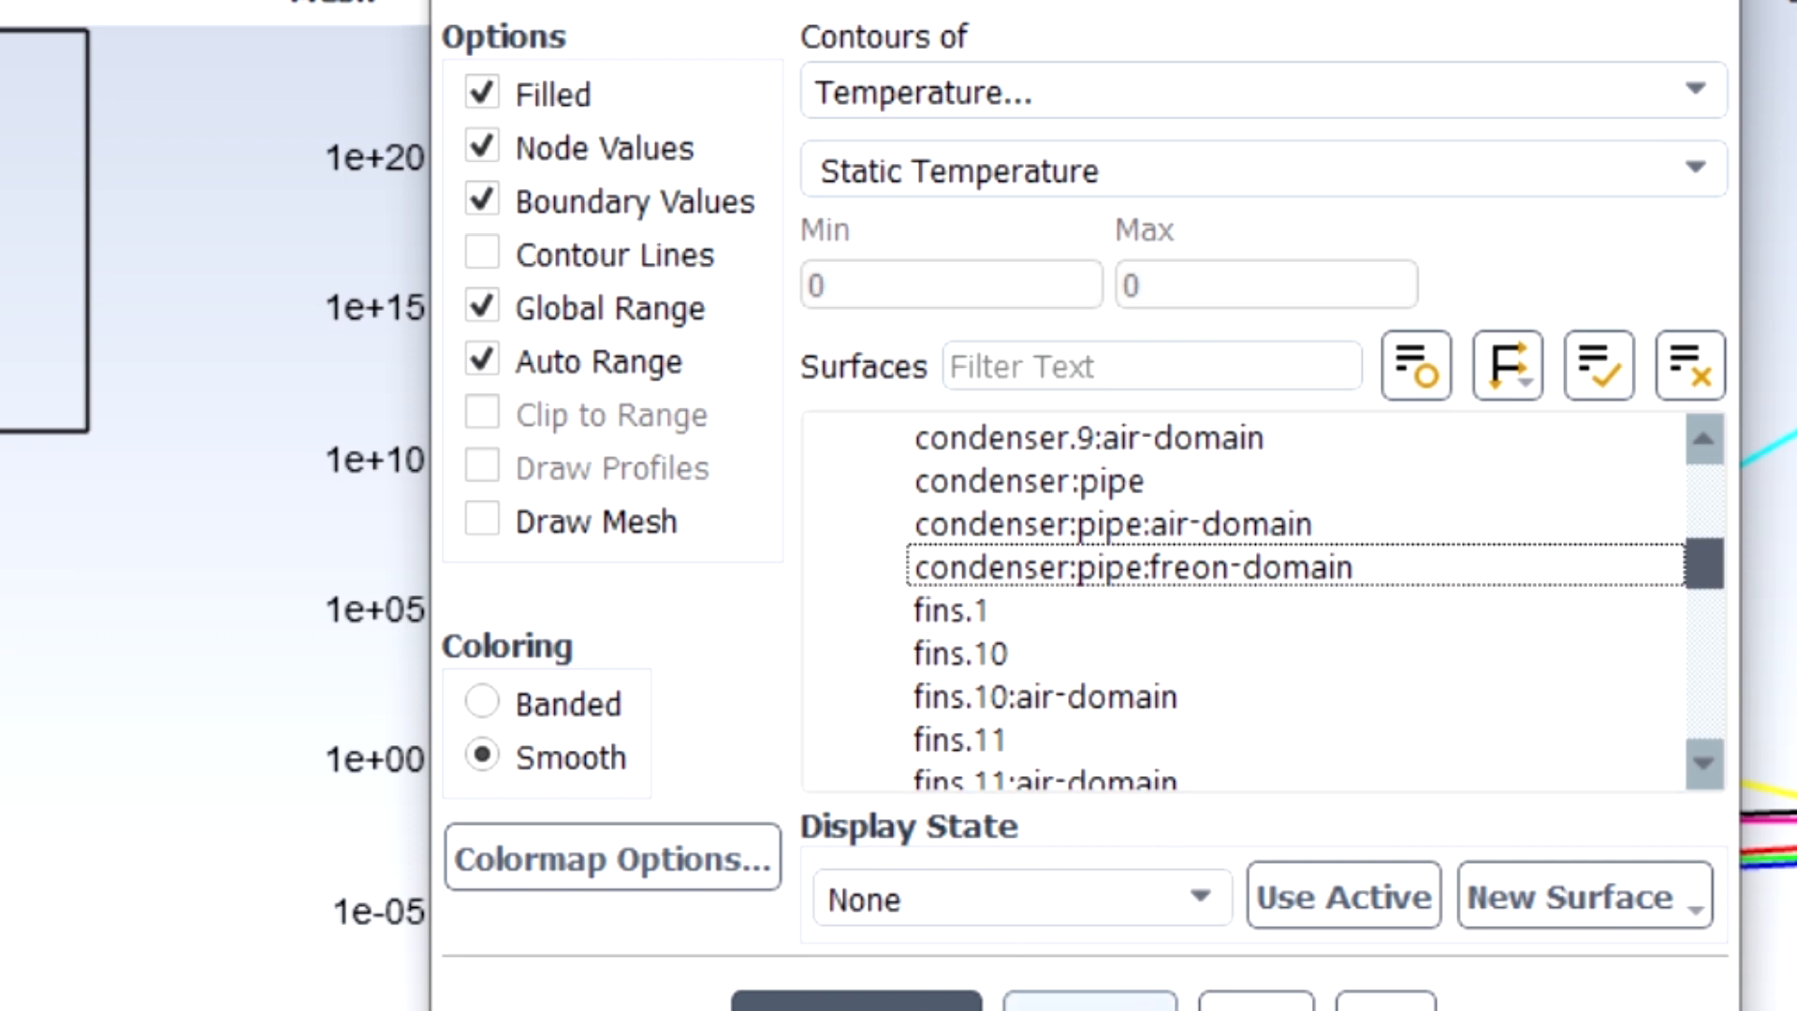
click(857, 1001)
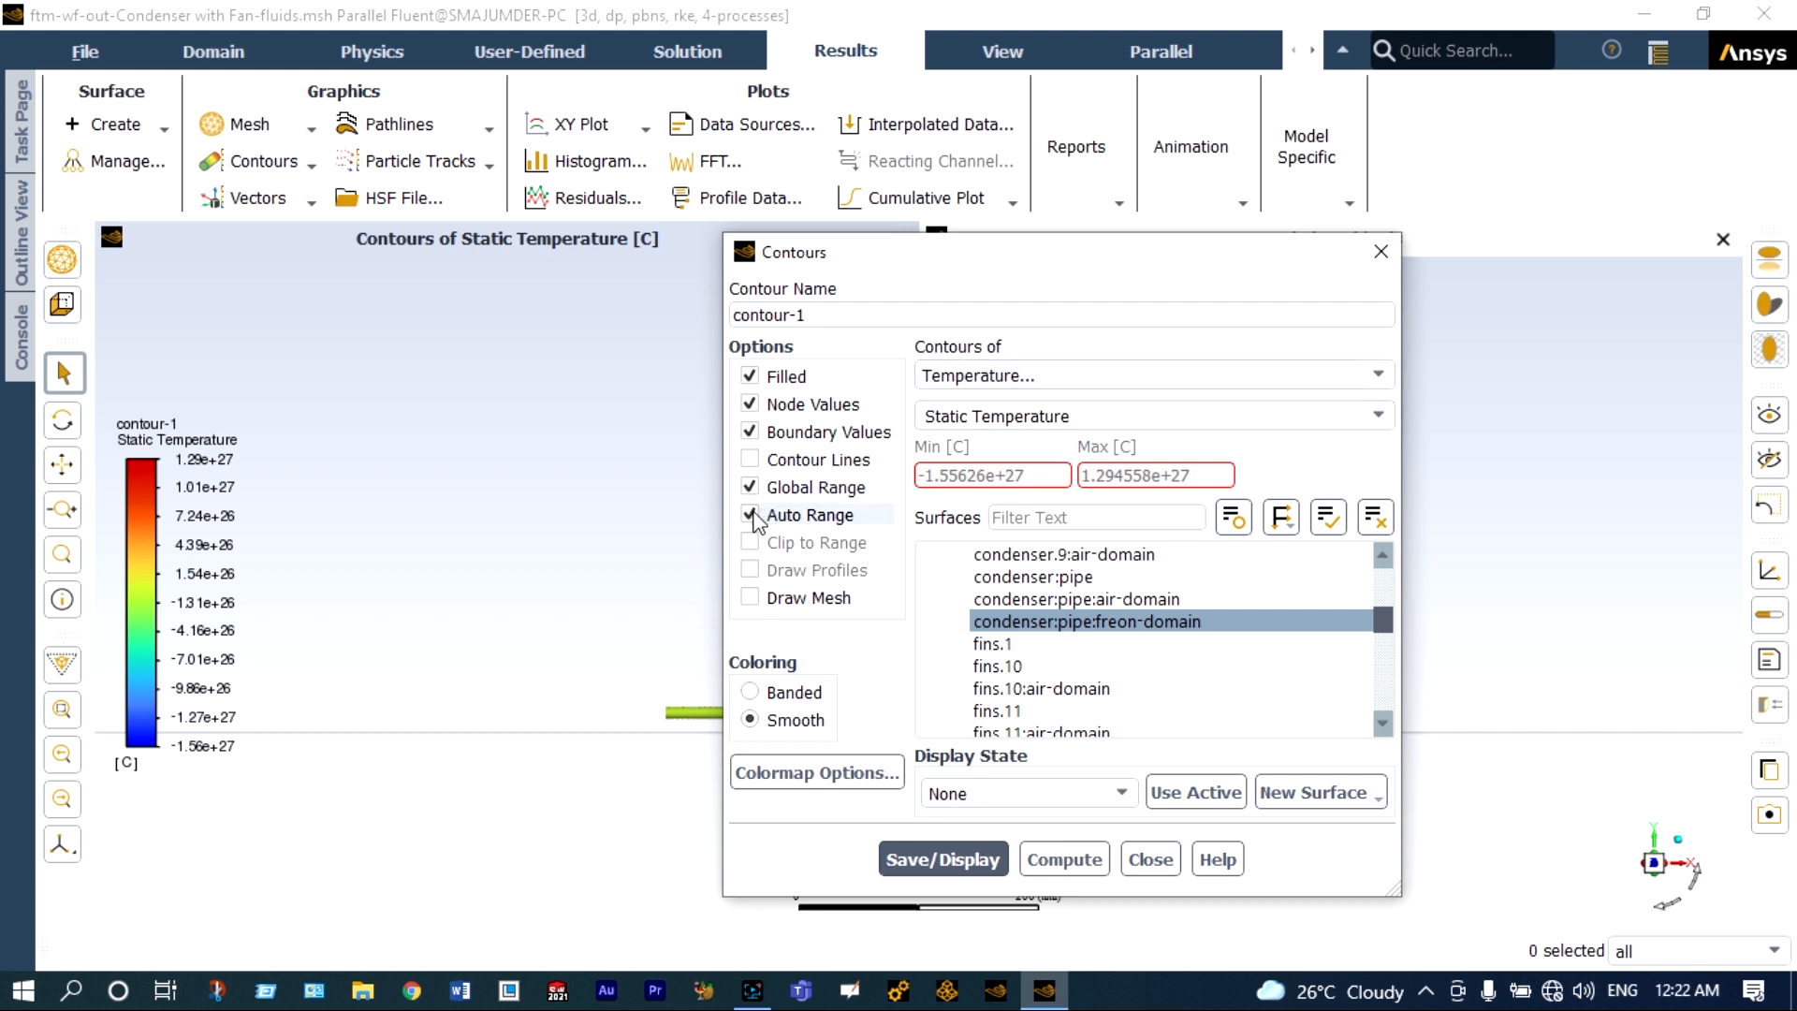
Turn off Auto Range for contour-1, set the temperature range from 20 to 75 °C, and save and display the contour.
click(750, 515)
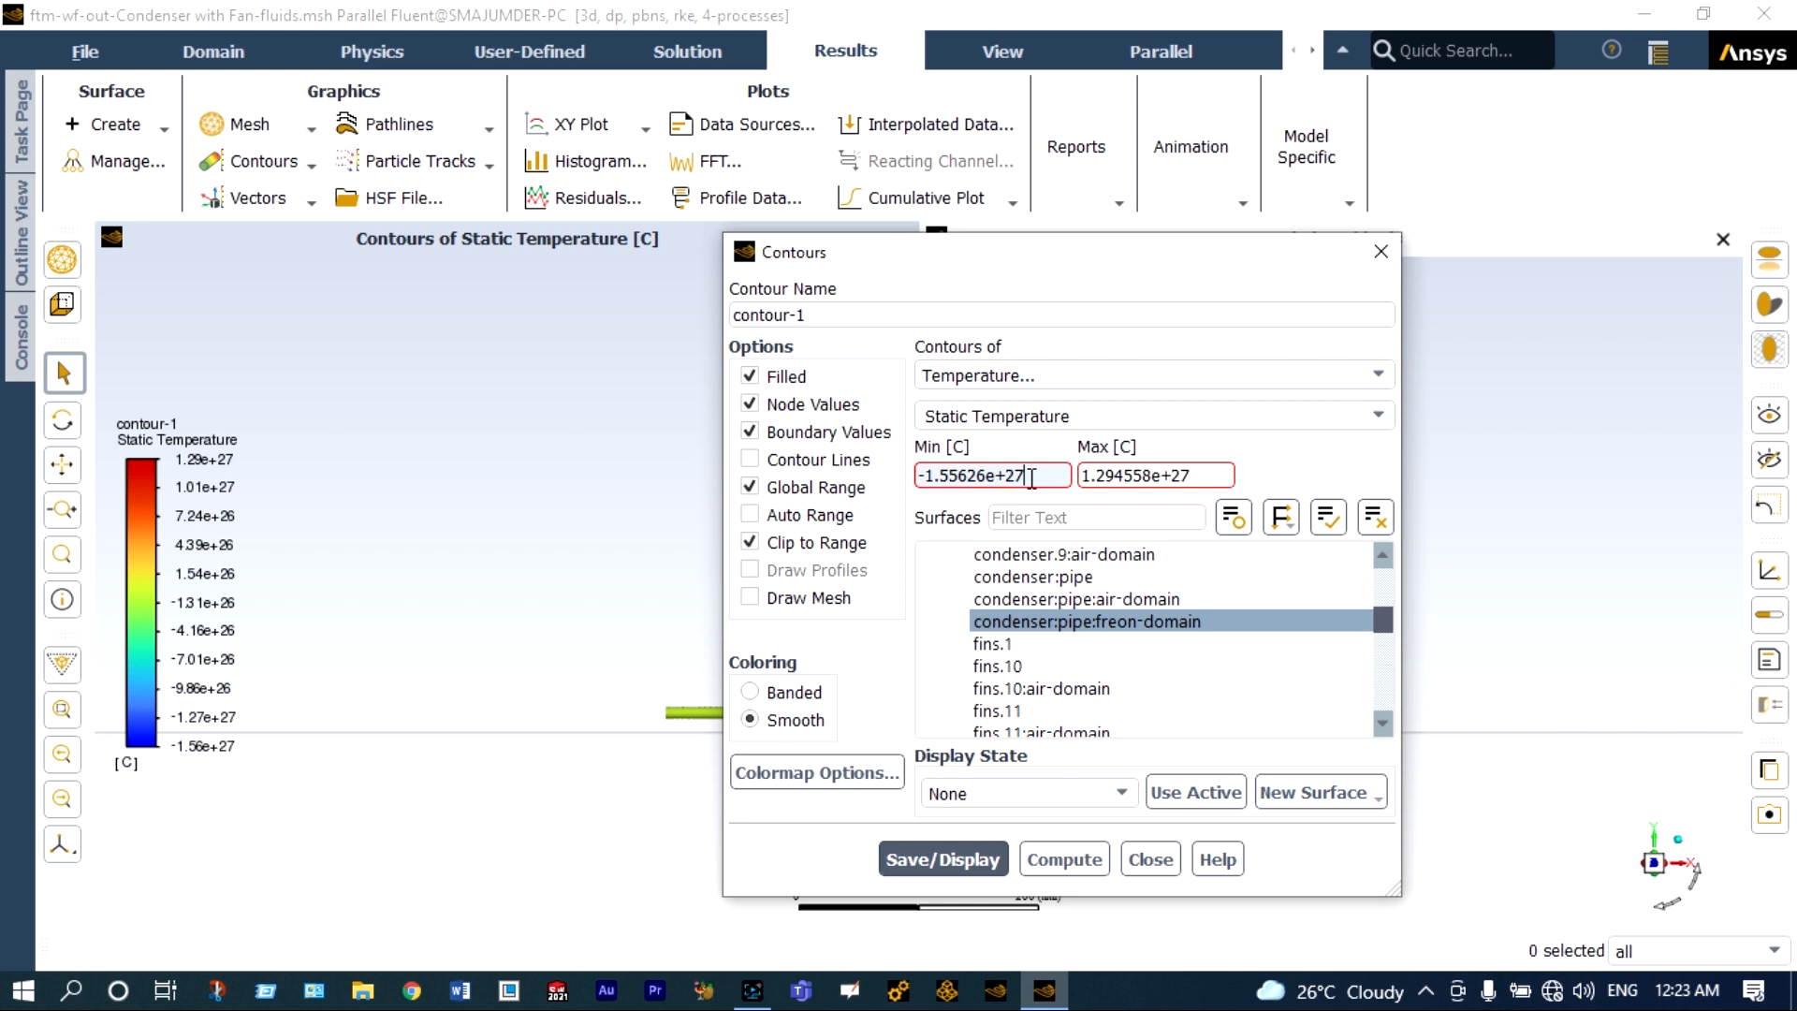
double_click(1032, 479)
key(BackSpace)
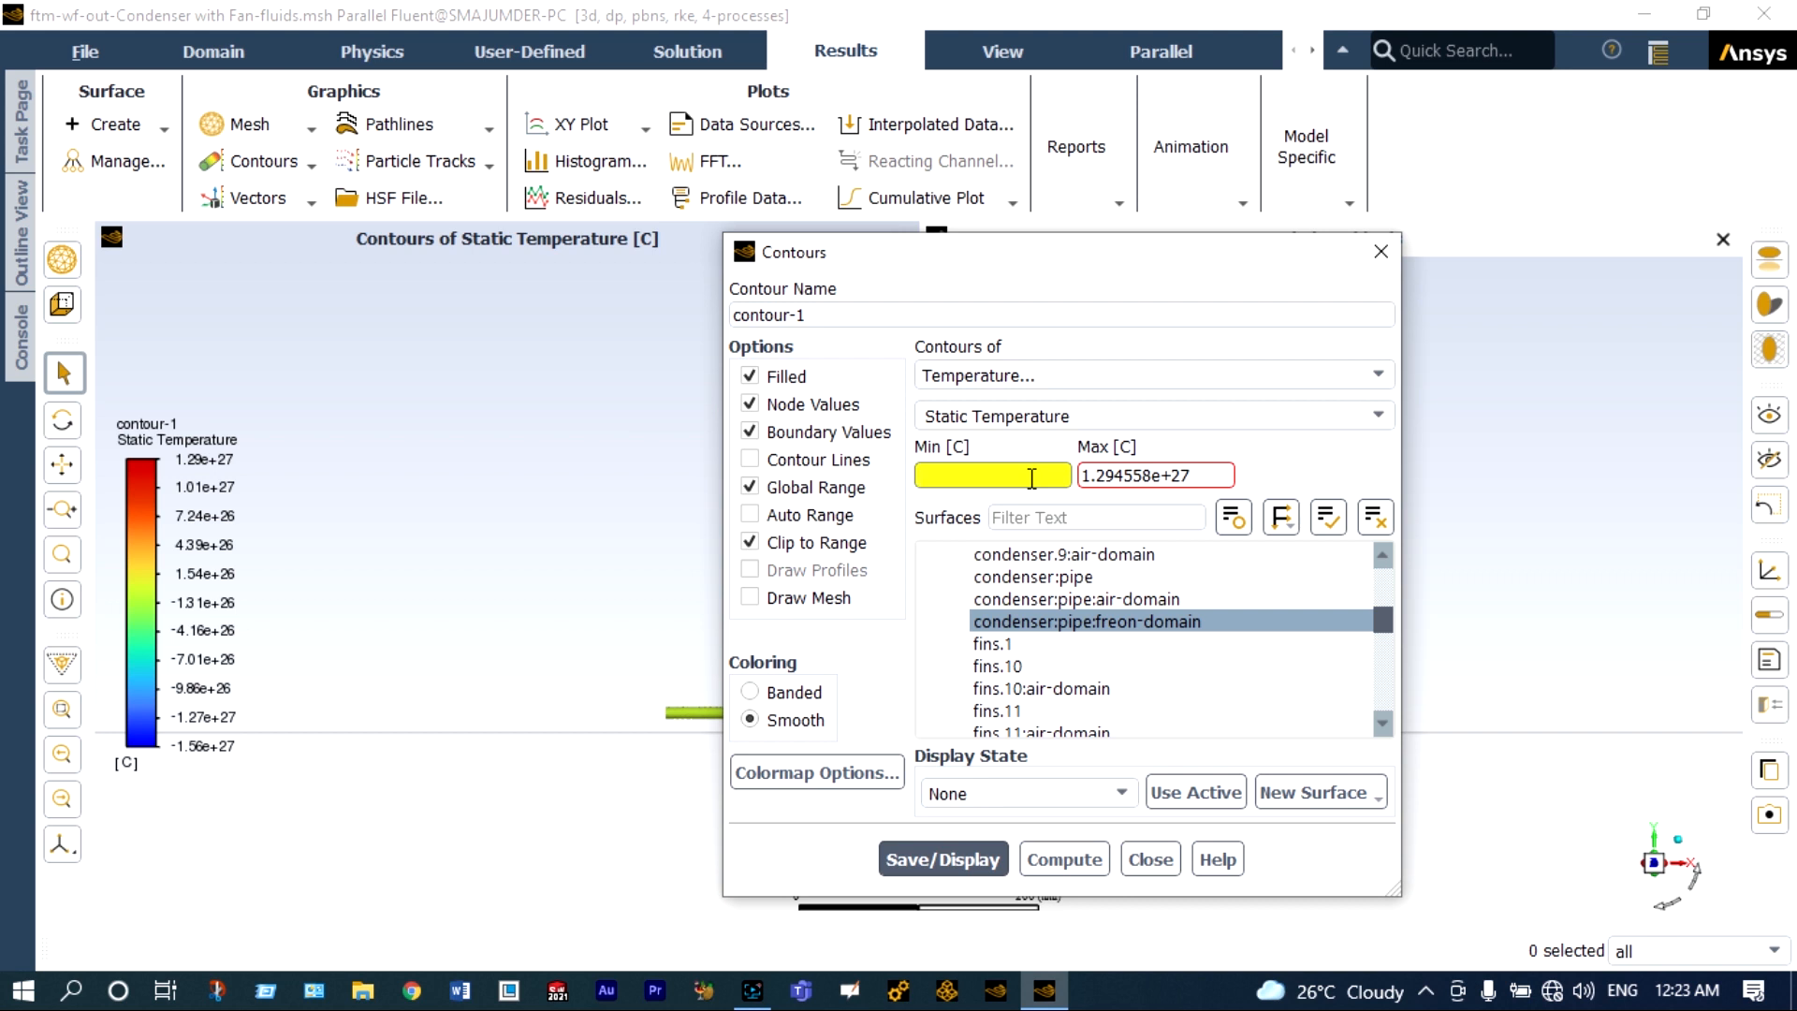
text(20)
key(Tab)
text(75)
click(967, 859)
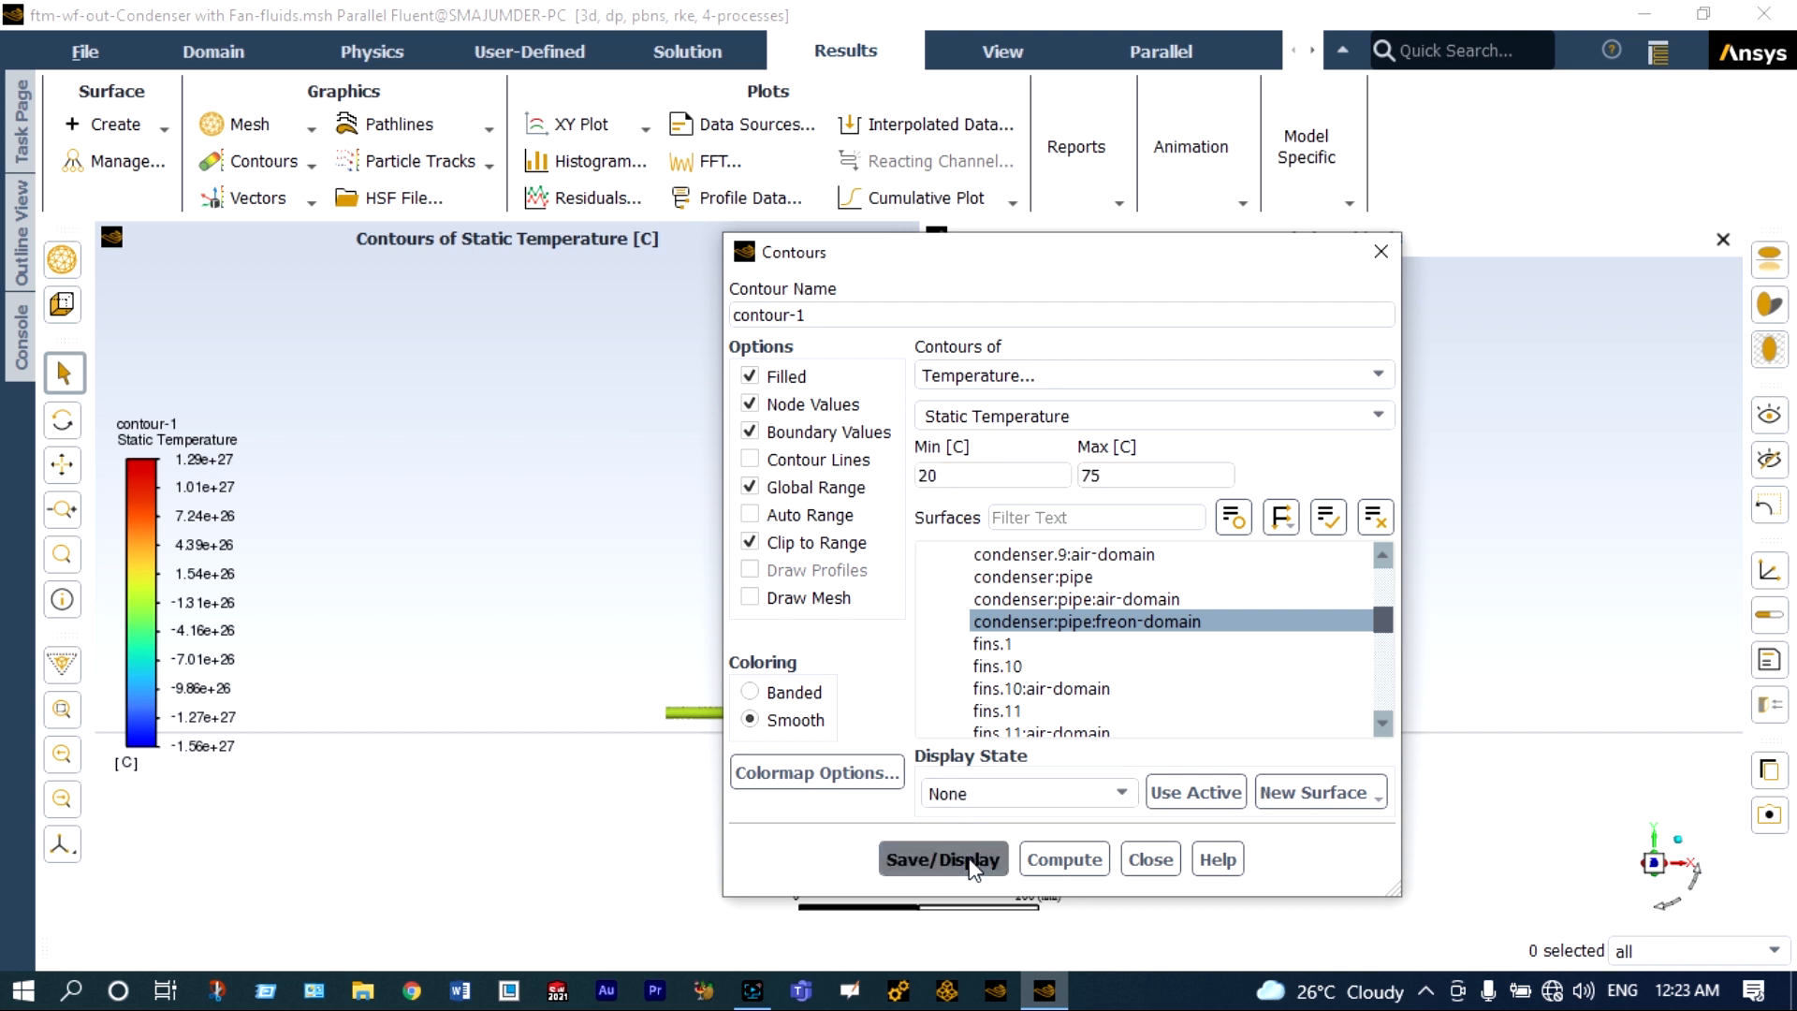
Examine the static temperature distribution along the condenser's freon pipe in the updated contour.
drag(1144, 265, 375, 292)
scroll(707, 636, up, 4)
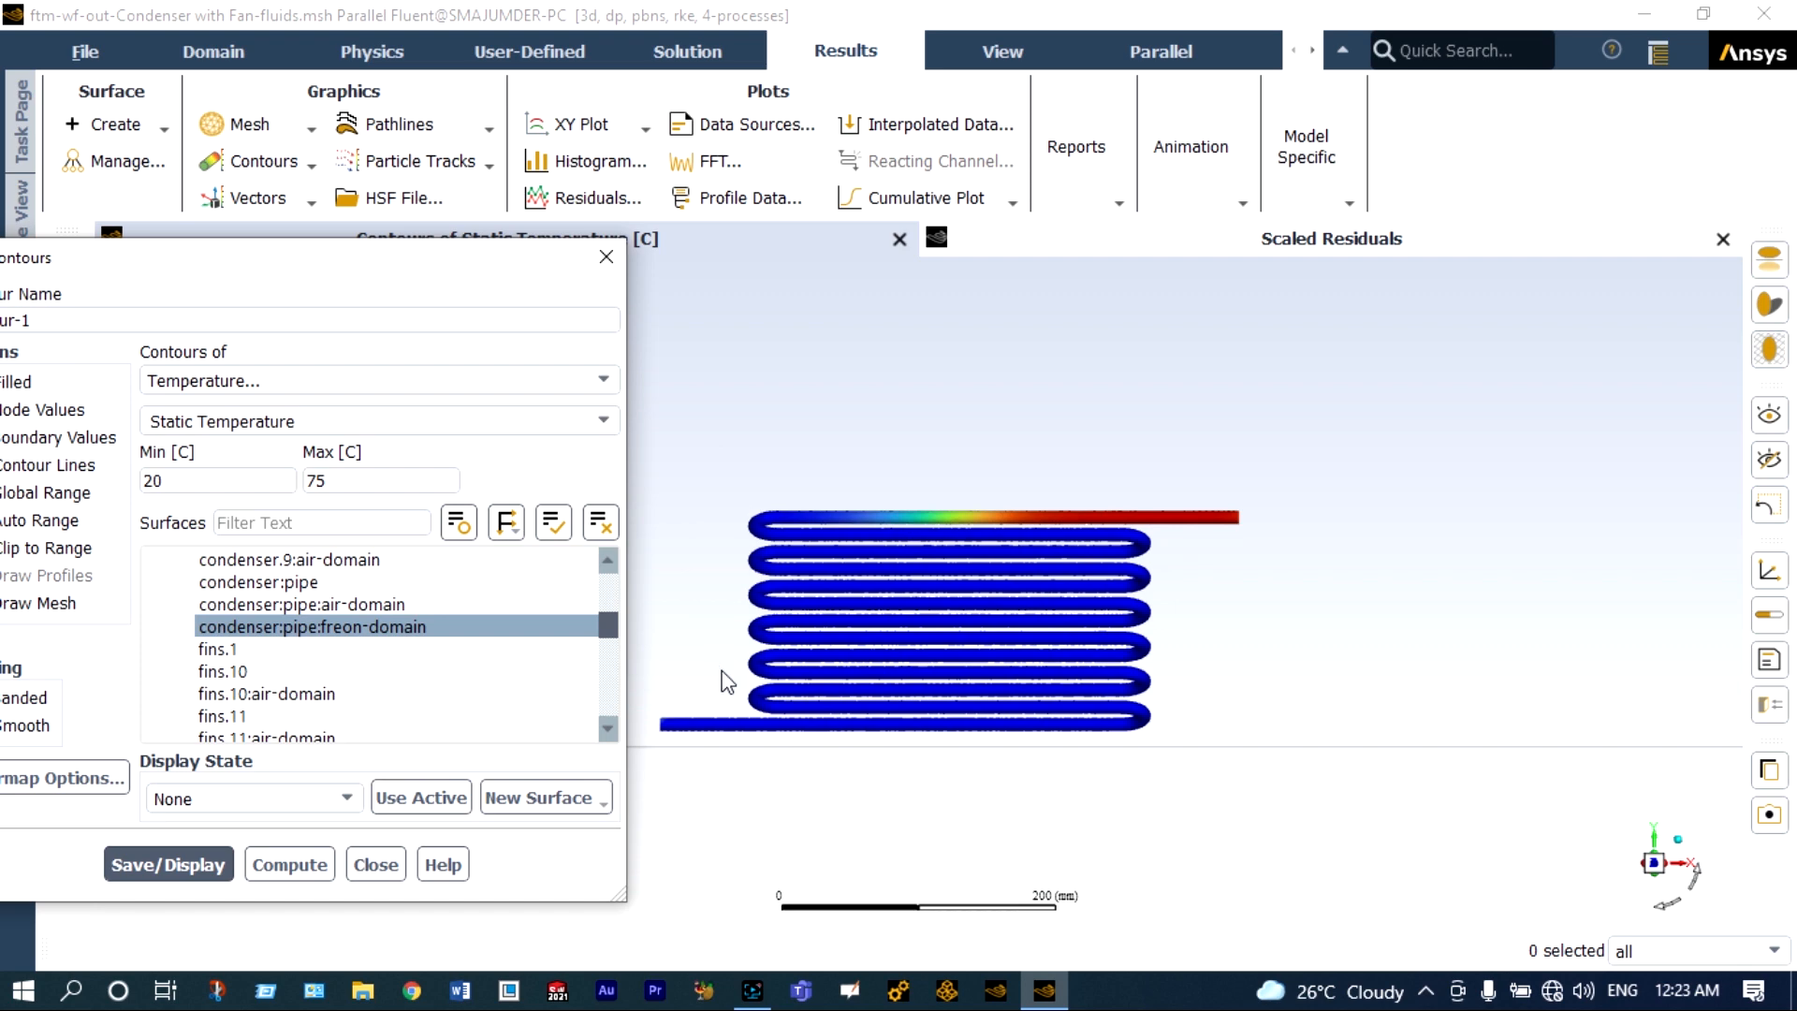
scroll(798, 744, down, 4)
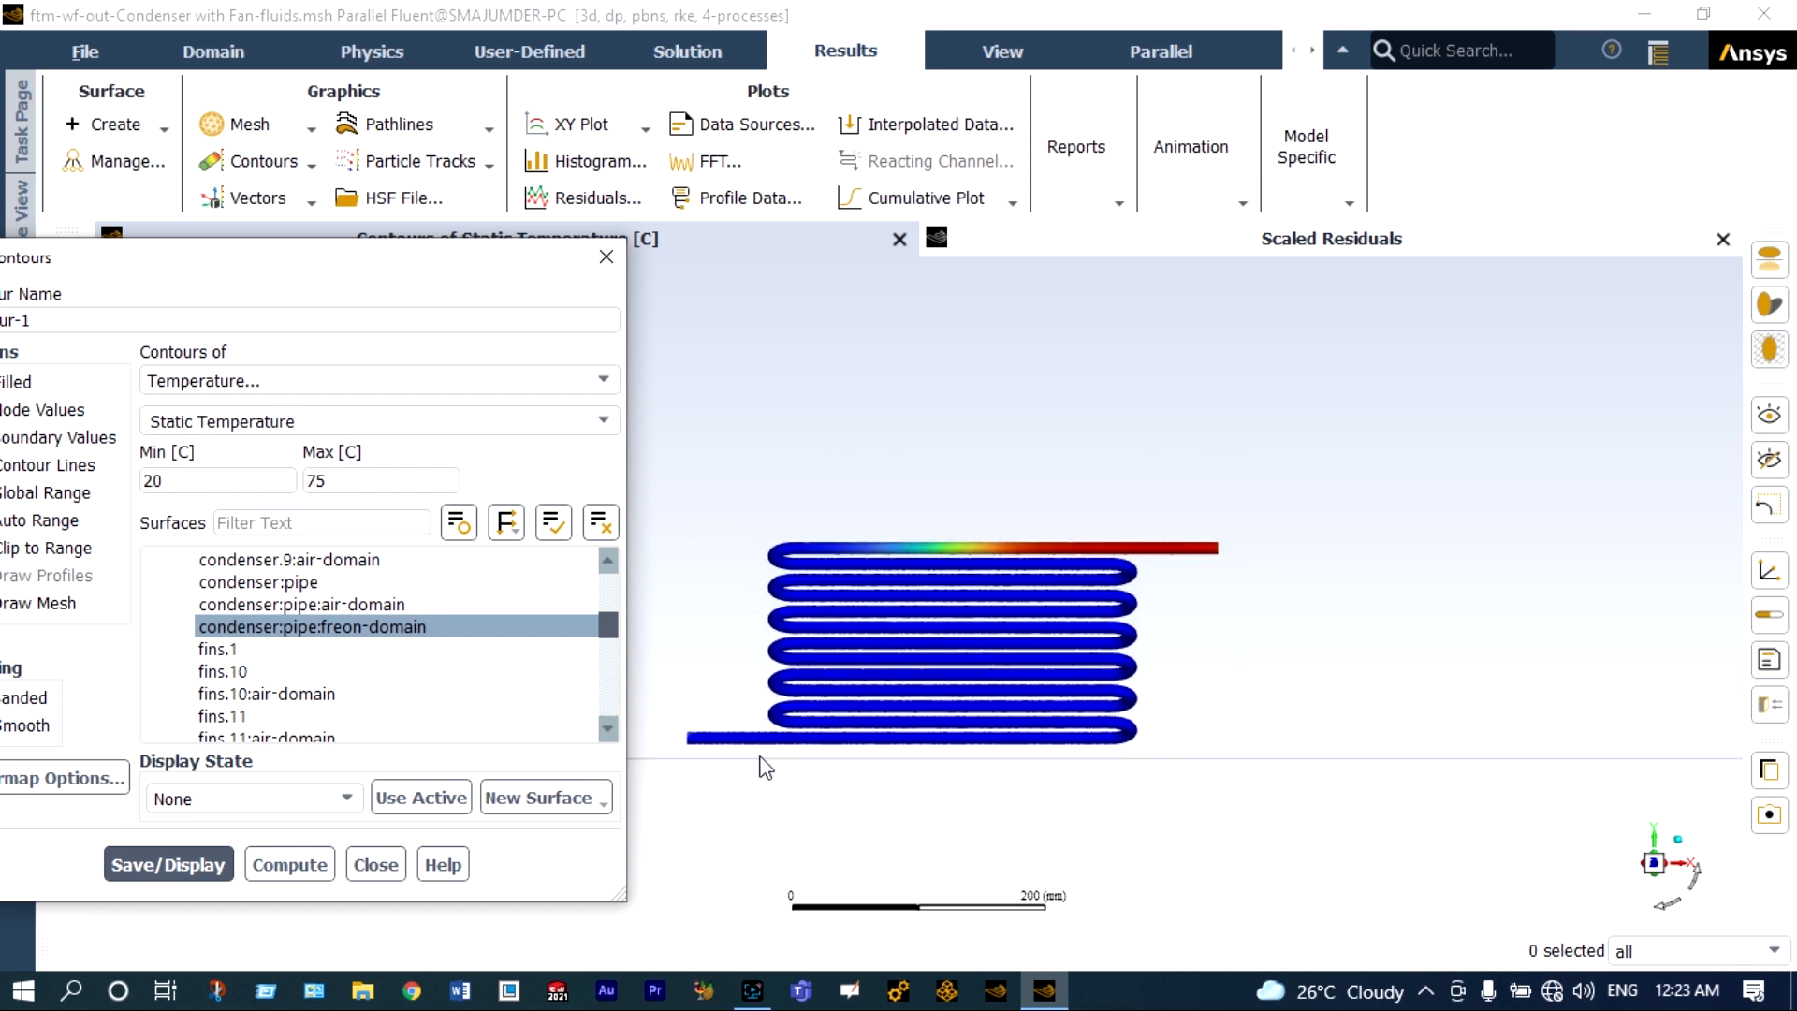
scroll(746, 773, up, 2)
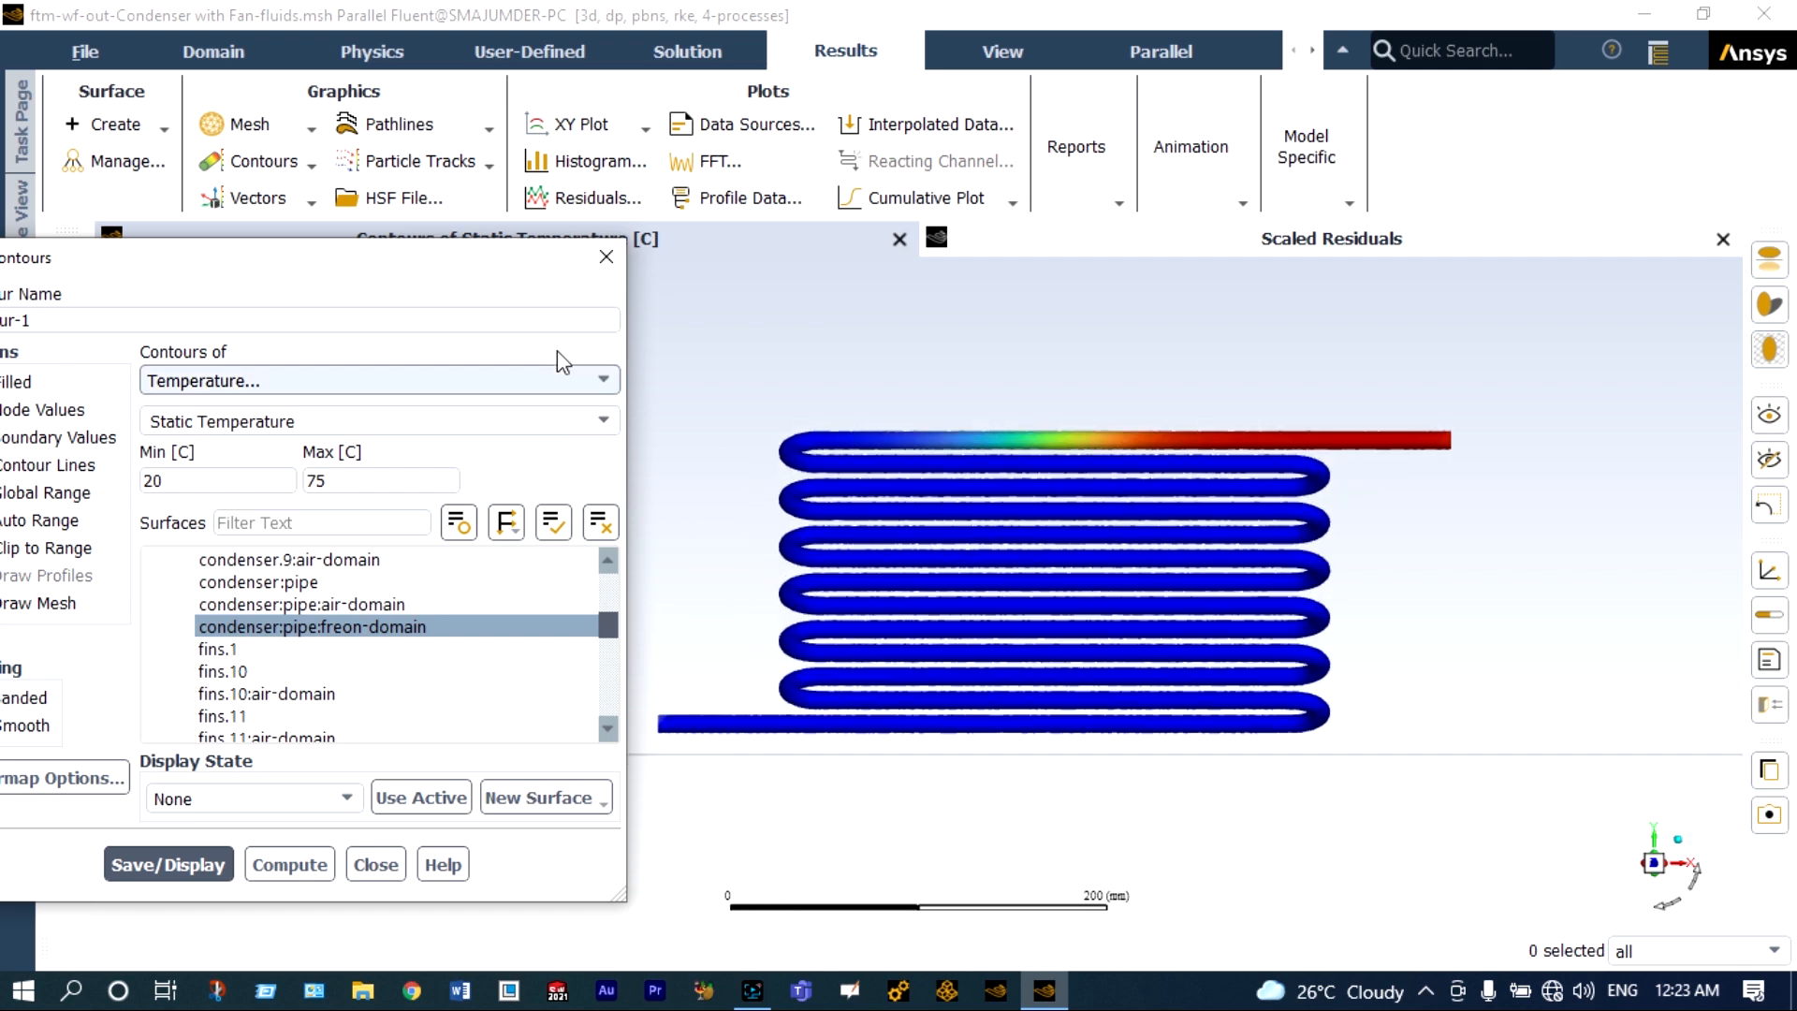
drag(524, 277, 1793, 508)
scroll(1106, 493, down, 3)
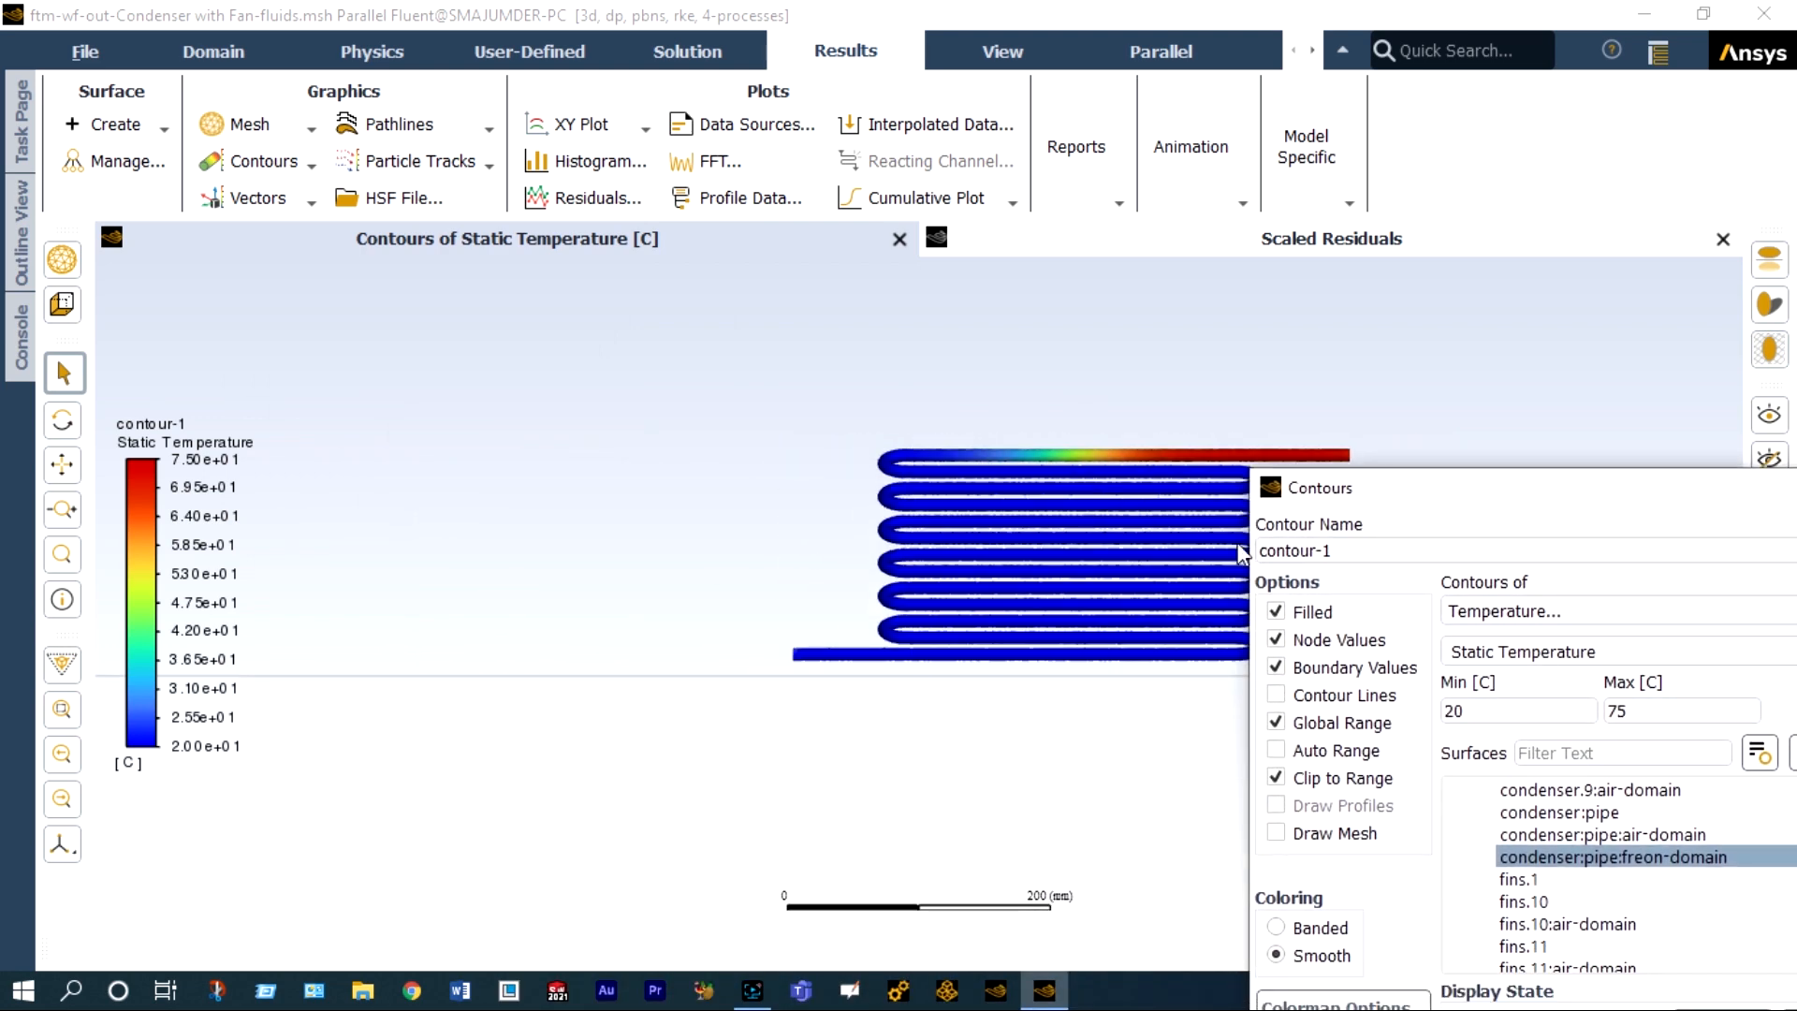
scroll(1230, 563, up, 2)
scroll(1207, 557, up, 1)
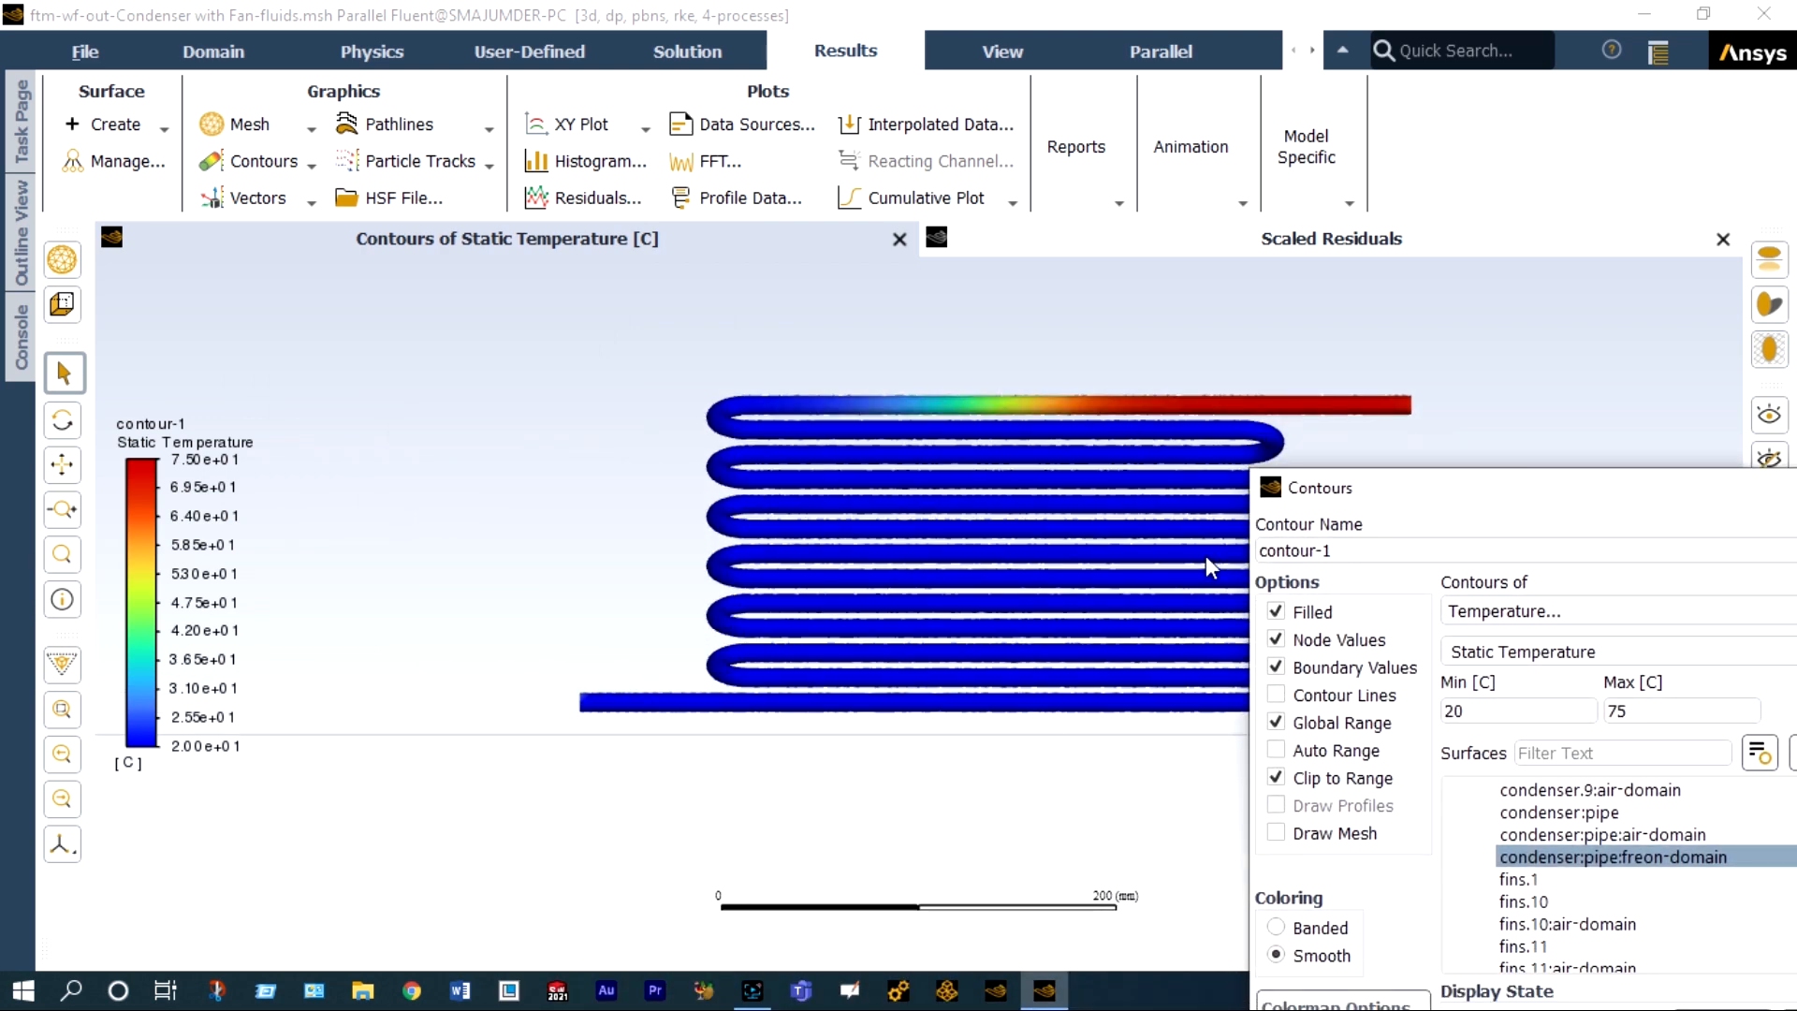
scroll(1007, 484, up, 2)
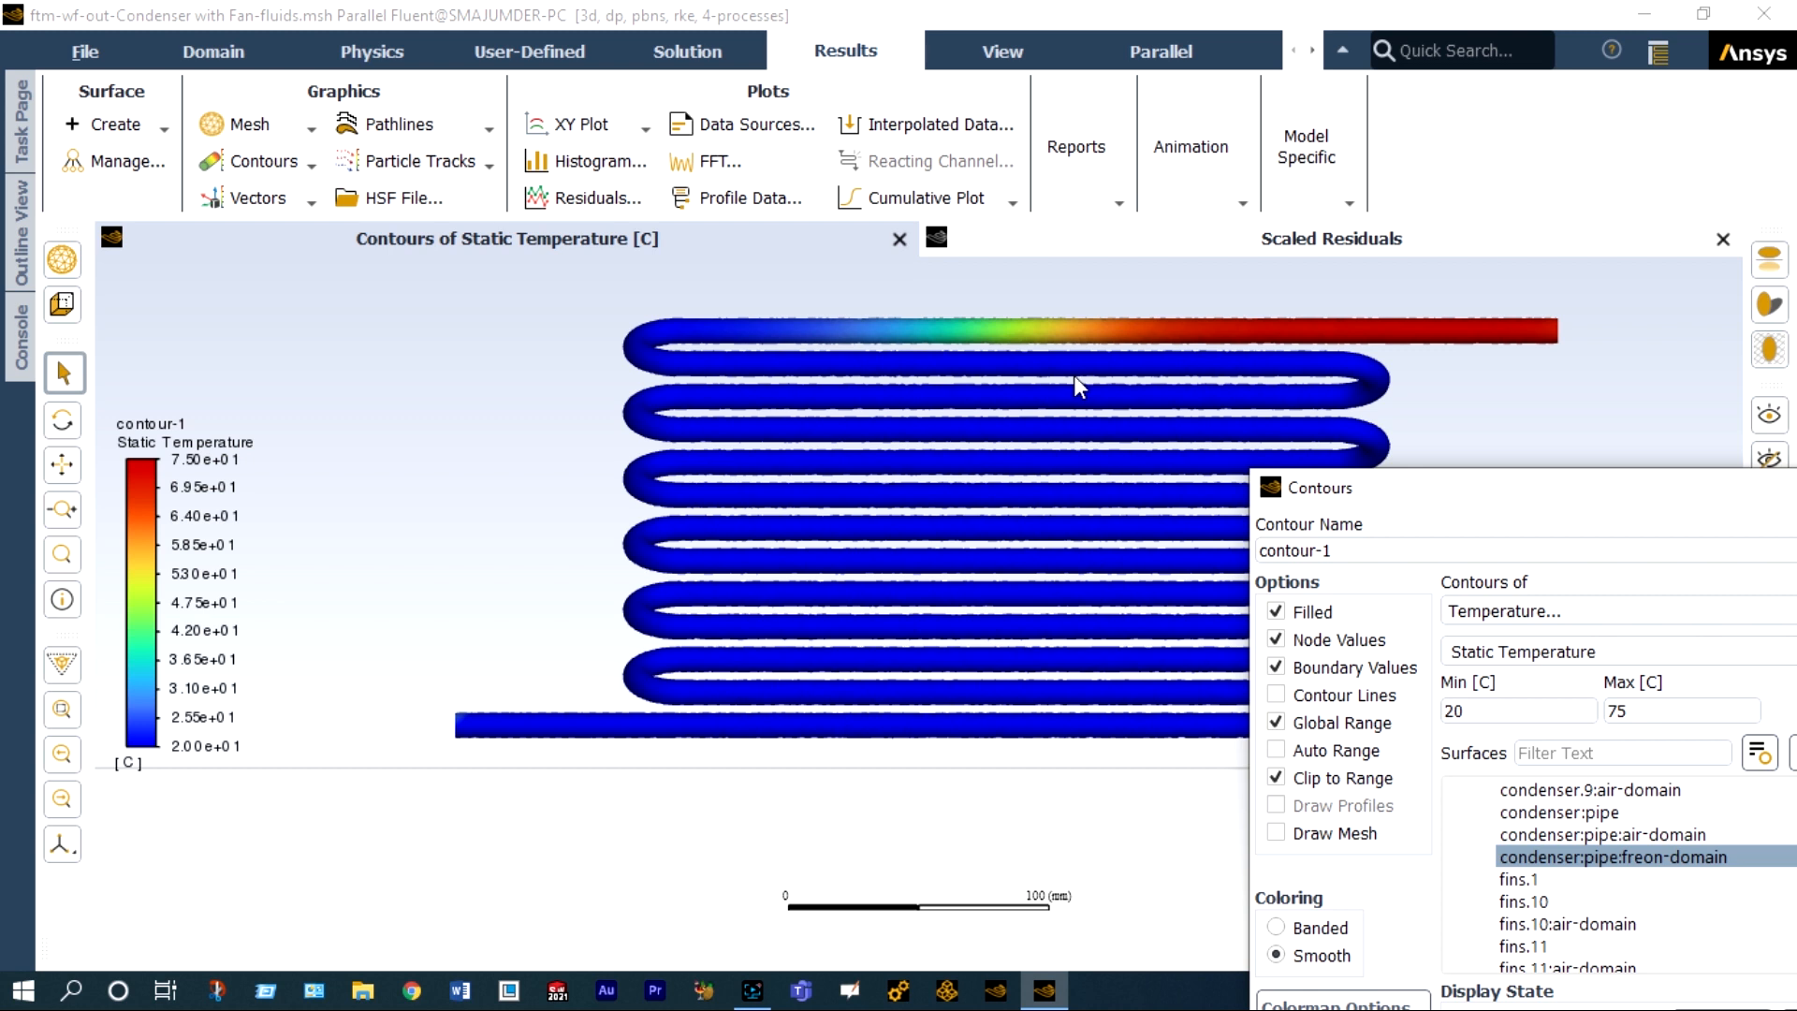
scroll(1110, 380, up, 1)
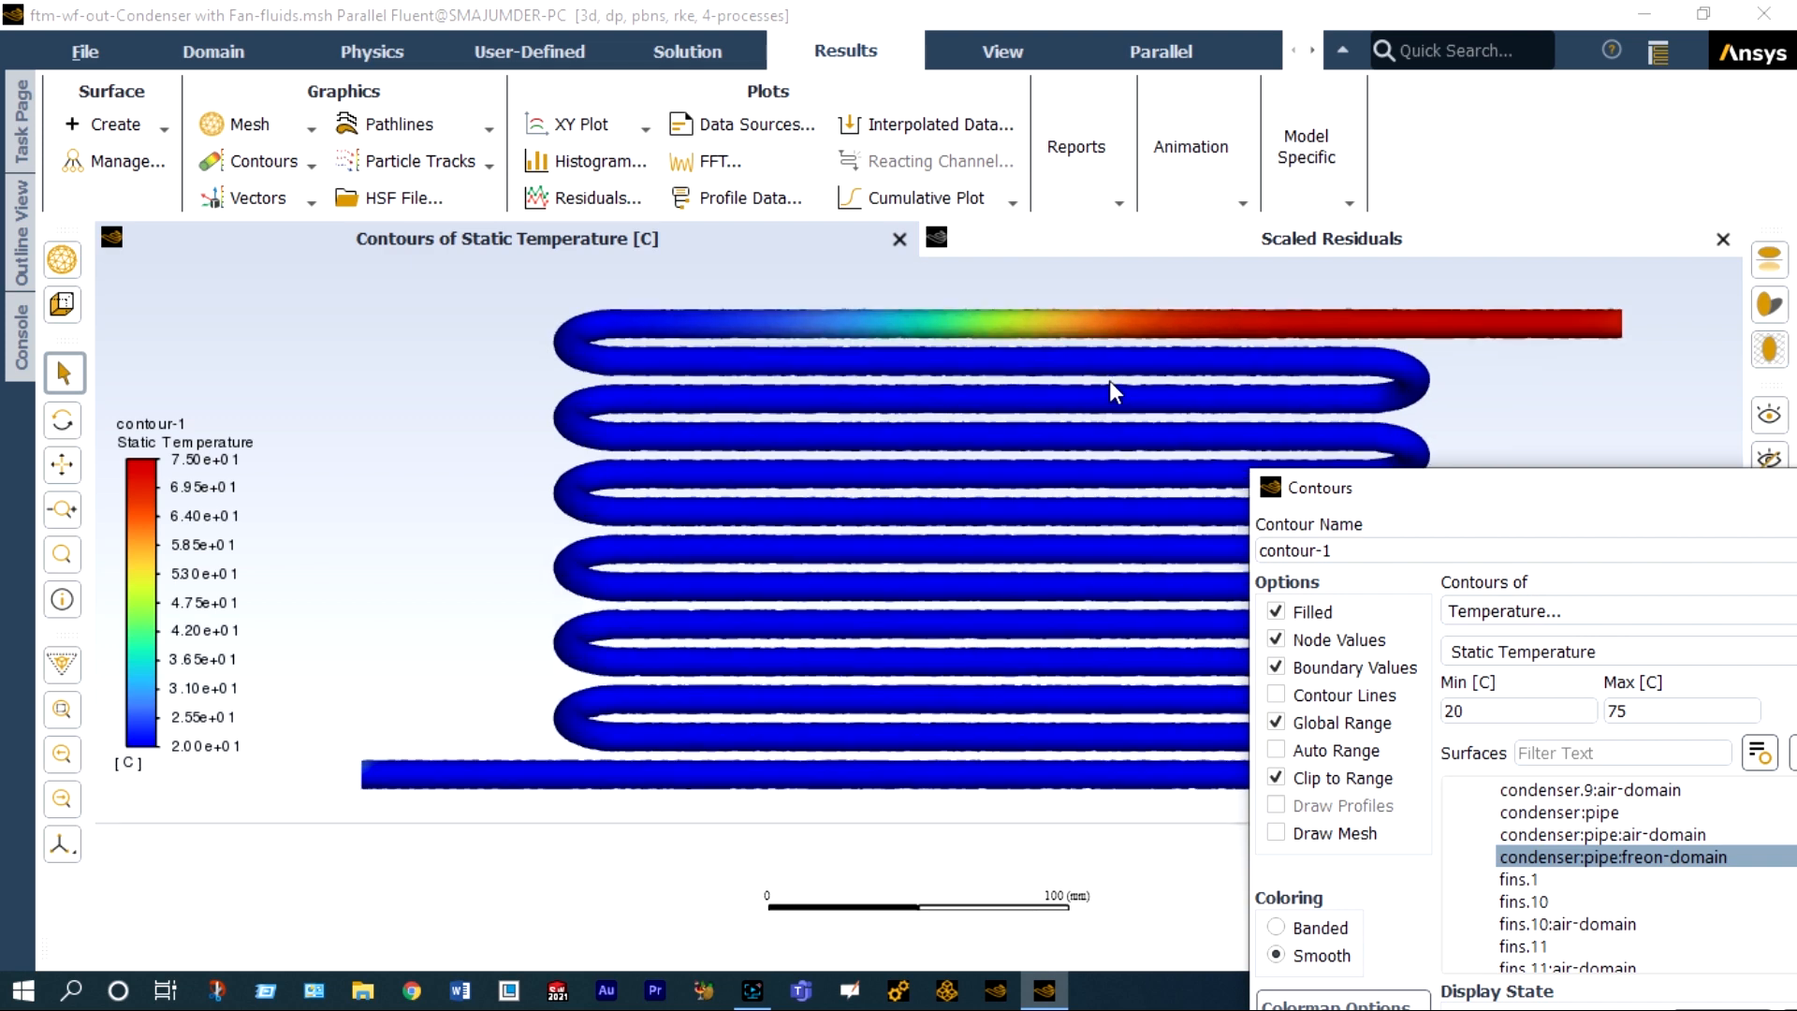
scroll(1109, 380, up, 1)
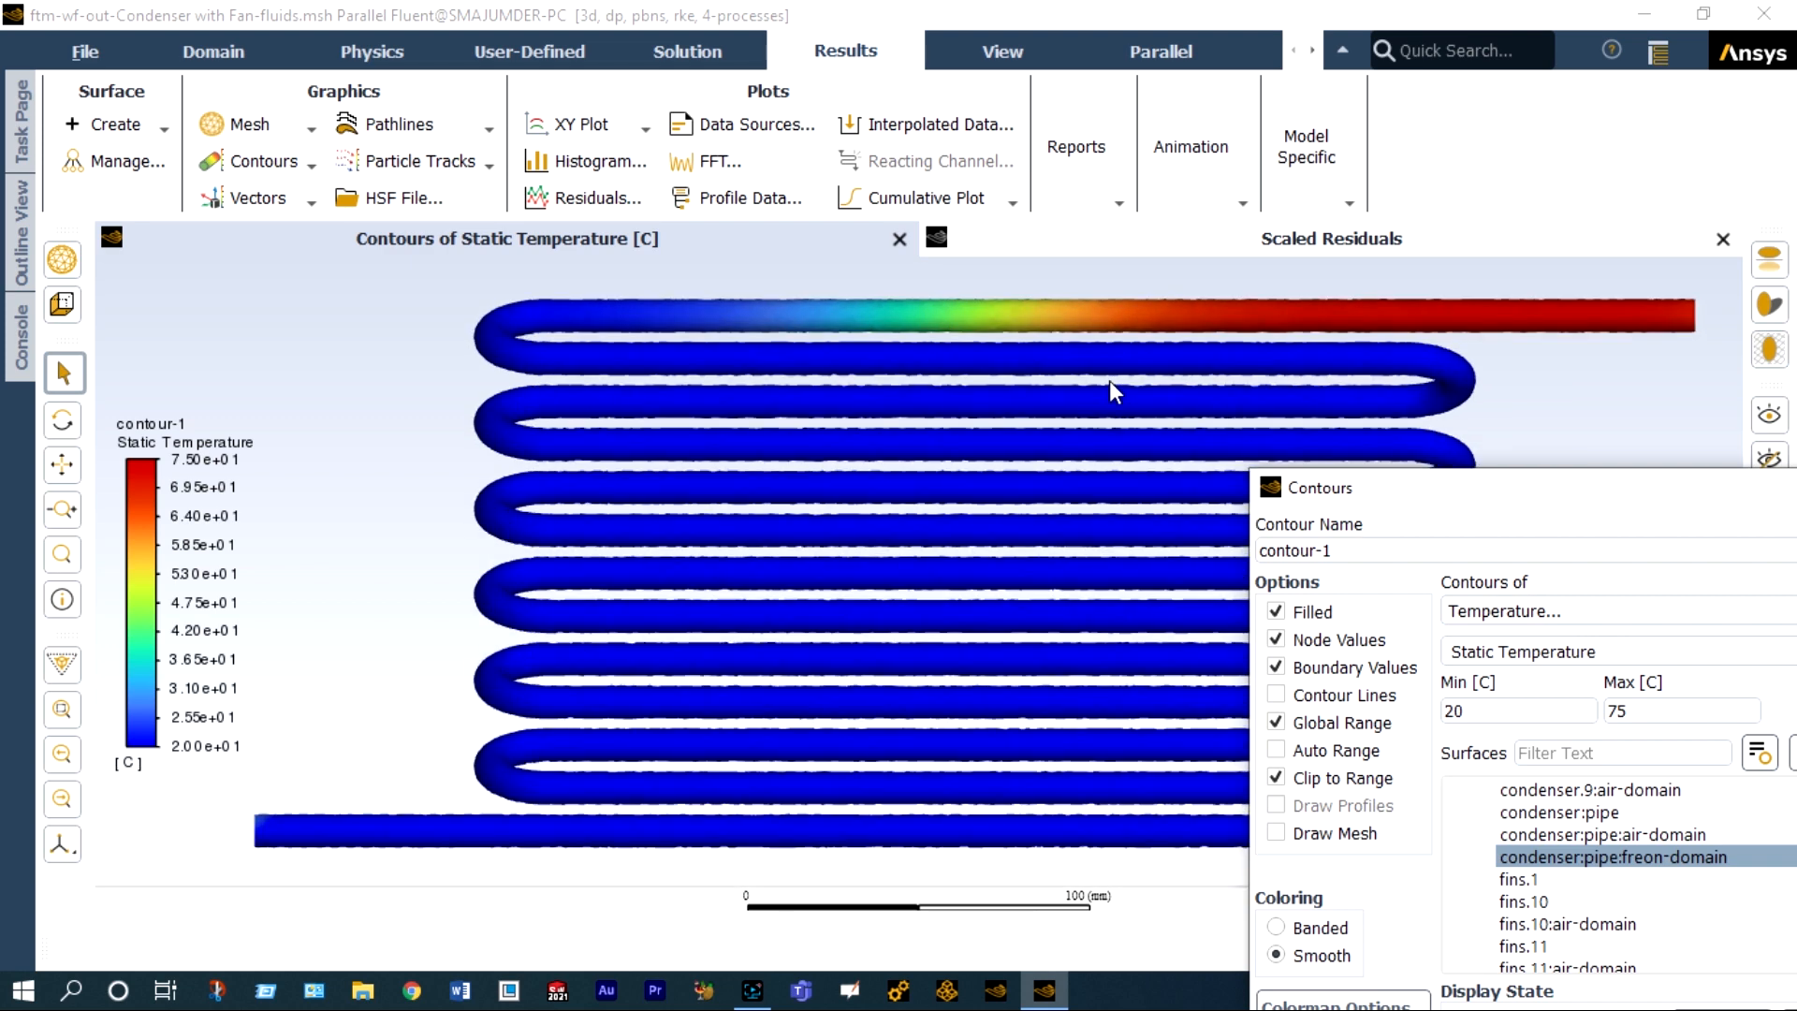
scroll(1109, 380, up, 1)
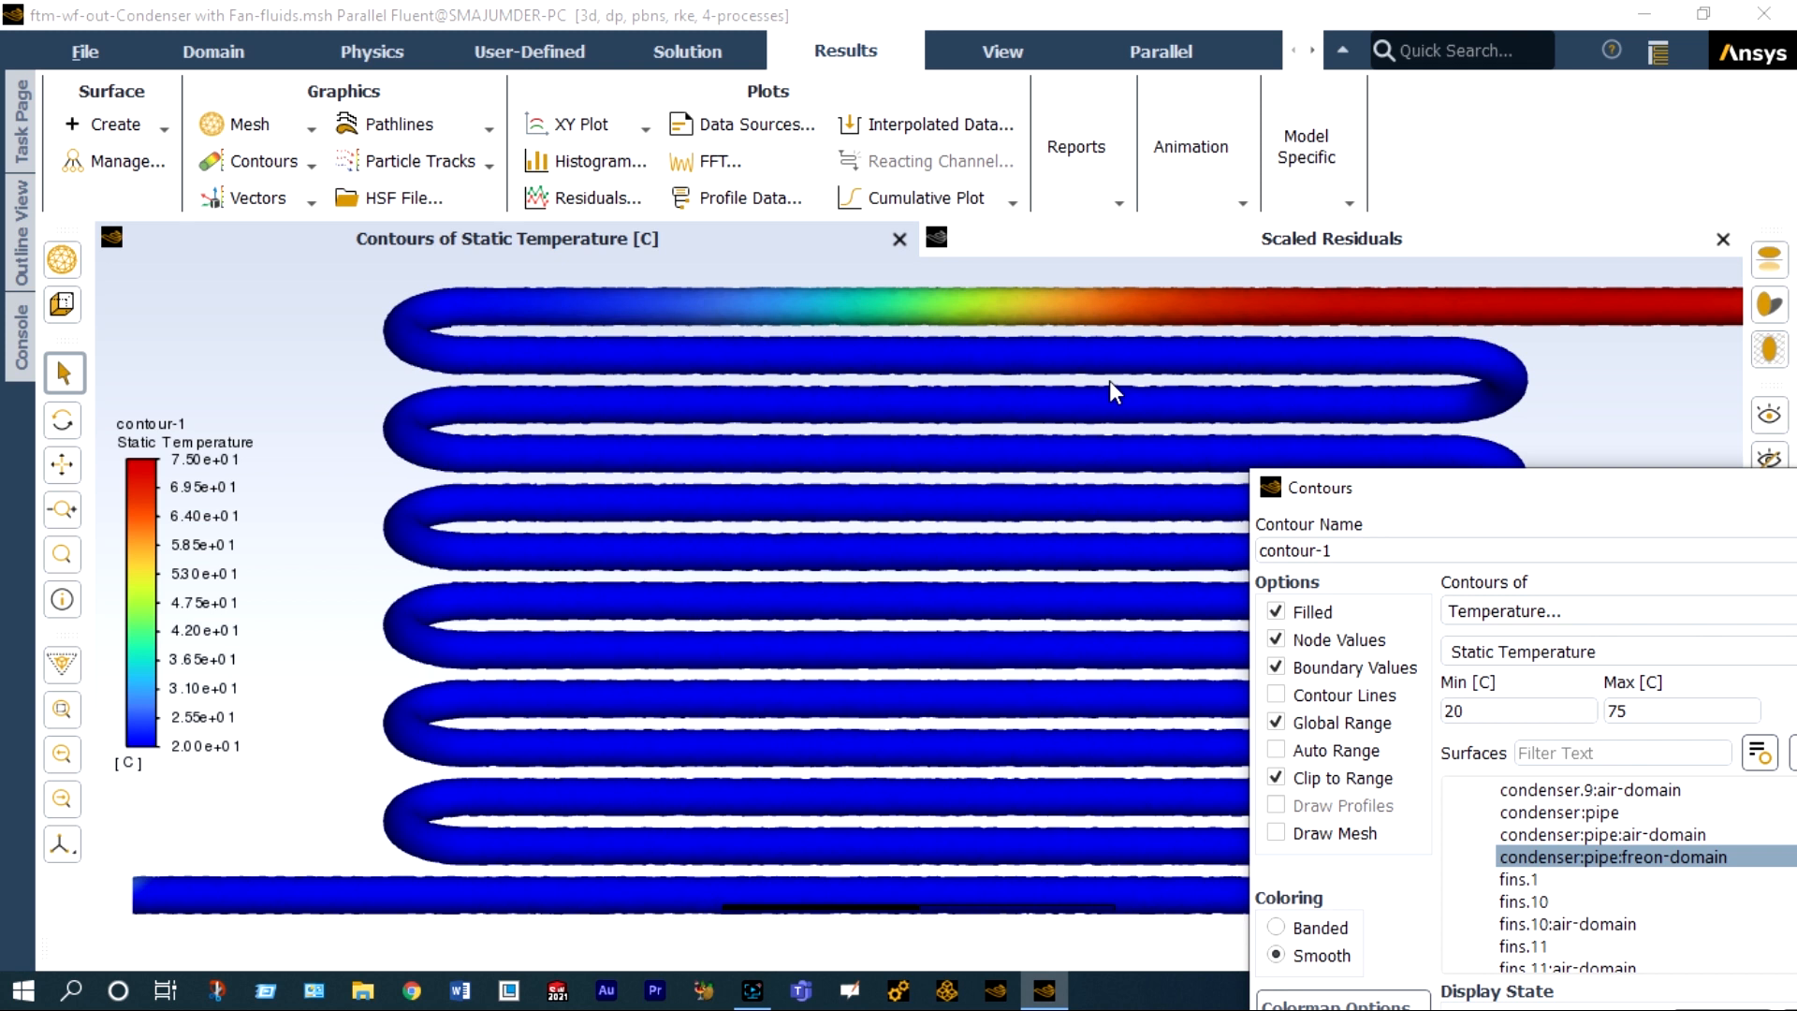
Switch contour-1 to Static Pressure on the condenser:pipe:freon-domain surface, display it, and inspect the distribution along the pipe.
drag(1322, 498, 1000, 311)
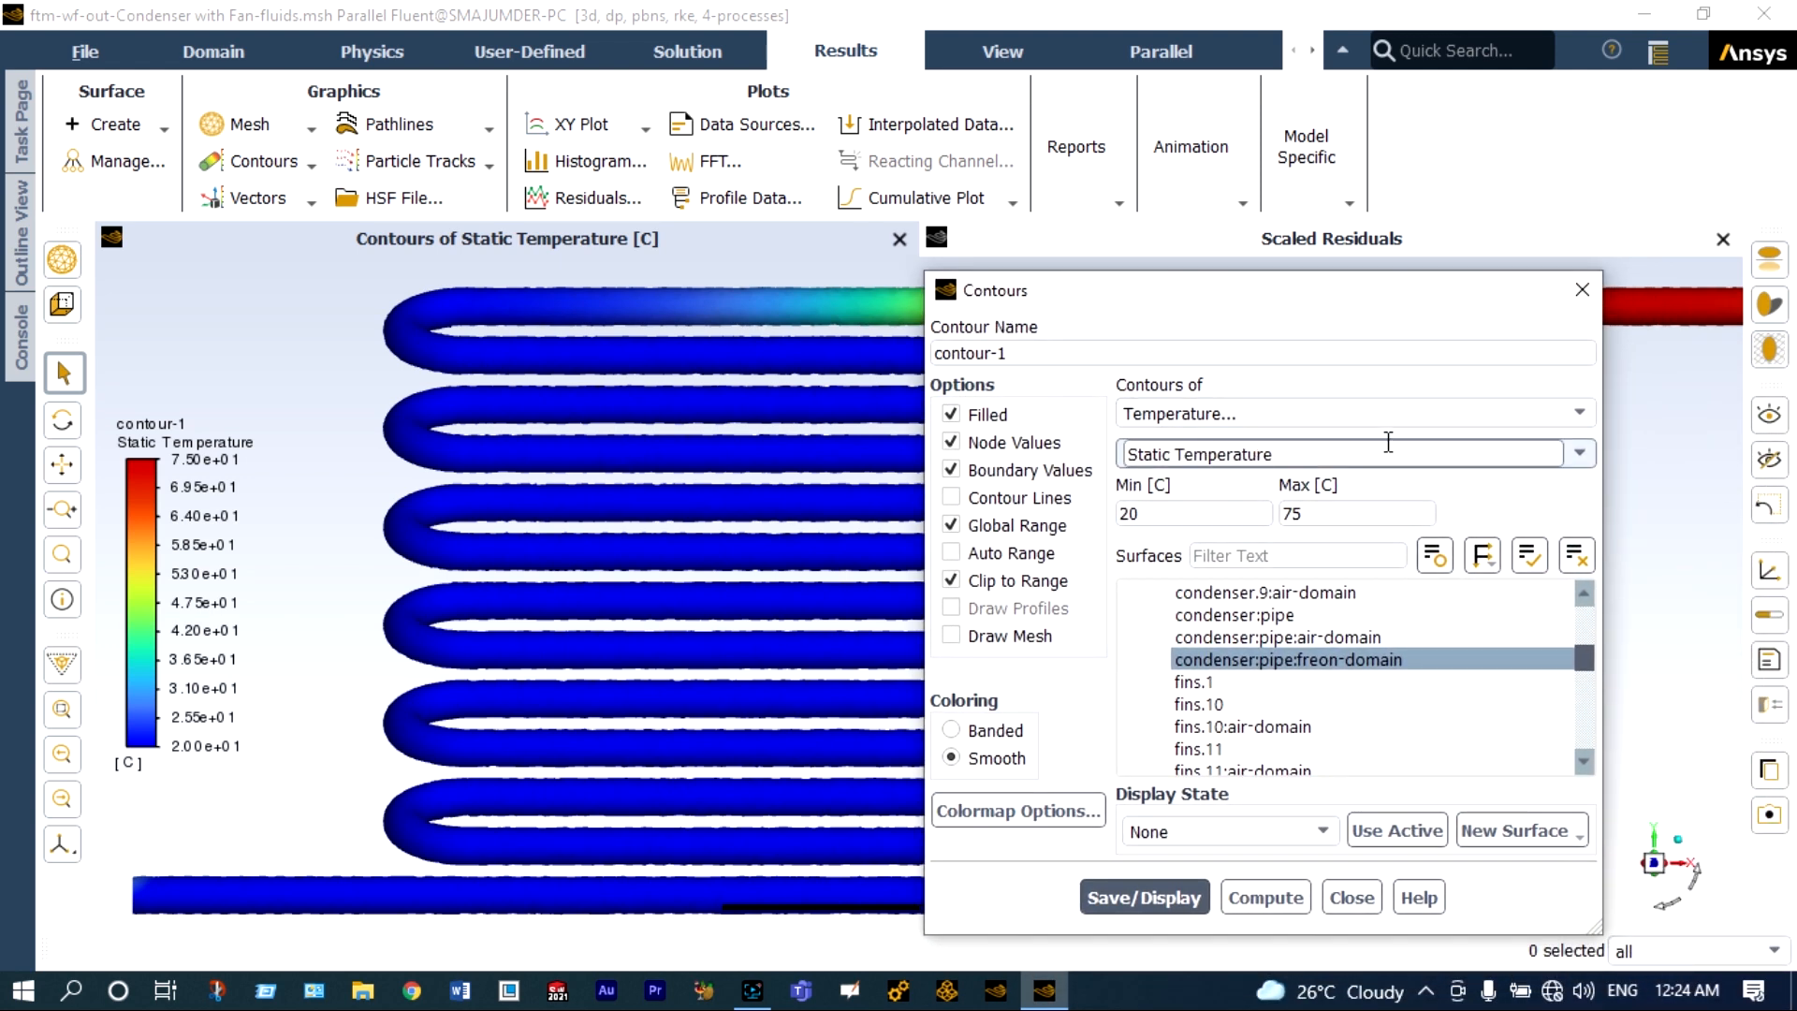
click(1577, 415)
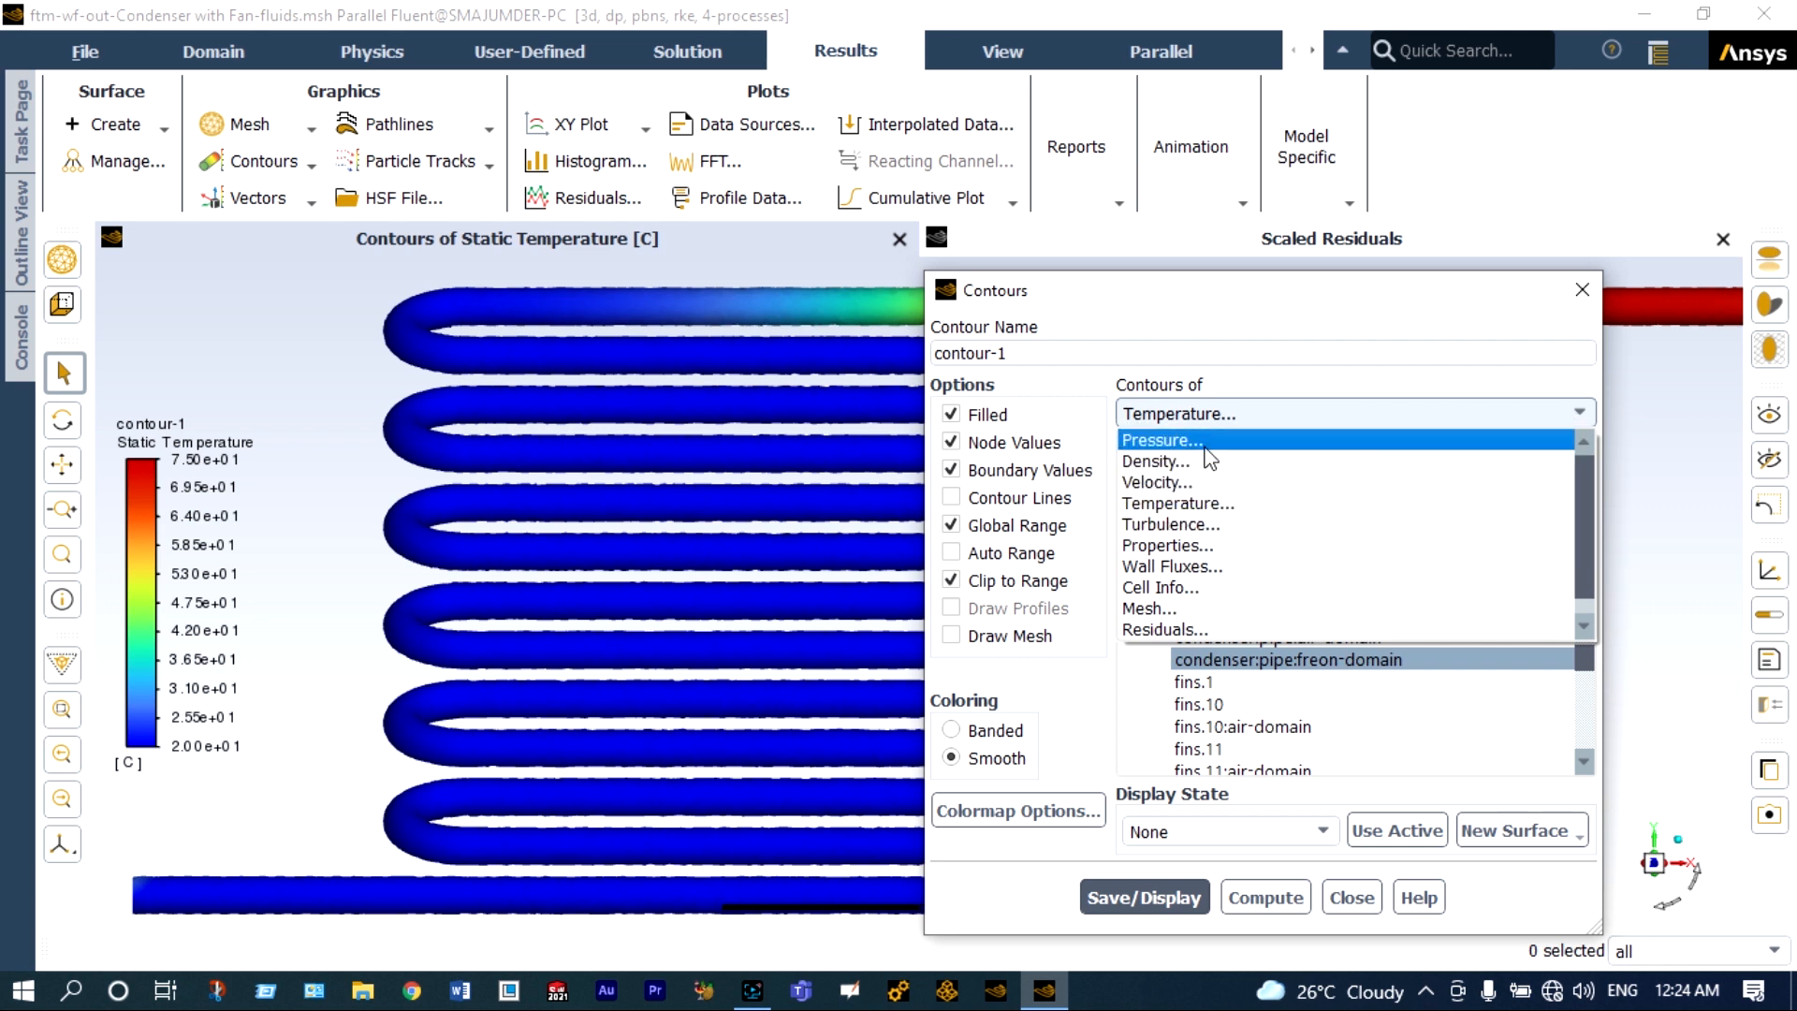
click(1208, 444)
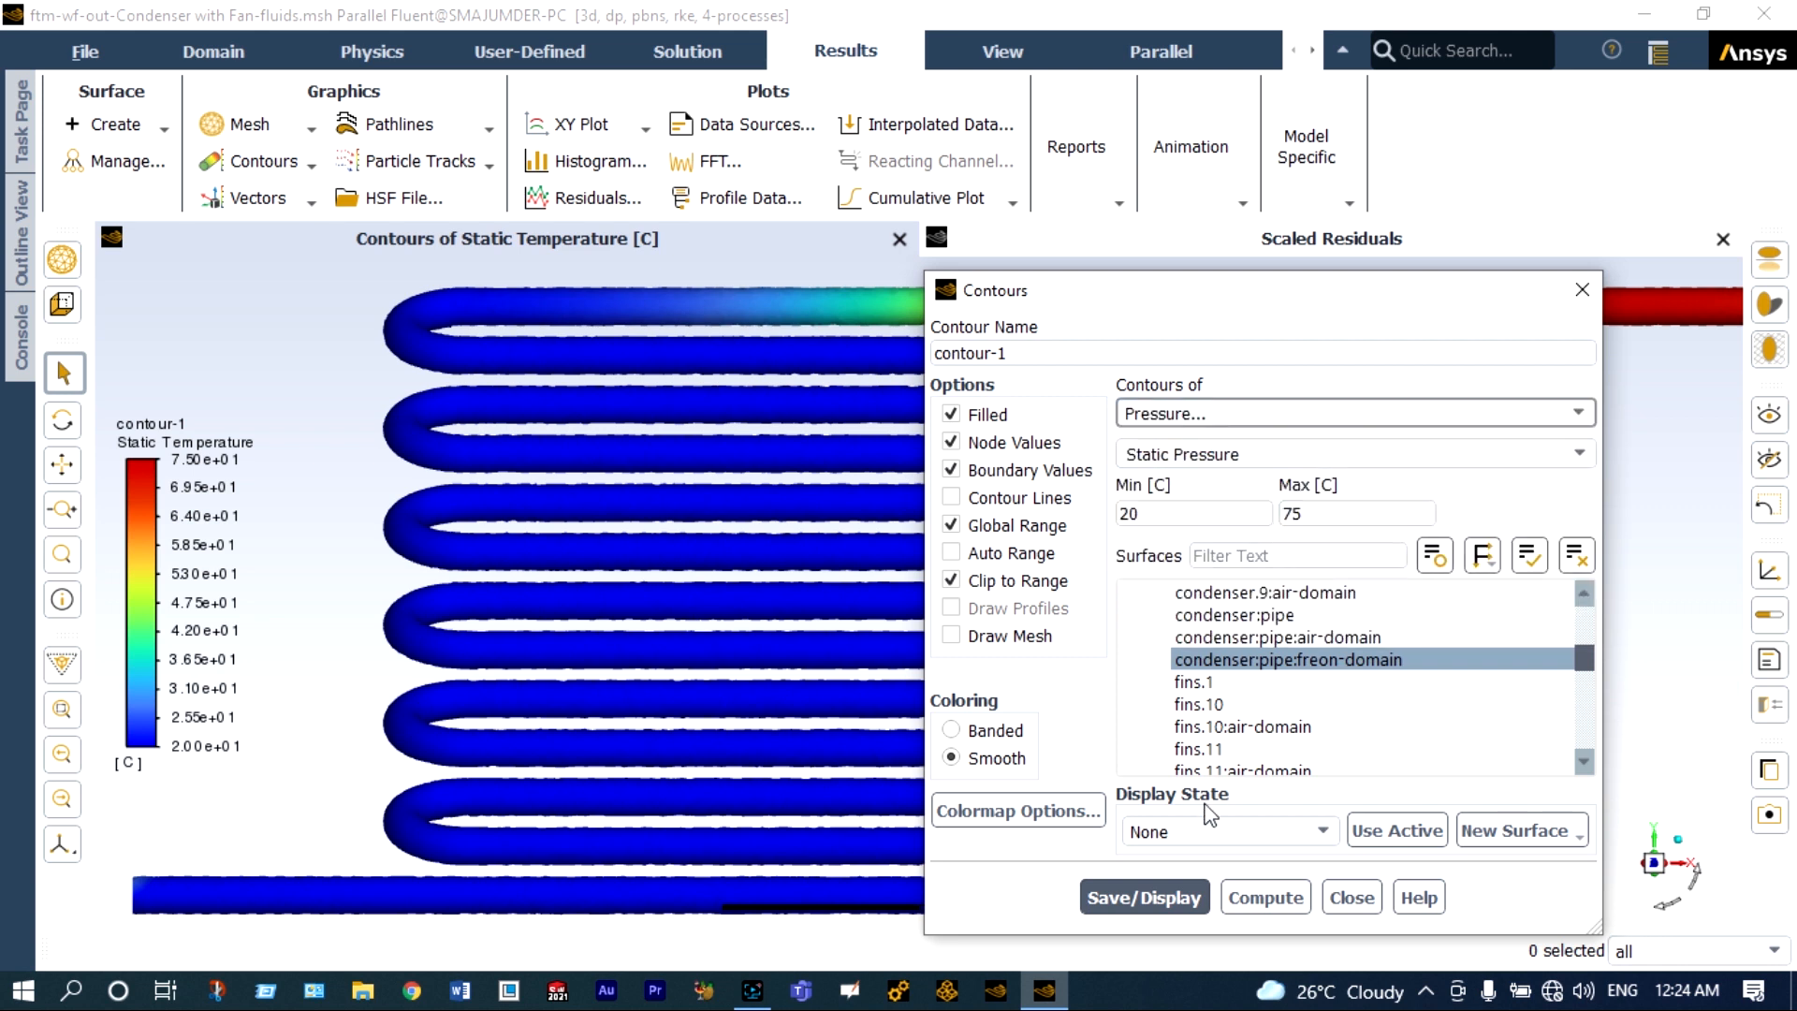
click(1162, 895)
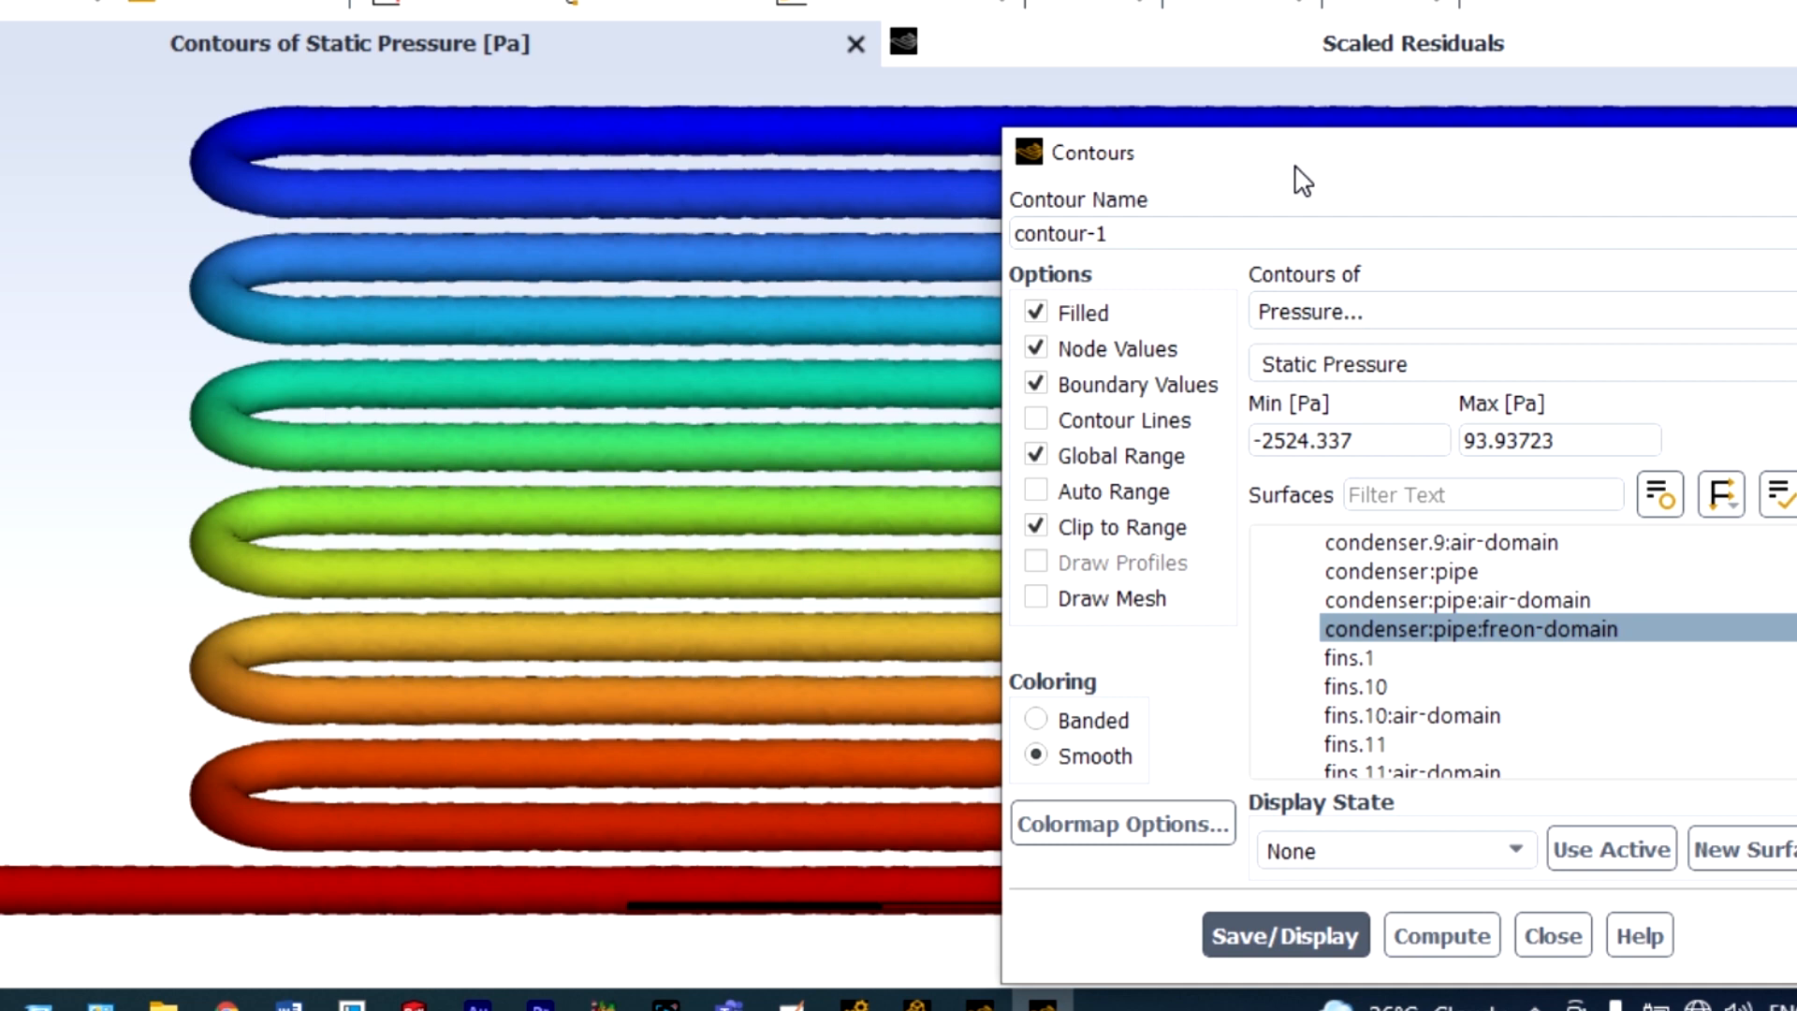
drag(1301, 178, 1320, 732)
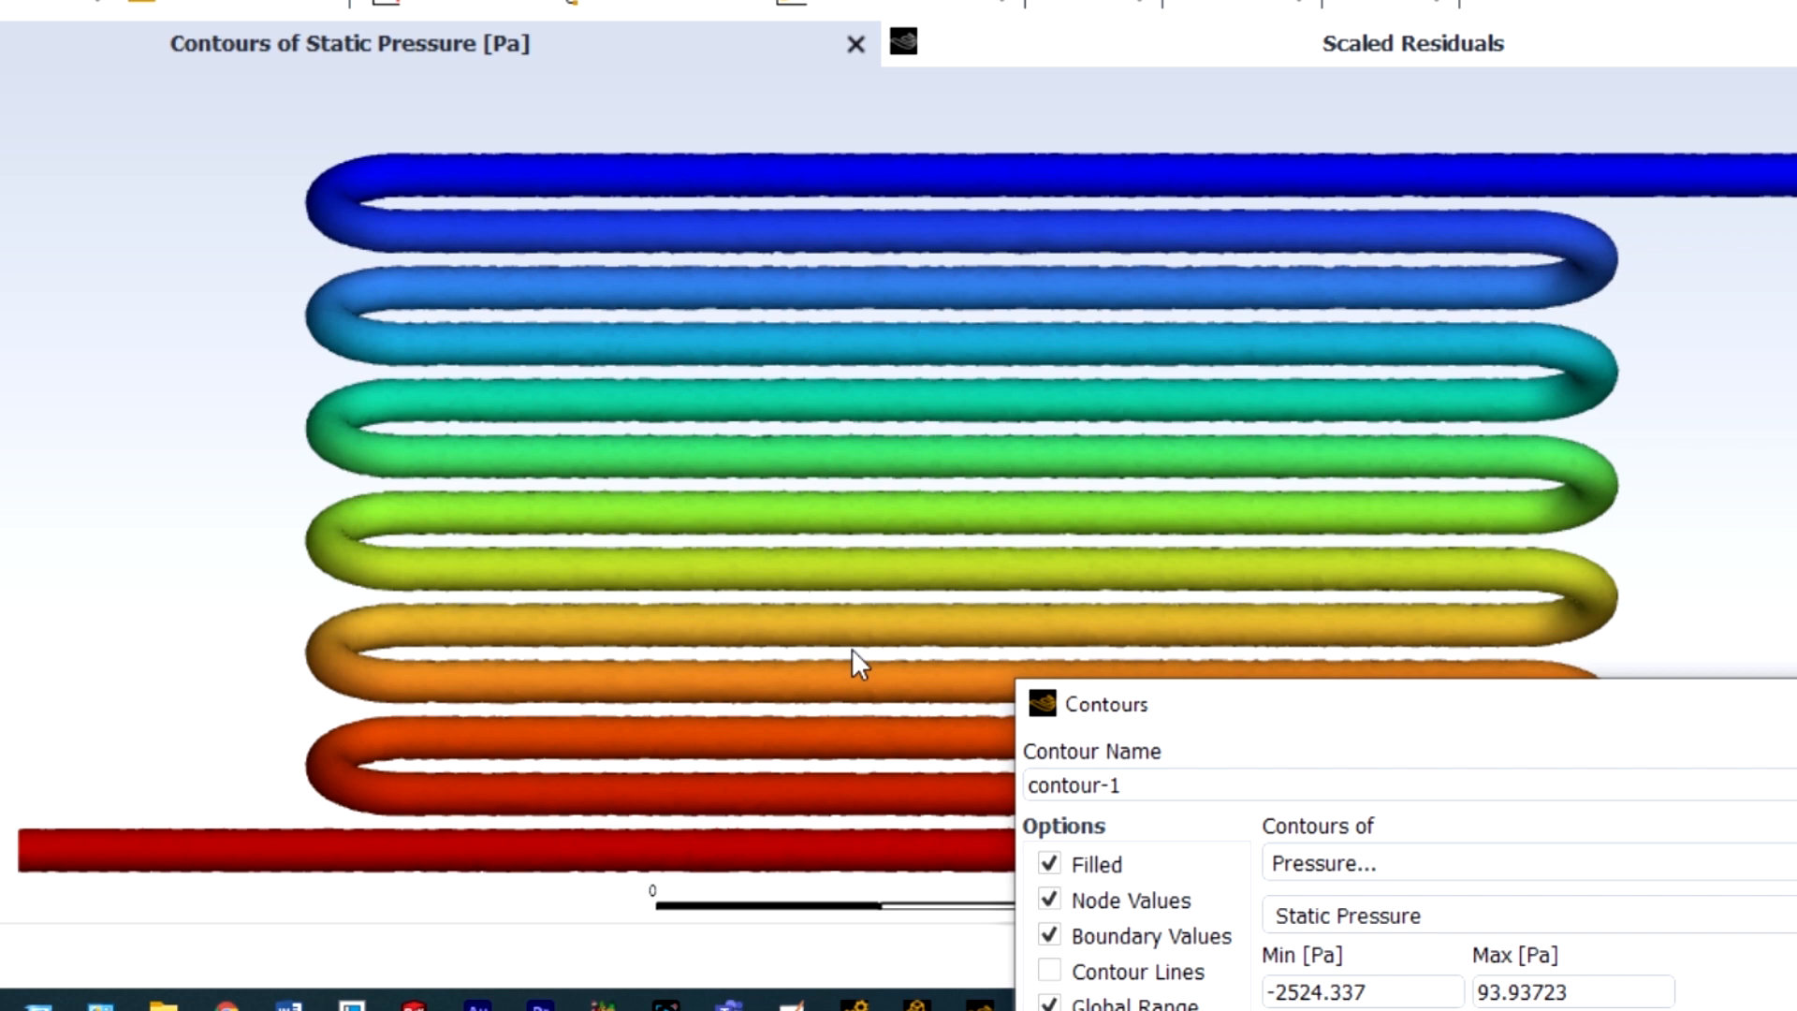
scroll(853, 651, up, 1)
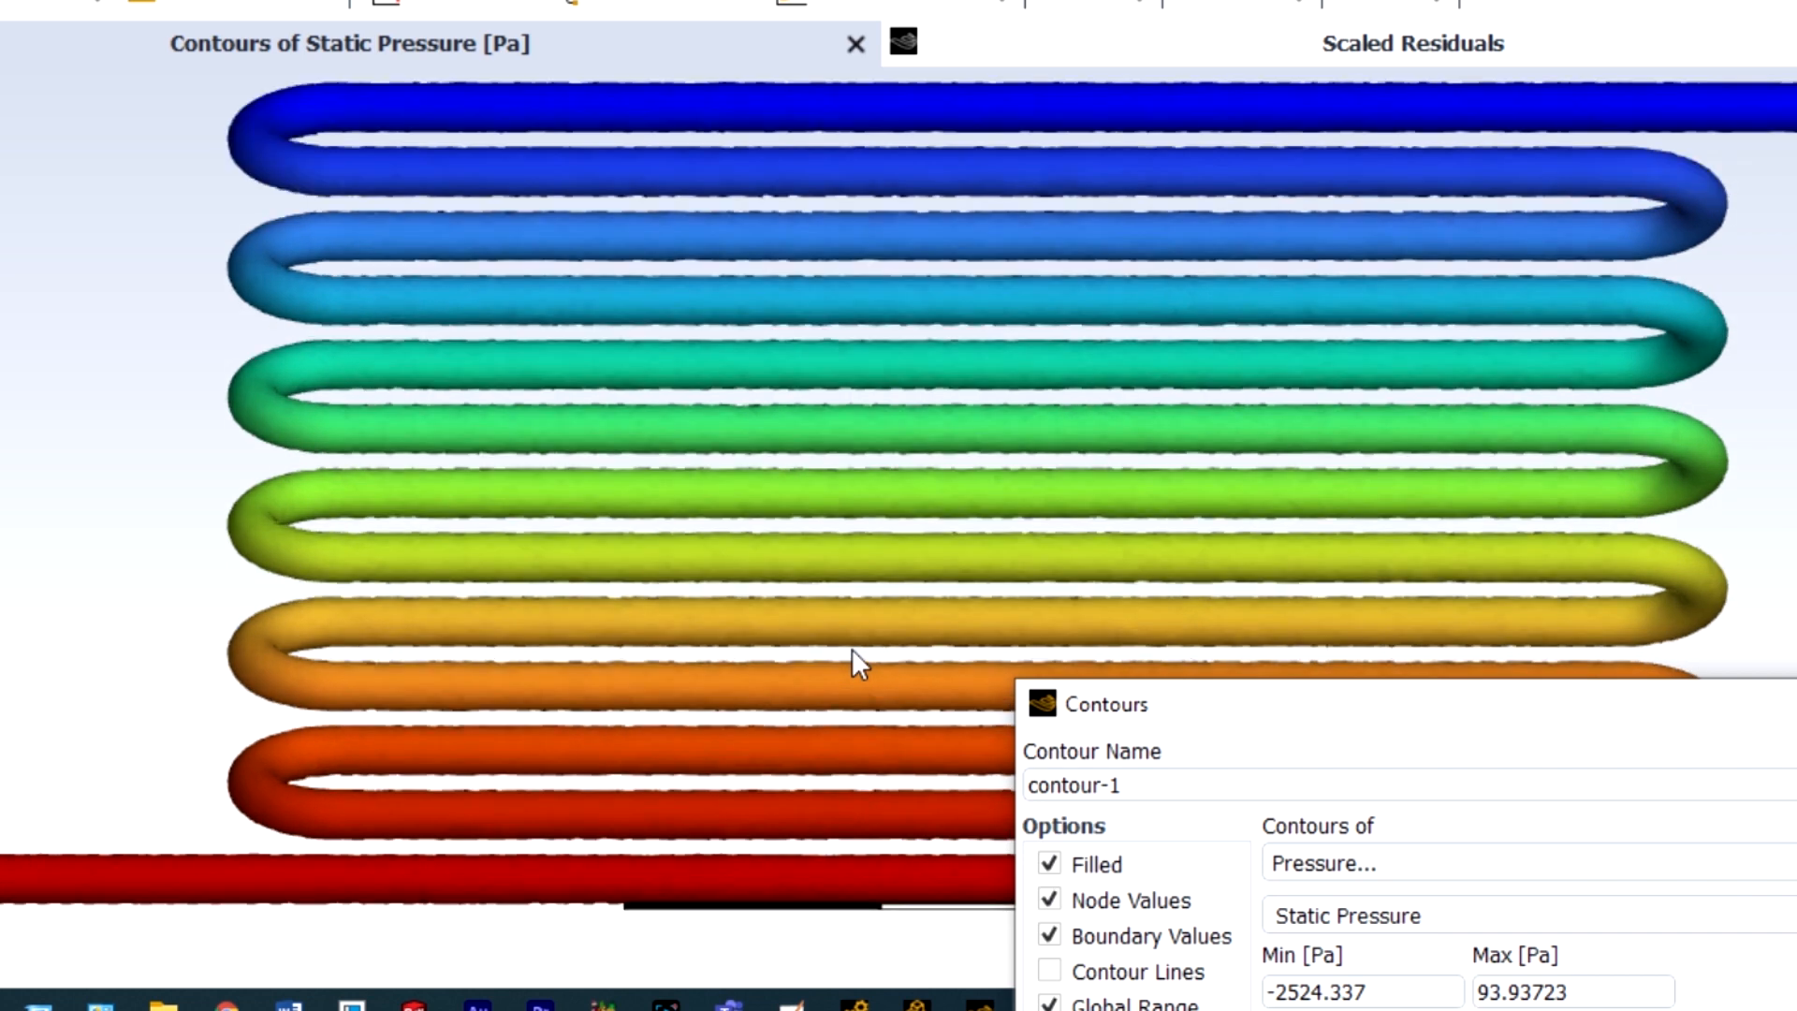
scroll(852, 649, down, 3)
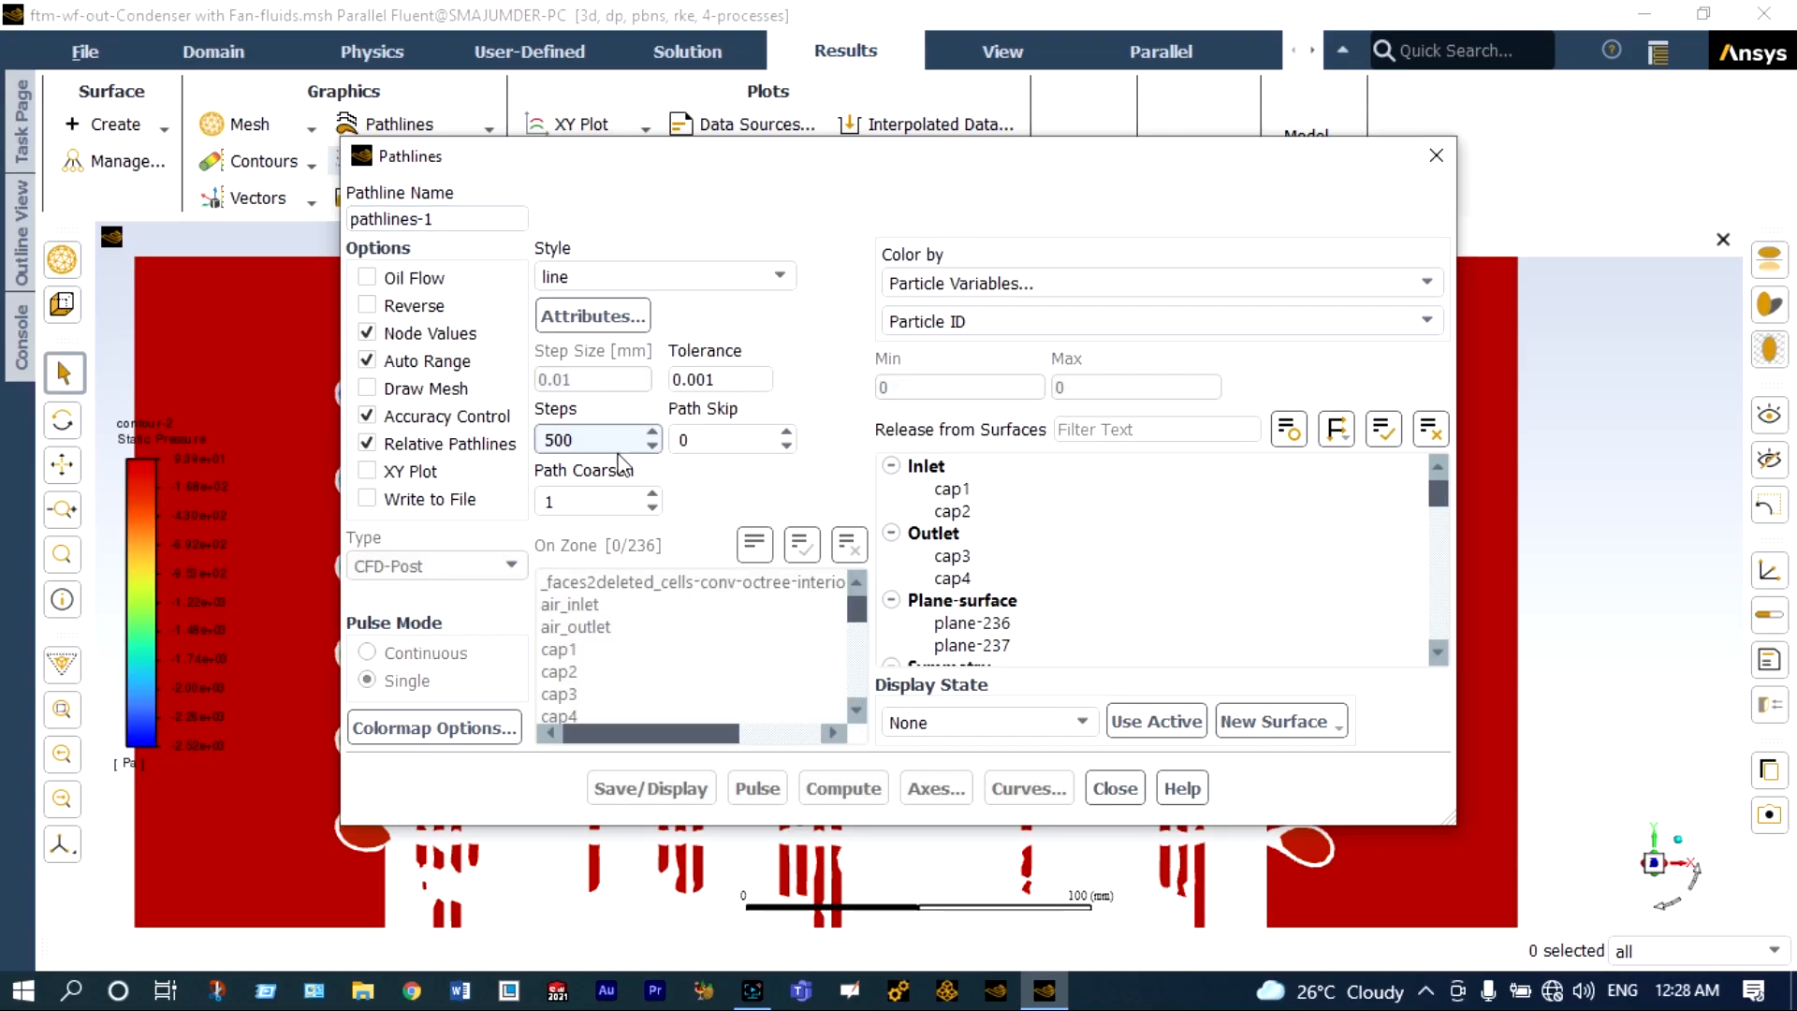
For pathlines-1, set the path skip to 5 and colour the pathlines by Static Temperature.
click(688, 438)
key(BackSpace)
text(5)
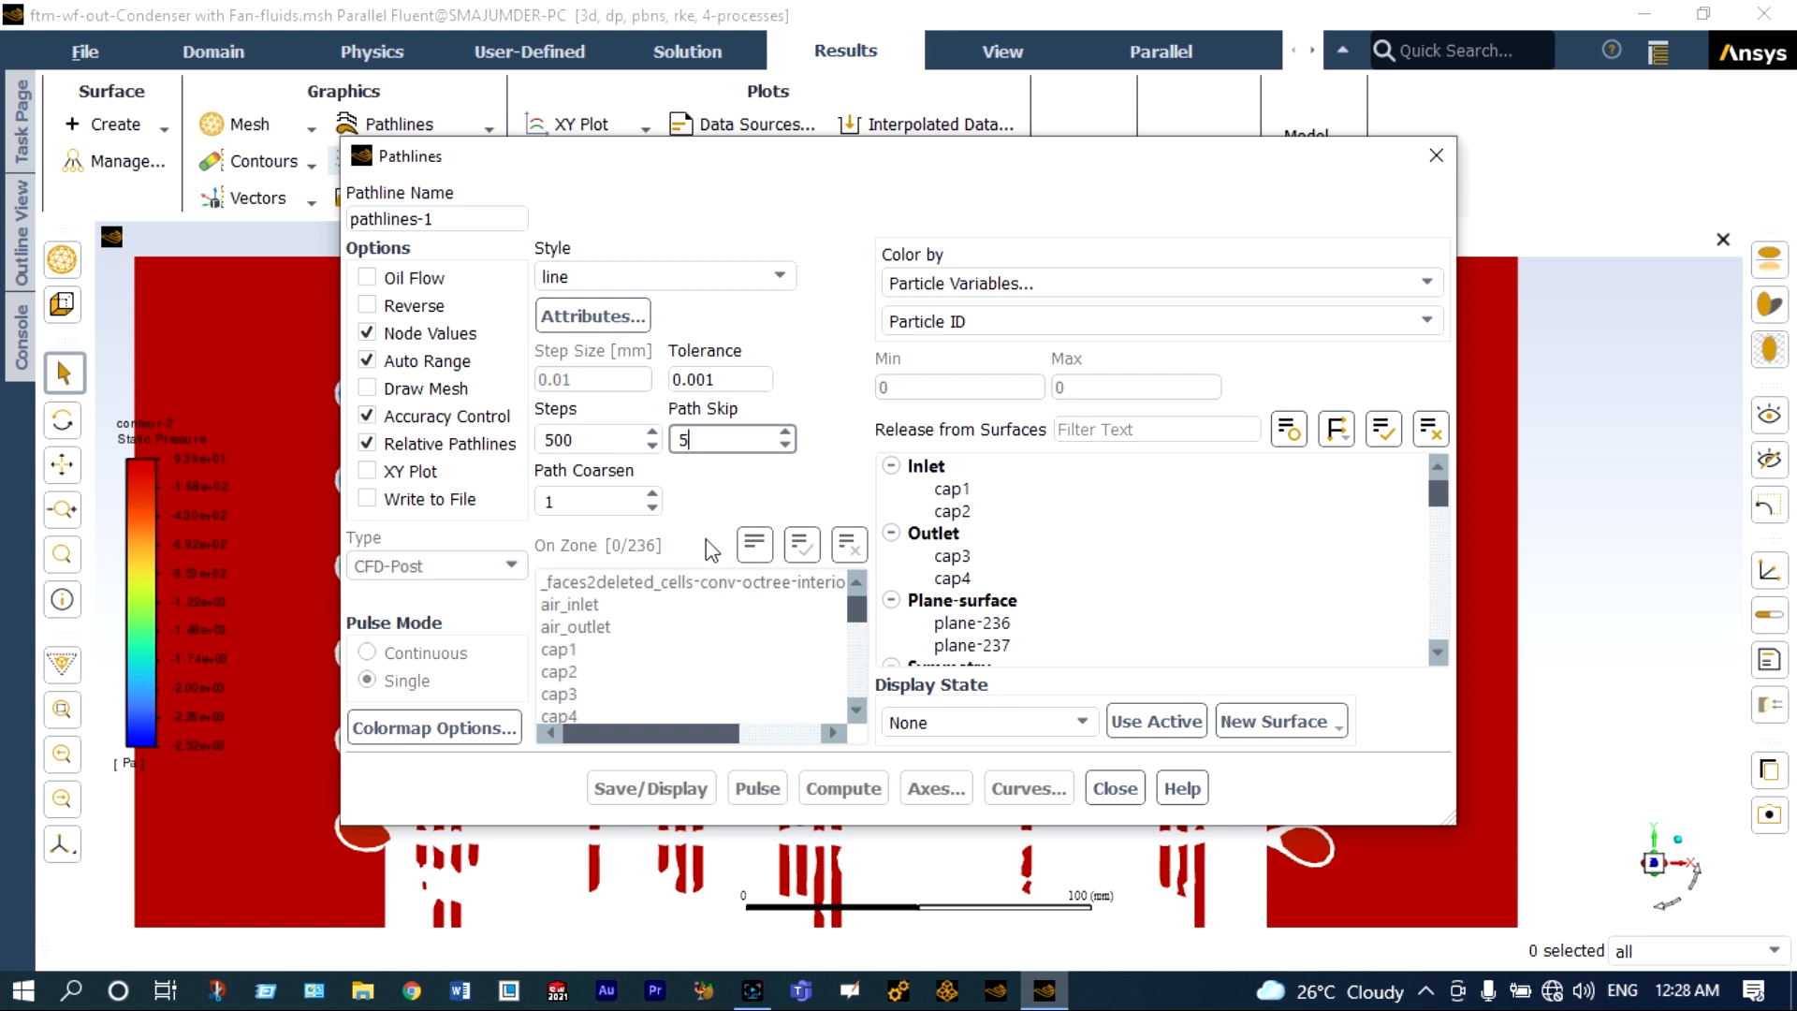
click(1143, 289)
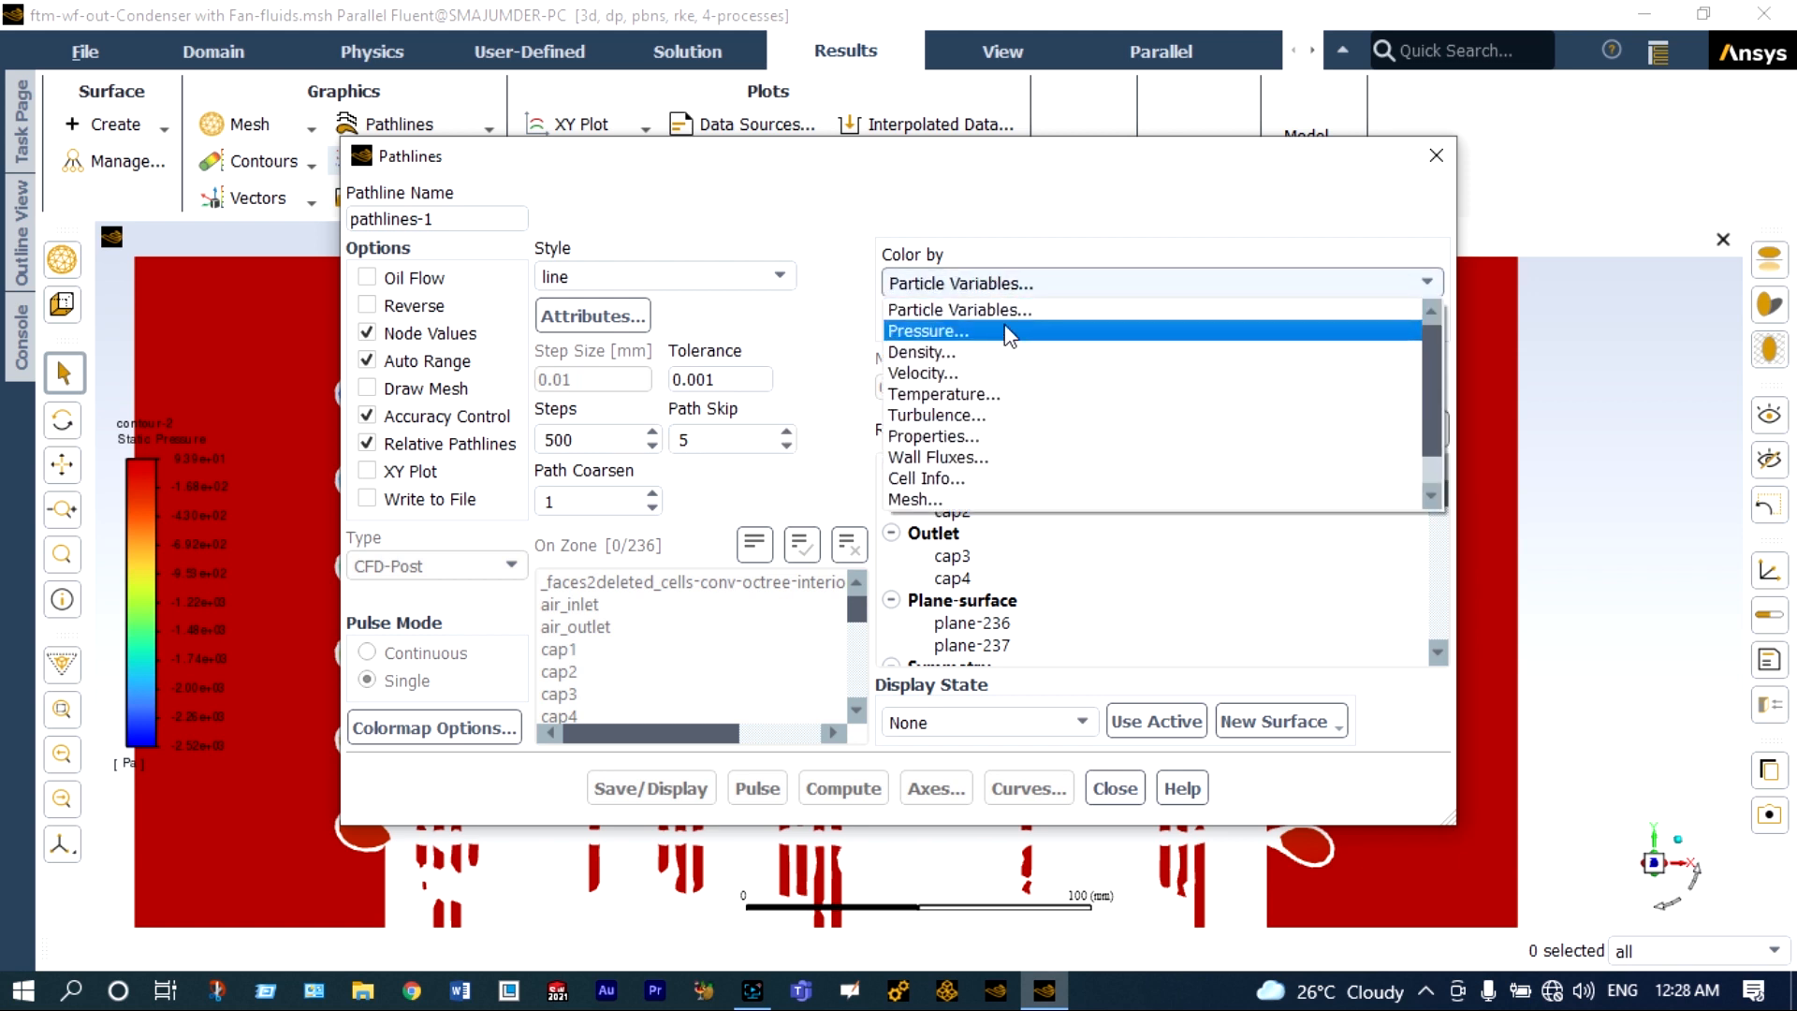
click(985, 394)
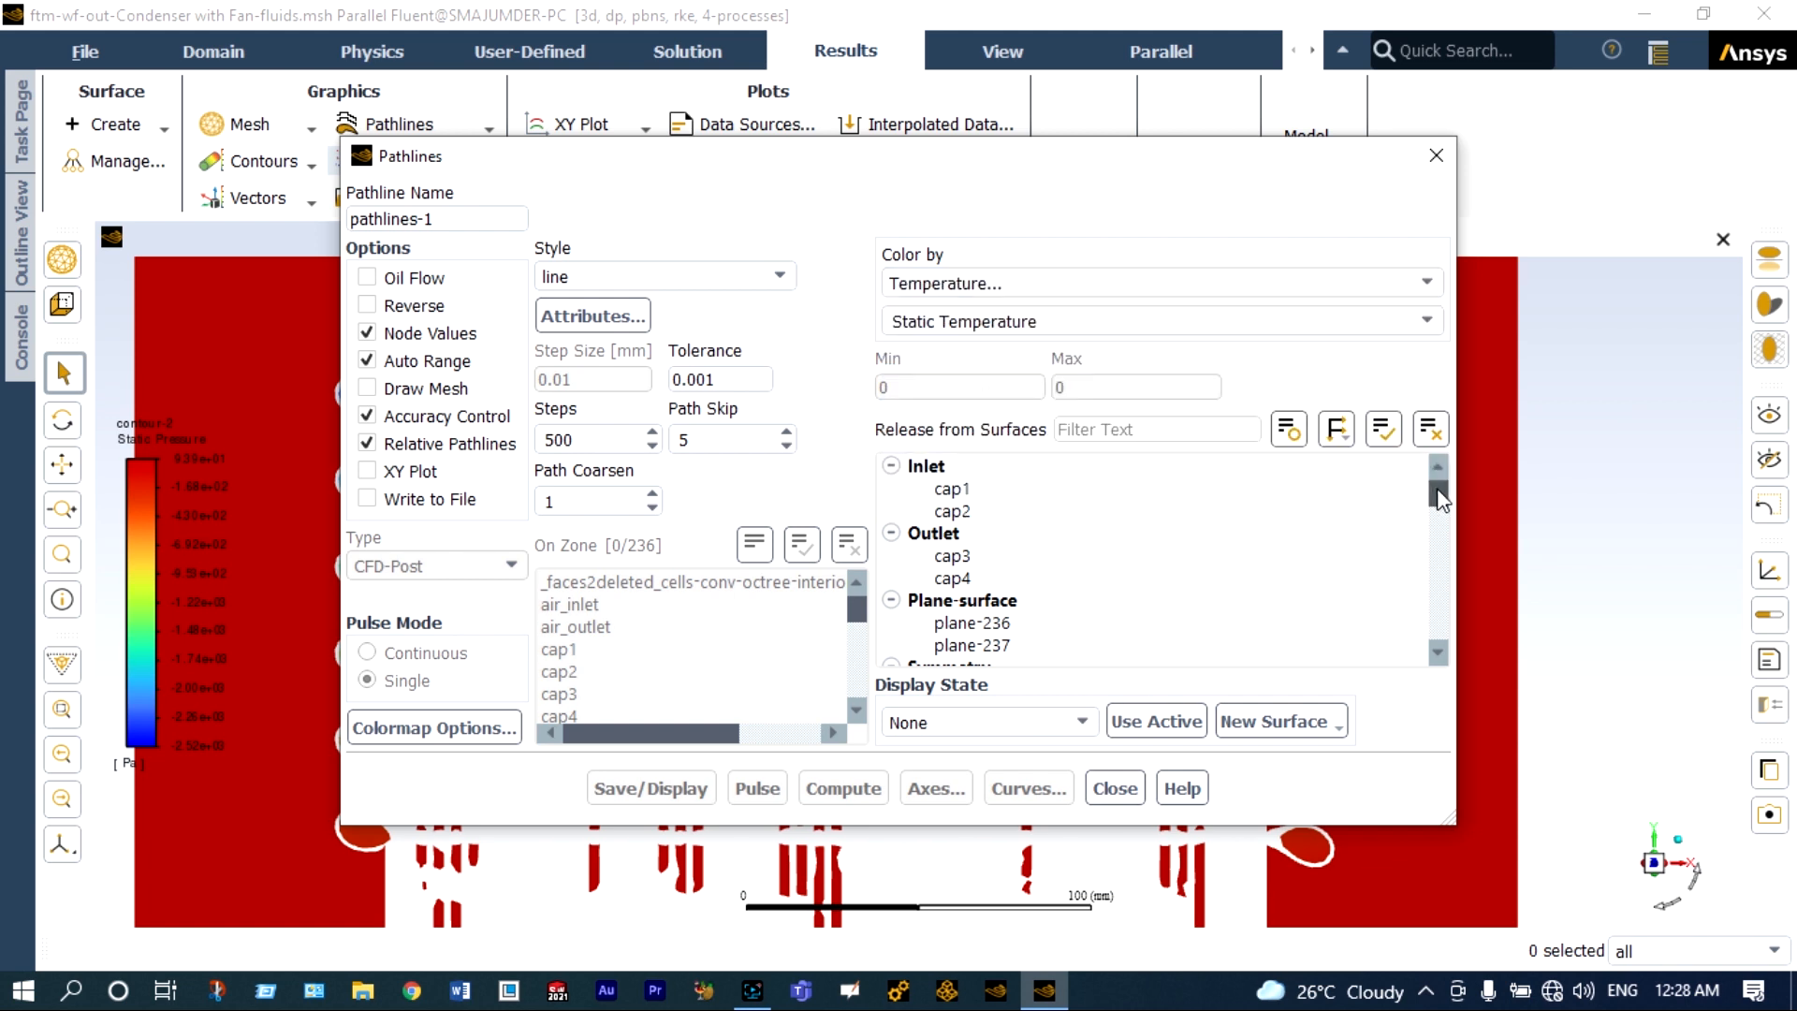
Release the pathlines from the condenser:pipe:freon-domain surface, then save and display them.
scroll(1442, 503, down, 2)
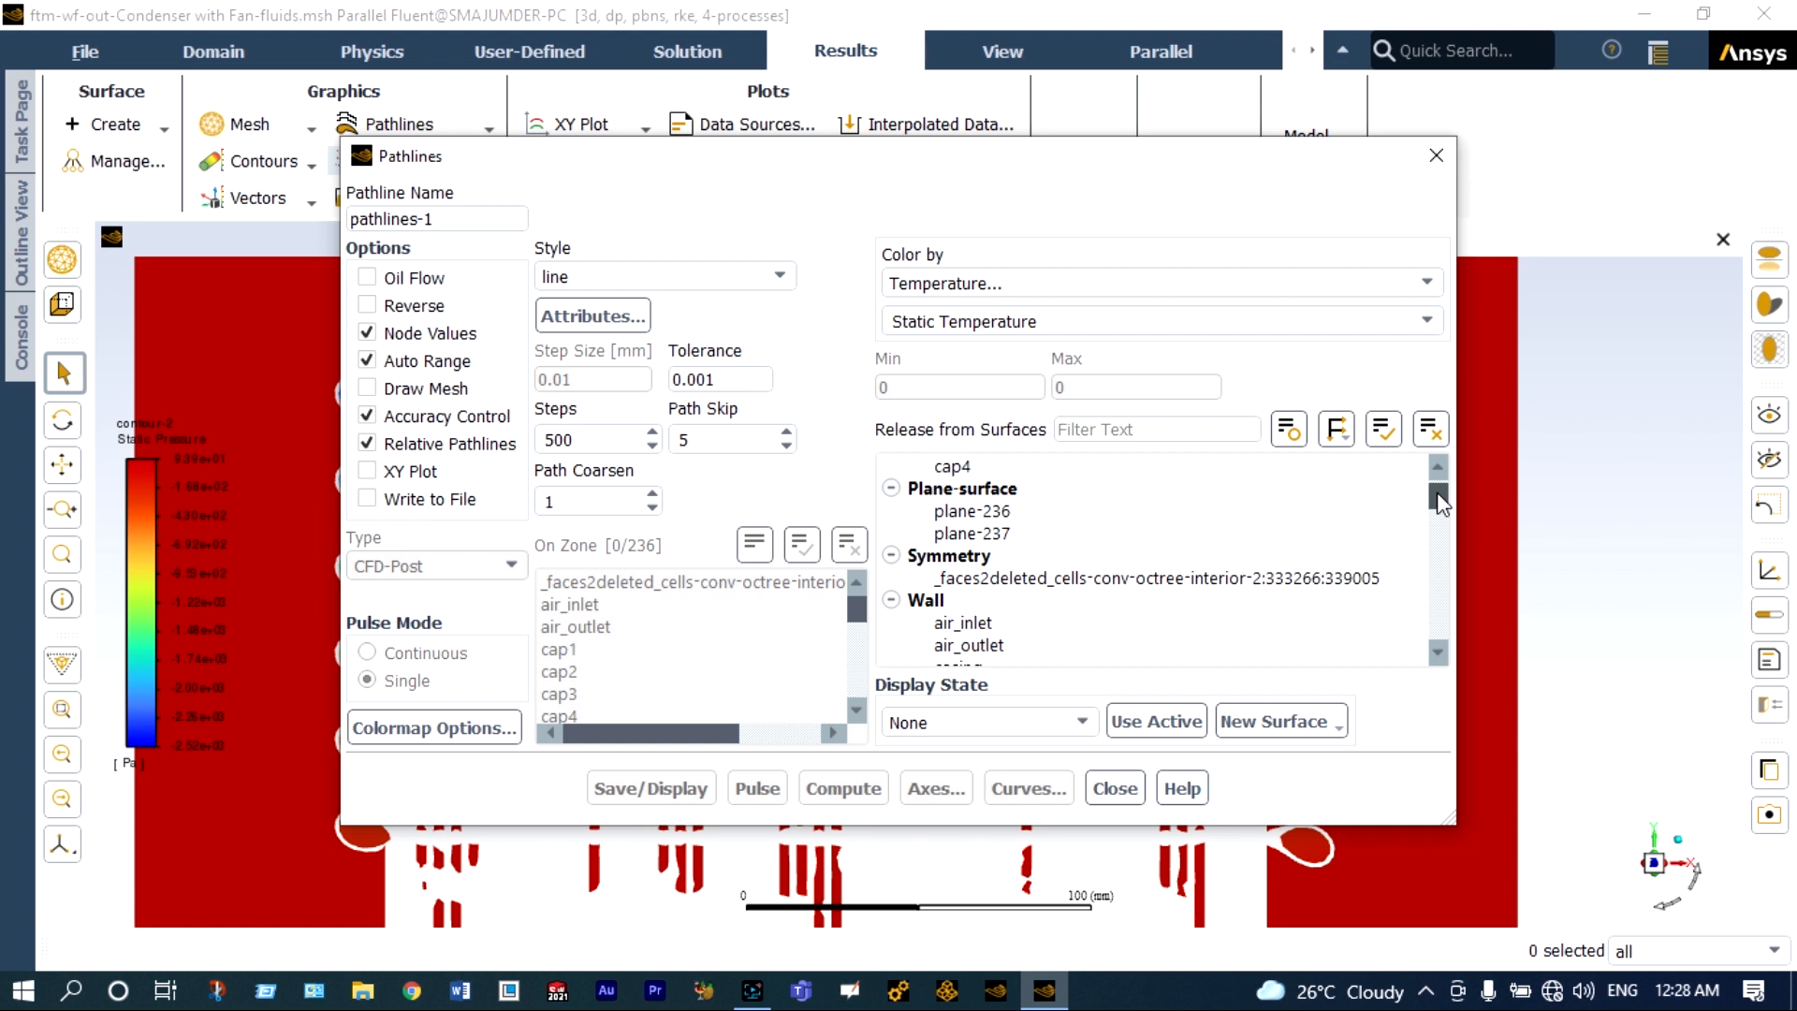
drag(1441, 503, 1439, 615)
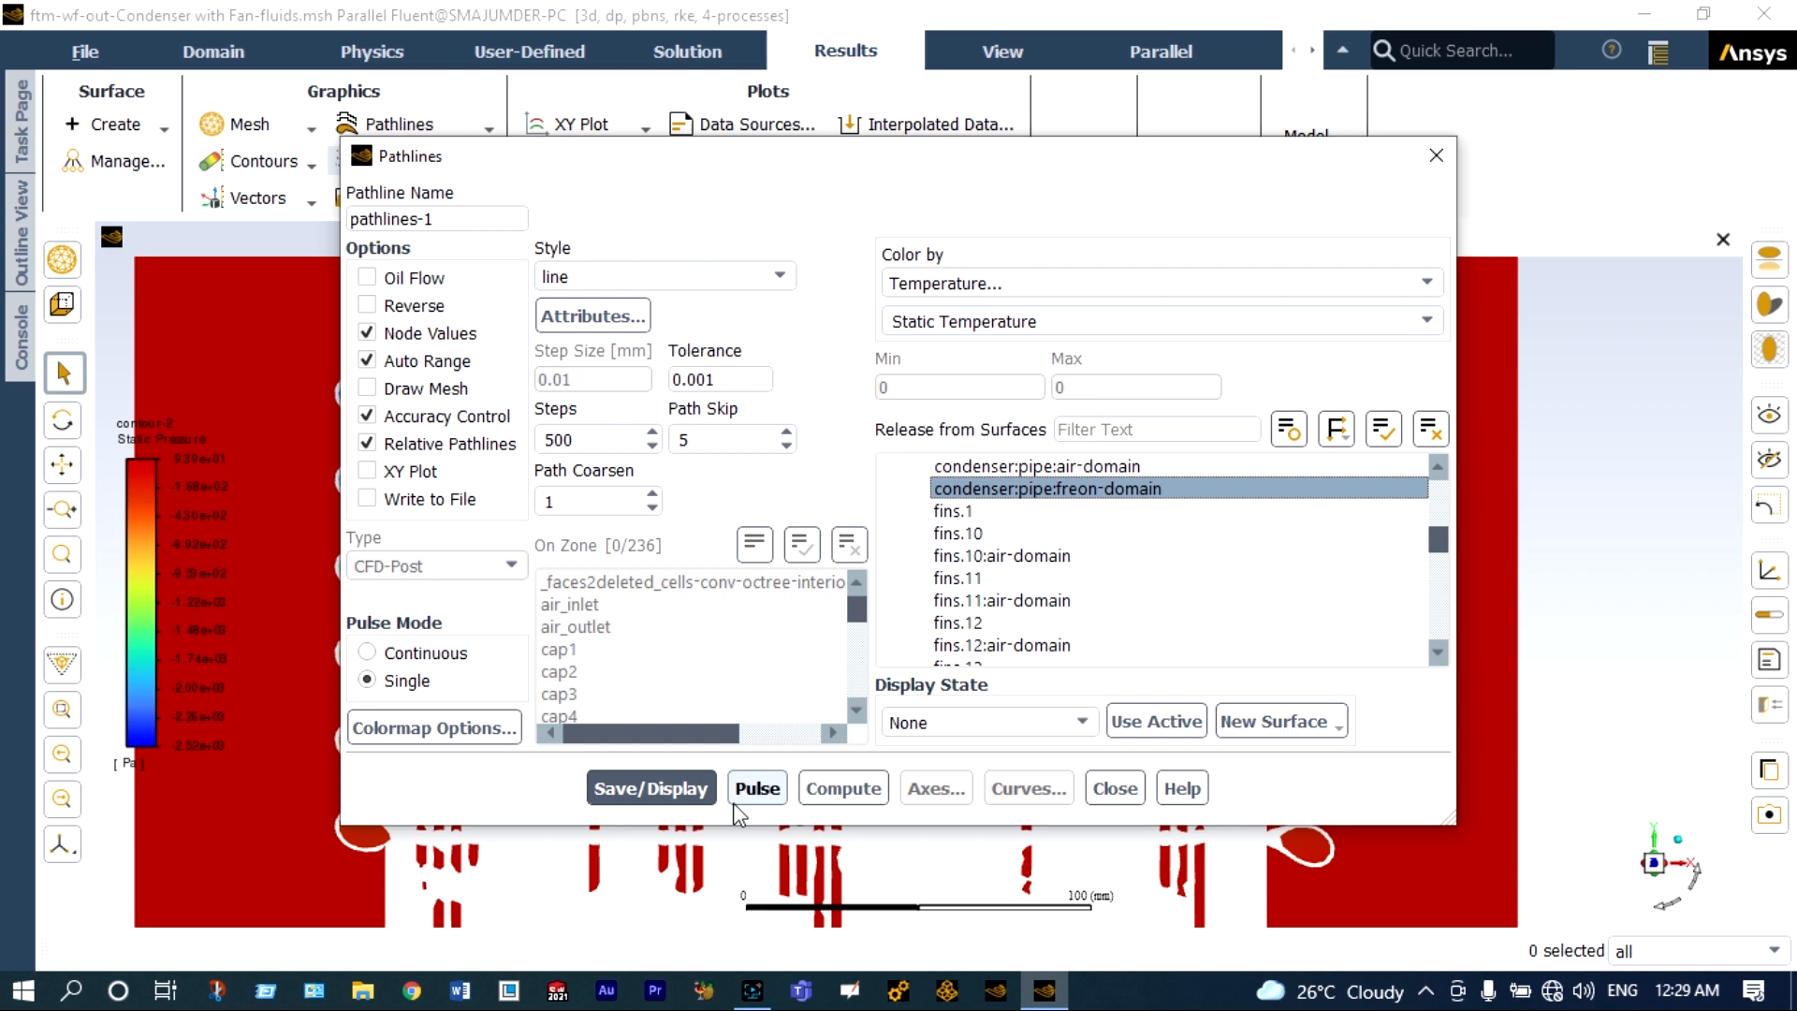
click(681, 792)
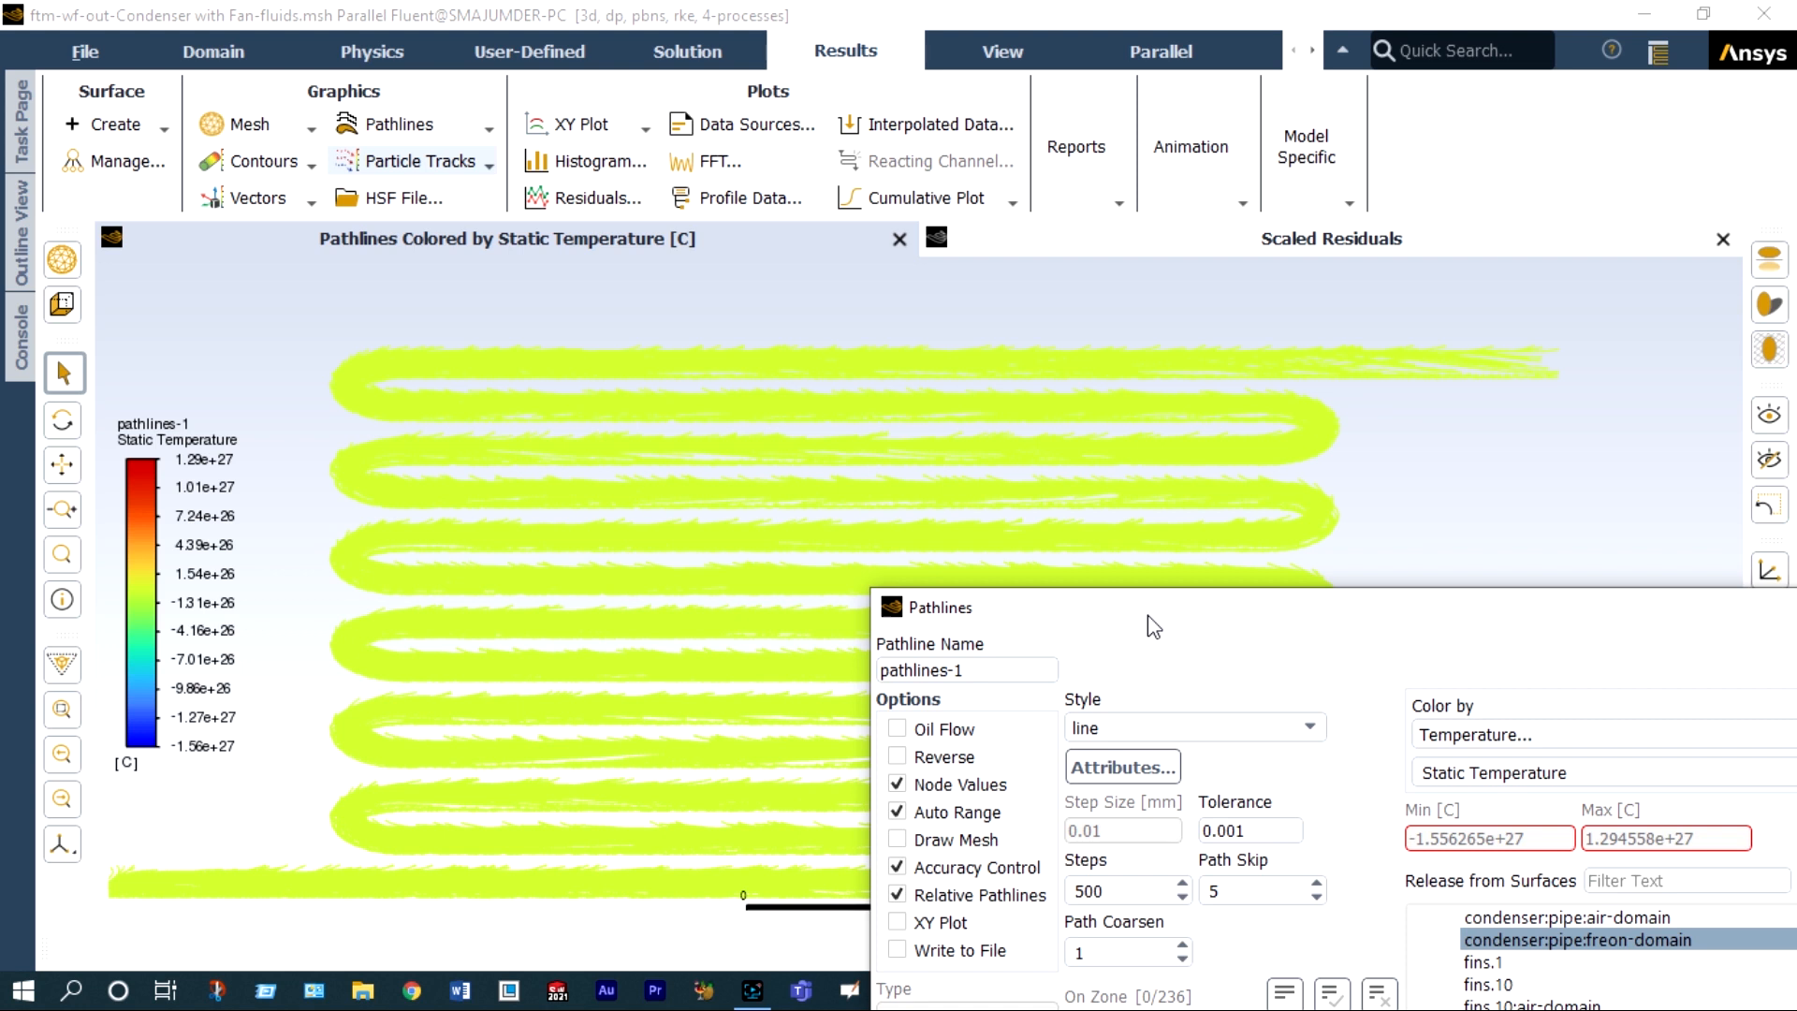
Pulse the temperature-coloured pathlines in Single mode and watch the flow through the whole condenser pipe.
drag(1151, 626, 1292, 245)
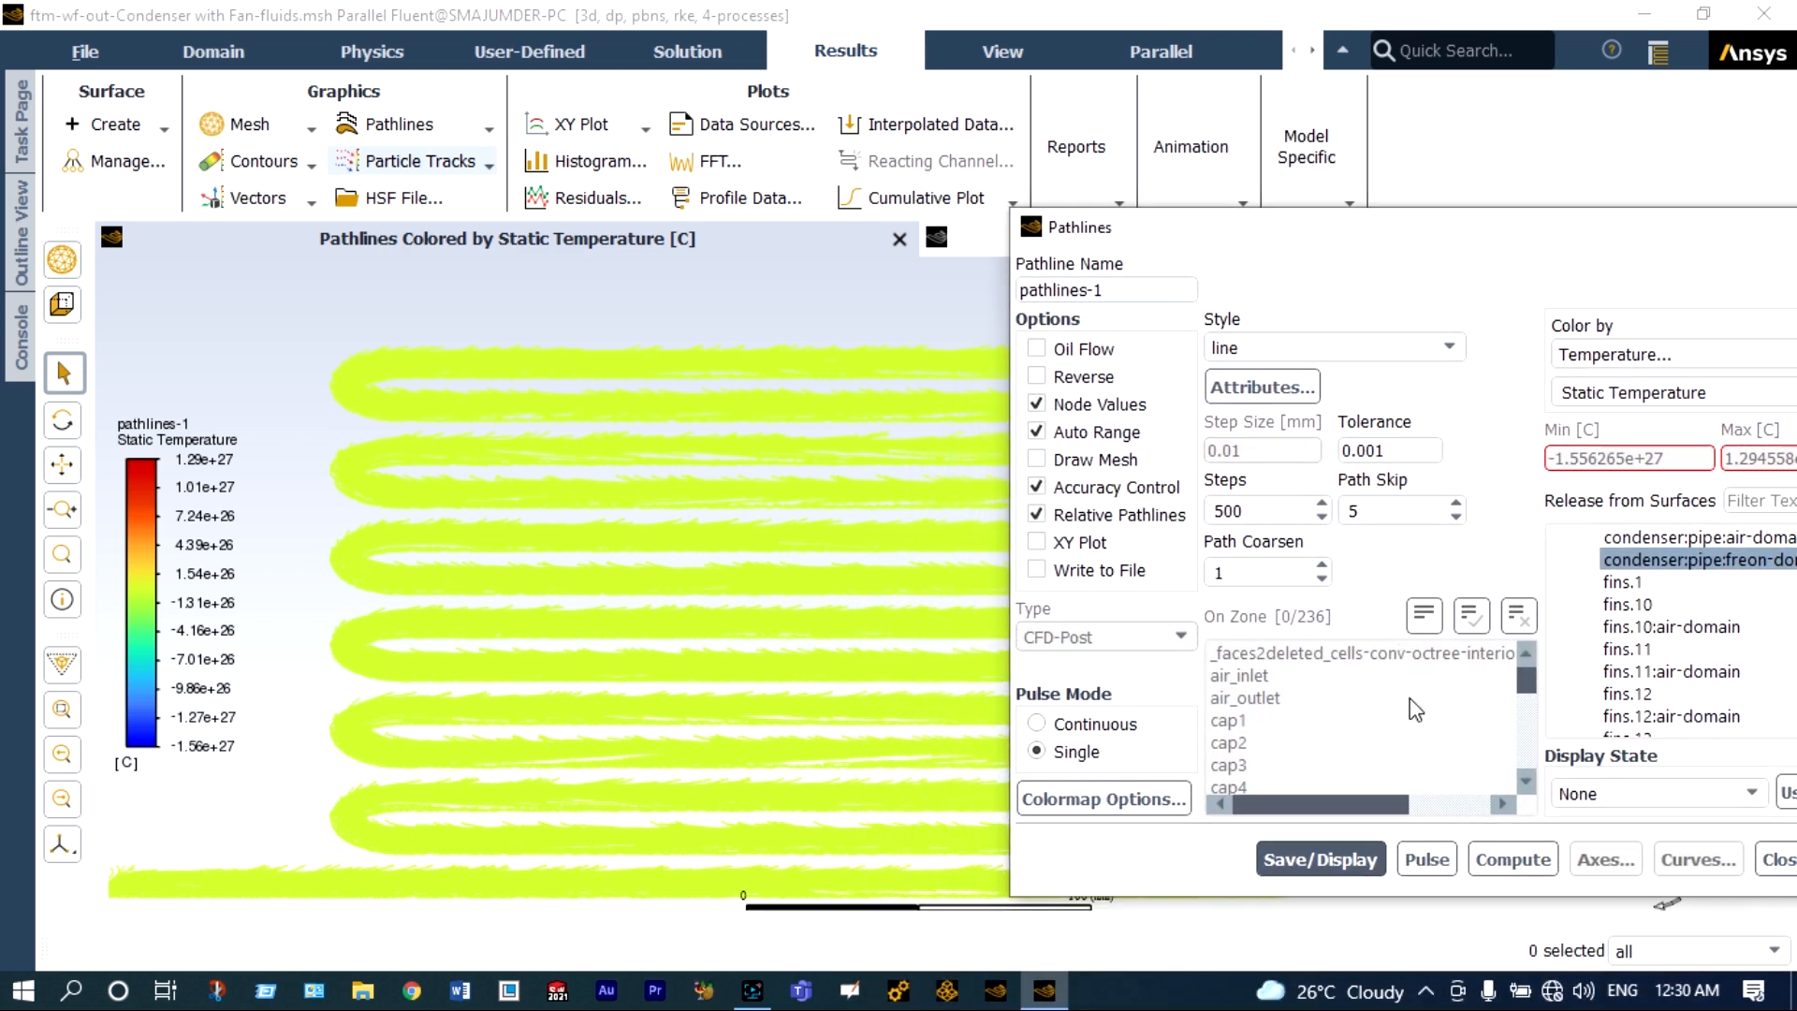
click(1427, 859)
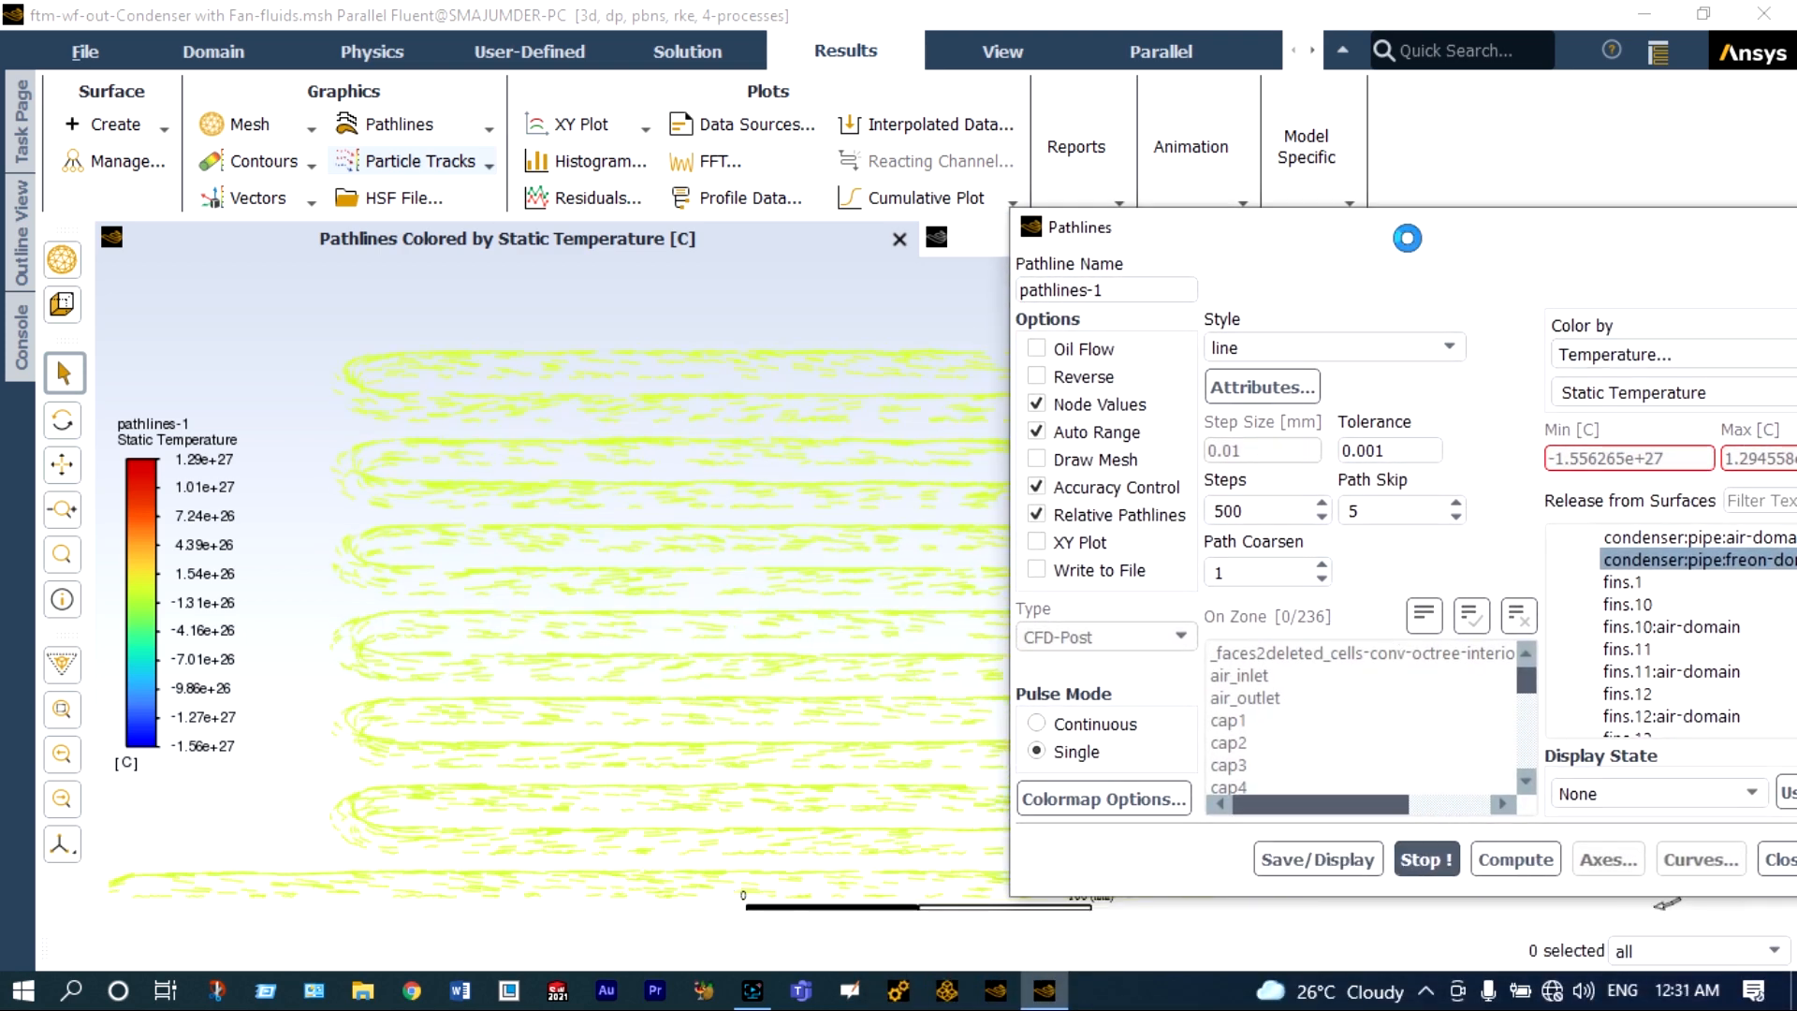
drag(1408, 239, 1626, 892)
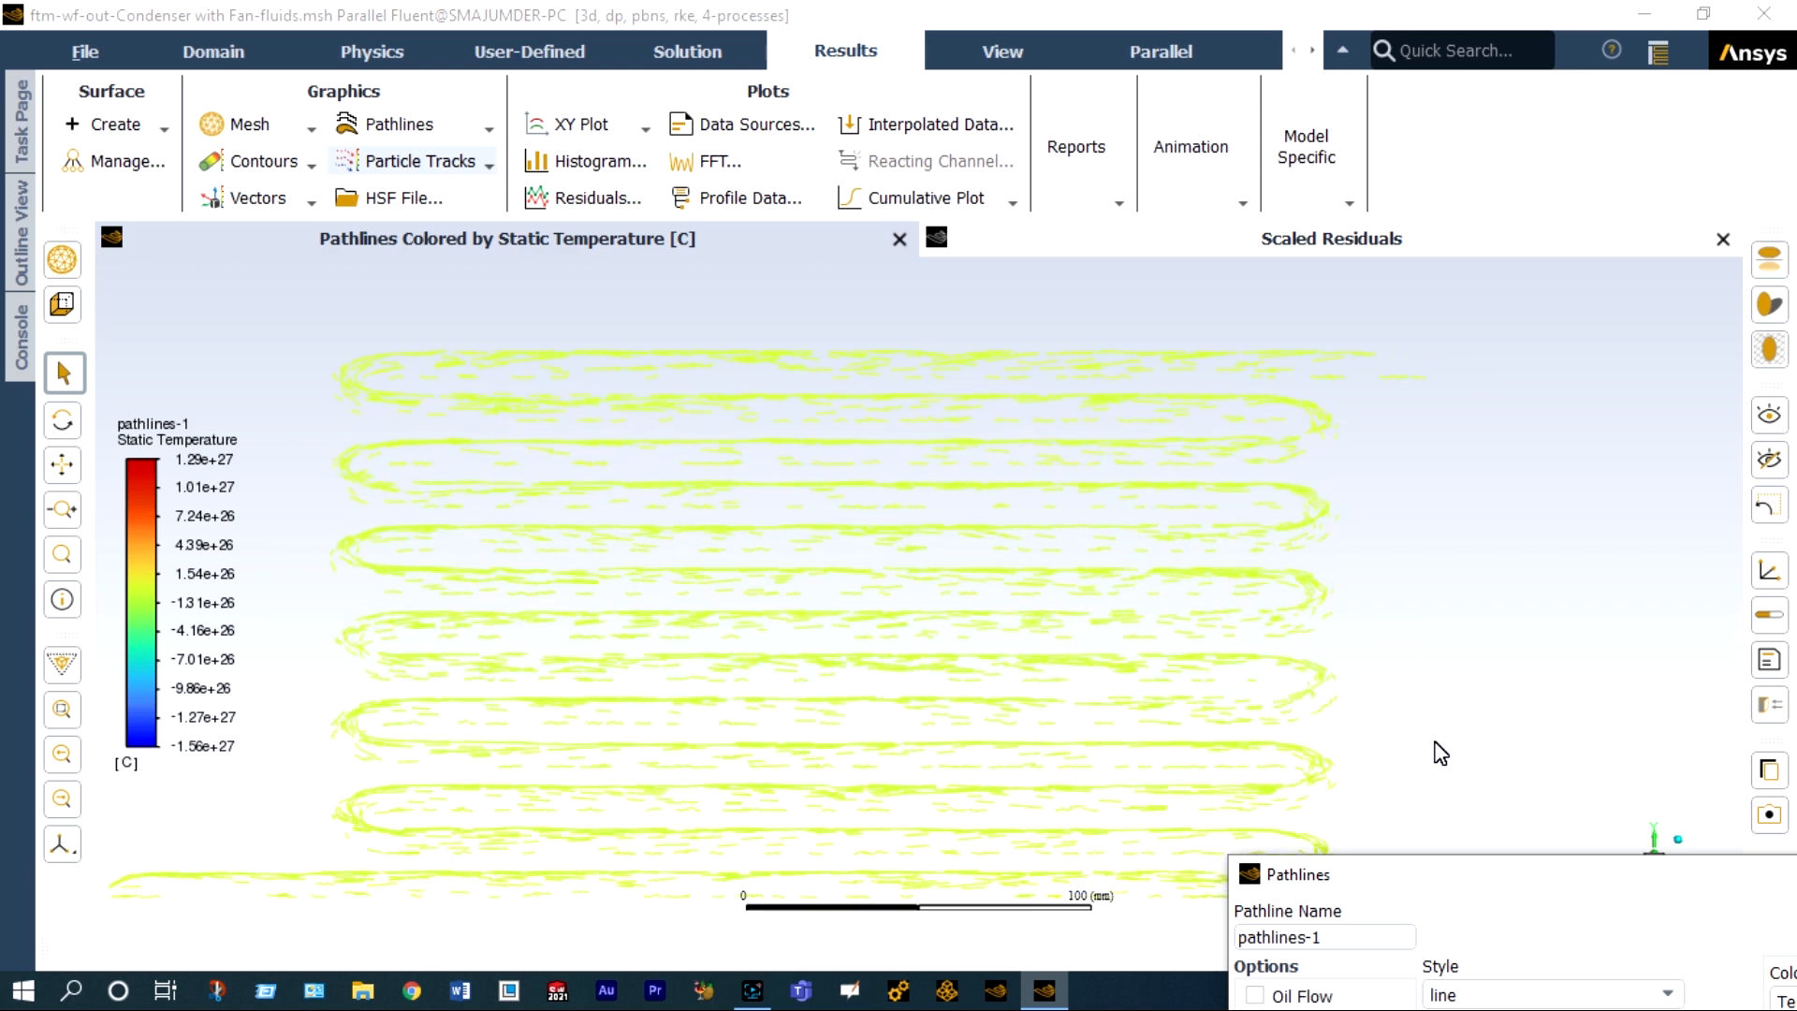
Recolour pathlines-1 by Static Pressure and display the pathlines with the condenser pipe in clear view.
drag(1428, 870, 1197, 286)
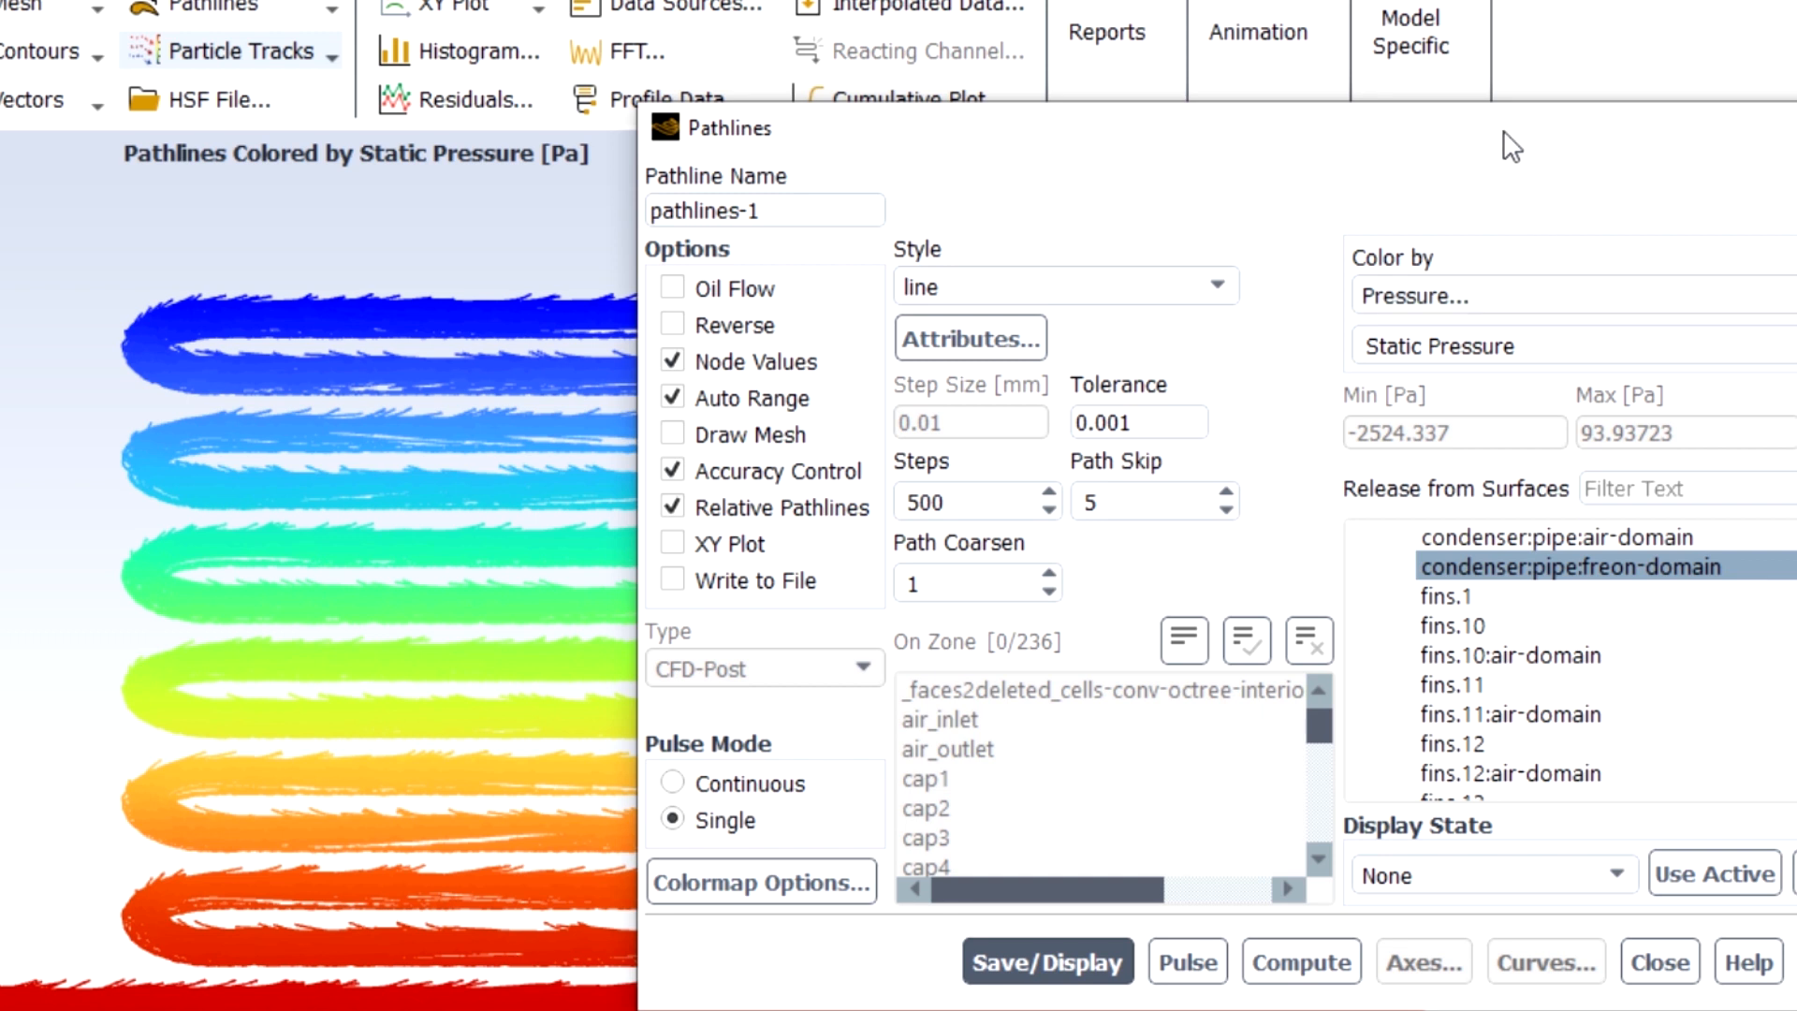
drag(1503, 131, 1535, 261)
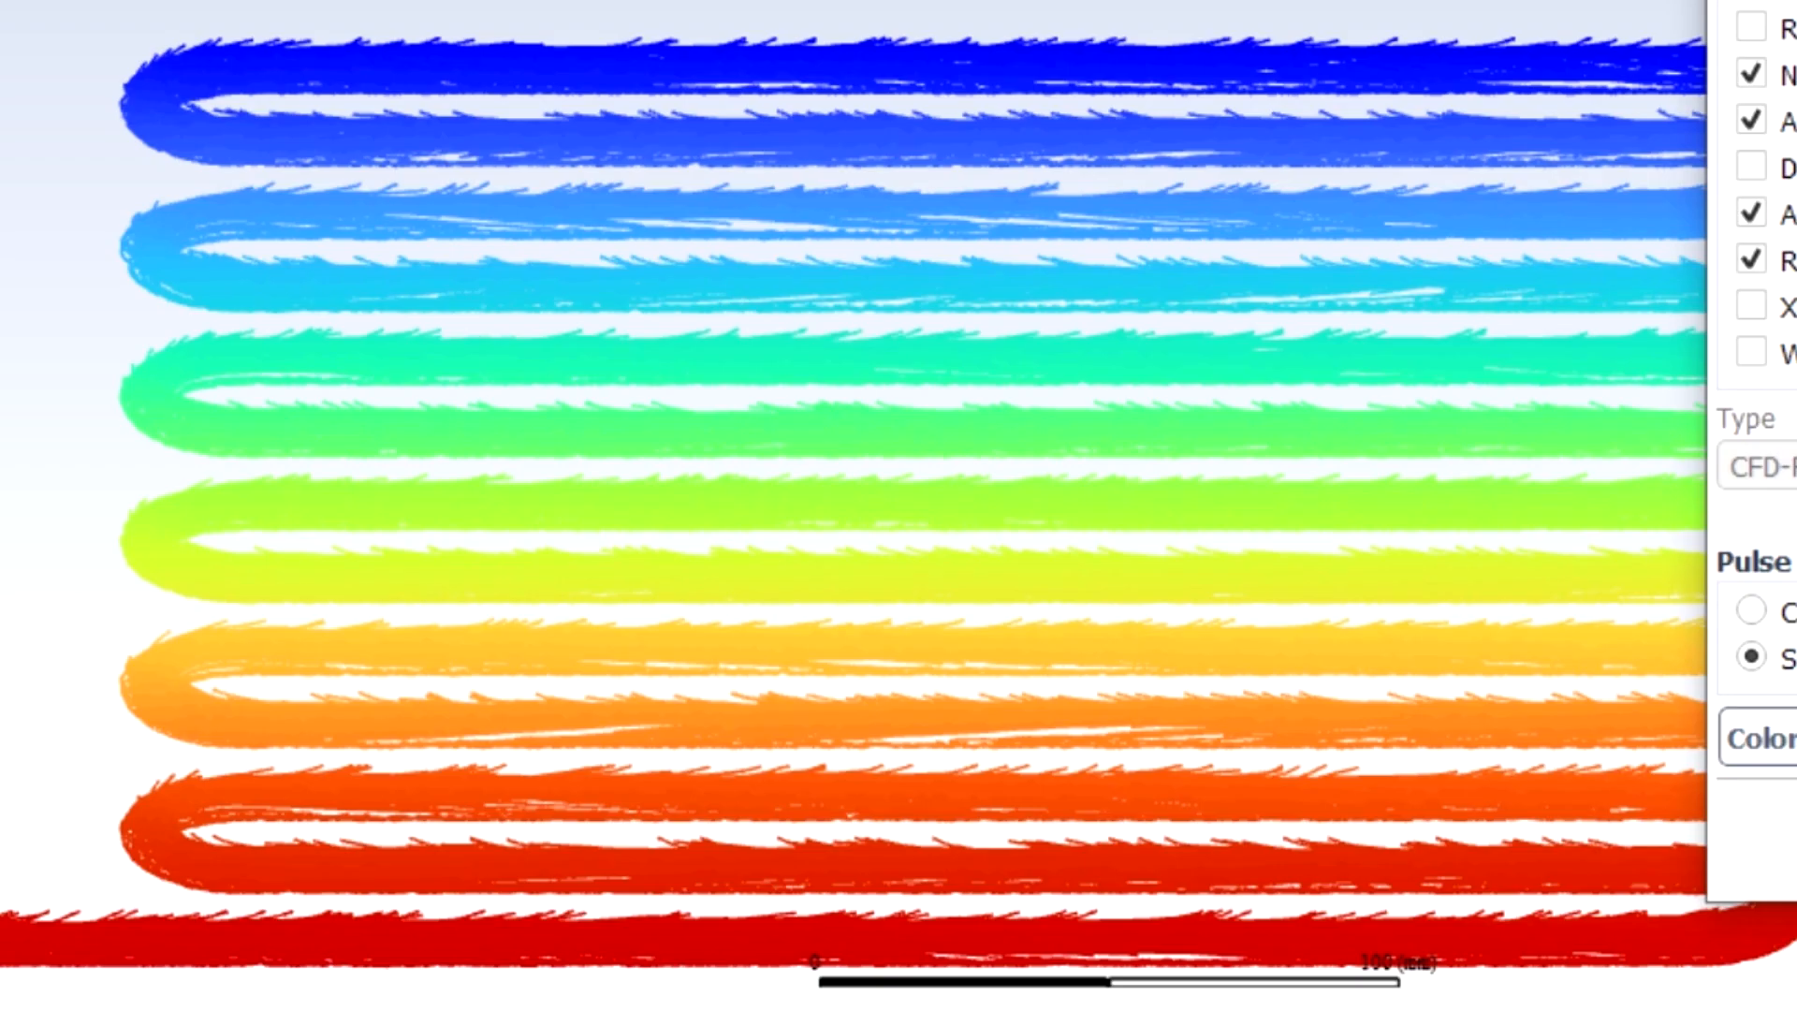
drag(1711, 2, 1796, 10)
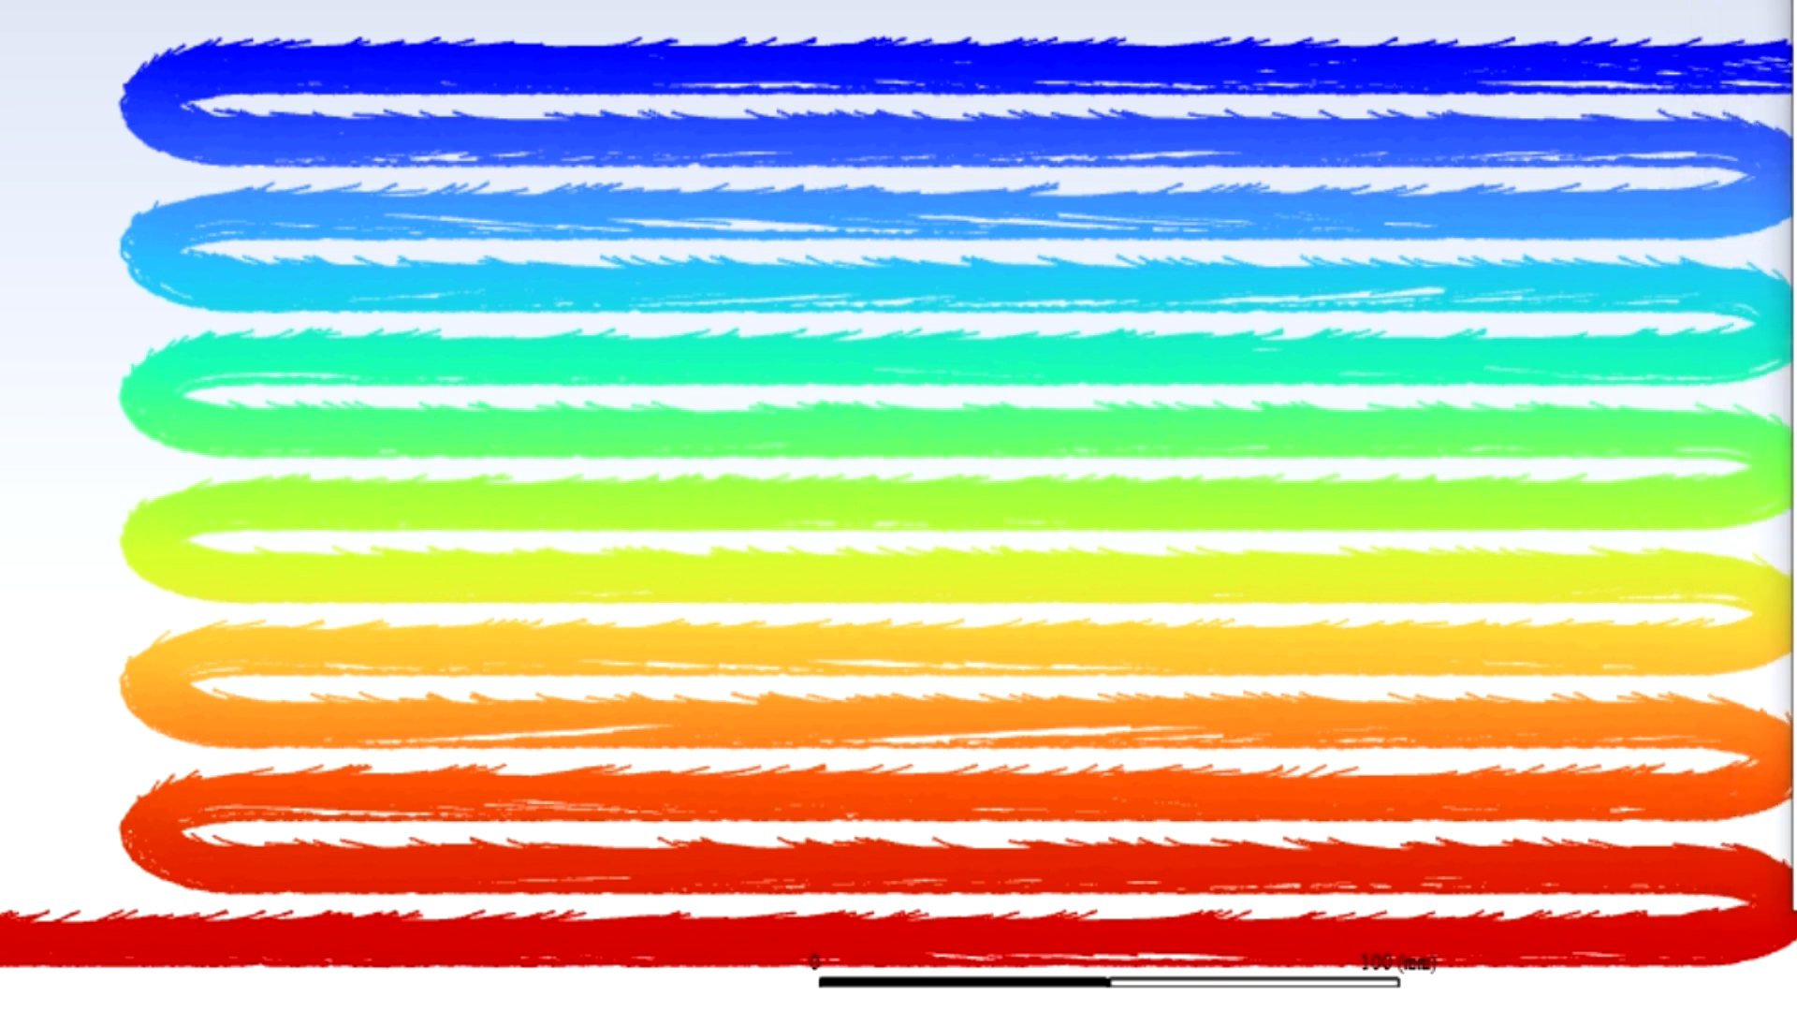